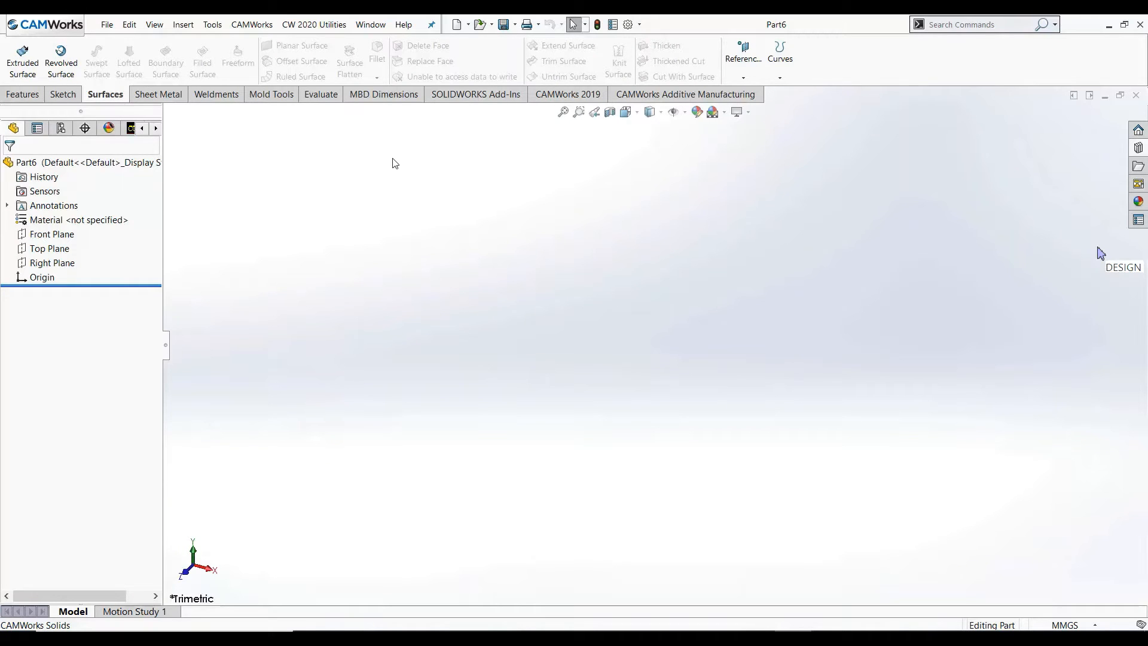
# Sketch a corner rectangle on the Front Plane, above the origin, and exit the sketch.
pyautogui.click(52, 234)
pyautogui.click(64, 220)
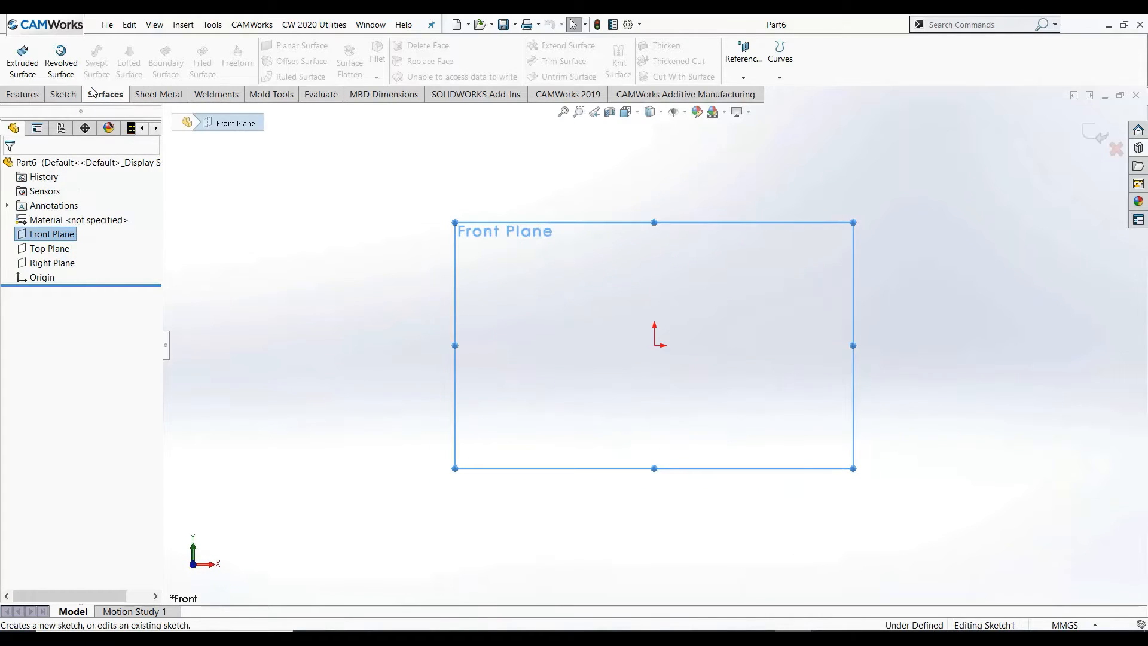
pyautogui.click(111, 61)
pyautogui.click(478, 229)
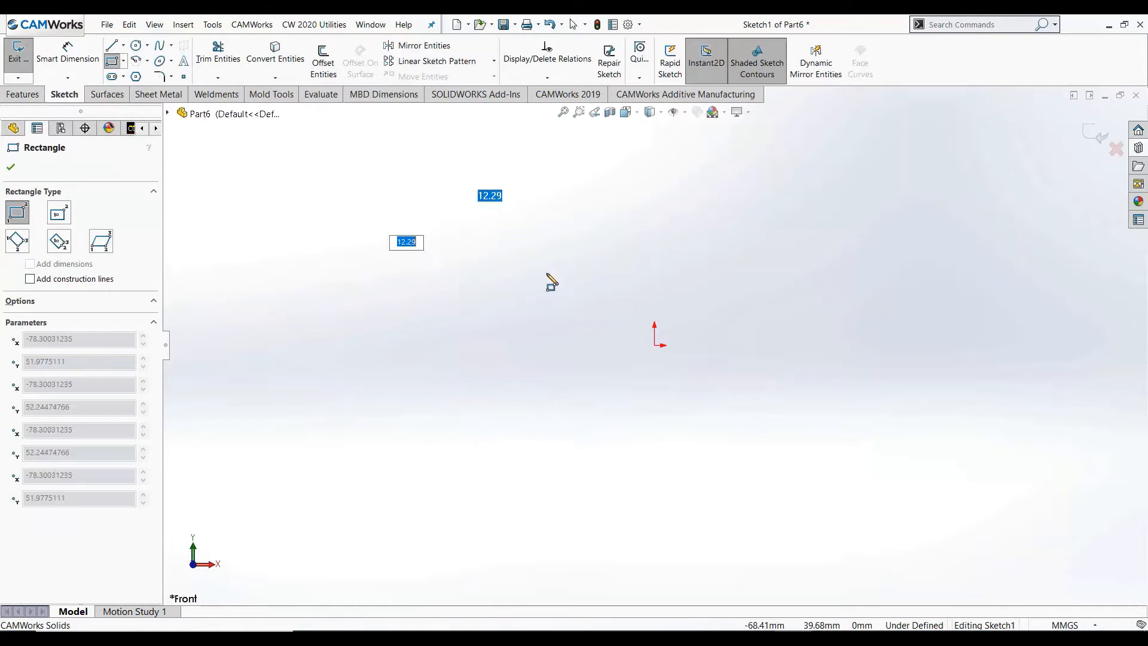
pyautogui.click(688, 326)
pyautogui.rightClick(397, 272)
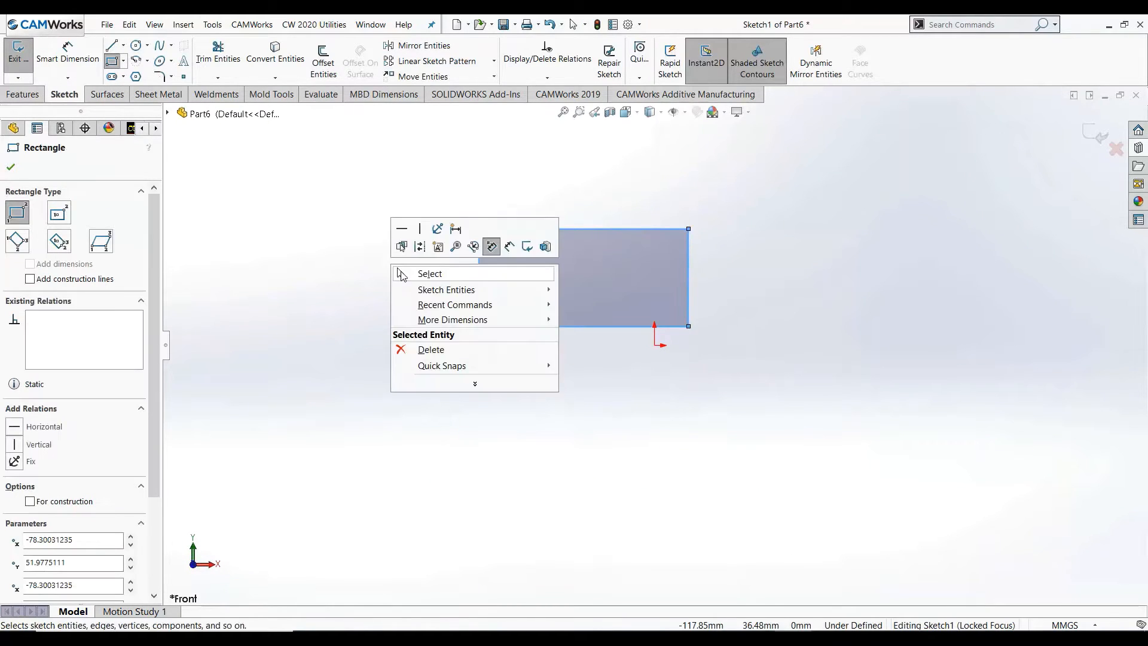
pyautogui.click(401, 273)
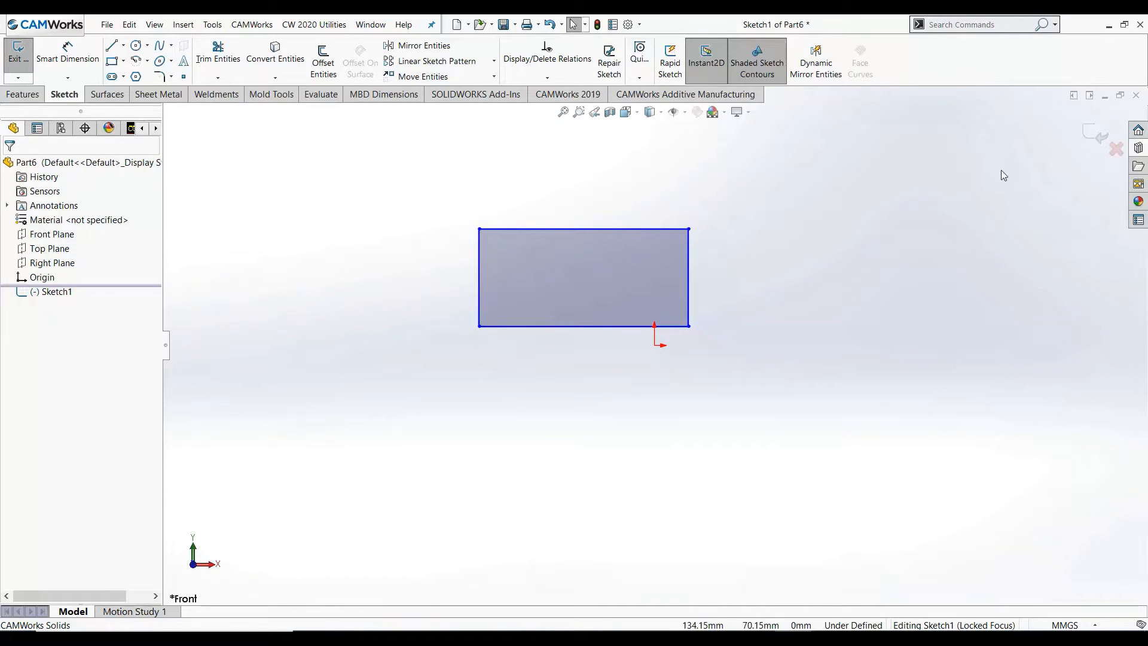
pyautogui.click(1087, 137)
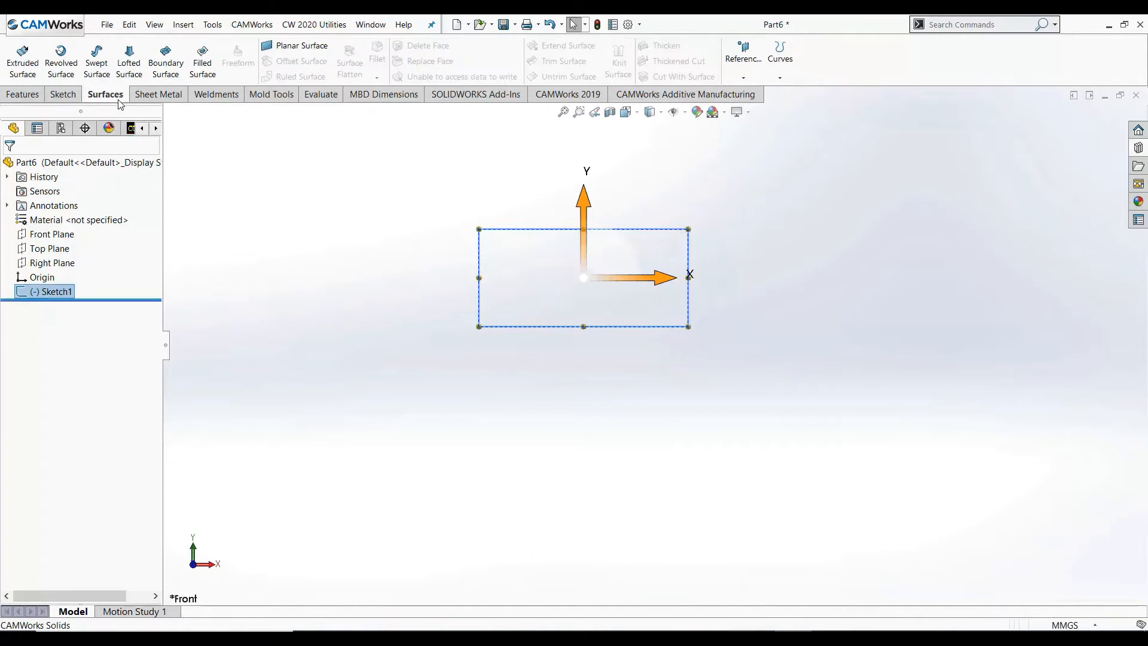
# Set up an extruded surface from the rectangle sketch with a 20 mm start offset and a 30 mm blind depth.
pyautogui.click(22, 60)
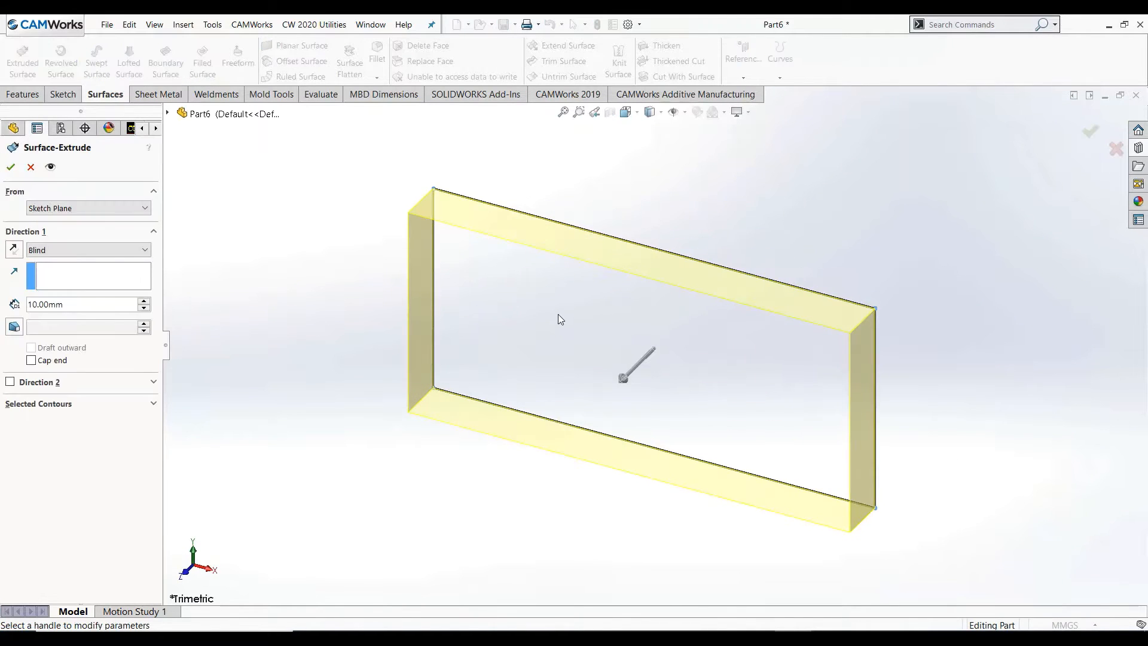
pyautogui.click(81, 209)
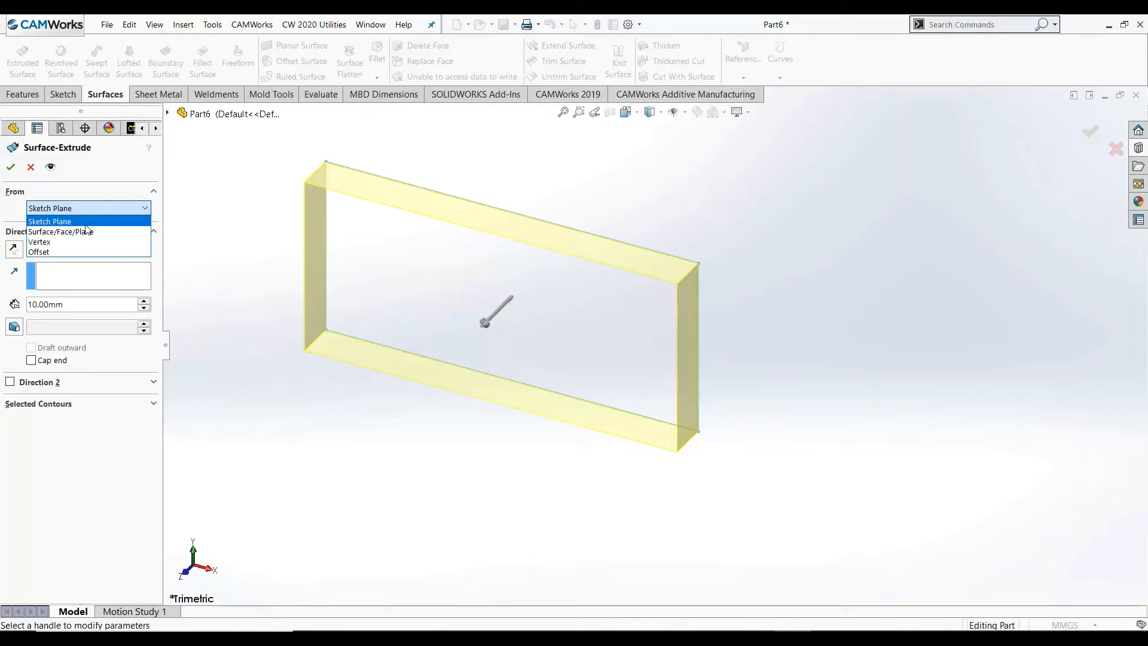
pyautogui.click(39, 252)
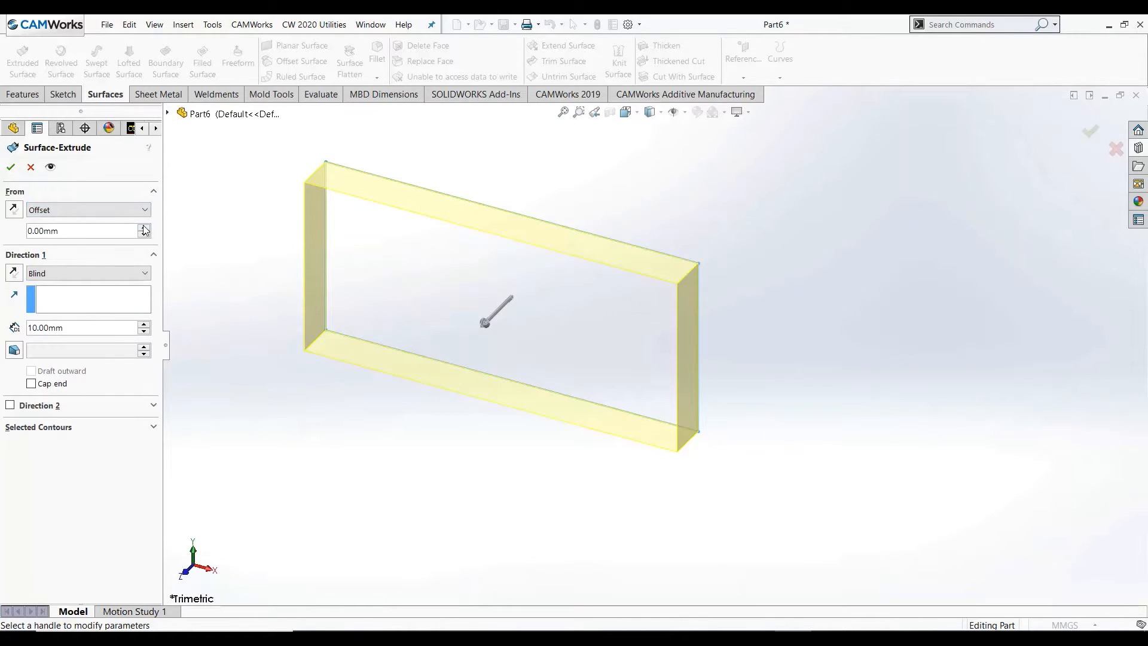
pyautogui.click(143, 228)
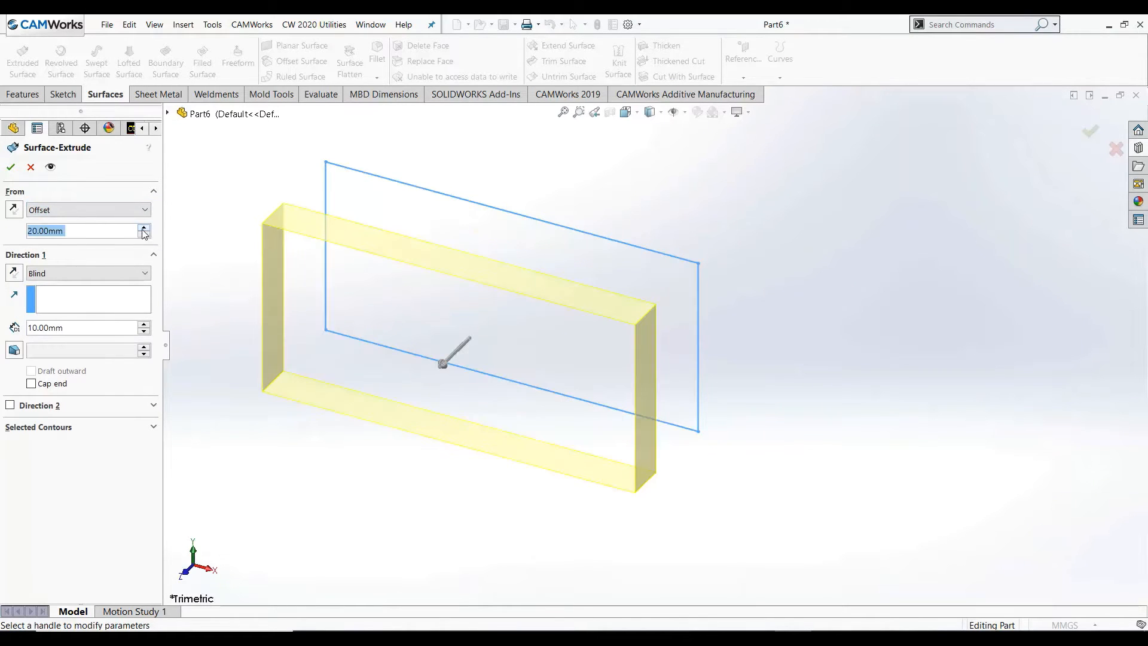
pyautogui.click(143, 326)
pyautogui.click(143, 326)
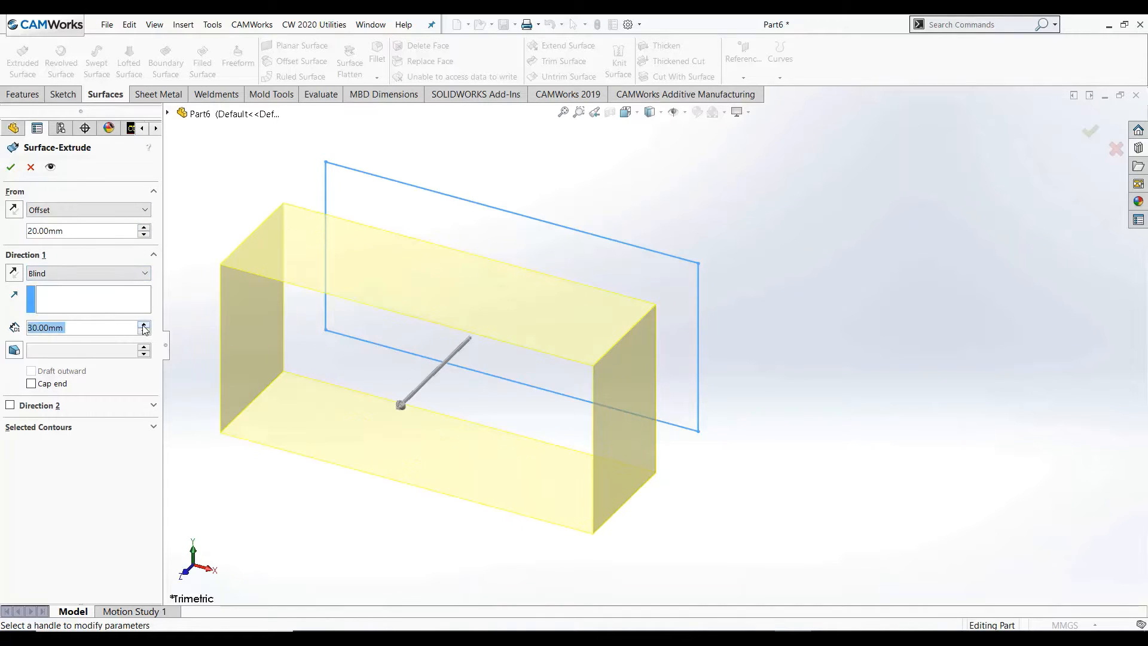
# Try a second direction and the Up To Surface end condition for the surface extrusion, ending back on Blind.
pyautogui.click(10, 406)
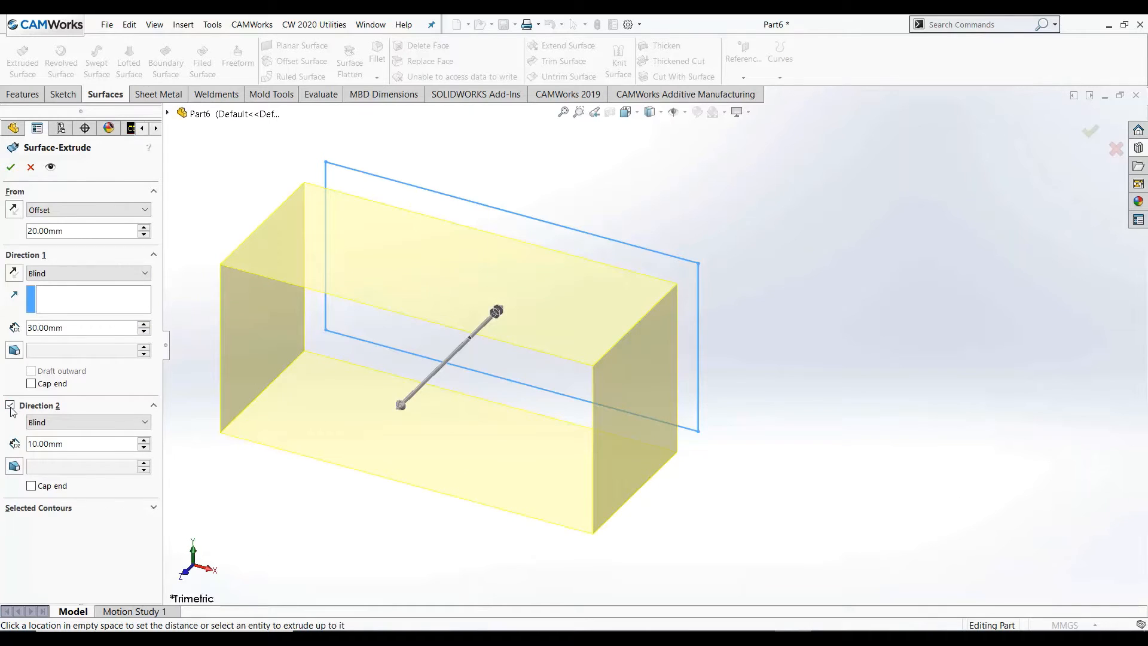
pyautogui.click(10, 406)
pyautogui.click(49, 276)
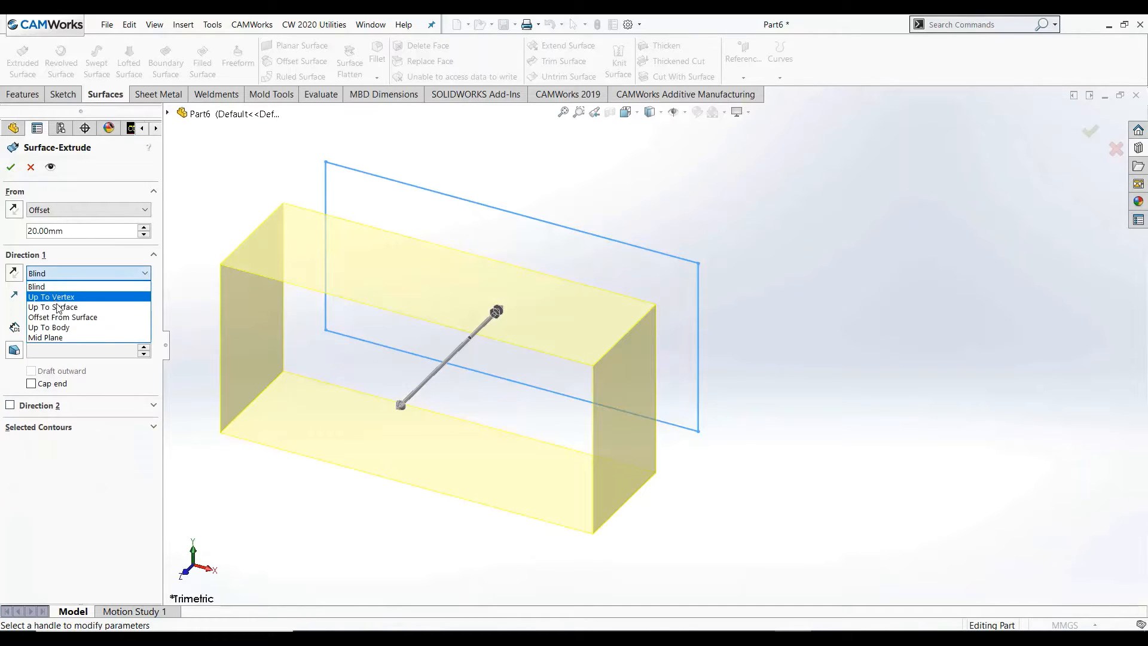
pyautogui.click(62, 311)
pyautogui.click(66, 273)
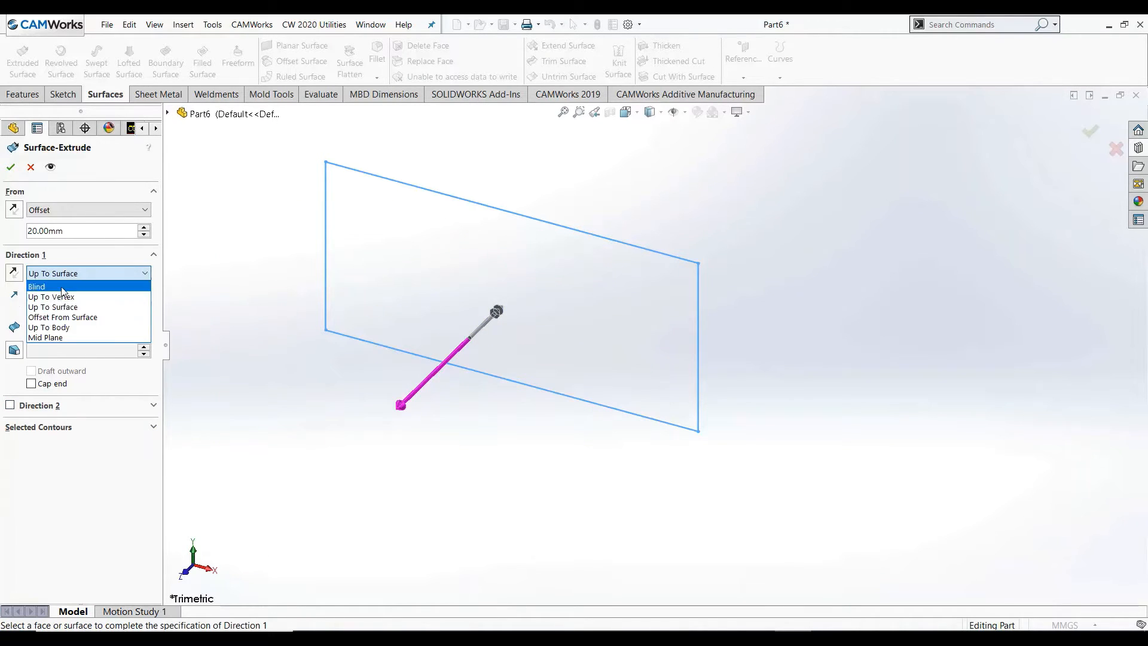
pyautogui.click(65, 284)
# Set the extrusion to start from the Sketch Plane and accept the surface extrusion.
pyautogui.click(60, 209)
pyautogui.click(57, 231)
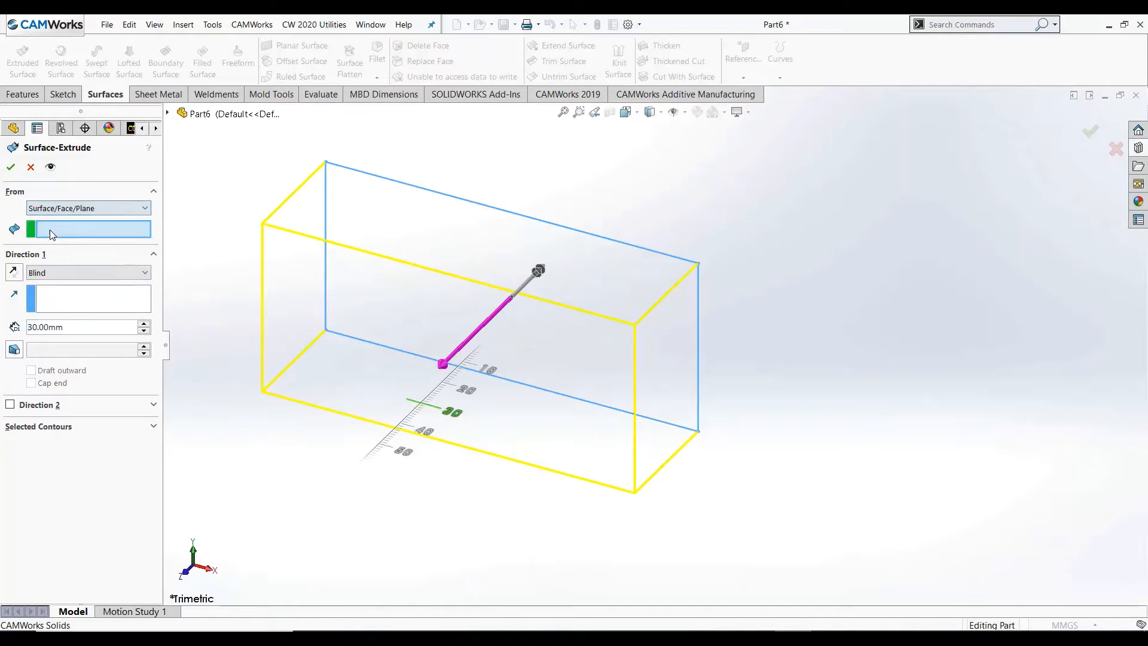
pyautogui.click(56, 208)
pyautogui.click(55, 222)
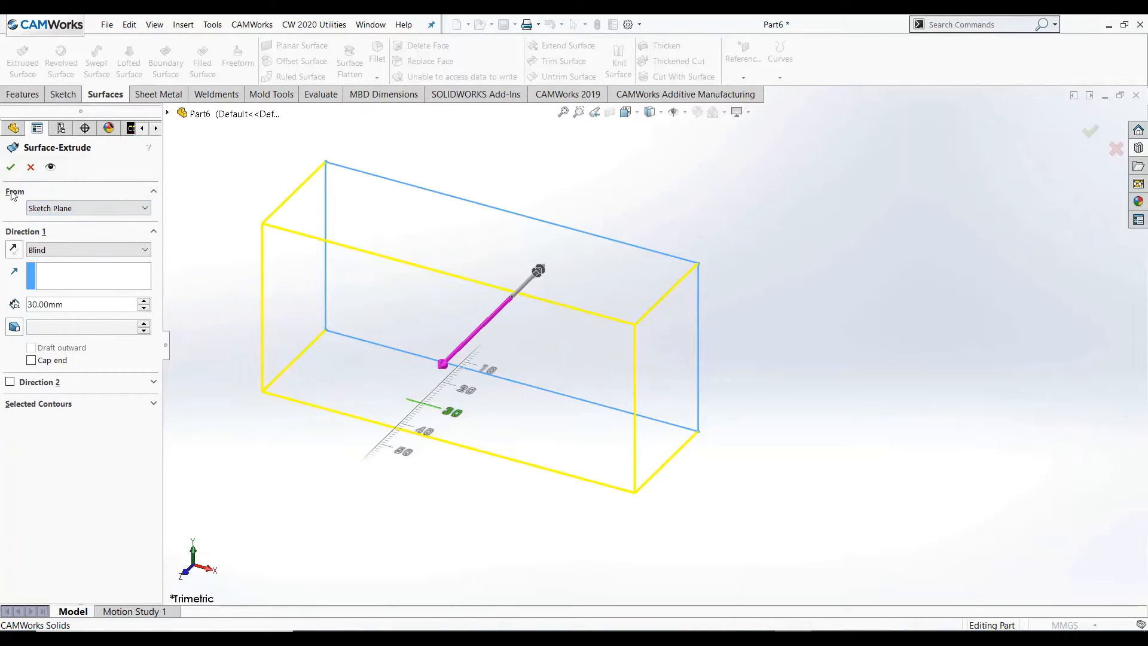
pyautogui.click(10, 167)
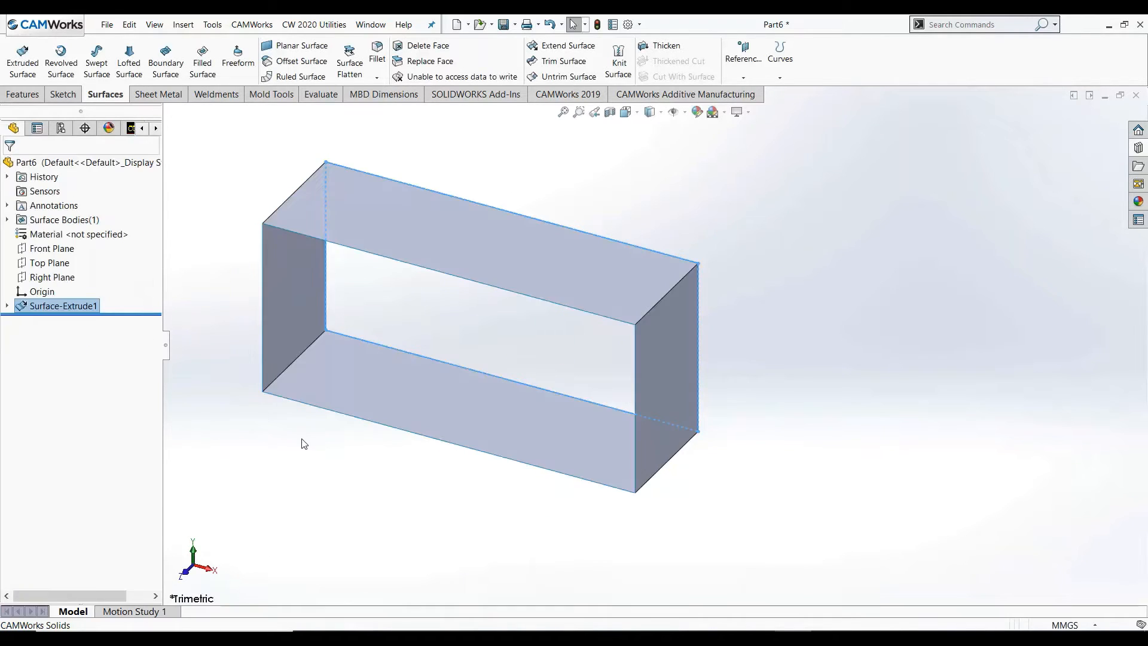
pyautogui.click(304, 443)
pyautogui.scroll(3, 388, 468)
pyautogui.moveTo(418, 452); pyautogui.dragTo(501, 406, button='middle')
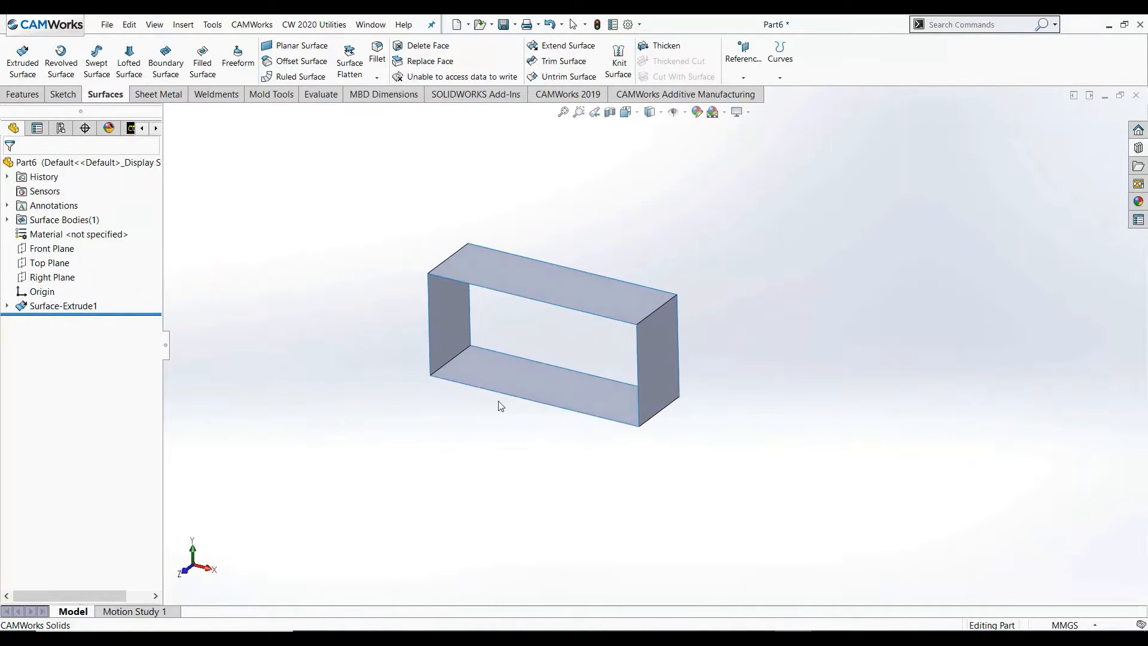
pyautogui.scroll(-3, 538, 363)
pyautogui.scroll(-1, 636, 315)
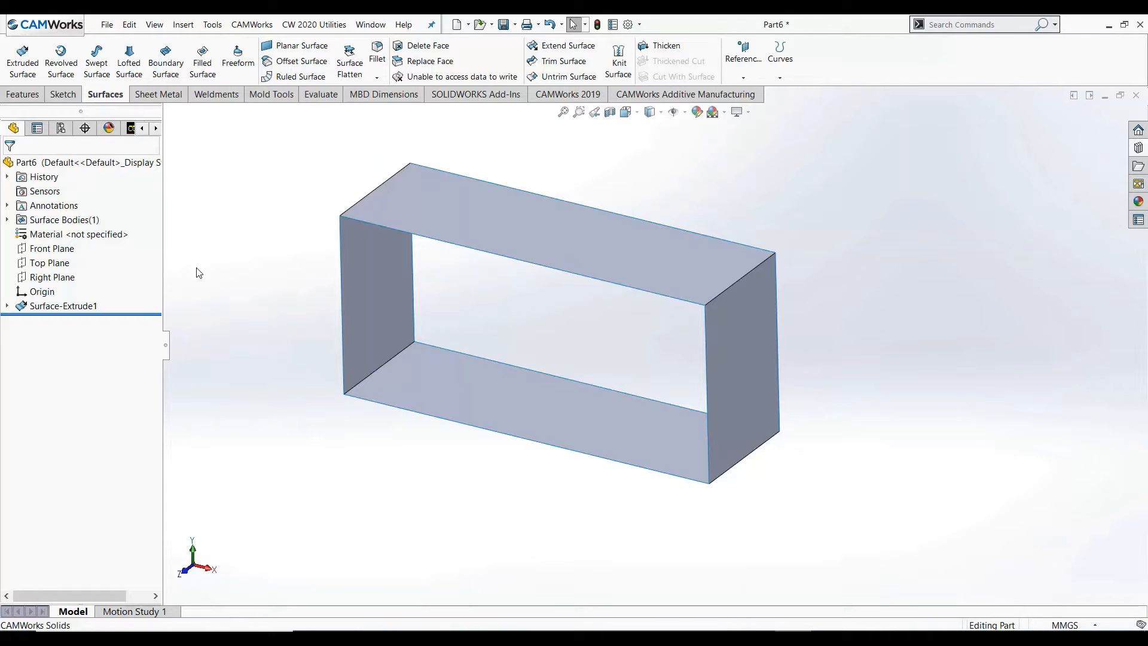
pyautogui.click(89, 306)
pyautogui.click(251, 214)
# Loft a surface between the two vertical edges of the front opening and undo the loft.
pyautogui.click(129, 66)
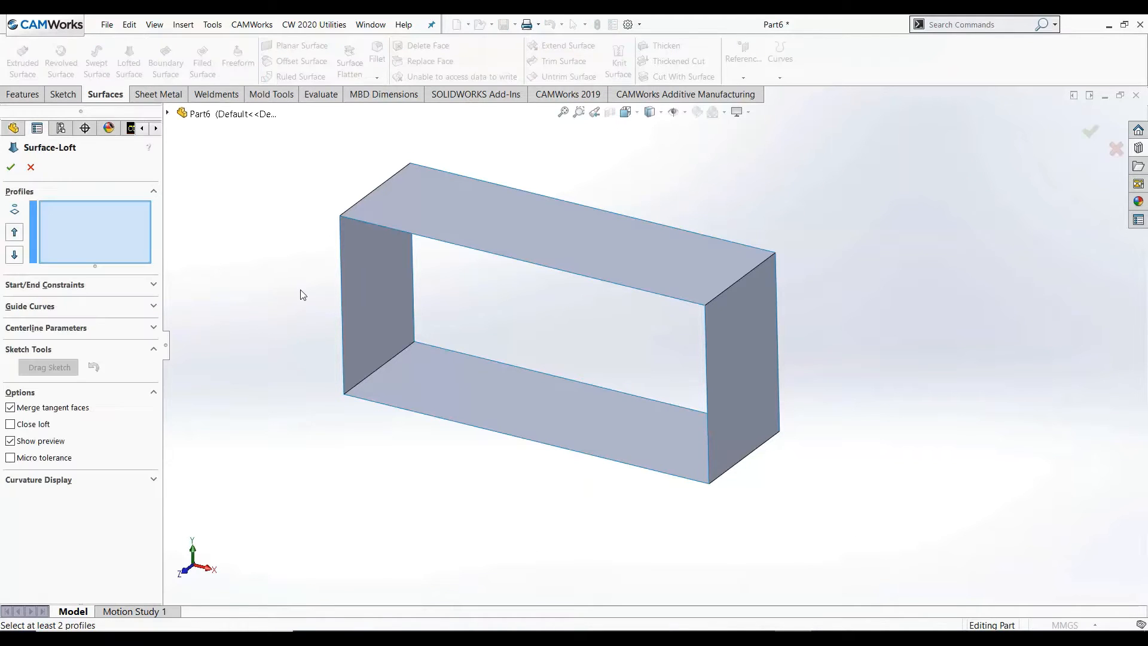
pyautogui.click(340, 233)
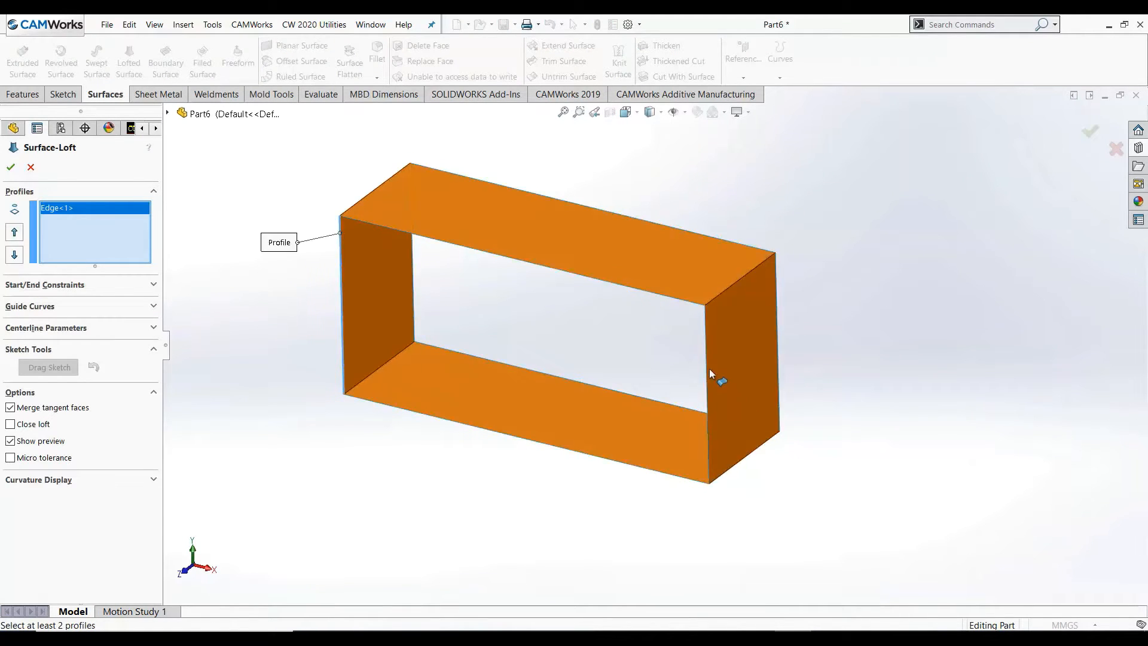
pyautogui.click(706, 331)
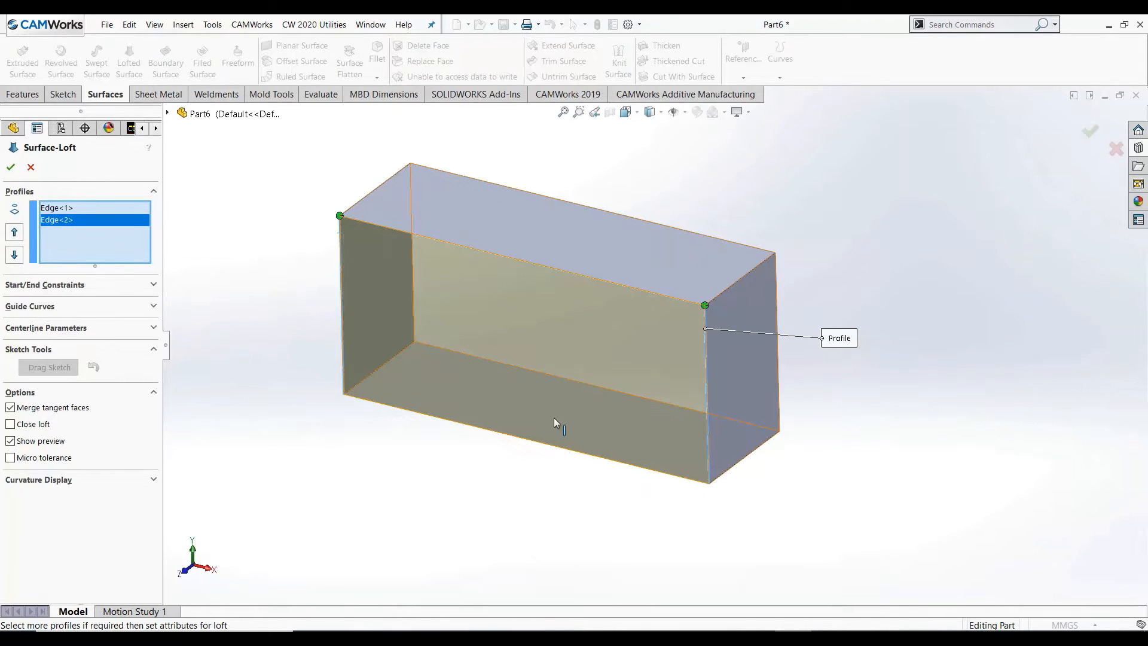
pyautogui.click(10, 168)
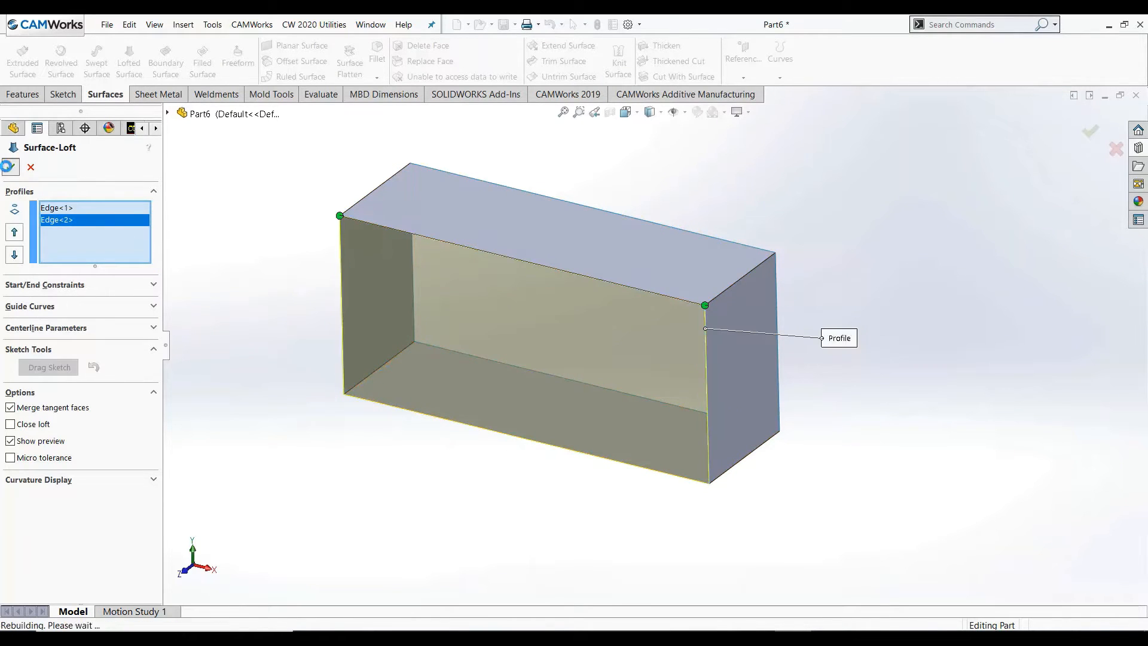
pyautogui.click(509, 364)
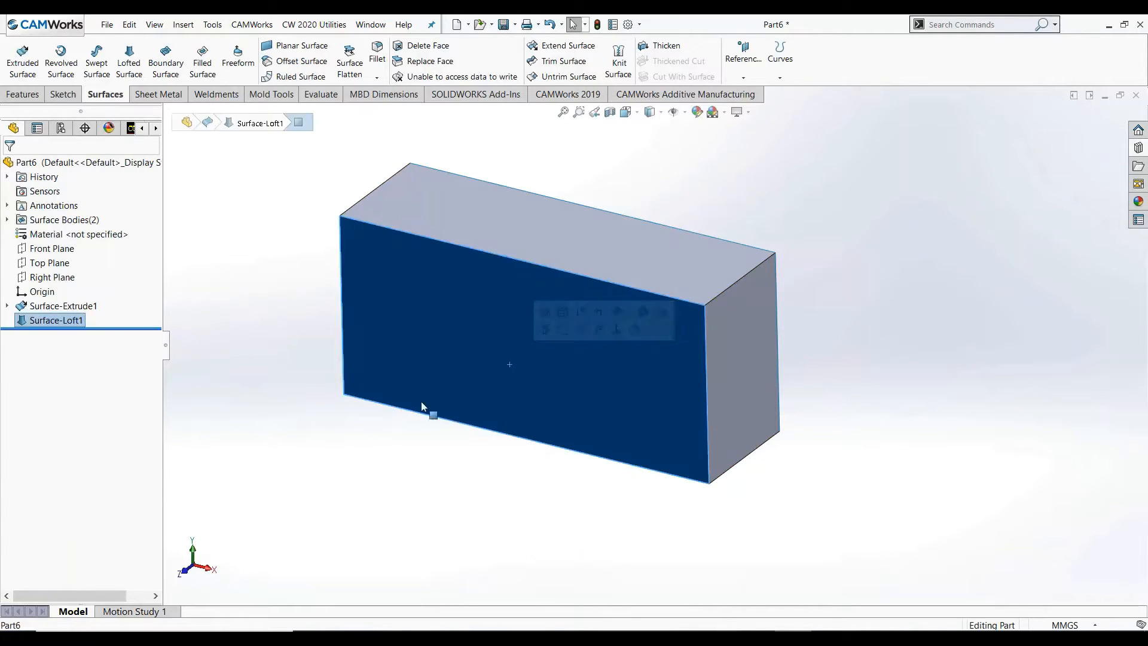
pyautogui.click(277, 420)
pyautogui.hotkey('ctrl', 'z')
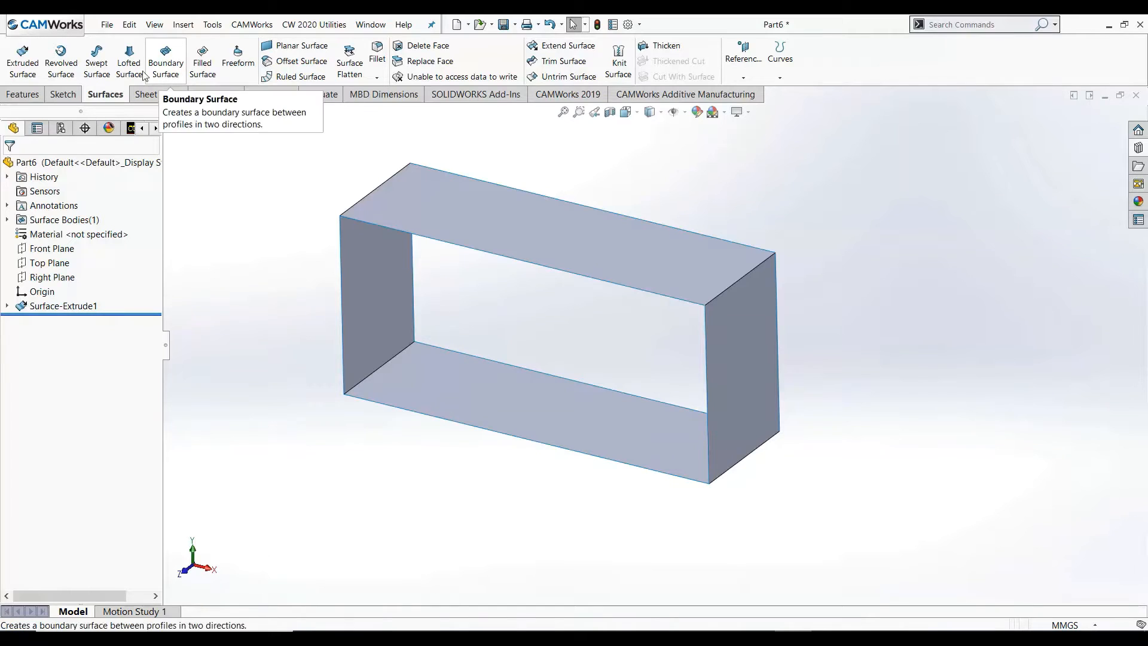
# Start a boundary surface with the four front opening edges as Direction 1 curves and turn off Merge tangent faces.
pyautogui.click(168, 76)
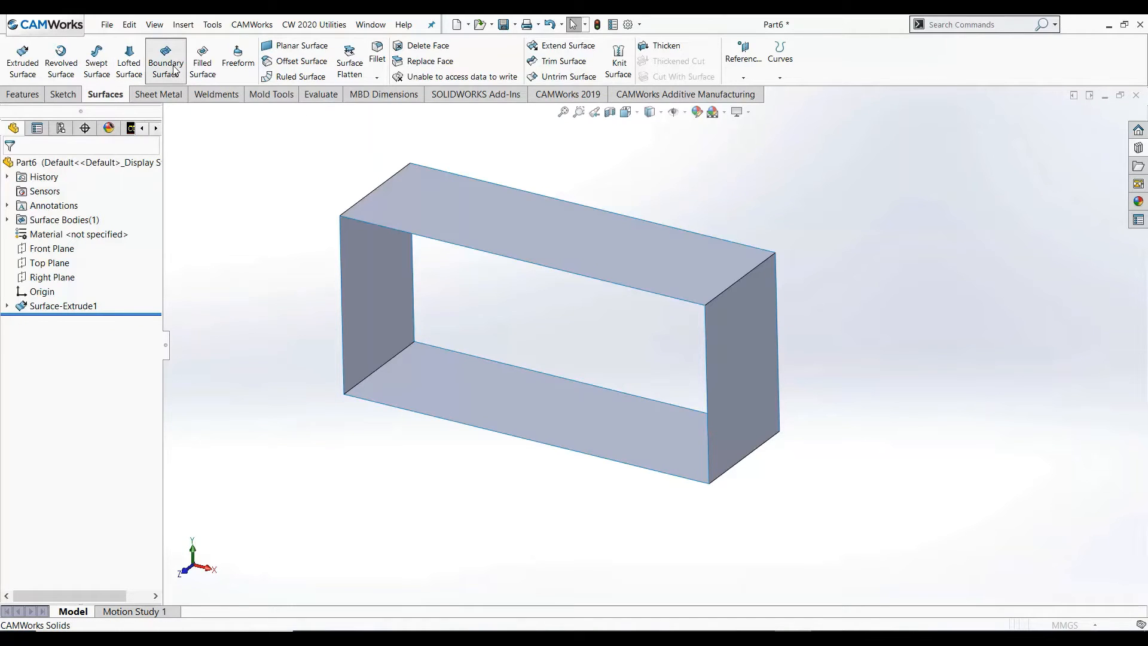
pyautogui.click(441, 242)
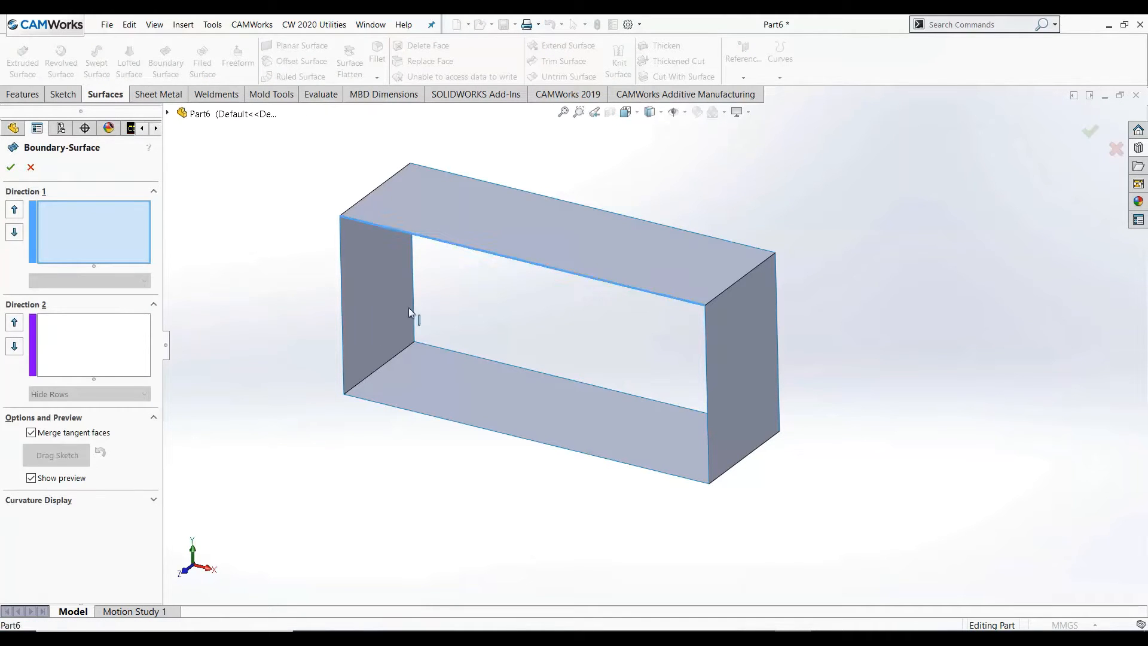
pyautogui.click(342, 282)
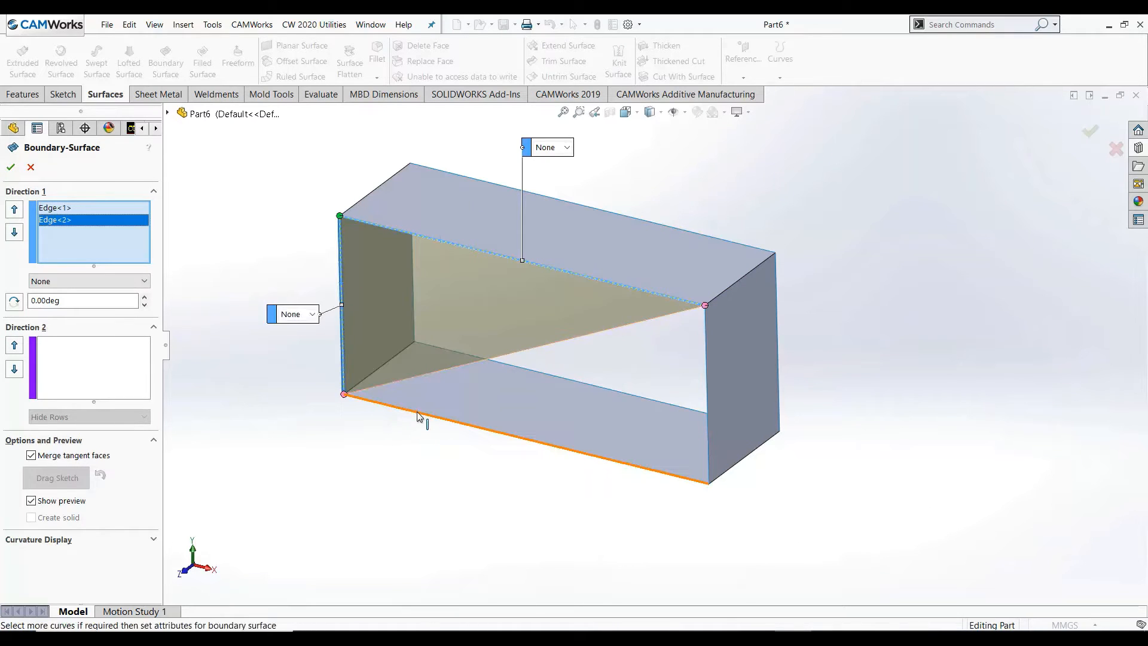
pyautogui.click(421, 414)
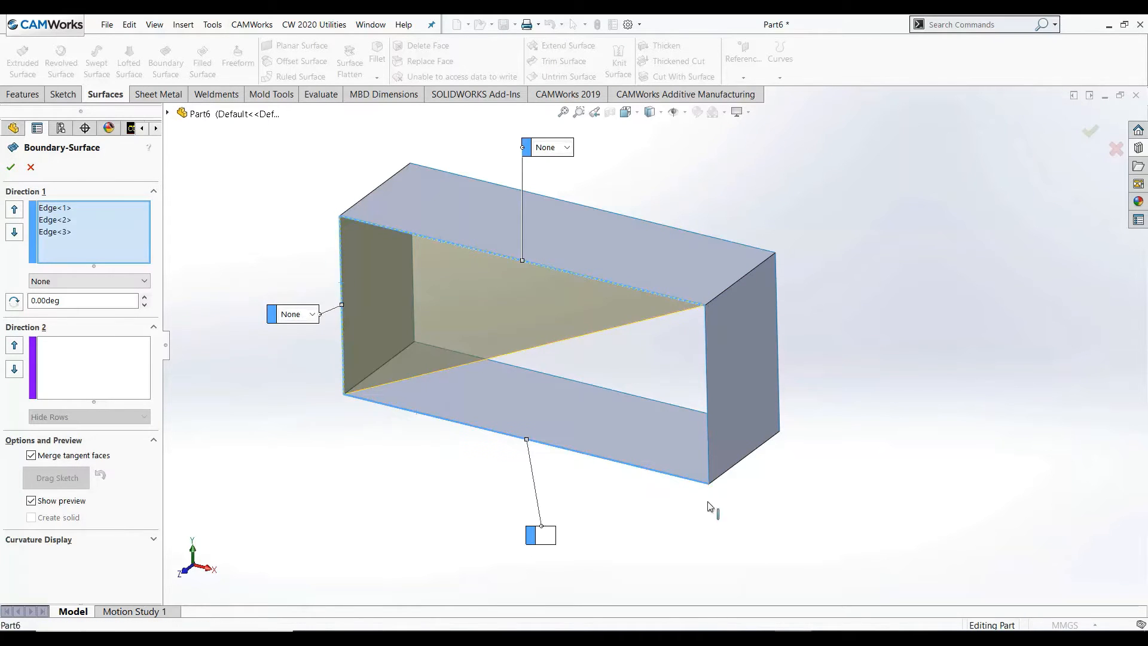
pyautogui.click(706, 406)
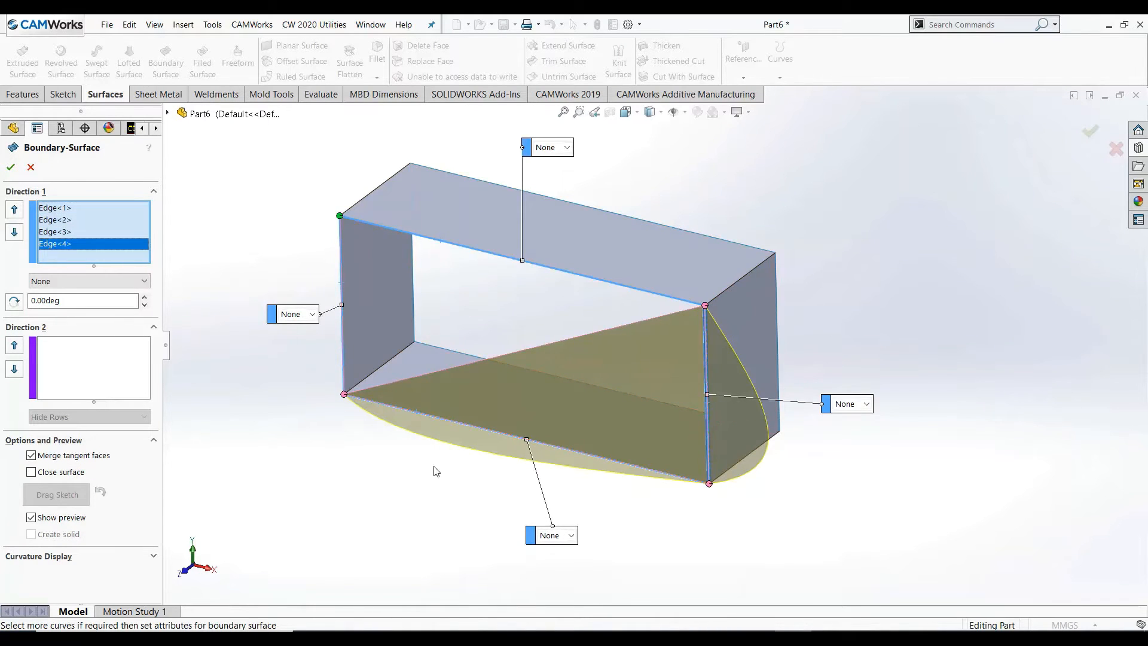
pyautogui.click(91, 456)
# Remove and re-add the front opening's left vertical edge, and clear all Direction 1 selections.
pyautogui.moveTo(446, 415); pyautogui.dragTo(445, 377, button='middle')
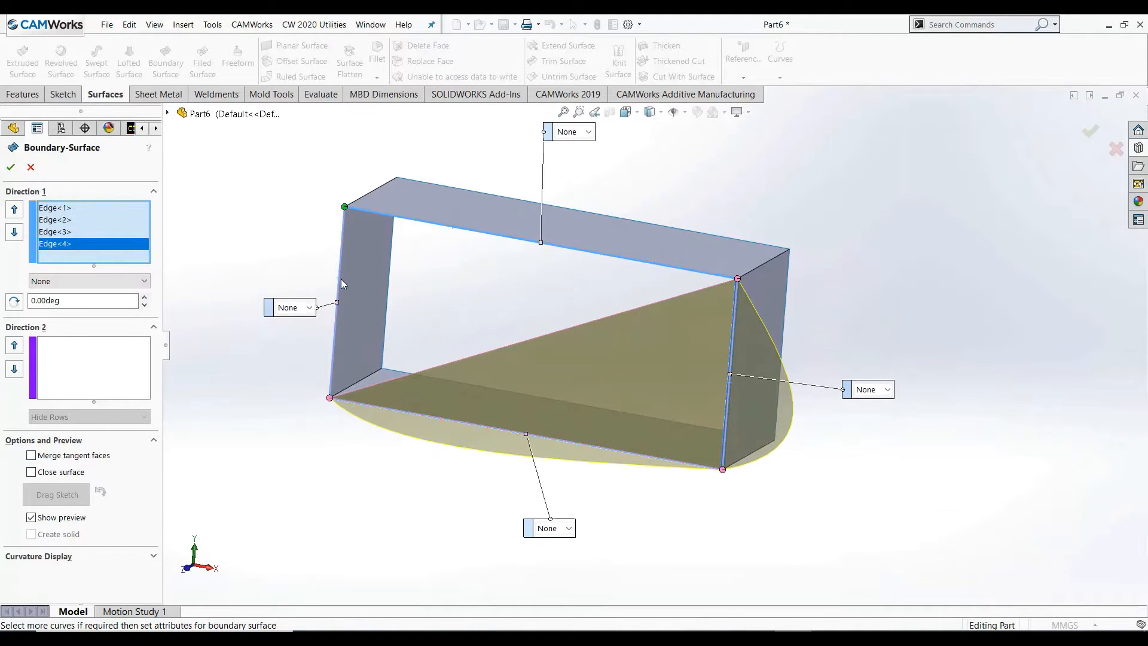
pyautogui.click(343, 241)
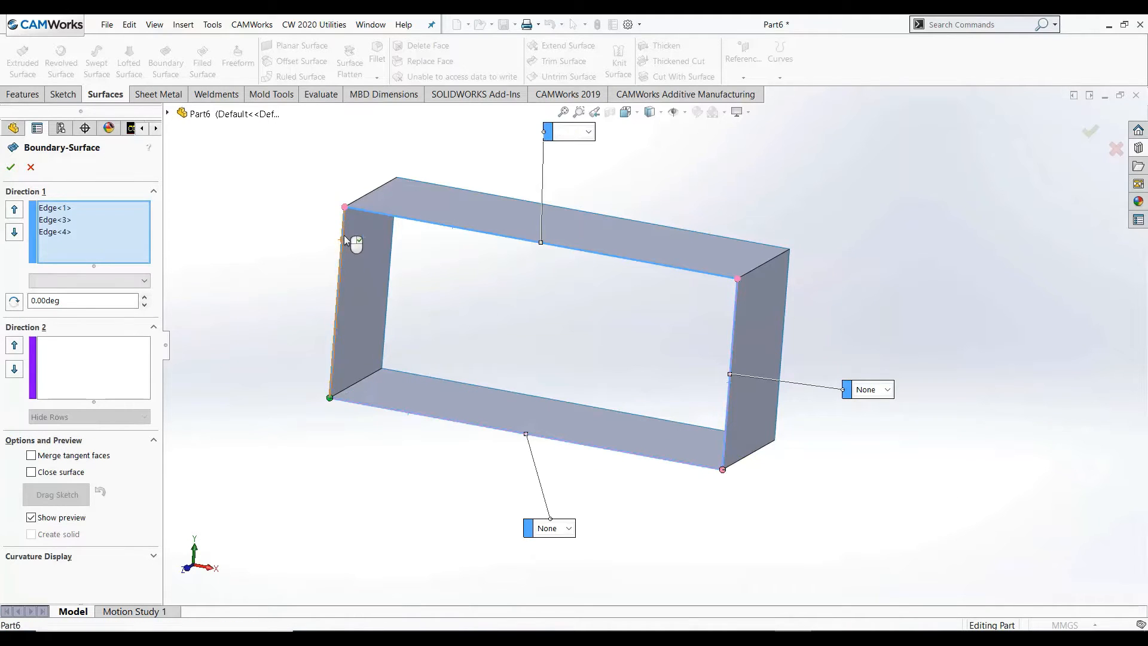
pyautogui.click(344, 240)
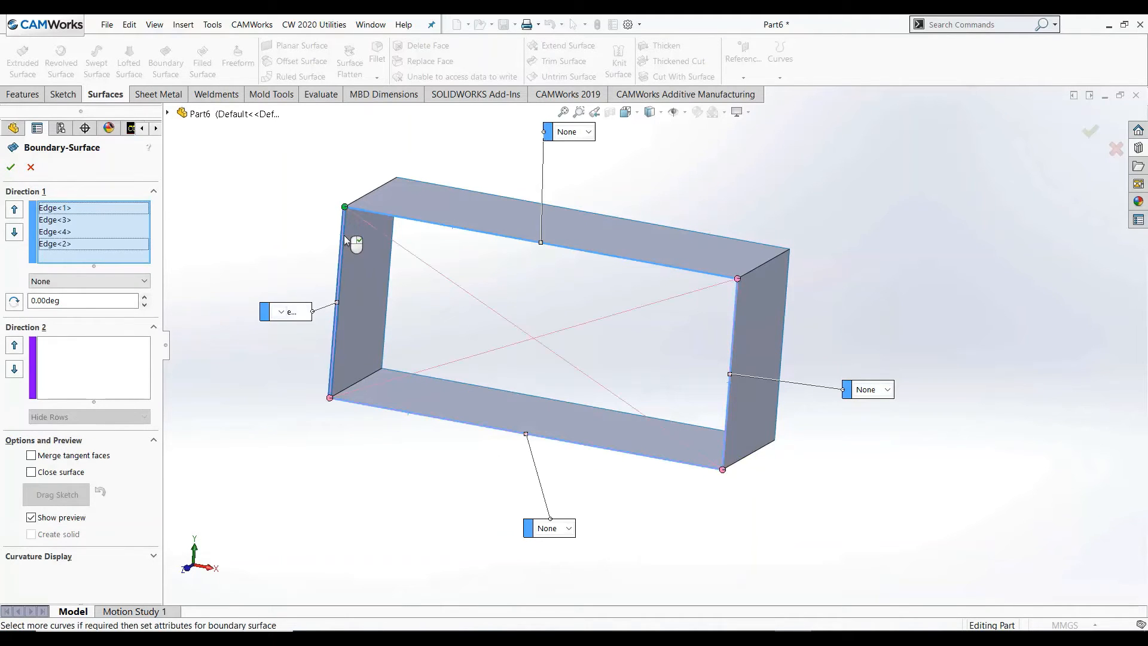
pyautogui.rightClick(102, 209)
pyautogui.click(125, 217)
pyautogui.rightClick(116, 222)
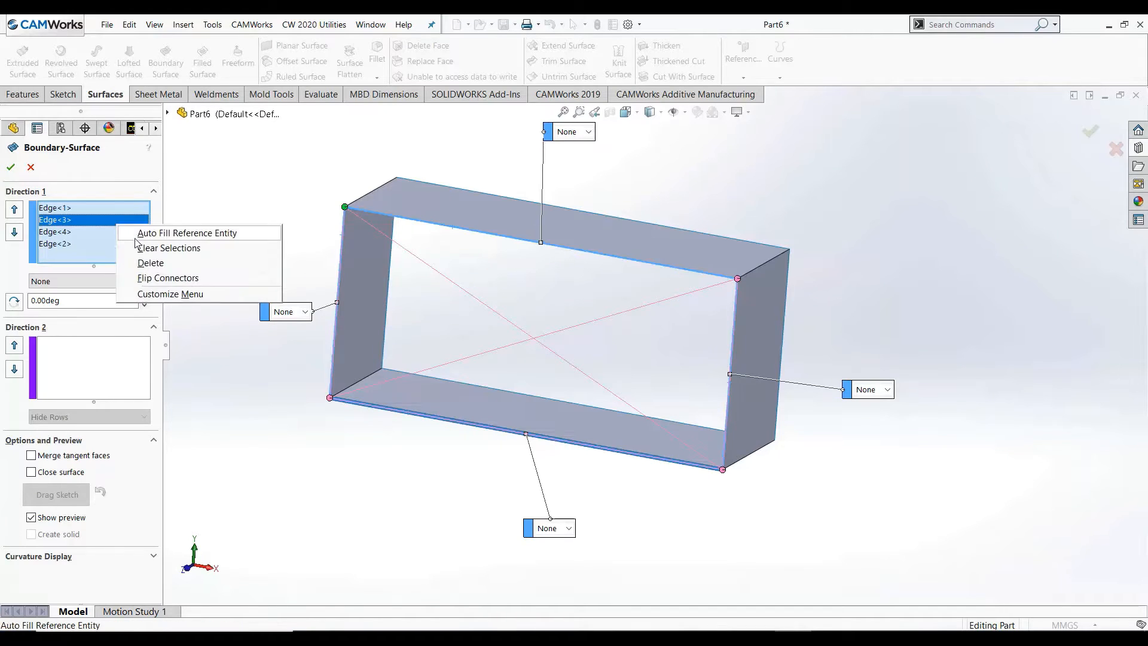
pyautogui.click(145, 247)
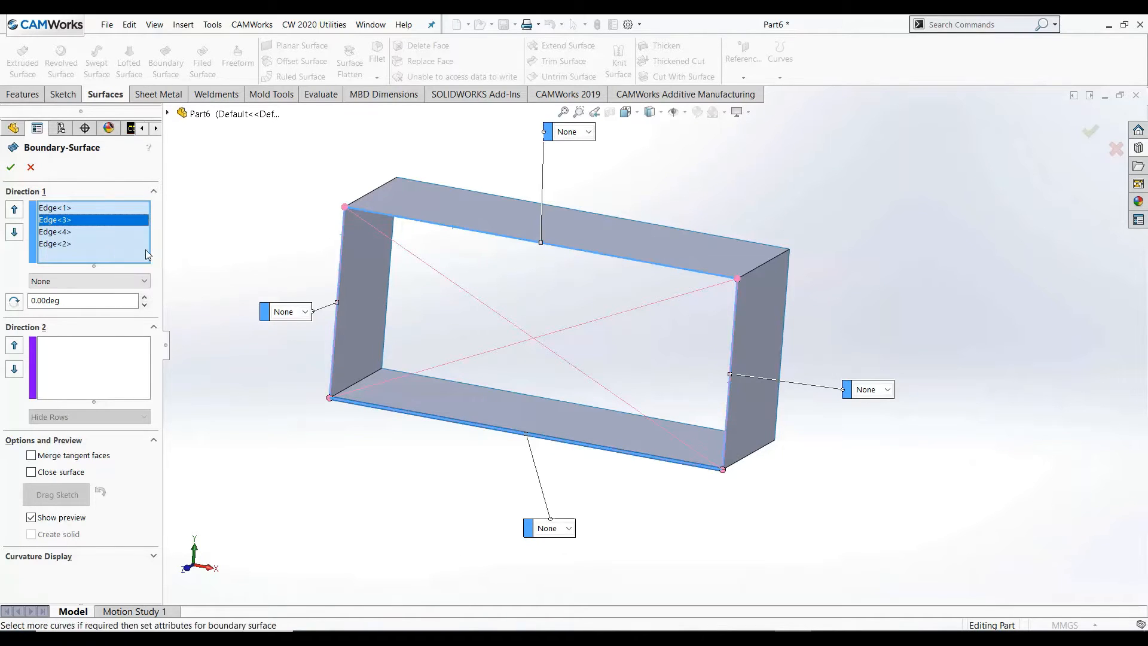
# Try all four front opening edges as Direction 1 curves in the order left, bottom, top, right, and clear the selections.
pyautogui.click(343, 240)
pyautogui.click(363, 410)
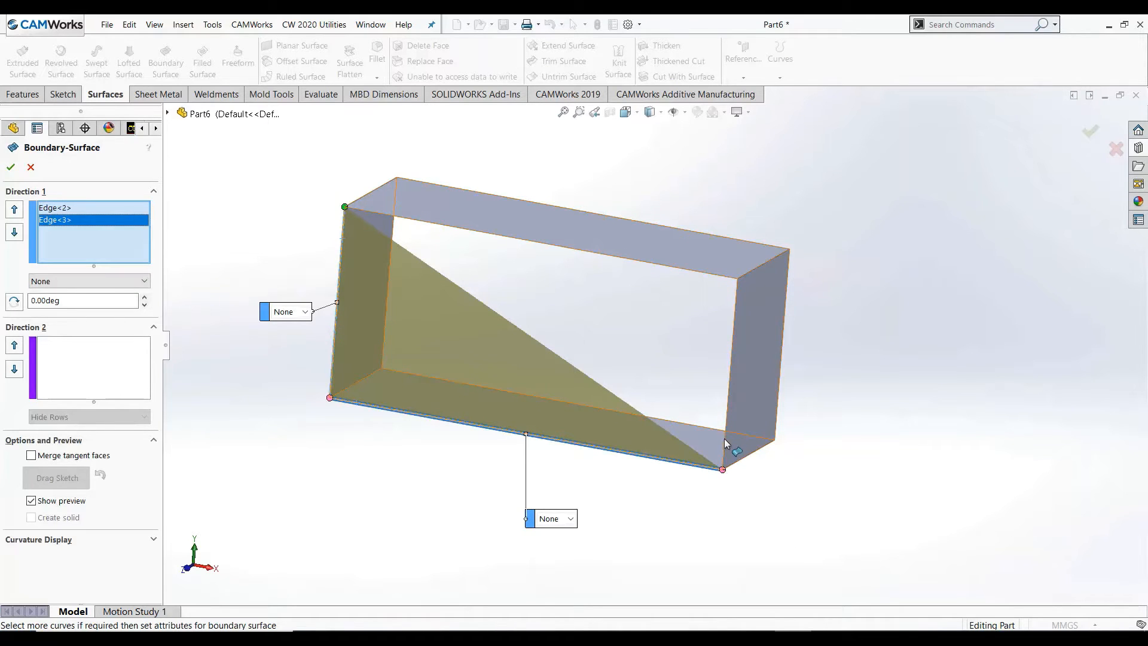
pyautogui.moveTo(799, 492); pyautogui.dragTo(739, 475, button='middle')
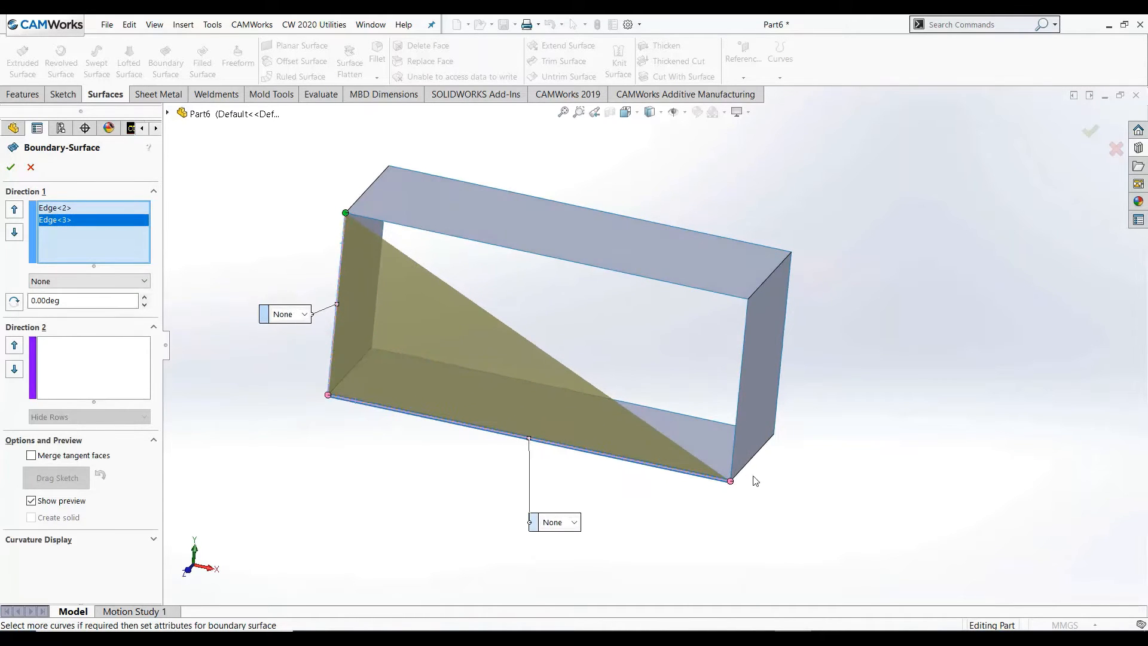
pyautogui.click(735, 298)
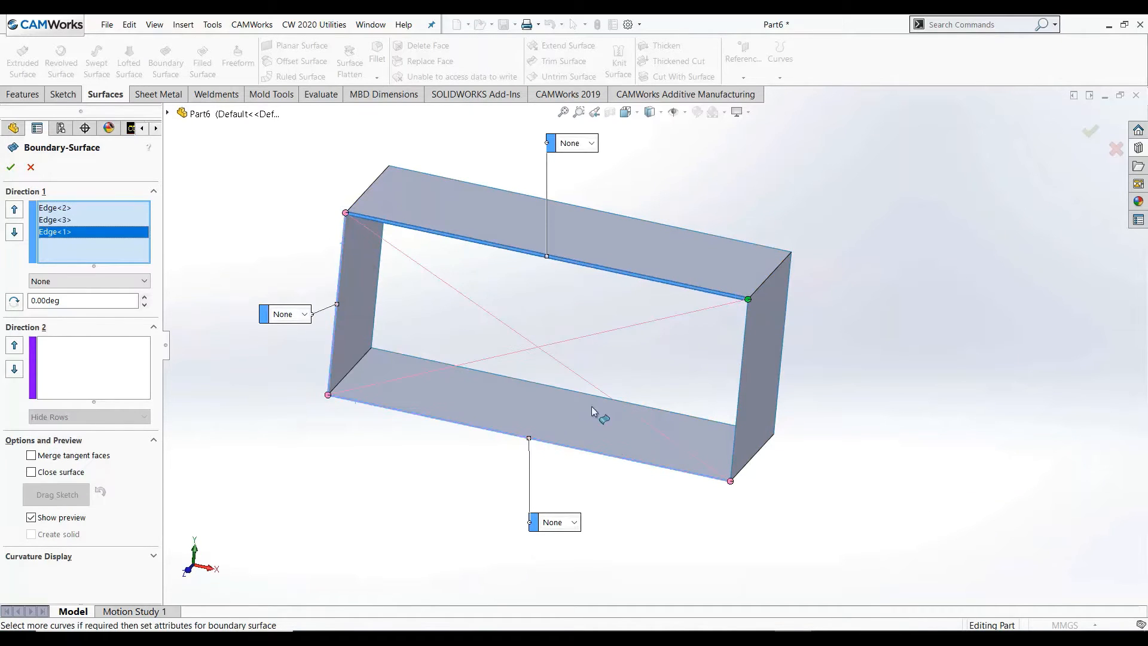
pyautogui.click(734, 448)
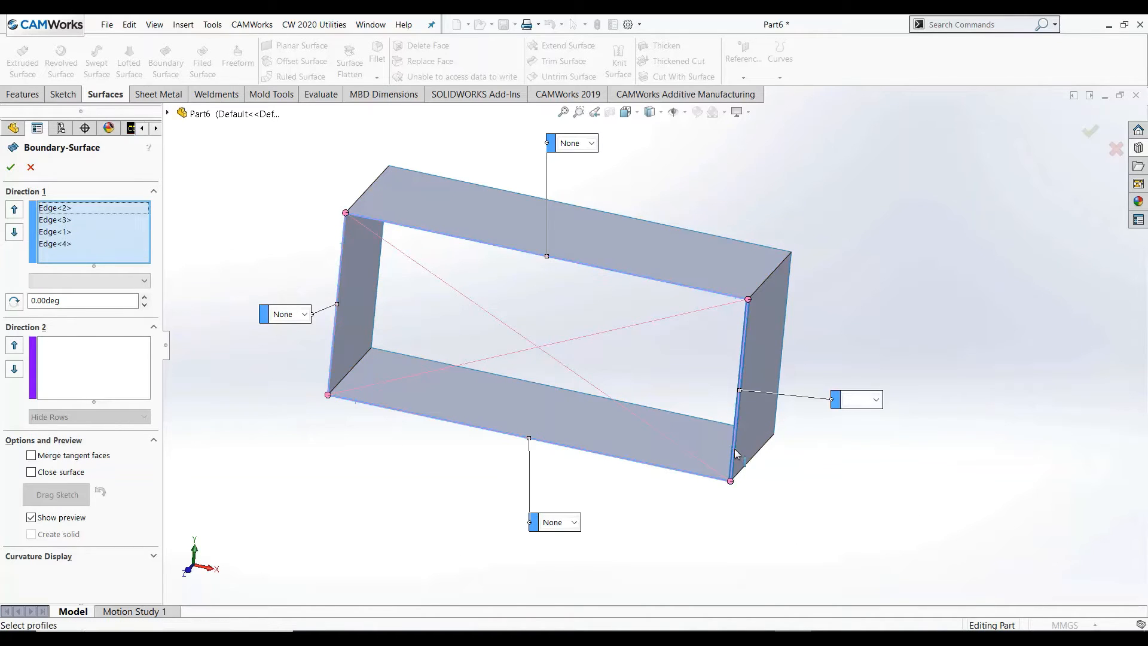
pyautogui.rightClick(92, 225)
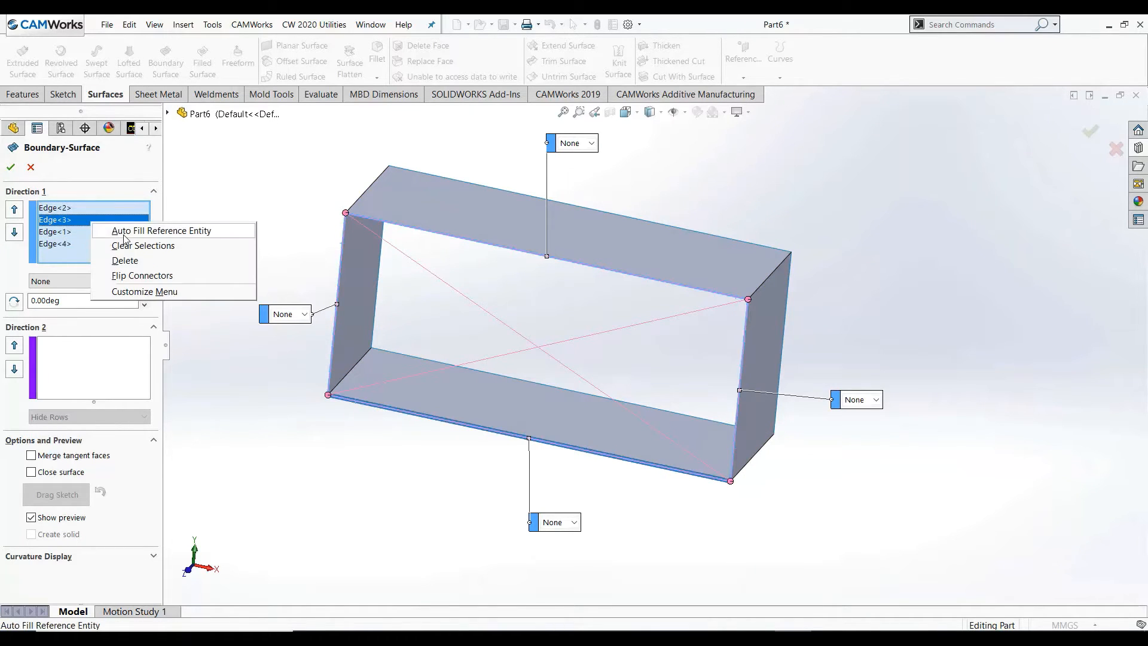
pyautogui.click(122, 243)
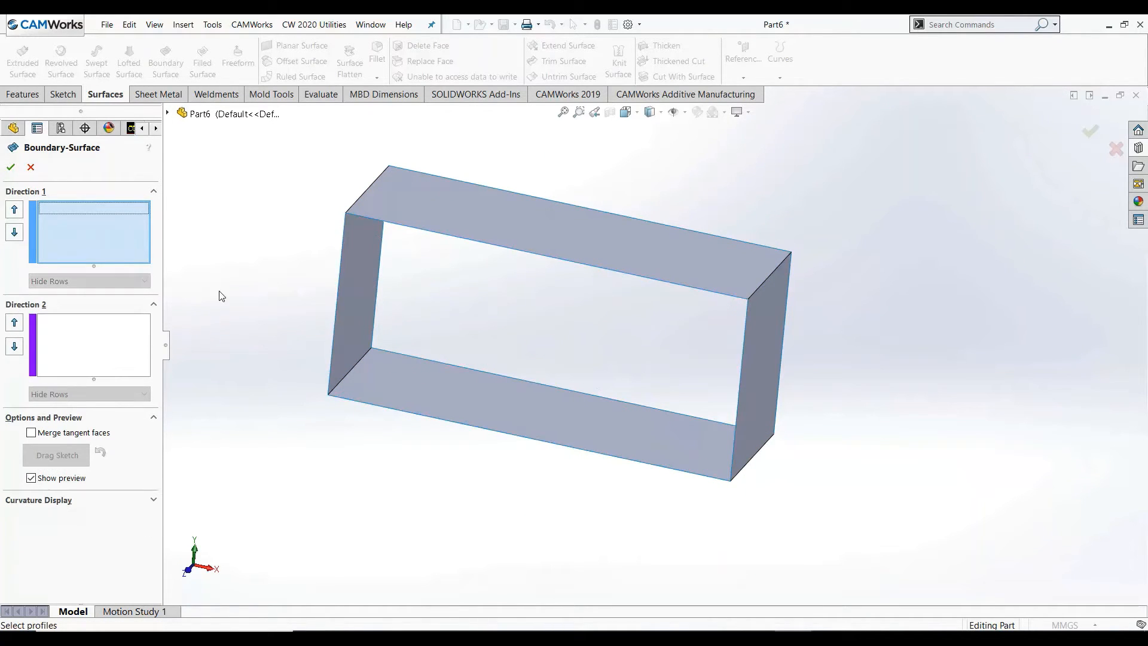
# Create a boundary surface between the top and bottom edges of the front opening and undo it.
pyautogui.click(393, 229)
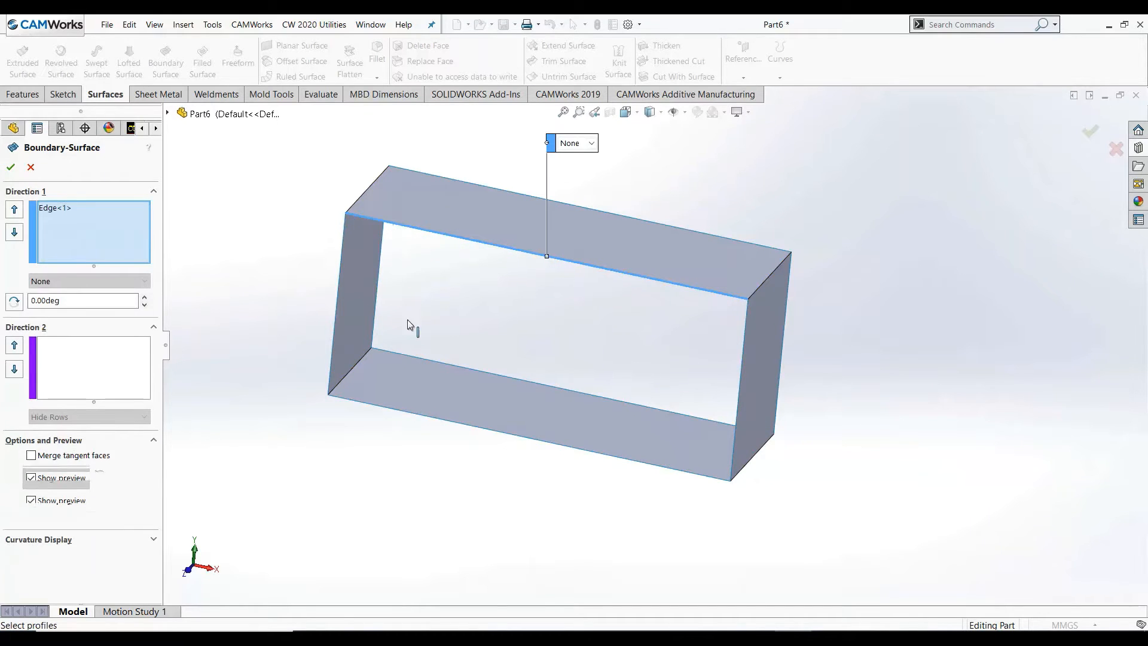
pyautogui.click(377, 411)
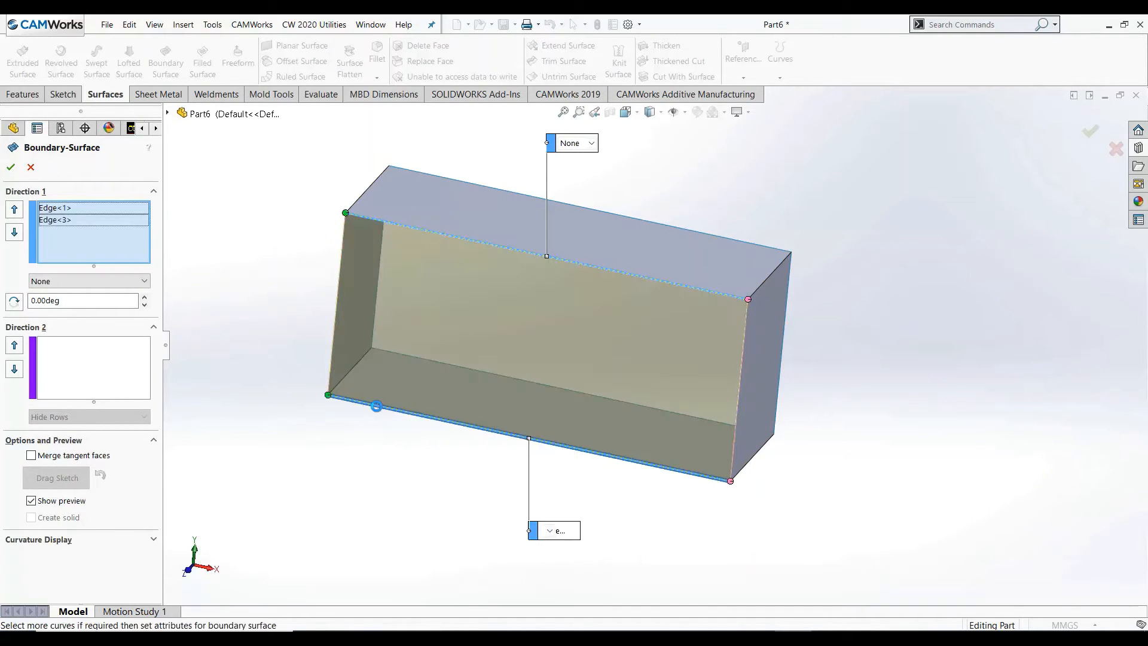
pyautogui.moveTo(397, 443)
pyautogui.mouseDown(button='middle')
pyautogui.moveTo(356, 437)
pyautogui.moveTo(379, 431)
pyautogui.mouseUp(button='middle')
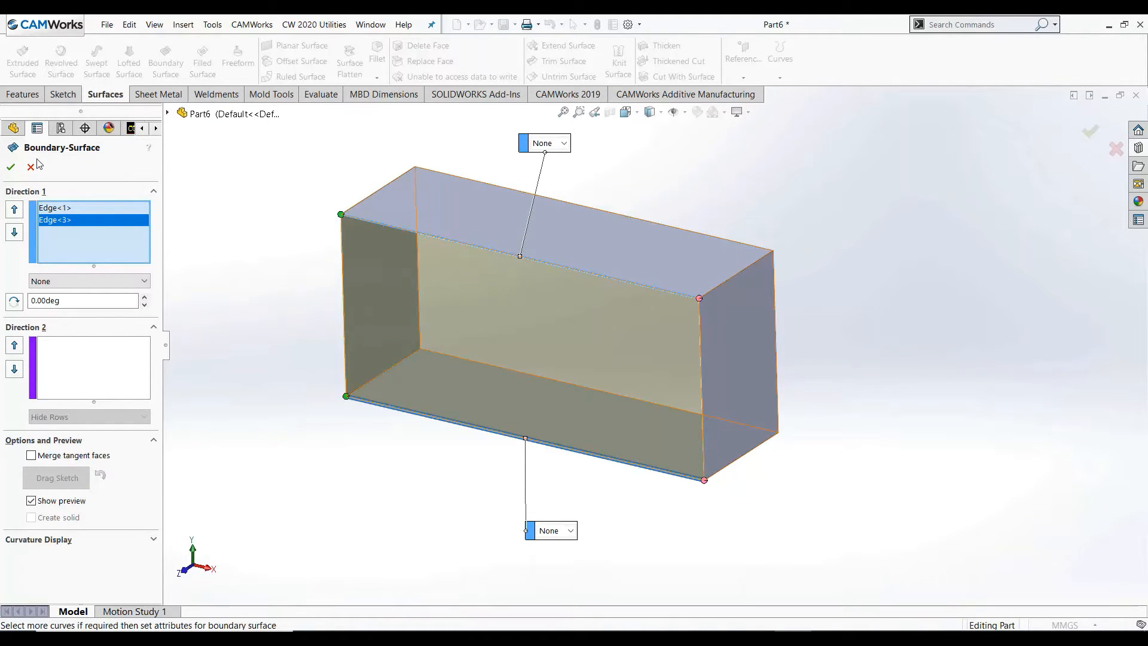
pyautogui.click(10, 167)
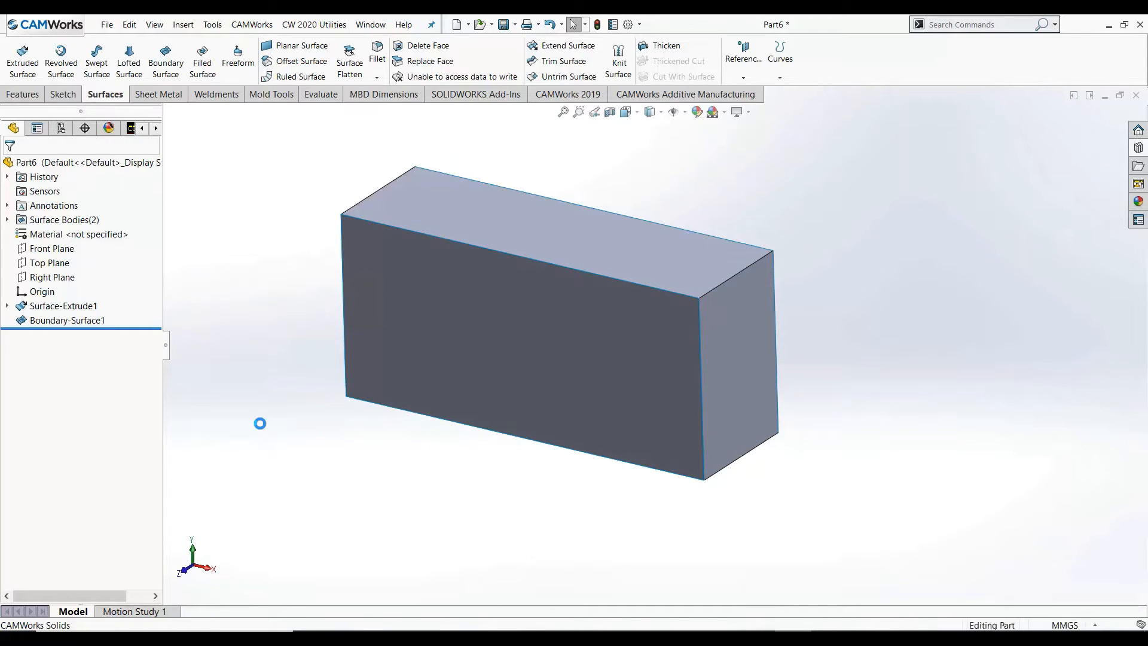
pyautogui.hotkey('ctrl', 'z')
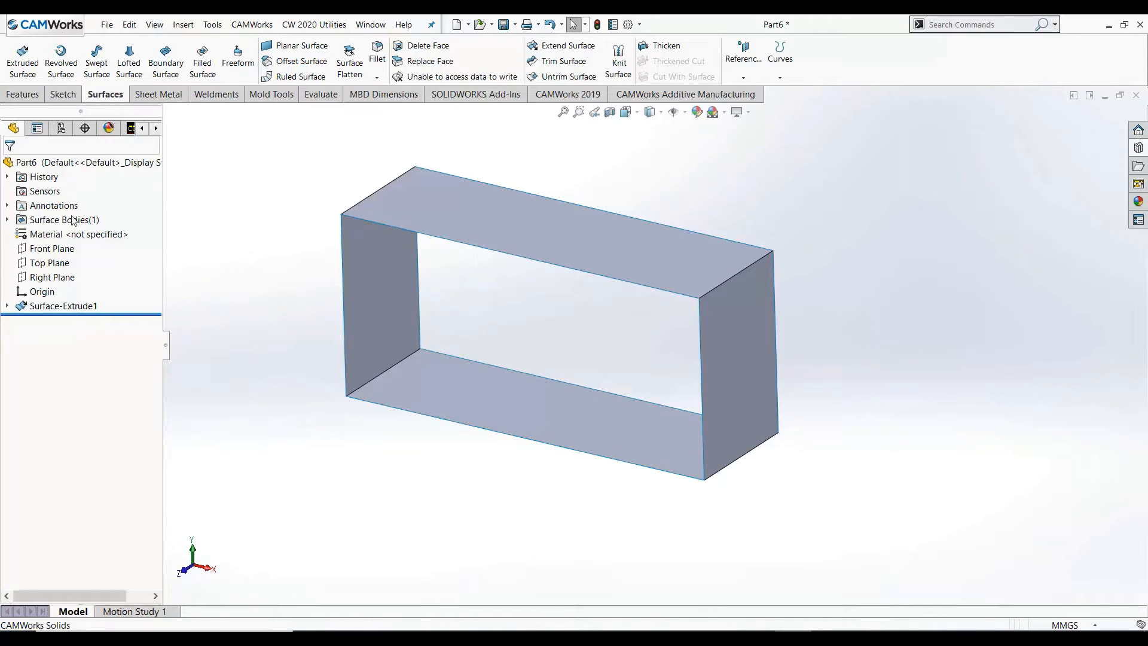
# Fill the front opening with a filled surface bounded by its four edges using Contact, and undo the fill.
pyautogui.click(202, 66)
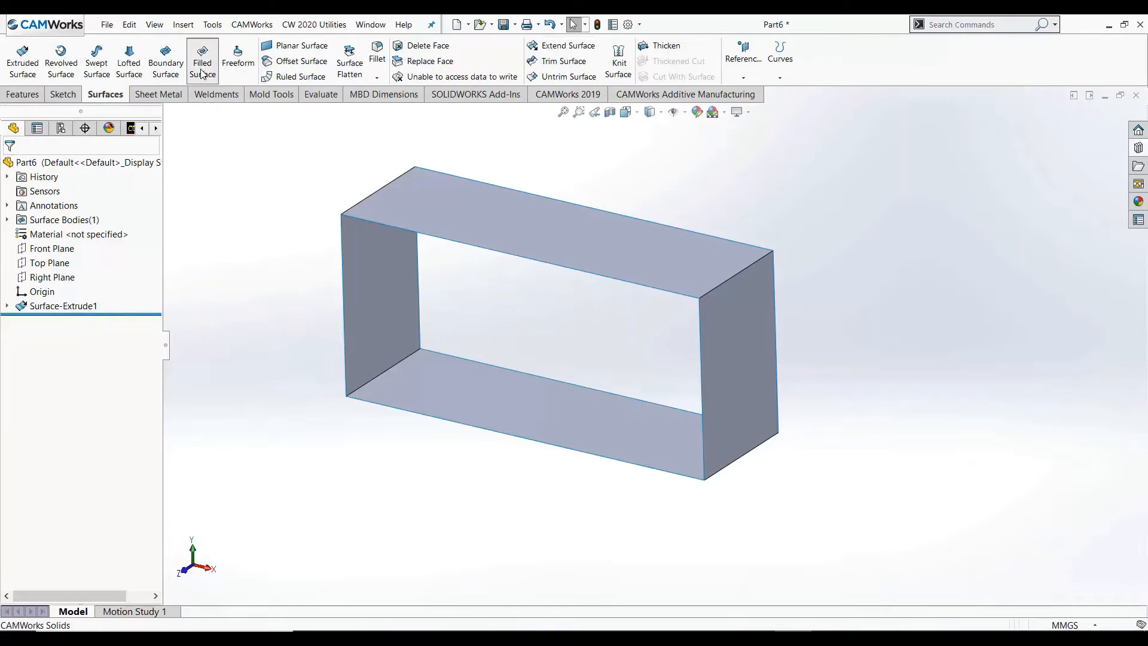
pyautogui.click(372, 222)
pyautogui.click(346, 334)
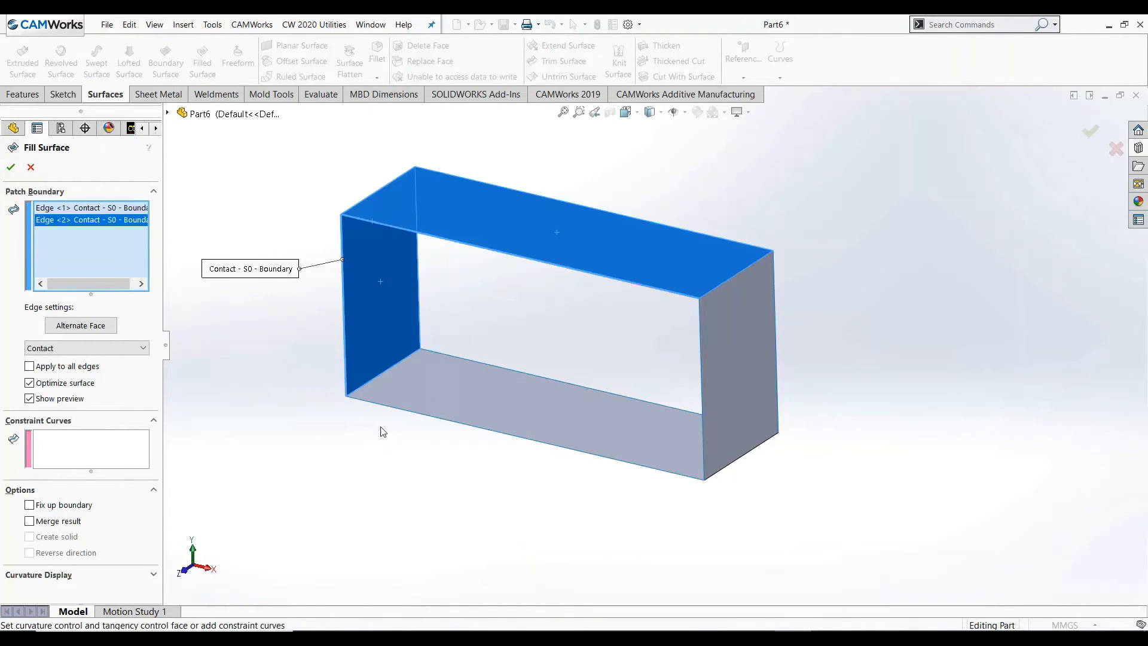
pyautogui.click(376, 405)
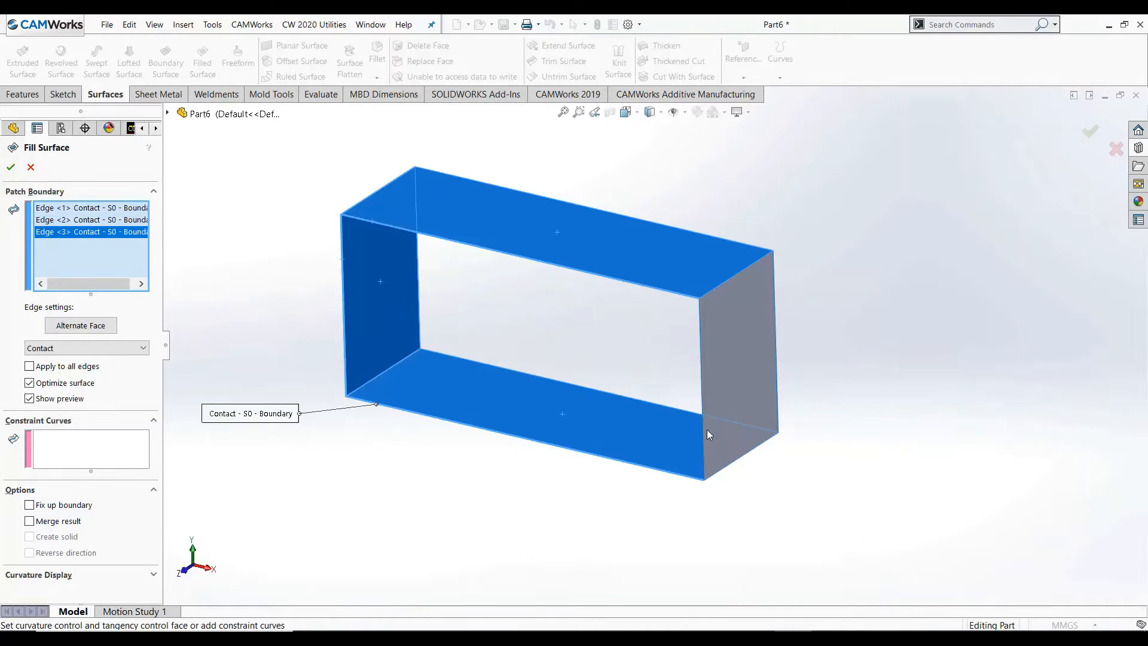
pyautogui.click(701, 385)
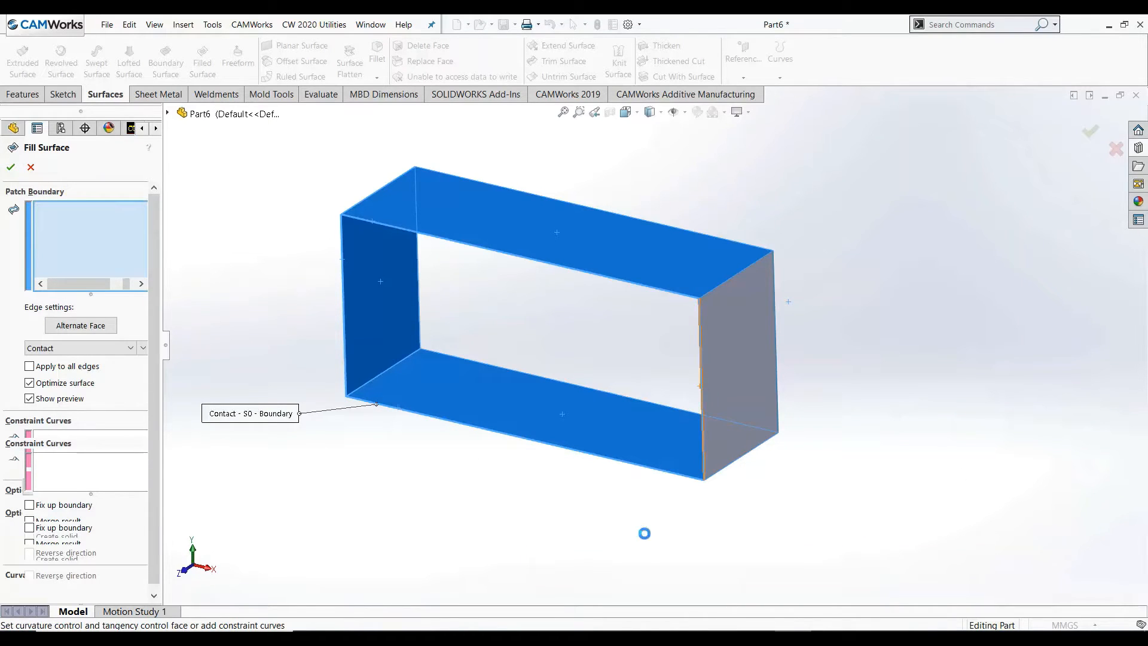
pyautogui.click(10, 168)
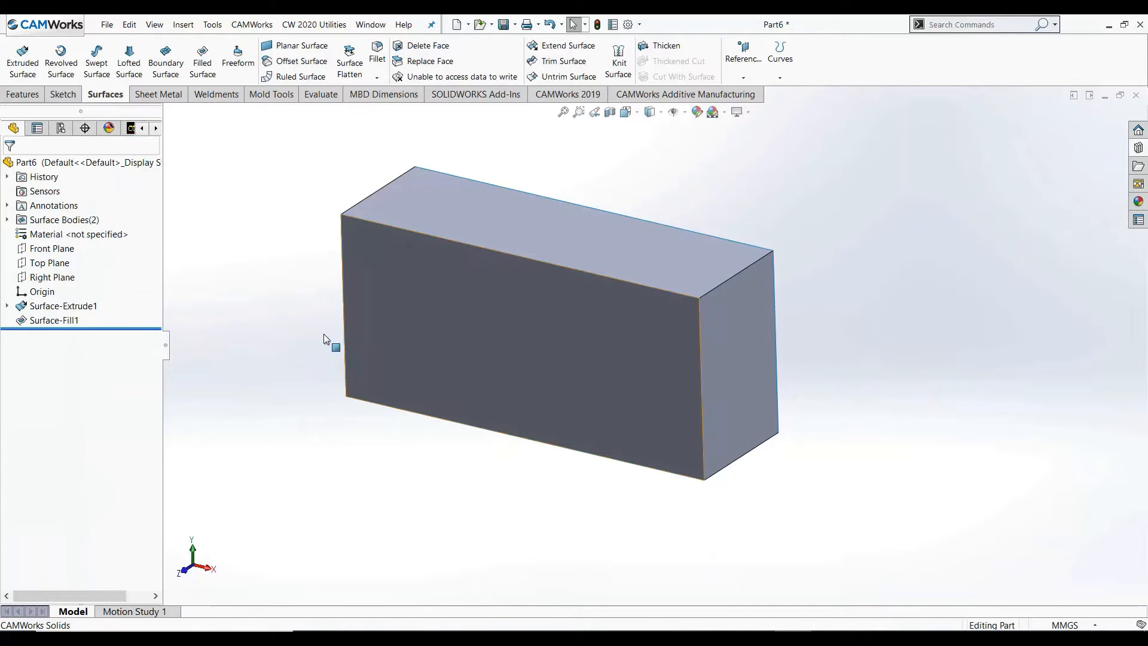
pyautogui.hotkey('ctrl', 'z')
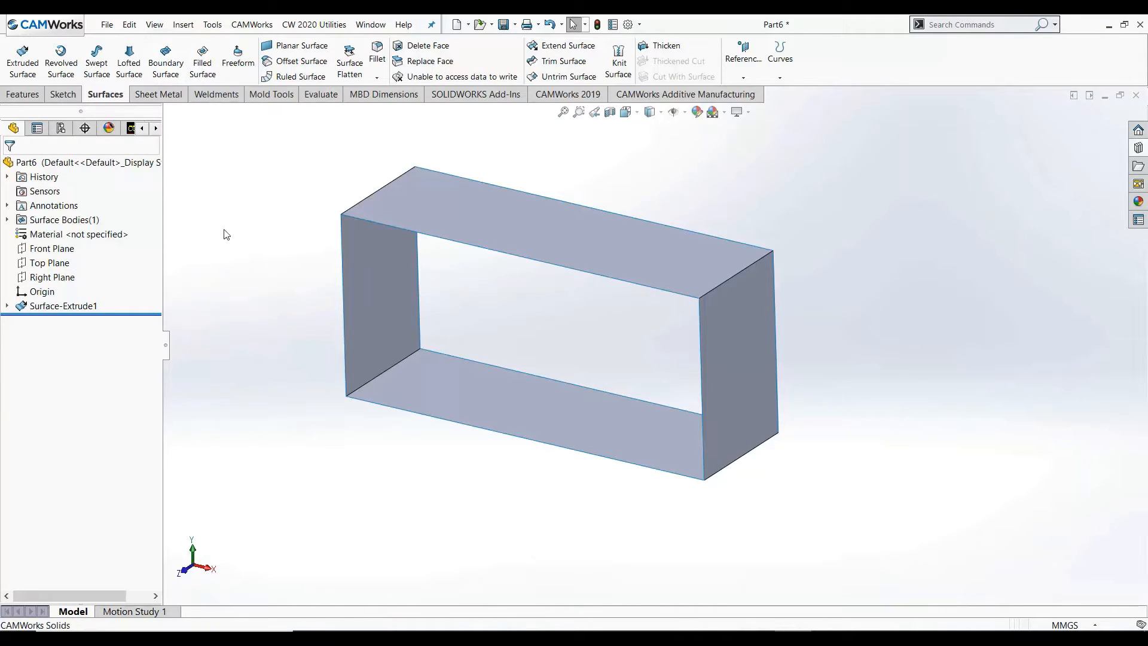
# Close the front opening with a planar surface bounded by its four edges and undo it.
pyautogui.click(296, 48)
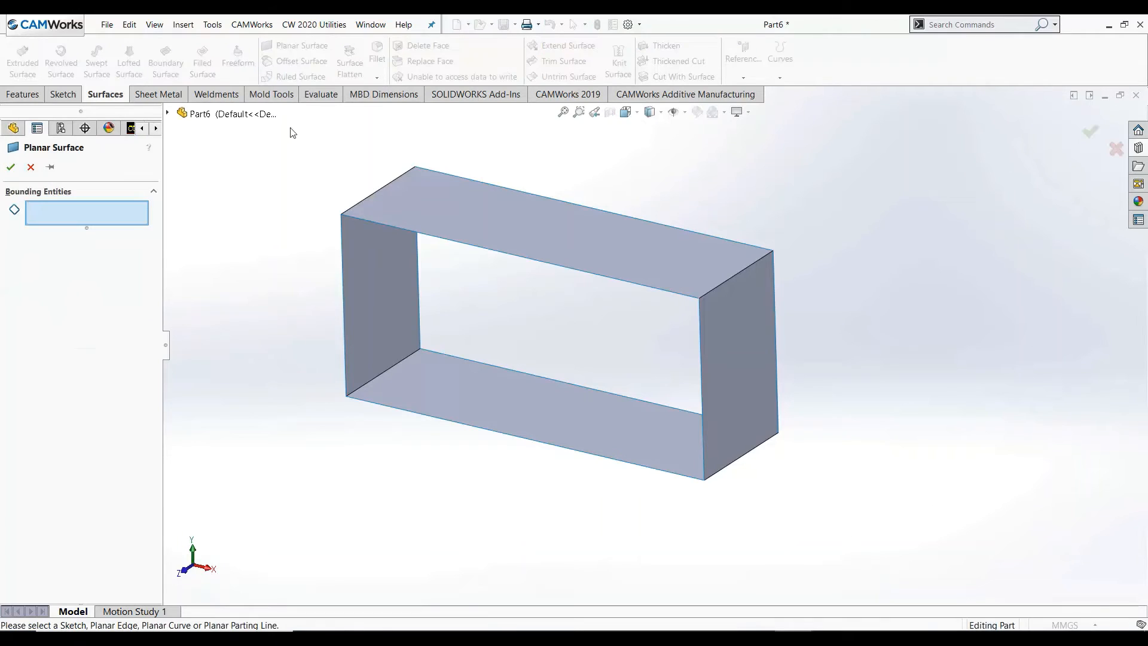
pyautogui.click(461, 244)
pyautogui.click(343, 272)
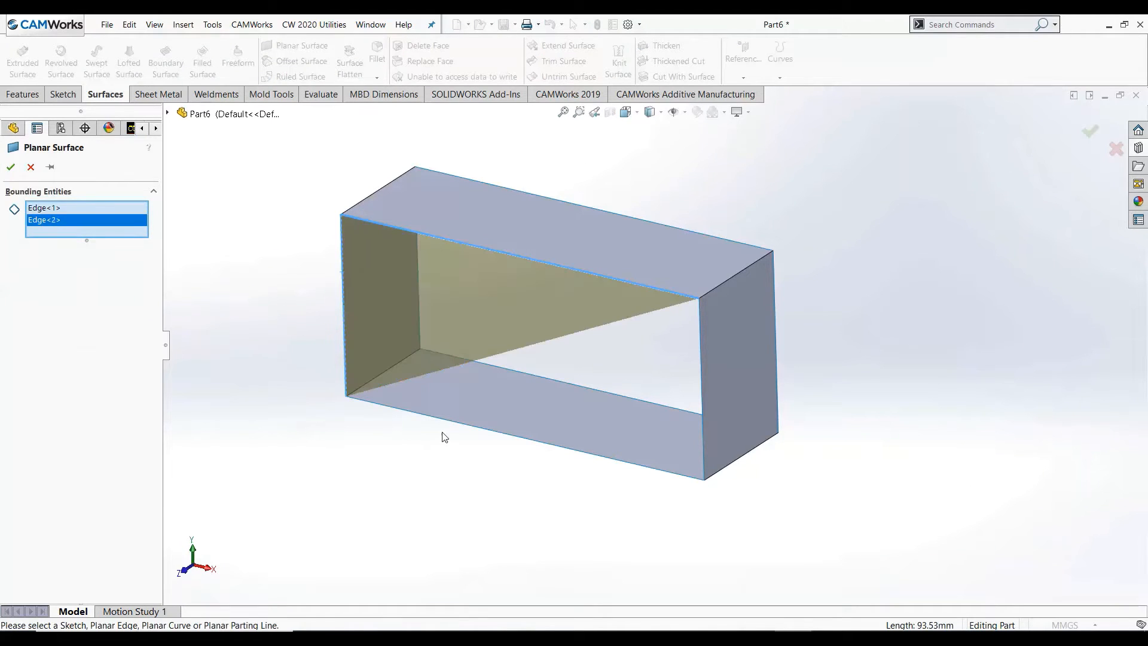
pyautogui.click(431, 421)
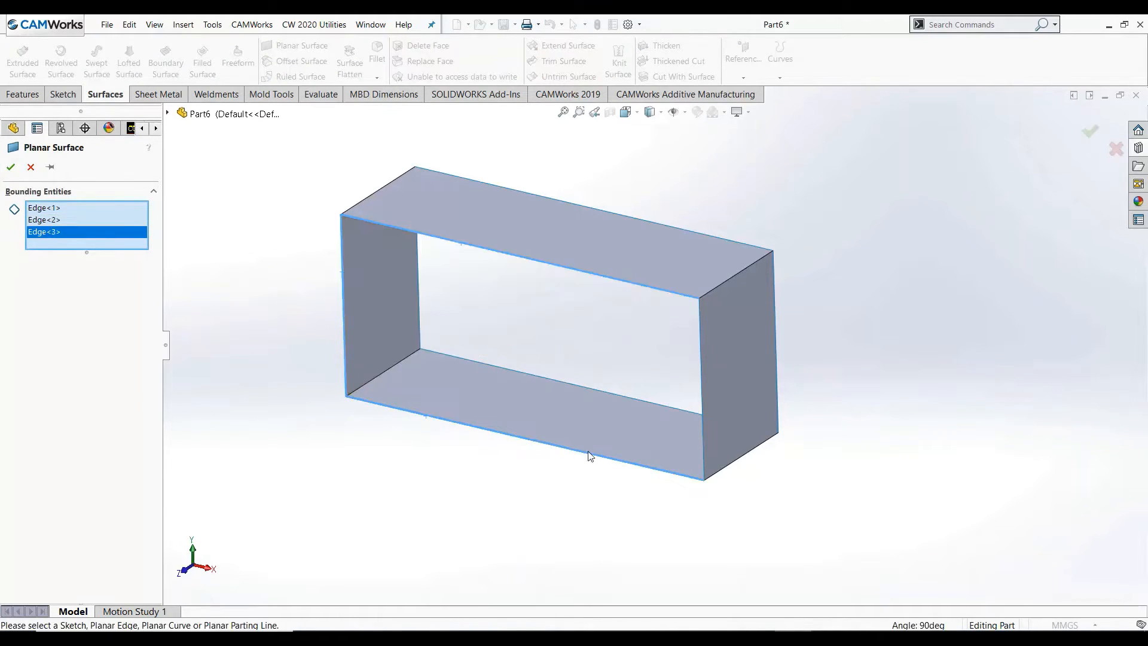
pyautogui.click(701, 382)
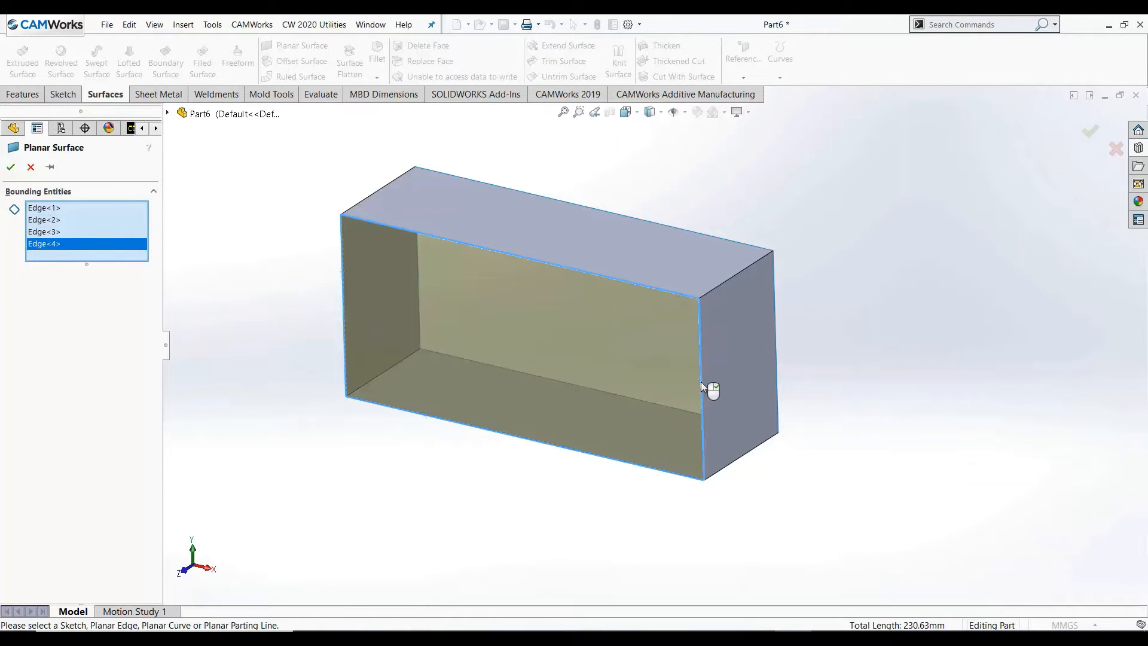
pyautogui.rightClick(699, 382)
pyautogui.moveTo(438, 461); pyautogui.dragTo(345, 469, button='middle')
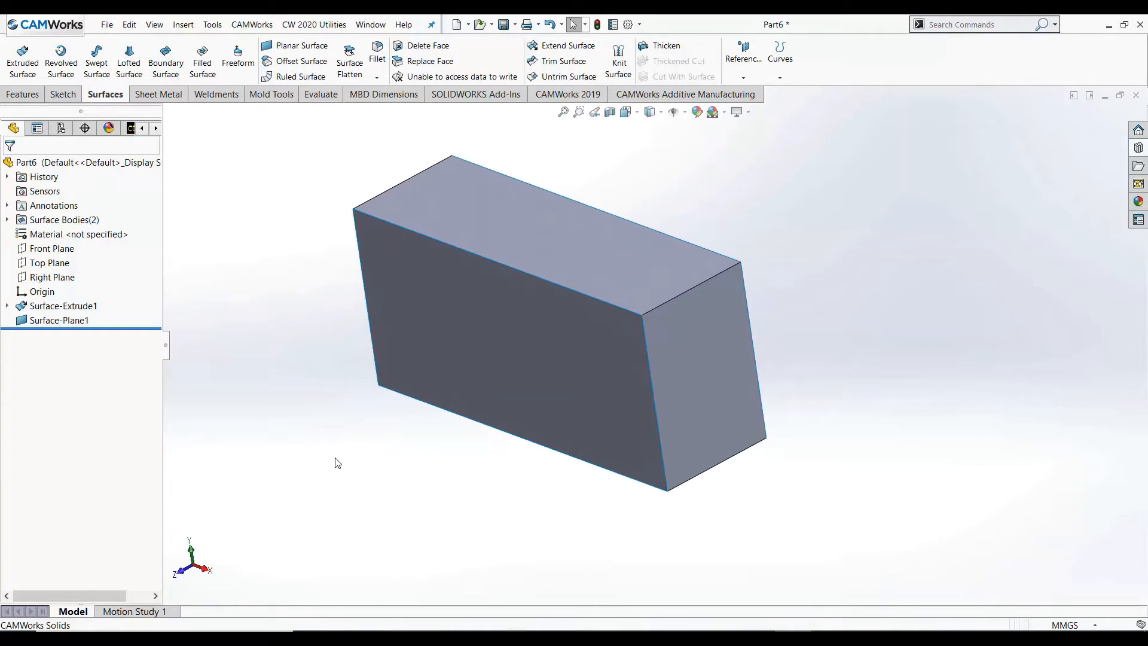
pyautogui.hotkey('ctrl', 'shift', 'z')
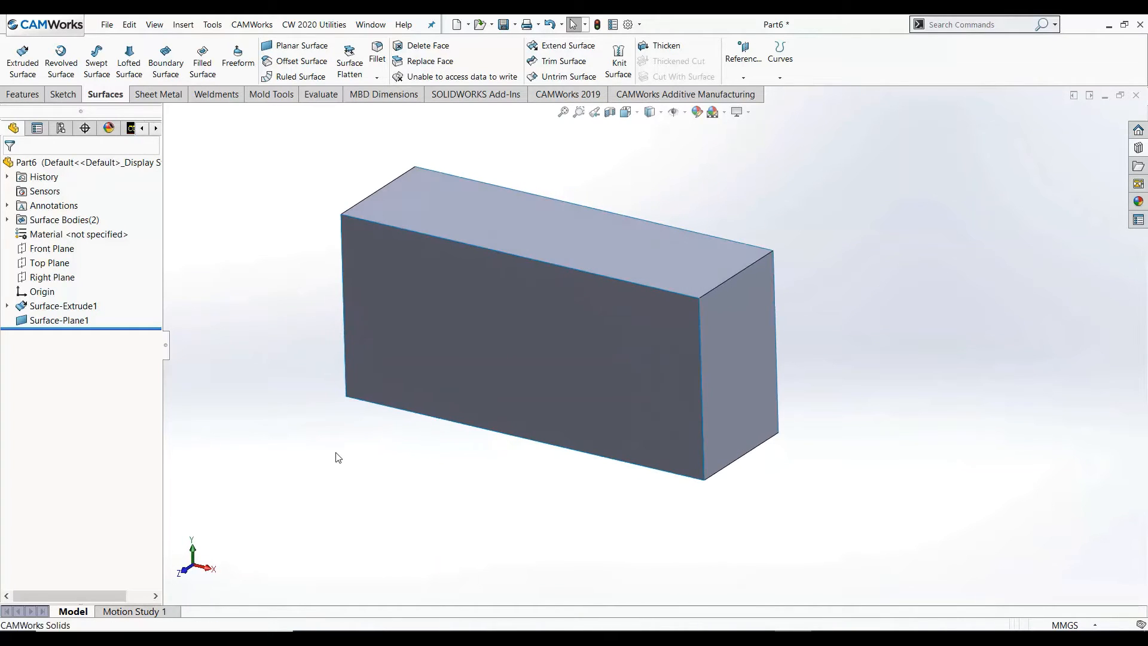
pyautogui.hotkey('ctrl', 'z')
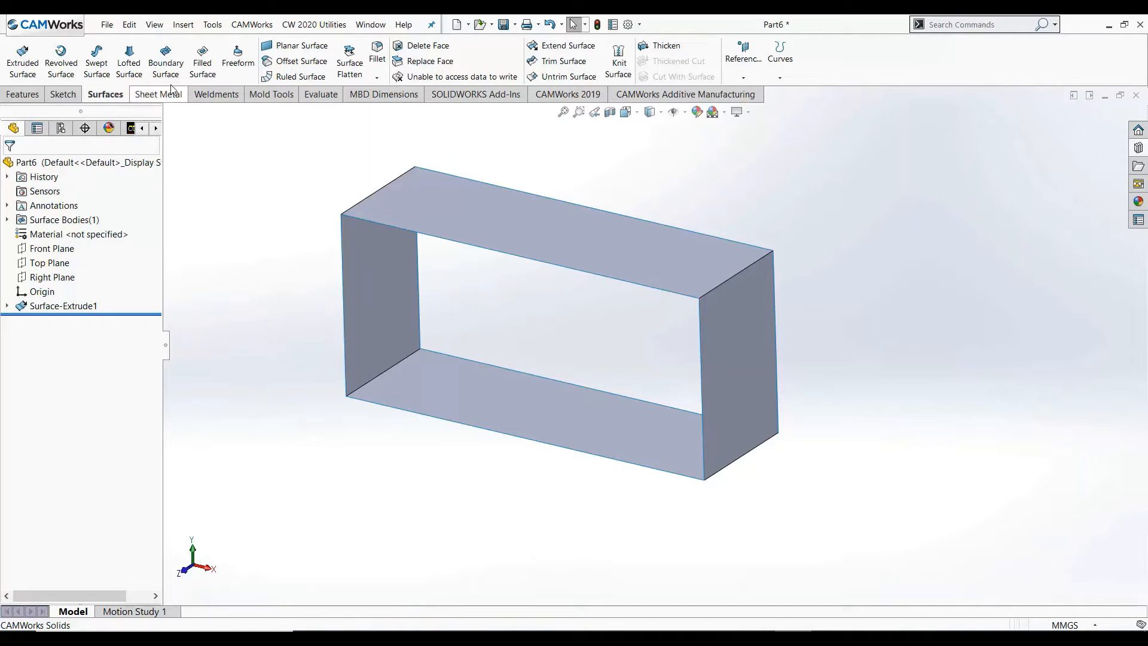
# Loft a surface between the two vertical edges of the front opening.
pyautogui.click(342, 235)
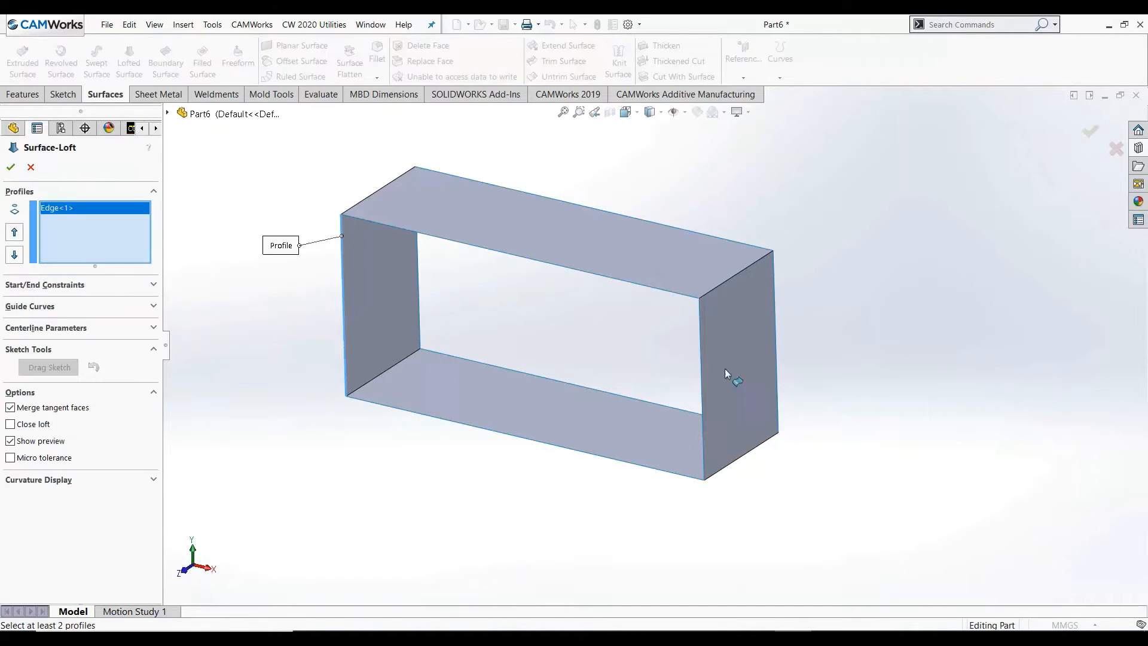
pyautogui.click(701, 335)
pyautogui.press('Return')
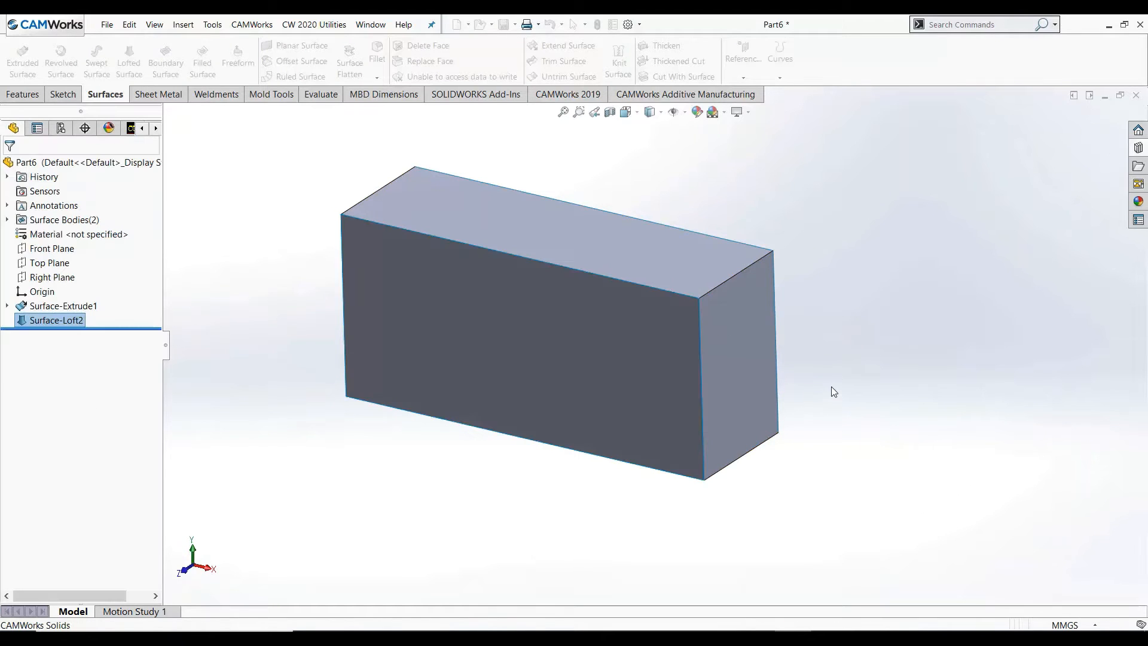
# Loft a surface between the two vertical edges of the rear opening, clearing the mistakenly selected surface body from the profiles.
pyautogui.moveTo(831, 386); pyautogui.dragTo(284, 154, button='middle')
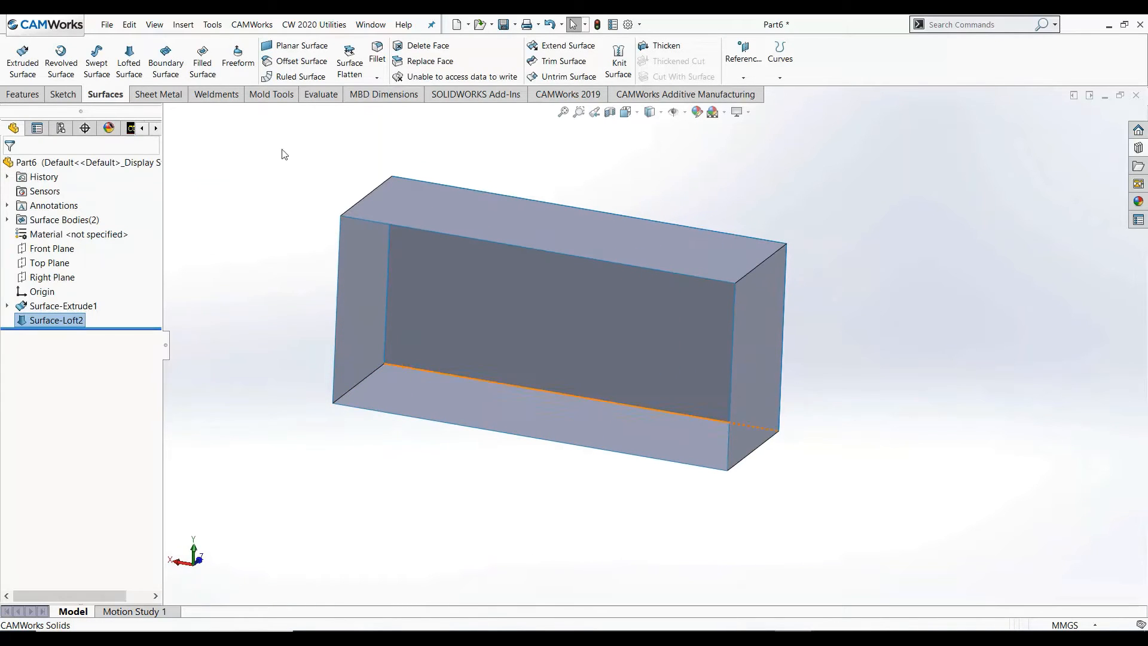
pyautogui.click(133, 79)
pyautogui.click(339, 241)
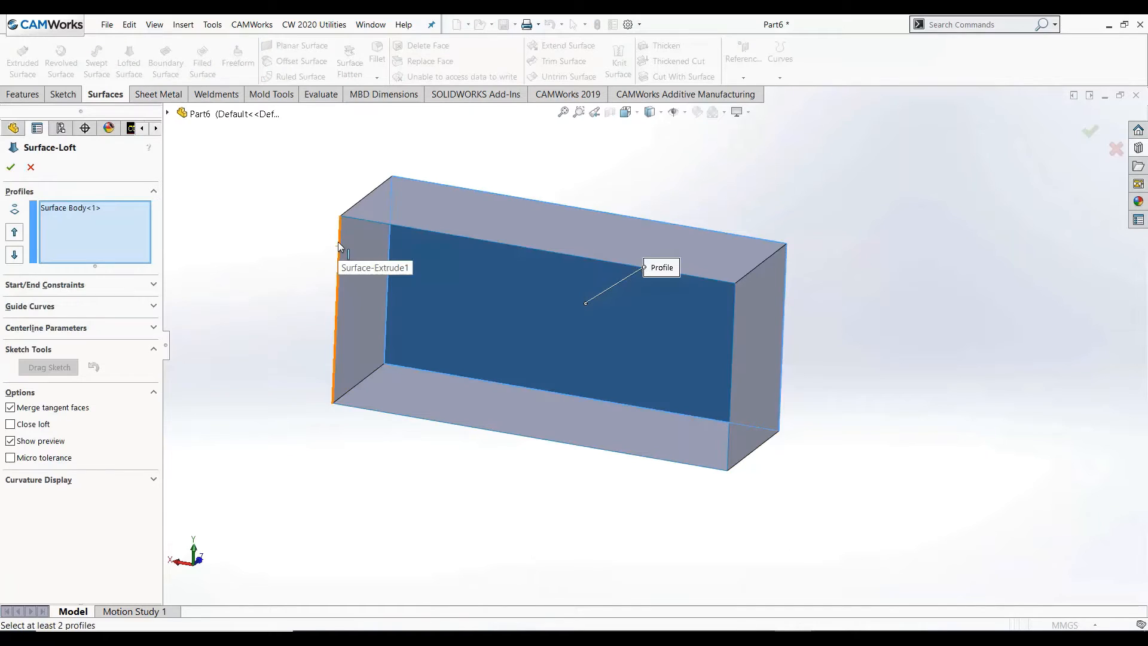
pyautogui.click(726, 396)
pyautogui.rightClick(109, 242)
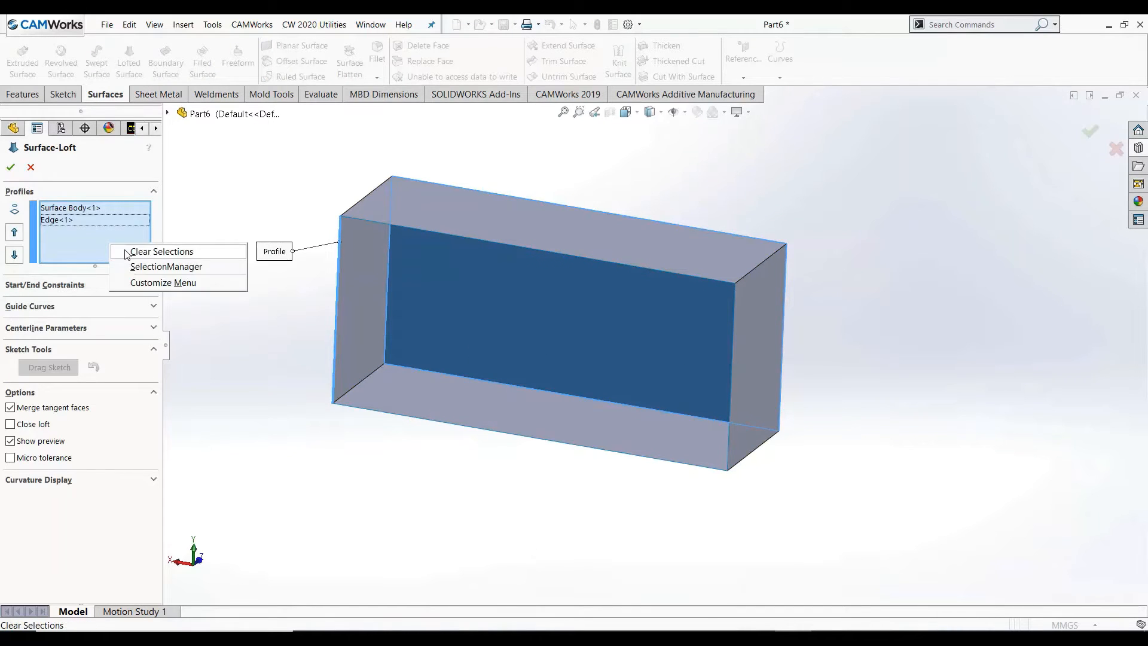
pyautogui.click(129, 250)
pyautogui.click(339, 246)
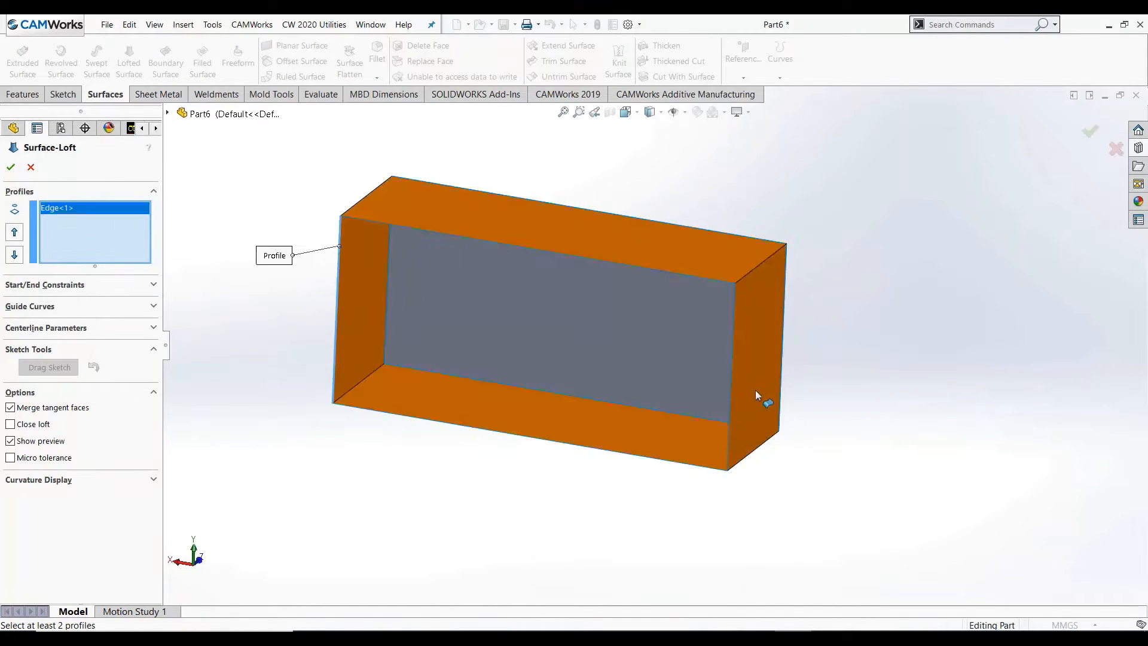
pyautogui.click(735, 317)
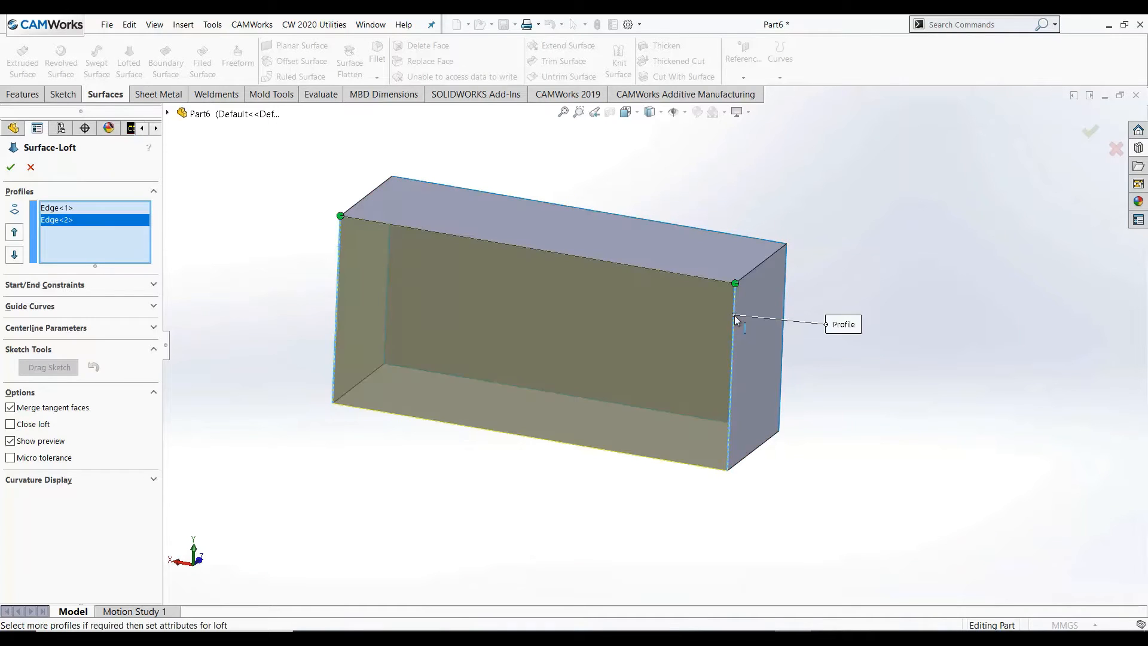
pyautogui.press('Return')
# Knit the extruded surface and both lofted surfaces into one surface body, with Merge entities on and Create solid off.
pyautogui.moveTo(891, 379); pyautogui.dragTo(908, 402, button='middle')
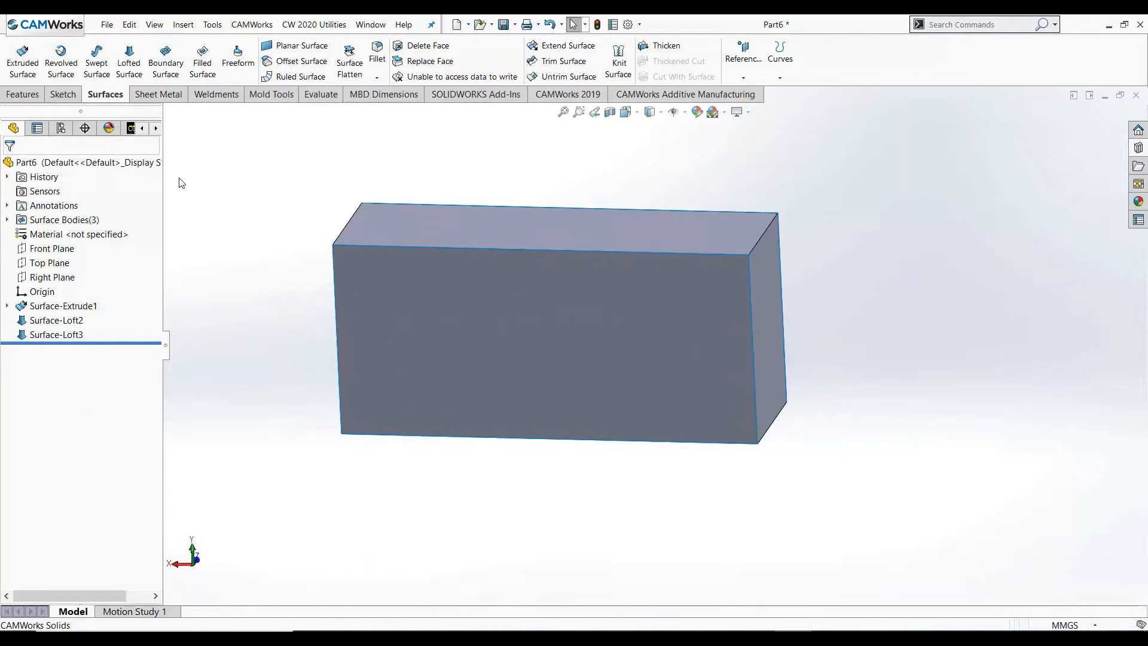
pyautogui.click(7, 220)
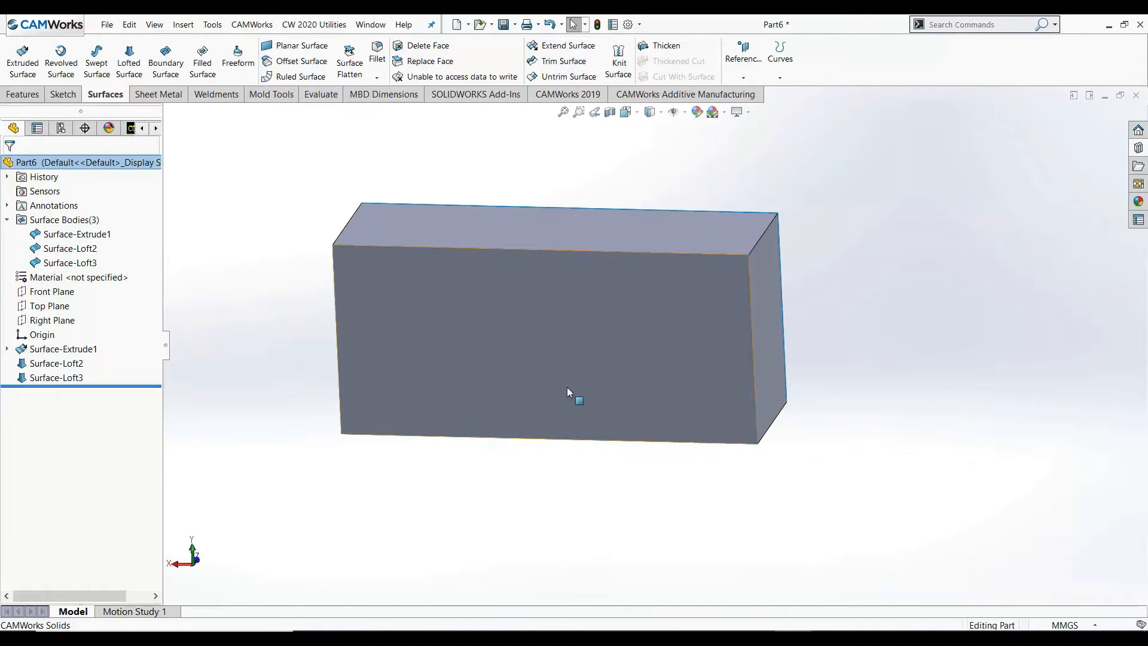
pyautogui.moveTo(567, 388); pyautogui.dragTo(517, 365, button='middle')
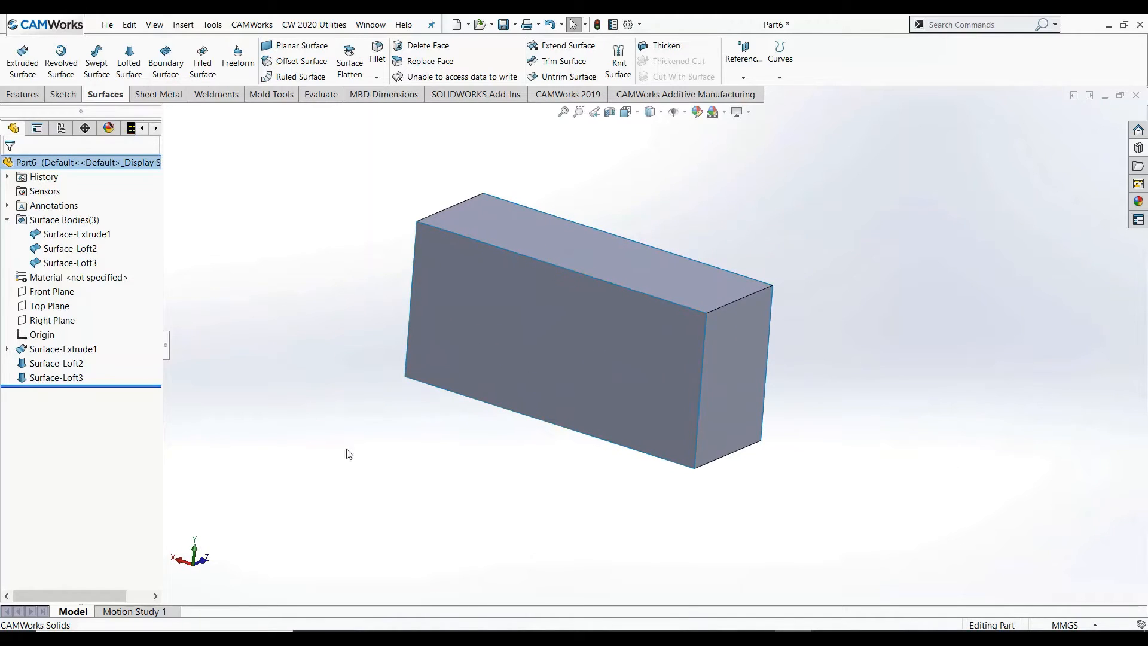
pyautogui.click(621, 72)
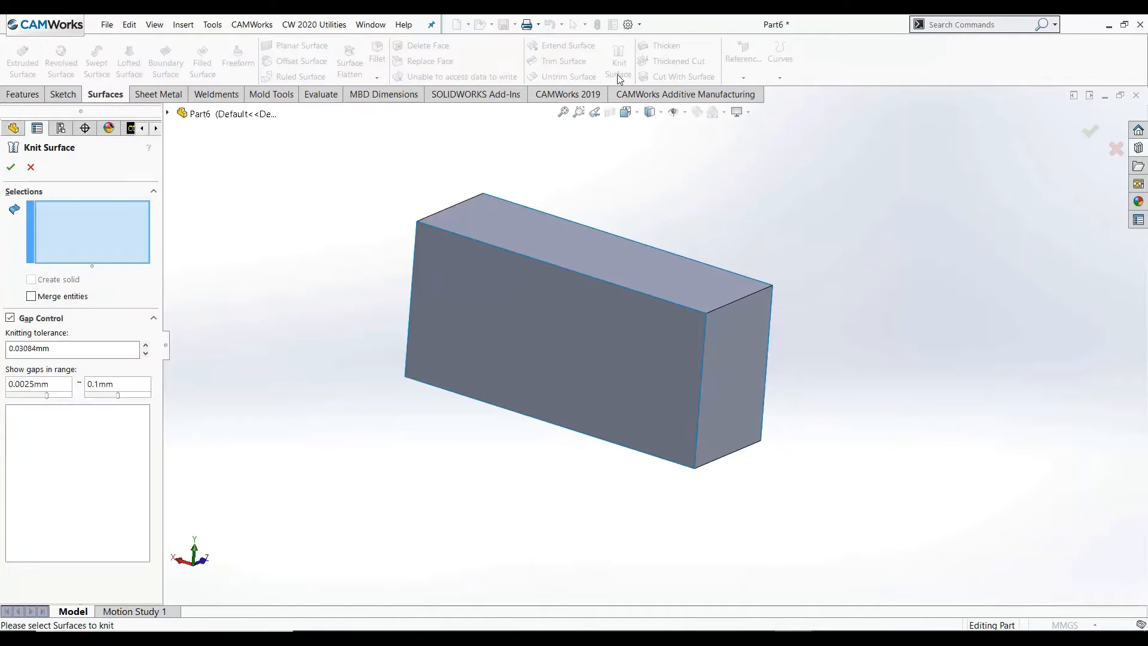
pyautogui.moveTo(861, 541); pyautogui.dragTo(359, 201)
pyautogui.moveTo(385, 299); pyautogui.dragTo(361, 346, button='middle')
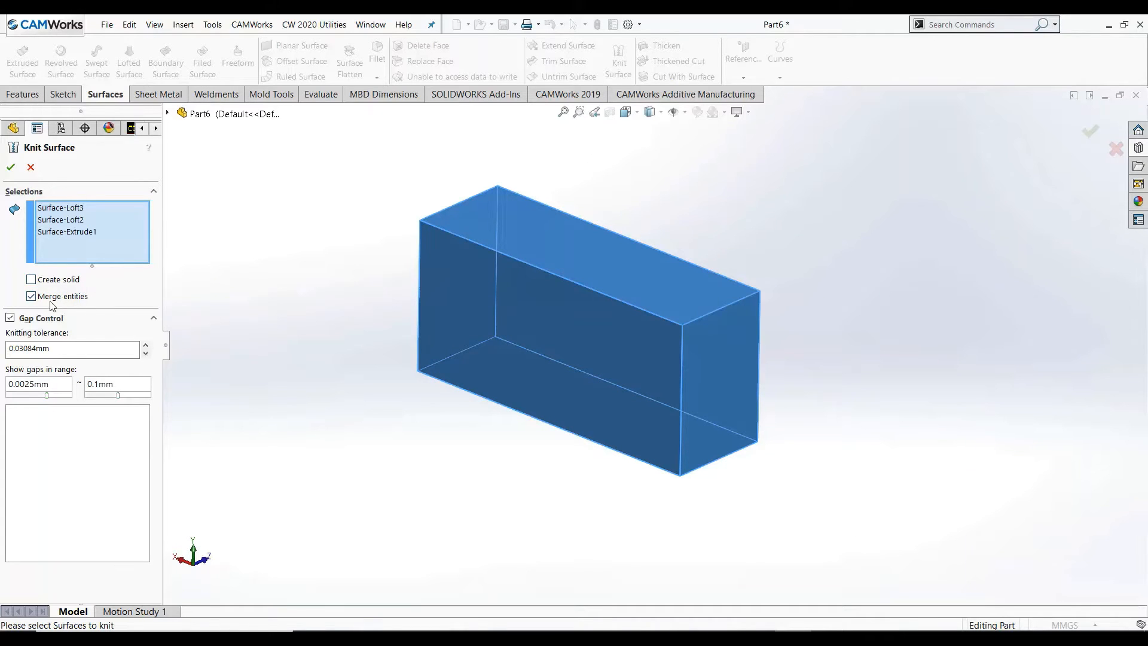
pyautogui.click(10, 168)
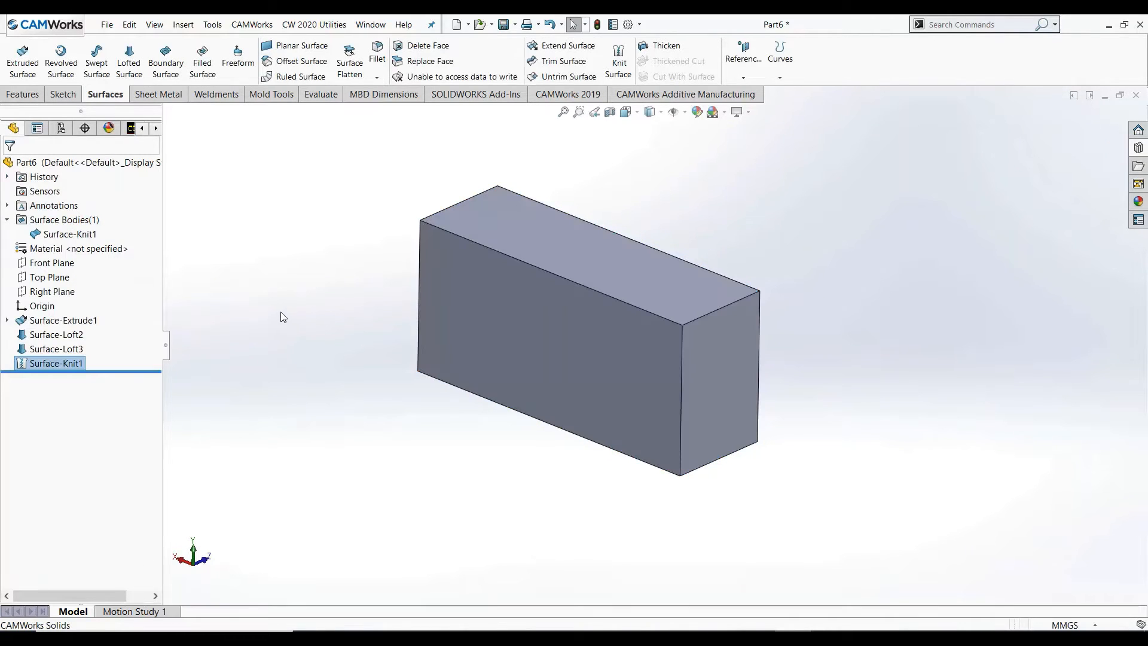
# Highlight the knitted surface body from the Surface Bodies folder and examine which faces it covers.
pyautogui.click(76, 238)
pyautogui.moveTo(346, 389); pyautogui.dragTo(351, 412, button='middle')
pyautogui.click(350, 416)
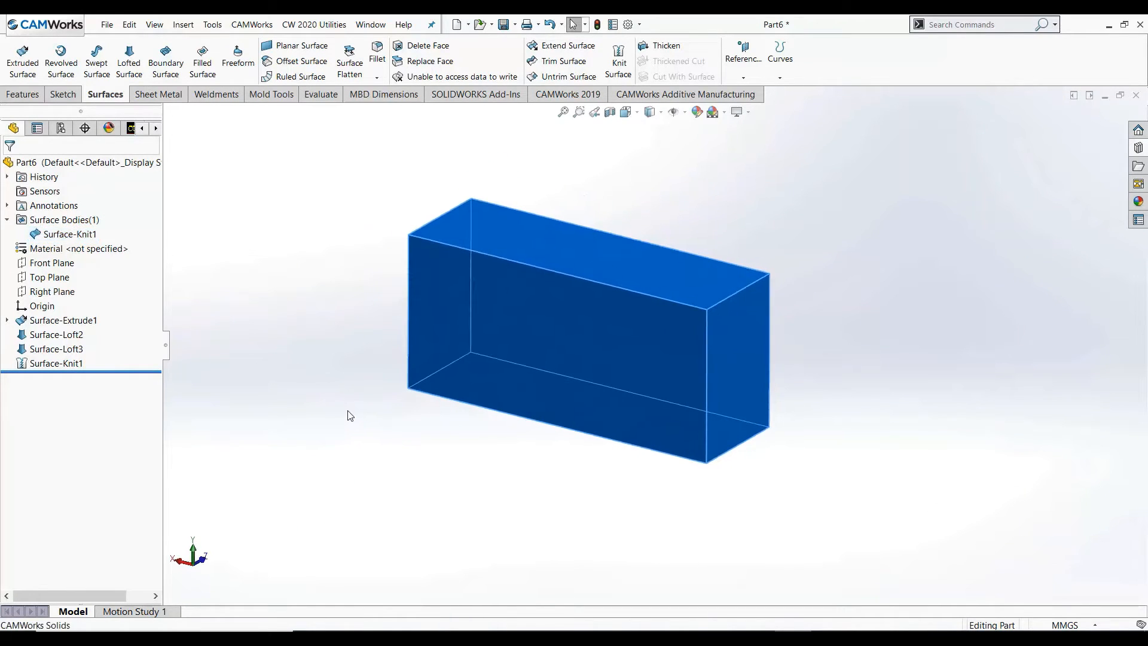
# Enable Create solid on the knit feature and highlight its body in the Solid Bodies folder.
pyautogui.click(77, 366)
pyautogui.click(84, 329)
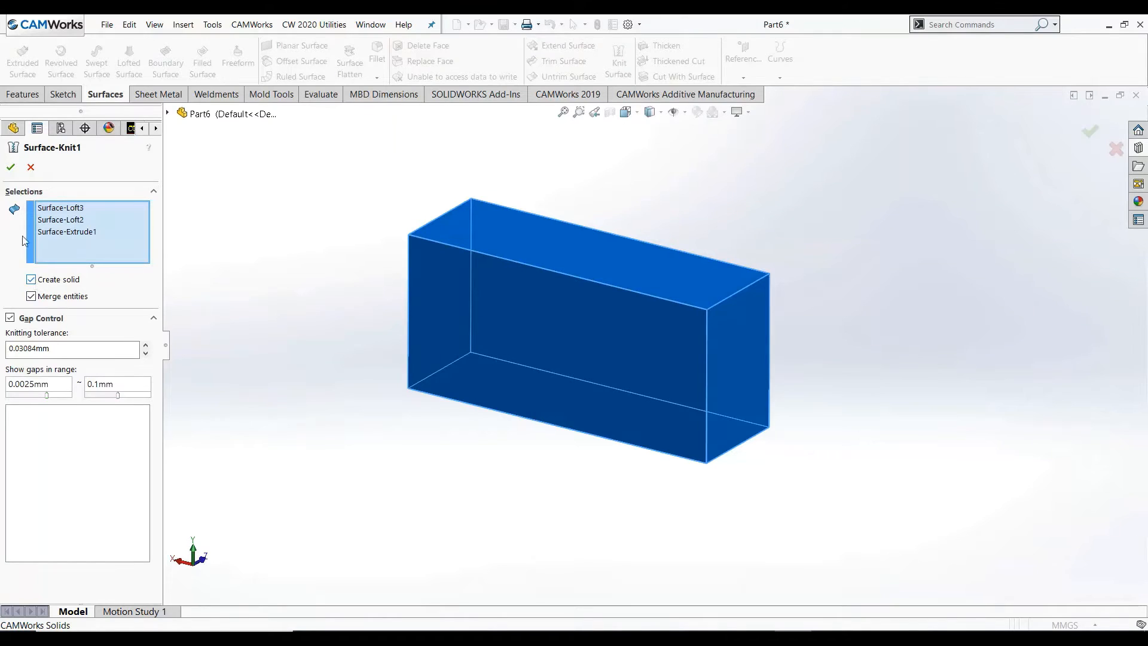
pyautogui.click(10, 168)
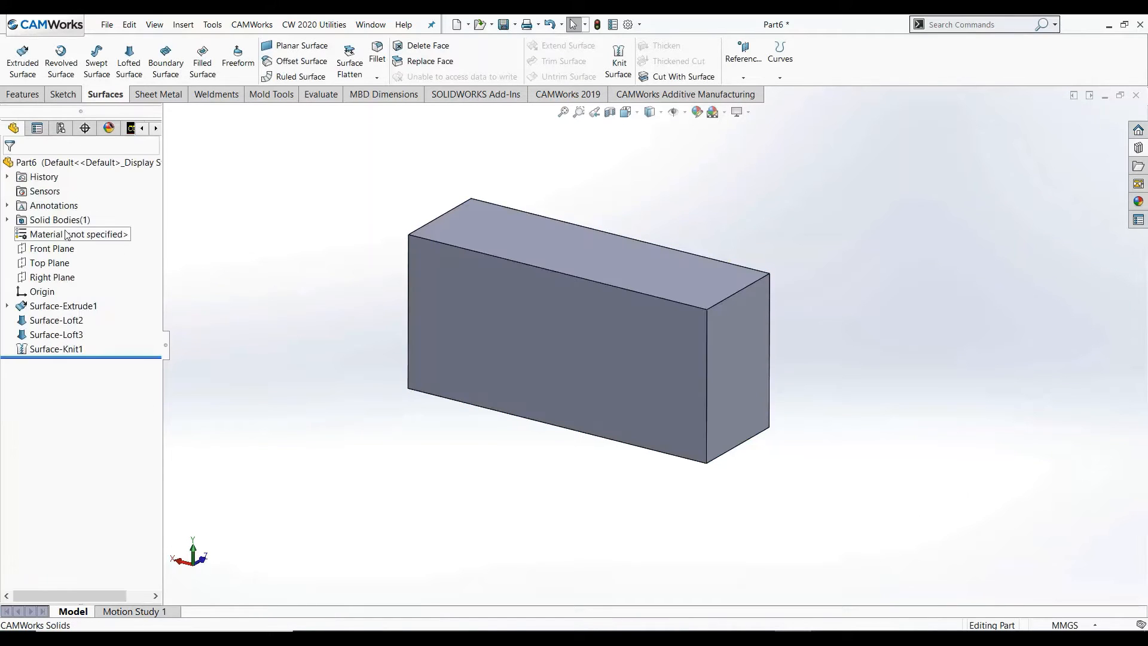
pyautogui.click(7, 220)
pyautogui.click(67, 234)
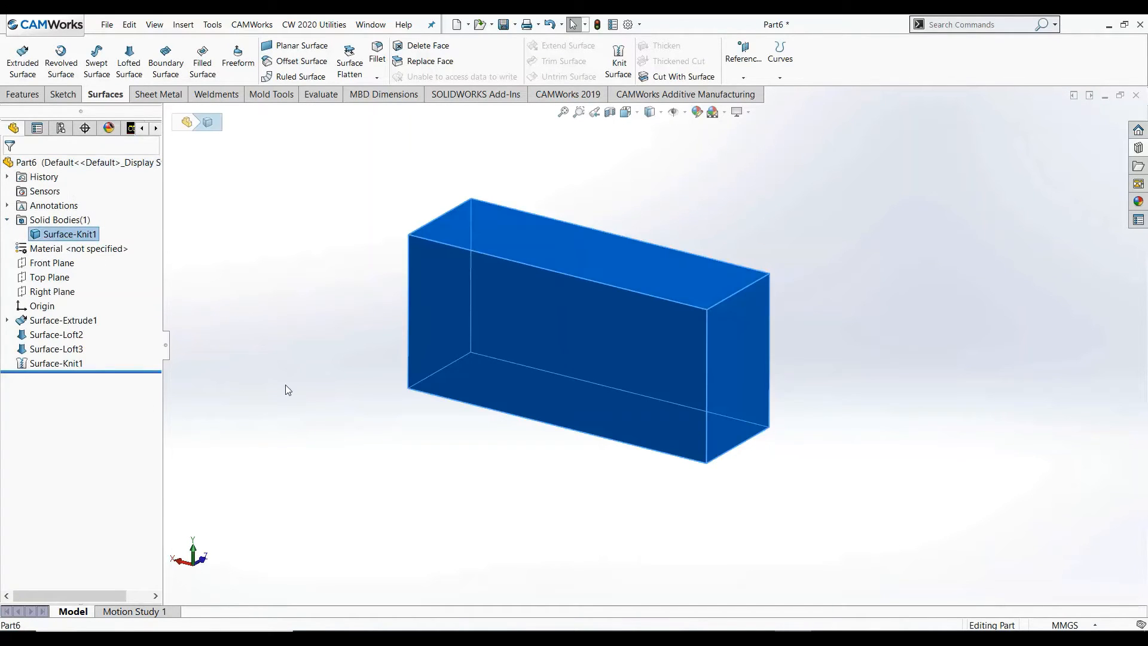
# Examine the inside of the knitted solid with a Front Plane section view offset 7 mm, and discard the section.
pyautogui.click(538, 179)
pyautogui.click(610, 111)
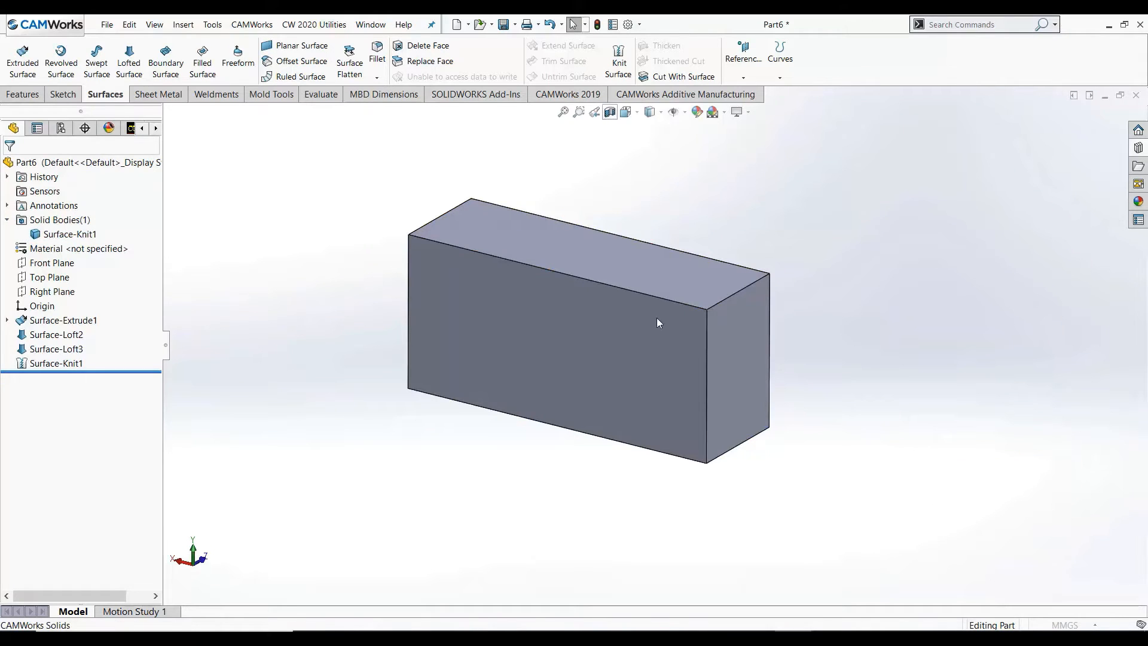
pyautogui.moveTo(518, 380); pyautogui.dragTo(544, 413)
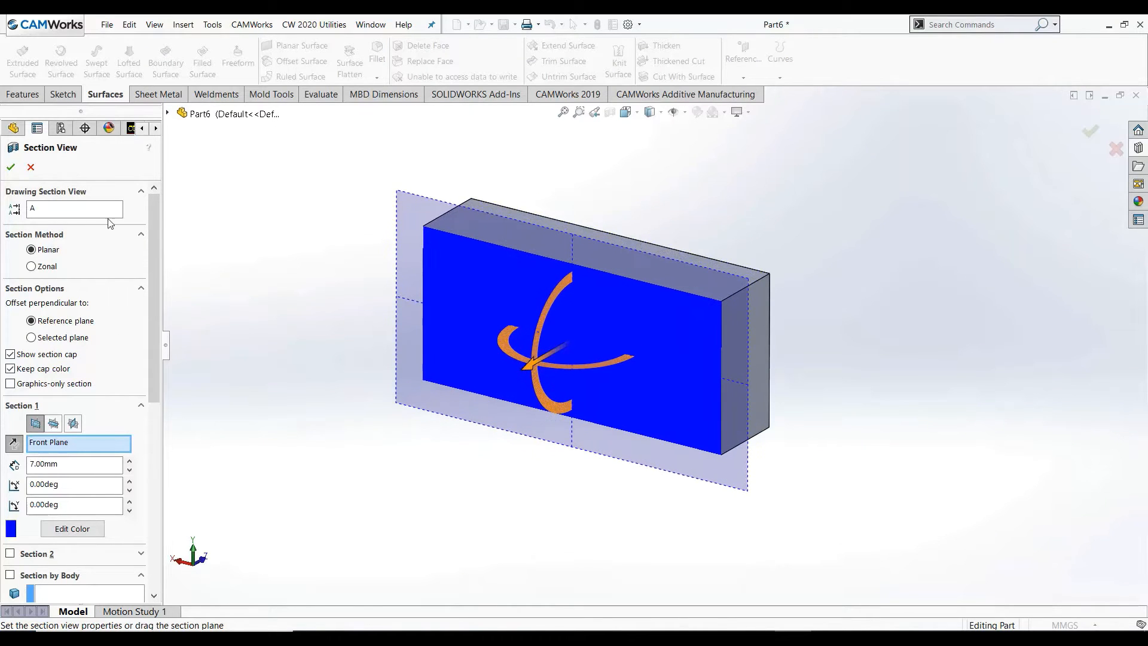
pyautogui.click(31, 166)
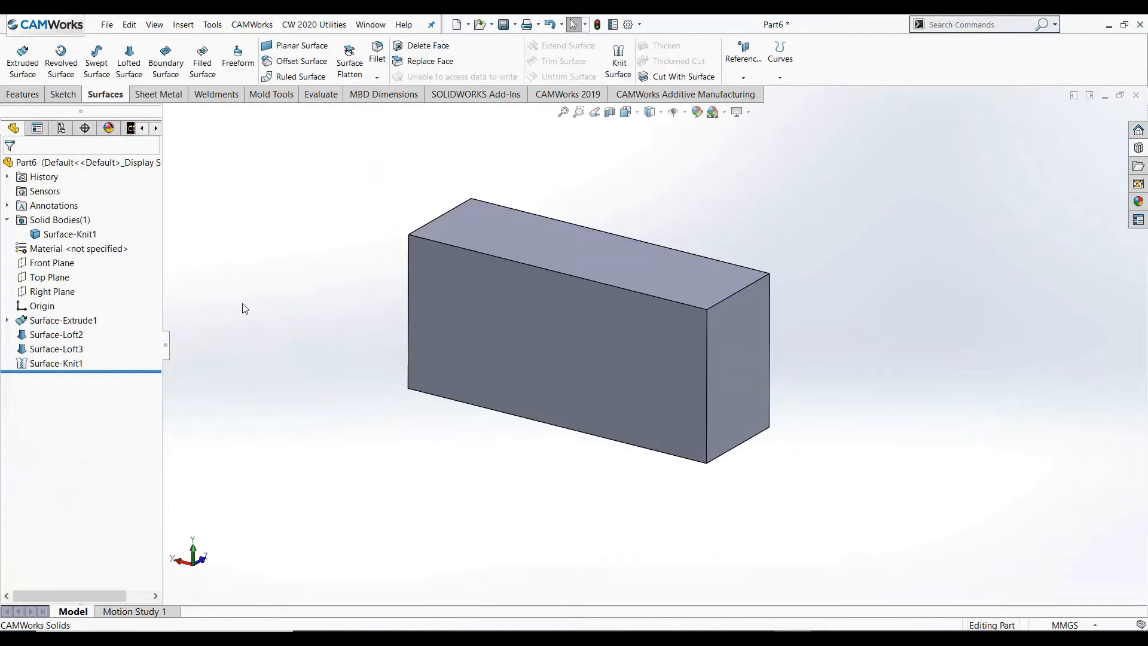
# Disable Create solid on the knit feature and examine its inside with a temporary Front Plane section offset 10 mm.
pyautogui.click(77, 366)
pyautogui.click(90, 326)
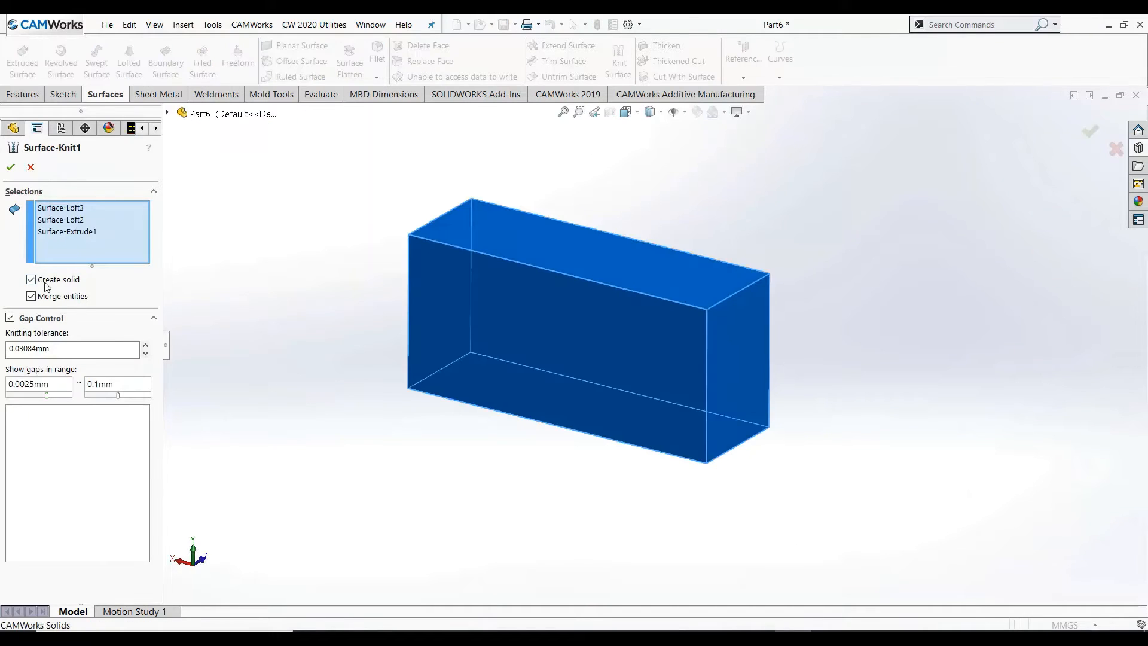
pyautogui.click(10, 168)
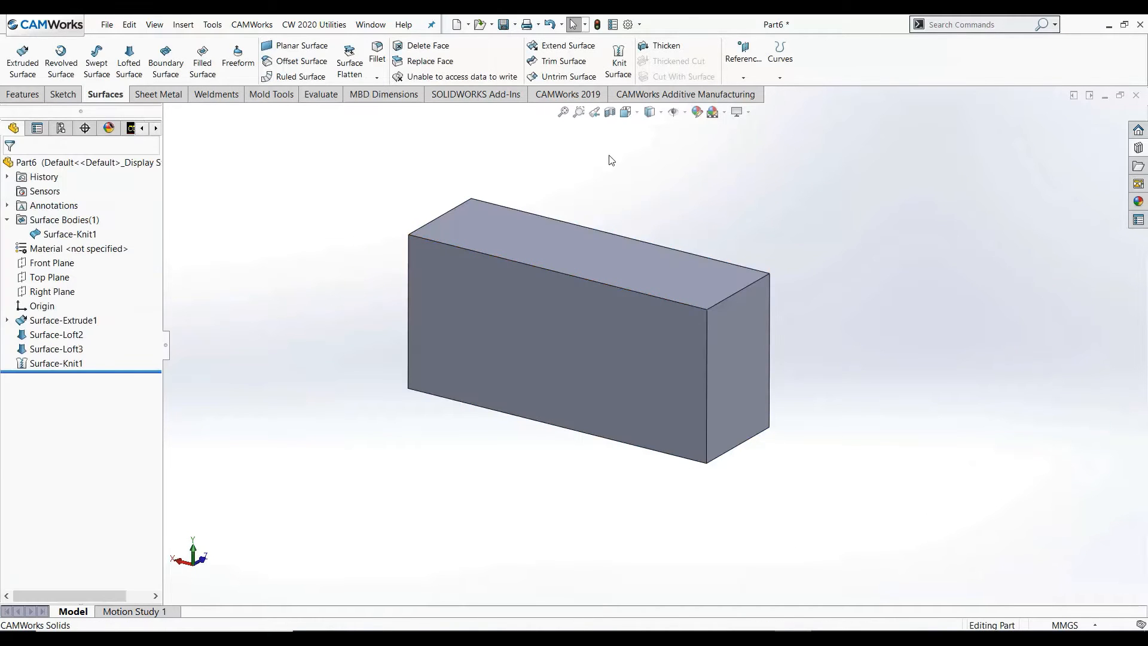
pyautogui.click(610, 112)
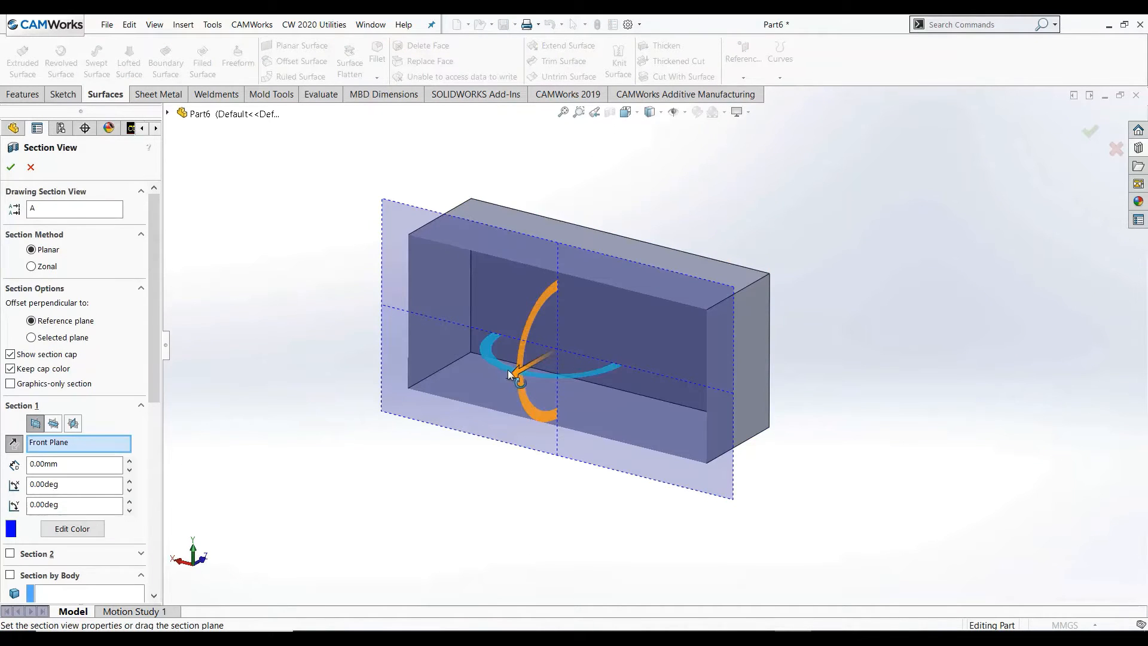
pyautogui.moveTo(522, 373); pyautogui.dragTo(559, 399)
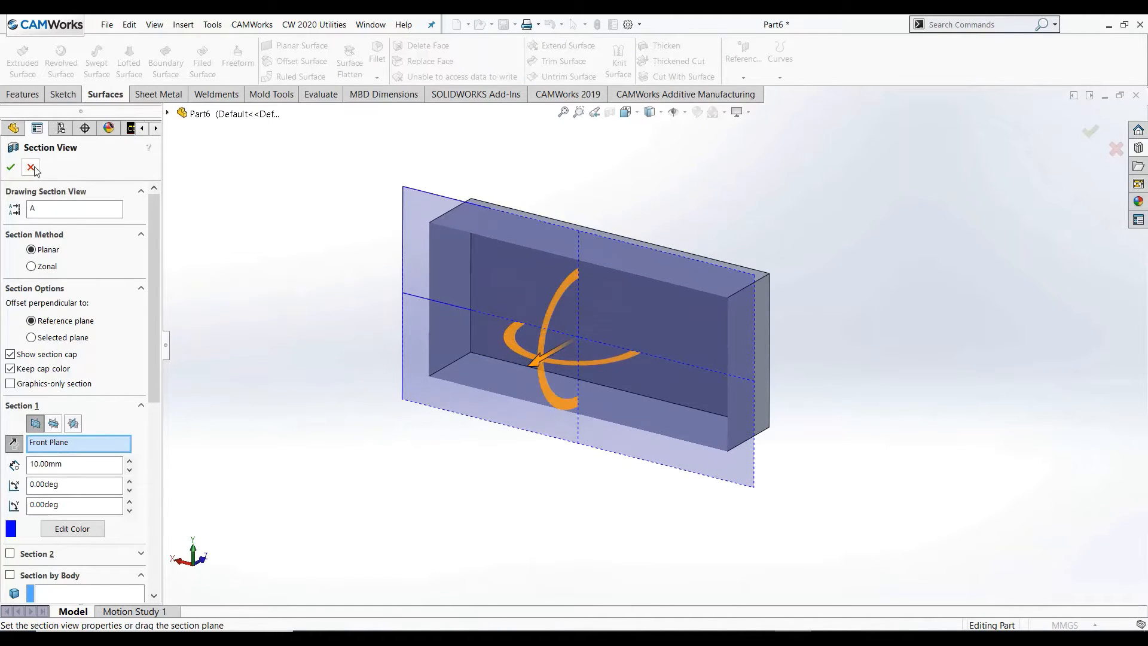
pyautogui.press('Escape')
# Enable Create solid on the knit feature again and examine its inside with a temporary Front Plane section offset 15 mm.
pyautogui.click(84, 365)
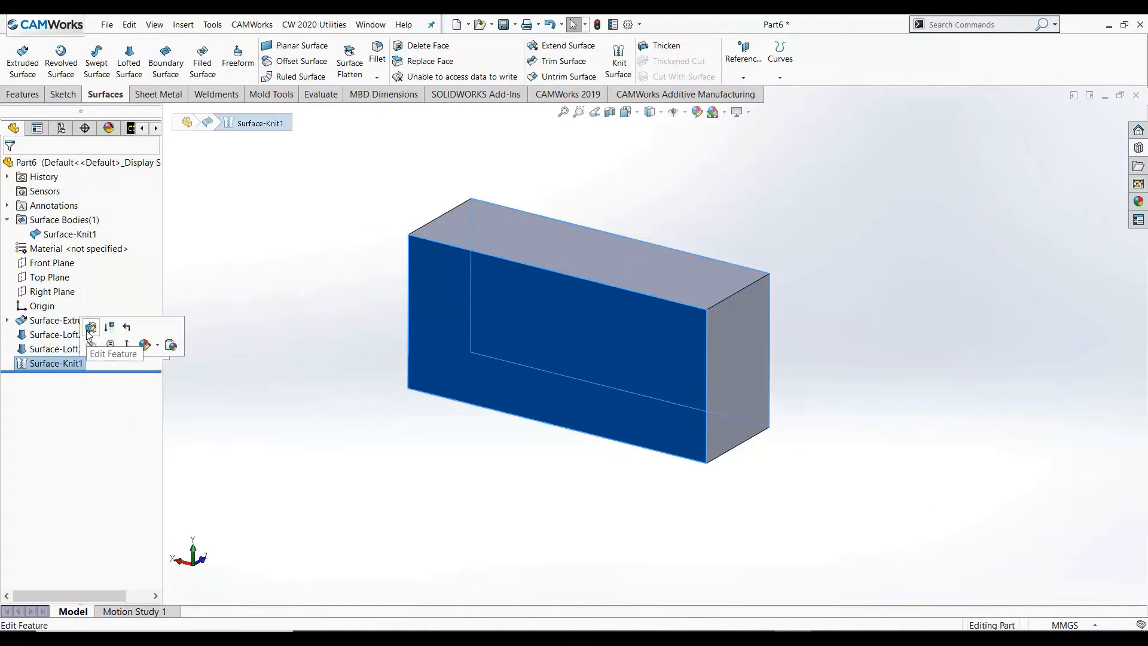
pyautogui.click(92, 333)
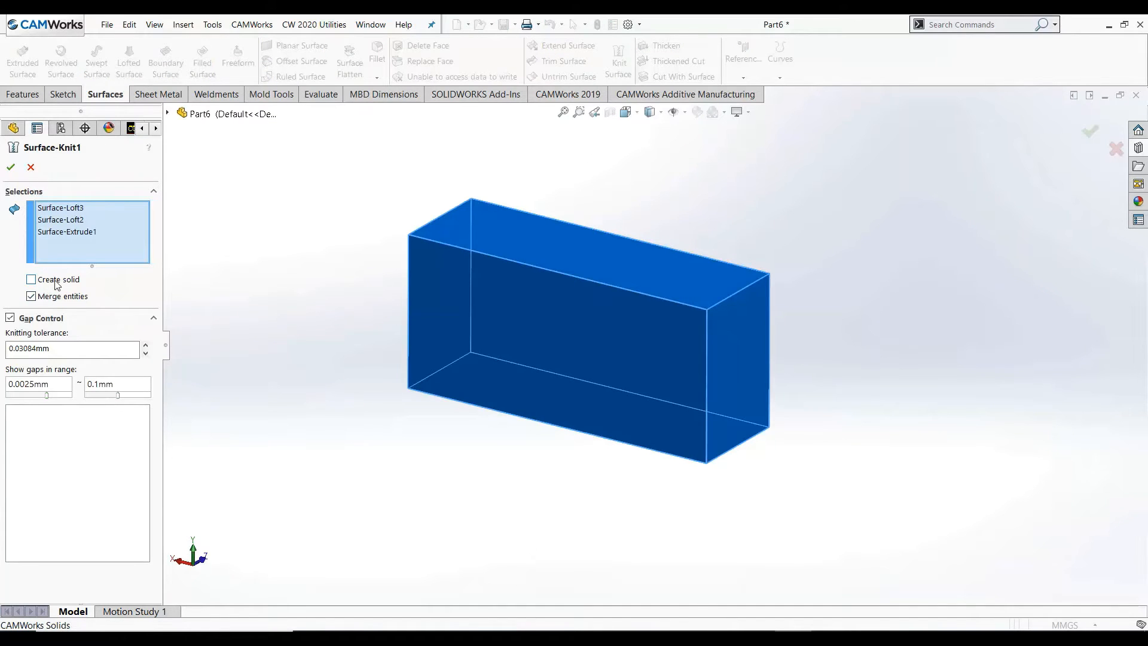
pyautogui.click(11, 167)
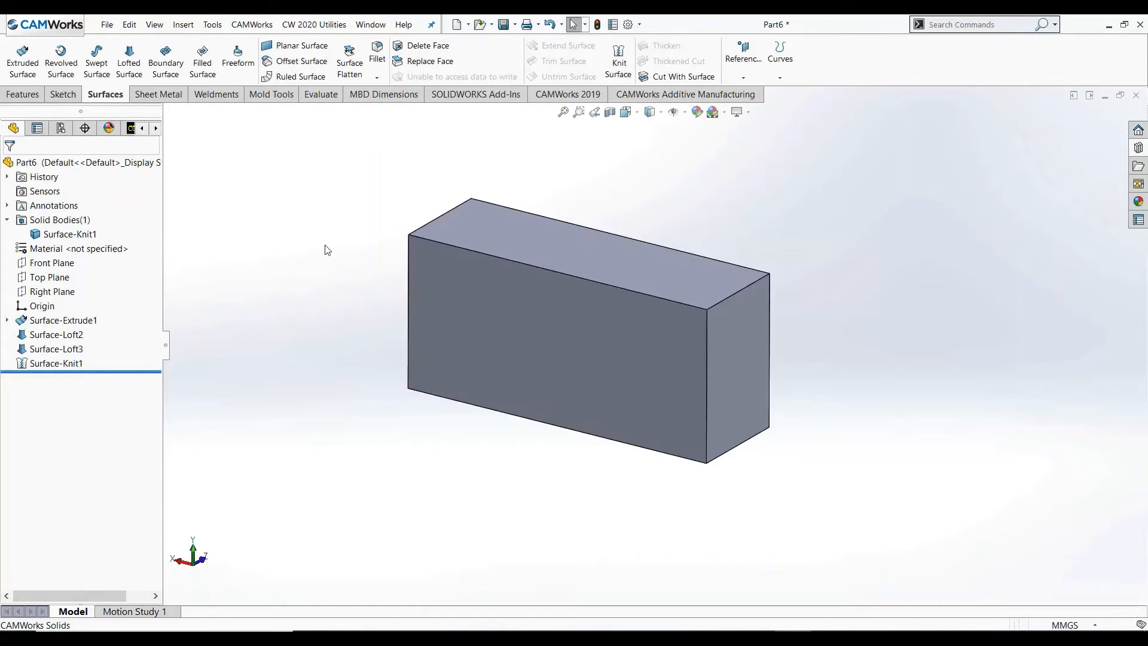
pyautogui.click(610, 112)
pyautogui.moveTo(515, 383); pyautogui.dragTo(436, 387)
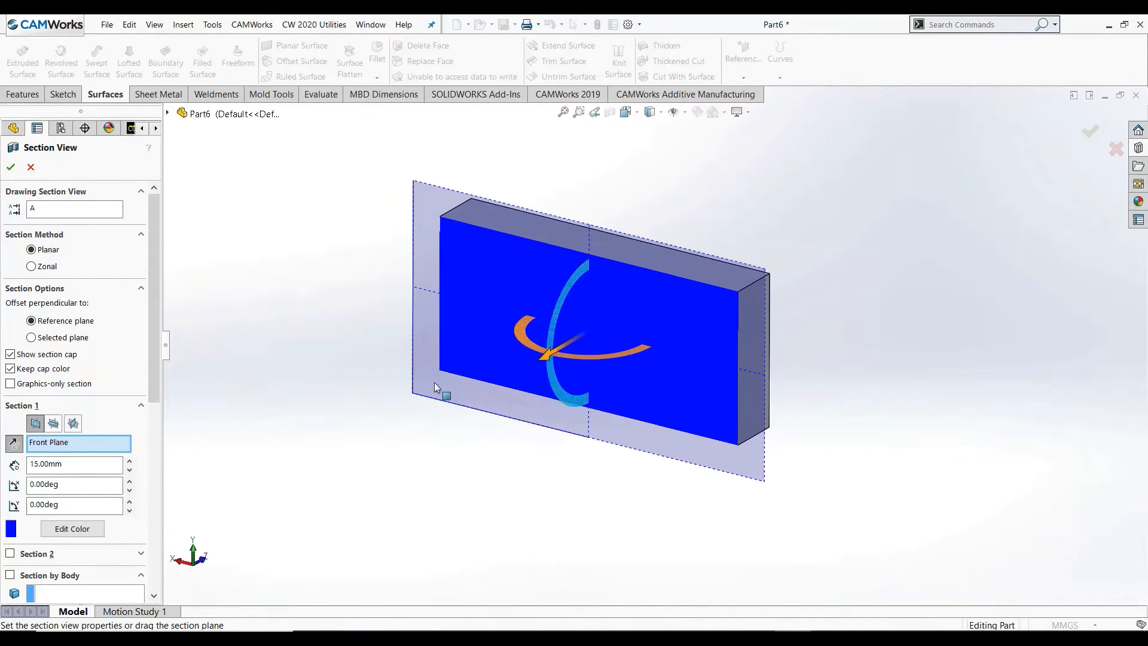
pyautogui.click(30, 167)
# Turn Create solid back off in the knit feature so it produces a surface body.
pyautogui.click(76, 365)
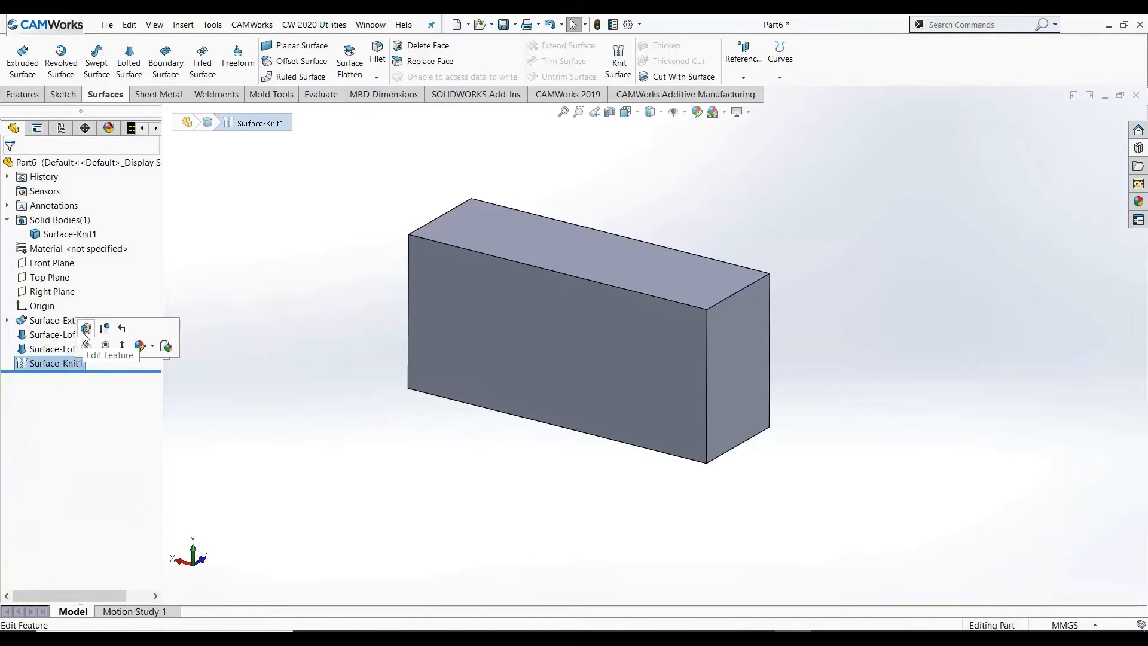
pyautogui.click(90, 329)
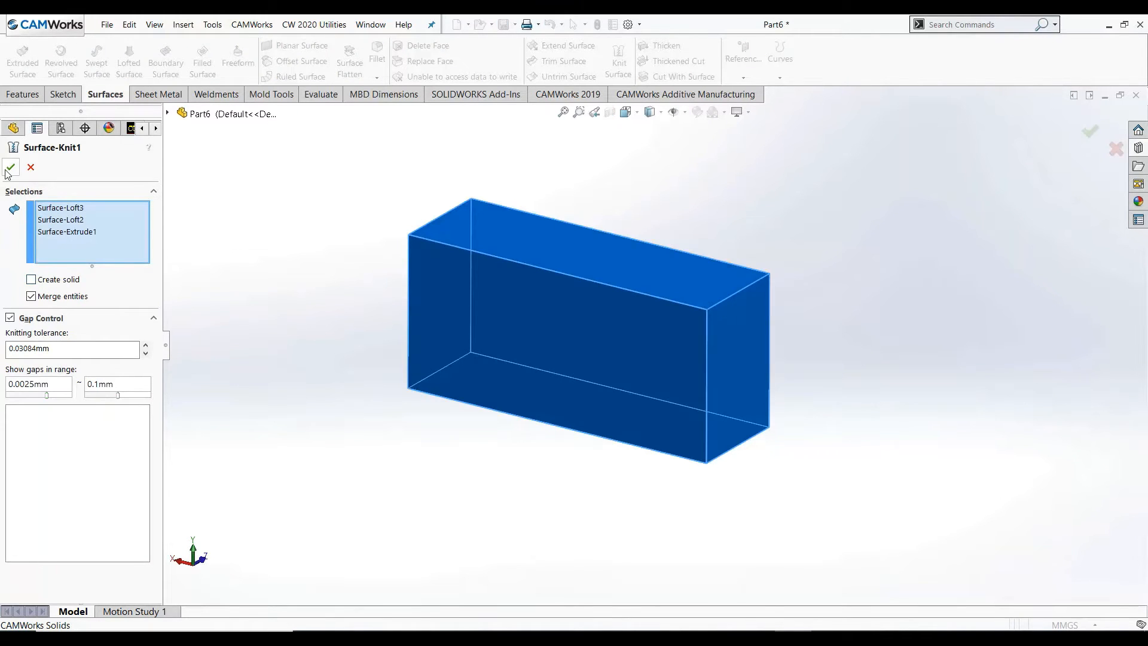
pyautogui.click(9, 169)
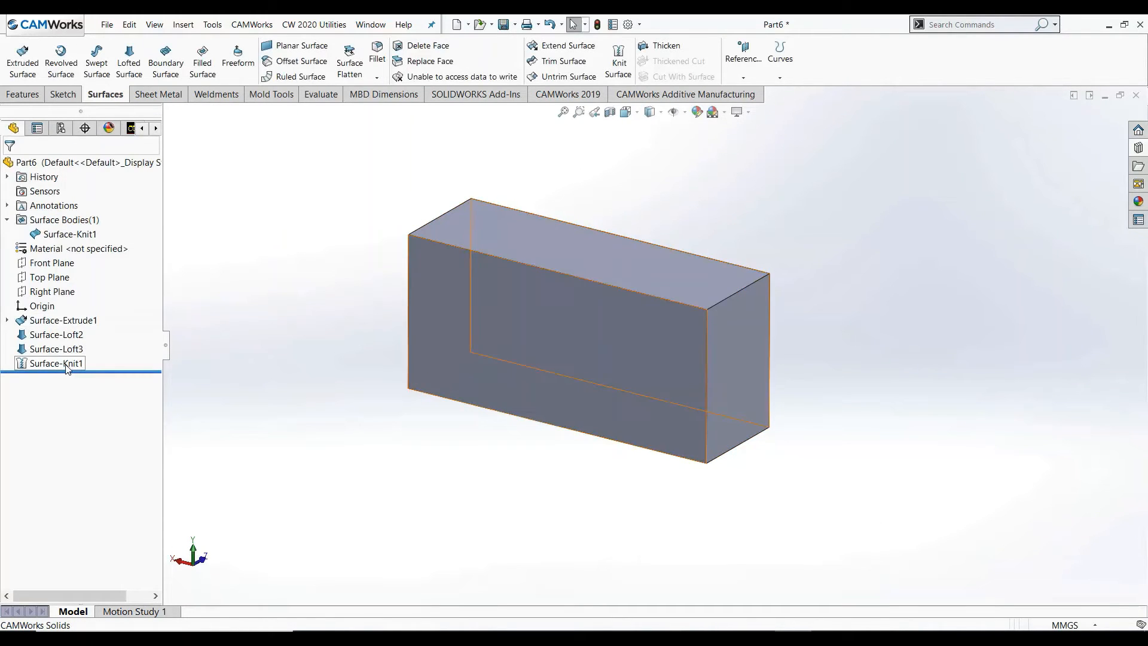
# Thicken the knitted surface outward by 3 mm, leaving Create solid from enclosed volume off.
pyautogui.click(66, 367)
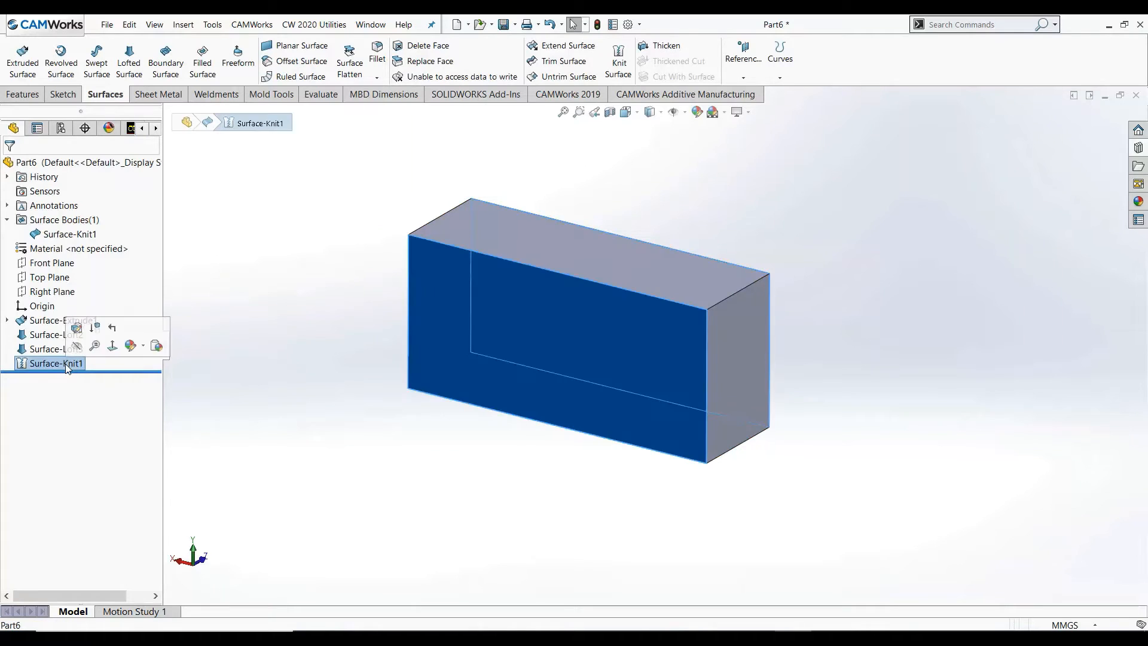
pyautogui.click(664, 48)
pyautogui.doubleClick(59, 264)
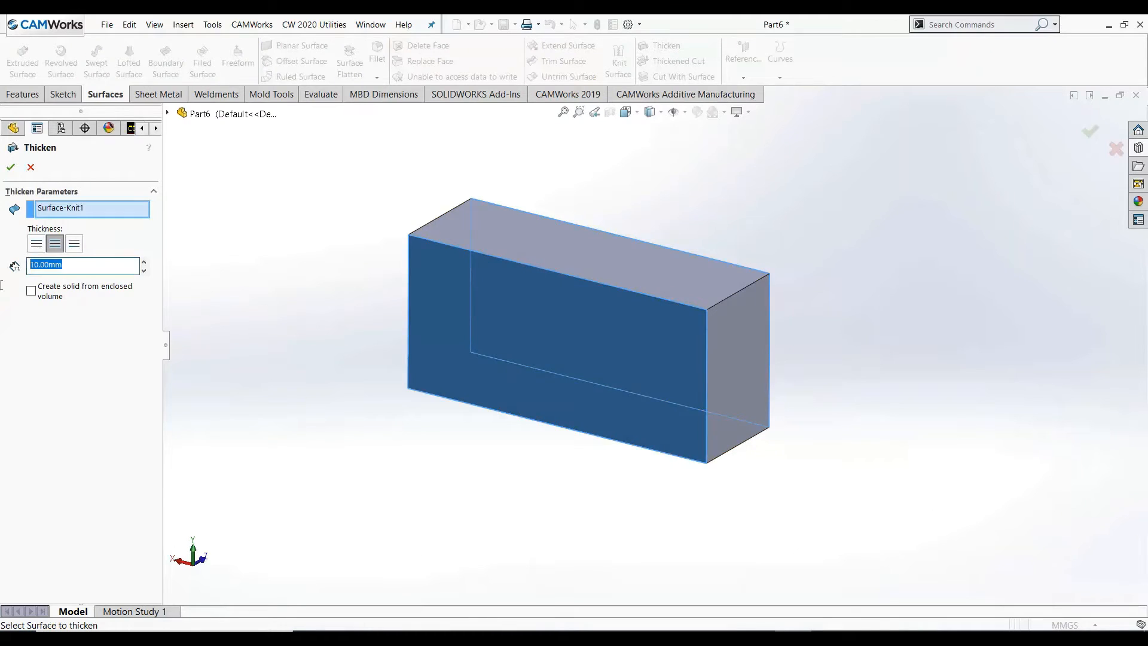
pyautogui.write('3')
pyautogui.press('Return')
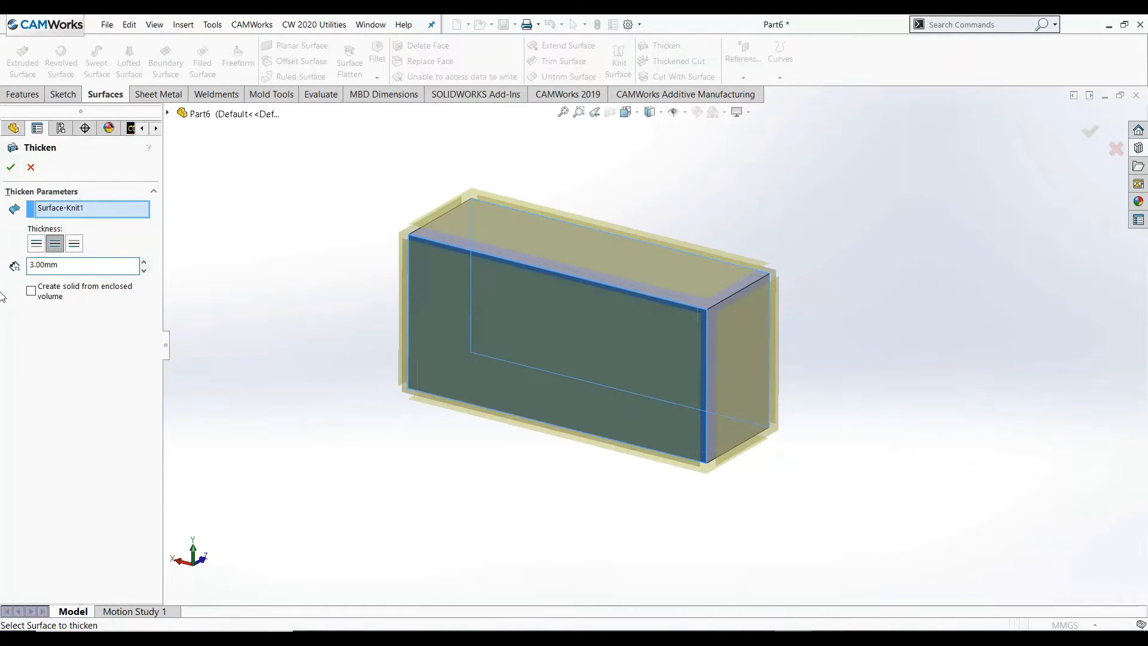
pyautogui.click(72, 245)
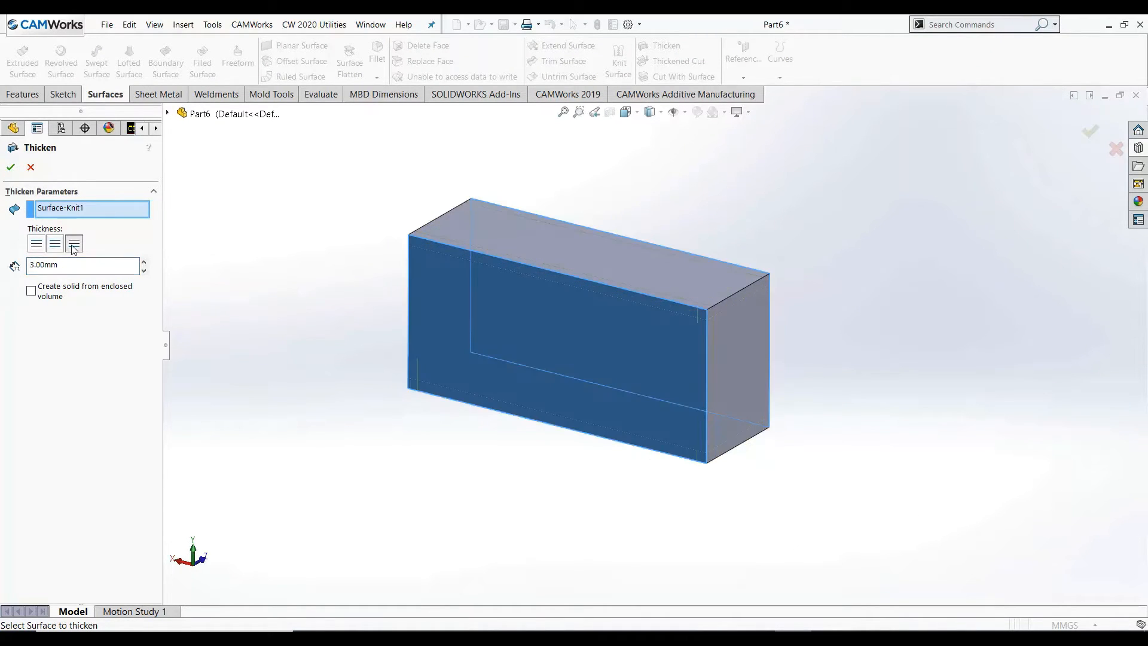
pyautogui.click(36, 245)
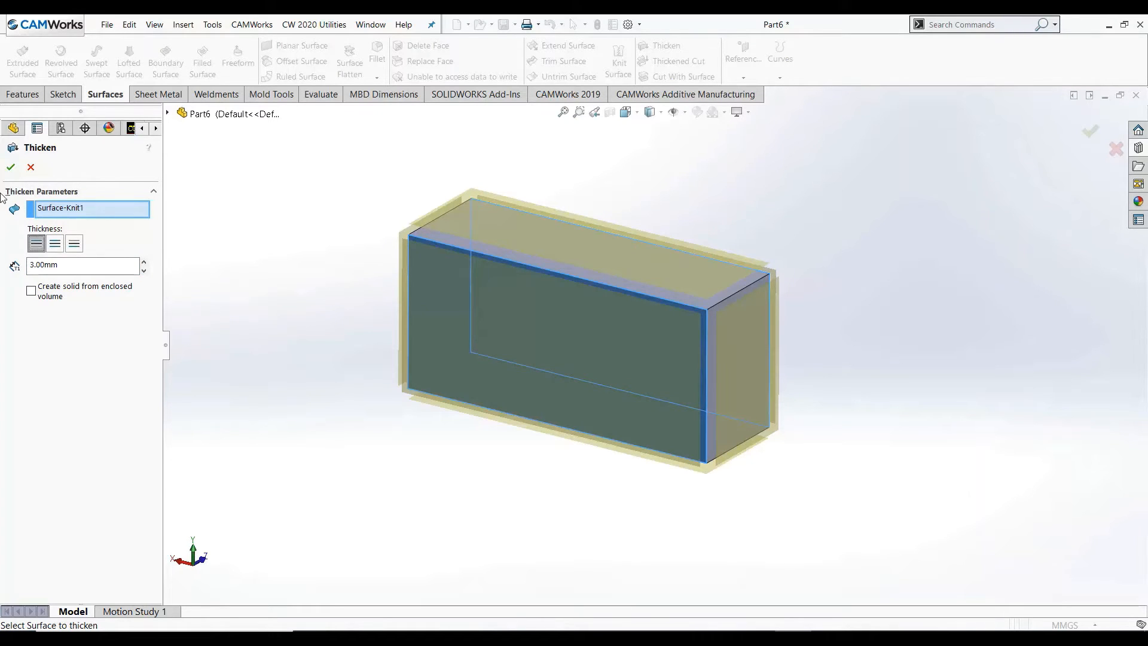
pyautogui.click(8, 170)
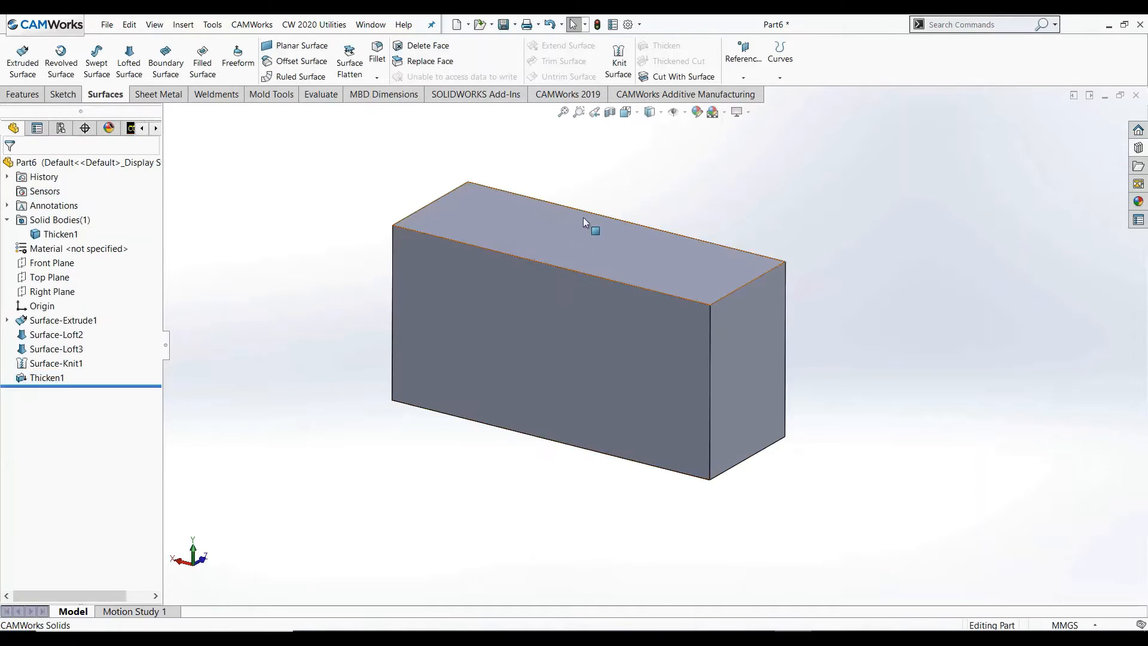
# Examine the thickened body's walls with a temporary Front Plane section offset 7 mm and by highlighting the thicken feature.
pyautogui.click(610, 112)
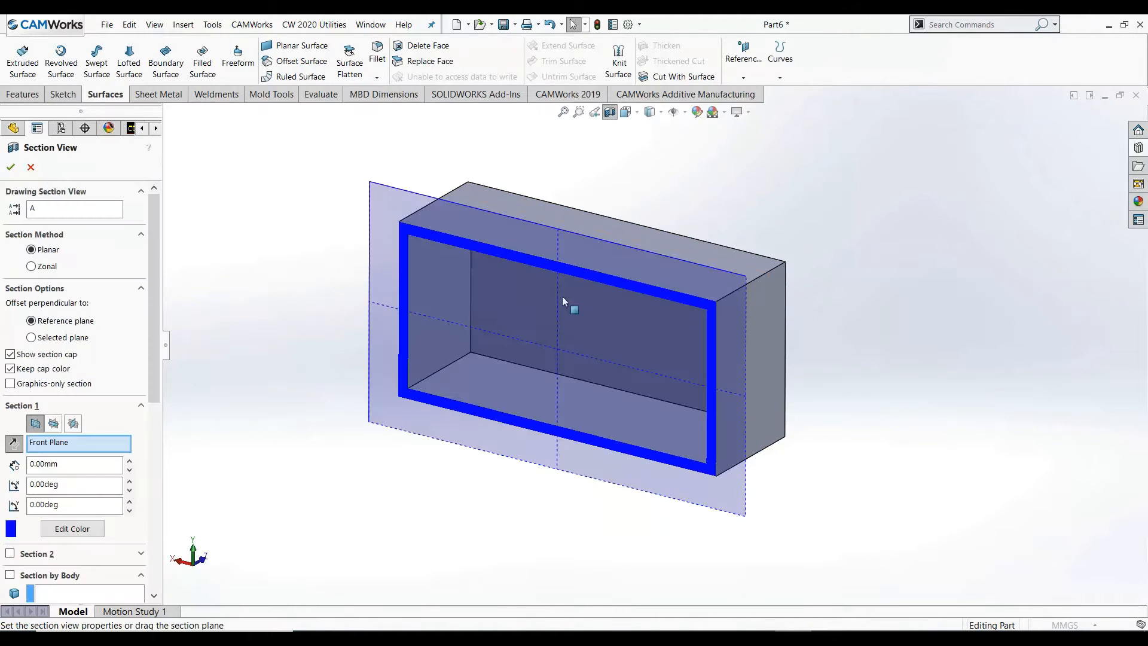
pyautogui.moveTo(522, 377); pyautogui.dragTo(547, 421)
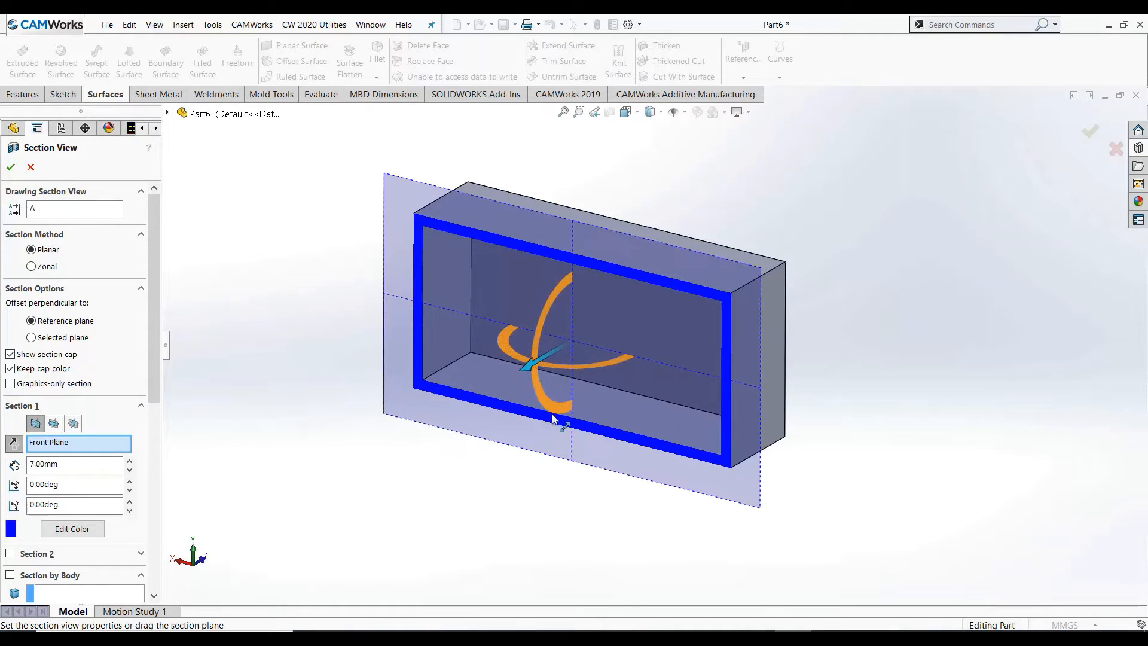
pyautogui.click(30, 168)
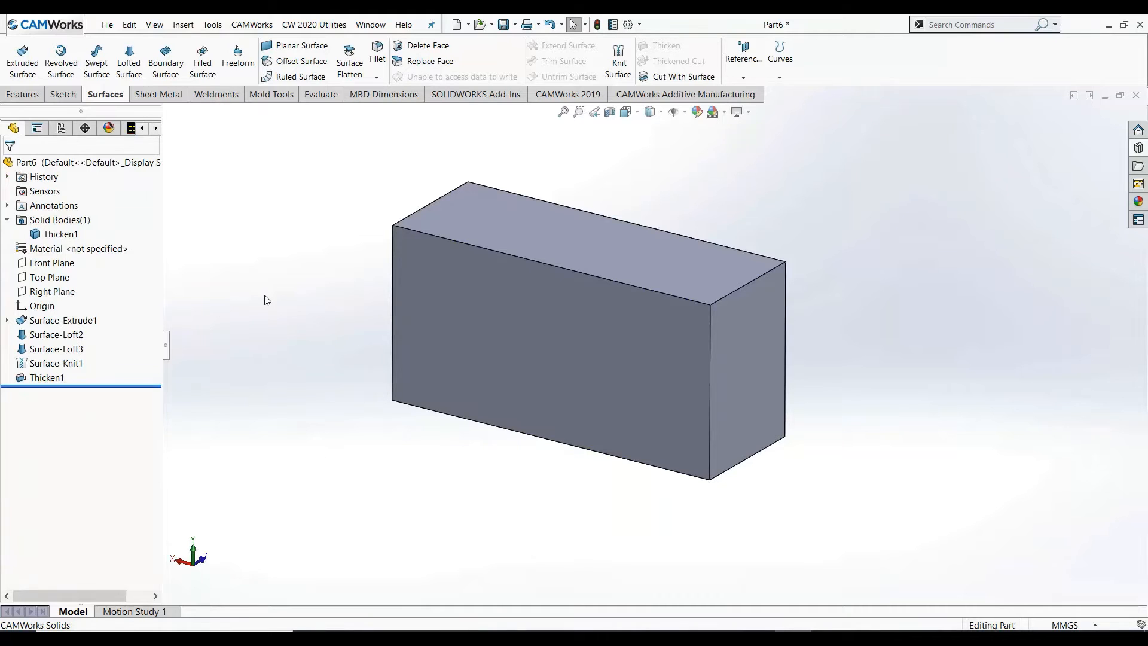
pyautogui.click(47, 377)
pyautogui.moveTo(569, 455)
pyautogui.mouseDown(button='middle')
pyautogui.moveTo(622, 477)
pyautogui.moveTo(530, 438)
pyautogui.moveTo(553, 449)
pyautogui.mouseUp(button='middle')
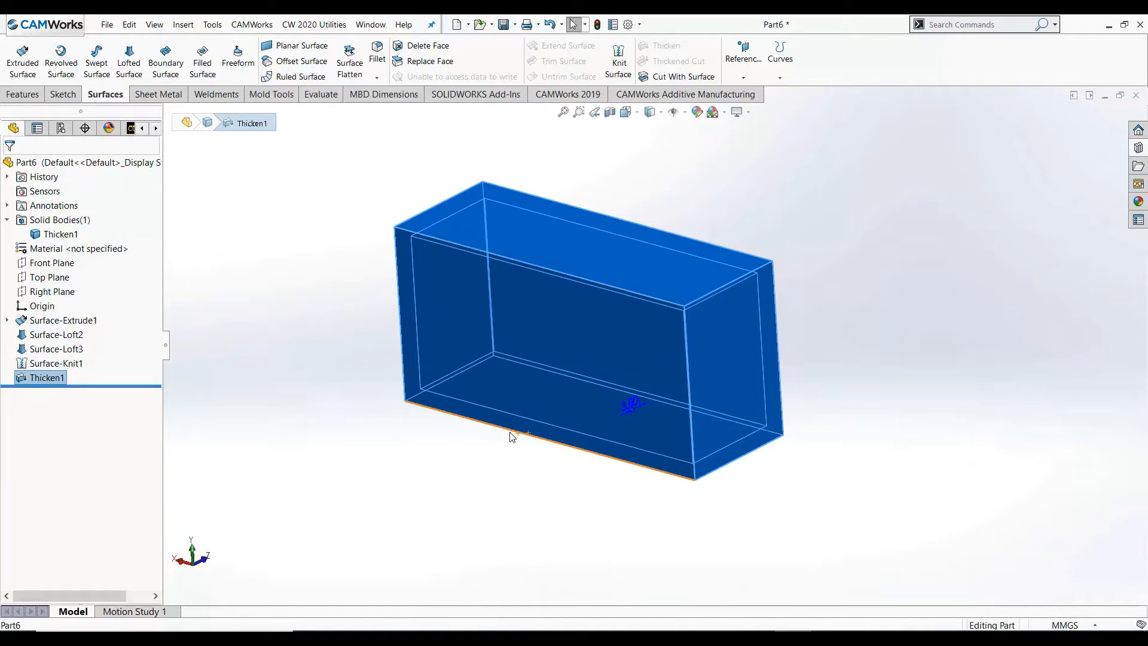
pyautogui.click(315, 405)
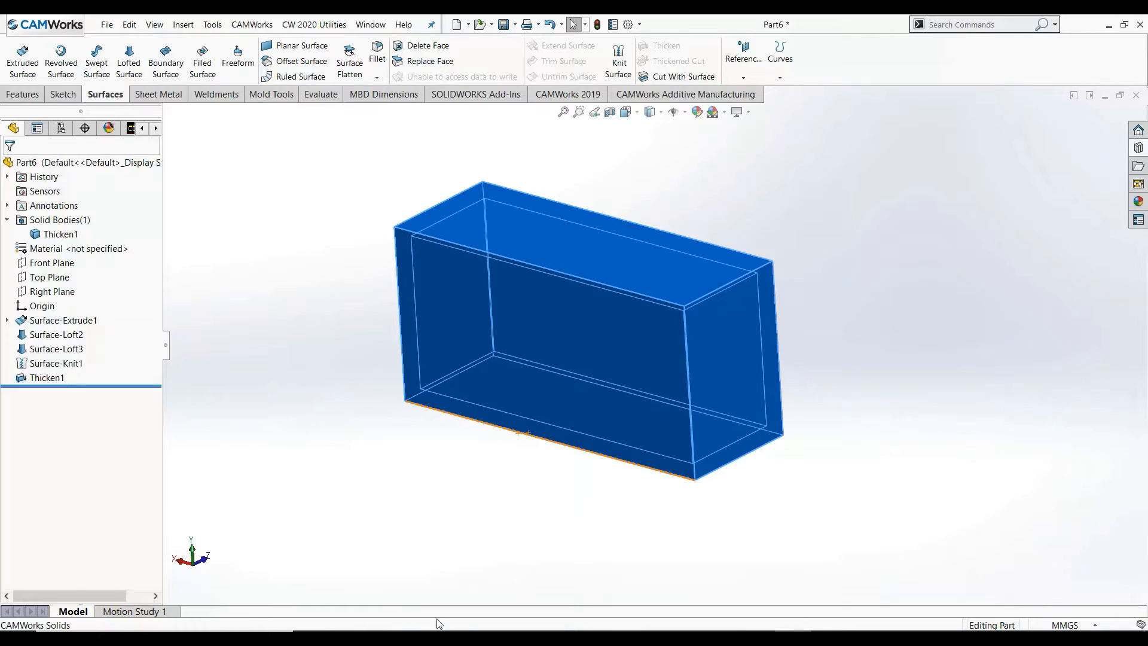
# Fillet the edges of the thickened block's top, front and end faces with a 2 mm radius.
pyautogui.click(377, 54)
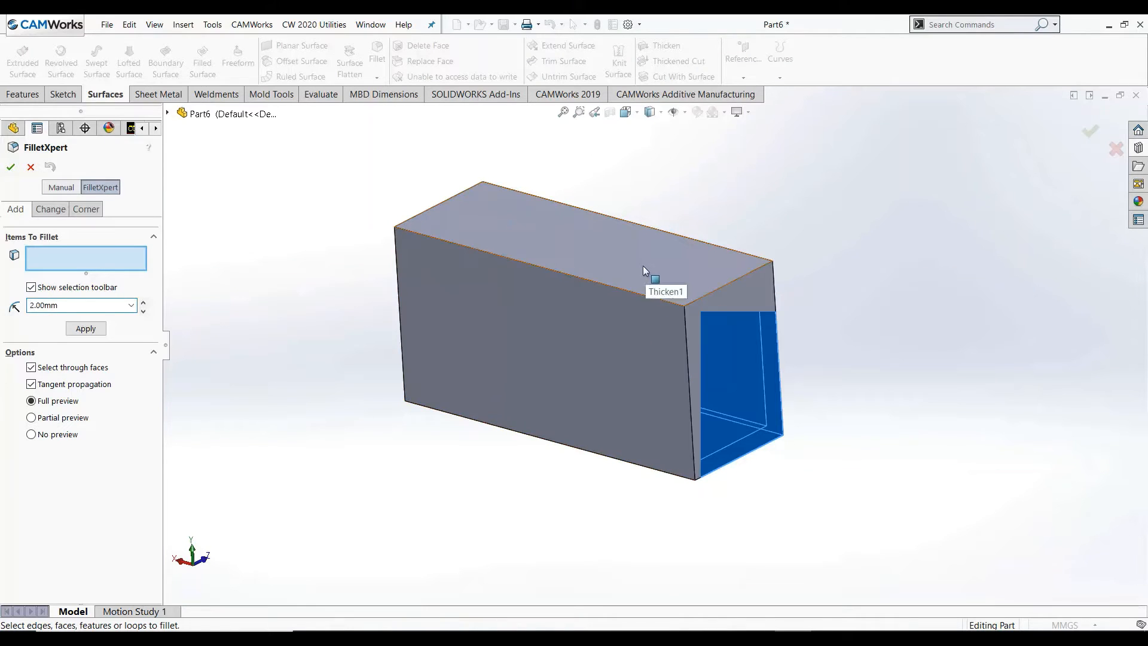
pyautogui.click(645, 266)
pyautogui.click(628, 329)
pyautogui.click(725, 361)
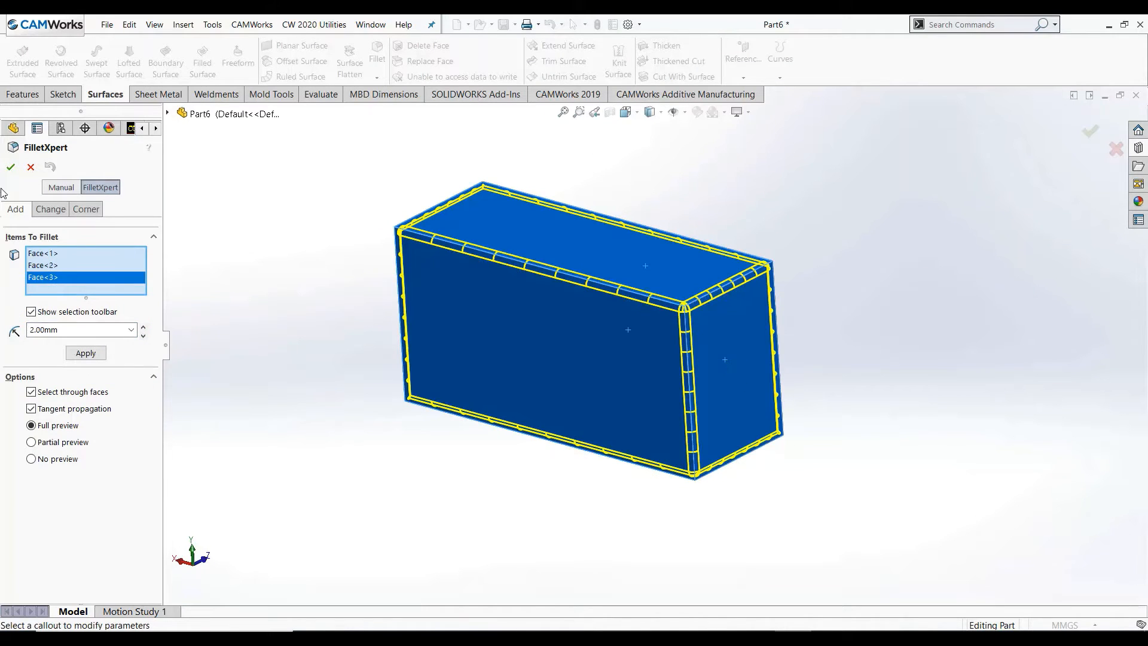
pyautogui.click(10, 168)
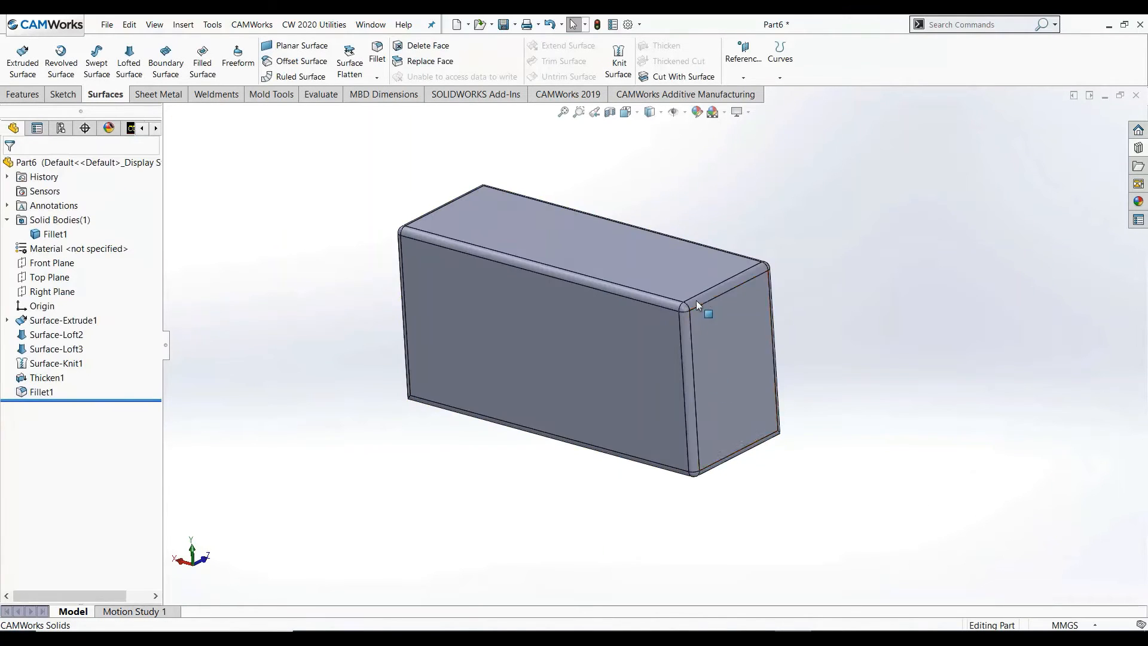
# Delete the rounded corner face where the three fillets meet, using the Delete option without patching or filling.
pyautogui.scroll(-2, 696, 300)
pyautogui.scroll(-3, 736, 398)
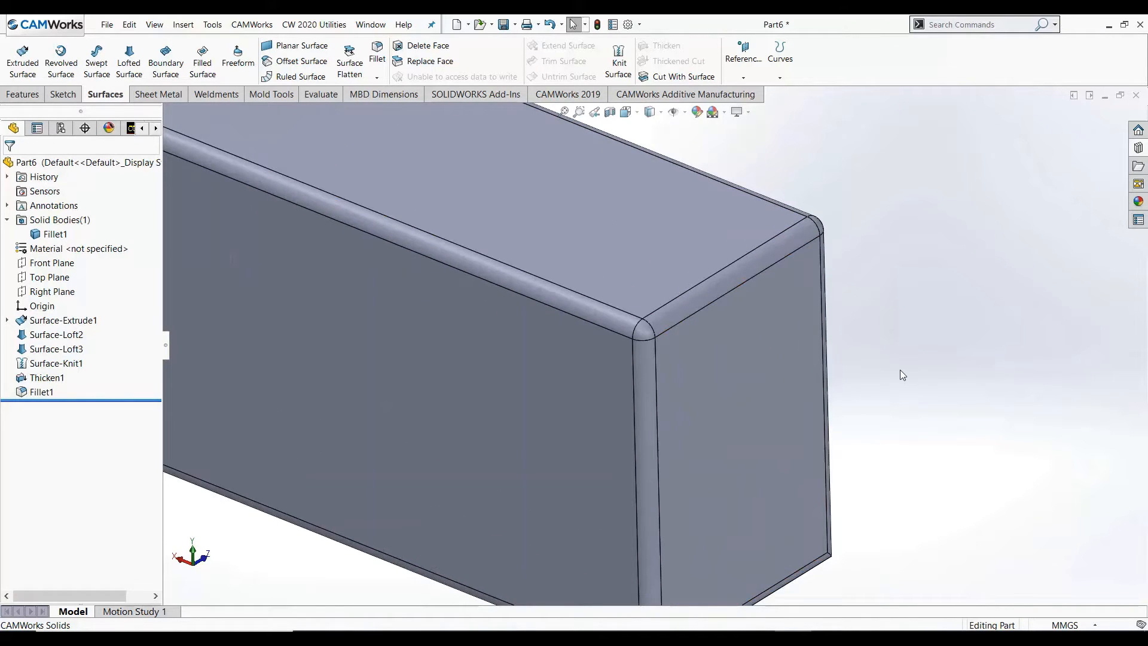
pyautogui.scroll(4, 661, 343)
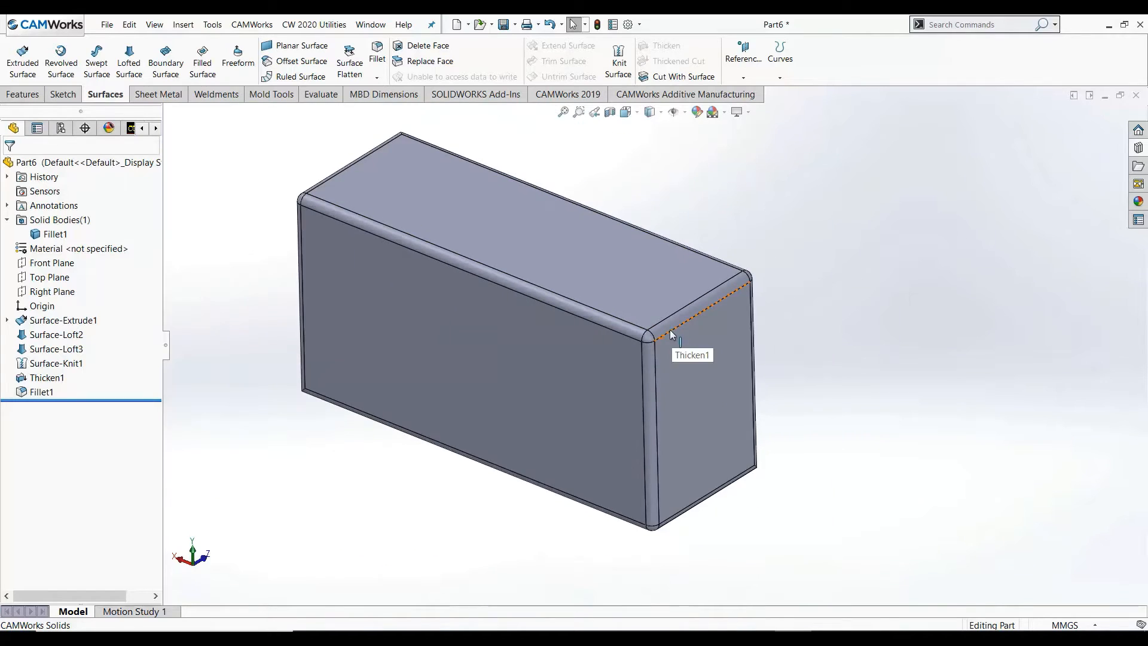
pyautogui.scroll(-3, 614, 308)
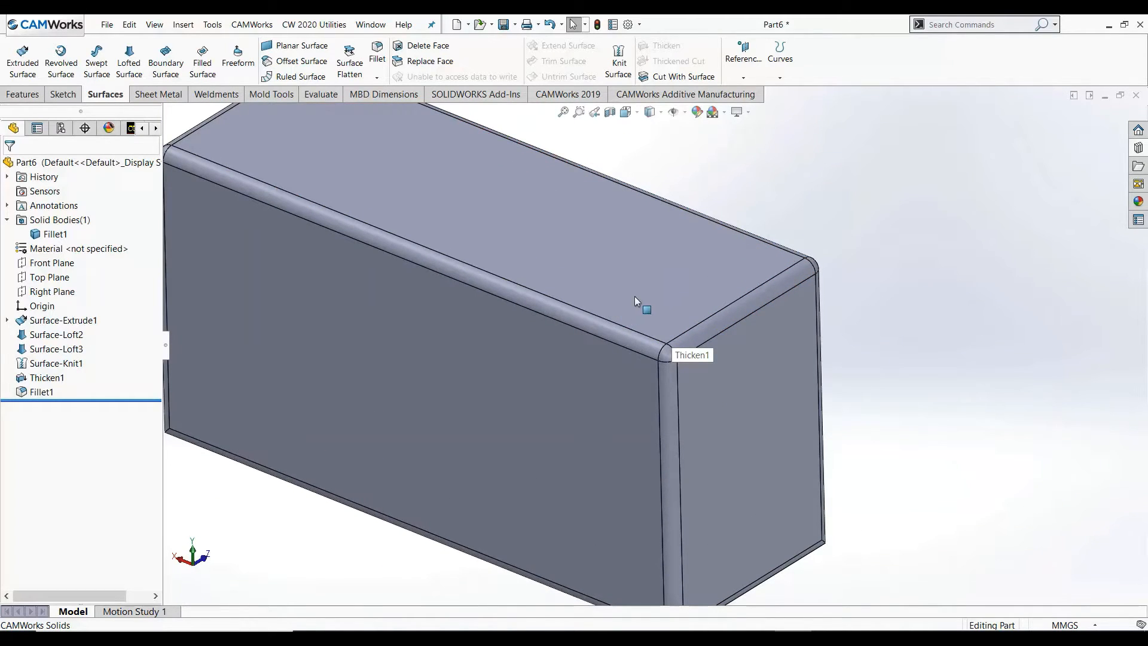
pyautogui.scroll(4, 633, 296)
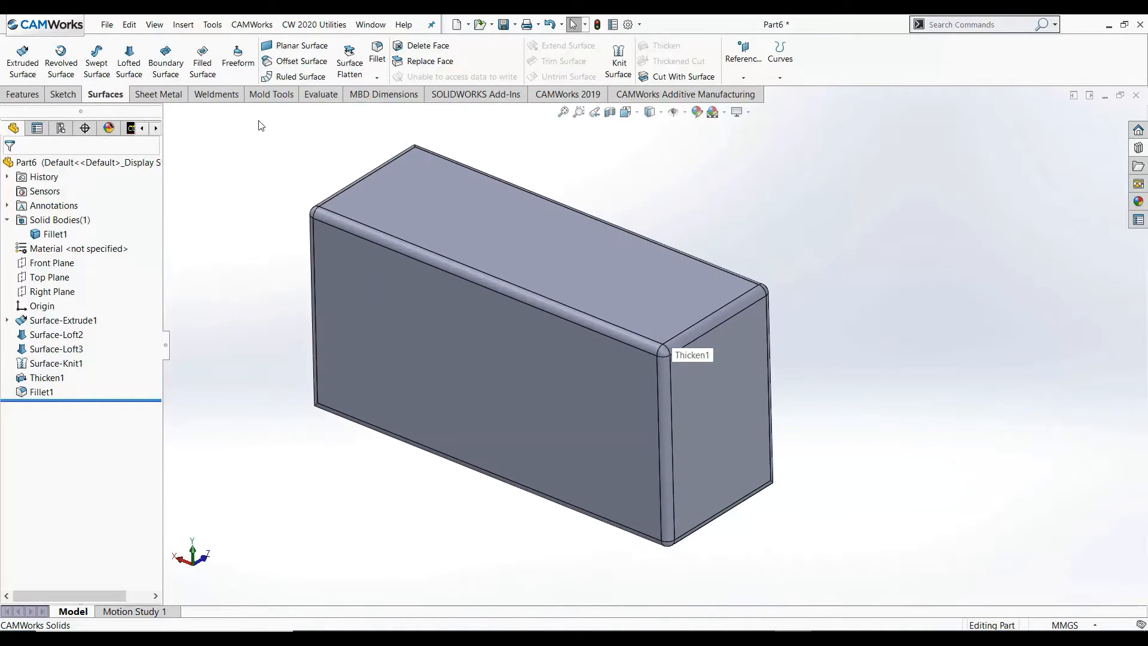
pyautogui.click(417, 53)
pyautogui.scroll(-4, 660, 353)
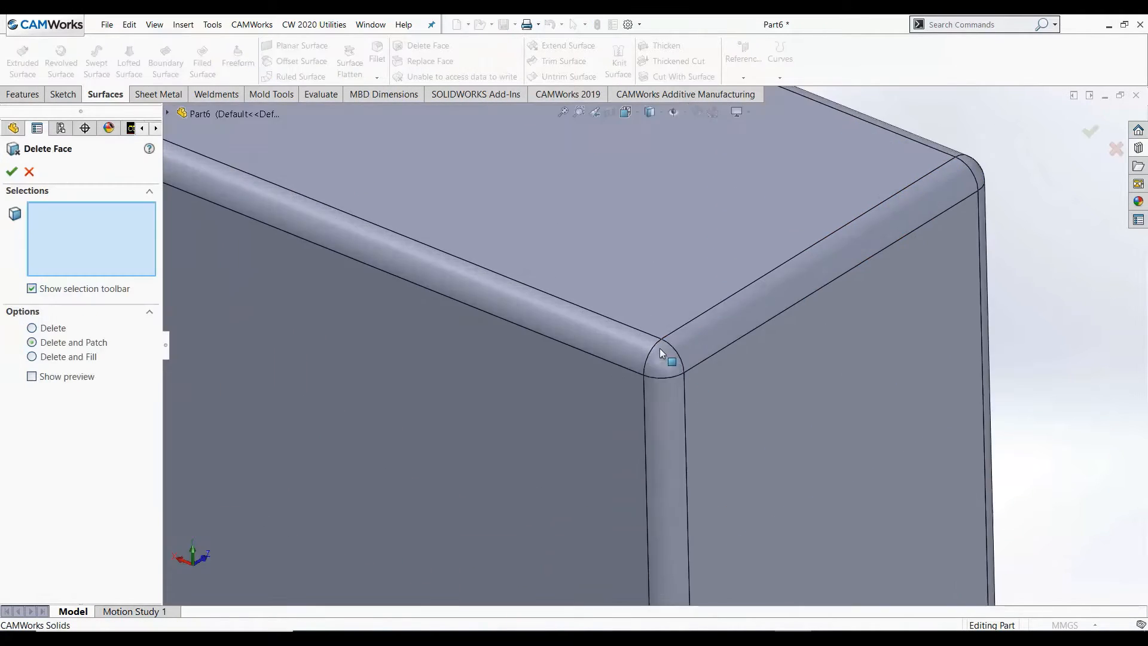
pyautogui.click(665, 358)
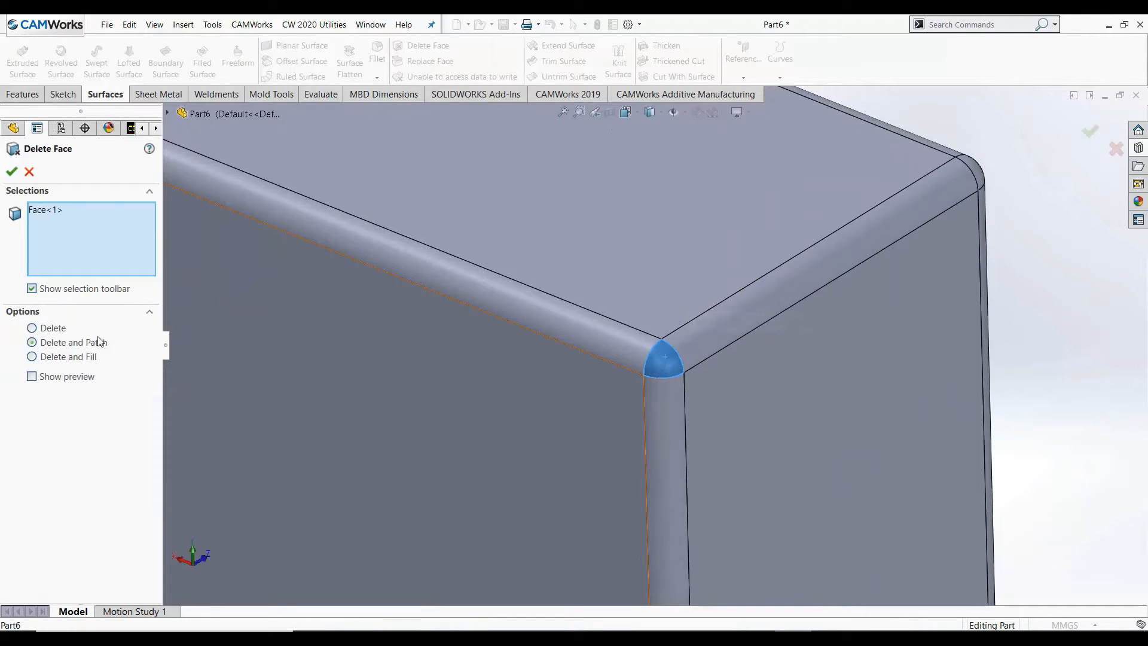
pyautogui.click(36, 330)
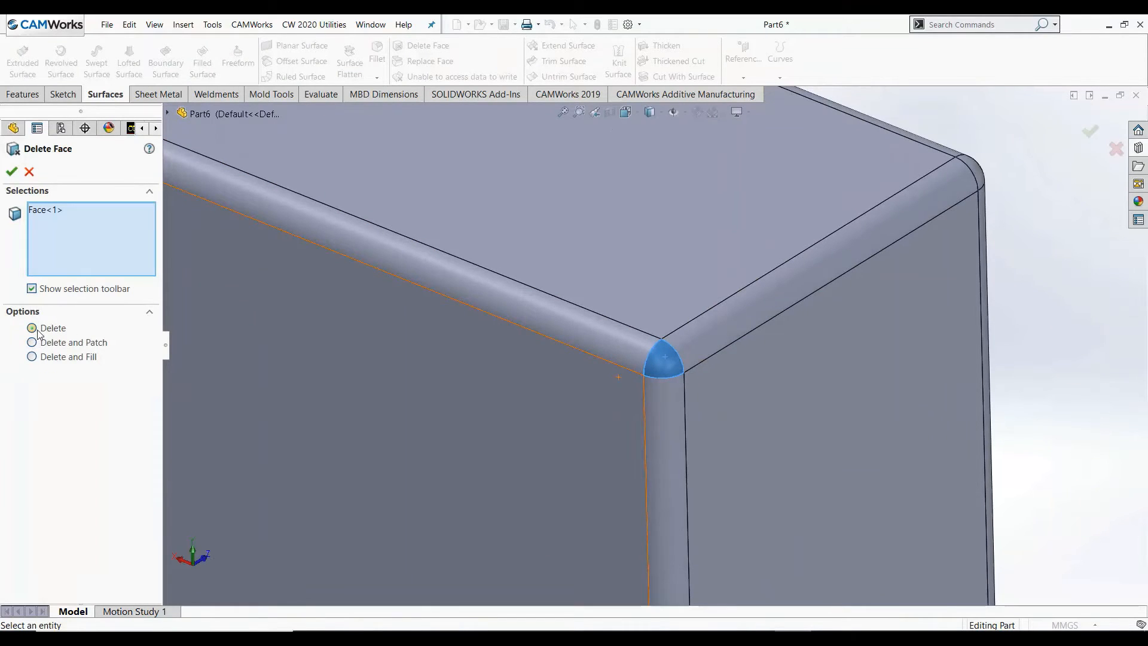
pyautogui.click(11, 172)
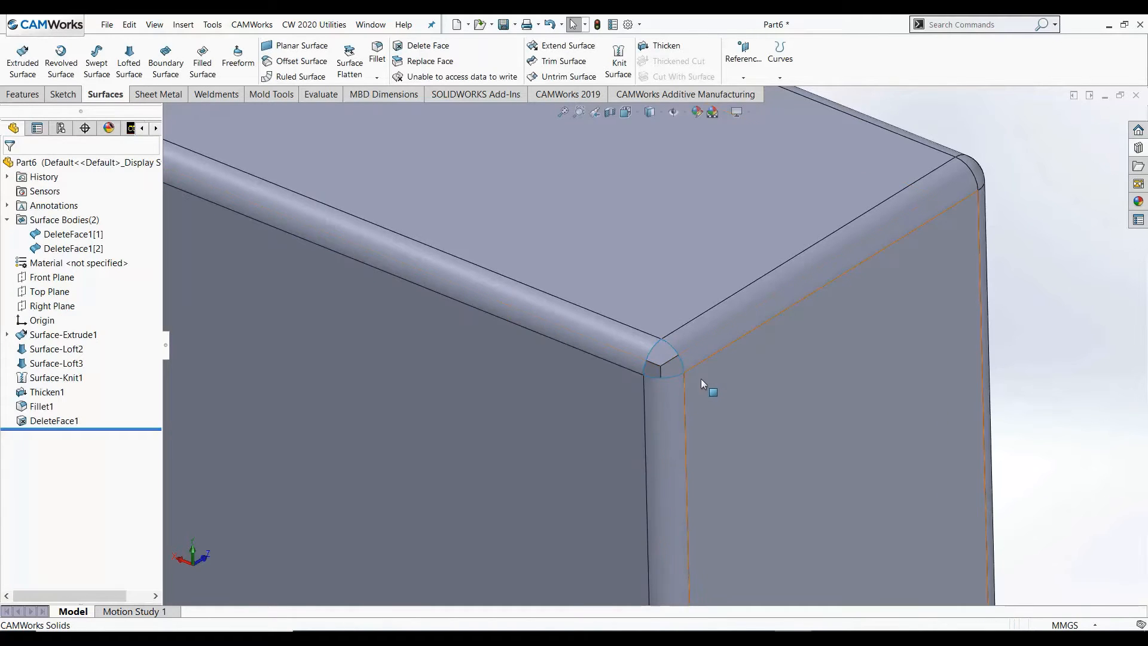
# Examine the surface bodies left by the face deletion by highlighting each one in turn.
pyautogui.scroll(-5, 672, 371)
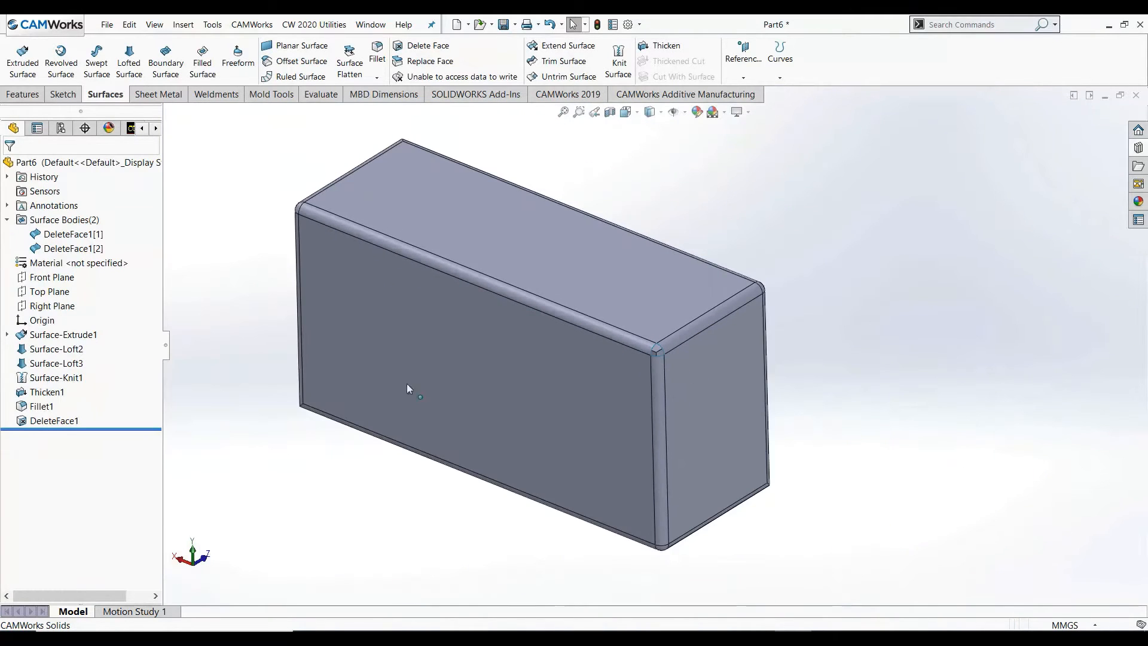
pyautogui.click(96, 235)
pyautogui.click(91, 249)
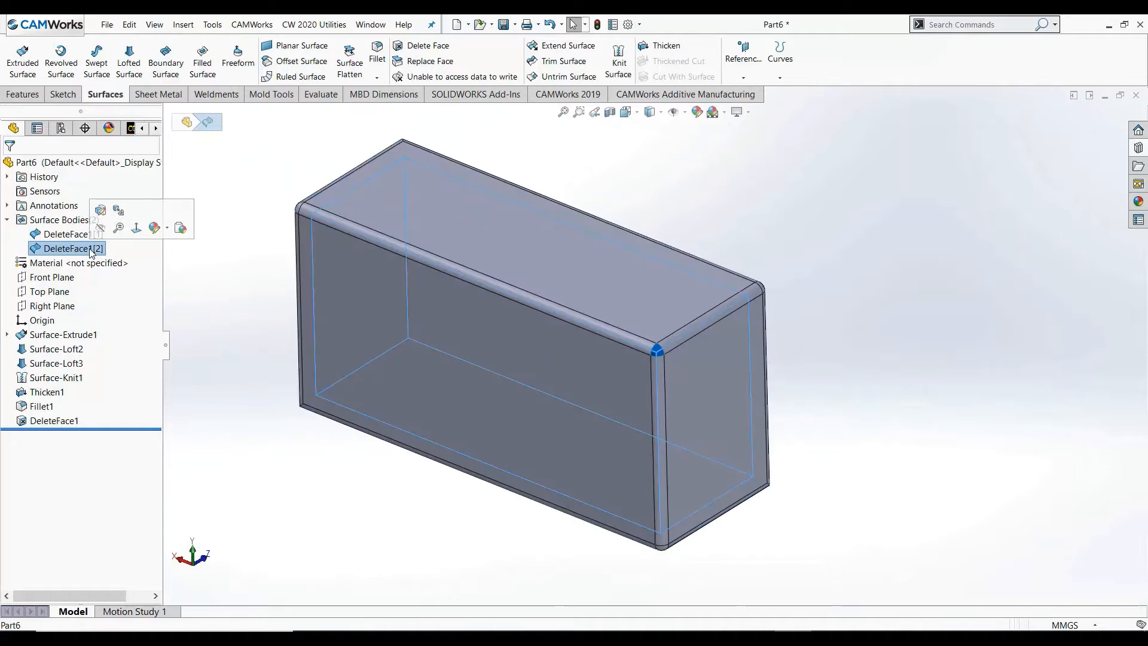
pyautogui.click(64, 222)
pyautogui.click(193, 328)
# Change the corner's delete-face feature to Delete and Patch.
pyautogui.click(69, 422)
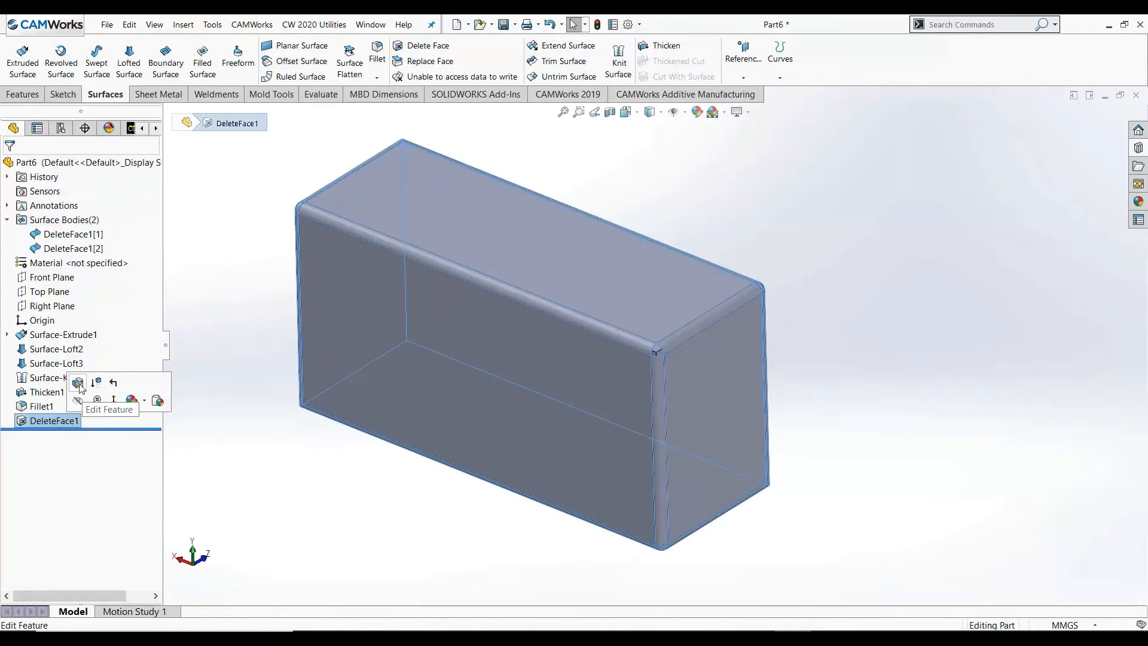
pyautogui.click(77, 383)
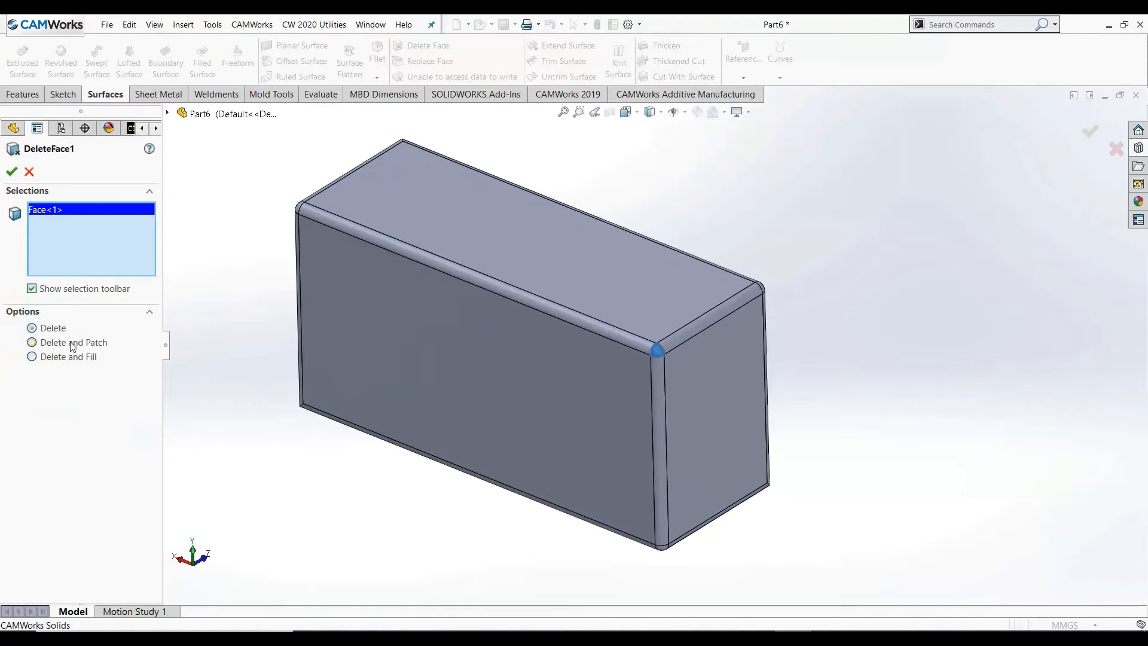
pyautogui.click(73, 344)
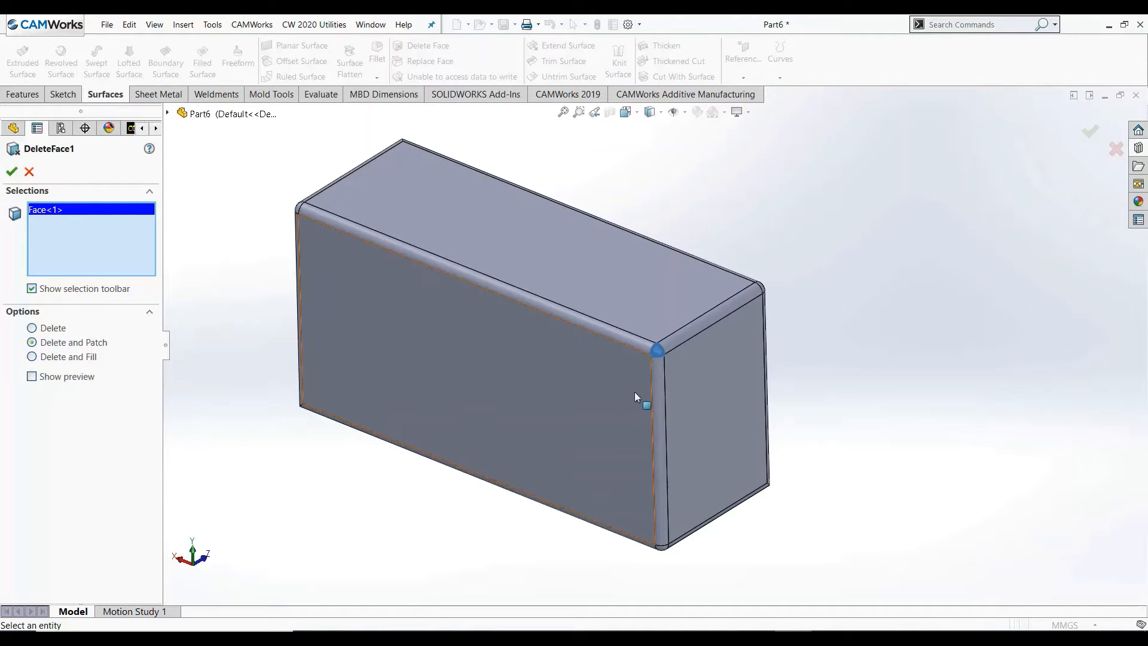
pyautogui.scroll(-10, 658, 350)
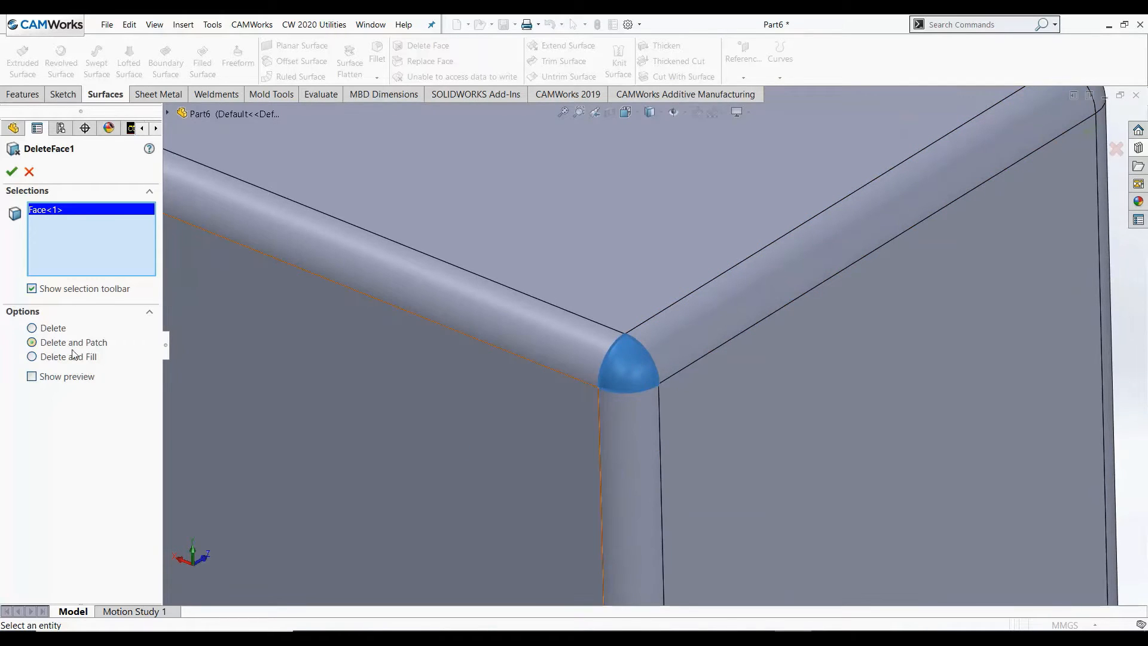
pyautogui.click(12, 173)
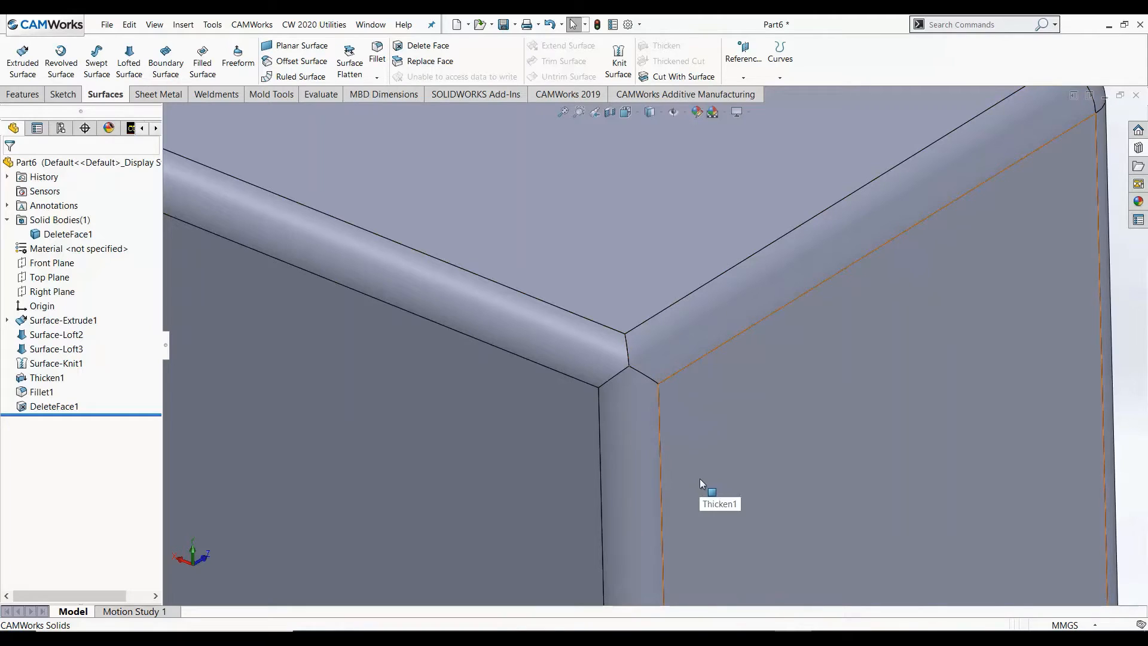
# Change the corner's delete-face feature to Delete and Fill with Tangent fill enabled.
pyautogui.click(60, 406)
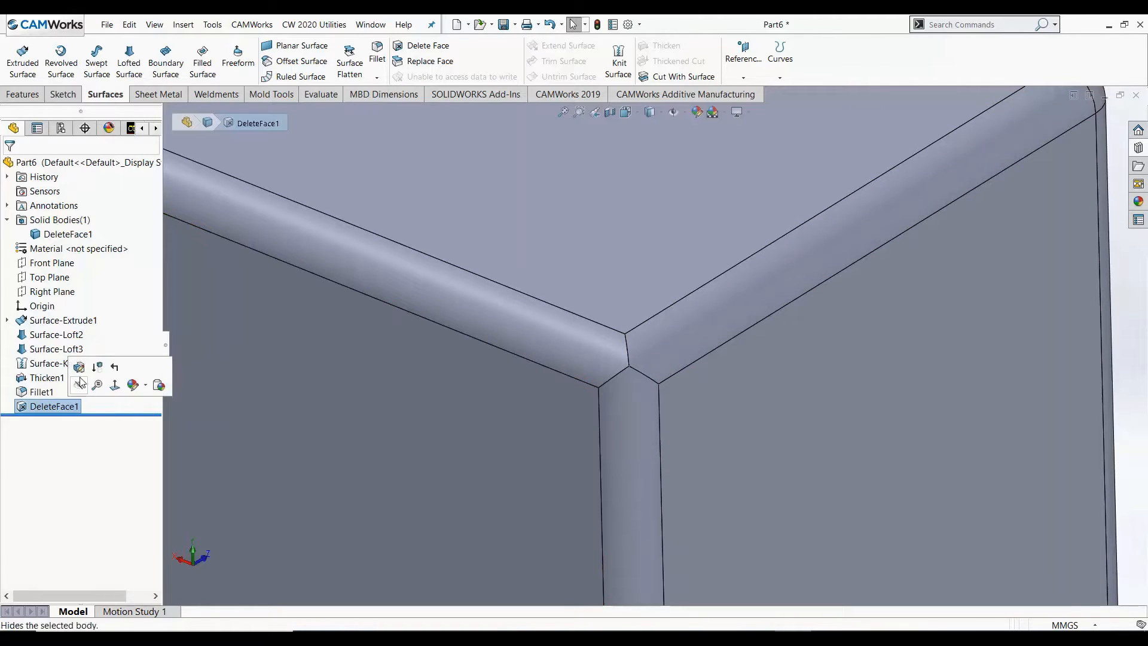
pyautogui.click(80, 366)
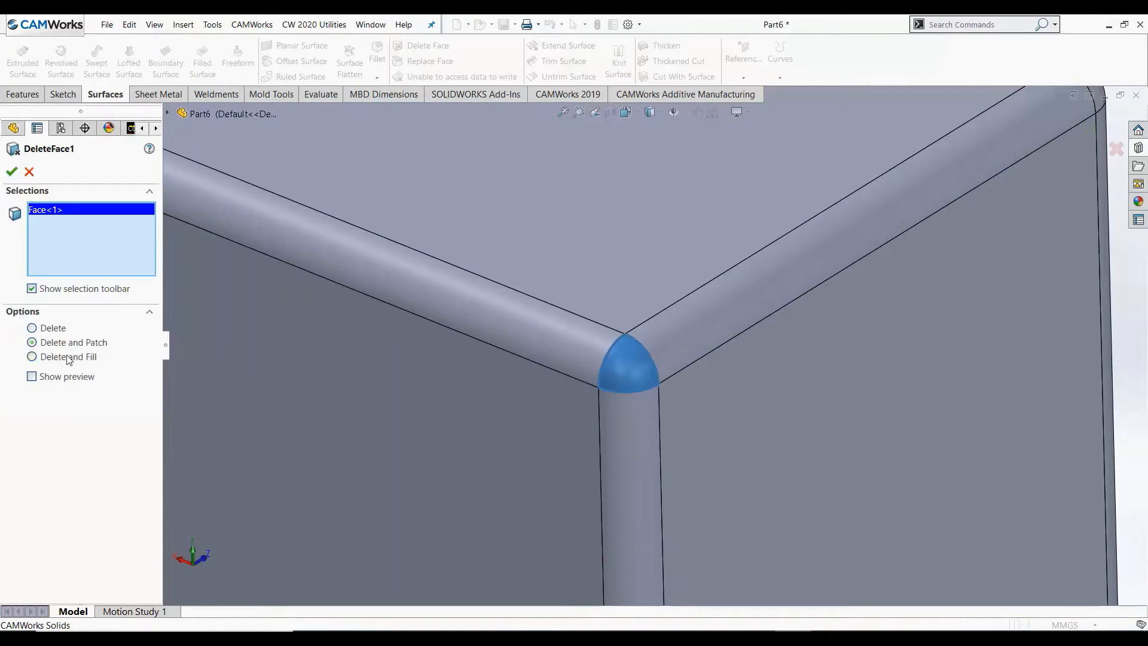
pyautogui.click(68, 357)
pyautogui.click(71, 374)
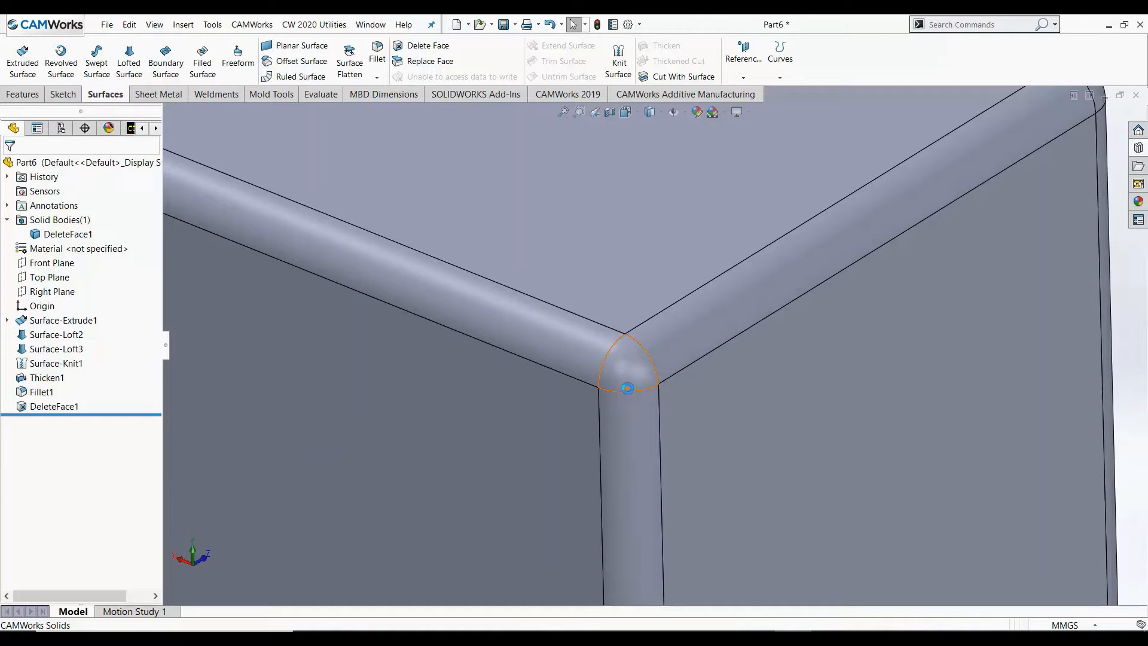
# Compare the previews of Delete and Patch and Delete and Fill on the corner face without applying a change.
pyautogui.click(58, 407)
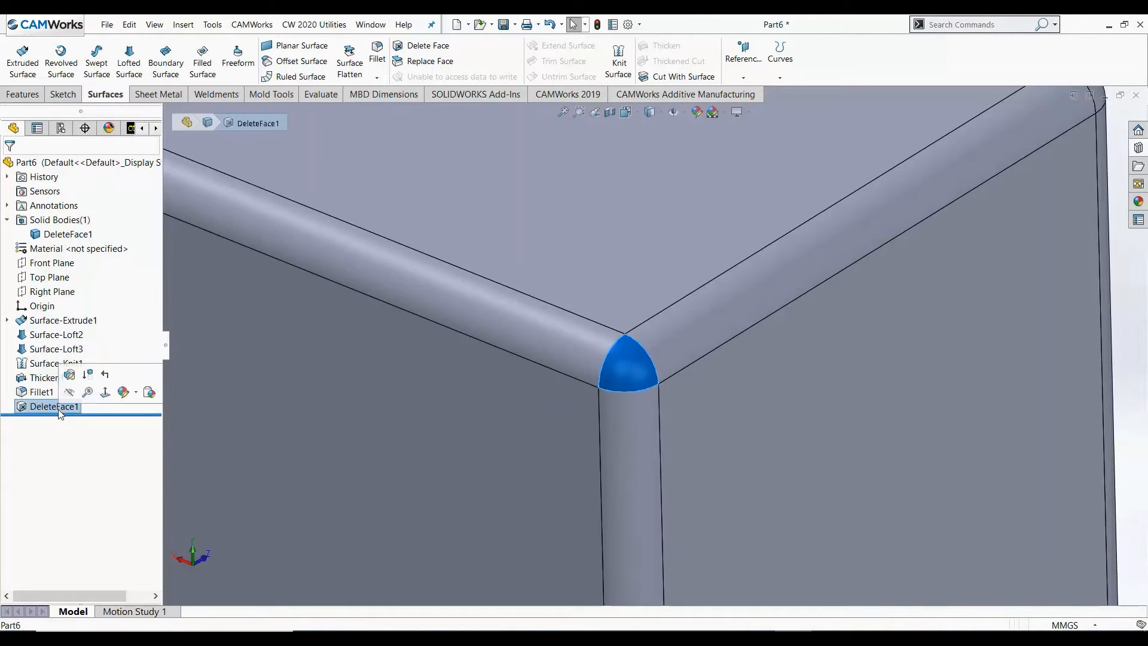
pyautogui.click(70, 374)
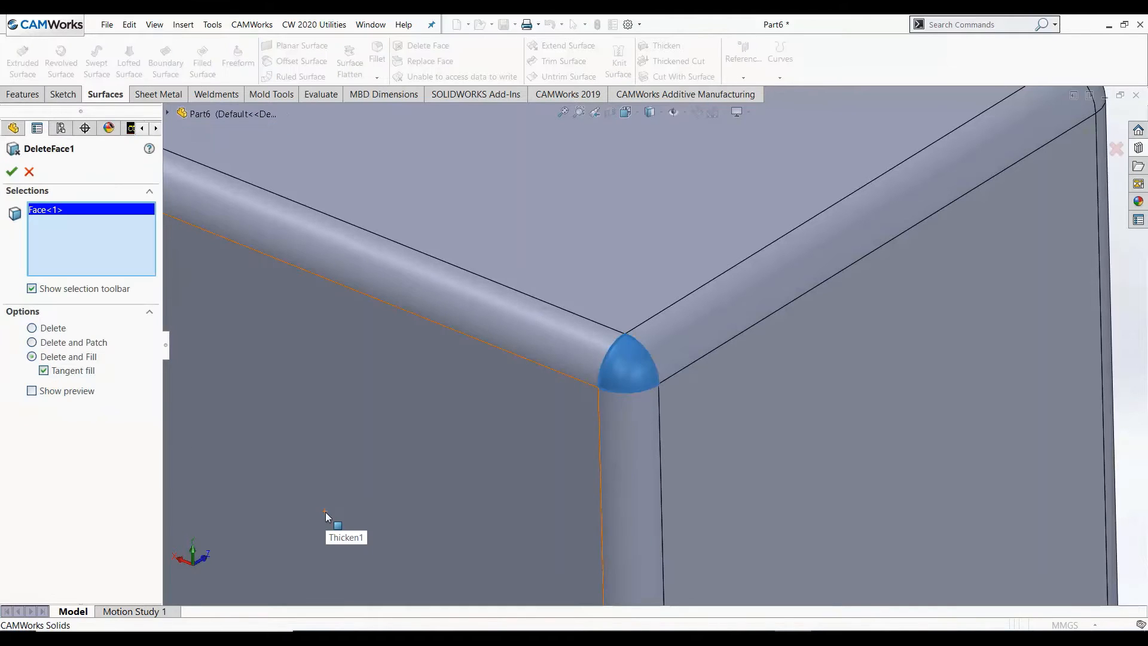
pyautogui.click(84, 346)
pyautogui.click(66, 382)
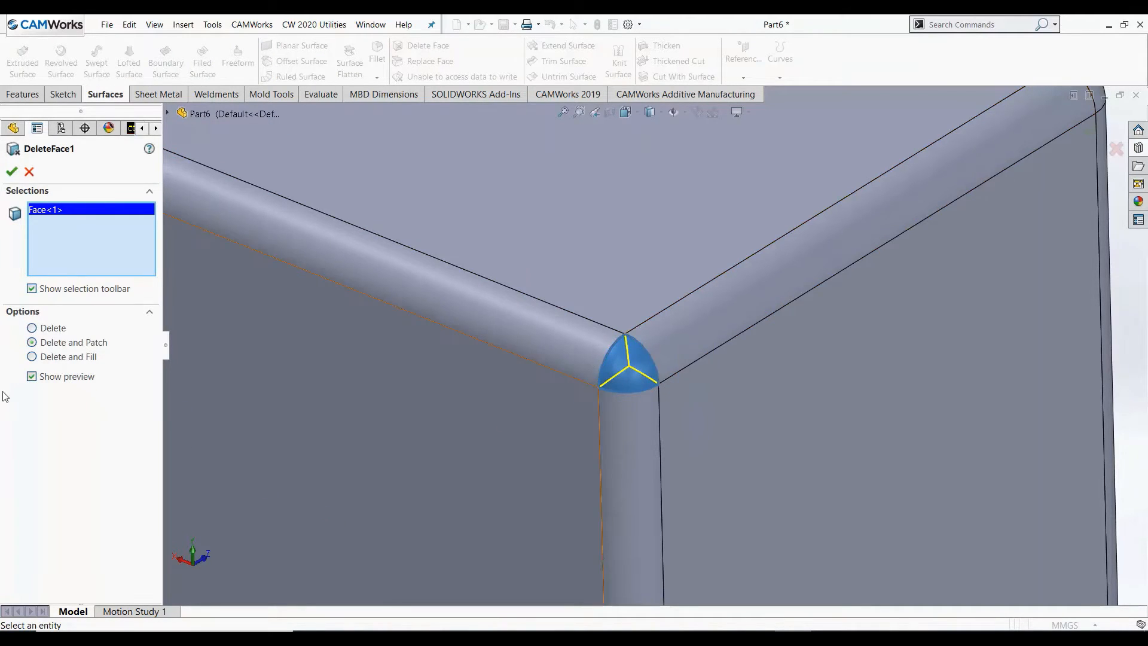
pyautogui.click(81, 357)
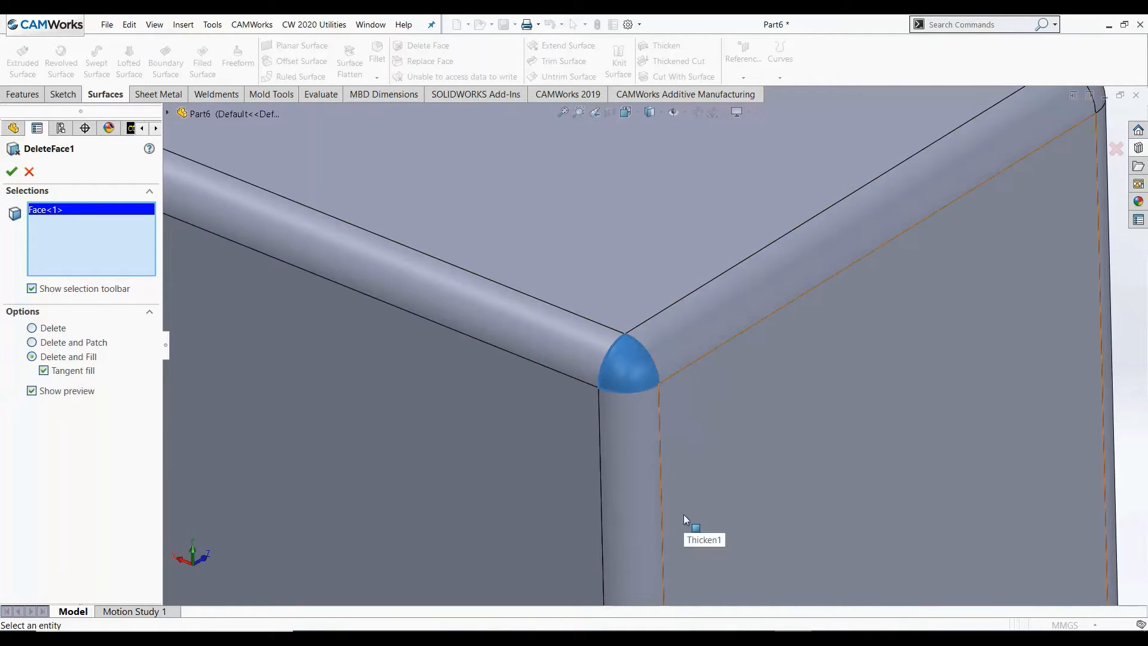
pyautogui.click(28, 177)
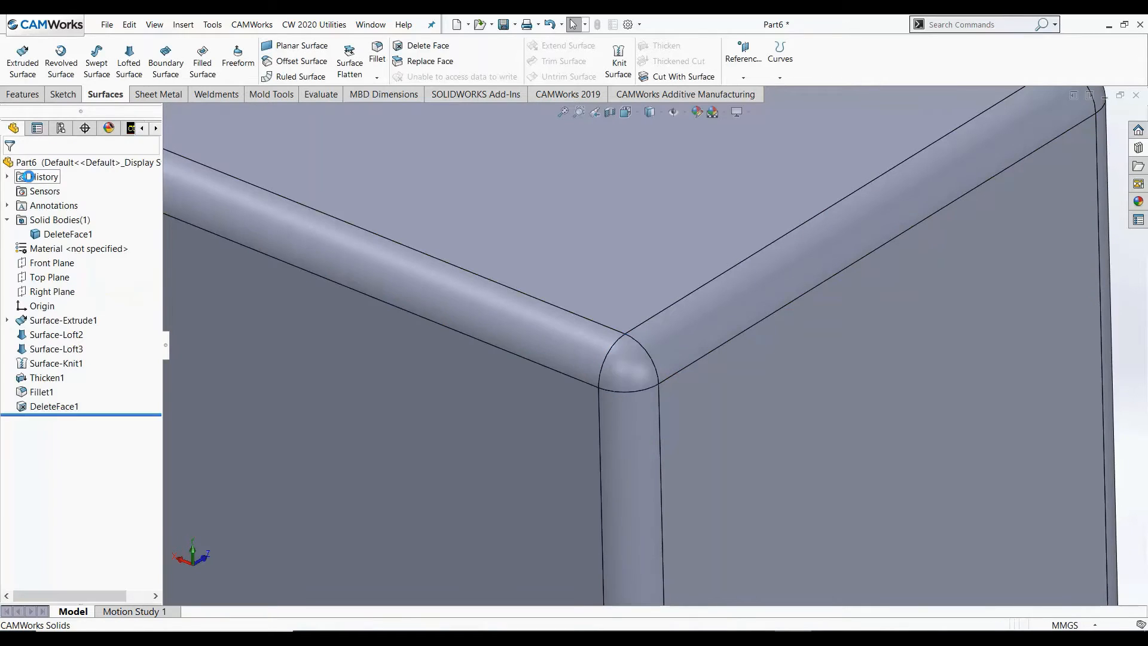
pyautogui.scroll(8, 711, 250)
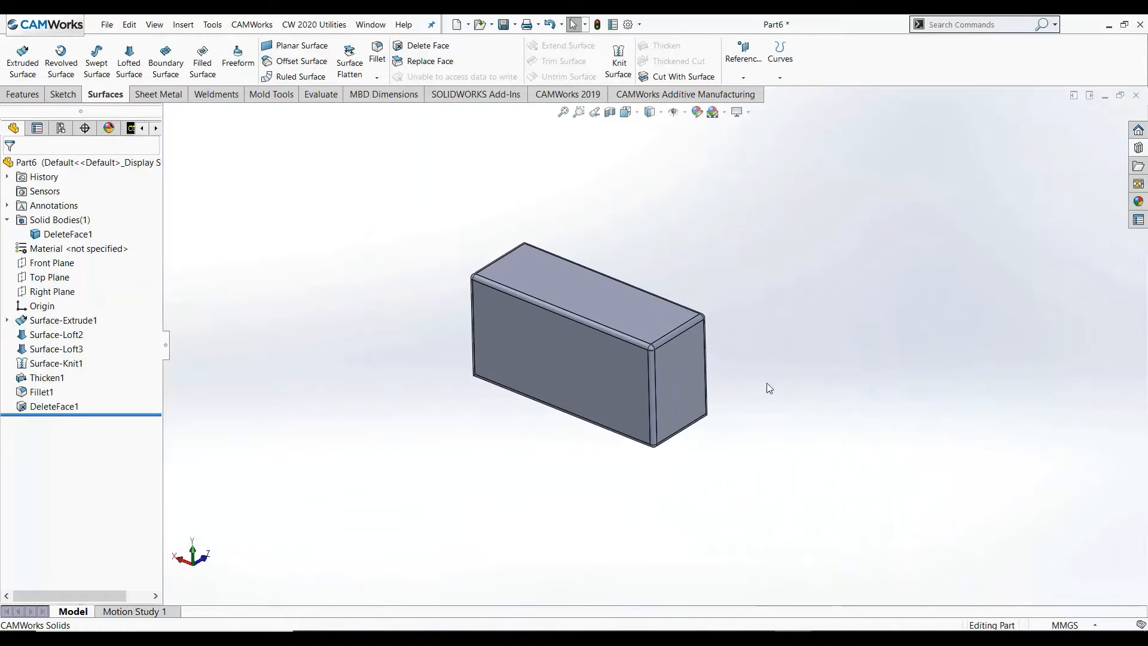
pyautogui.scroll(-5, 661, 335)
pyautogui.moveTo(670, 350)
pyautogui.mouseDown(button='middle')
pyautogui.moveTo(700, 361)
pyautogui.moveTo(672, 347)
pyautogui.mouseUp(button='middle')
pyautogui.scroll(1, 672, 343)
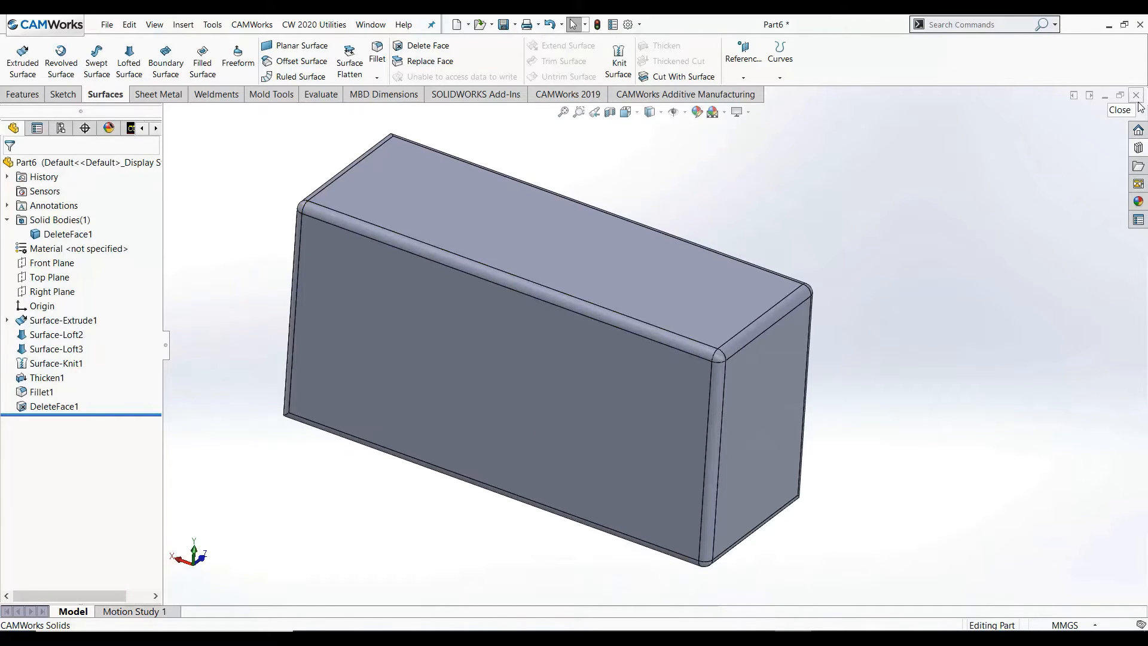
pyautogui.click(425, 45)
pyautogui.scroll(-4, 712, 365)
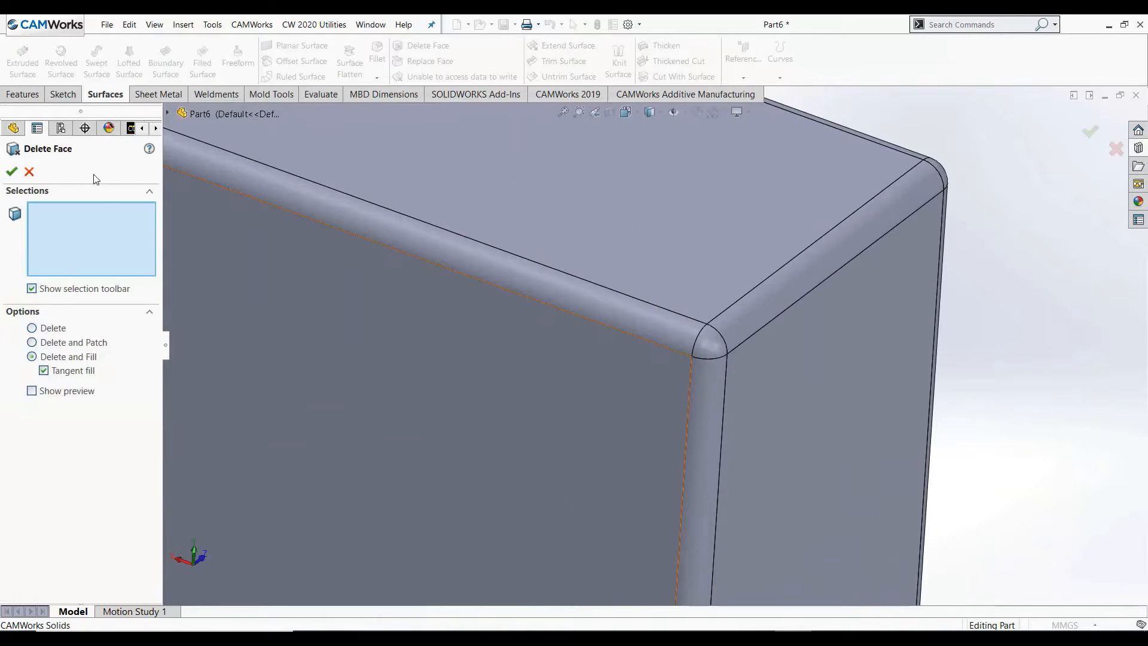
pyautogui.click(29, 172)
# Set the corner's delete-face feature back to plain Delete to leave the corner open.
pyautogui.click(42, 392)
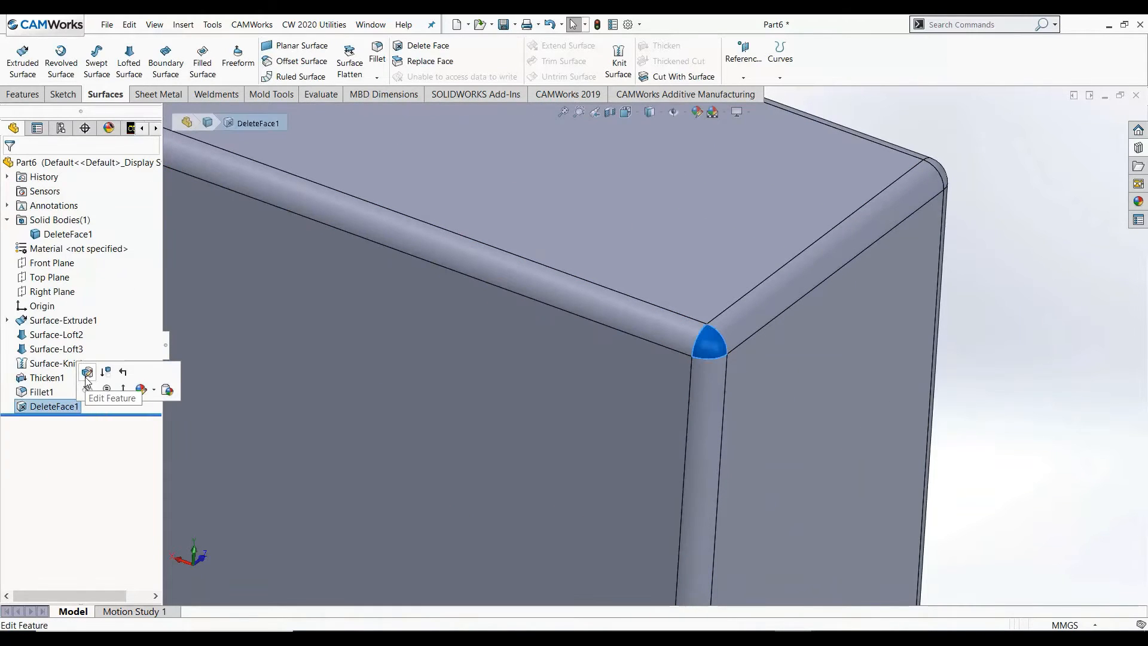
pyautogui.click(44, 330)
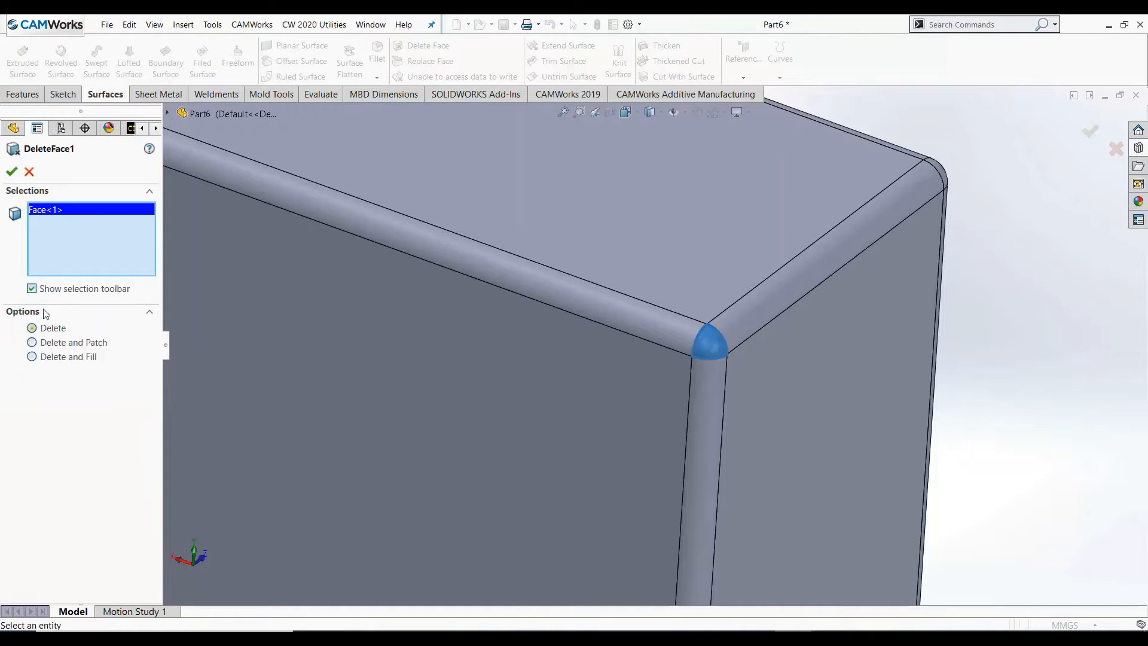
pyautogui.click(10, 174)
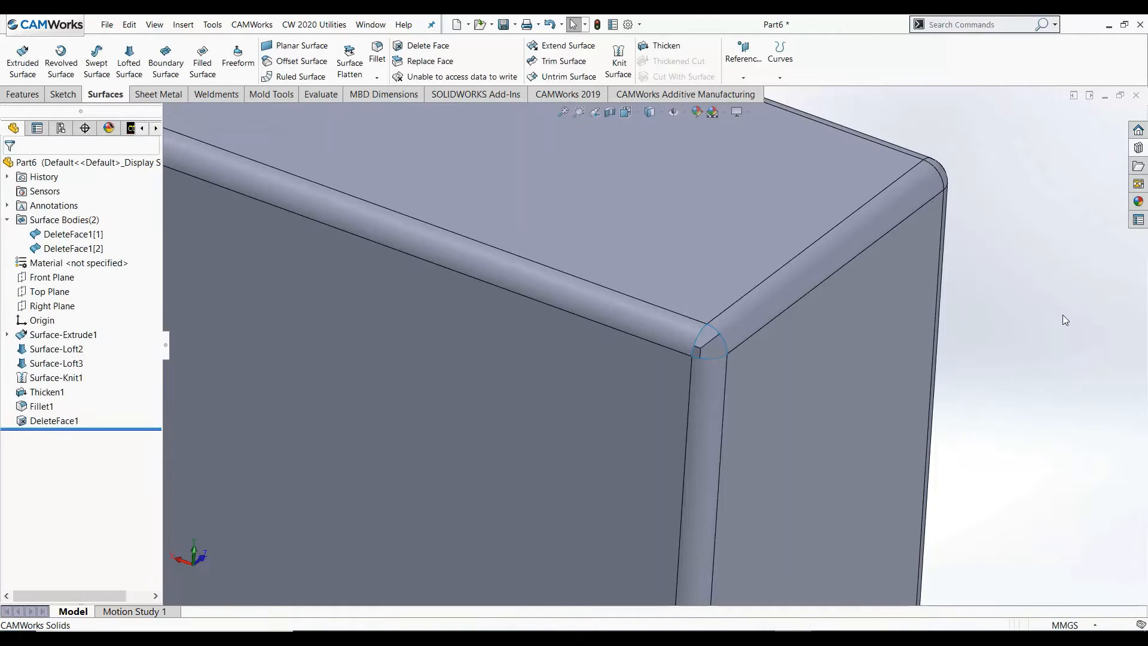
pyautogui.scroll(-4, 739, 389)
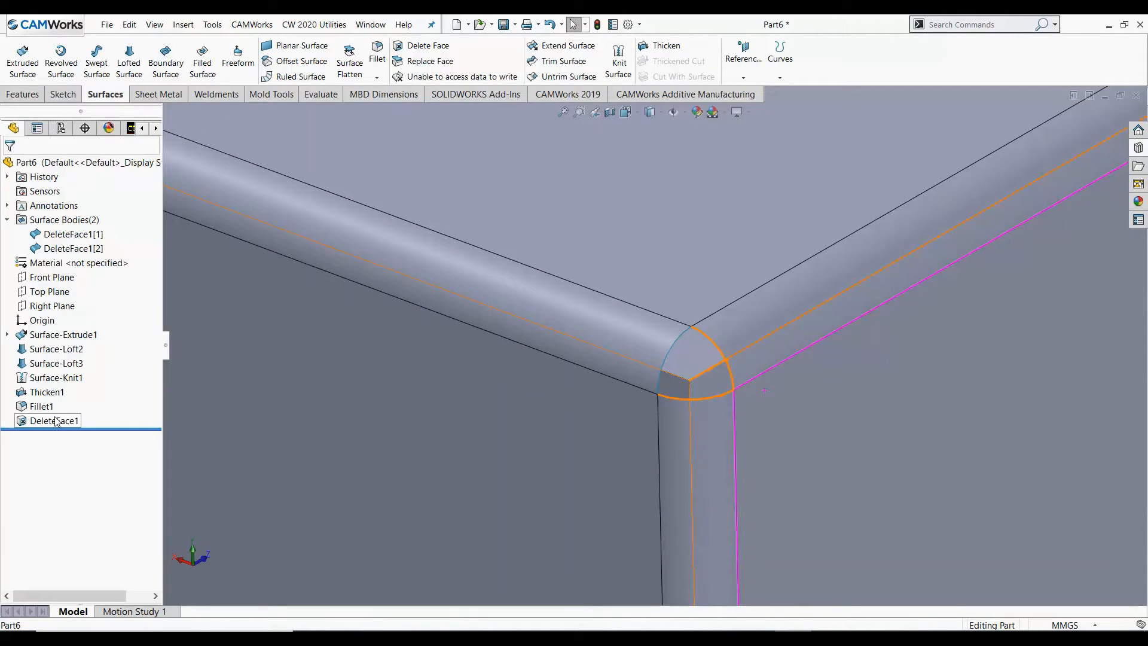
pyautogui.scroll(2, 730, 385)
pyautogui.scroll(-2, 750, 385)
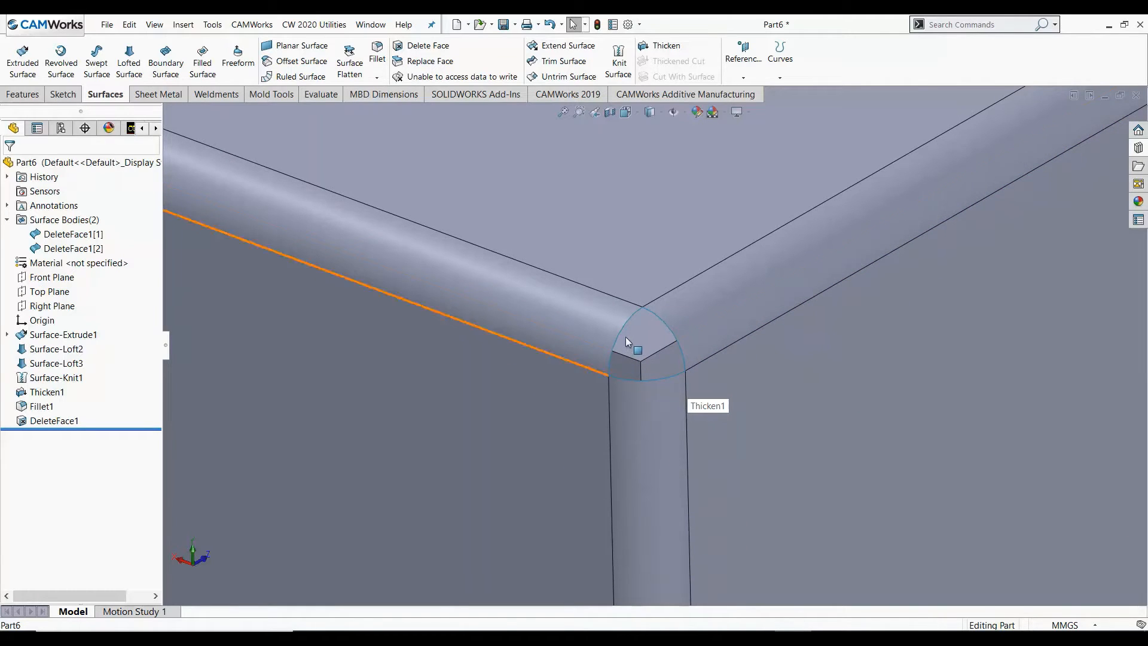
pyautogui.scroll(3, 626, 338)
pyautogui.scroll(-3, 697, 327)
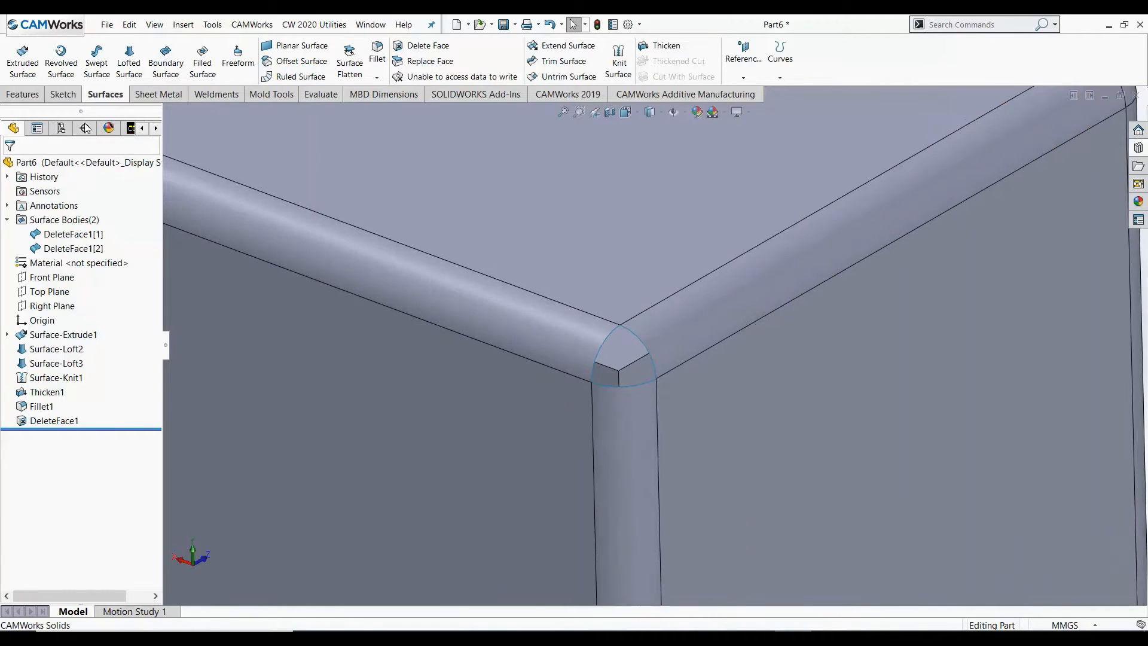
# Loft a surface across the open corner between its two upper arc edges, using the lower arc edge as guide curve.
pyautogui.click(126, 67)
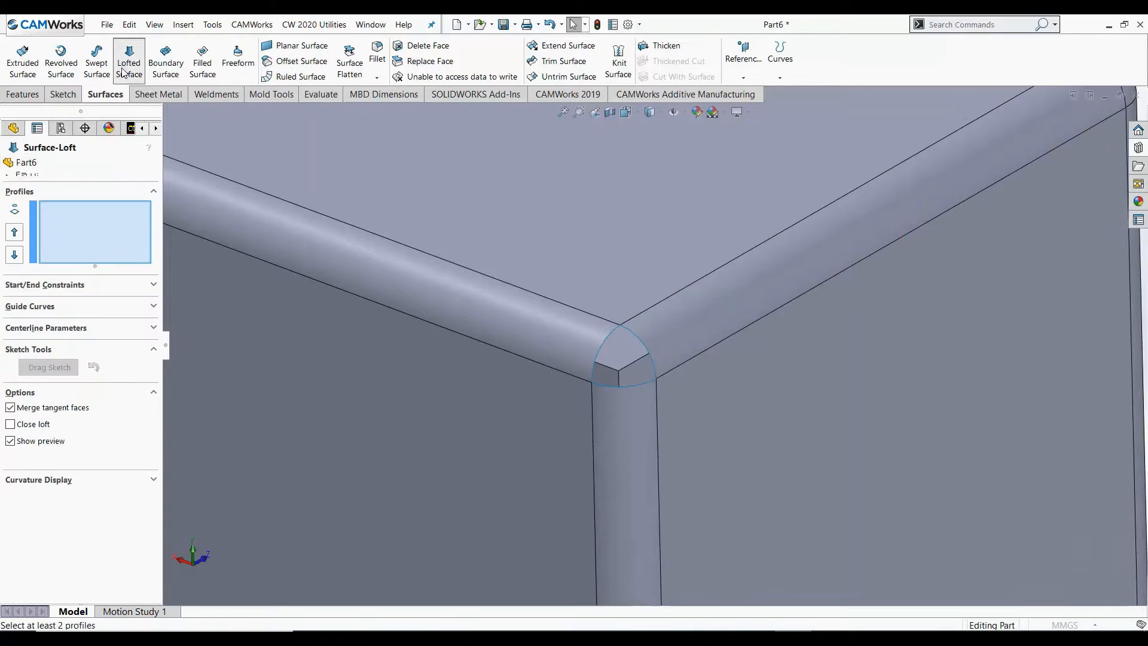
pyautogui.click(610, 336)
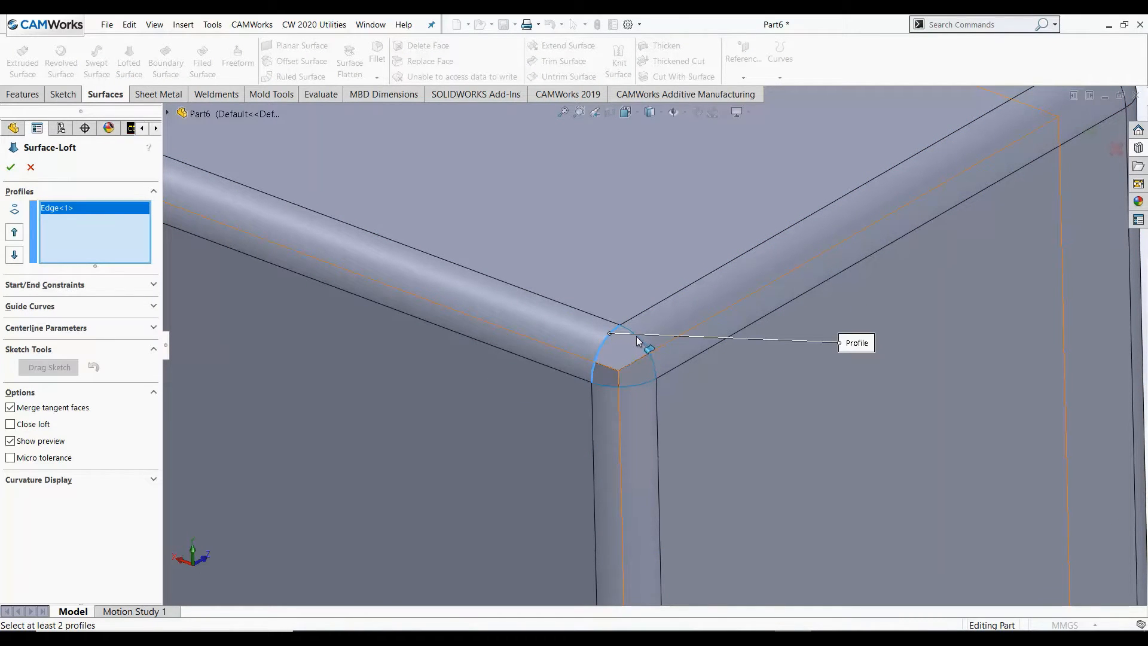
pyautogui.click(644, 397)
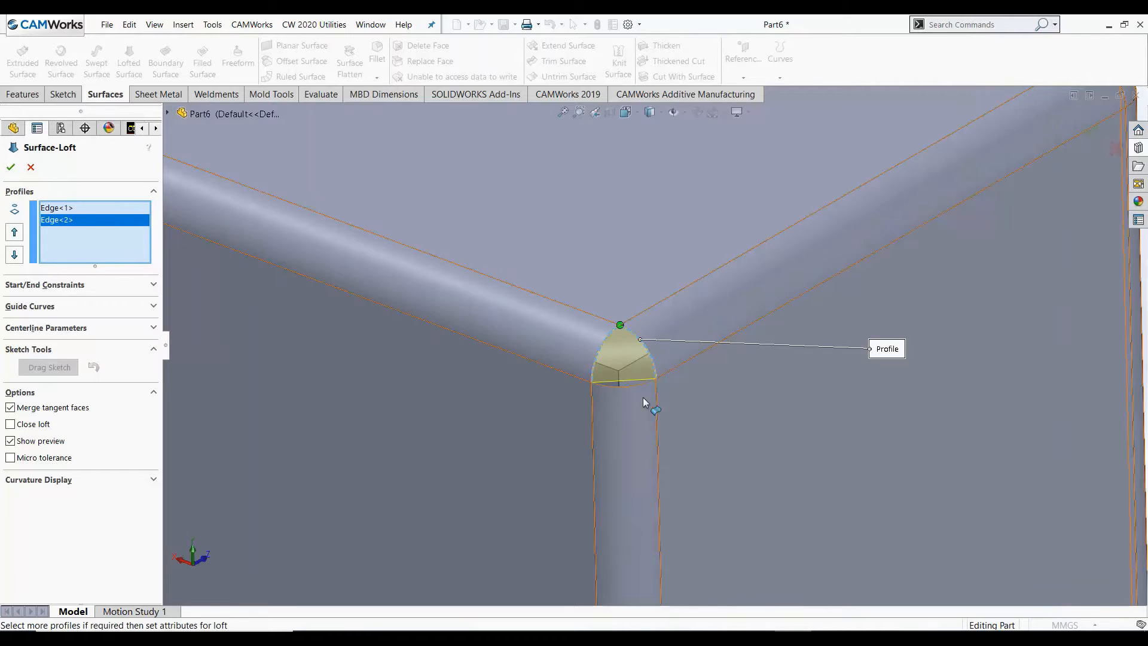
pyautogui.scroll(-4, 638, 382)
pyautogui.click(36, 307)
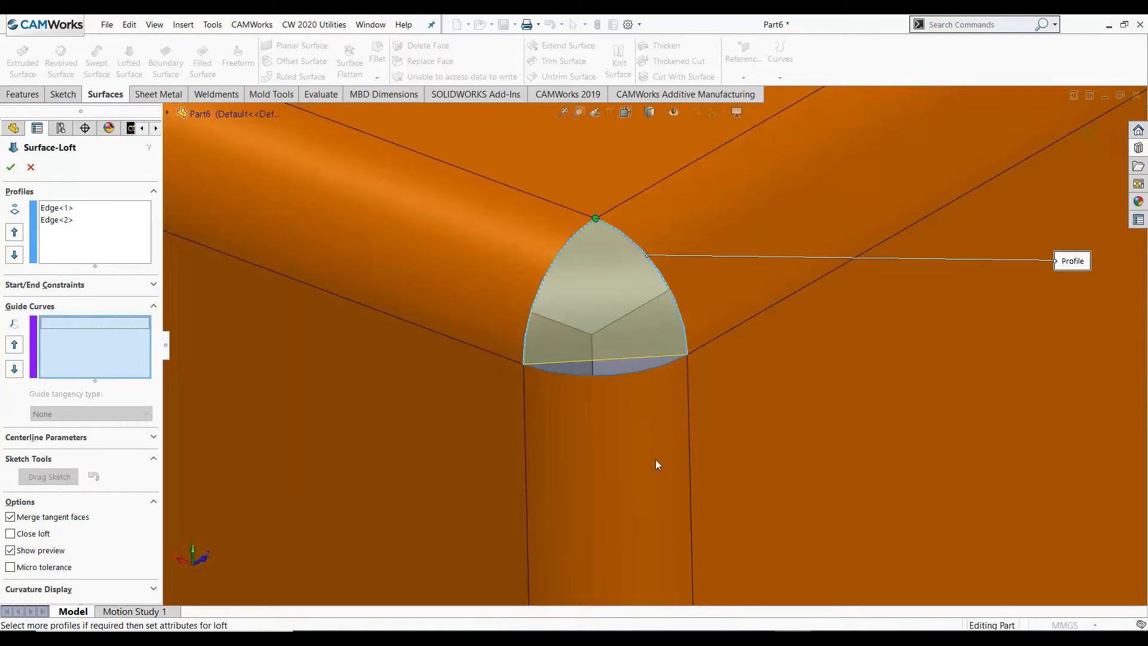
pyautogui.click(625, 376)
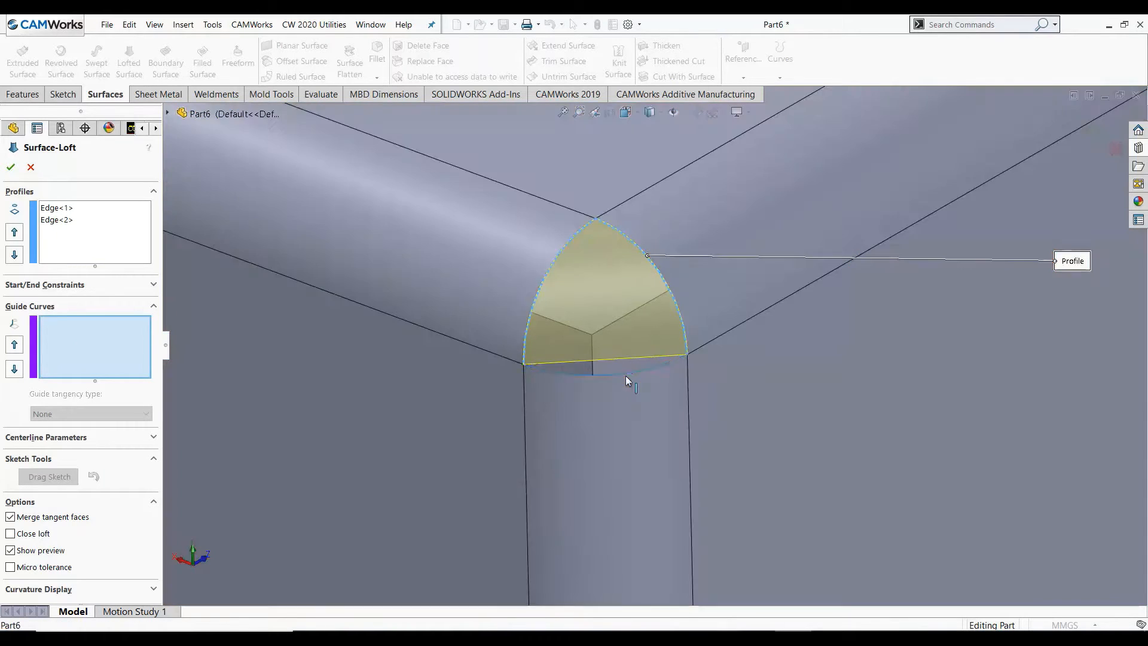
pyautogui.moveTo(622, 402)
pyautogui.mouseDown(button='middle')
pyautogui.moveTo(697, 351)
pyautogui.moveTo(723, 365)
pyautogui.moveTo(727, 428)
pyautogui.moveTo(640, 390)
pyautogui.mouseUp(button='middle')
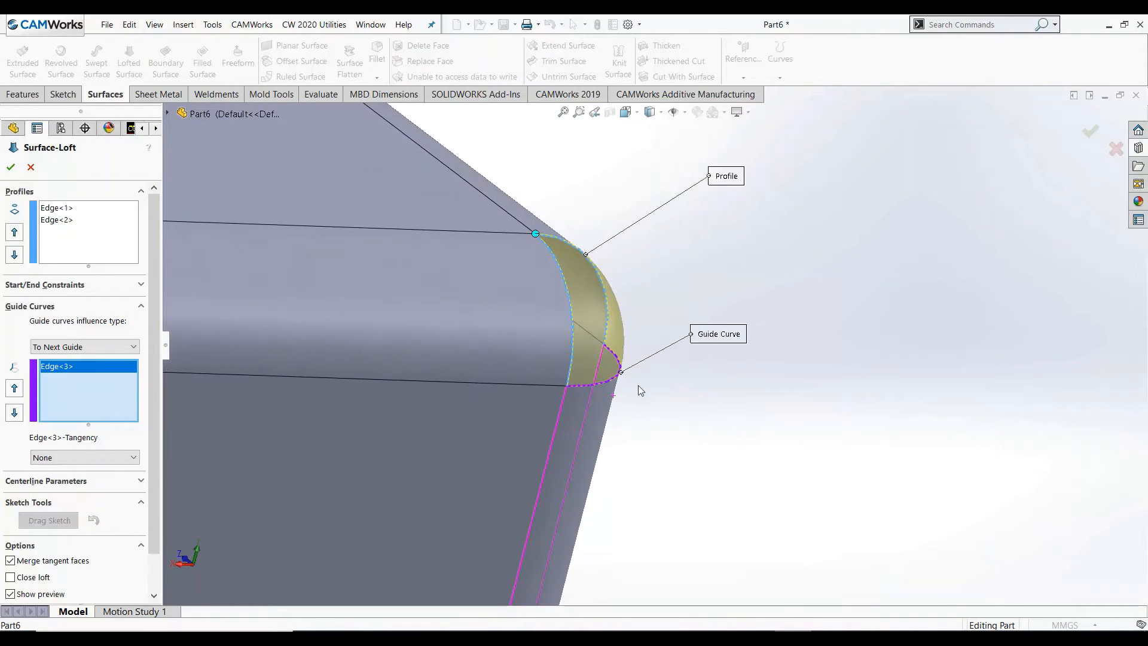
pyautogui.click(11, 167)
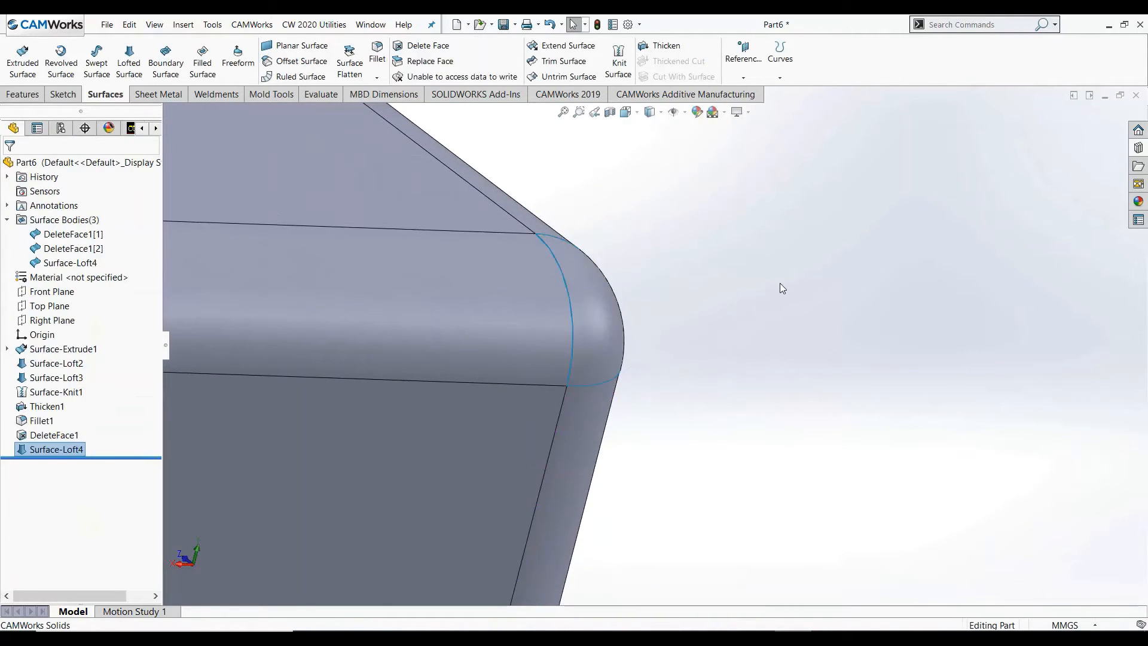
pyautogui.moveTo(780, 282); pyautogui.dragTo(819, 364, button='middle')
pyautogui.scroll(-3, 640, 332)
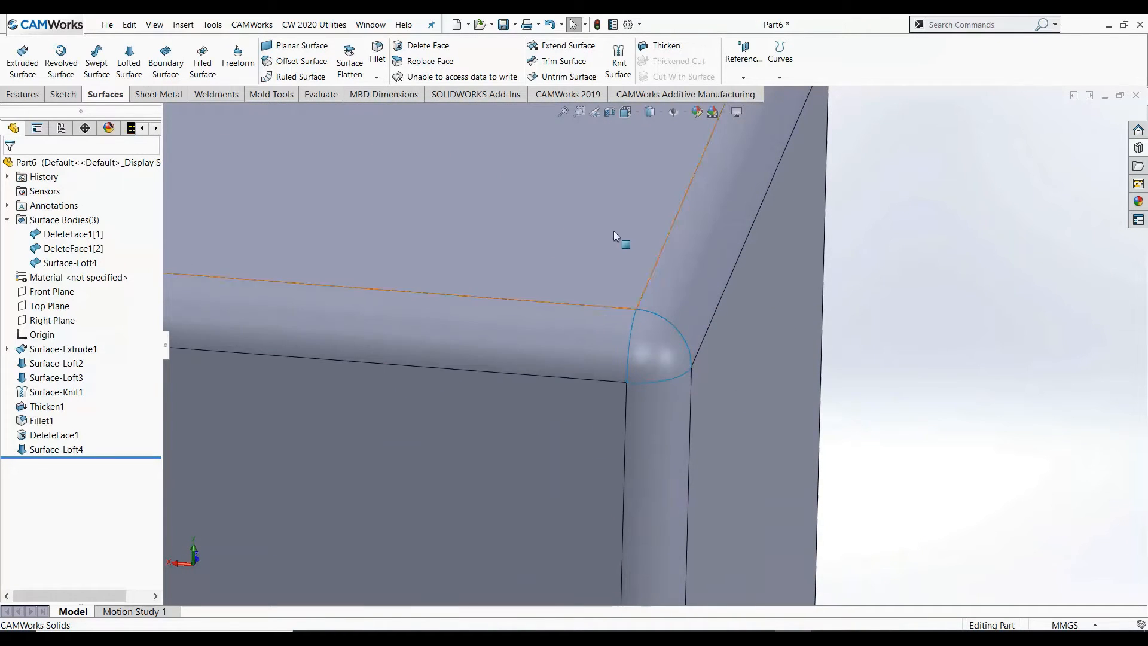
# Knit the lofted corner patch to the outer surface body of the box.
pyautogui.scroll(3, 613, 231)
pyautogui.click(620, 71)
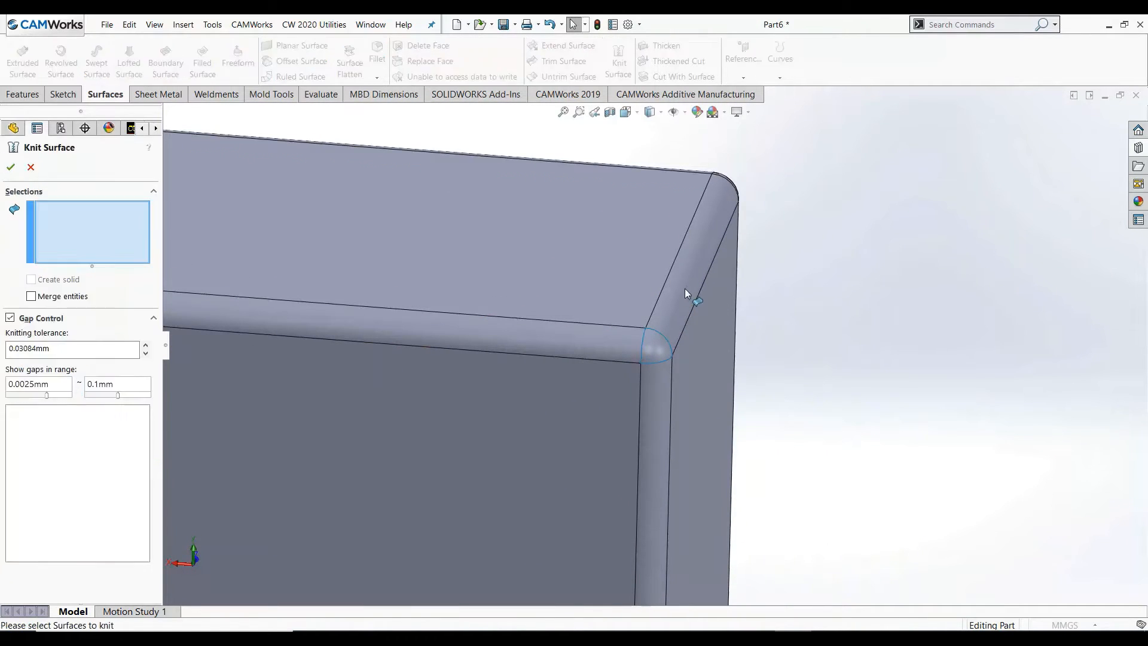
pyautogui.click(685, 289)
pyautogui.click(656, 350)
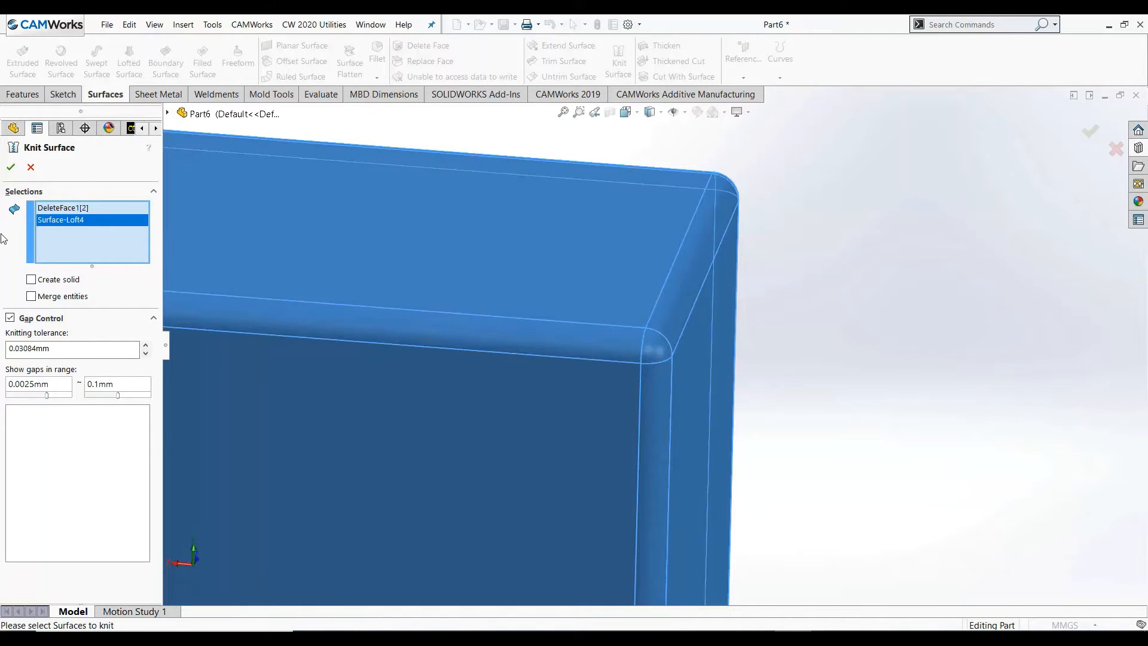
pyautogui.click(11, 168)
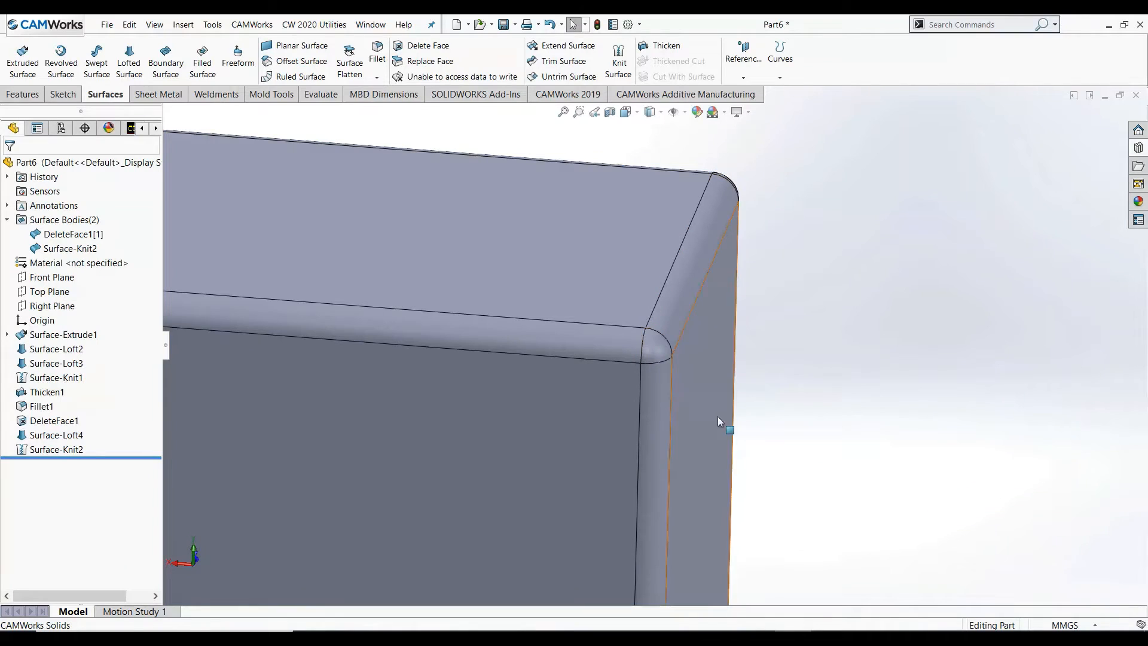
# Delete the corner's lofted surface together with the knit that depends on it.
pyautogui.click(66, 436)
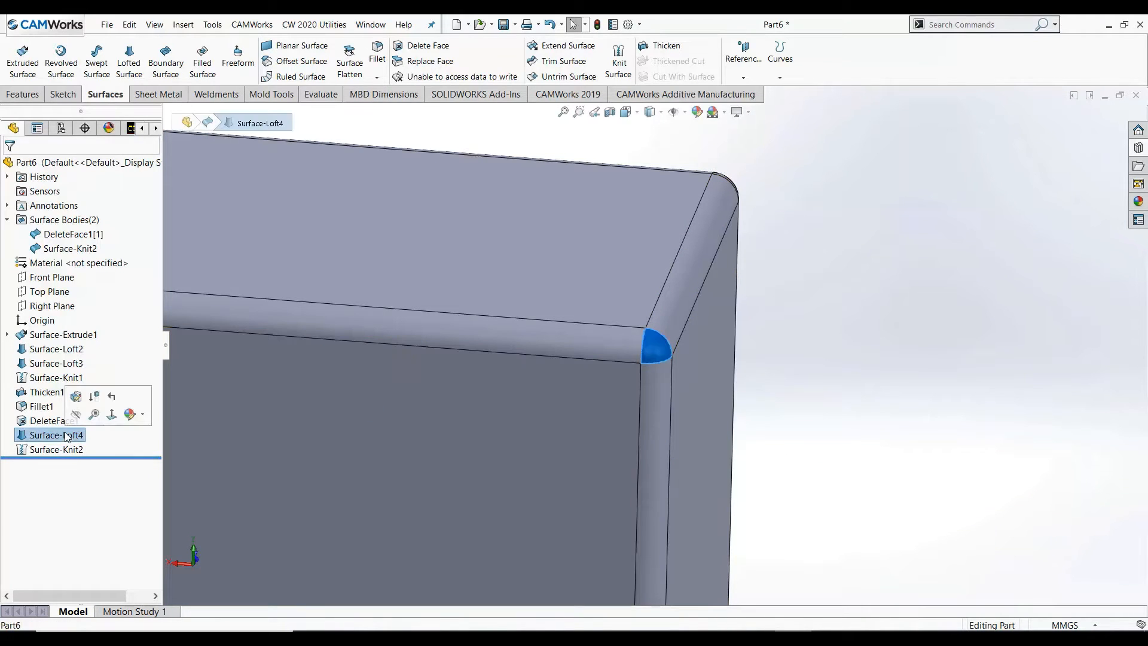
pyautogui.press('Delete')
pyautogui.press('Return')
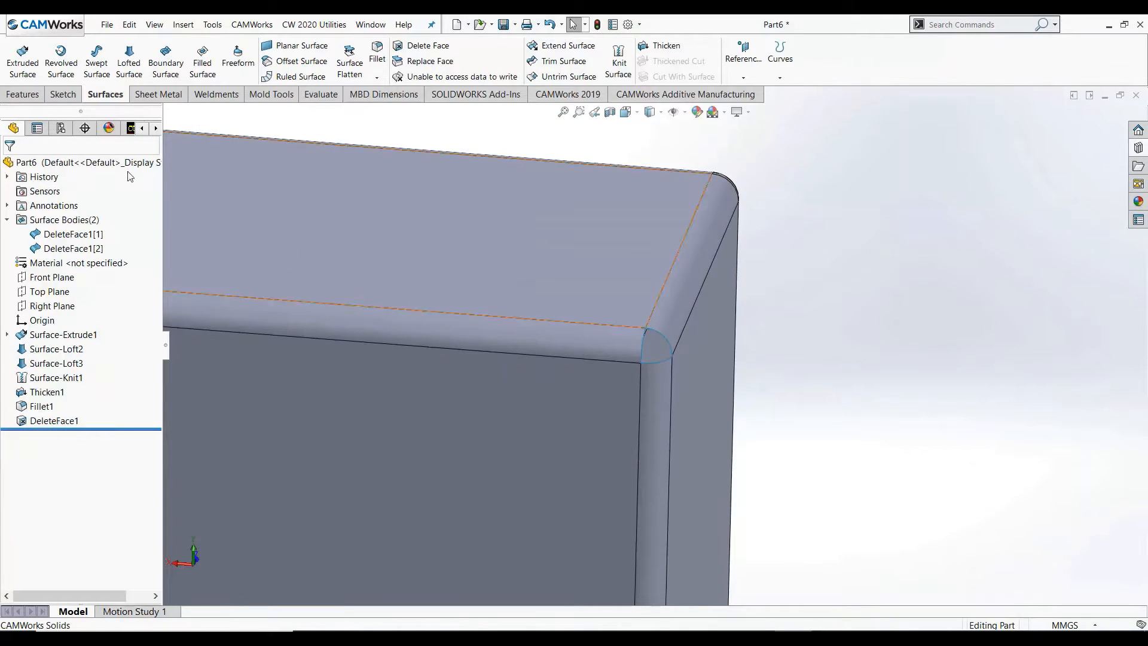
# Start a filled surface on the open corner with its three arc edges as the patch boundary.
pyautogui.click(204, 67)
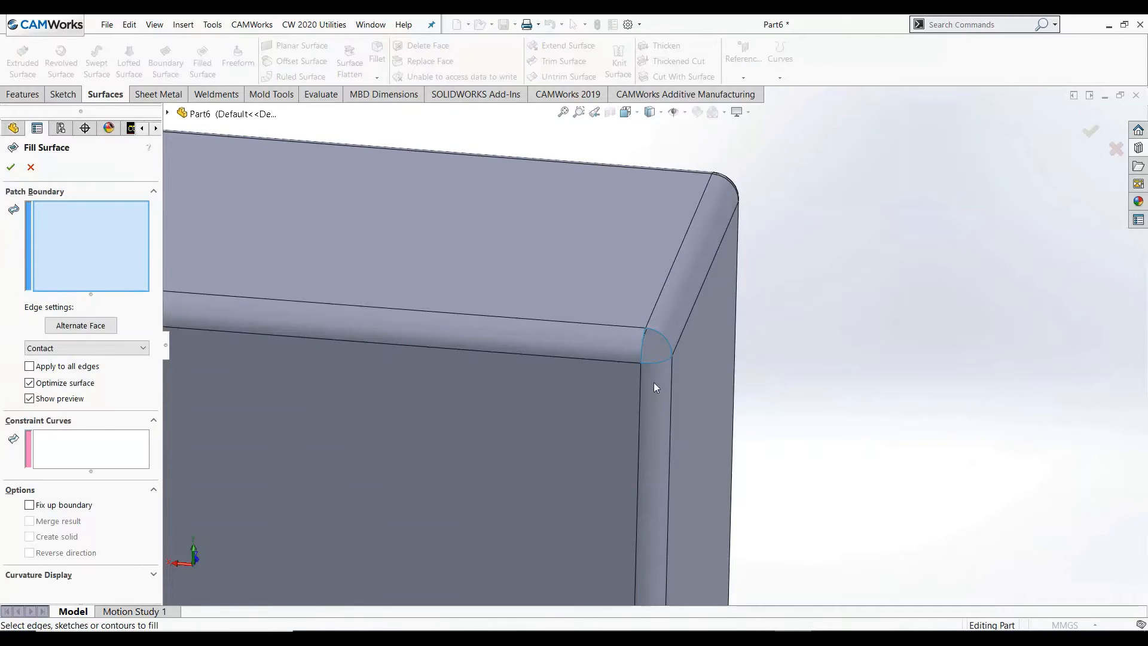
pyautogui.scroll(-5, 717, 347)
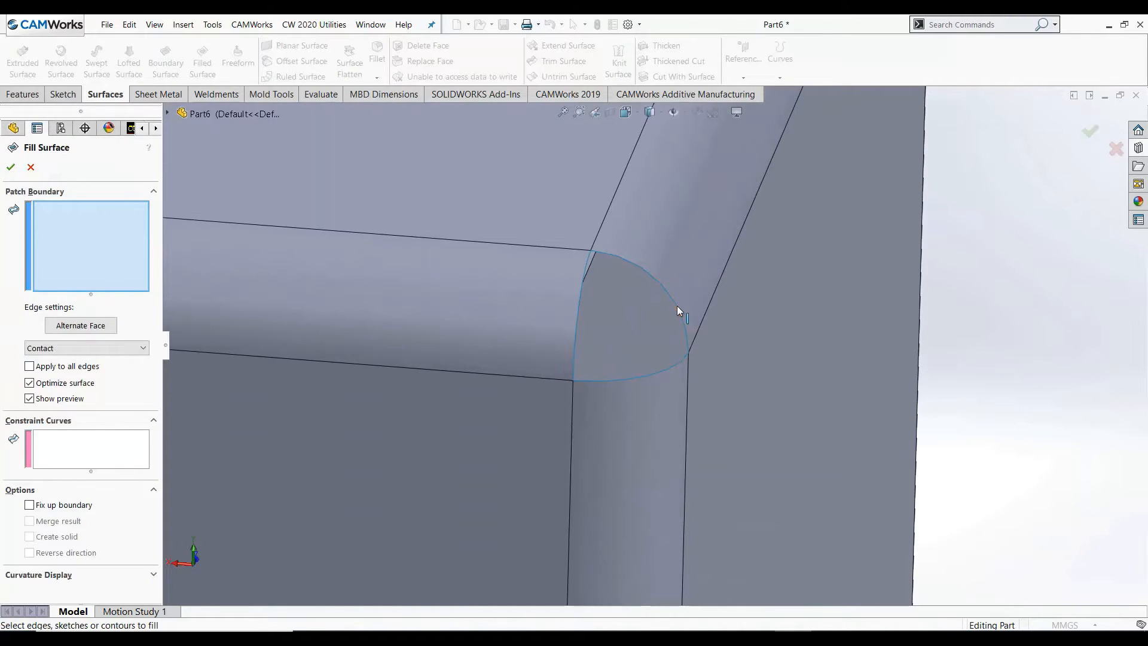
pyautogui.click(674, 300)
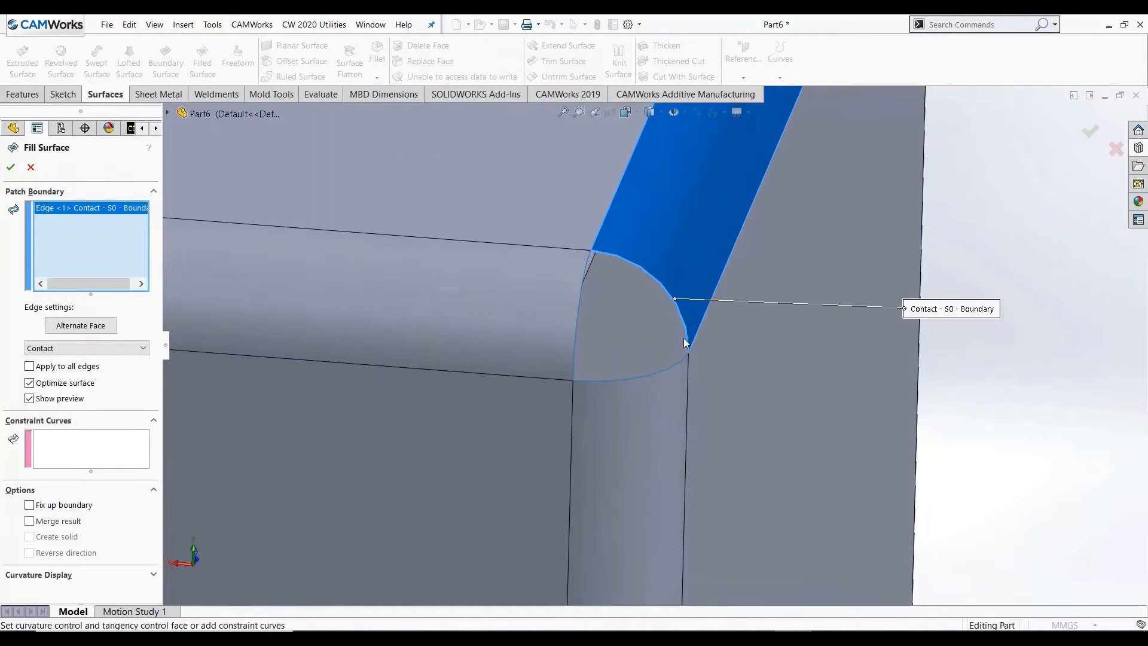
pyautogui.click(675, 368)
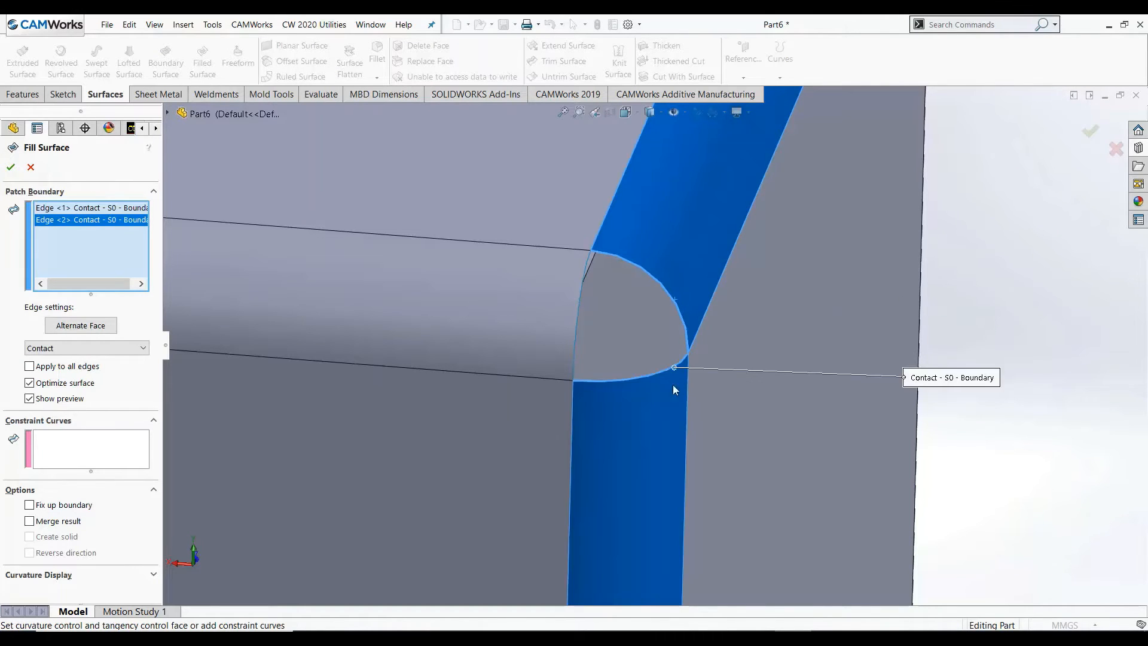
pyautogui.moveTo(674, 376); pyautogui.dragTo(594, 343, button='middle')
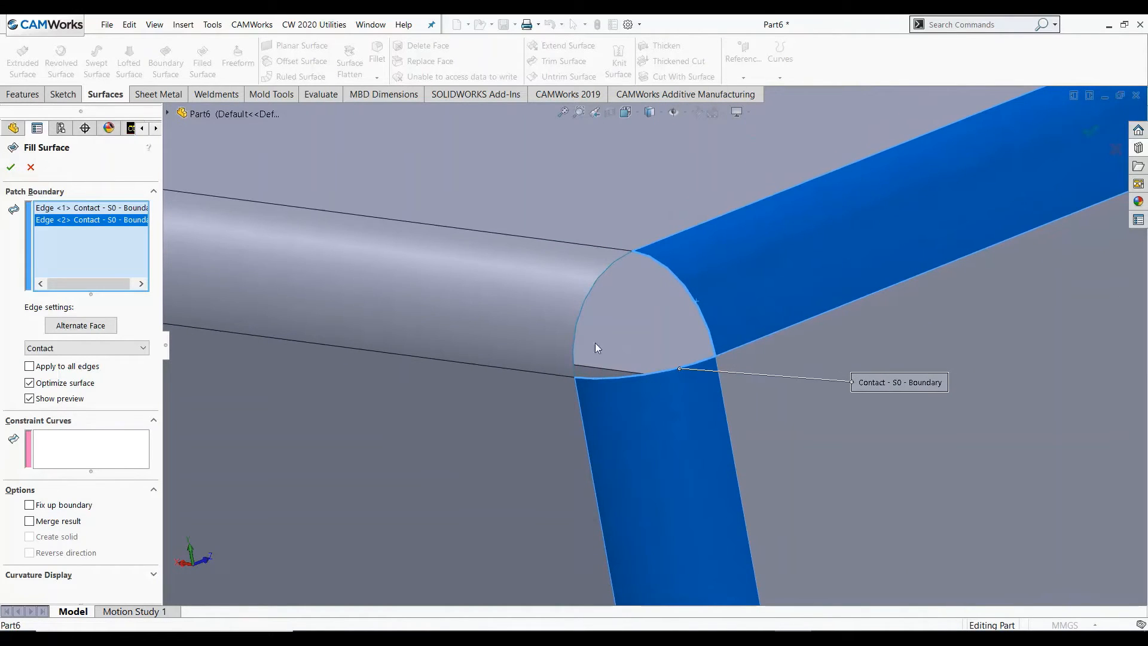
pyautogui.click(581, 307)
pyautogui.moveTo(698, 378); pyautogui.dragTo(755, 407, button='middle')
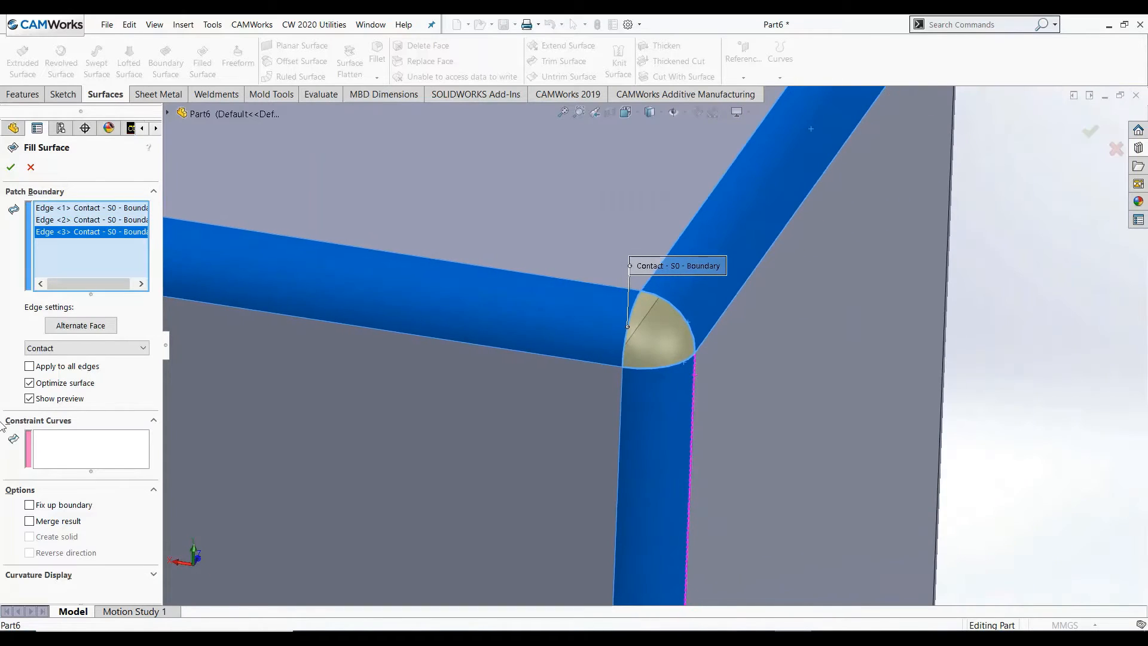
# Compare the Tangent, Curvature and Contact edge settings on the third boundary edge of the corner fill.
pyautogui.click(56, 349)
pyautogui.click(63, 371)
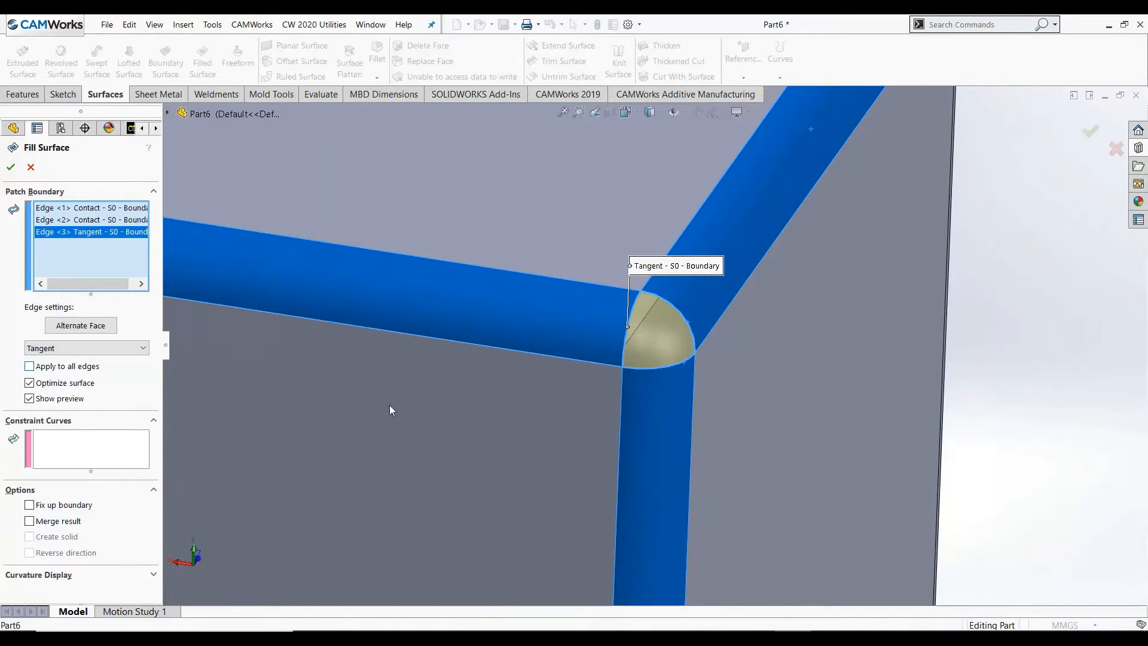
pyautogui.scroll(-3, 686, 355)
pyautogui.click(68, 350)
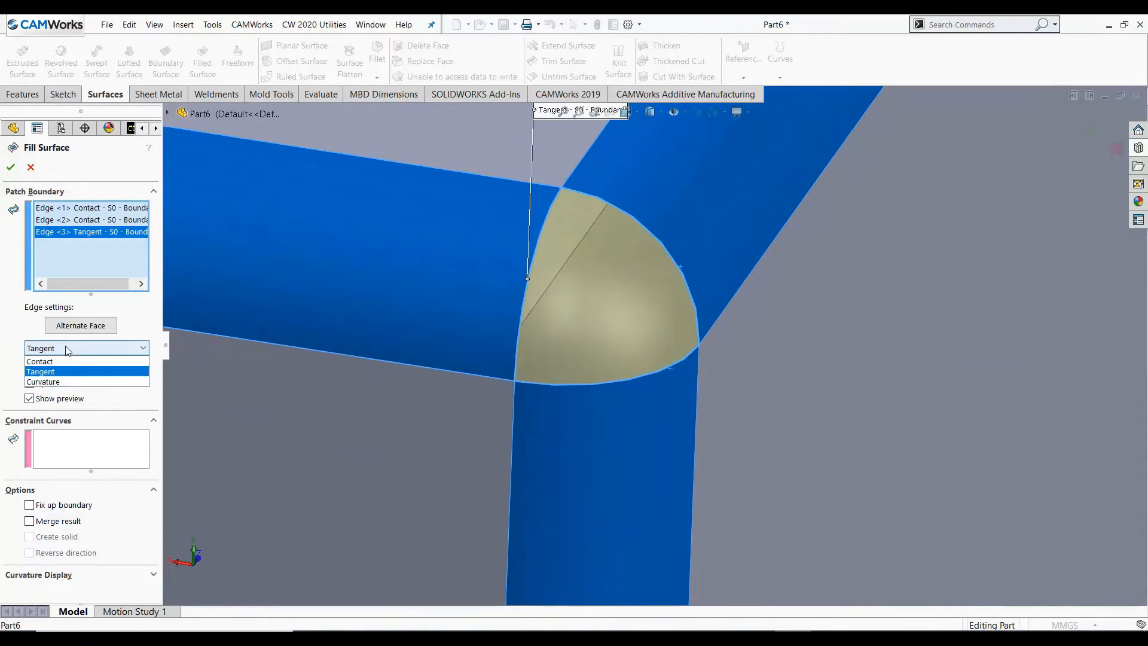
pyautogui.click(66, 382)
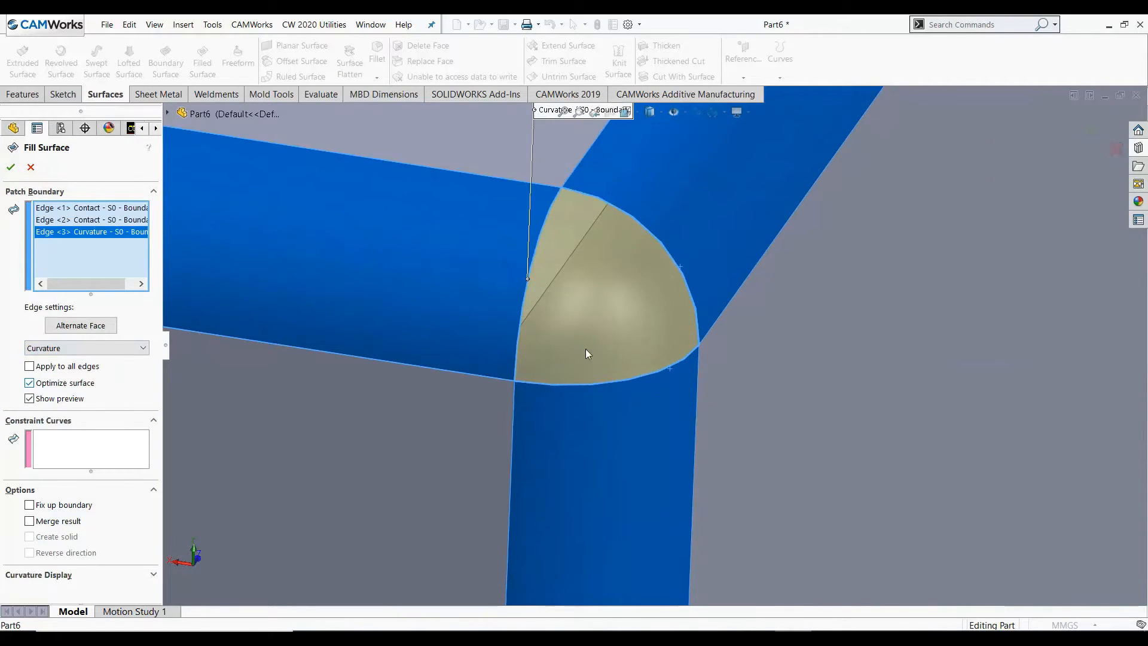
pyautogui.scroll(-3, 622, 317)
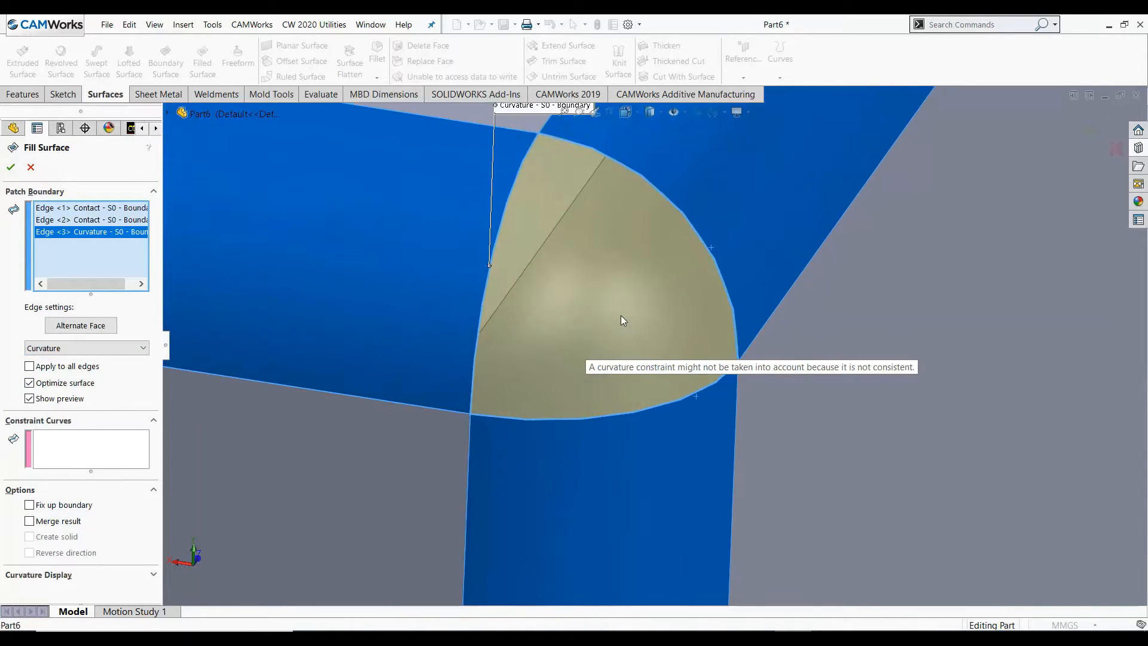
pyautogui.moveTo(626, 305); pyautogui.dragTo(645, 323, button='middle')
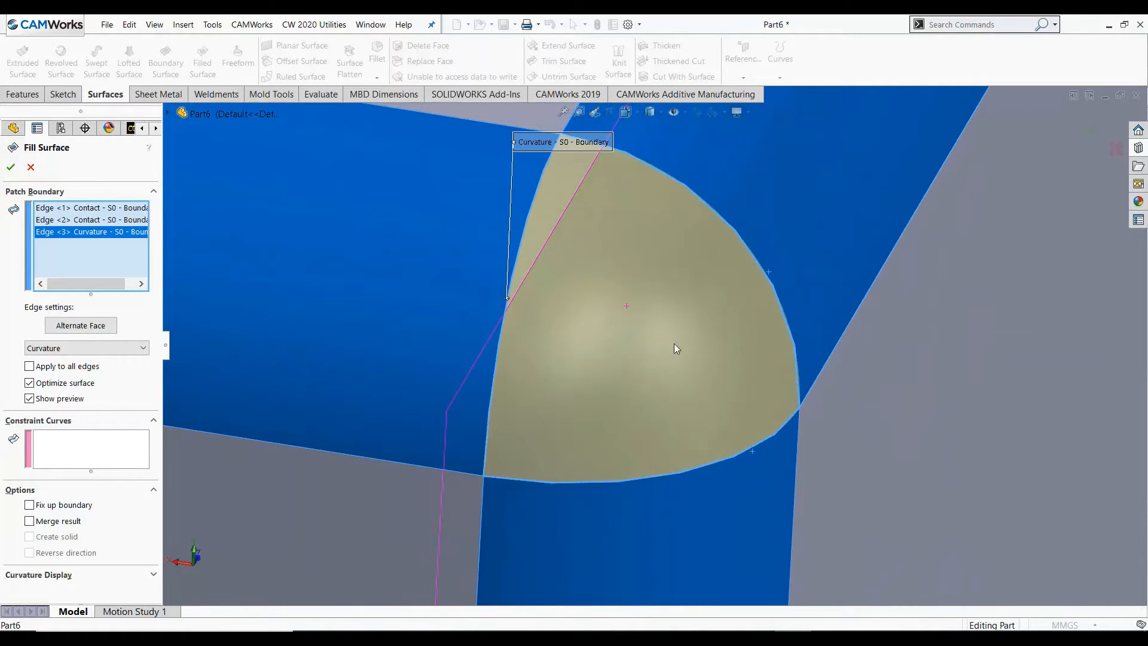
pyautogui.click(55, 348)
pyautogui.click(60, 361)
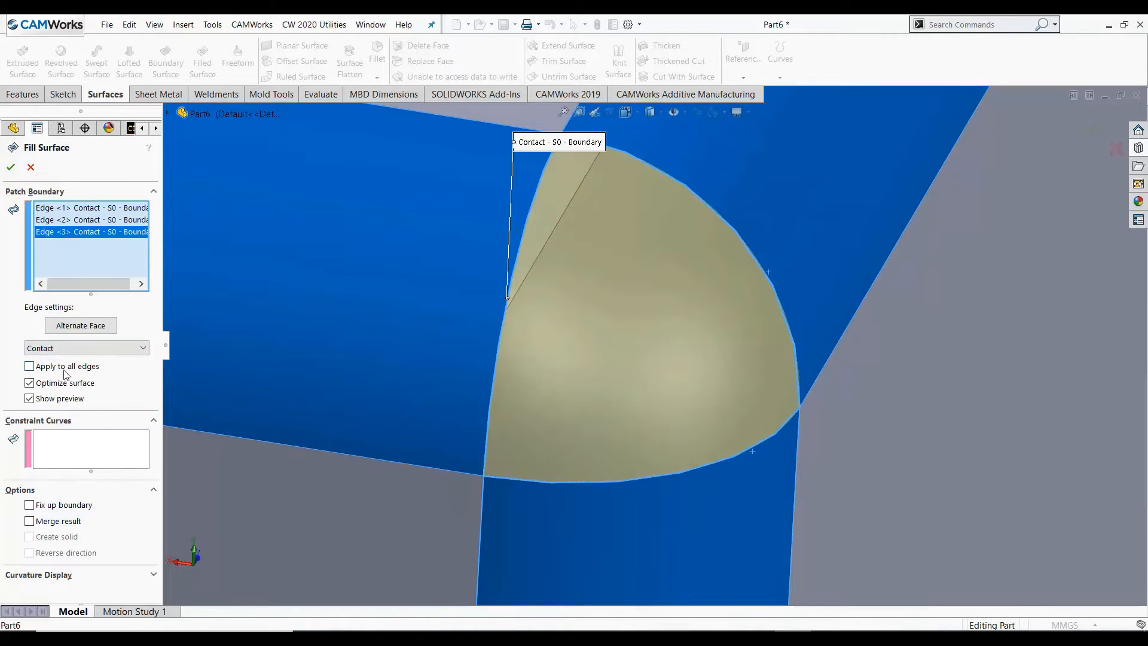
pyautogui.click(73, 348)
pyautogui.click(62, 372)
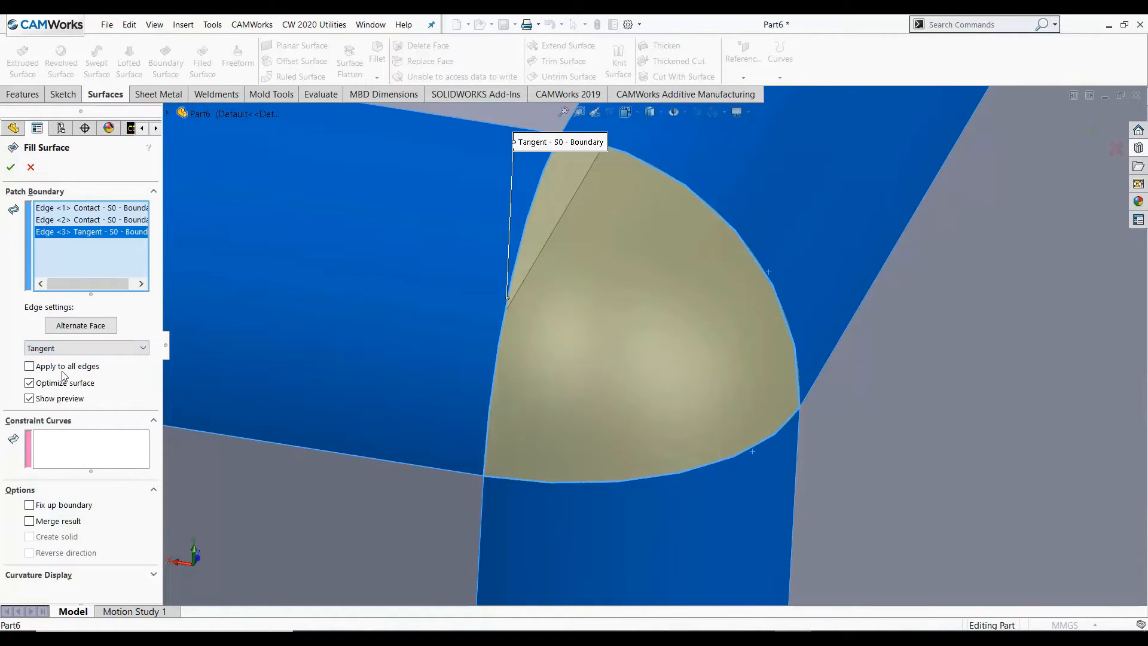
# Set the third boundary edge to Curvature and create the filled surface on the corner.
pyautogui.click(72, 348)
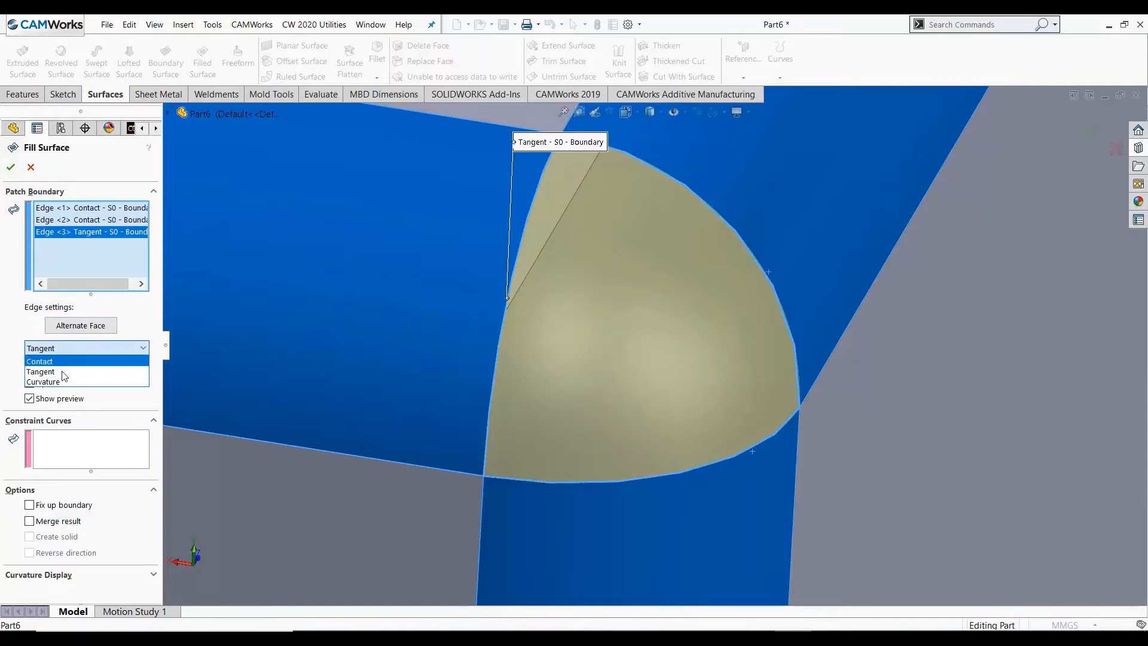
pyautogui.click(62, 381)
pyautogui.scroll(5, 730, 368)
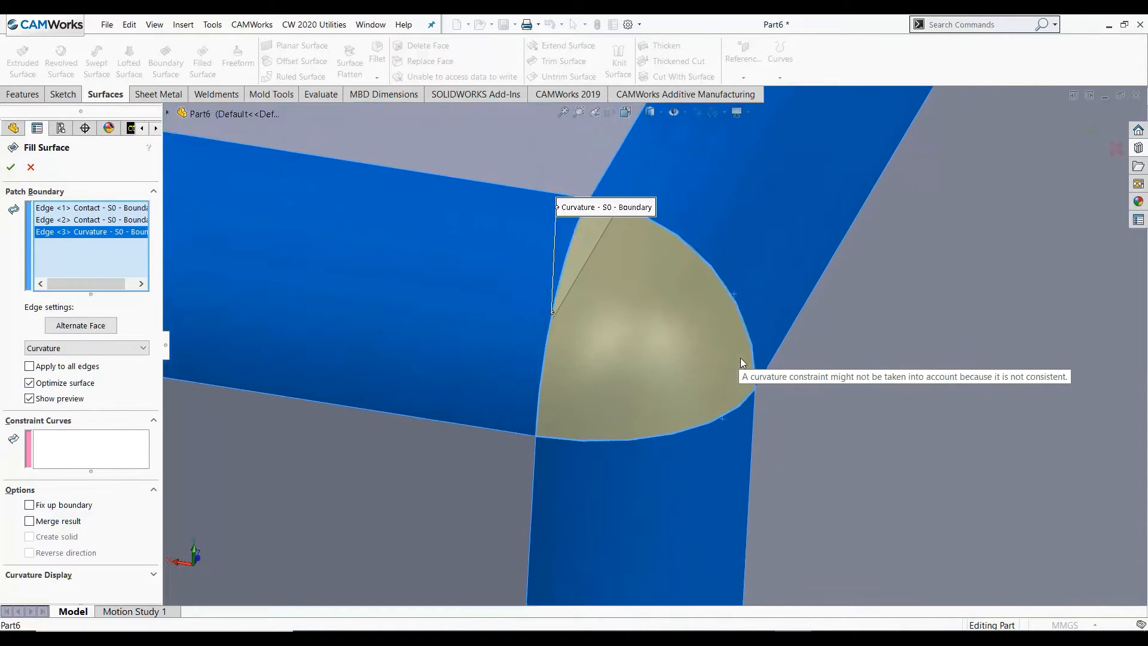
pyautogui.scroll(3, 704, 372)
pyautogui.moveTo(726, 388); pyautogui.dragTo(708, 375, button='middle')
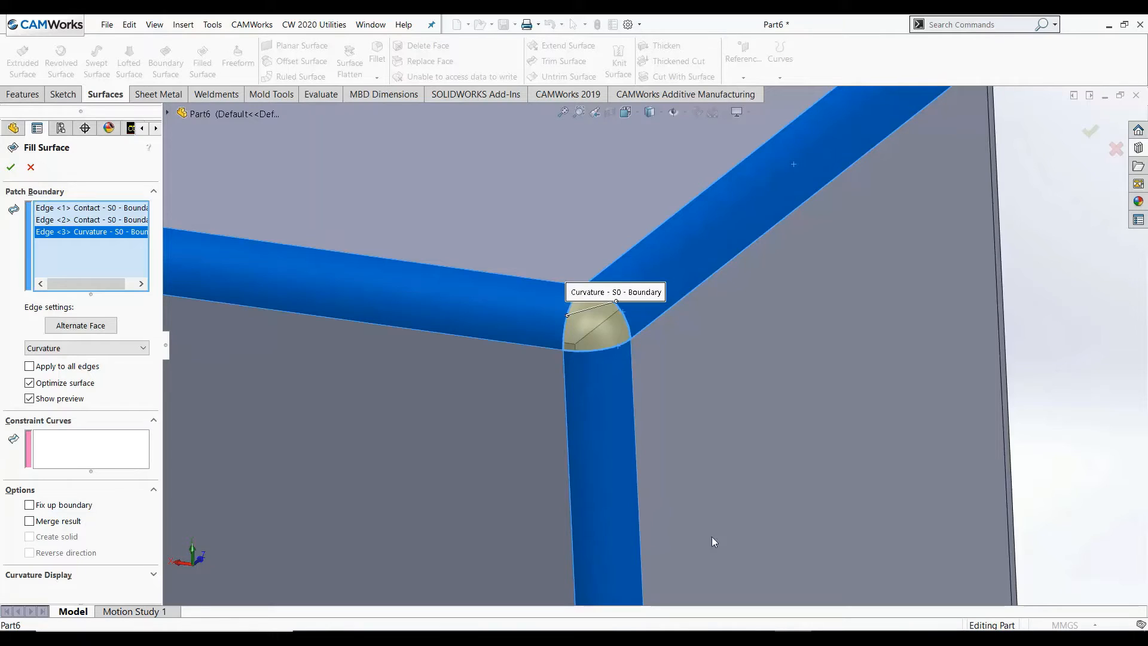
pyautogui.click(11, 168)
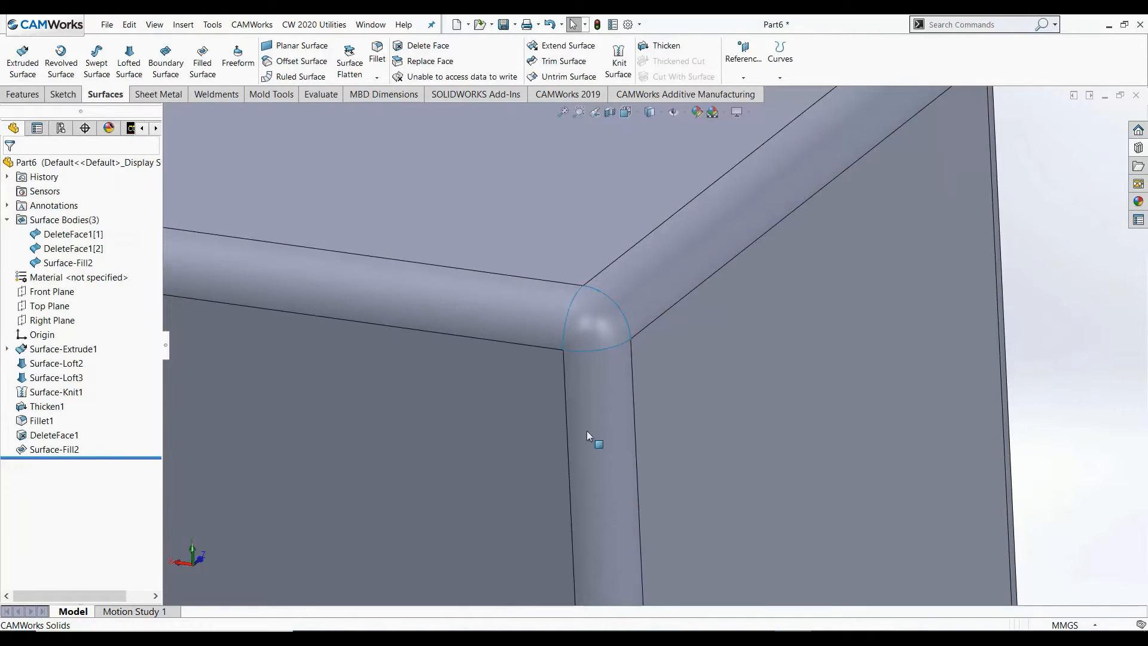
# Highlight the corner's filled surface and examine how it sits on the whole box.
pyautogui.click(54, 449)
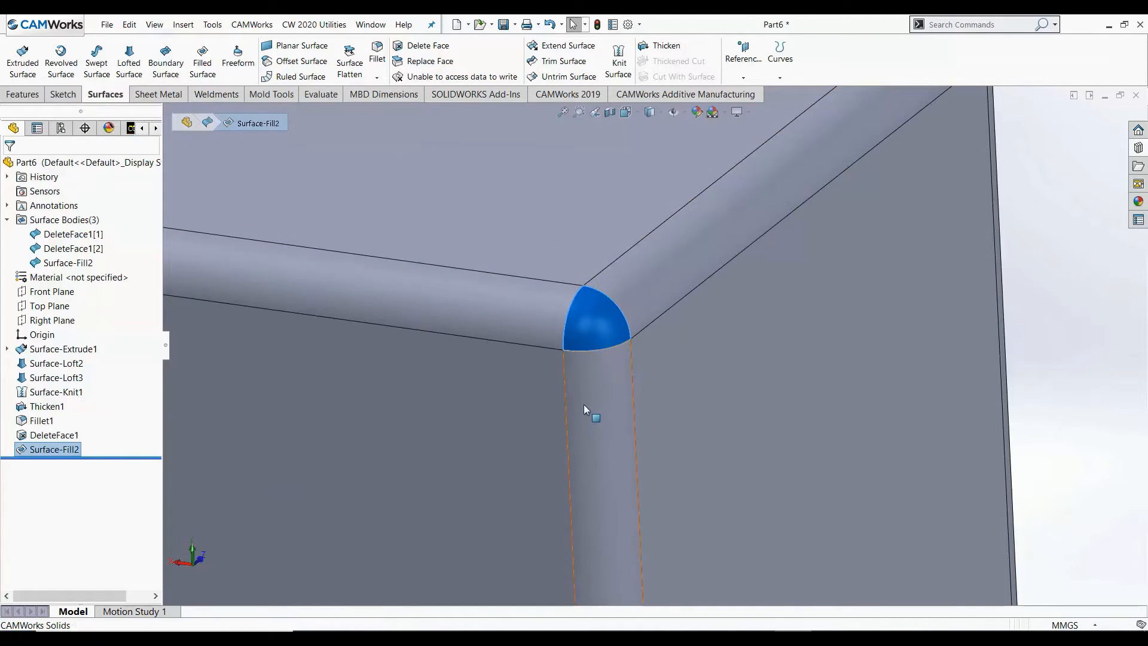
pyautogui.scroll(2, 607, 395)
pyautogui.scroll(3, 608, 394)
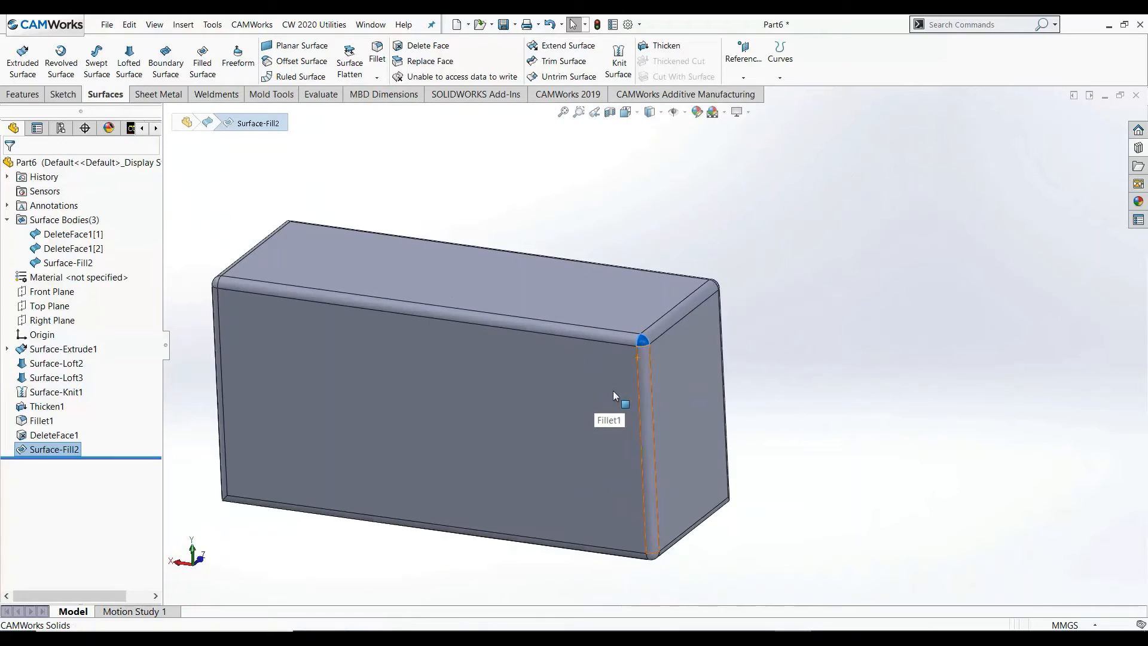
pyautogui.click(597, 208)
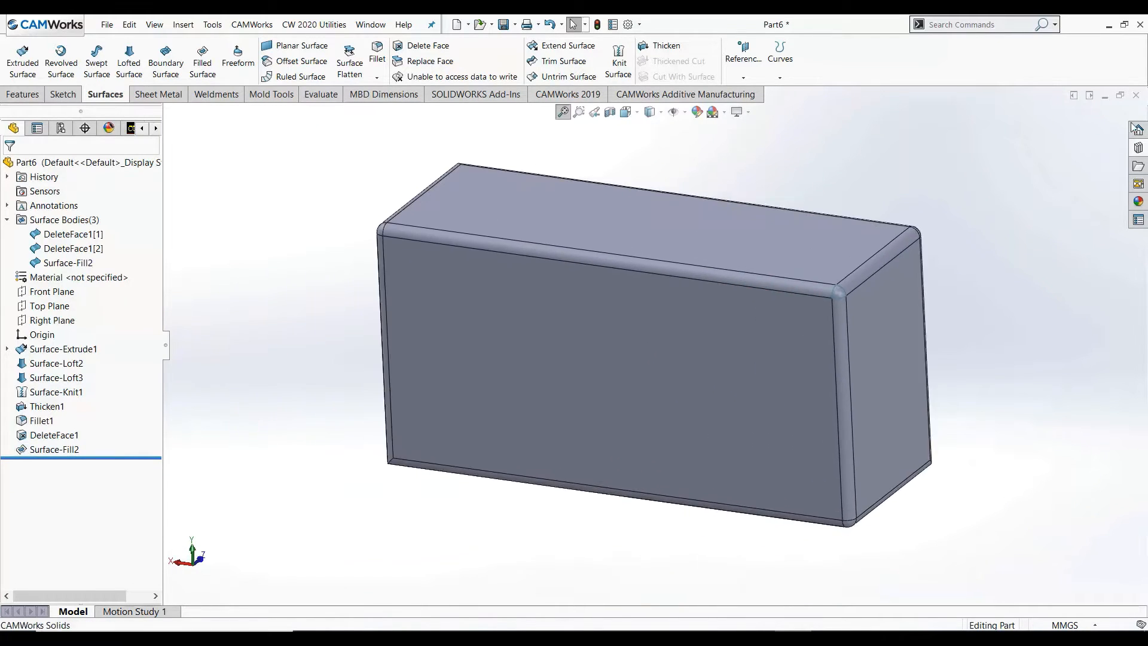
# Close the filleted box part and create a new document from the Part template.
pyautogui.click(1136, 95)
pyautogui.click(629, 341)
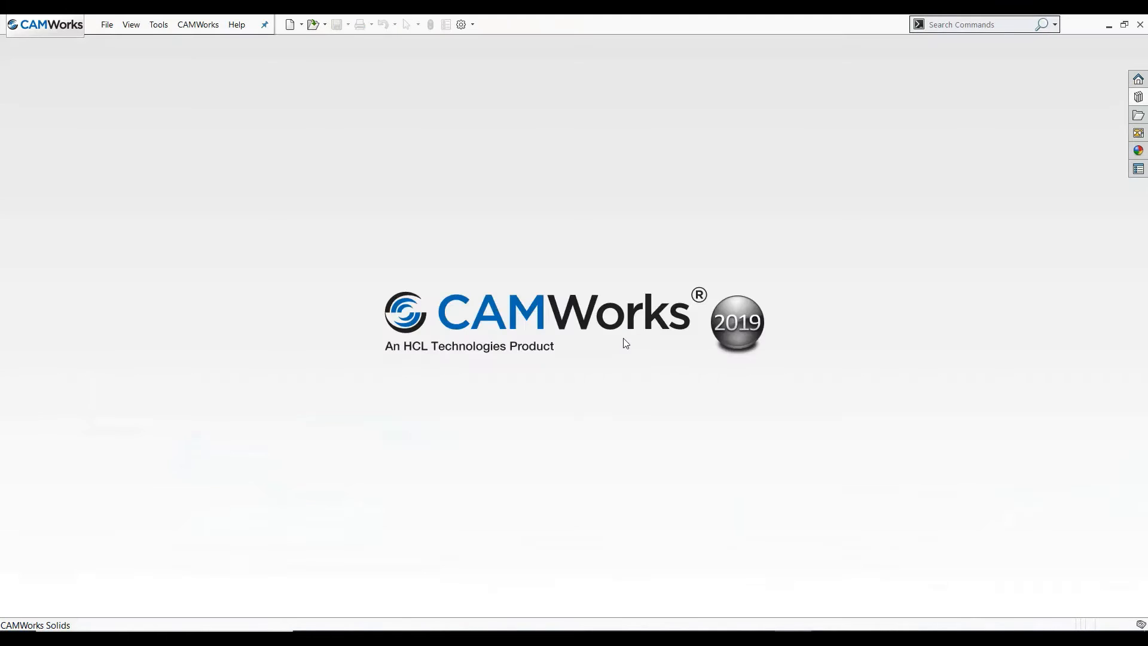
pyautogui.hotkey('ctrl', 'n')
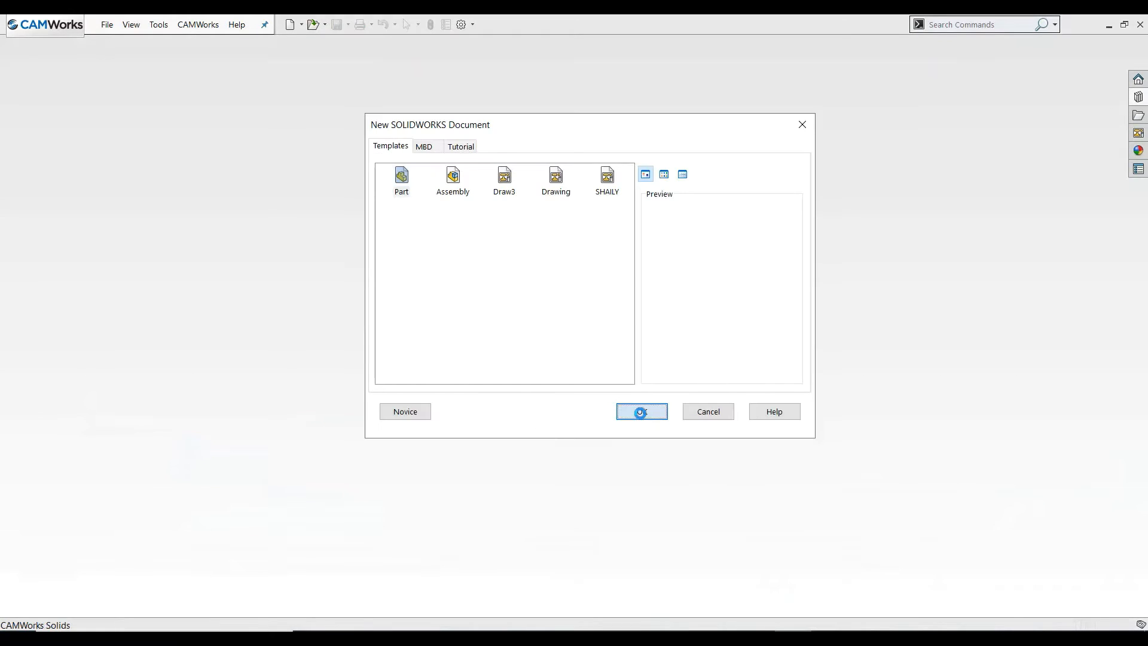
pyautogui.click(638, 413)
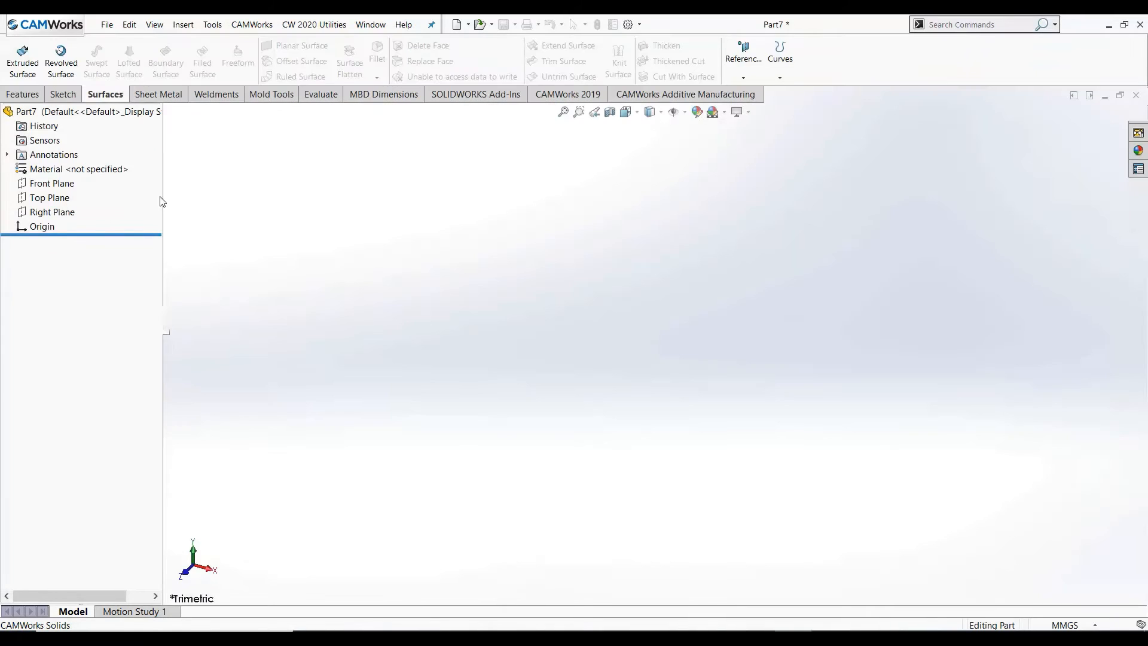
# Sketch a vertical line about 39 mm up from the origin on the Front Plane, add an outward-sloping line about 18 mm long, and exit.
pyautogui.click(76, 235)
pyautogui.click(100, 220)
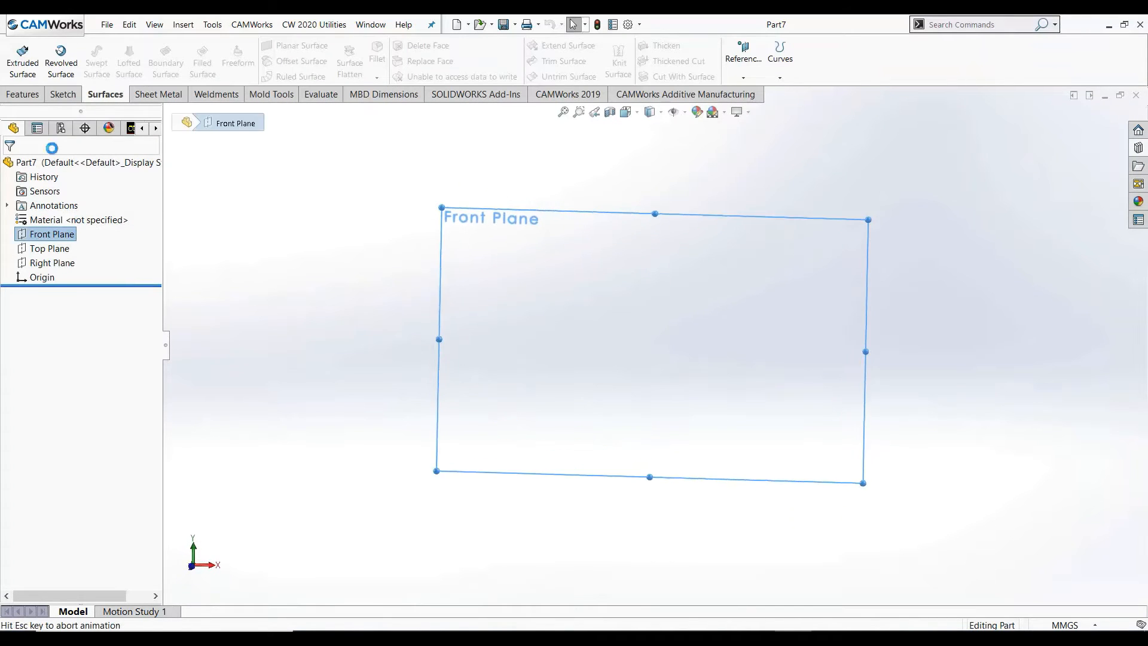
pyautogui.click(112, 45)
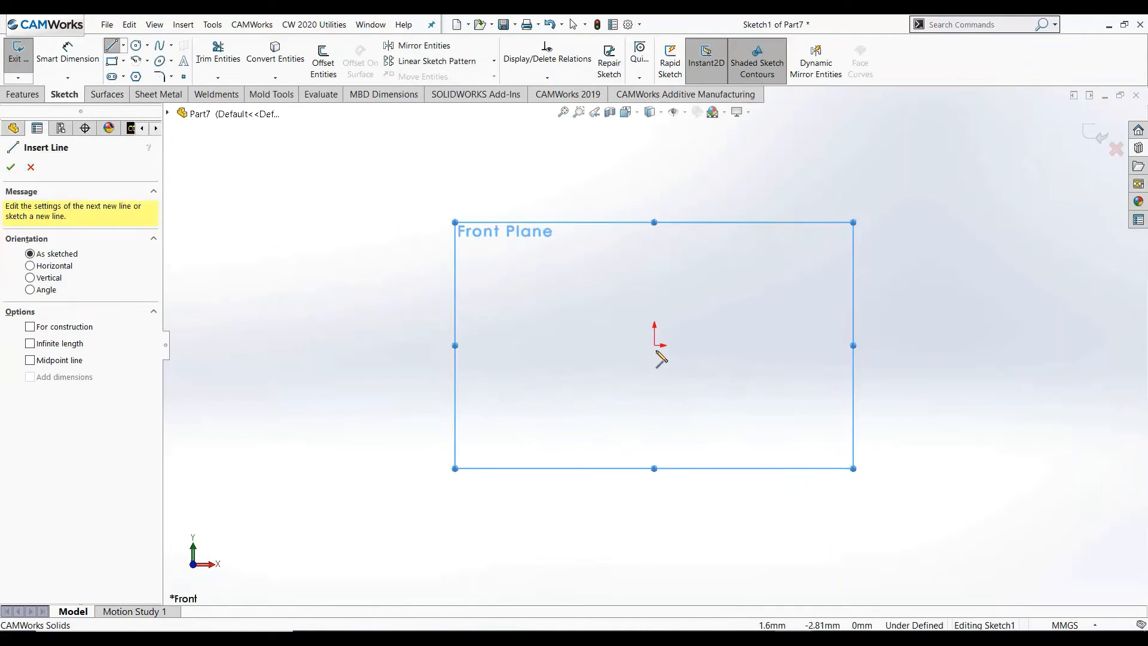
pyautogui.click(655, 346)
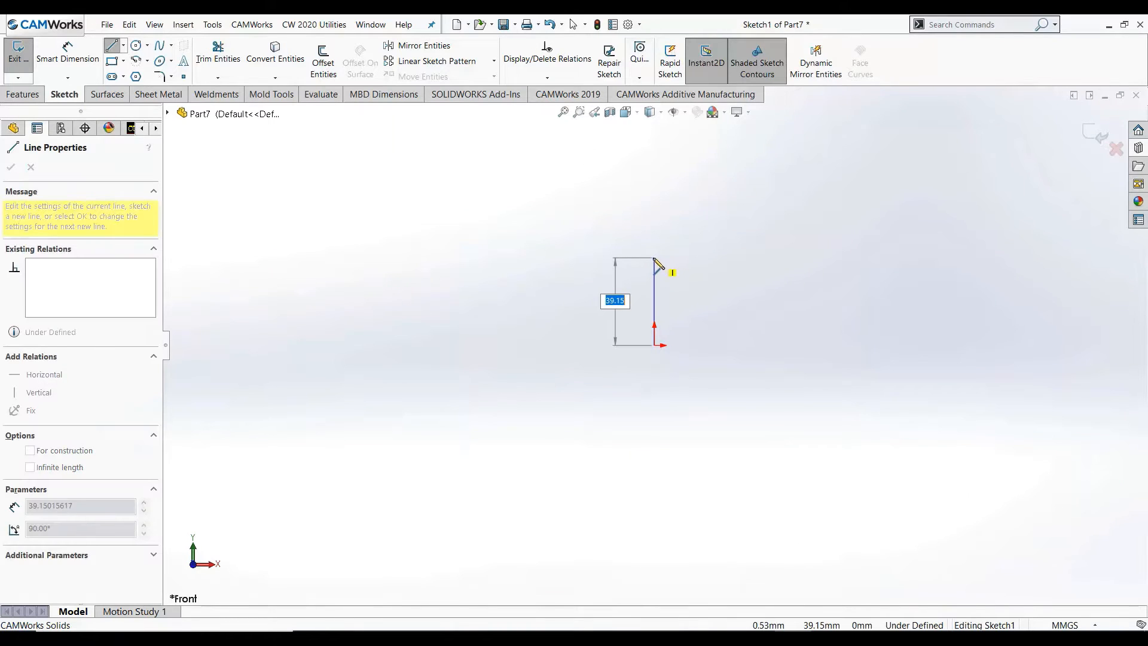
pyautogui.click(654, 257)
pyautogui.click(618, 240)
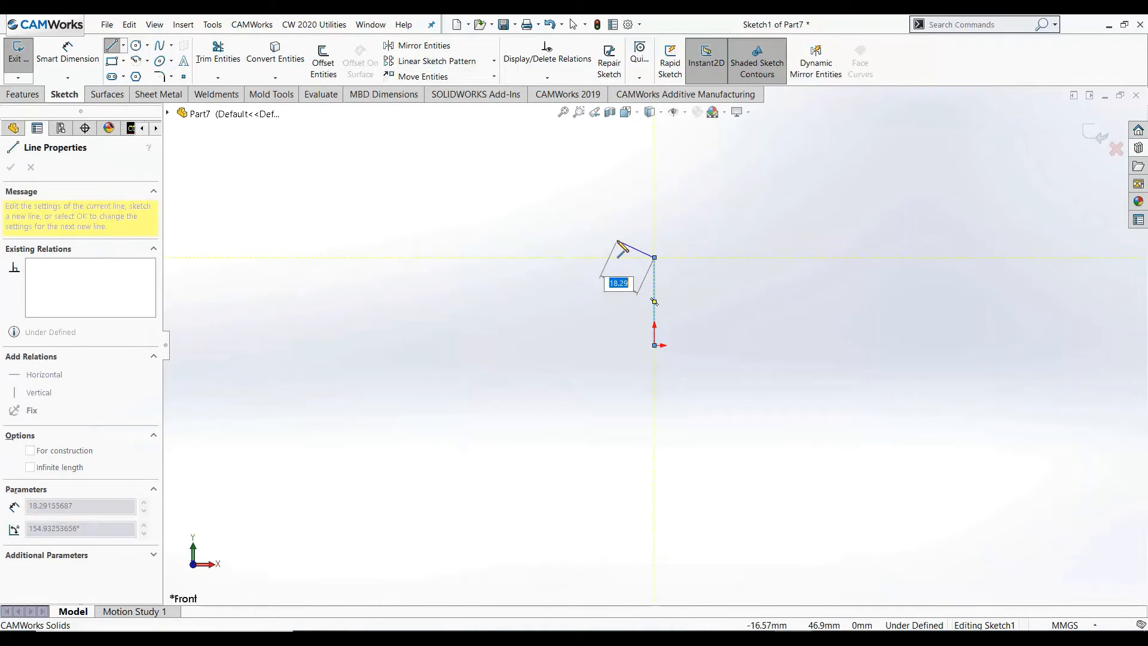
pyautogui.rightClick(718, 270)
pyautogui.click(726, 274)
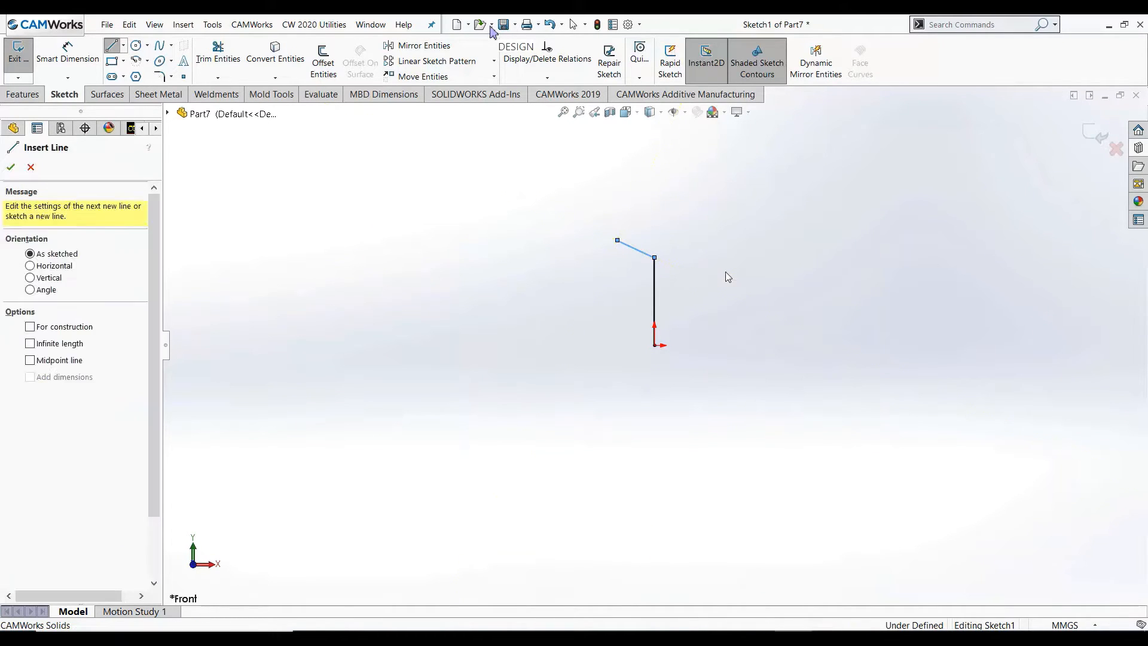
pyautogui.click(1094, 133)
# Sketch an open four-line rectangular path on the Top Plane, about 21 mm down from the origin, 36 mm across, up and back, and exit.
pyautogui.click(50, 248)
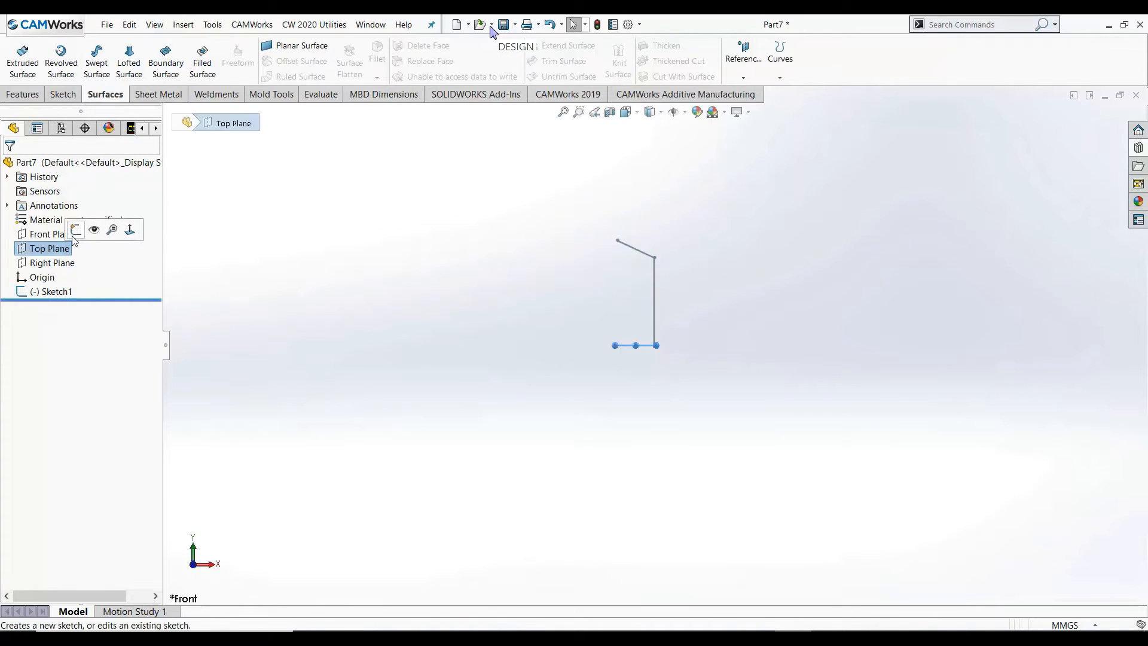
pyautogui.click(74, 231)
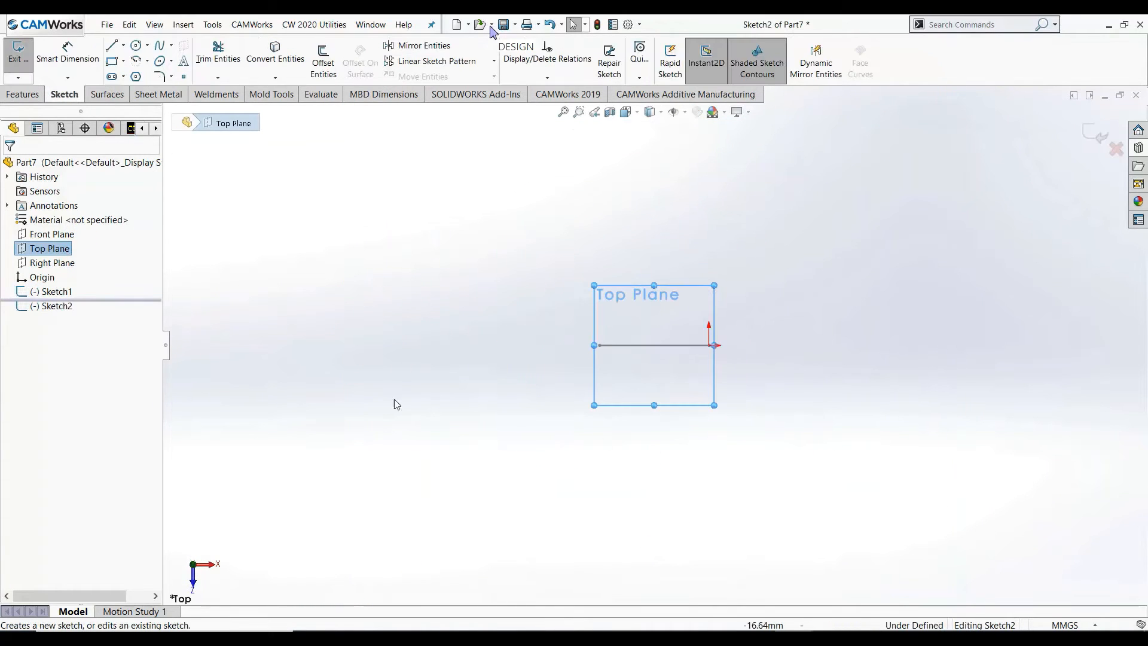
pyautogui.click(111, 46)
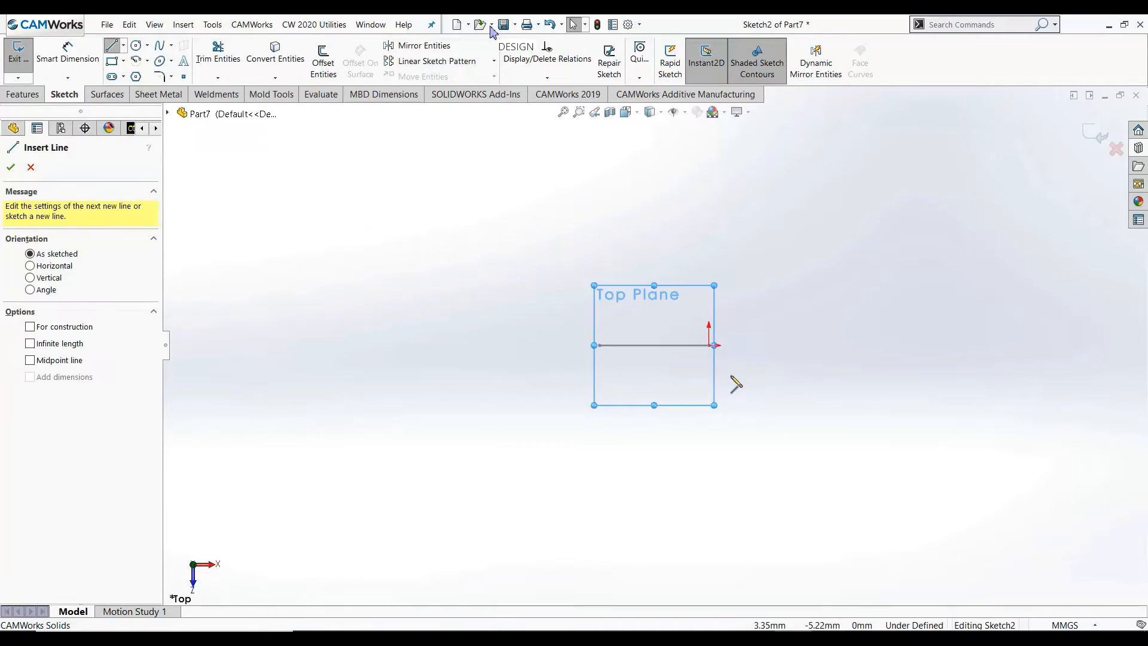
pyautogui.click(714, 345)
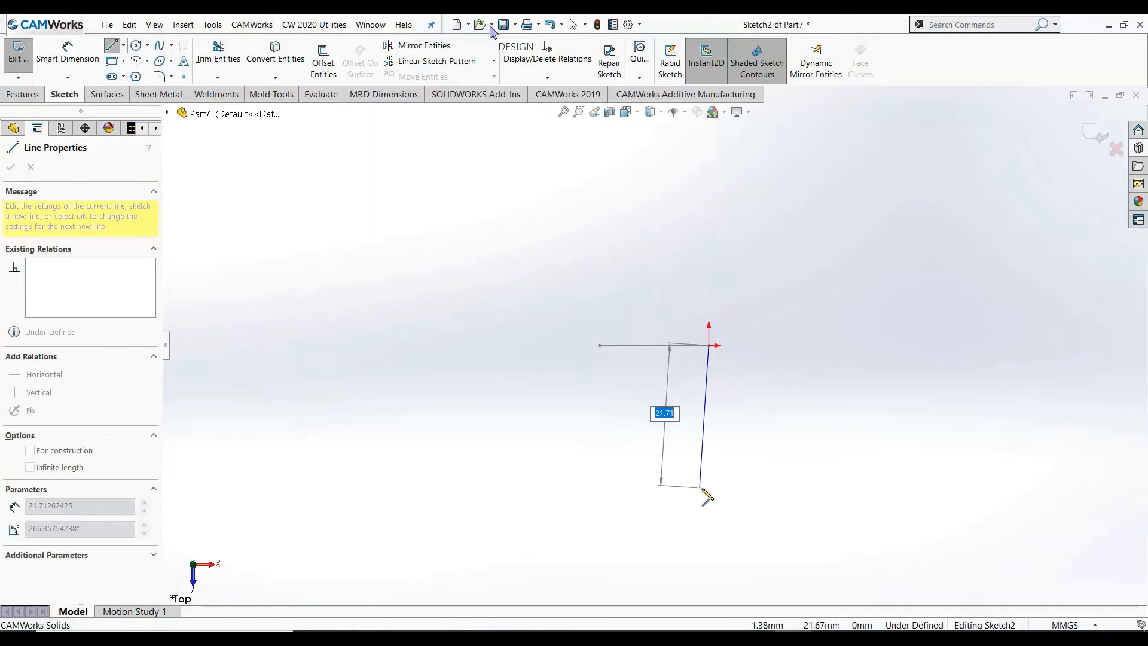
pyautogui.click(709, 487)
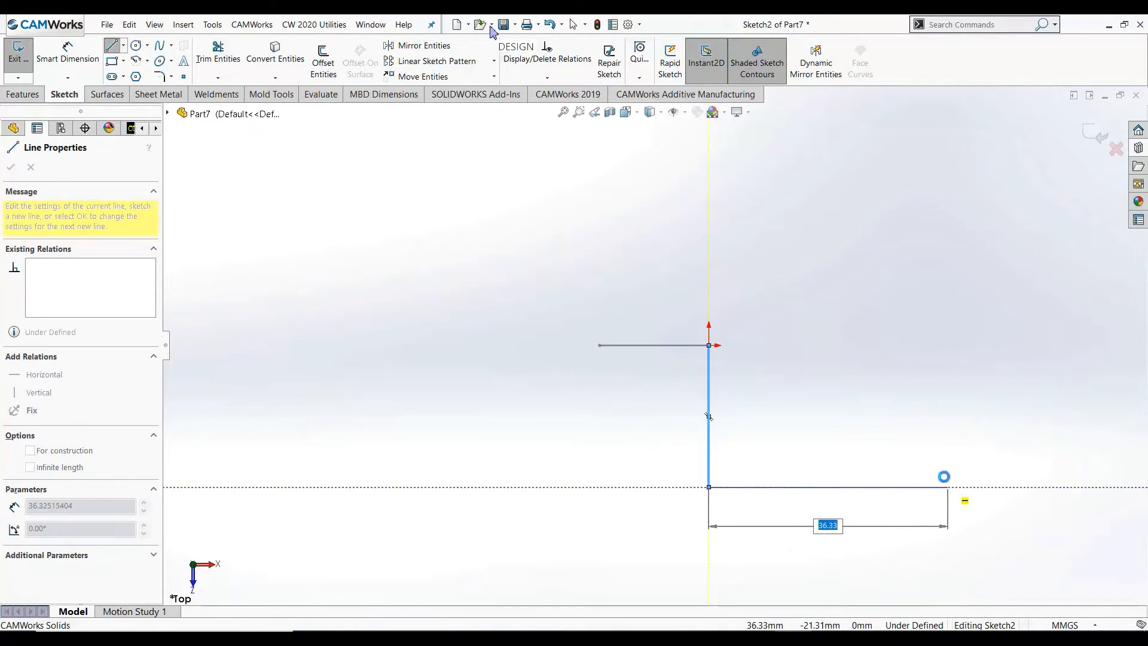
pyautogui.click(948, 487)
pyautogui.click(947, 239)
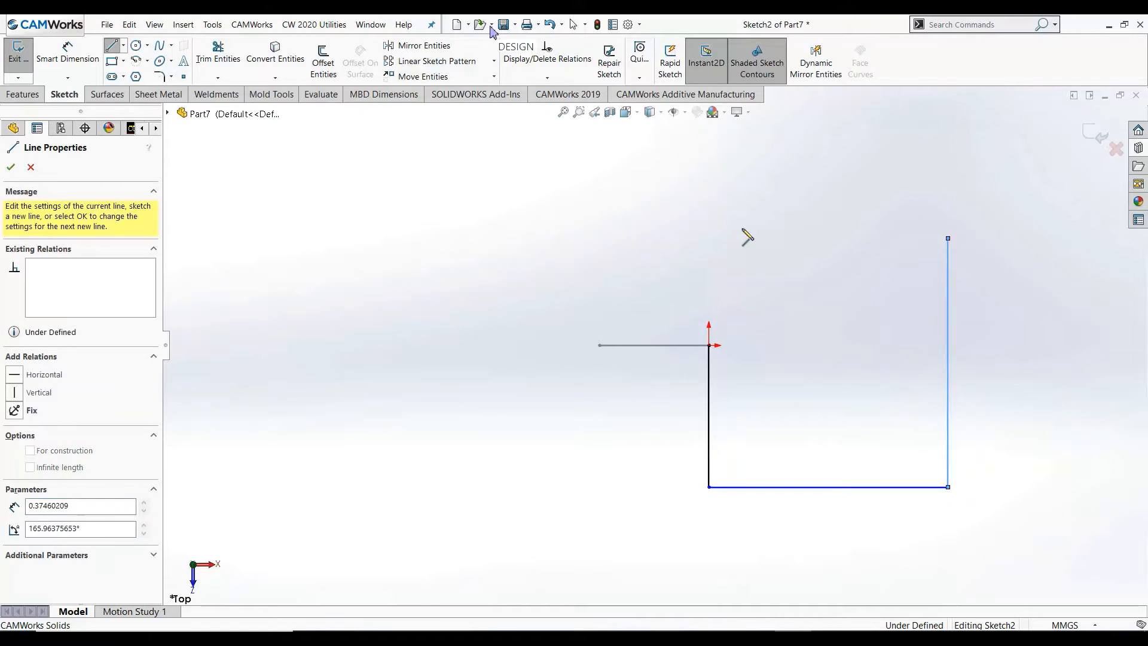
pyautogui.rightClick(670, 238)
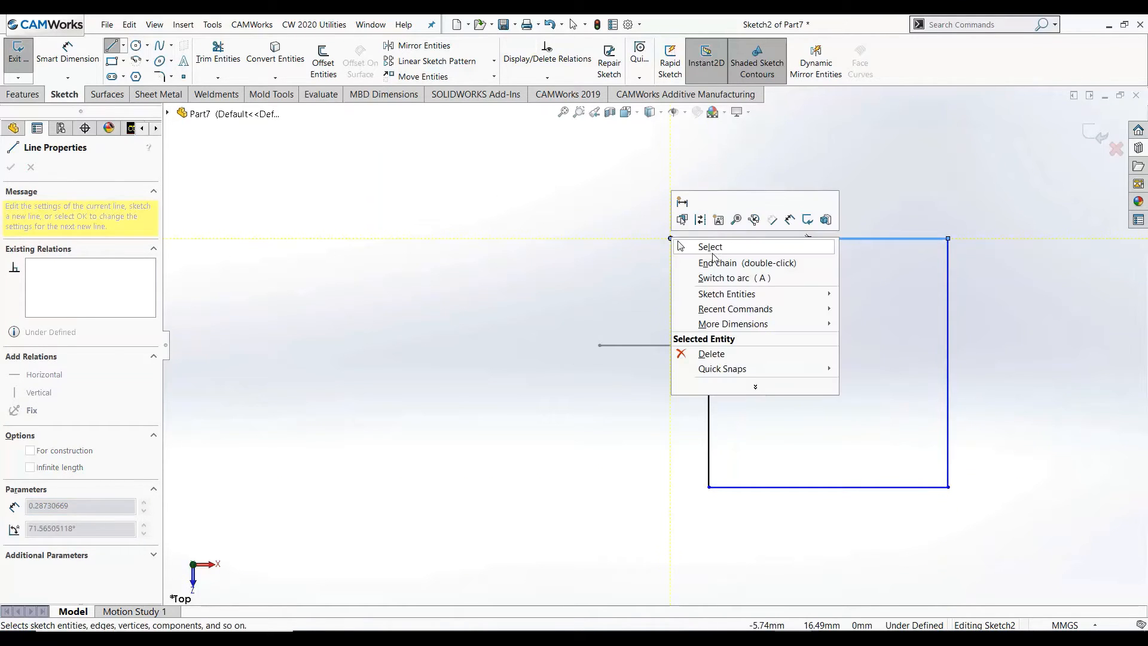
pyautogui.click(713, 245)
pyautogui.click(1096, 136)
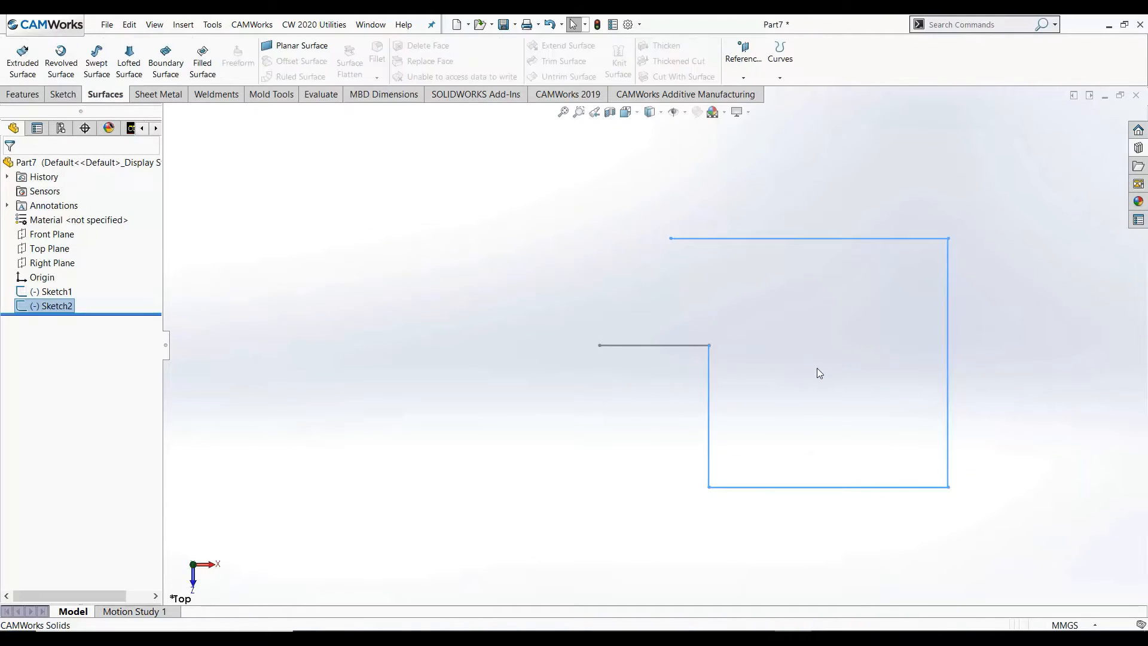
# Create a swept surface using the Front Plane sketch as profile and the open Top Plane sketch as path.
pyautogui.moveTo(817, 365)
pyautogui.mouseDown(button='middle')
pyautogui.moveTo(816, 376)
pyautogui.moveTo(832, 336)
pyautogui.moveTo(797, 239)
pyautogui.moveTo(813, 481)
pyautogui.mouseUp(button='middle')
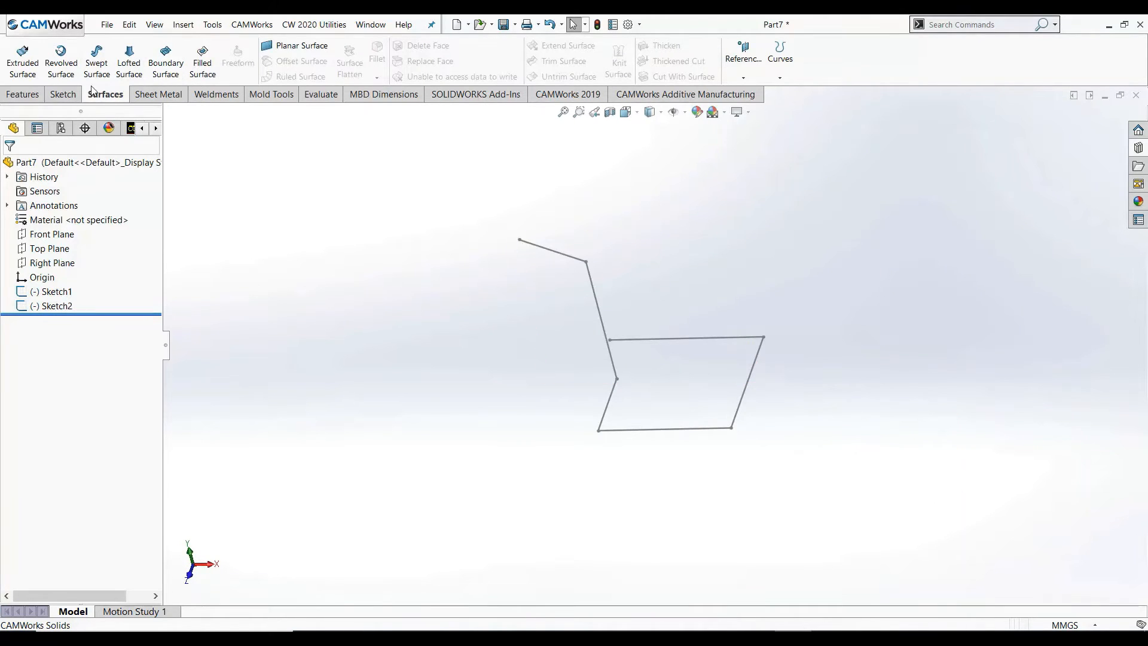
pyautogui.click(592, 277)
pyautogui.click(615, 395)
pyautogui.moveTo(550, 449)
pyautogui.mouseDown(button='middle')
pyautogui.moveTo(565, 426)
pyautogui.moveTo(646, 389)
pyautogui.moveTo(682, 427)
pyautogui.moveTo(592, 377)
pyautogui.mouseUp(button='middle')
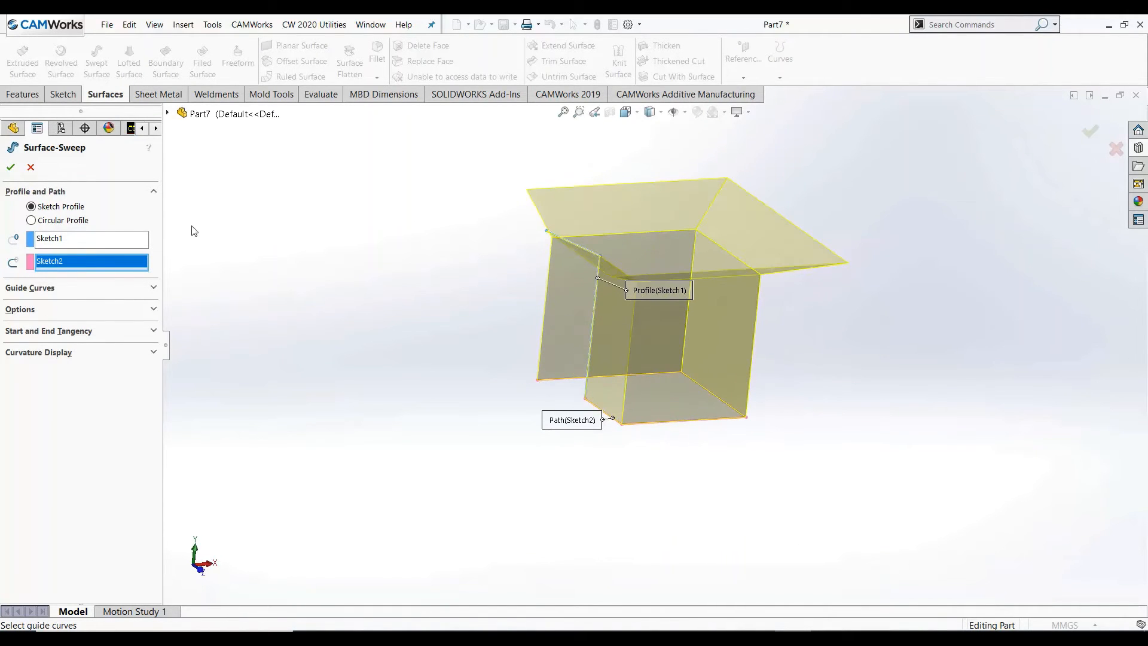
pyautogui.click(10, 167)
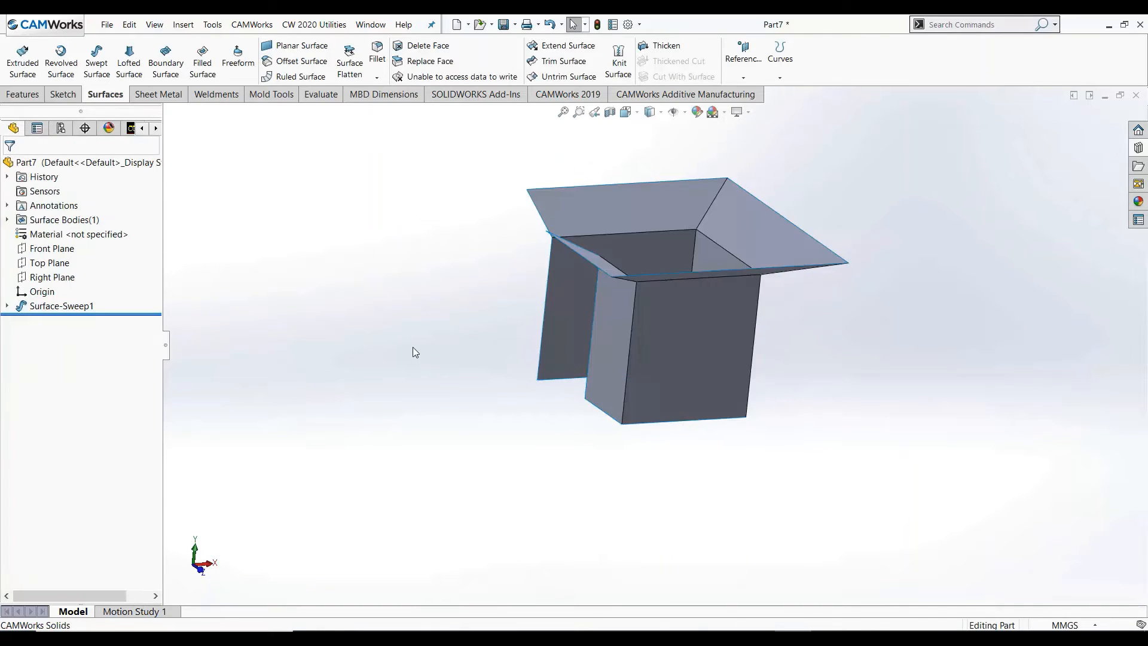
# Start an Extend Surface on the short wall's open vertical edge with a distance of 25 mm.
pyautogui.moveTo(413, 347); pyautogui.dragTo(454, 381, button='middle')
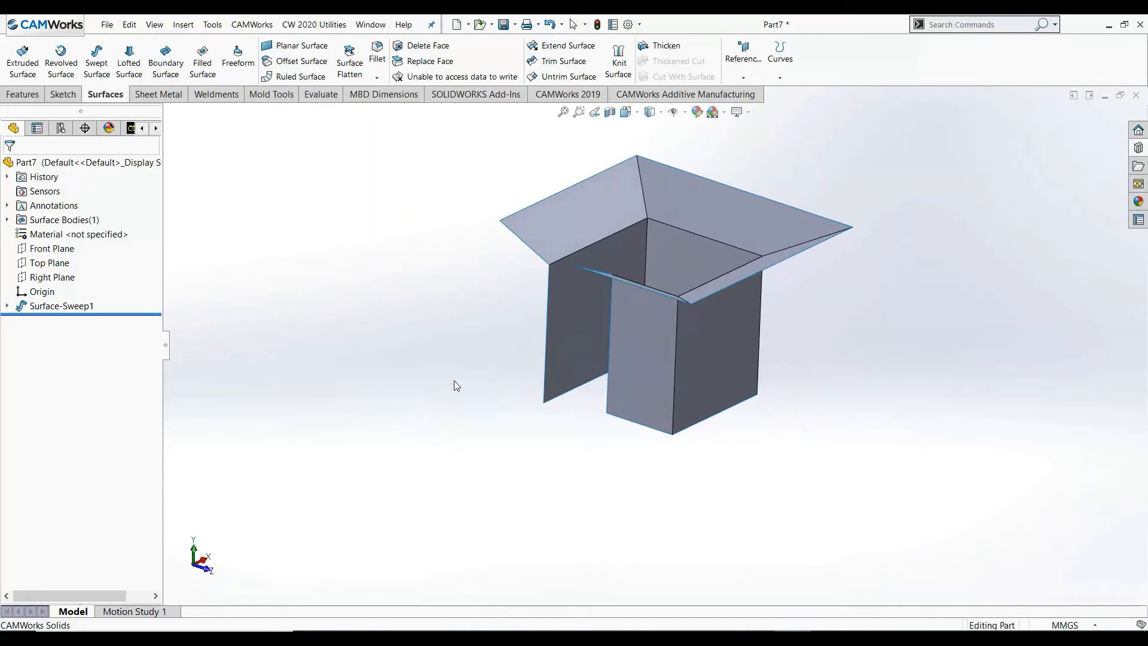
pyautogui.scroll(-3, 638, 314)
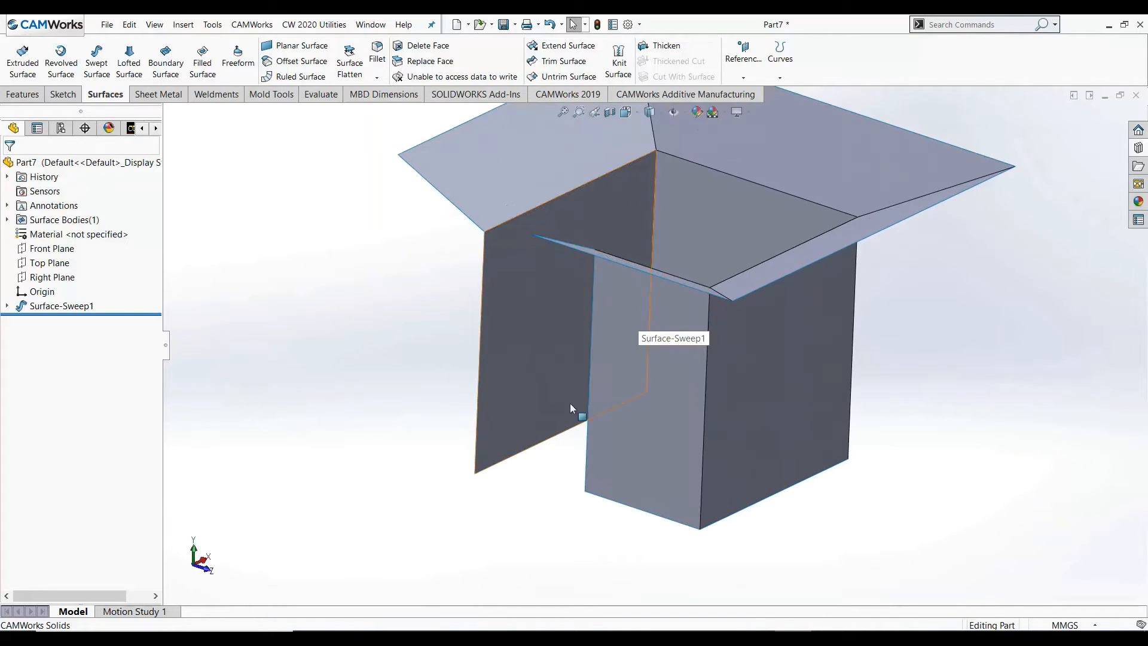
pyautogui.click(591, 401)
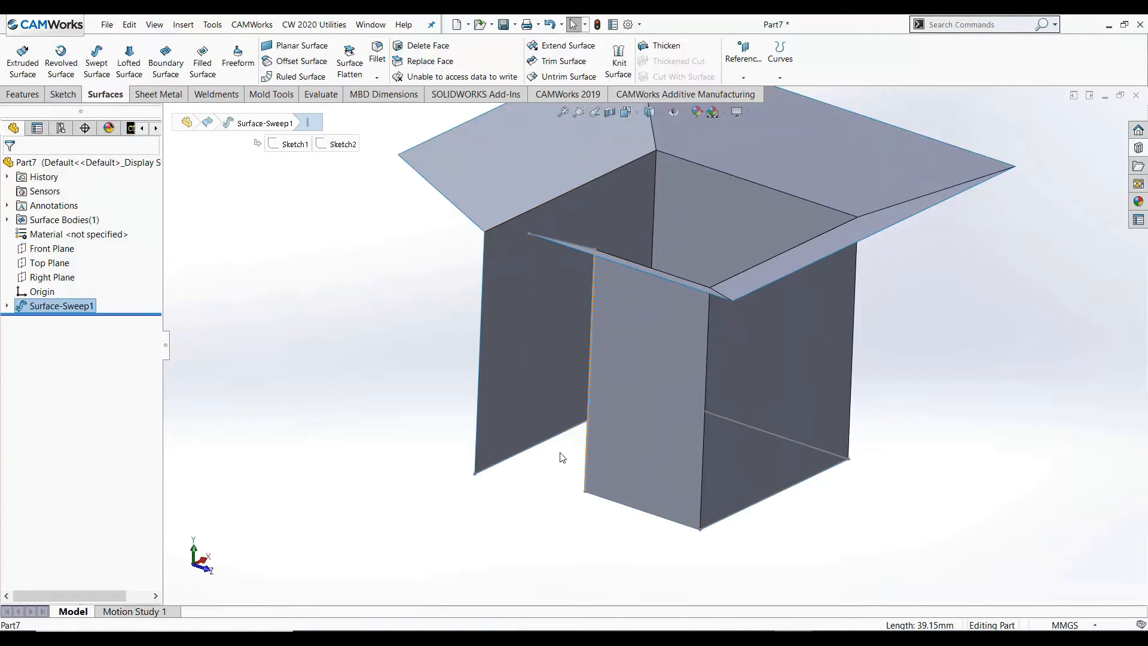
pyautogui.moveTo(560, 455); pyautogui.dragTo(621, 468, button='middle')
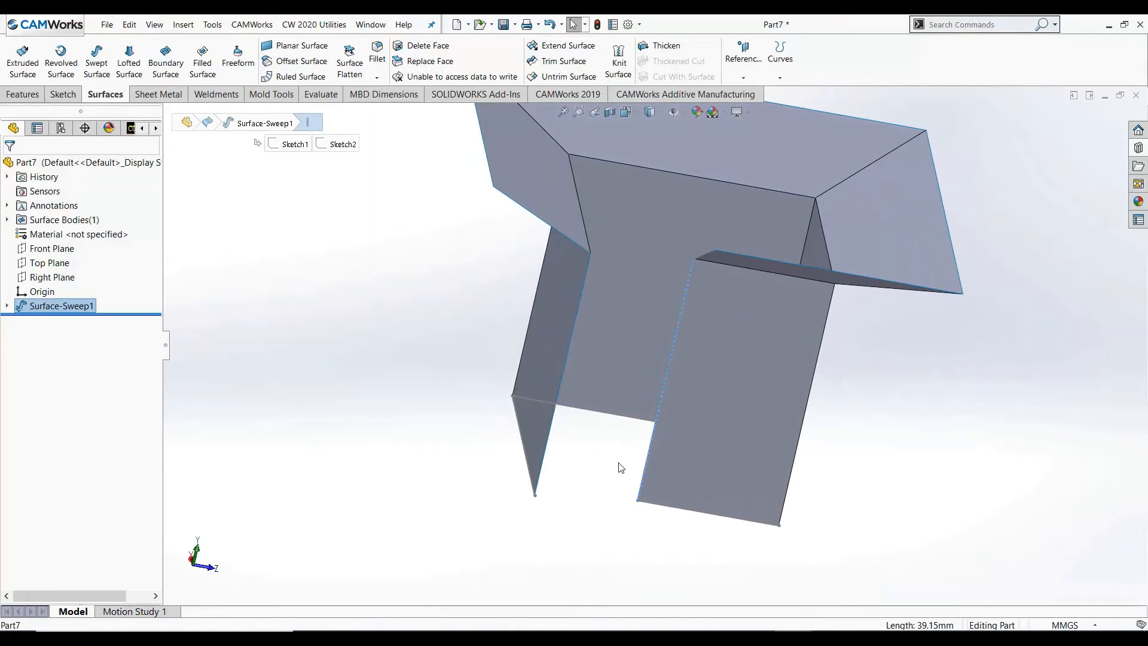
pyautogui.click(591, 497)
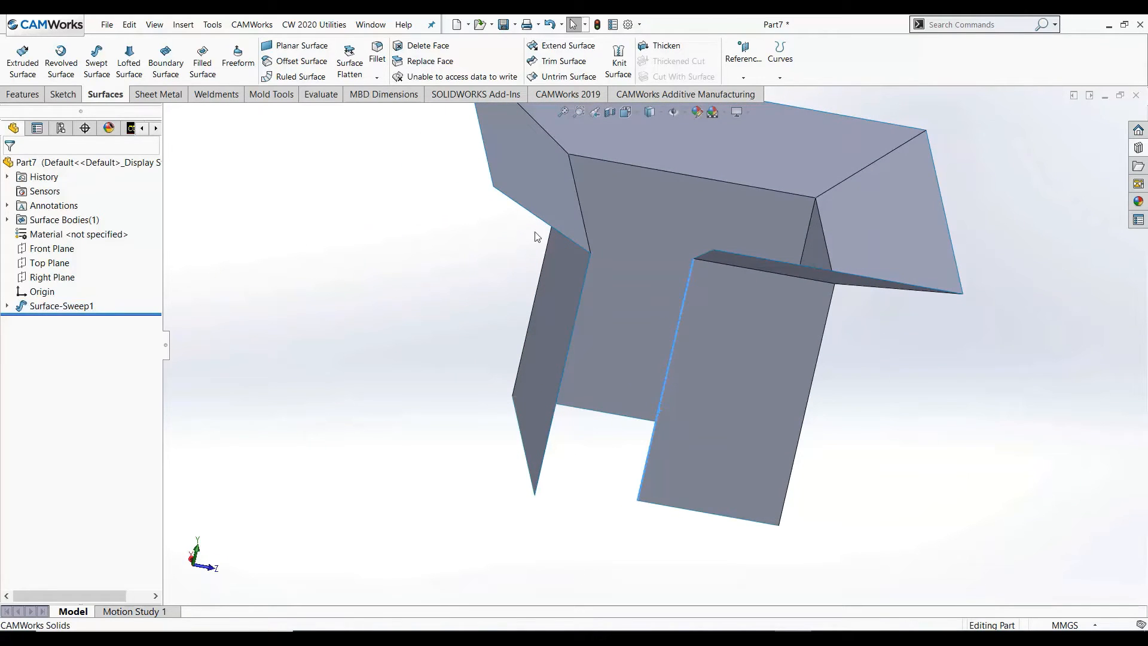
pyautogui.click(566, 47)
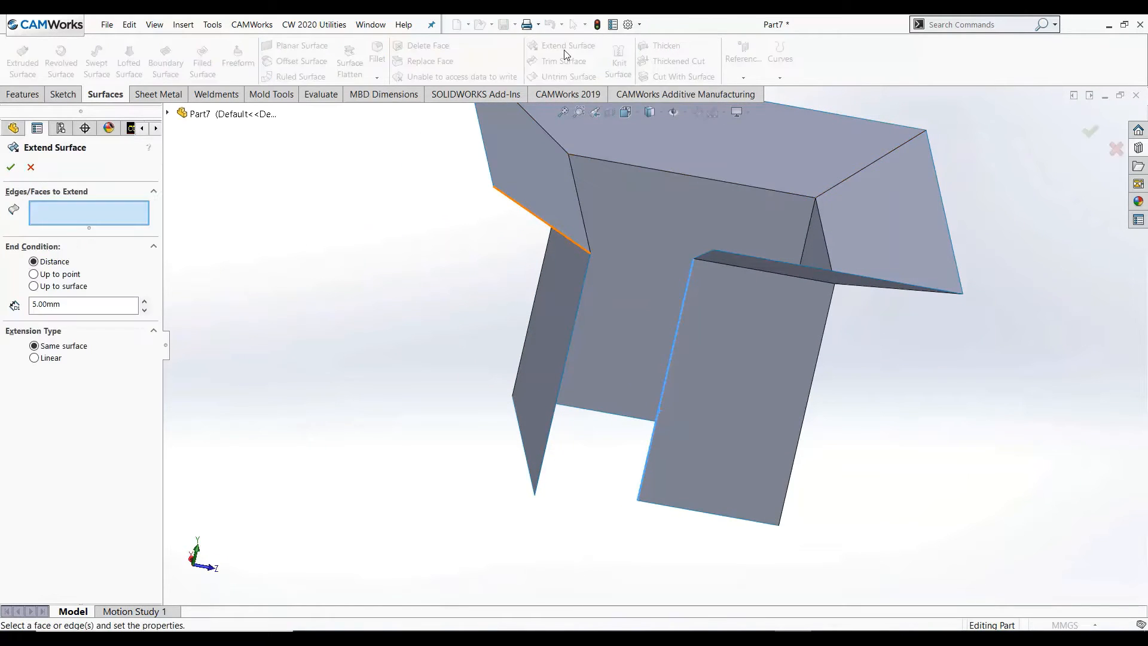
pyautogui.click(686, 300)
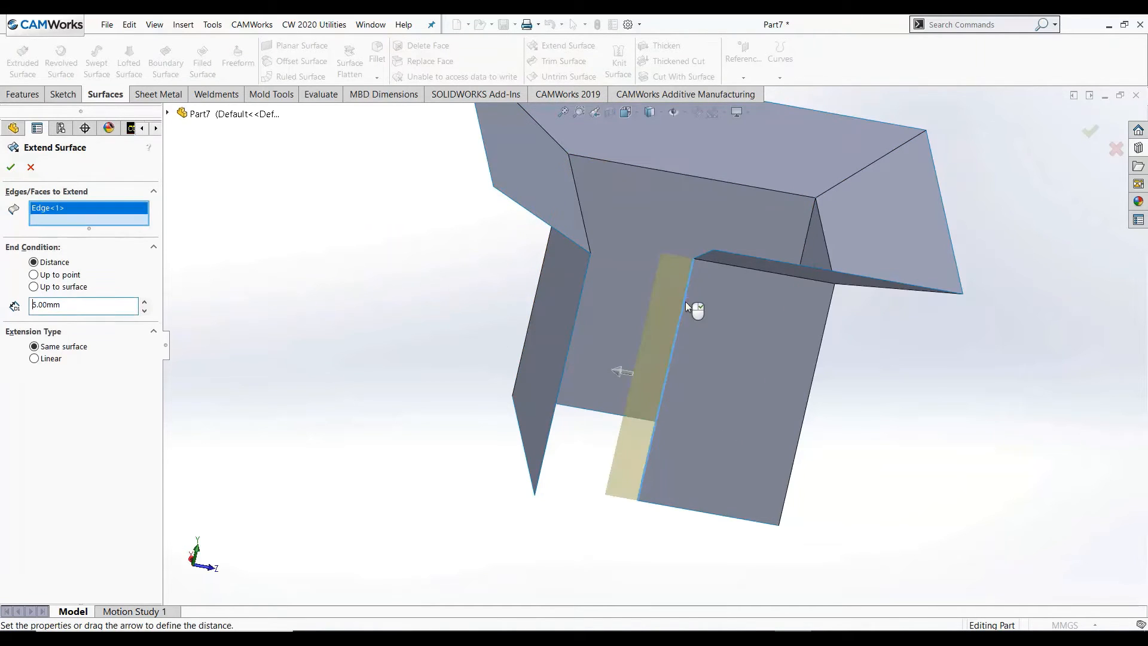
pyautogui.click(145, 302)
pyautogui.click(145, 302)
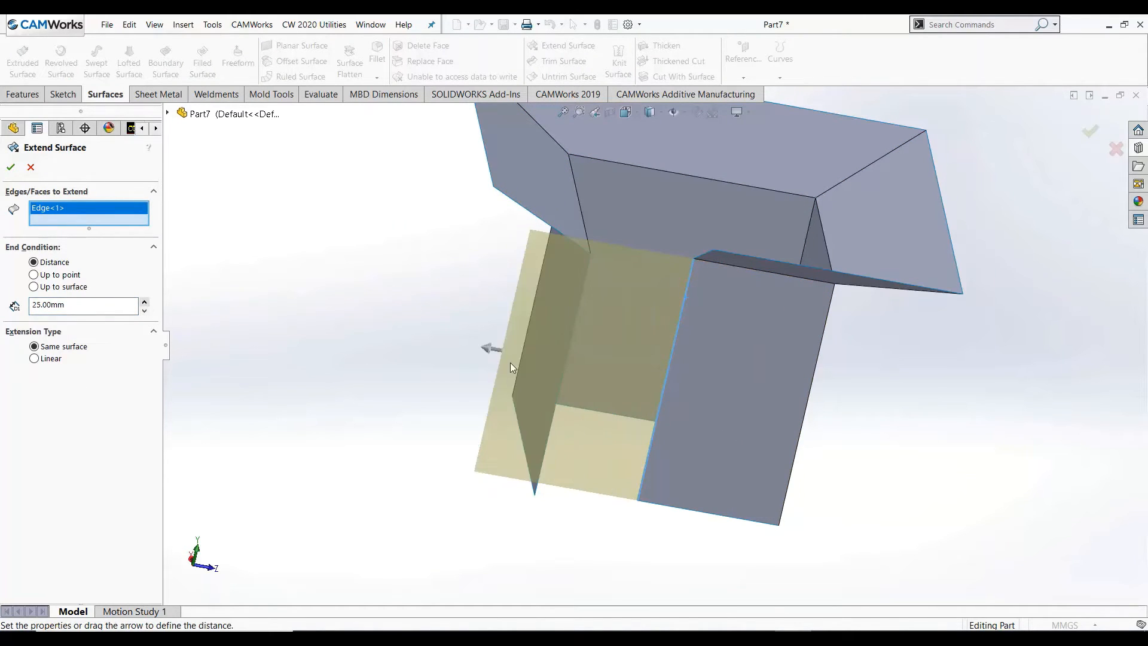
# Add the adjoining sloped flange's open edge to the extension and create the extended surface.
pyautogui.moveTo(510, 363); pyautogui.dragTo(867, 465, button='middle')
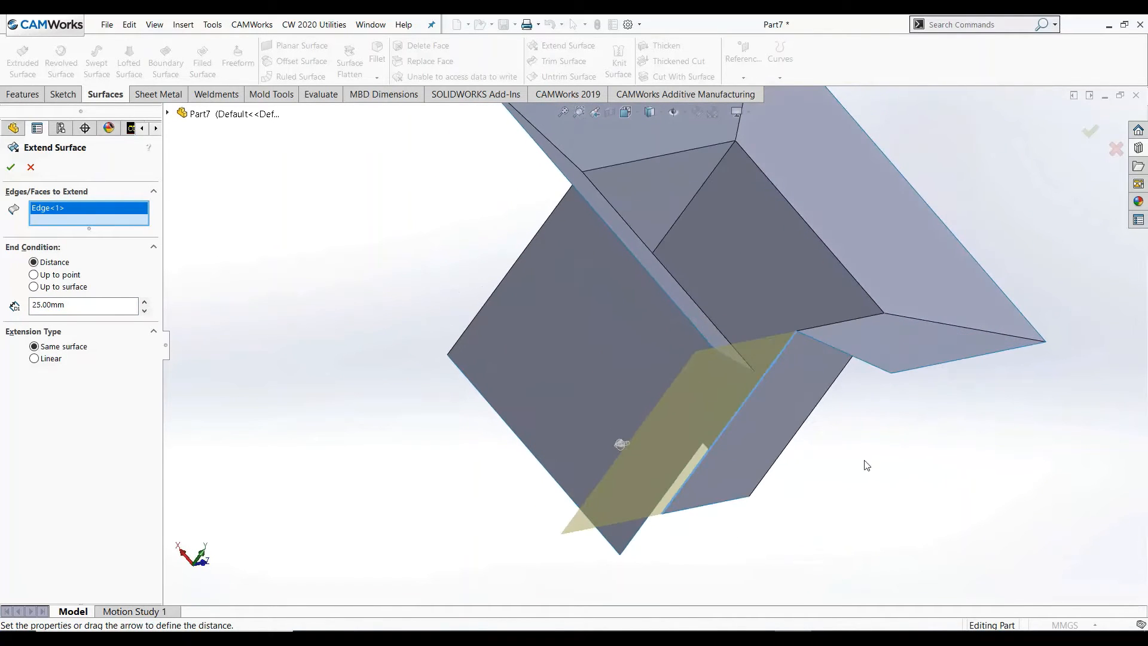
pyautogui.click(885, 377)
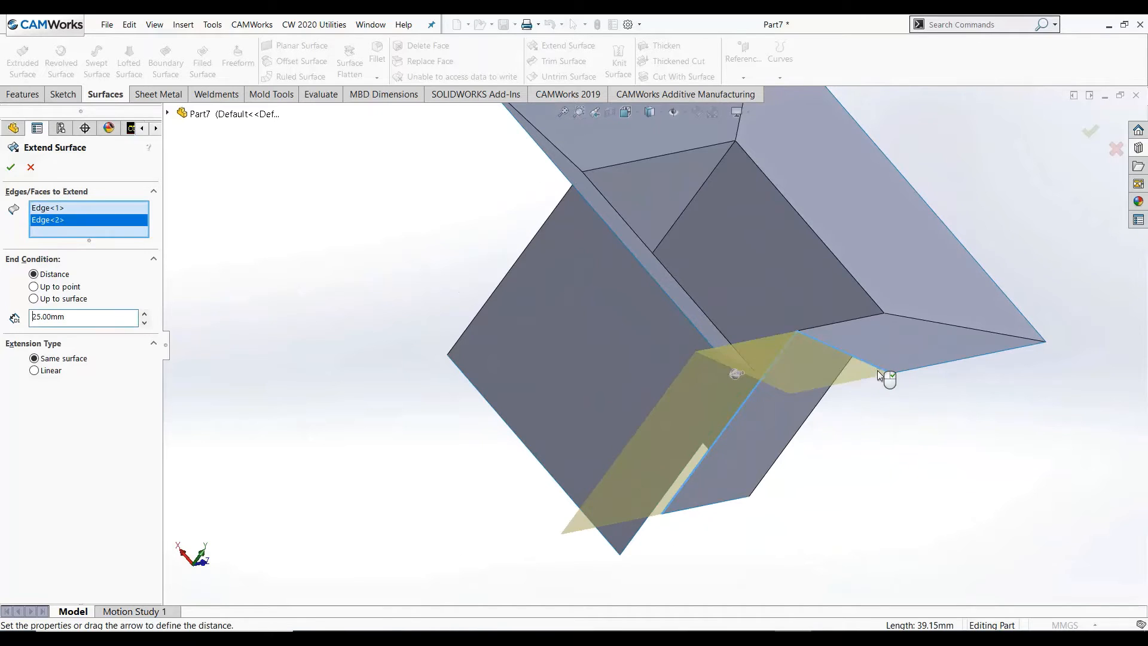
pyautogui.moveTo(781, 423); pyautogui.dragTo(711, 428, button='middle')
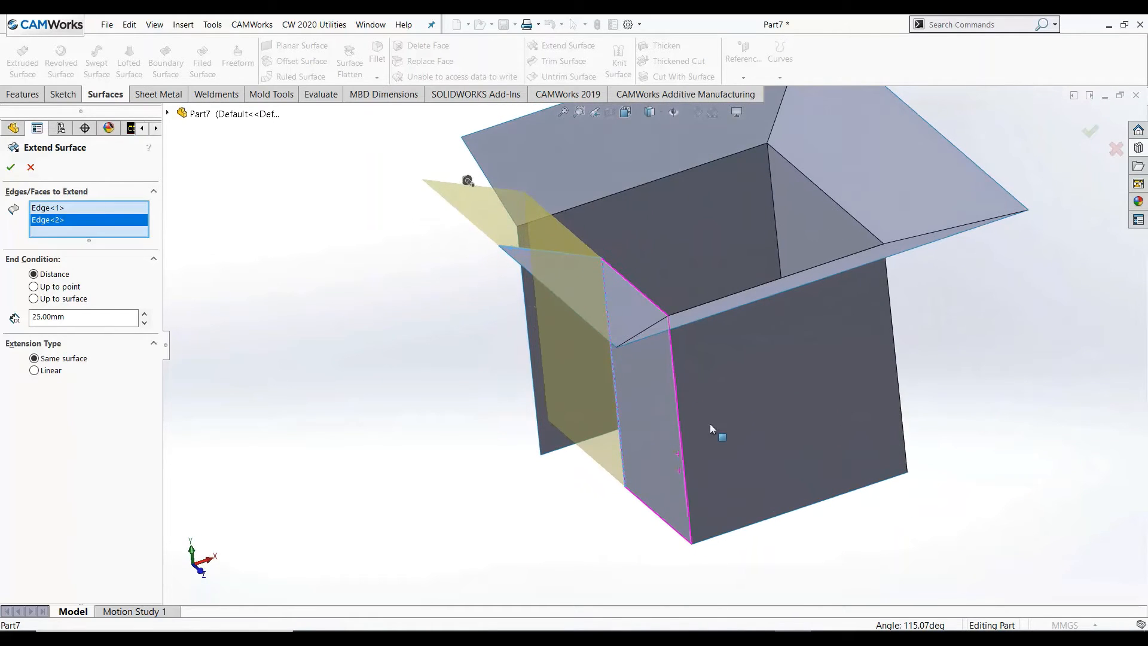
pyautogui.click(11, 168)
# Examine the extended wall and flange where they cross the neighbouring wall at the box's open corner.
pyautogui.moveTo(491, 326); pyautogui.dragTo(631, 341, button='middle')
pyautogui.click(494, 313)
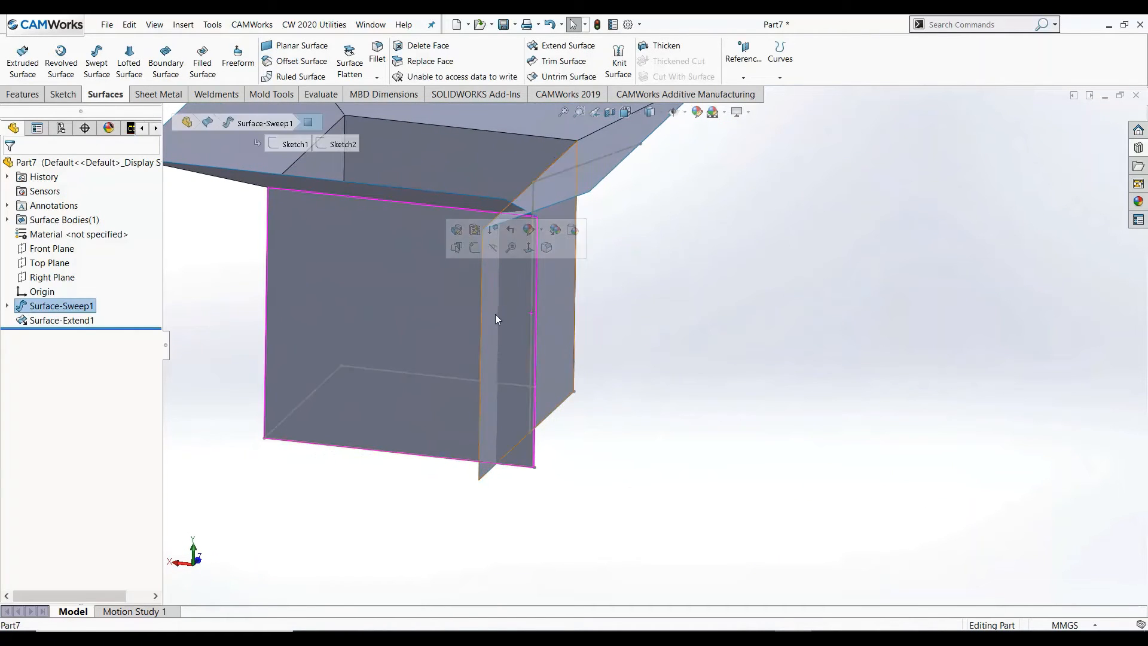
pyautogui.moveTo(529, 358); pyautogui.dragTo(424, 340, button='middle')
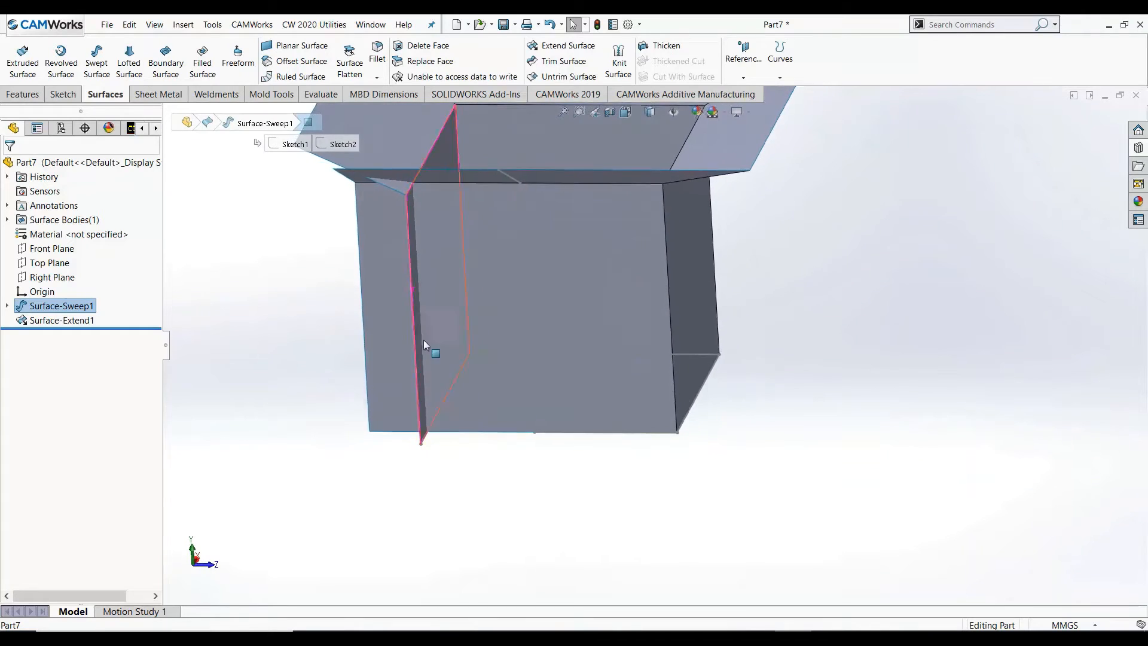
pyautogui.click(423, 340)
pyautogui.scroll(3, 430, 335)
pyautogui.scroll(-4, 517, 261)
pyautogui.click(397, 328)
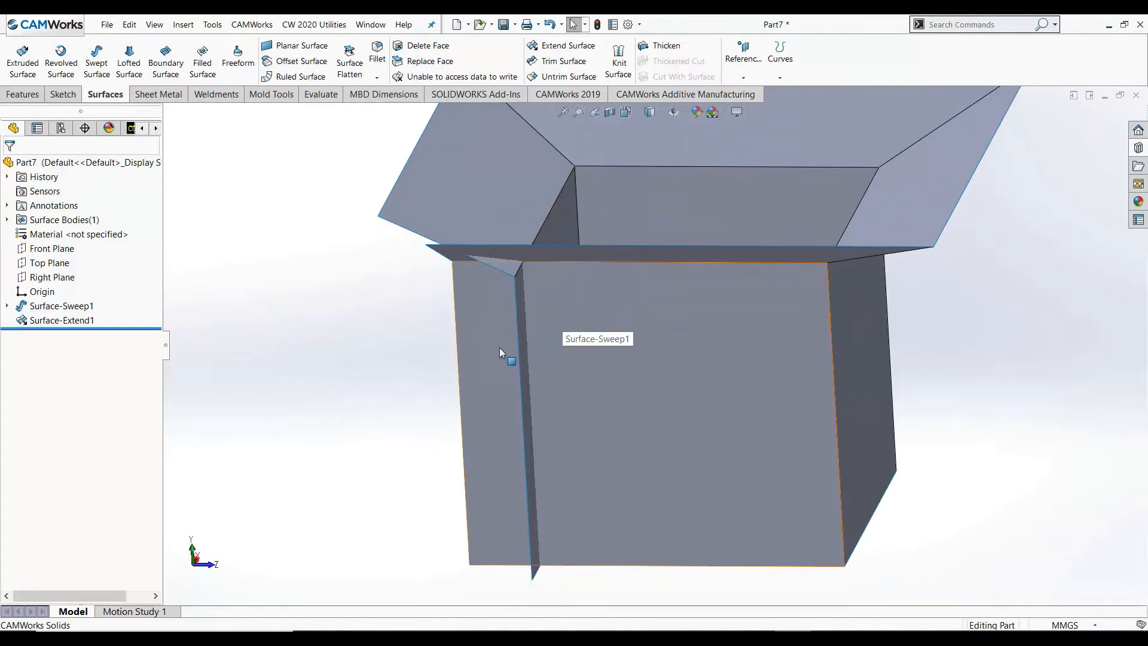
pyautogui.click(565, 62)
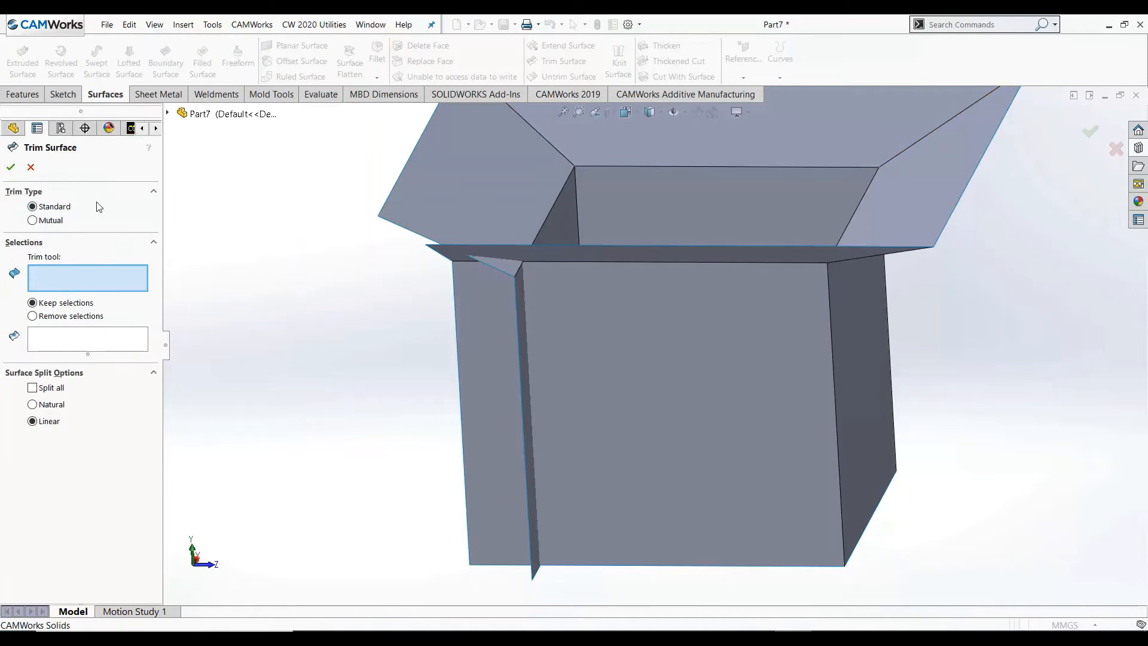
pyautogui.click(634, 372)
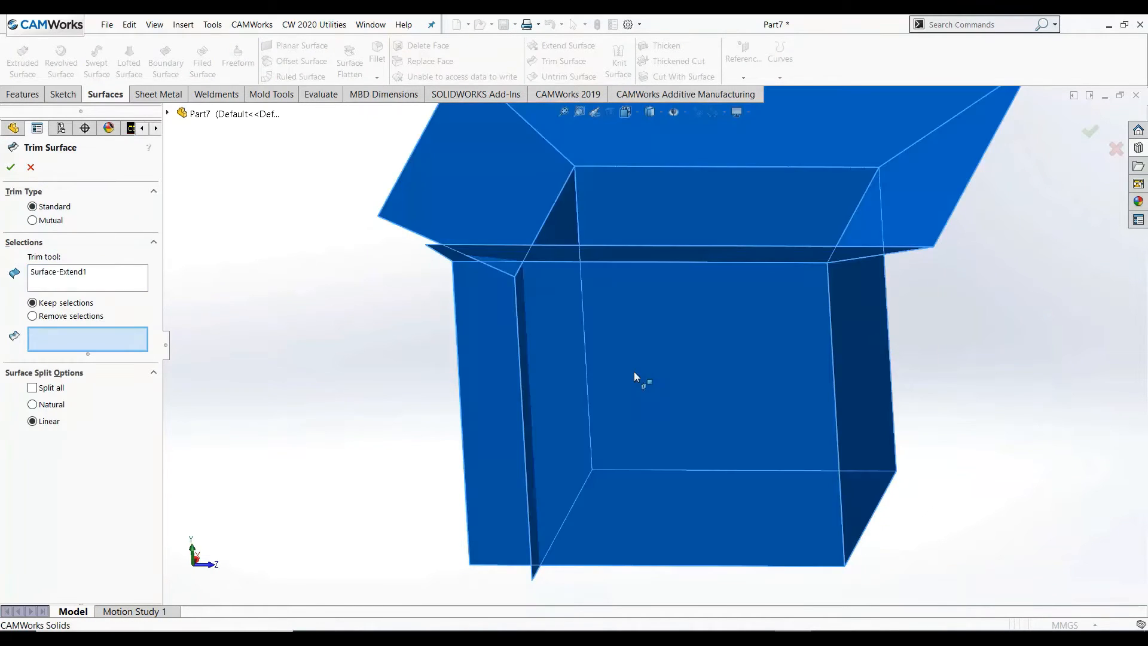
pyautogui.click(31, 168)
# Inspect the part's surface bodies by highlighting the listed body on the model.
pyautogui.click(7, 220)
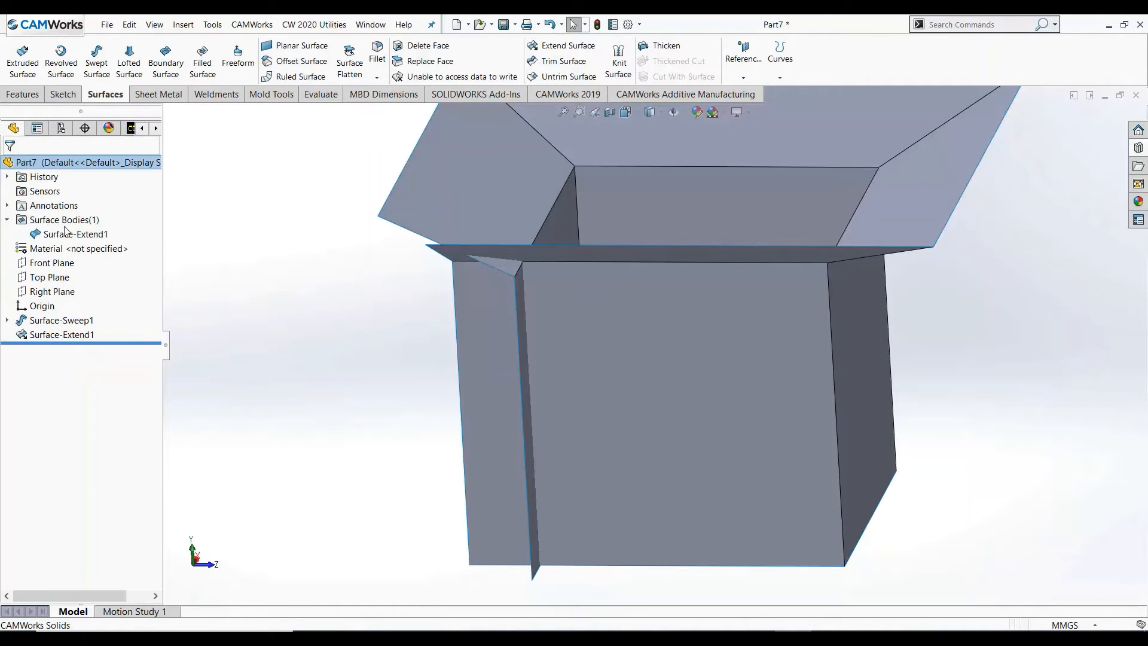
pyautogui.click(81, 235)
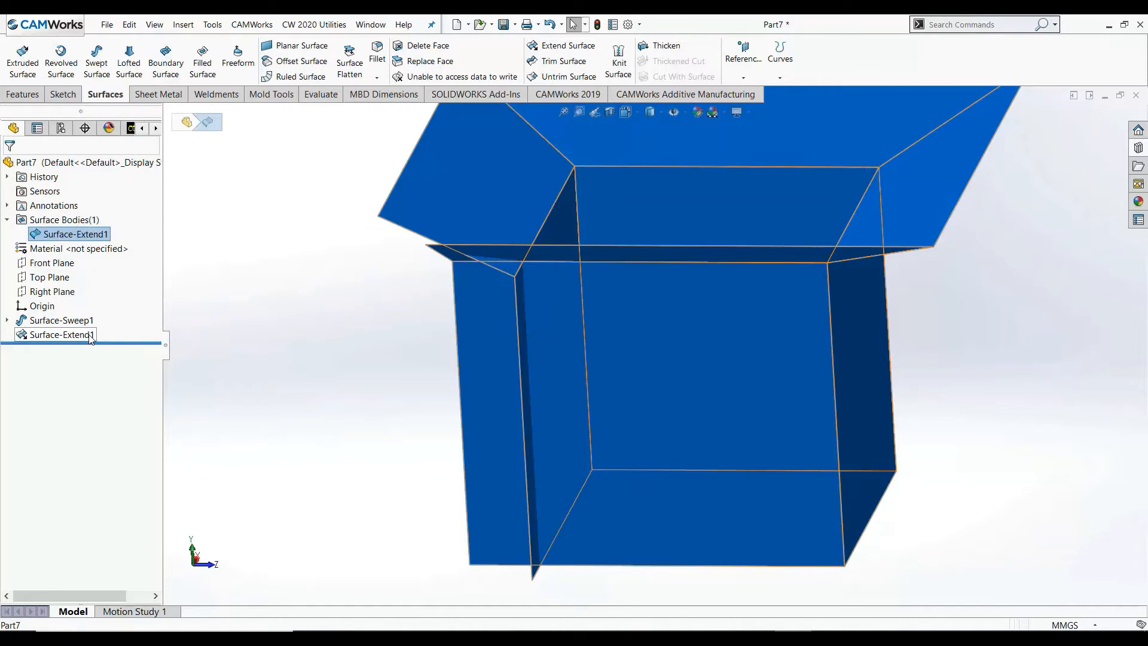
pyautogui.click(332, 330)
pyautogui.scroll(4, 556, 352)
pyautogui.moveTo(664, 356); pyautogui.dragTo(684, 368, button='middle')
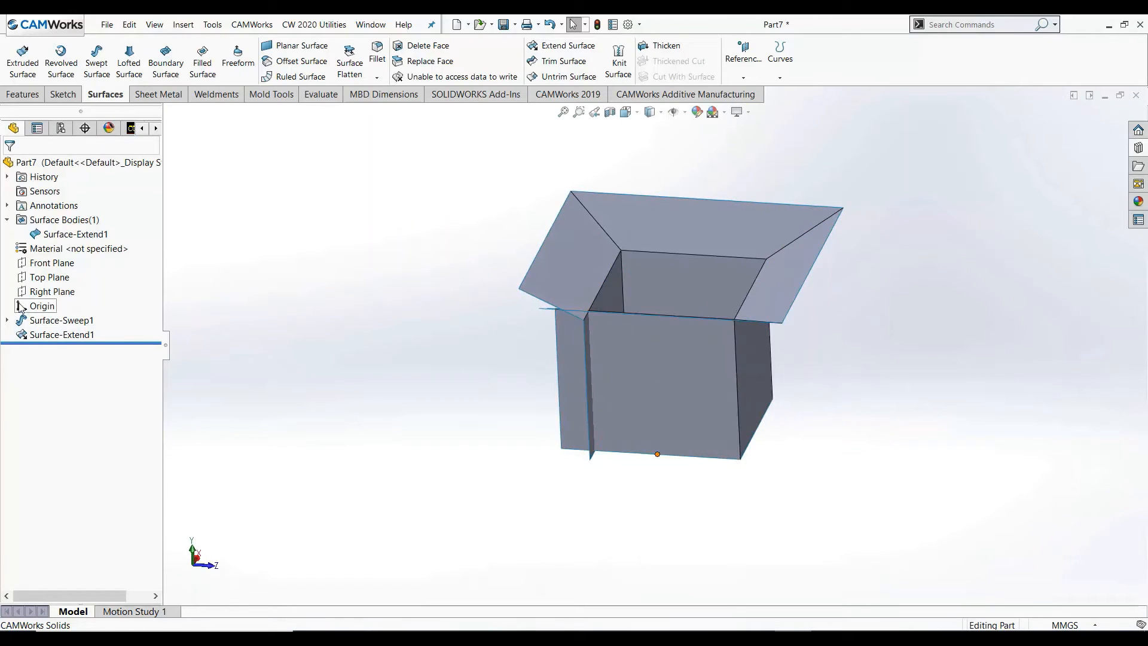
# Edit the Surface-Extend1 feature so both edges extend up to the adjoining wall's upper corner vertex instead of by distance.
pyautogui.click(58, 335)
pyautogui.click(63, 321)
pyautogui.click(63, 297)
pyautogui.scroll(-2, 656, 362)
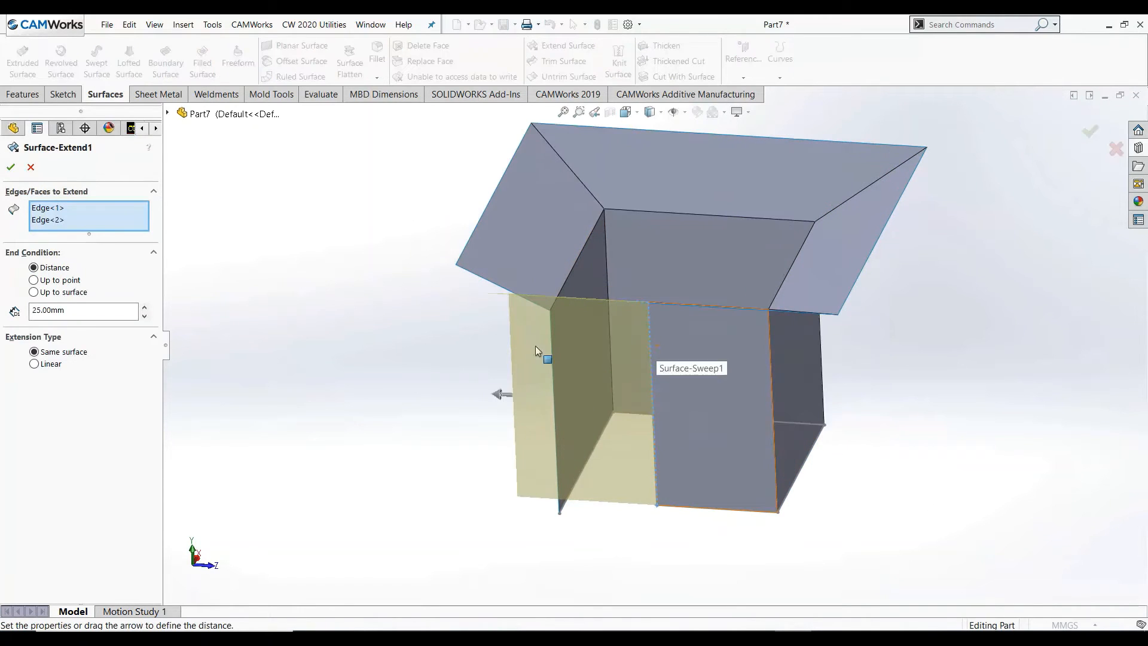
pyautogui.click(58, 281)
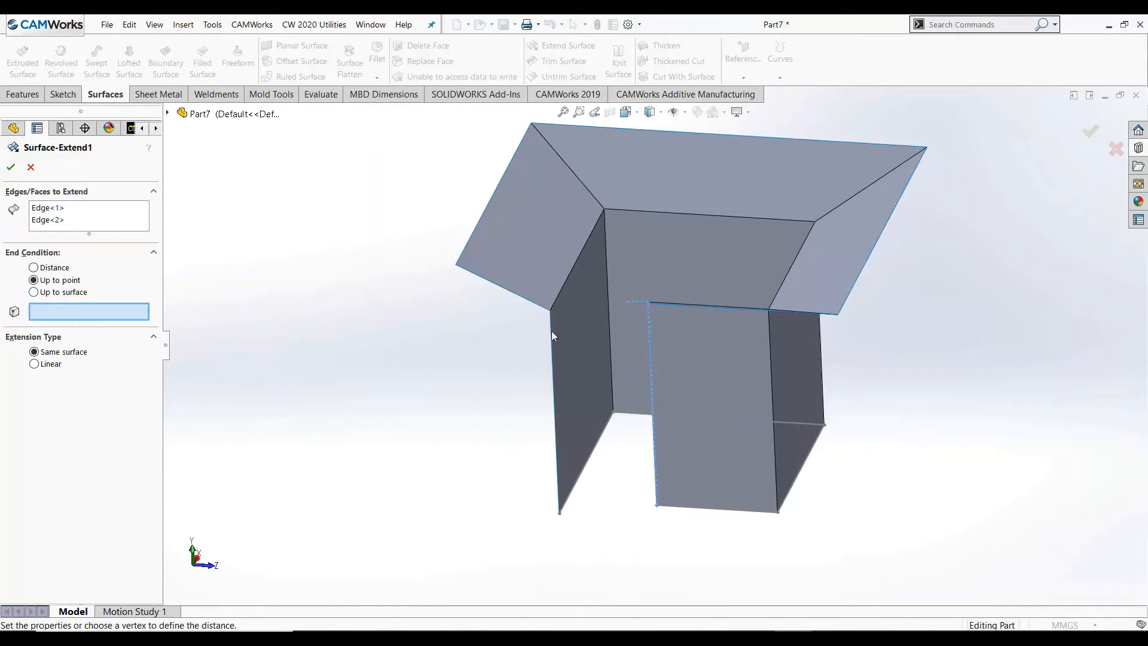
pyautogui.click(551, 310)
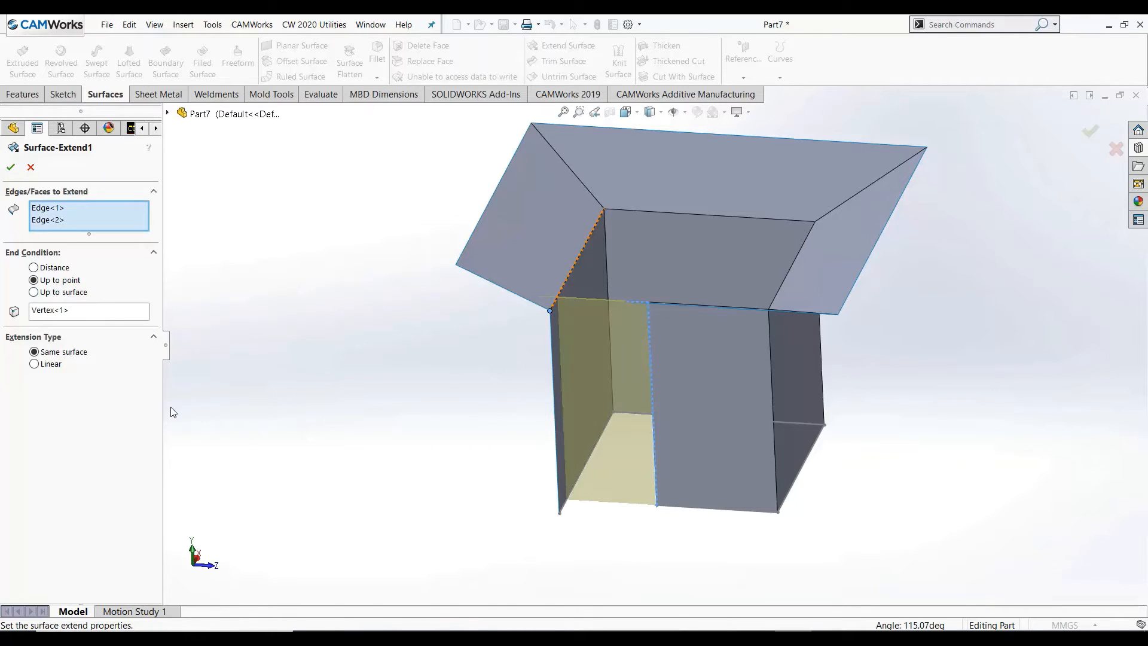
pyautogui.moveTo(171, 407); pyautogui.dragTo(371, 353, button='middle')
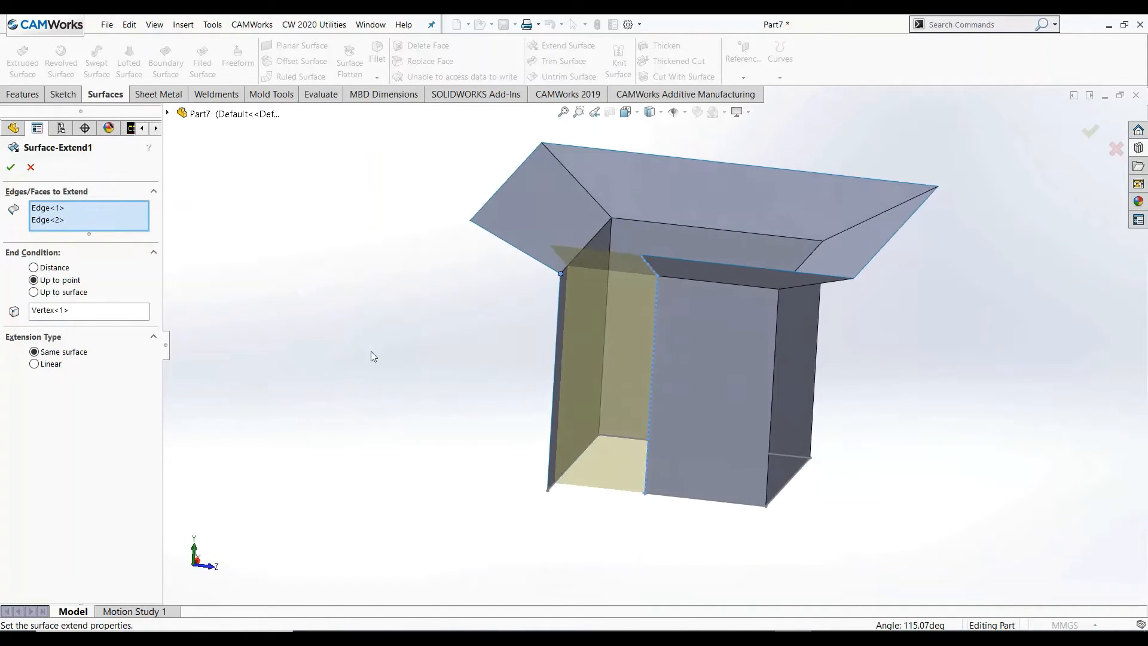
pyautogui.click(11, 167)
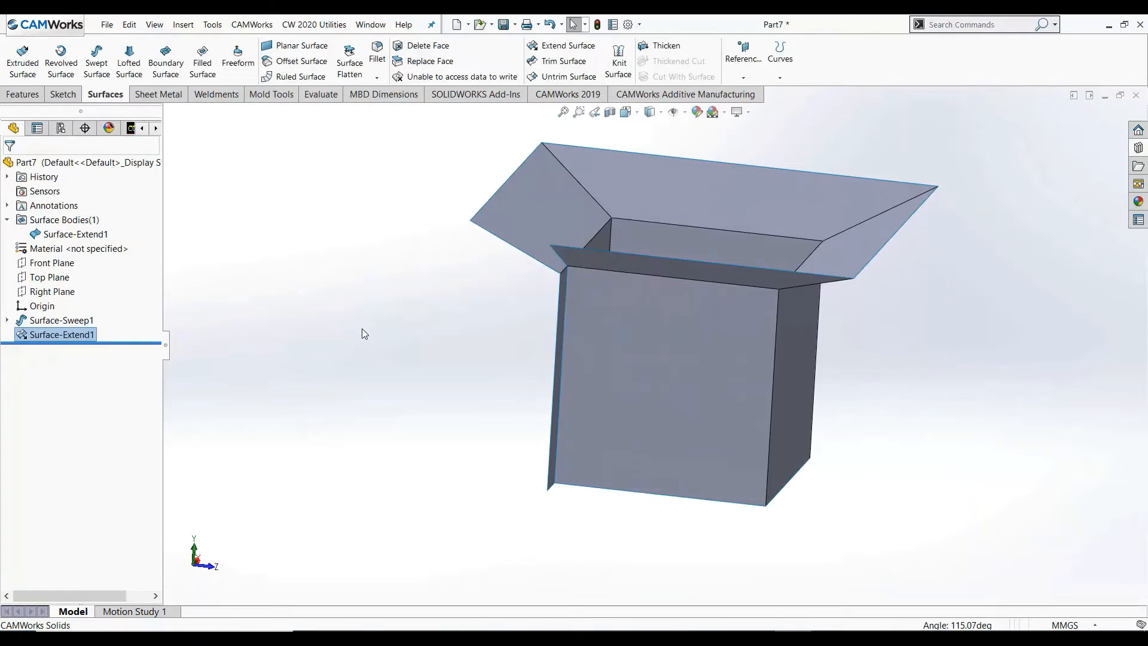
# Close the box part without saving its changes and create a new part.
pyautogui.moveTo(414, 305); pyautogui.dragTo(361, 331, button='middle')
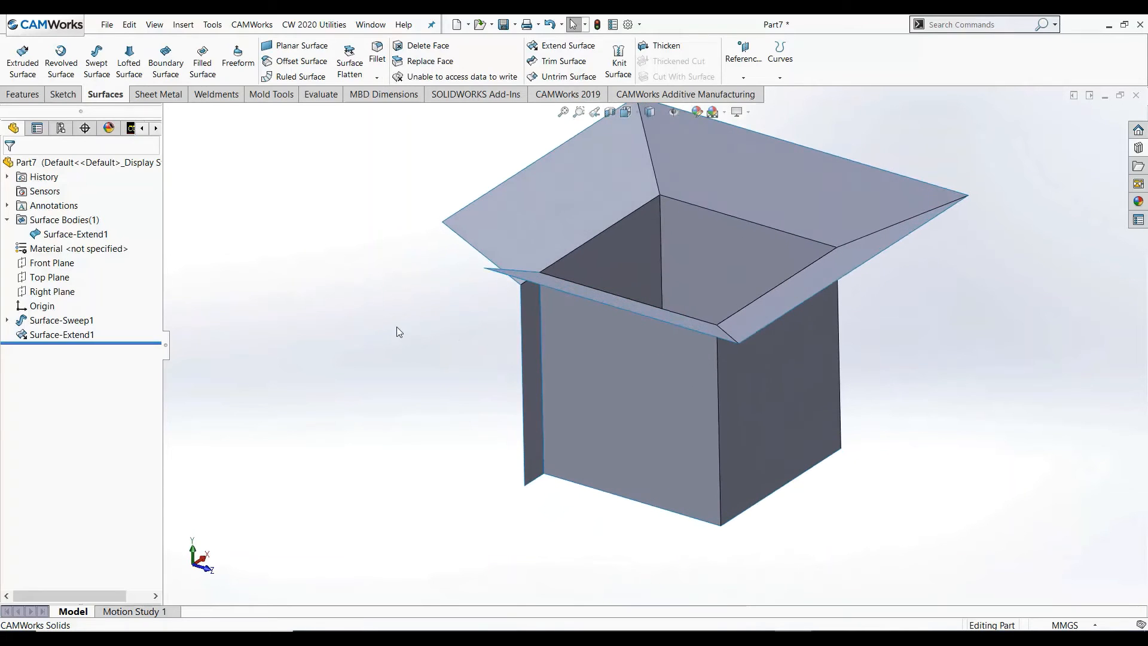
pyautogui.scroll(4, 396, 327)
pyautogui.click(1136, 97)
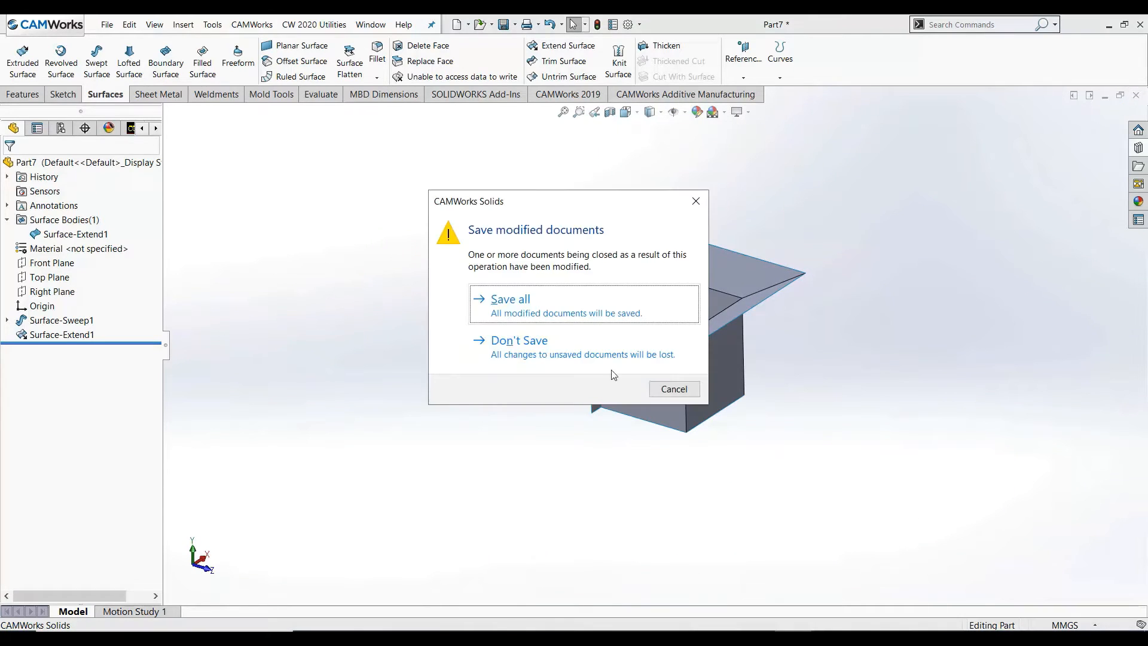
pyautogui.click(621, 353)
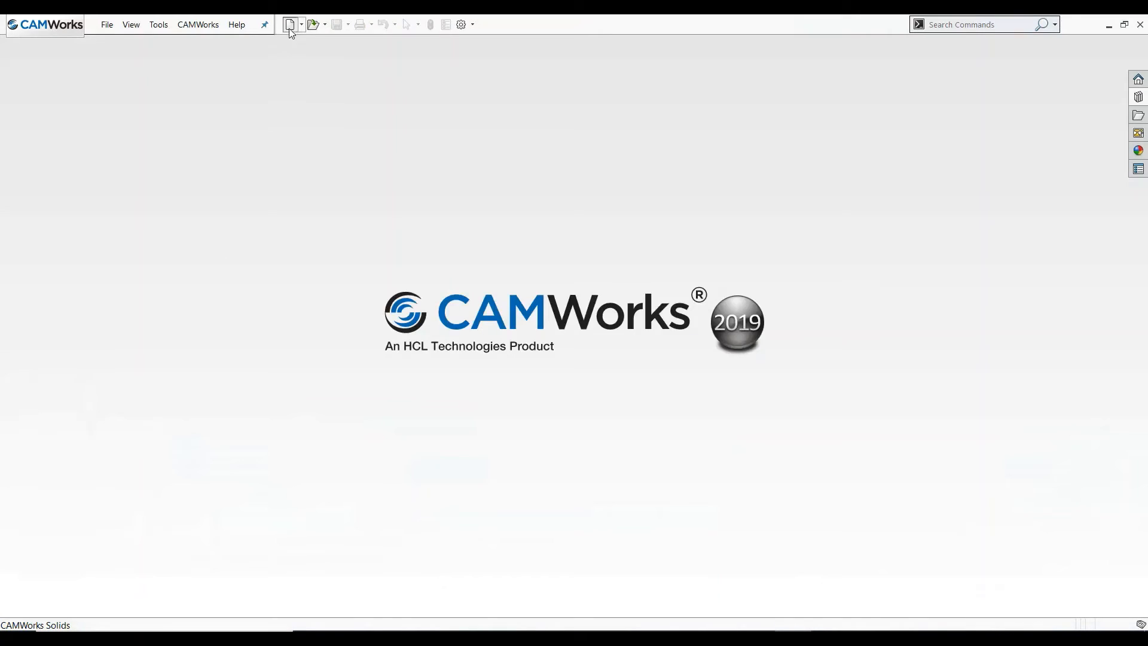
pyautogui.click(291, 25)
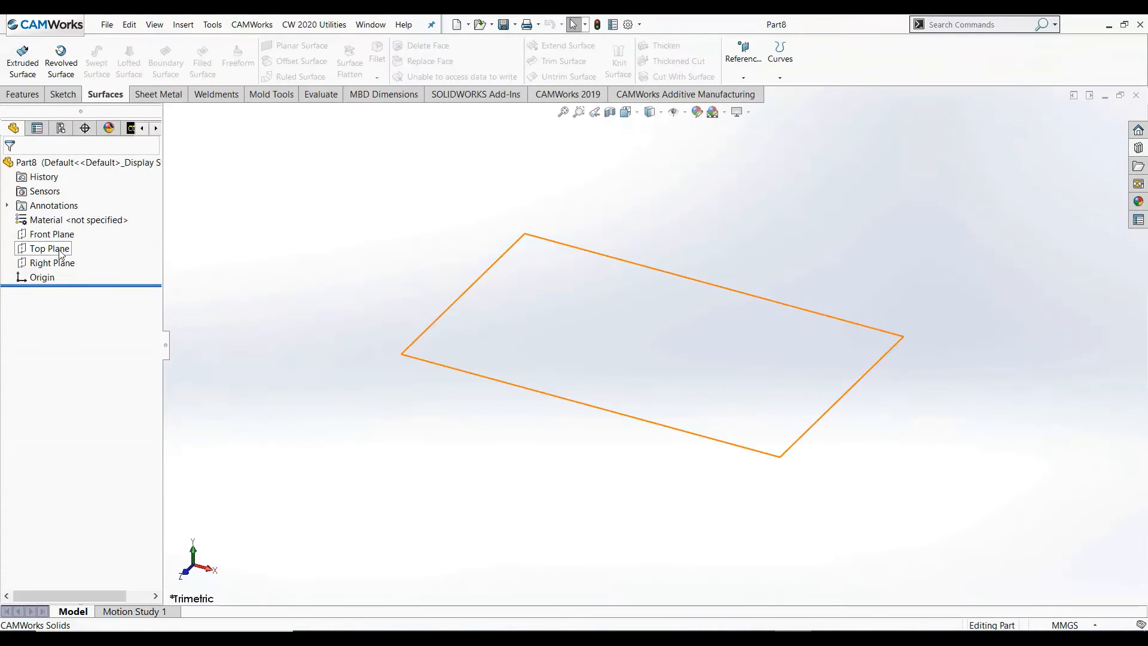
# Start a sketch on the Front Plane and draw a vertical centerline about 54 mm long up from the origin.
pyautogui.click(57, 235)
pyautogui.click(76, 219)
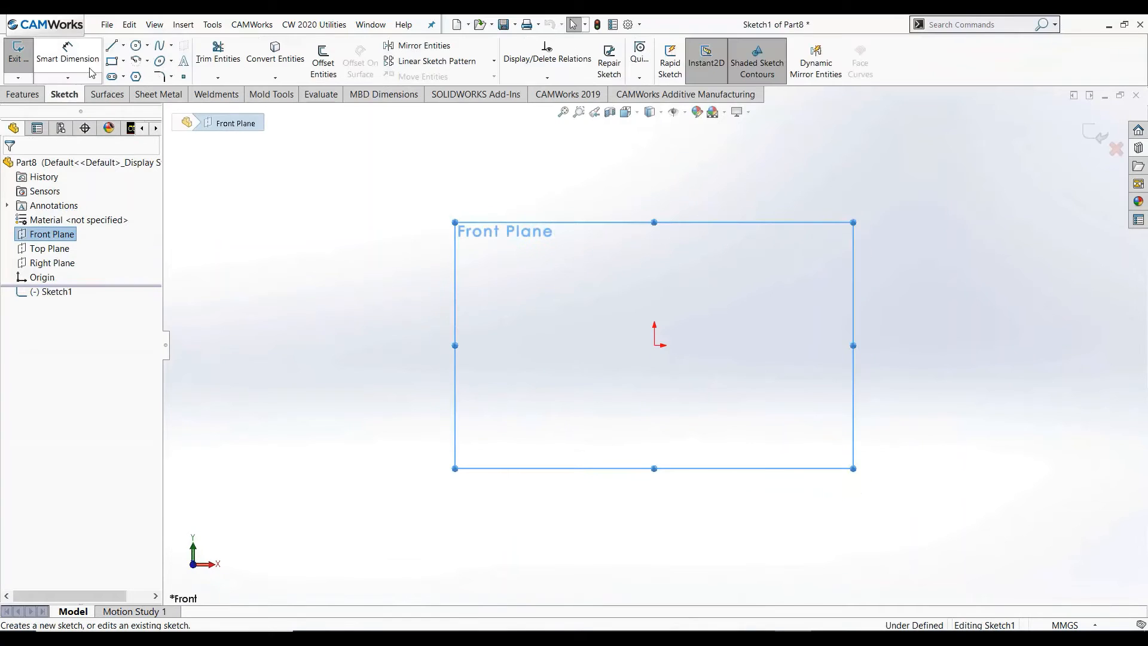
pyautogui.click(123, 46)
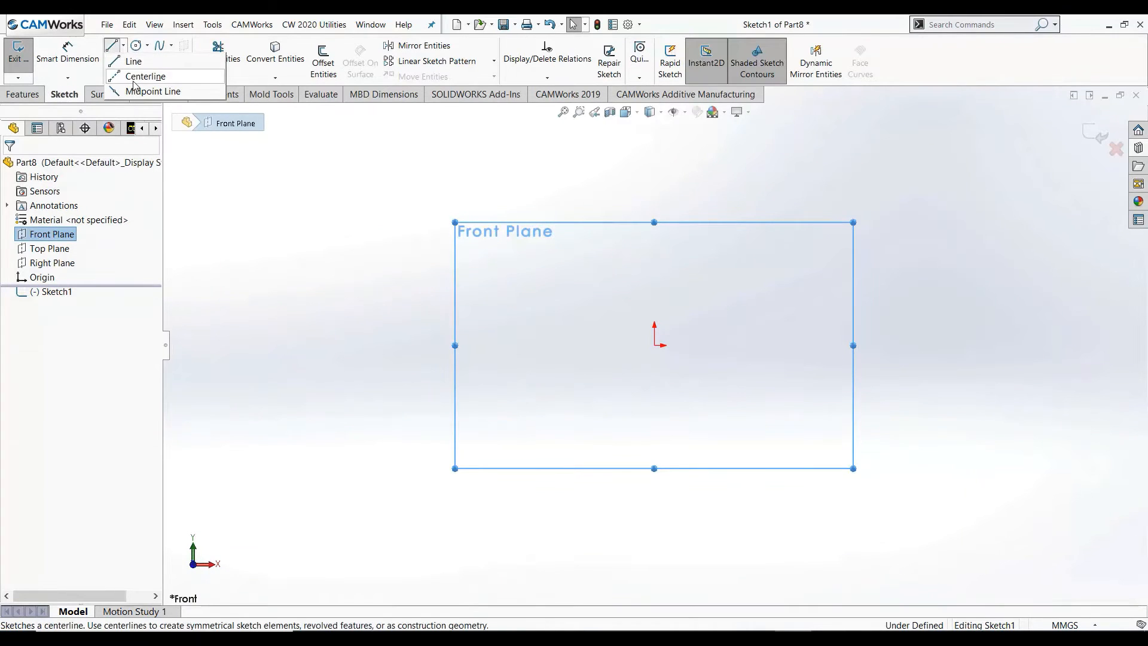
pyautogui.click(132, 76)
pyautogui.click(654, 346)
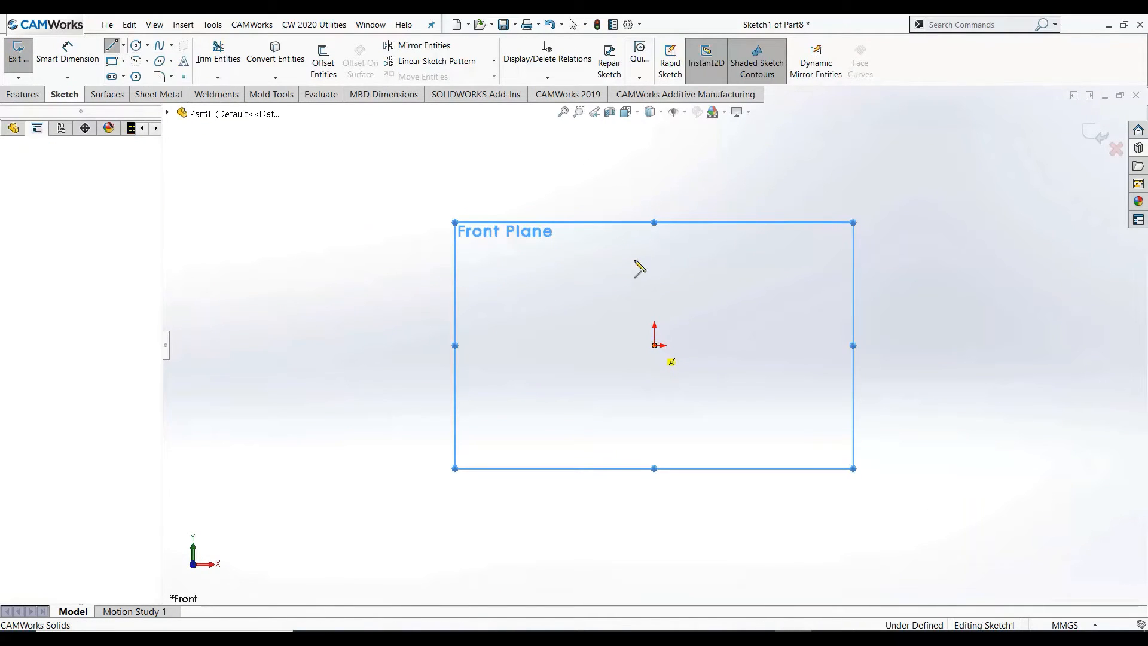
pyautogui.click(654, 225)
pyautogui.rightClick(654, 226)
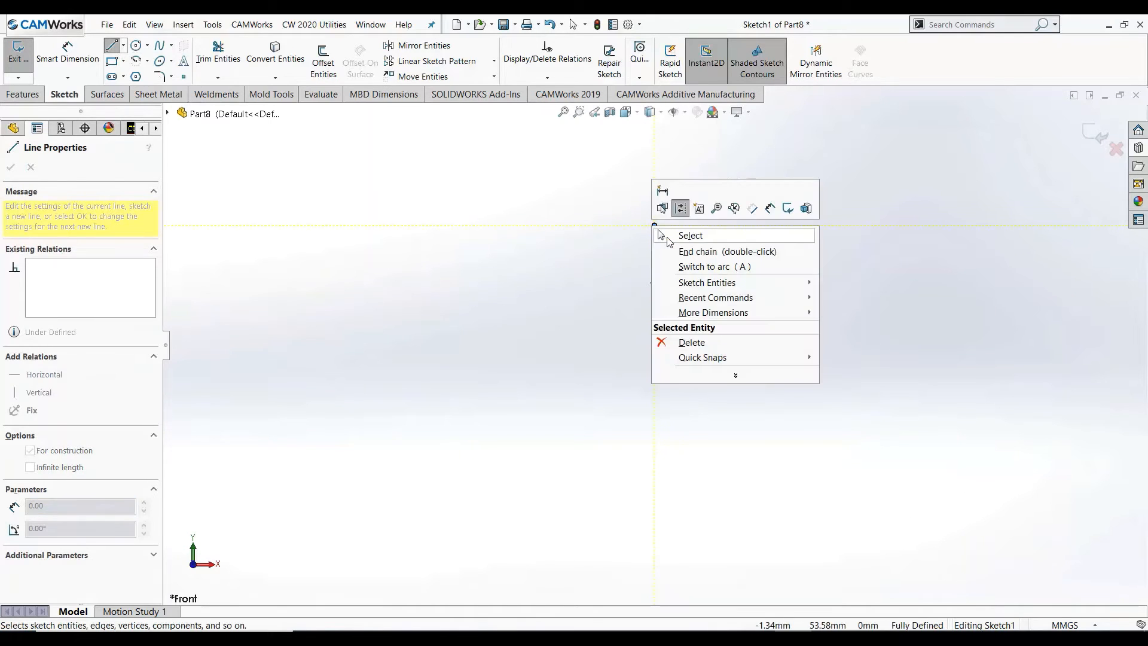
pyautogui.click(688, 234)
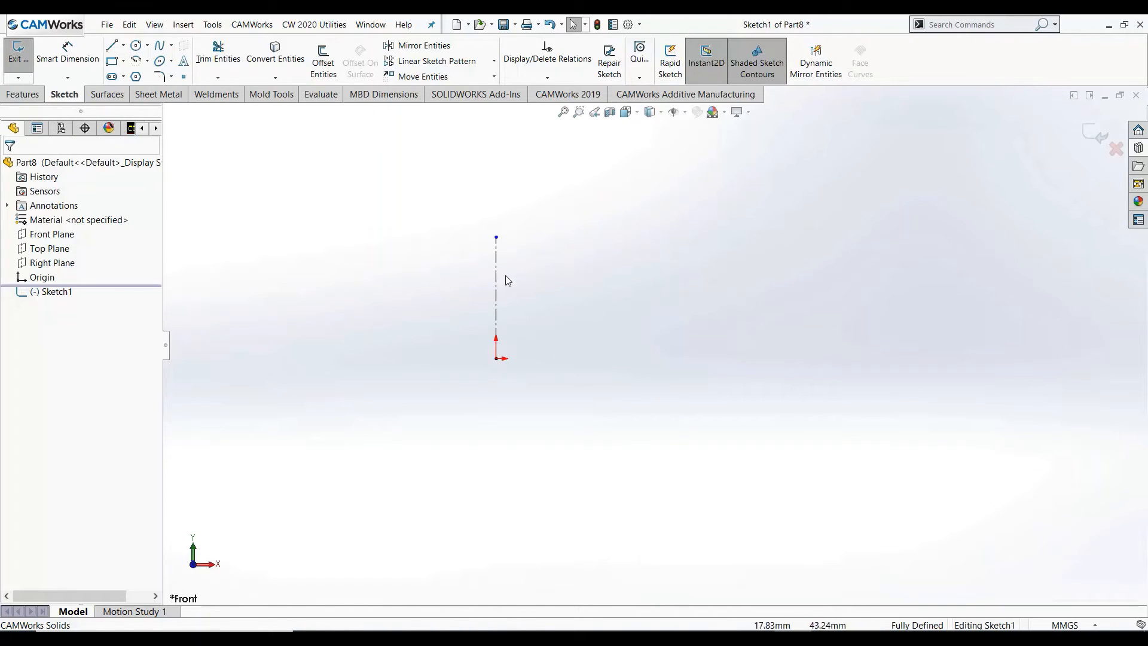
# Sketch a vertical line about 13 mm long, about 16 mm beside the origin, continued by an outward tangent arc of about 18 mm radius.
pyautogui.press('l')
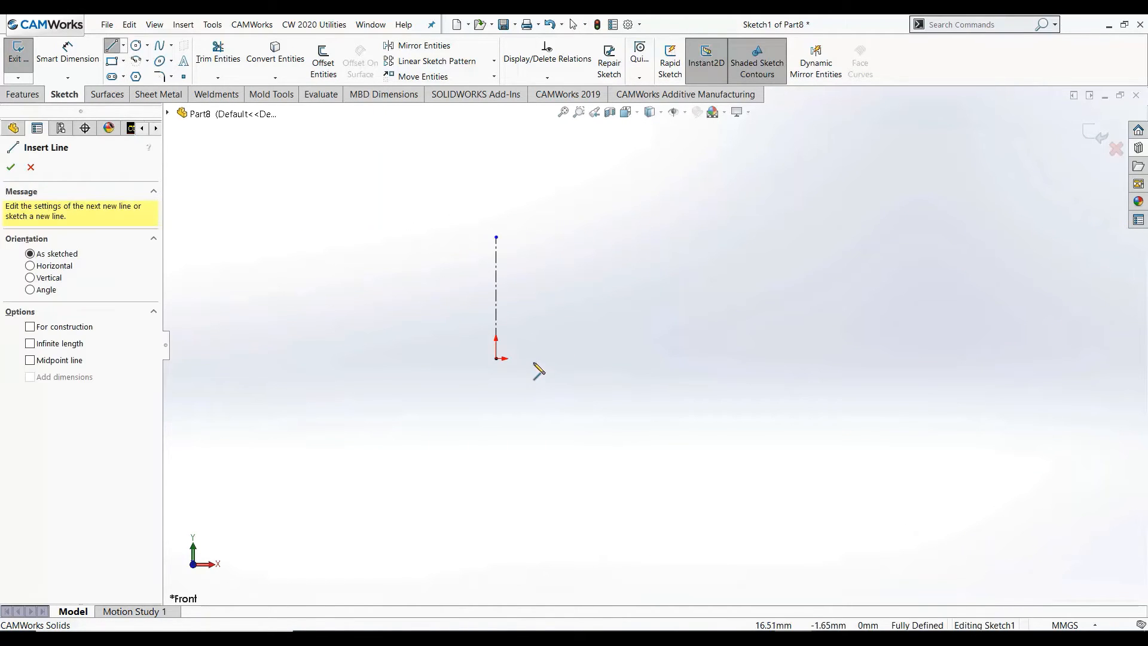
pyautogui.click(533, 357)
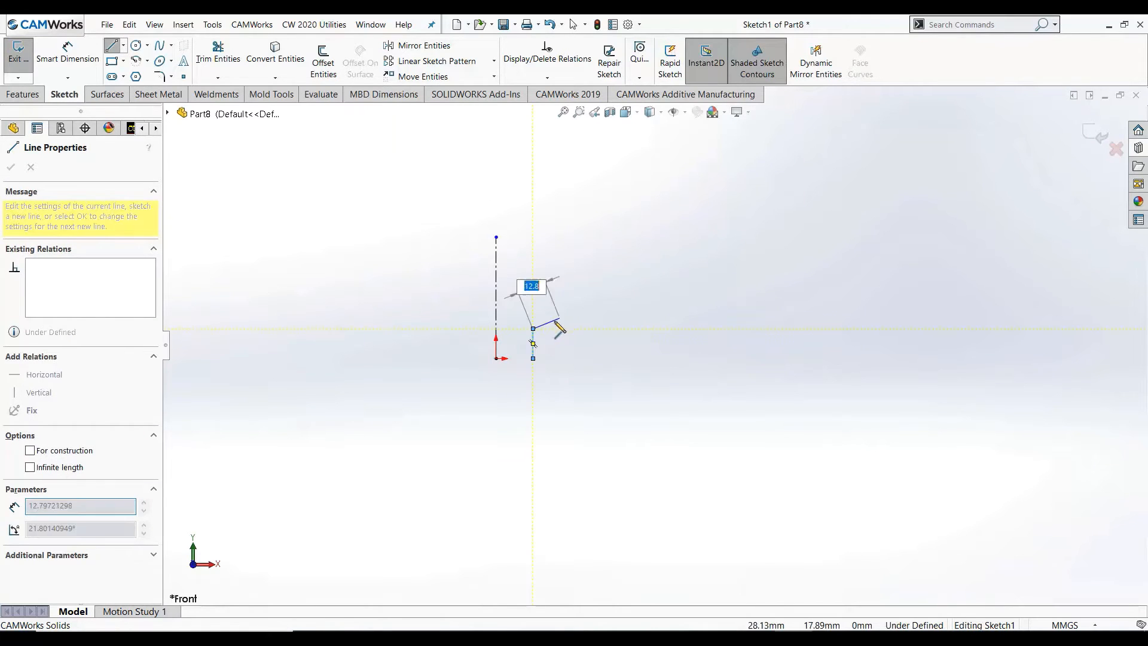
pyautogui.click(534, 329)
pyautogui.press('a')
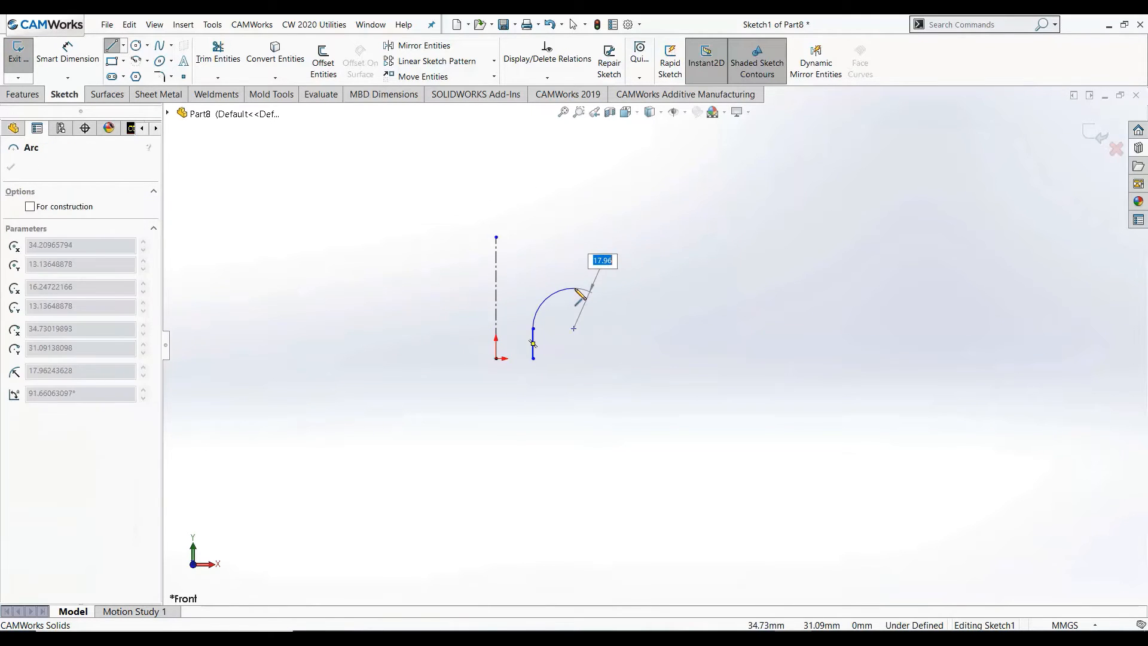
pyautogui.click(575, 287)
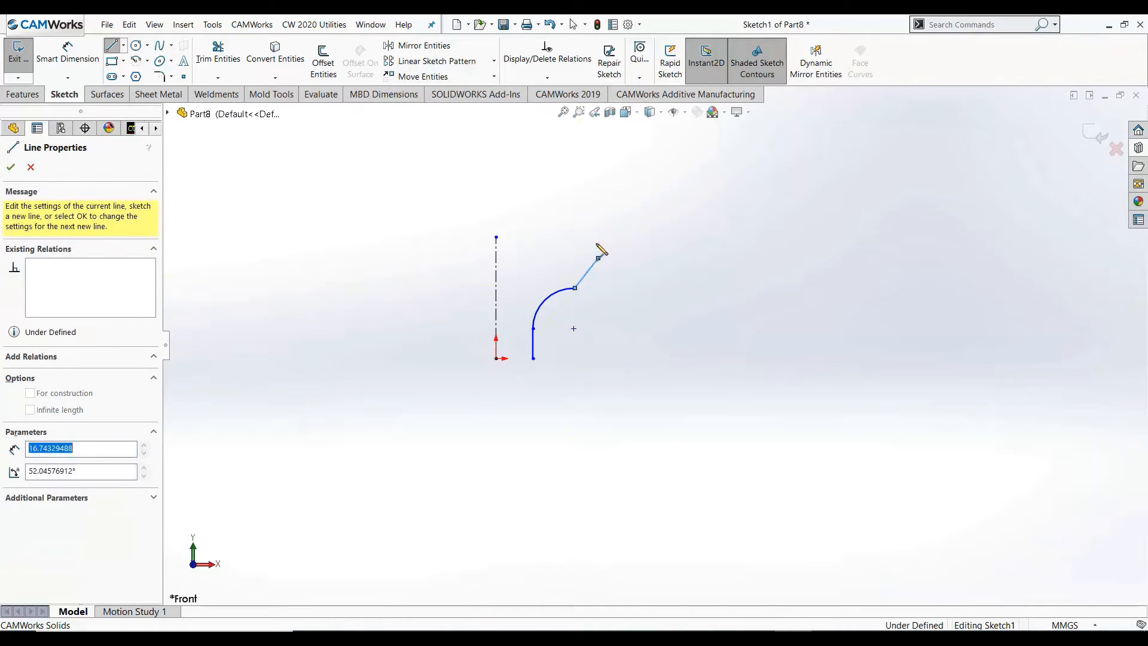
# Continue the profile from the arc's end with an outward line about 17 mm long at 52°, a vertical line and a short inward-sloping line.
pyautogui.click(597, 258)
pyautogui.click(598, 204)
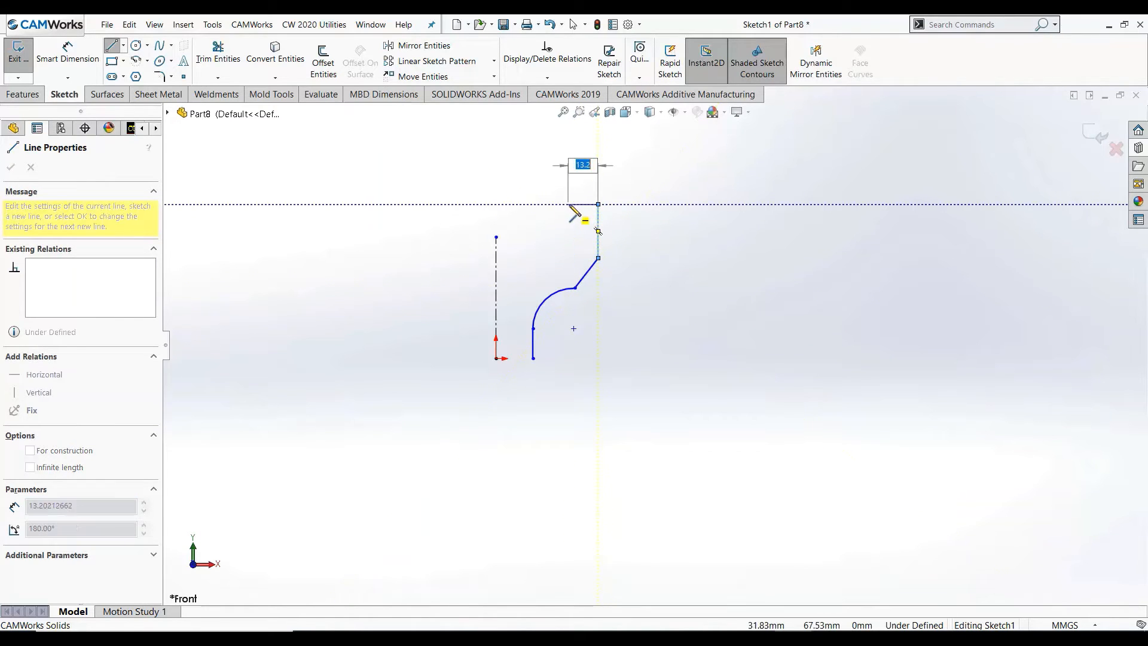
pyautogui.click(586, 185)
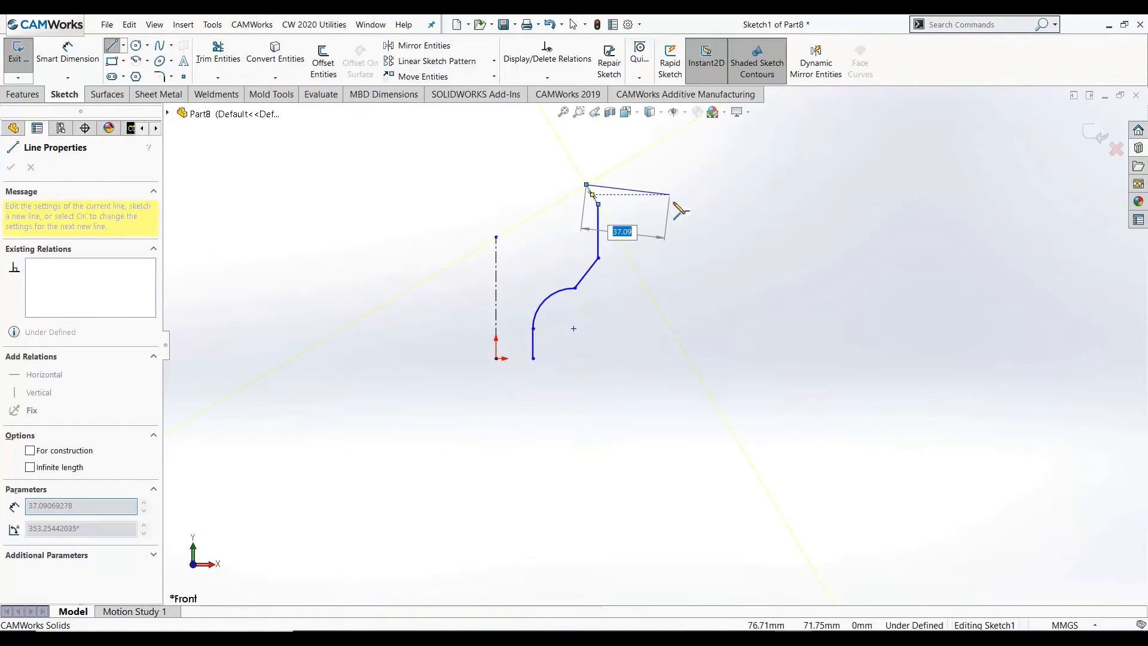
pyautogui.rightClick(679, 205)
pyautogui.click(697, 205)
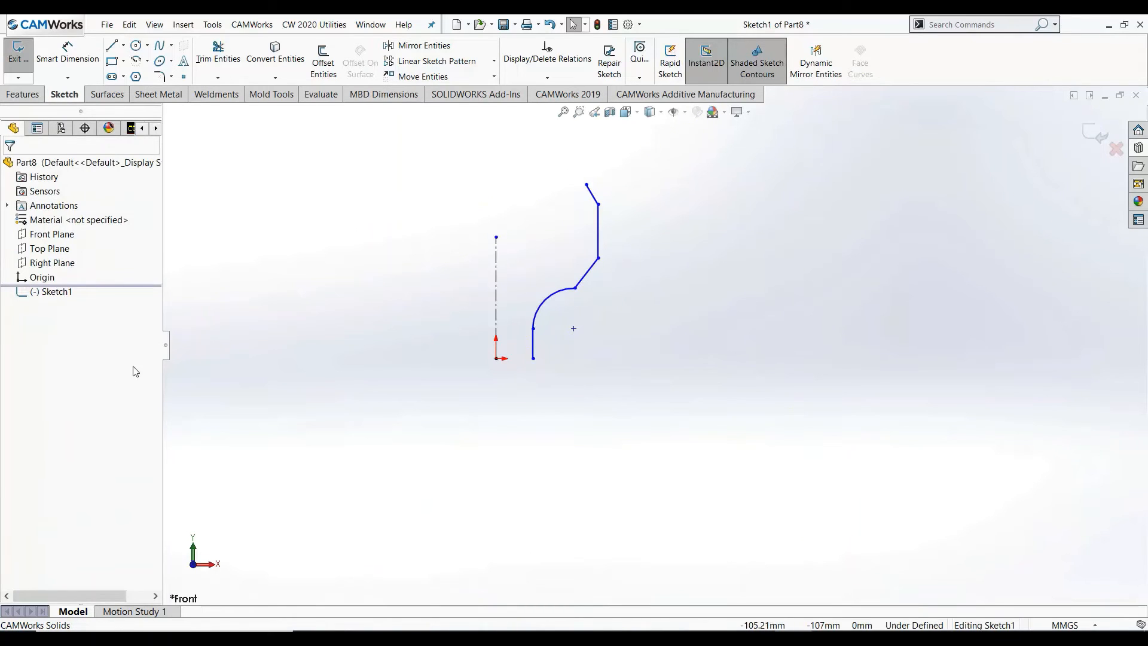
# Create a revolved surface from the open profile, turning it 360° about the vertical centerline.
pyautogui.click(107, 94)
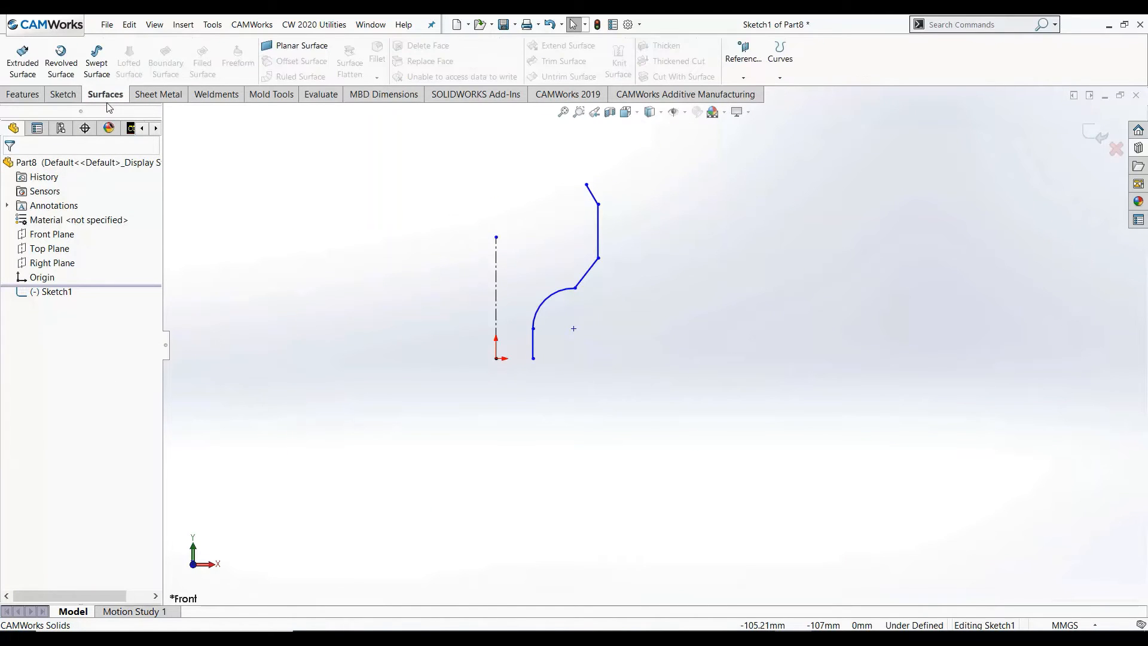
pyautogui.click(60, 70)
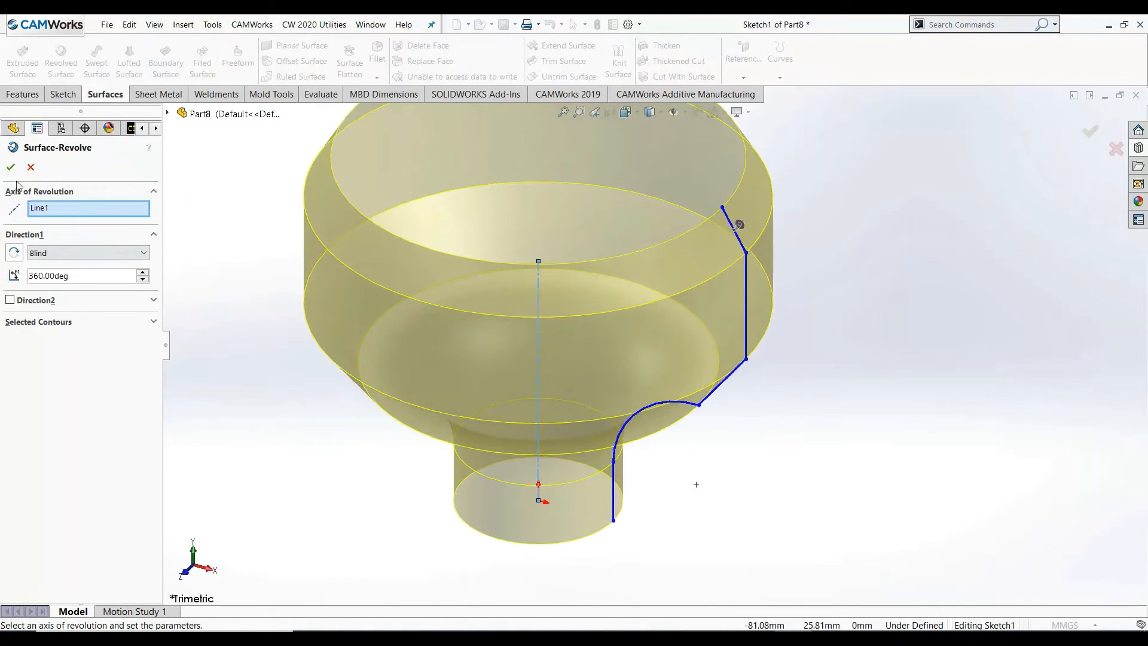
pyautogui.click(11, 169)
pyautogui.click(710, 445)
pyautogui.scroll(3, 710, 445)
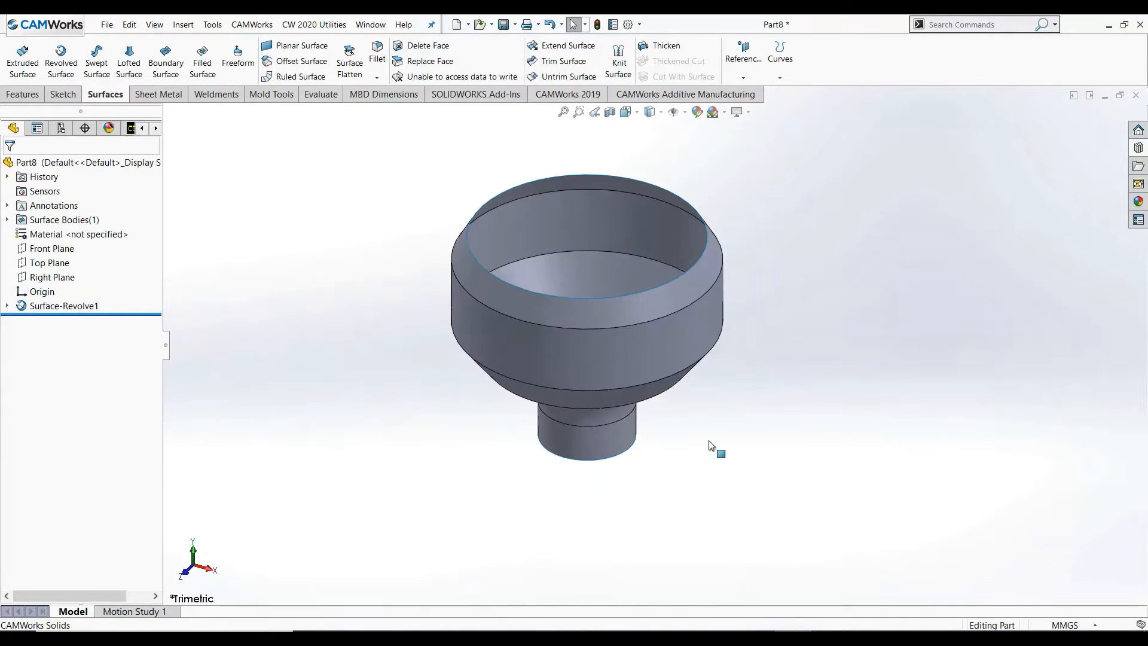
# Cap the open end of the revolved body's narrow neck with a planar surface bounded by its circular edge.
pyautogui.moveTo(739, 456); pyautogui.dragTo(823, 477, button='middle')
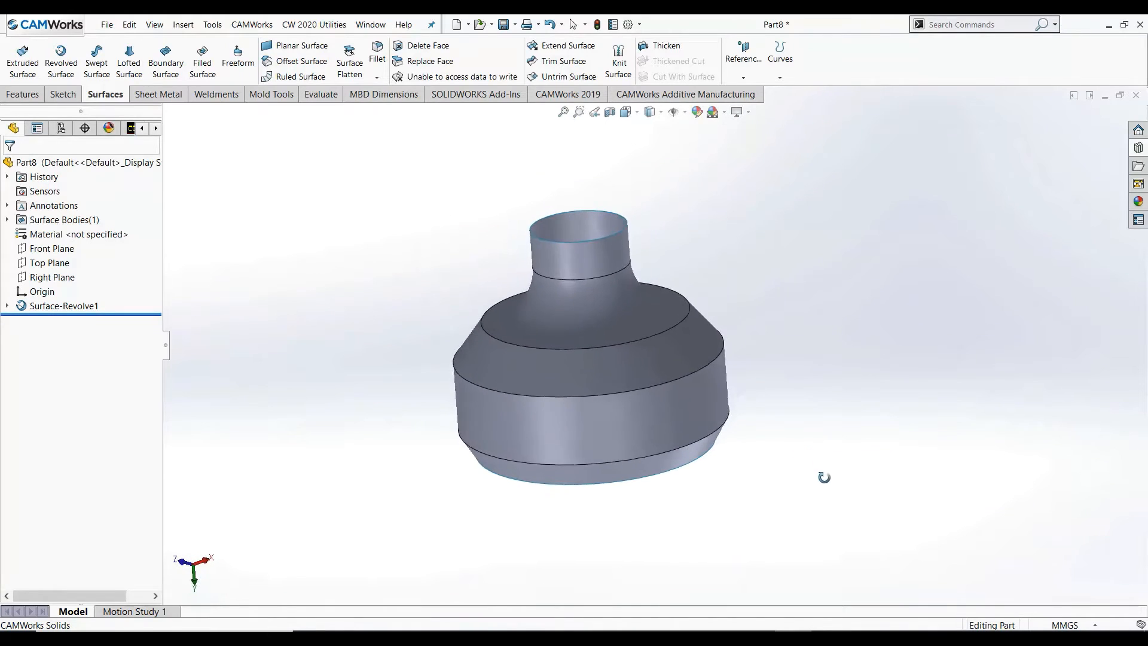
pyautogui.click(284, 50)
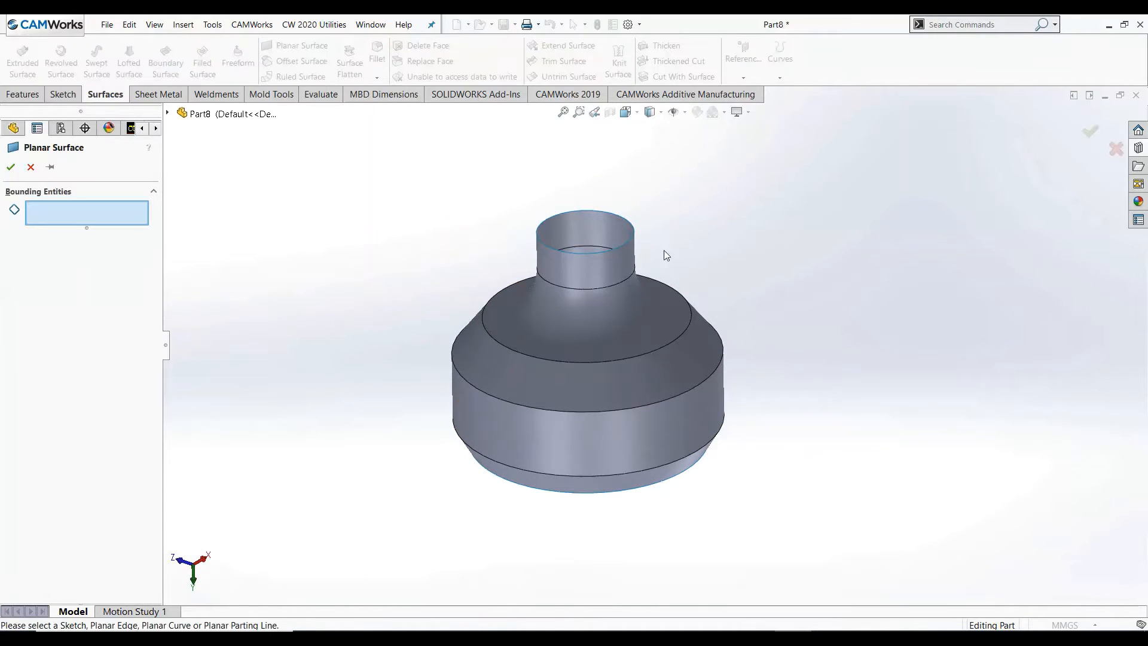
pyautogui.click(583, 210)
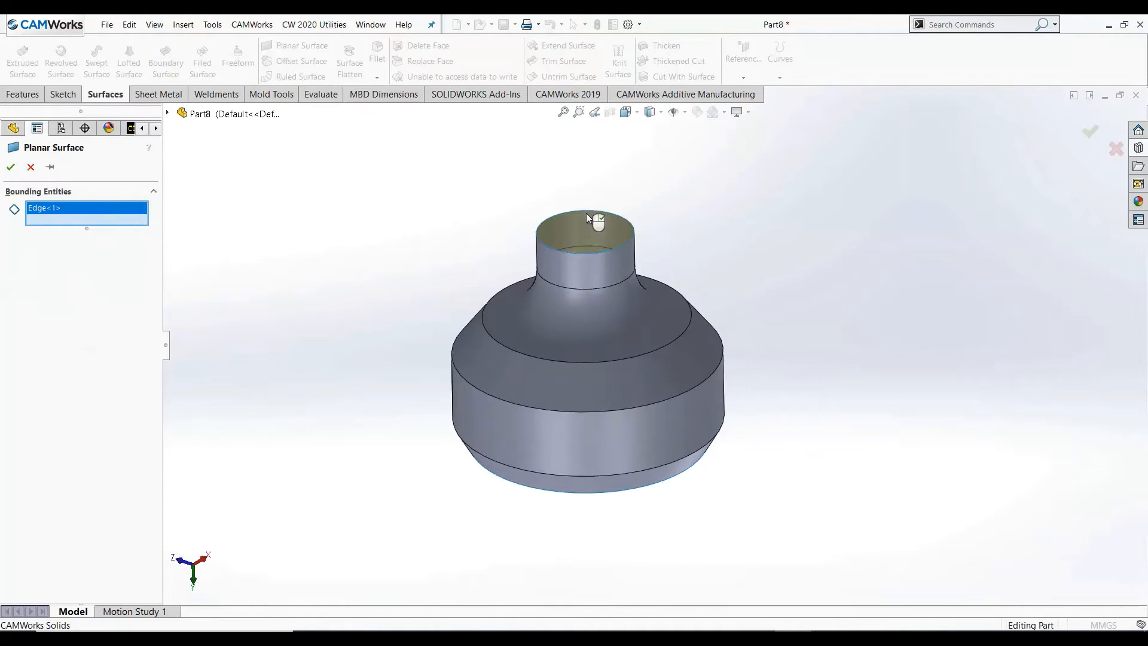
pyautogui.press('Return')
# Close the wide opening of the revolved body with a planar surface bounded by its circular rim edge.
pyautogui.moveTo(747, 246); pyautogui.dragTo(428, 321, button='middle')
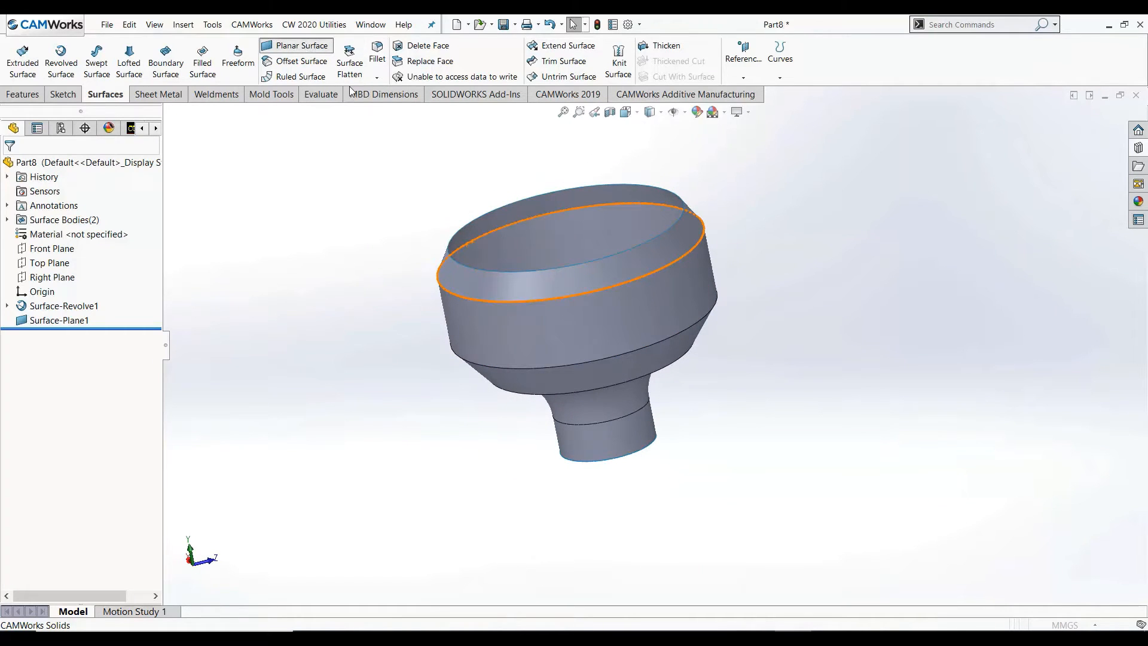
pyautogui.click(494, 212)
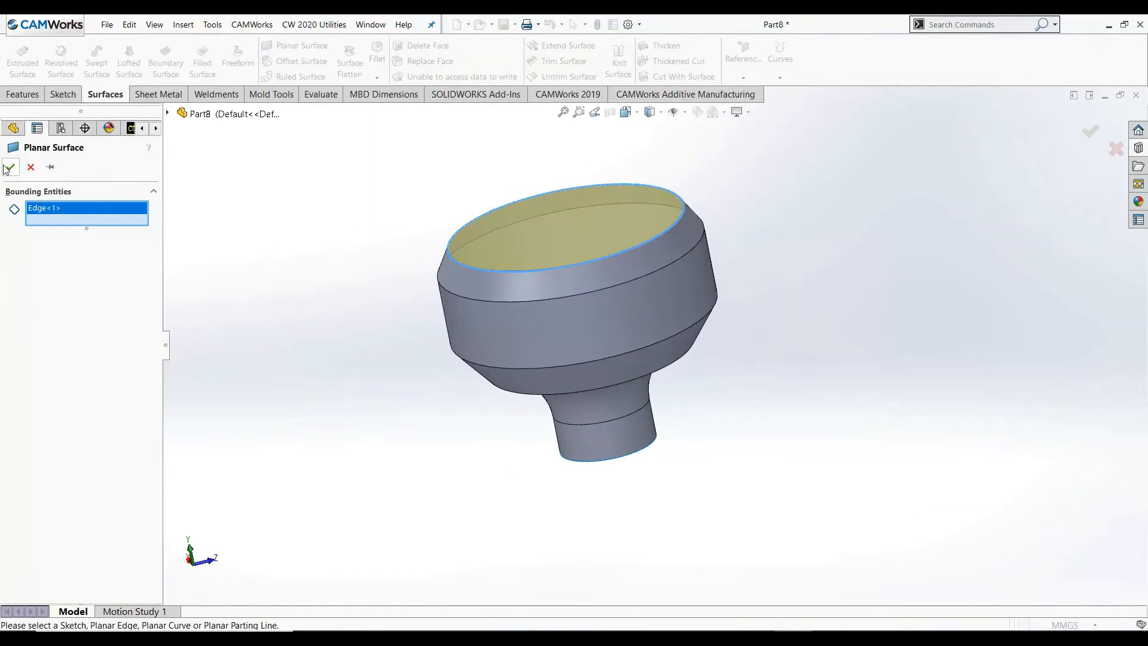
pyautogui.press('Return')
# Knit the revolved surface and both planar caps into one solid body.
pyautogui.moveTo(372, 231); pyautogui.dragTo(149, 170, button='middle')
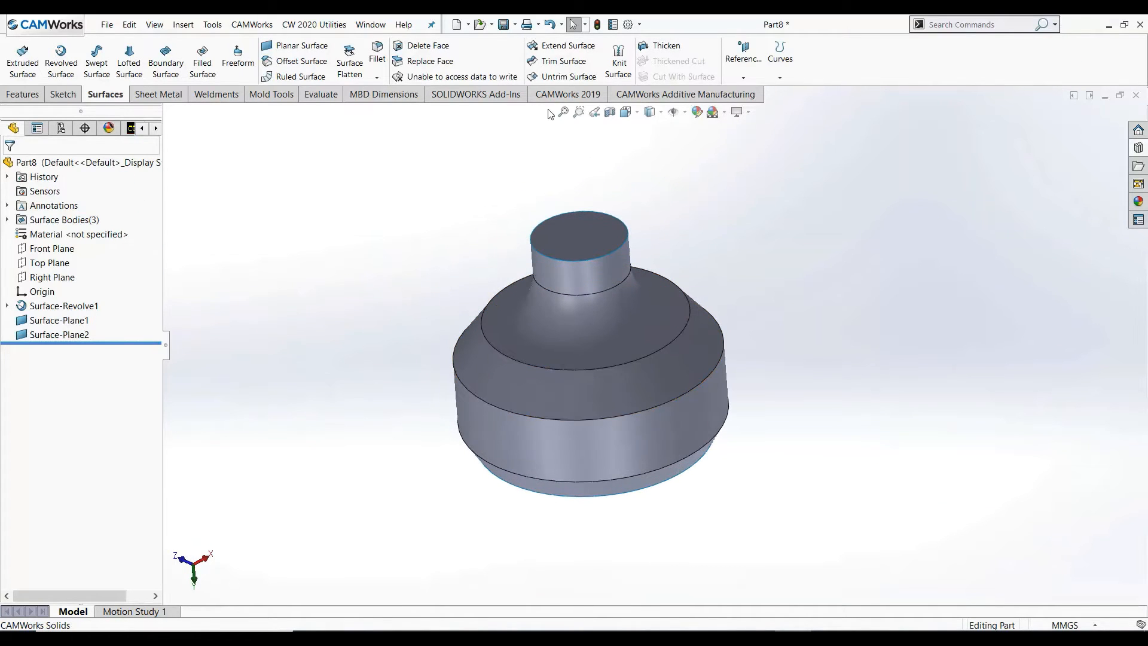
pyautogui.click(629, 76)
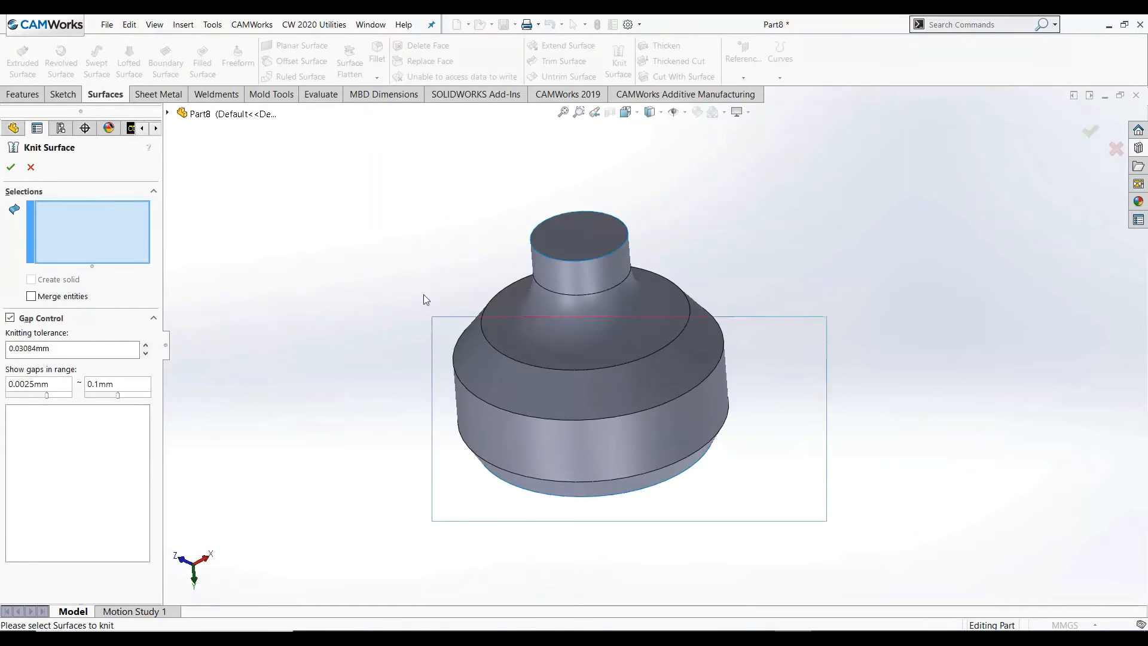
pyautogui.moveTo(424, 294); pyautogui.dragTo(384, 233)
pyautogui.moveTo(456, 419); pyautogui.dragTo(484, 375, button='middle')
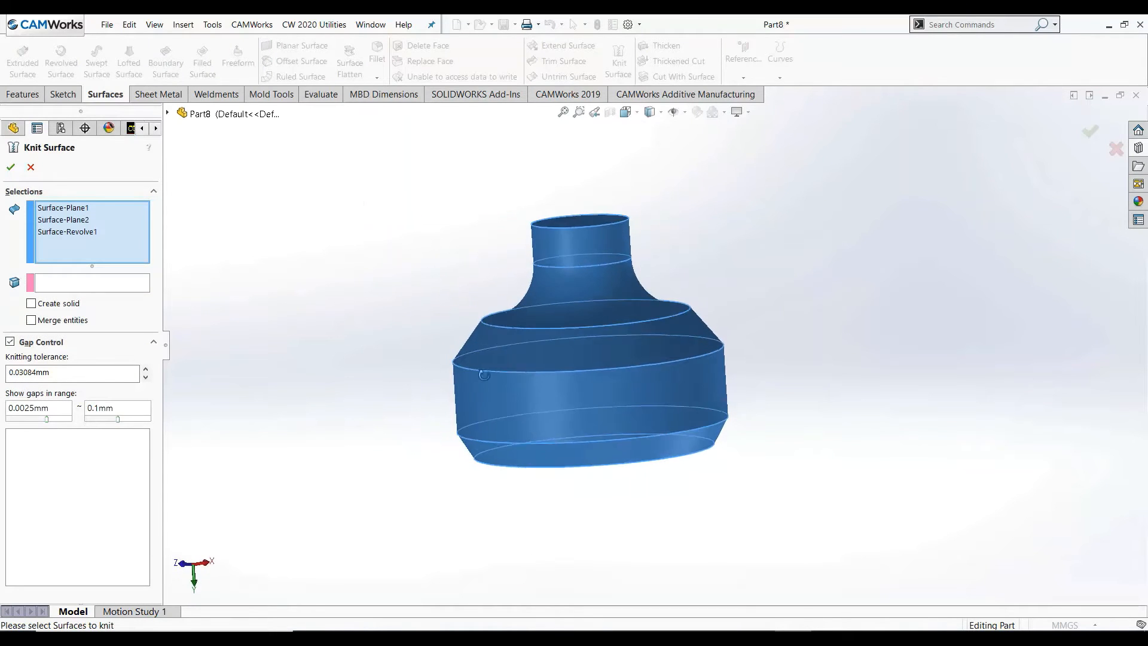
pyautogui.click(10, 170)
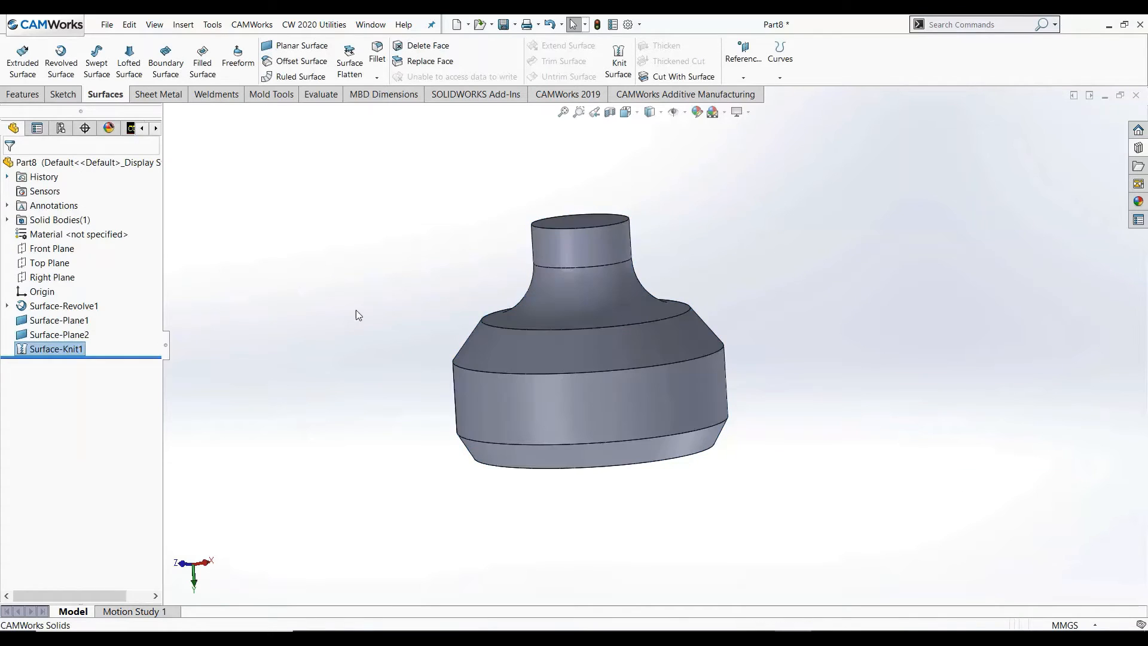
# Inspect the interior of the knitted body with a temporary section view through the Front Plane.
pyautogui.click(610, 111)
pyautogui.moveTo(840, 413); pyautogui.dragTo(620, 512, button='middle')
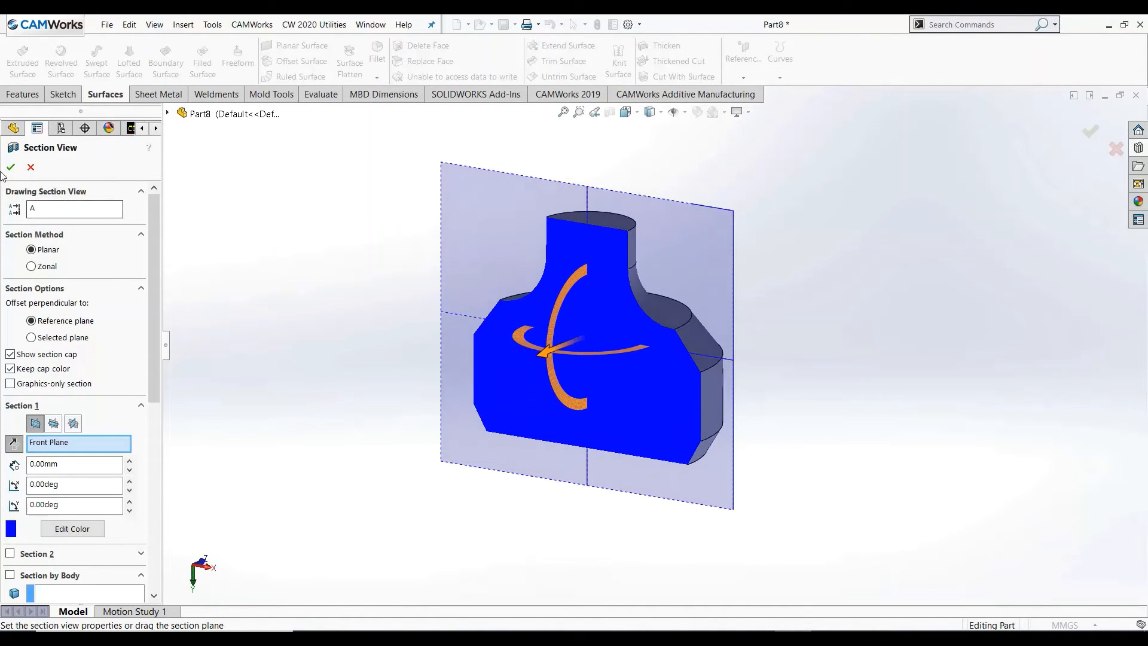
pyautogui.click(31, 167)
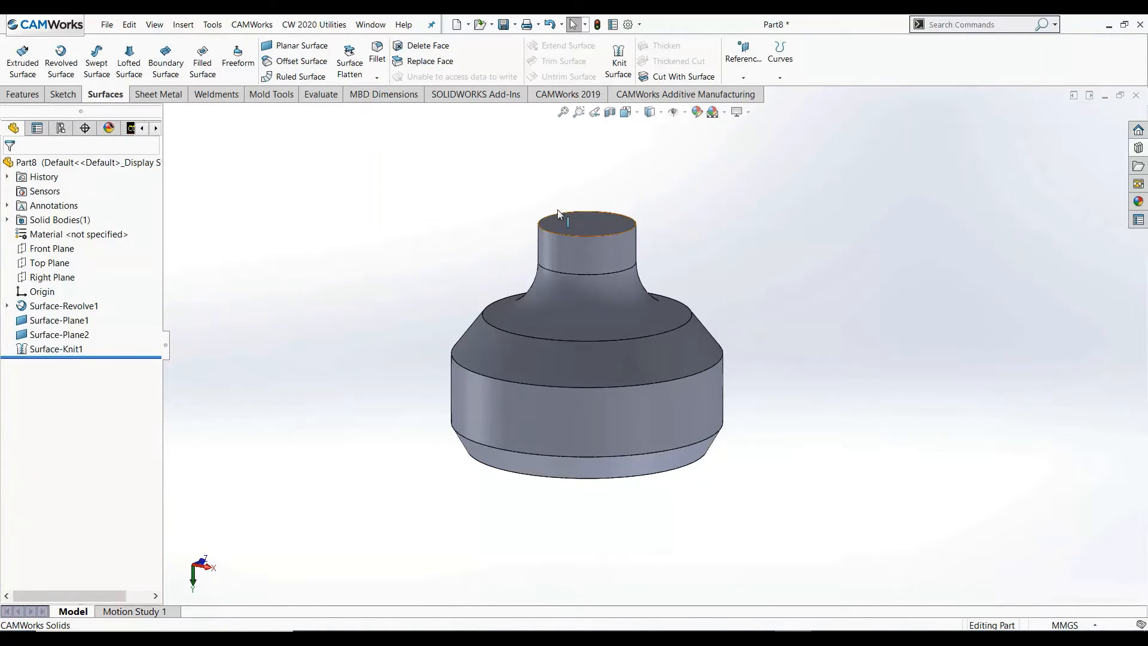
# Fillet the circular edge at the end face of the neck.
pyautogui.click(562, 112)
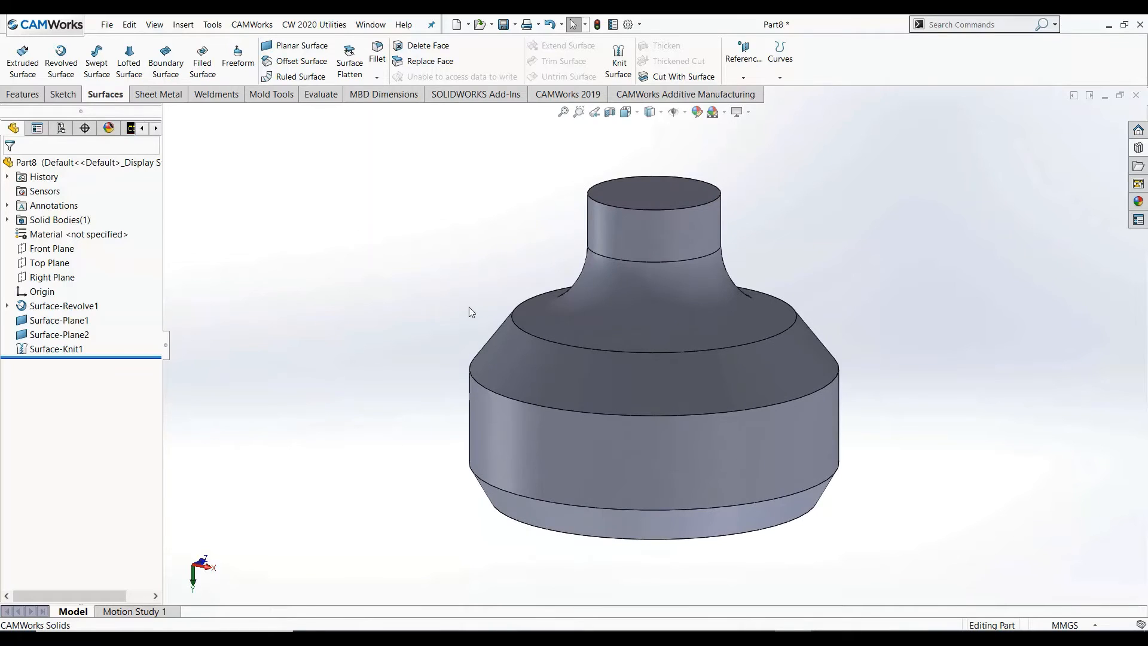
pyautogui.moveTo(469, 312); pyautogui.dragTo(510, 171, button='middle')
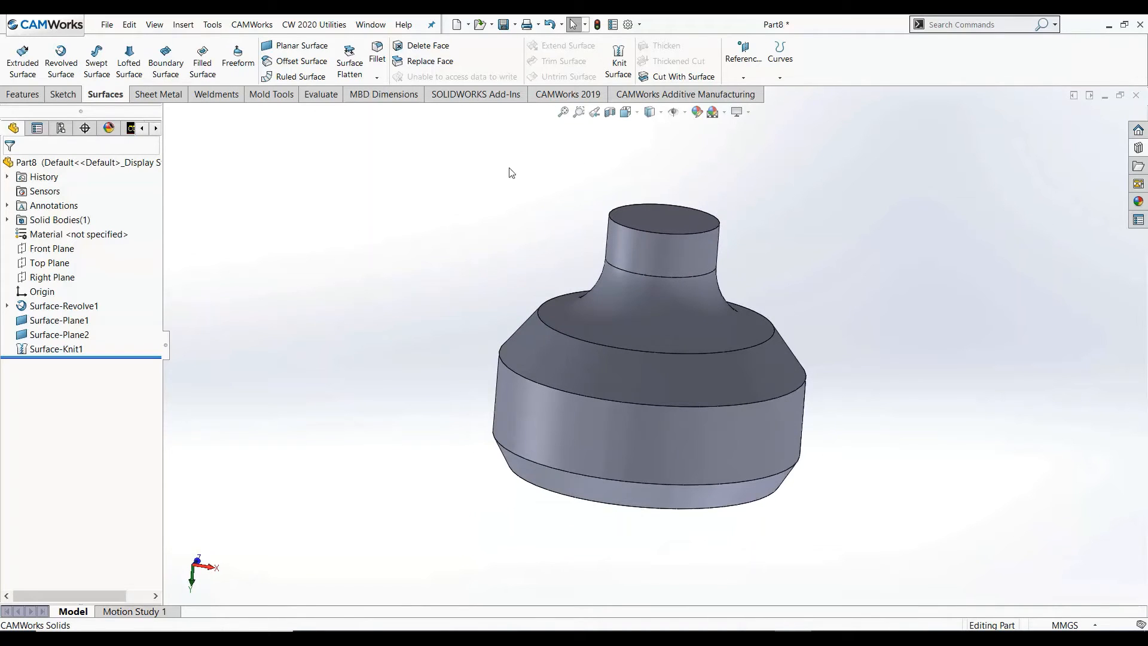
pyautogui.click(377, 55)
pyautogui.click(637, 231)
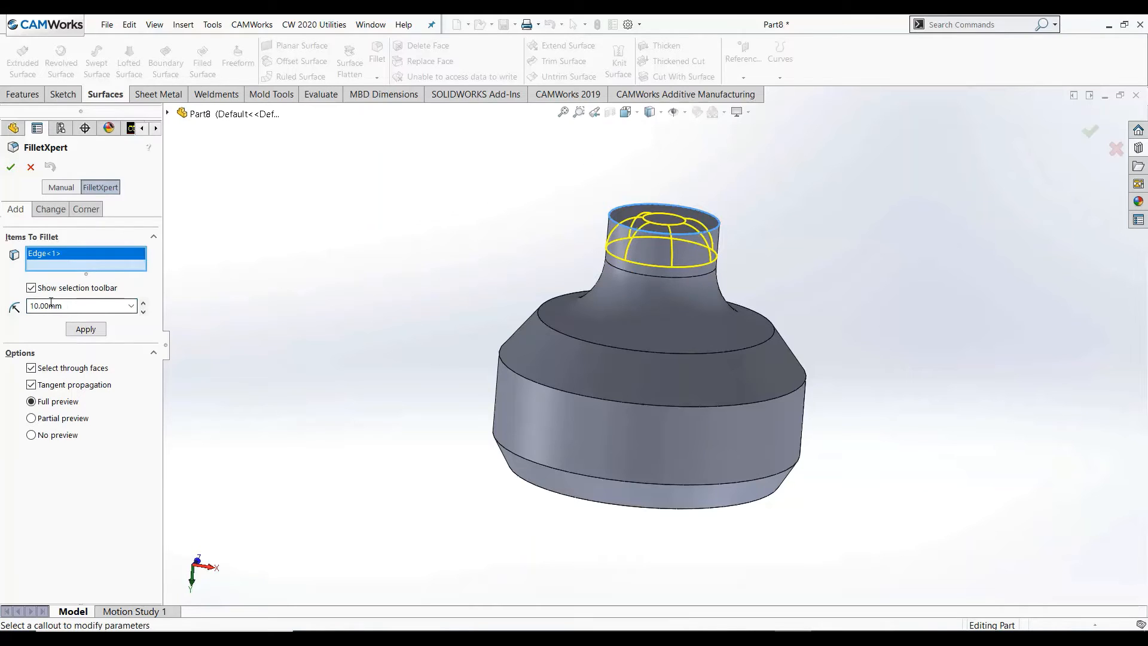
pyautogui.press('Return')
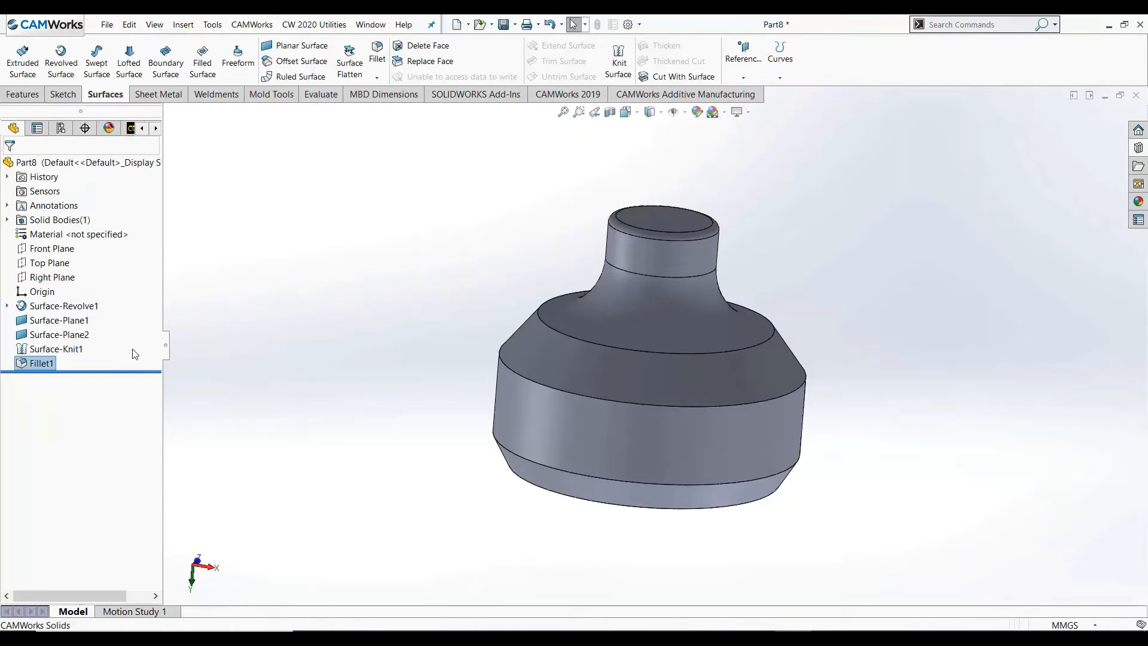
# Shell the solid body, removing the flat end face of the neck.
pyautogui.click(35, 97)
pyautogui.click(492, 75)
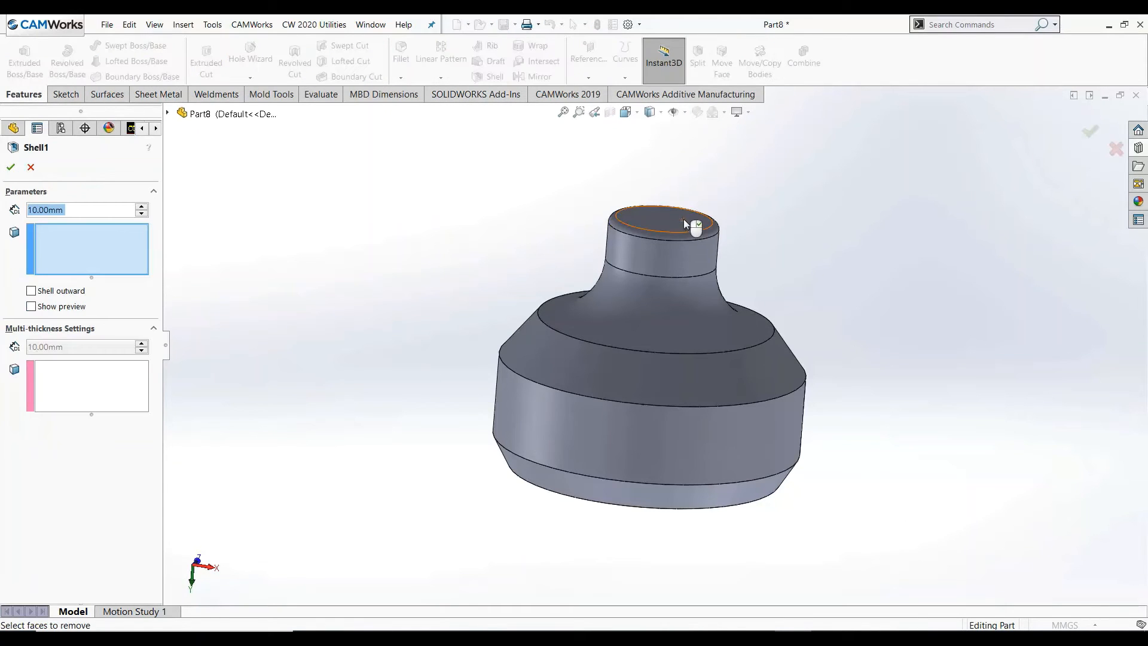
pyautogui.click(683, 219)
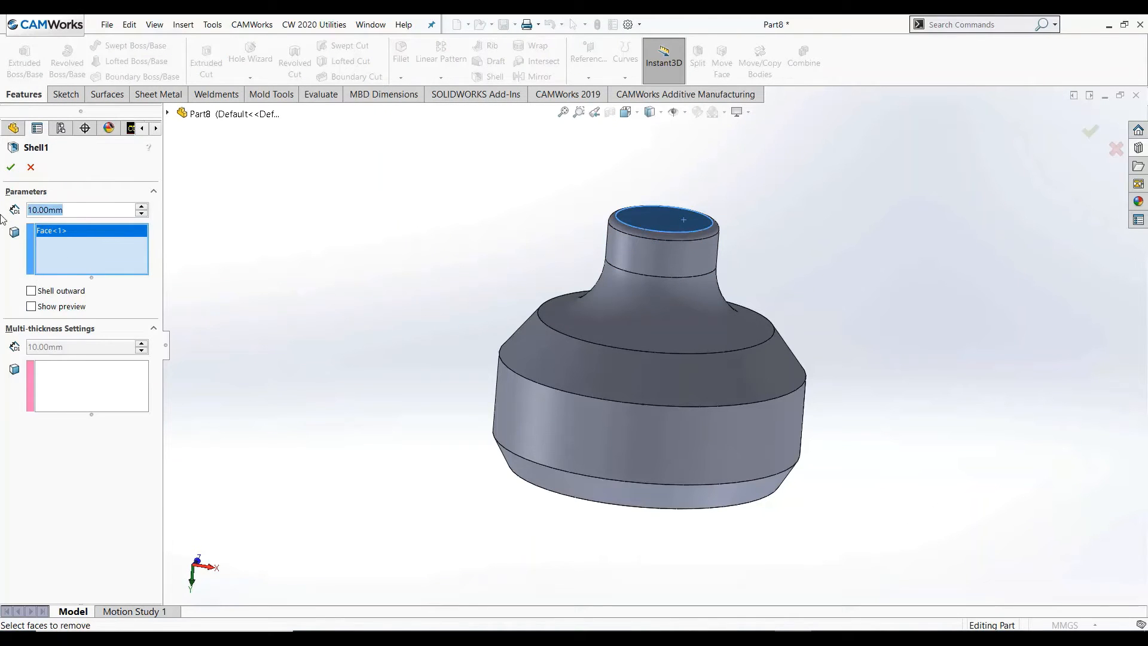
pyautogui.press('Return')
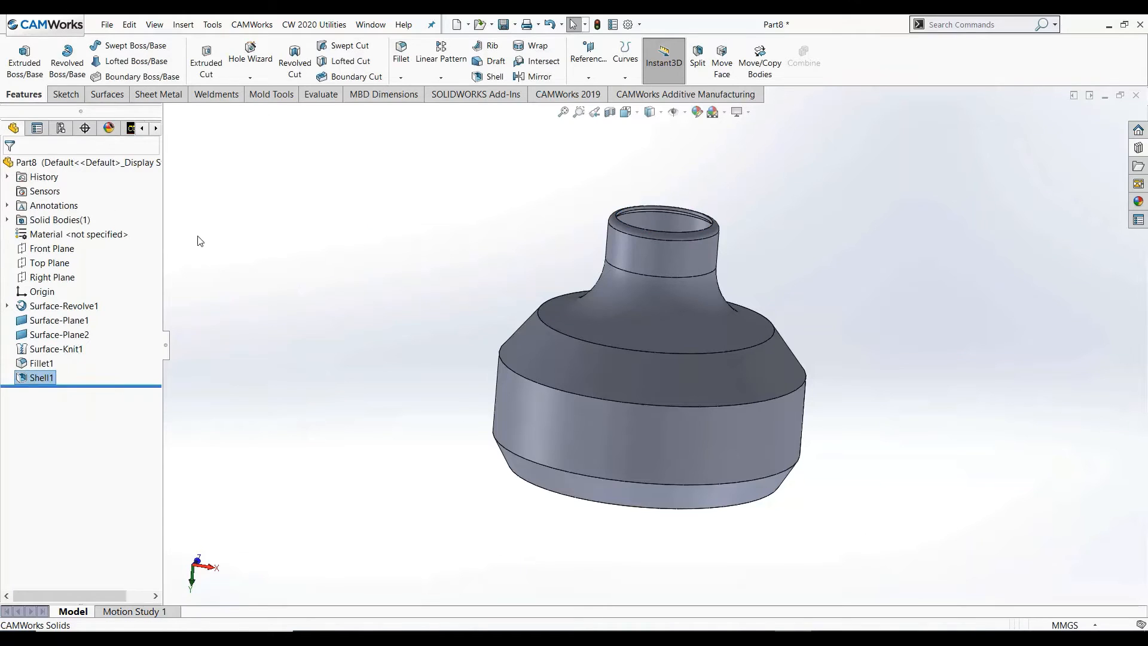
# Examine the shelled body's wall and cavity with a temporary section view through the Front Plane.
pyautogui.moveTo(503, 240); pyautogui.dragTo(514, 203, button='middle')
pyautogui.click(595, 111)
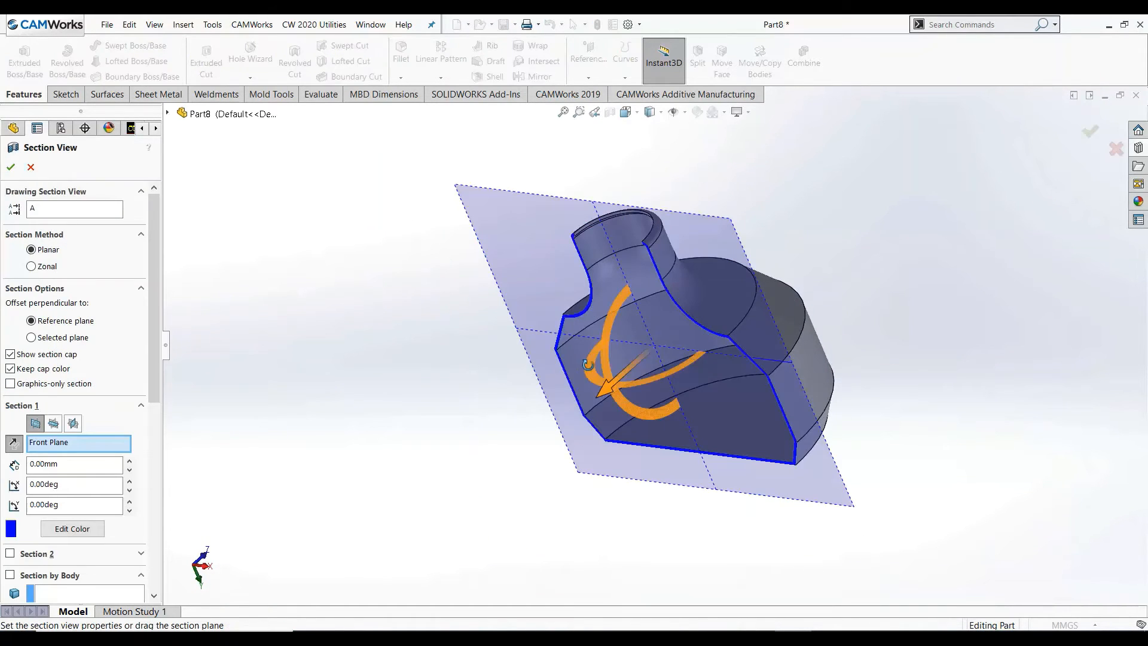
pyautogui.moveTo(592, 251); pyautogui.dragTo(556, 309, button='middle')
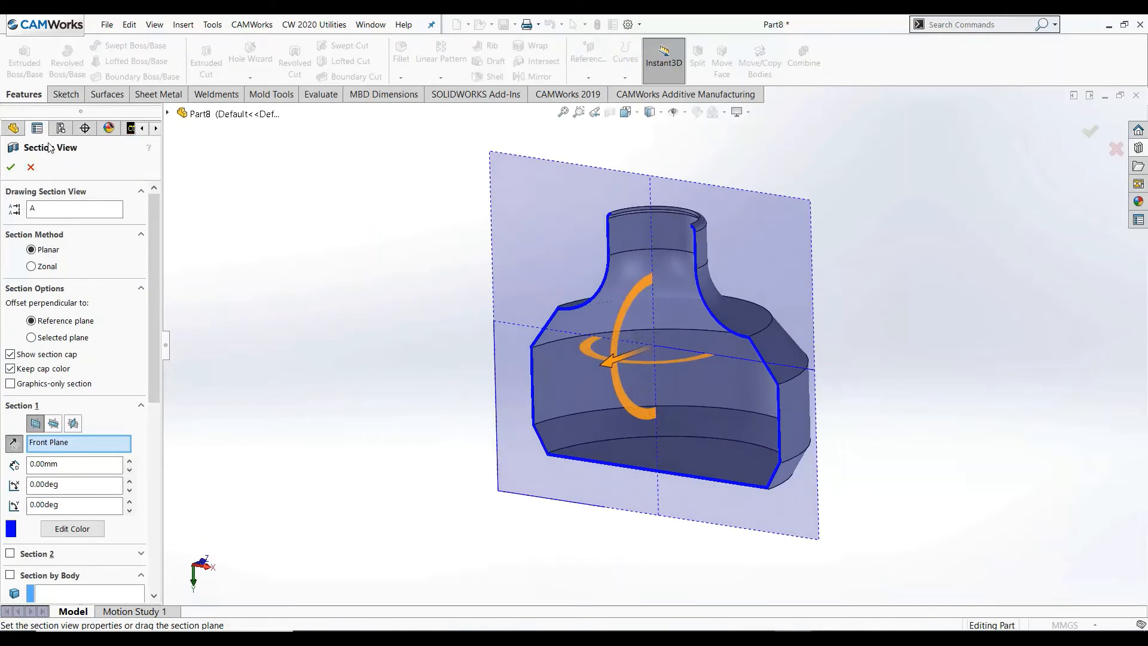
pyautogui.click(31, 167)
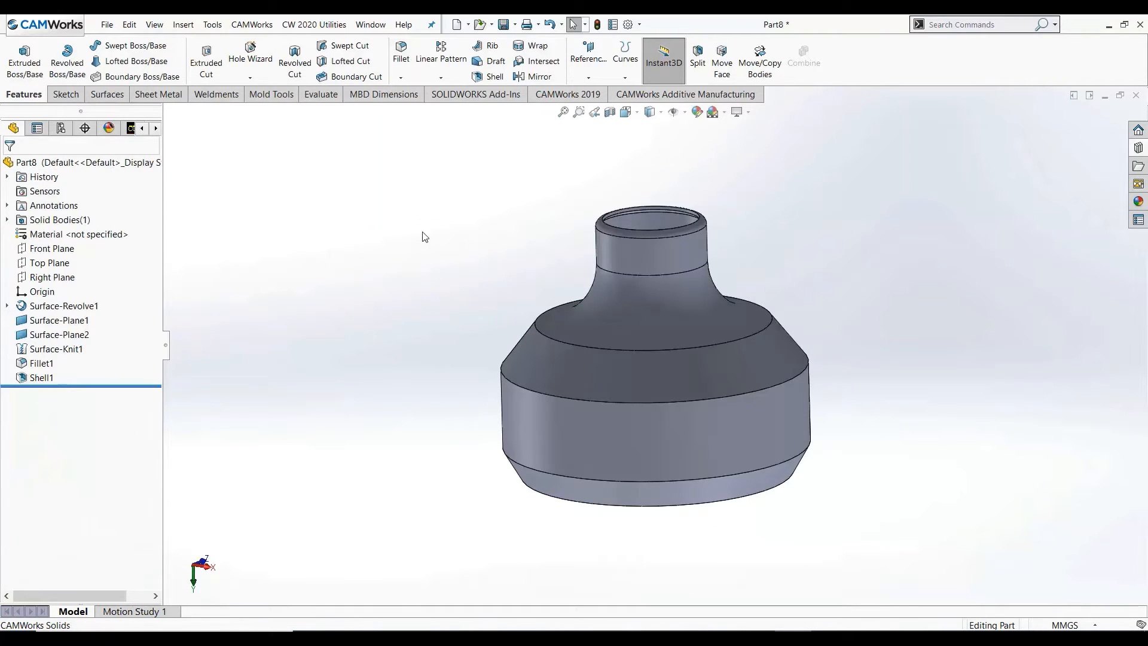
pyautogui.click(563, 112)
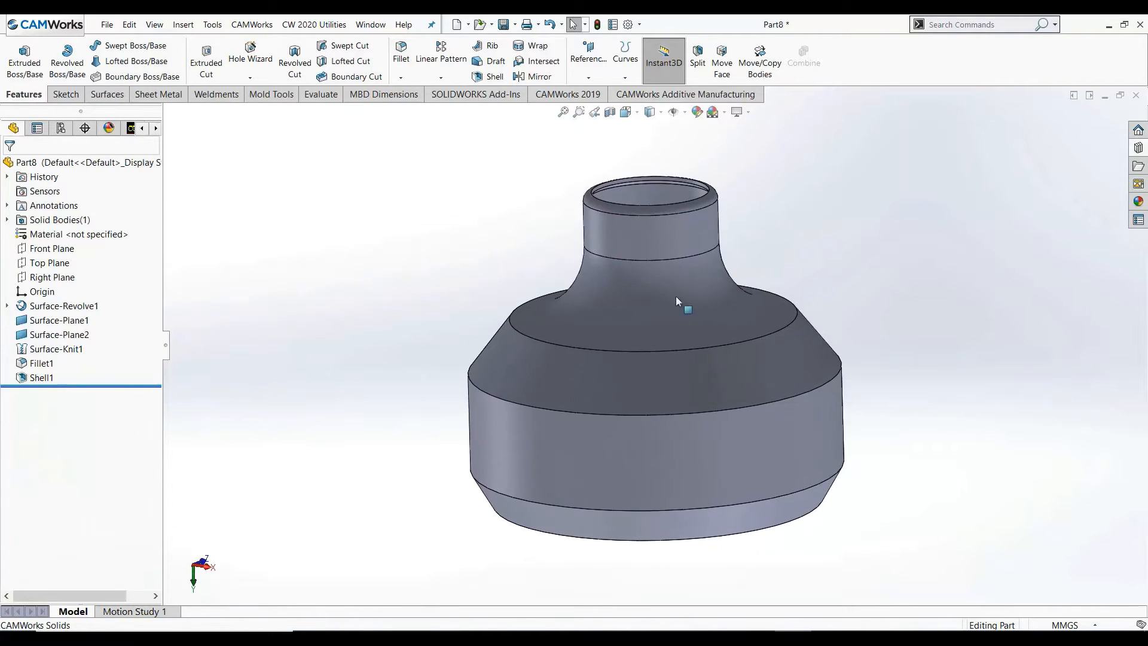
# Close the current part without saving it and create a new part document.
pyautogui.click(1137, 95)
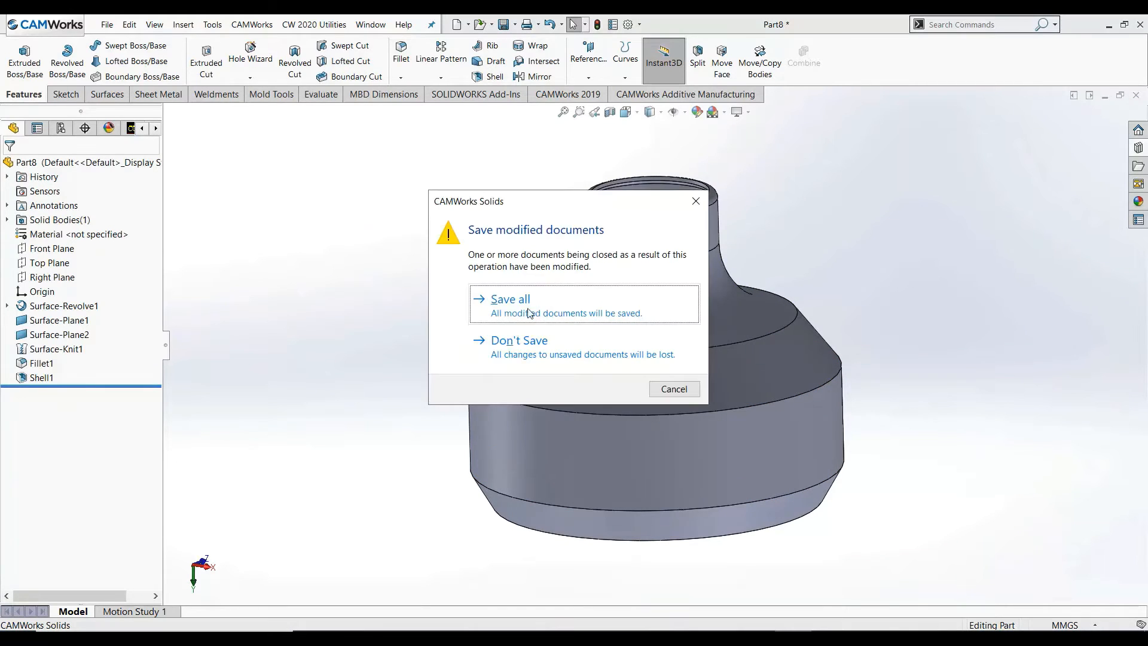
pyautogui.click(511, 342)
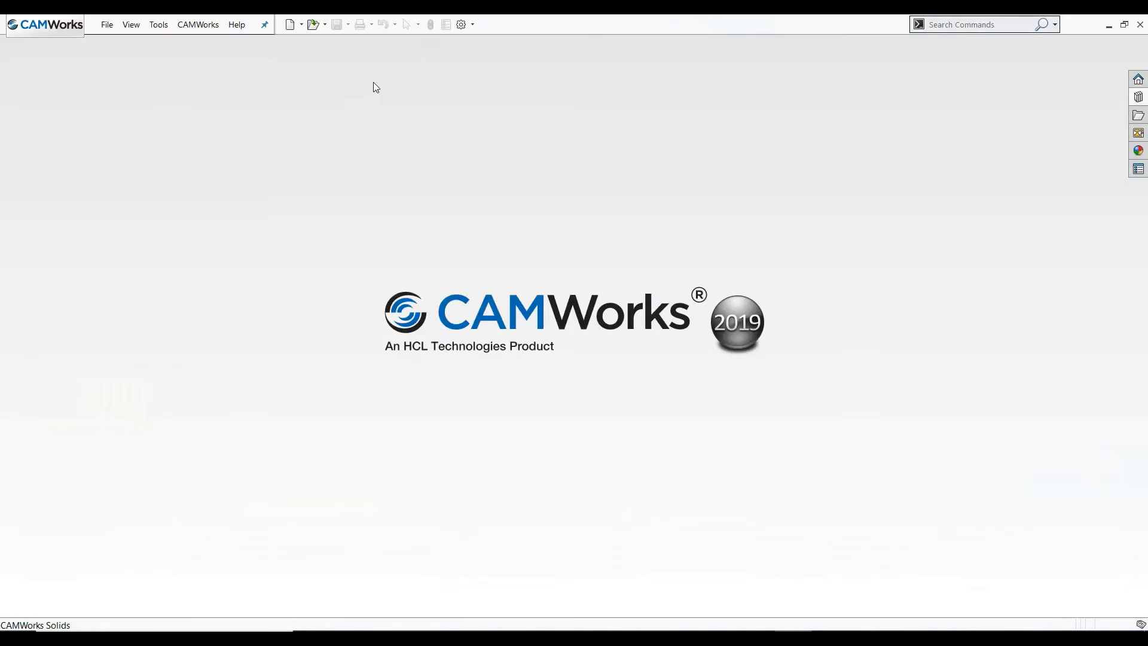
pyautogui.click(290, 25)
pyautogui.click(640, 417)
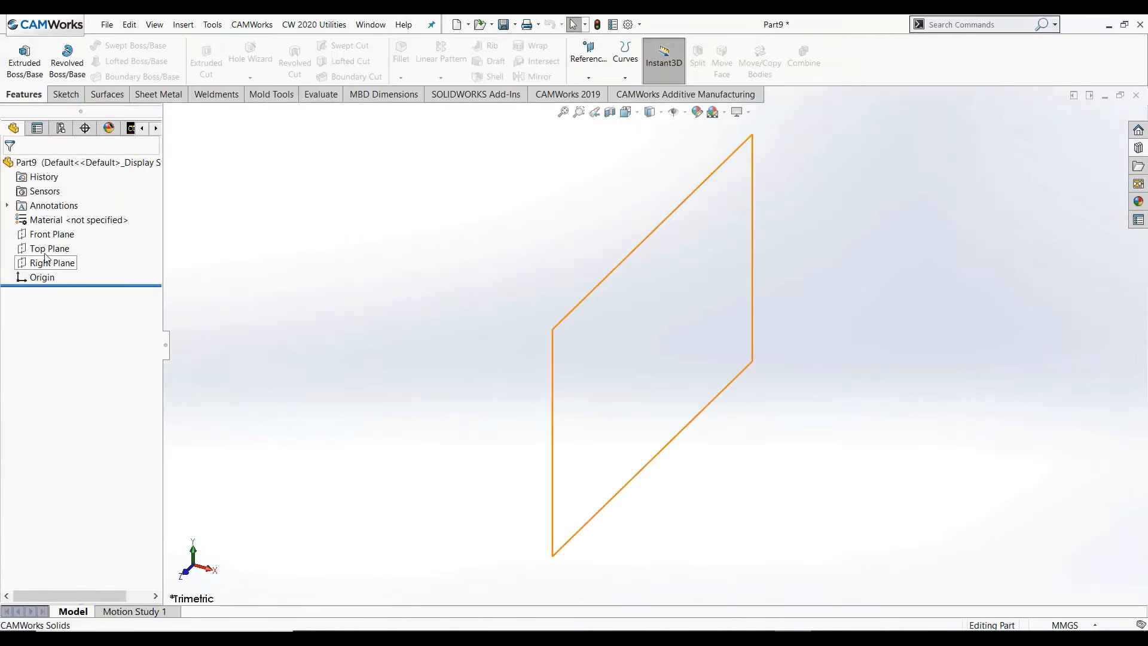
# Sketch an open wavy spline through nine points on the Front Plane, running sideways past both sides of the origin.
pyautogui.click(52, 235)
pyautogui.click(62, 220)
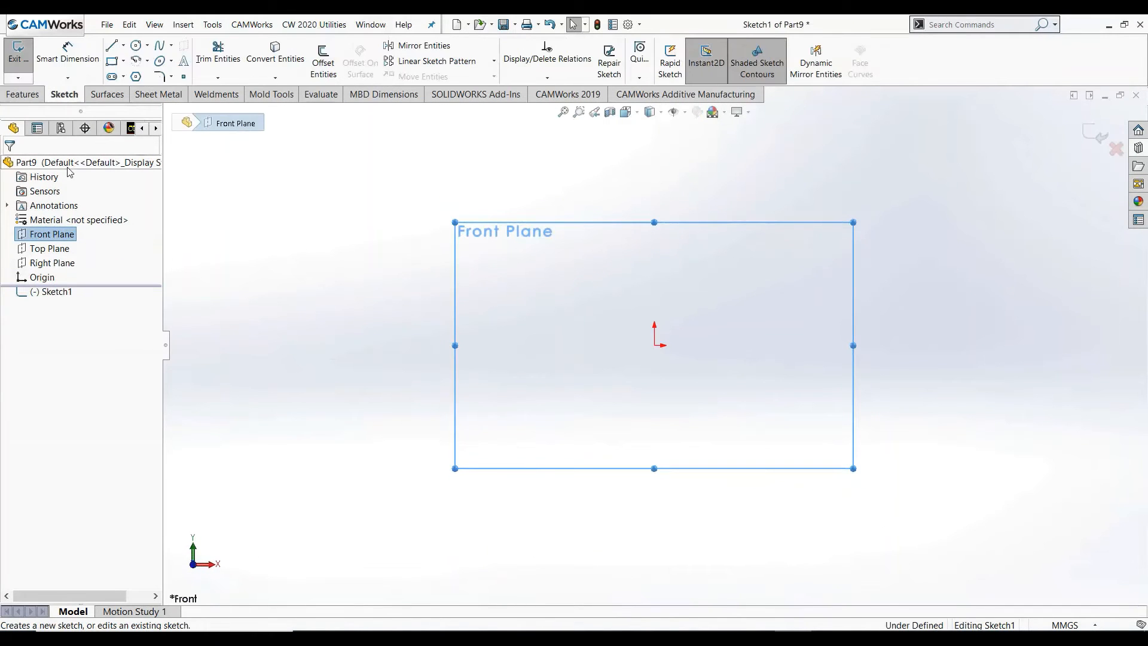
pyautogui.click(160, 45)
pyautogui.click(446, 329)
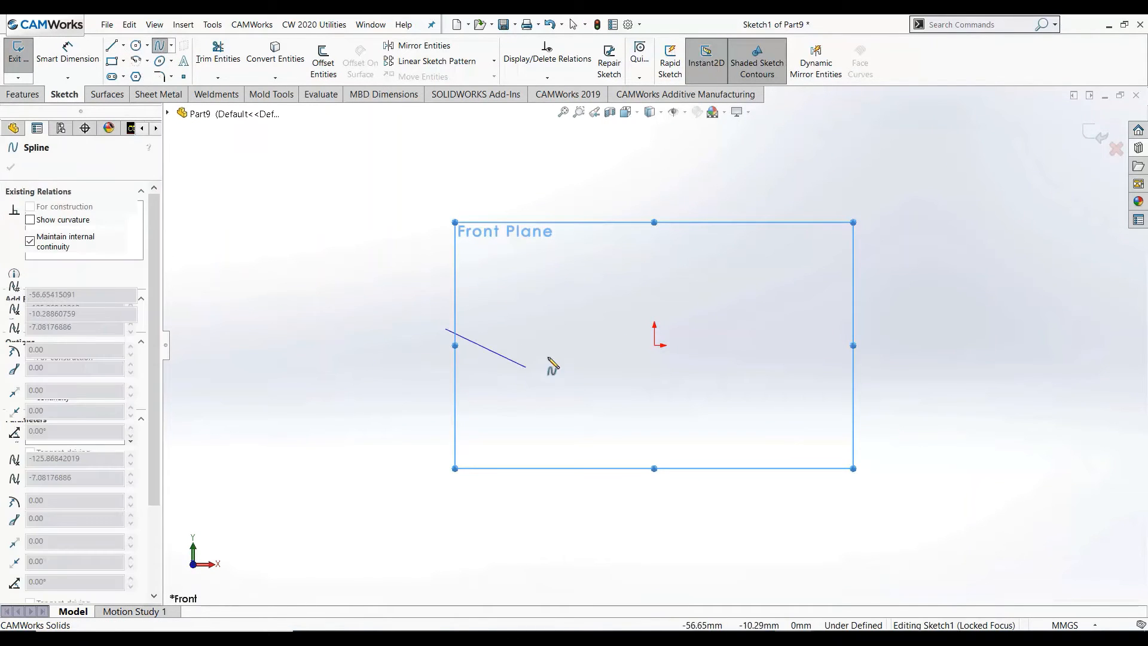
pyautogui.click(527, 368)
pyautogui.click(635, 328)
pyautogui.click(680, 374)
pyautogui.click(749, 328)
pyautogui.click(831, 370)
pyautogui.click(927, 340)
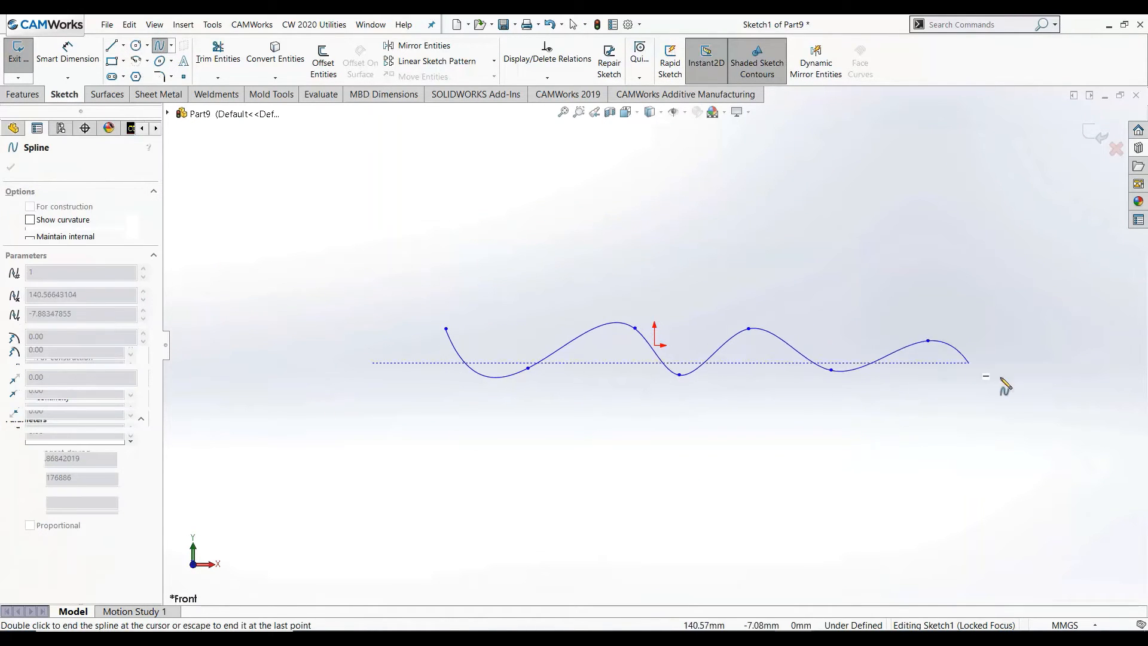
pyautogui.click(1021, 383)
pyautogui.click(1041, 362)
pyautogui.rightClick(1056, 360)
pyautogui.click(1068, 370)
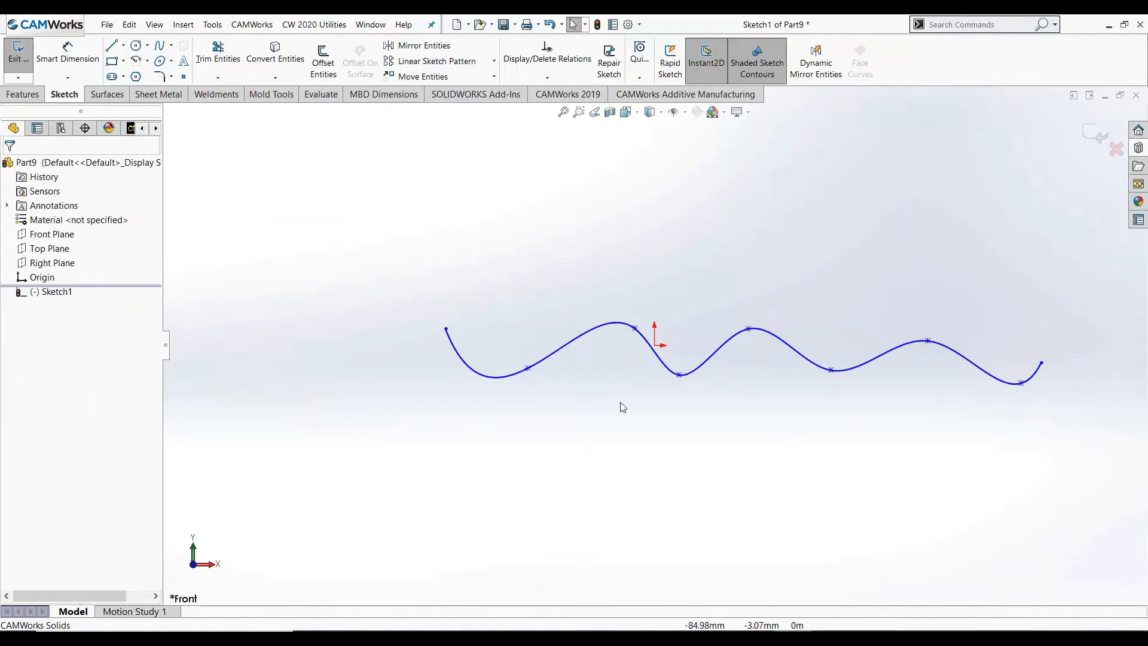
# Create an extruded surface from the wavy spline, using Mid Plane with a depth of 70 mm.
pyautogui.click(107, 94)
pyautogui.click(22, 60)
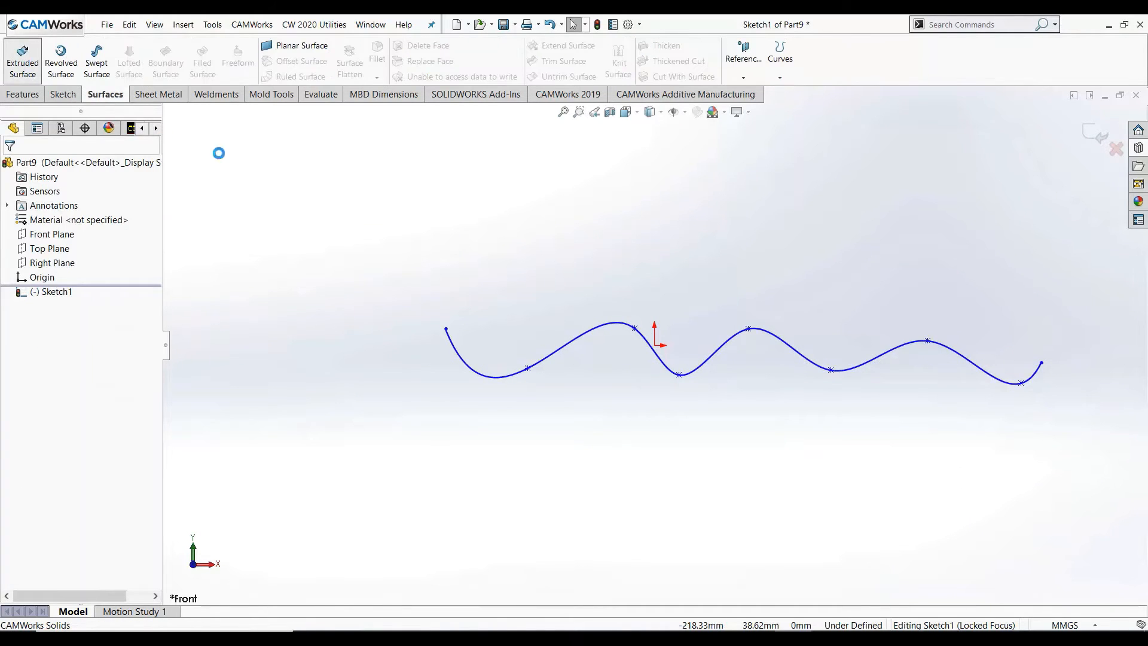
pyautogui.click(67, 250)
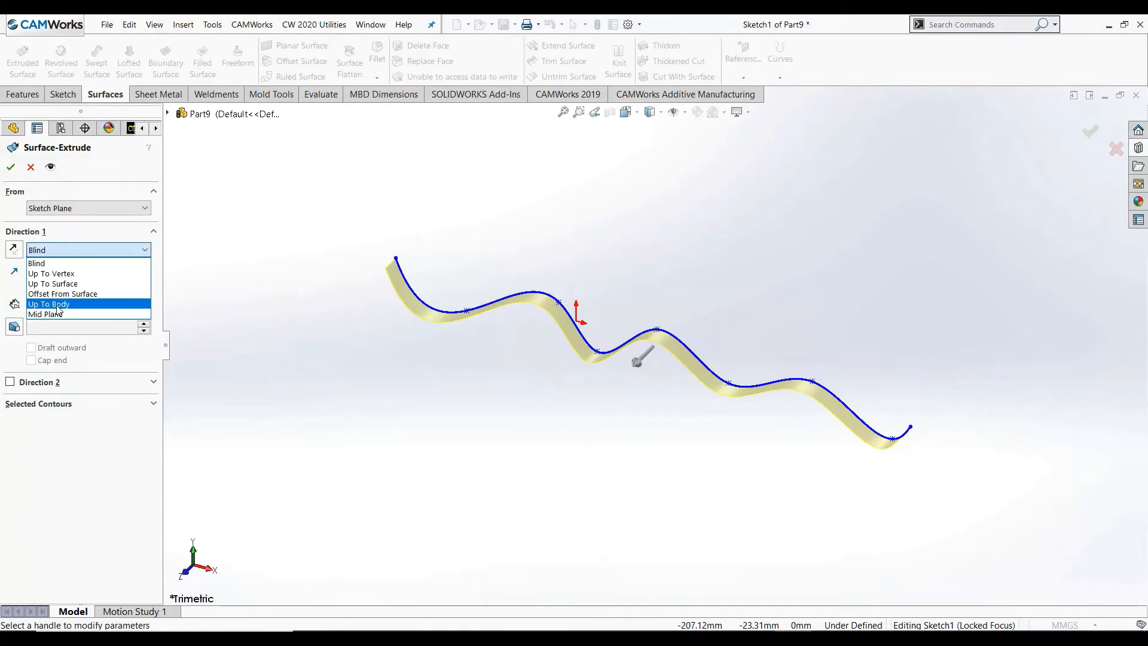
pyautogui.click(55, 311)
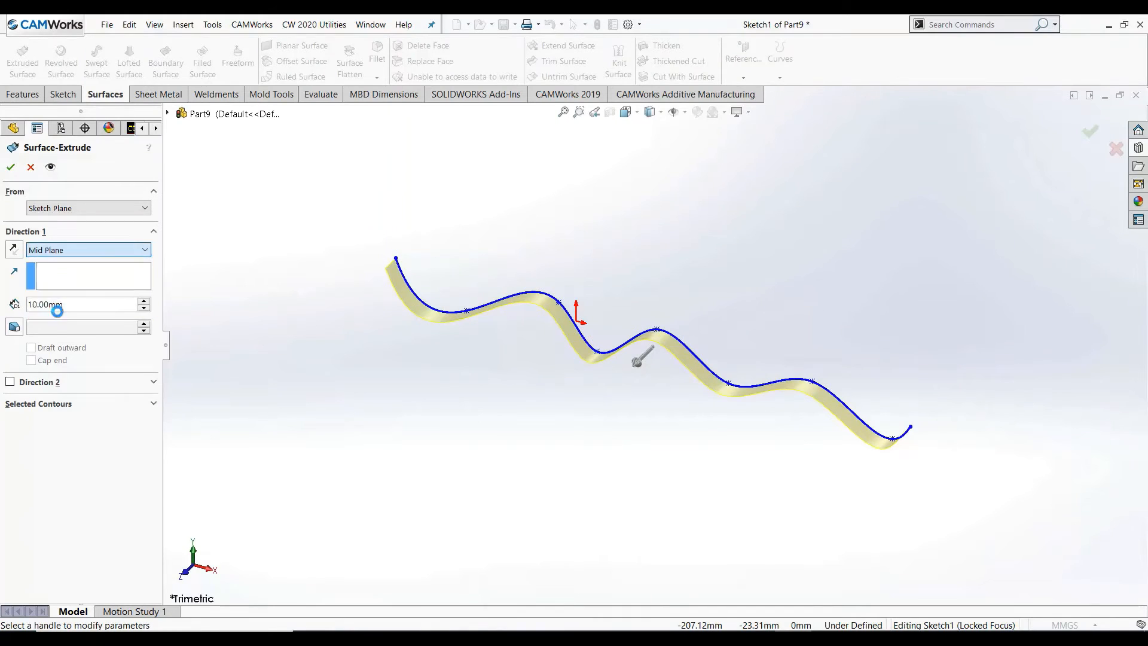
pyautogui.click(143, 298)
pyautogui.click(144, 298)
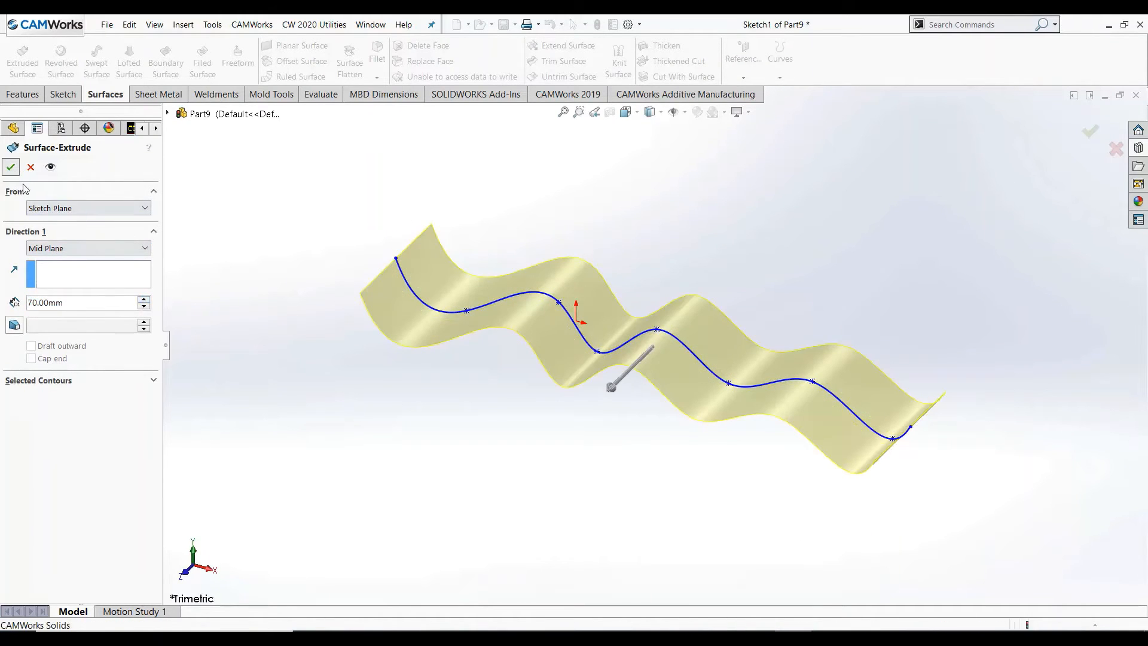
pyautogui.click(11, 166)
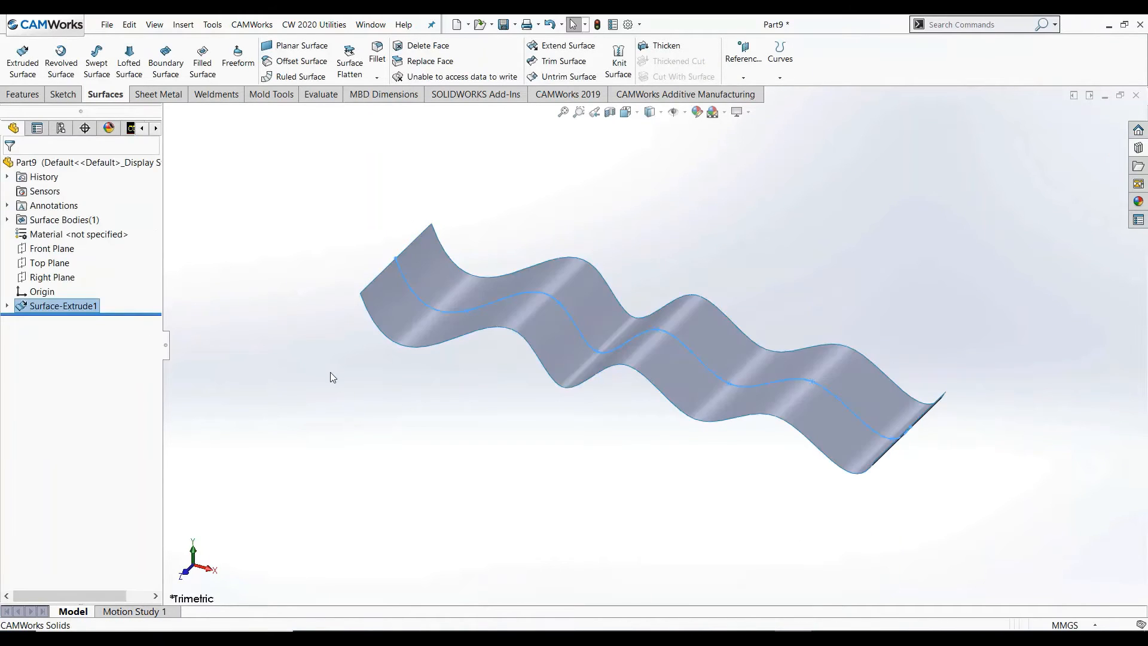
# Create a reference plane offset 50 mm from the Top Plane.
pyautogui.click(37, 263)
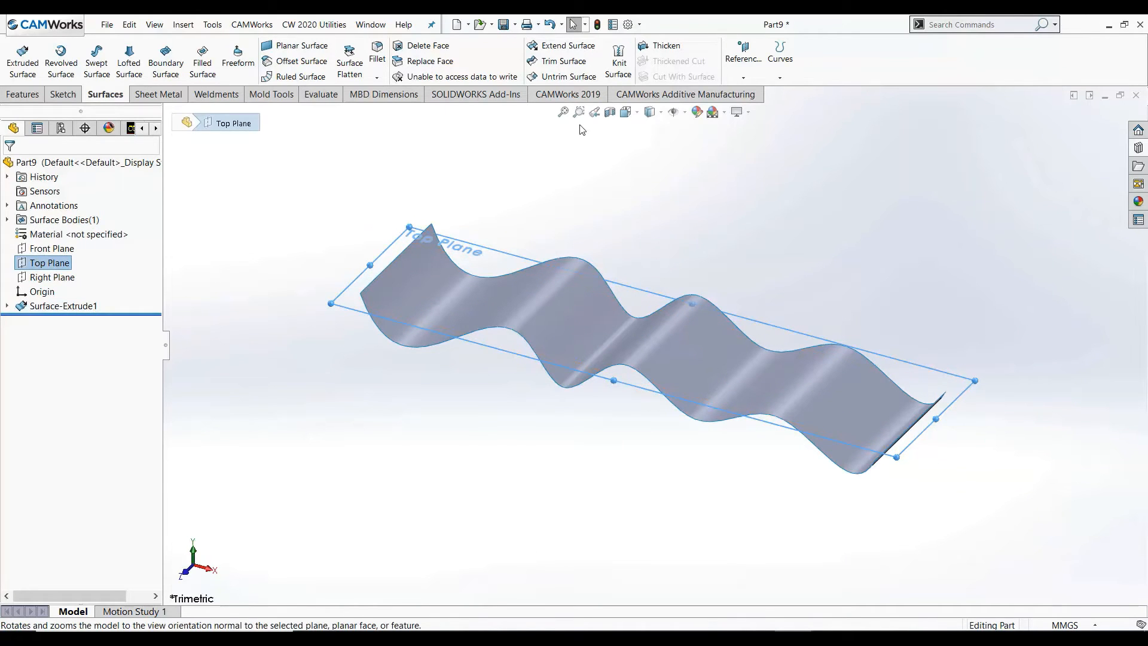
pyautogui.click(743, 77)
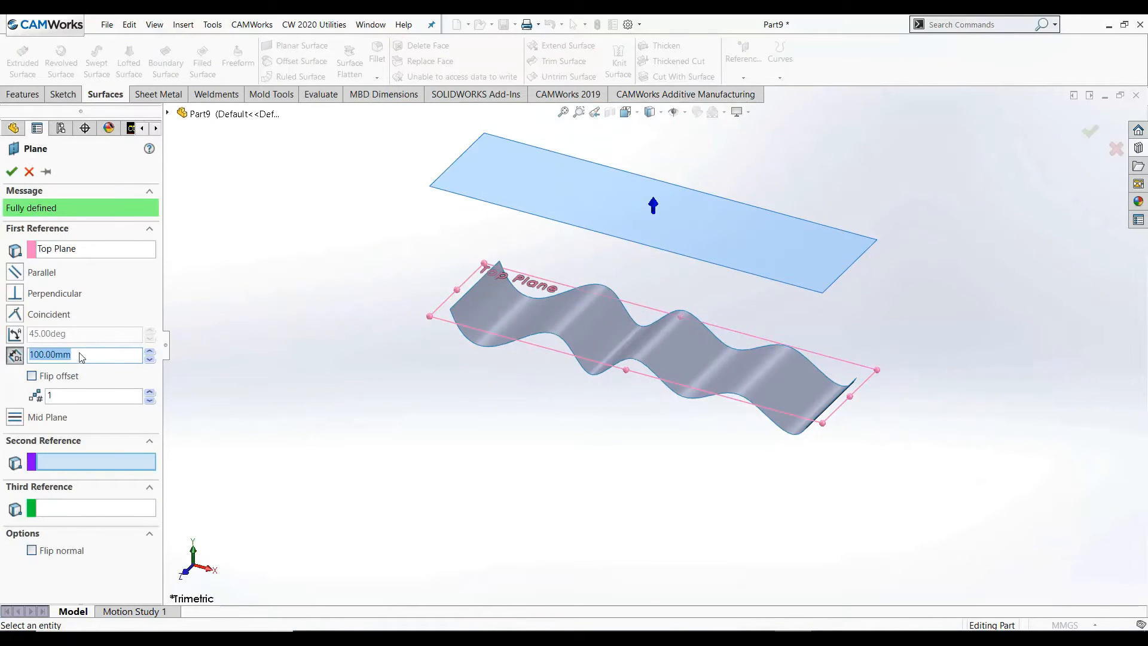
pyautogui.press('Return')
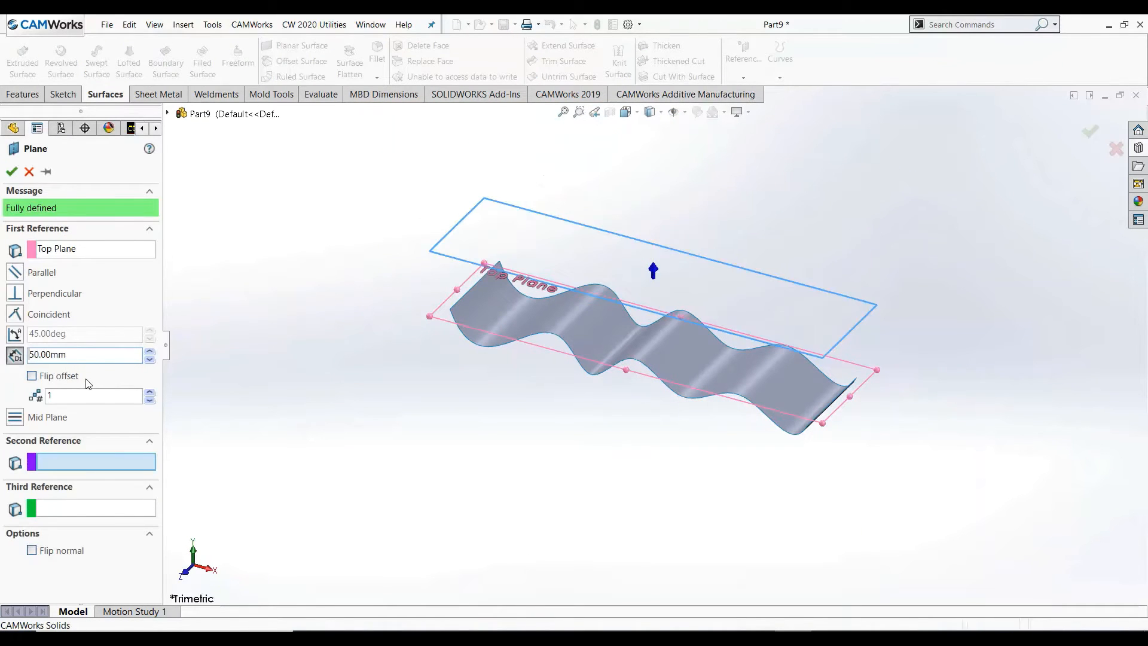
# Sketch a corner rectangle on the new offset plane, enclosing the origin and lying within the wavy surface's outline.
pyautogui.click(63, 94)
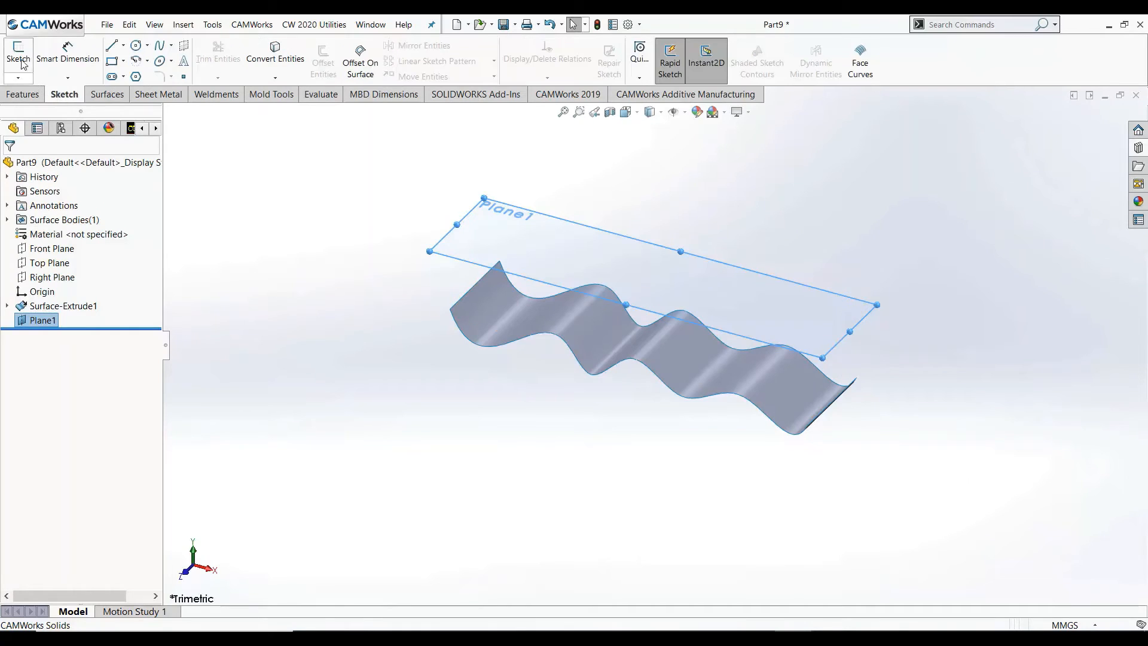
pyautogui.click(18, 54)
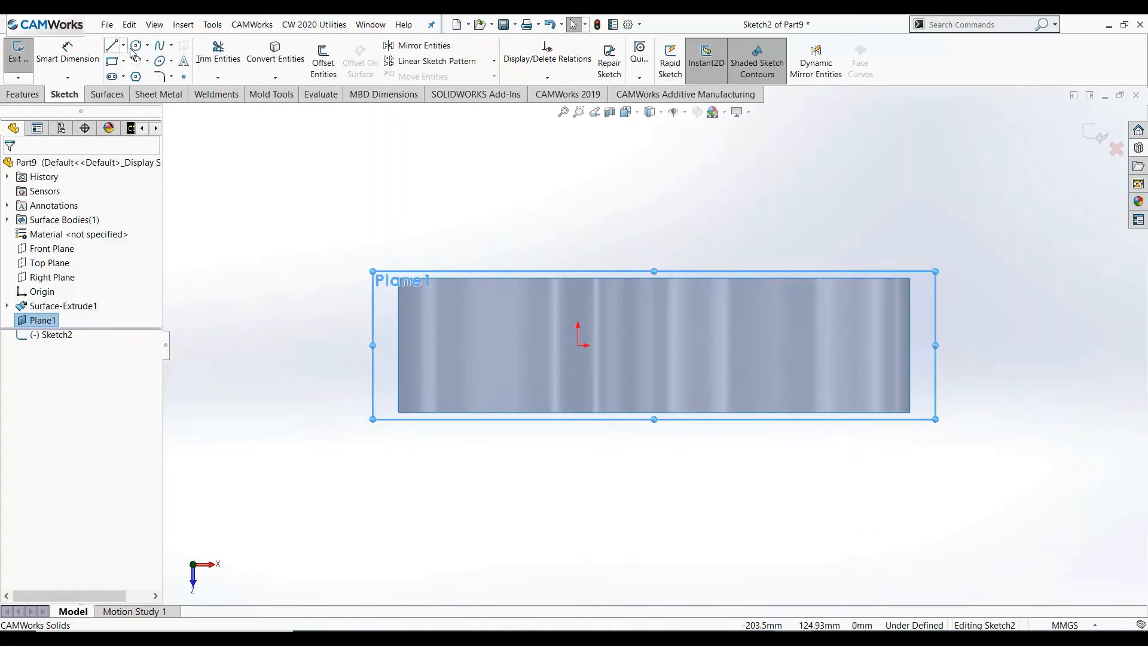
pyautogui.click(112, 61)
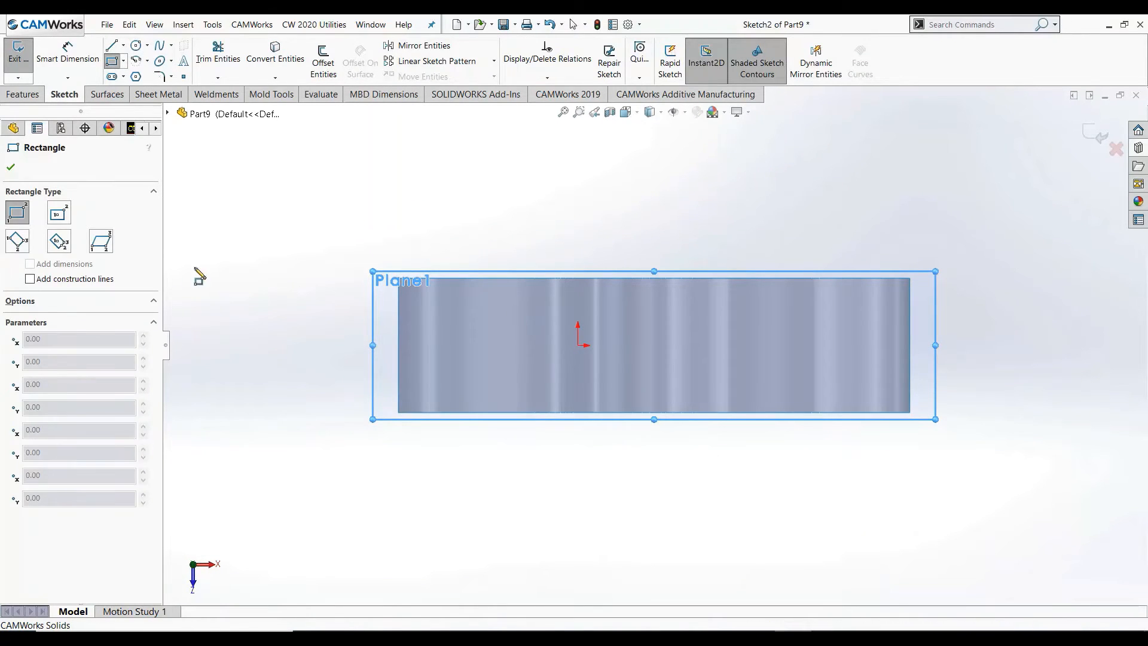
pyautogui.click(531, 309)
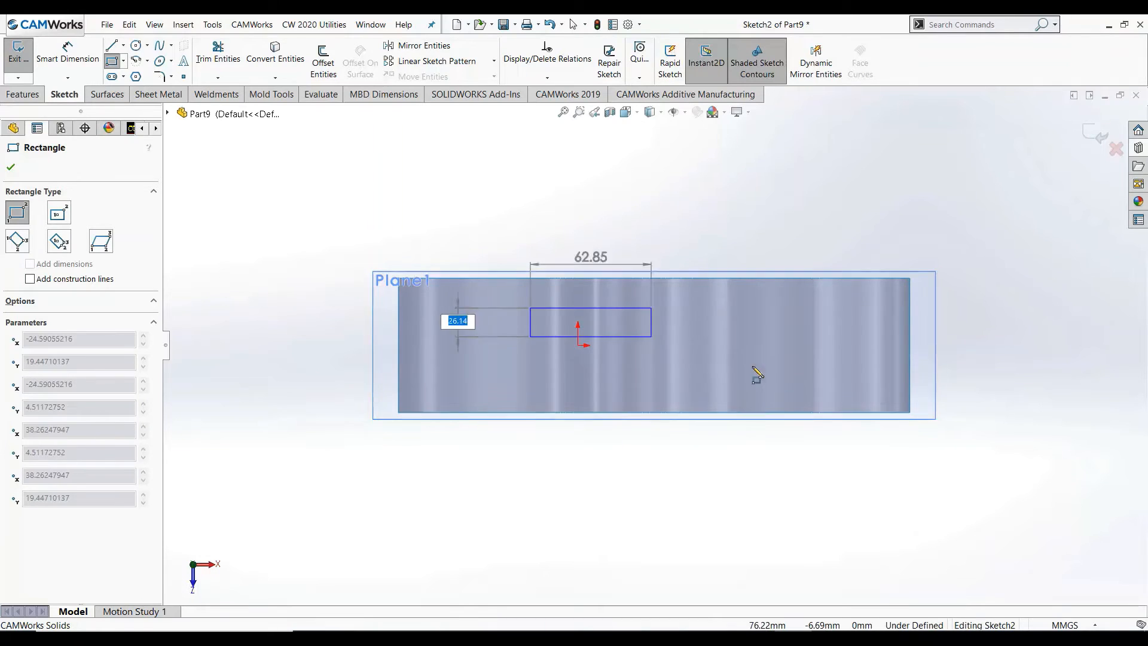
pyautogui.click(826, 384)
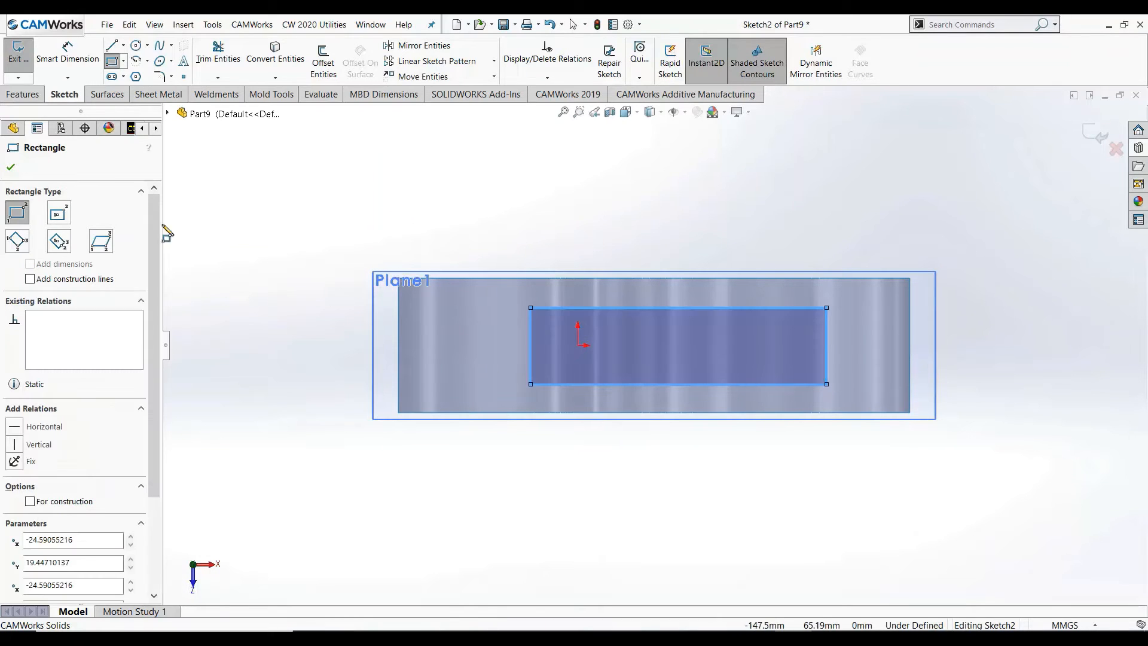
# Extrude the rectangle as a surface, using Blind with a depth of 70 mm and no capped end.
pyautogui.click(105, 94)
pyautogui.click(23, 60)
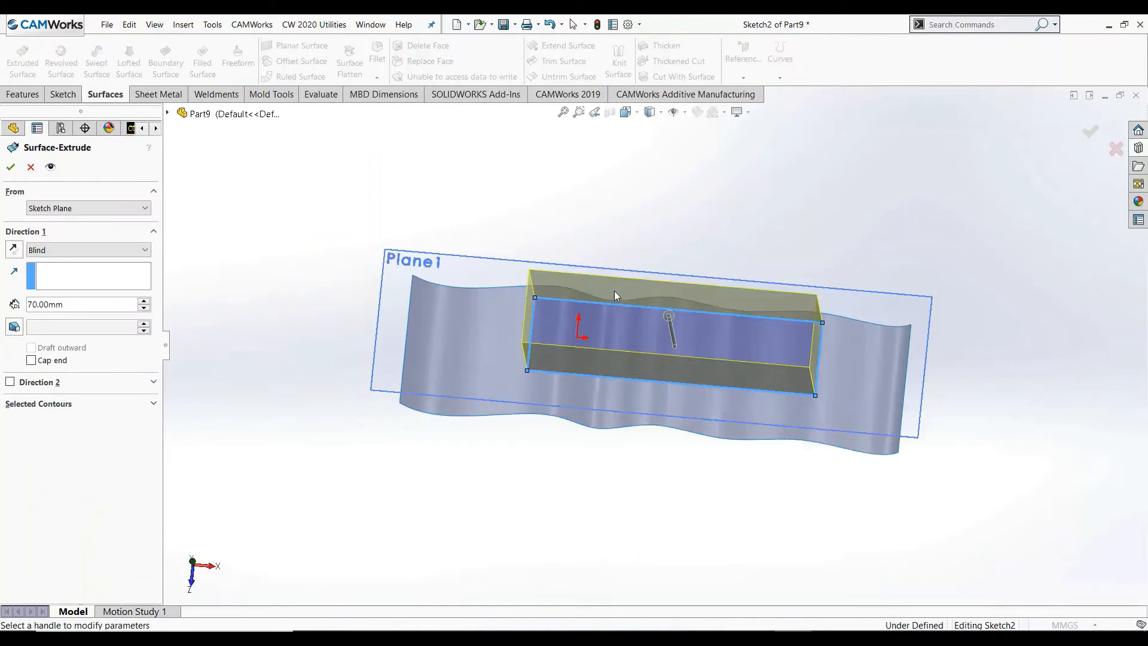
pyautogui.moveTo(598, 236); pyautogui.dragTo(568, 446, button='middle')
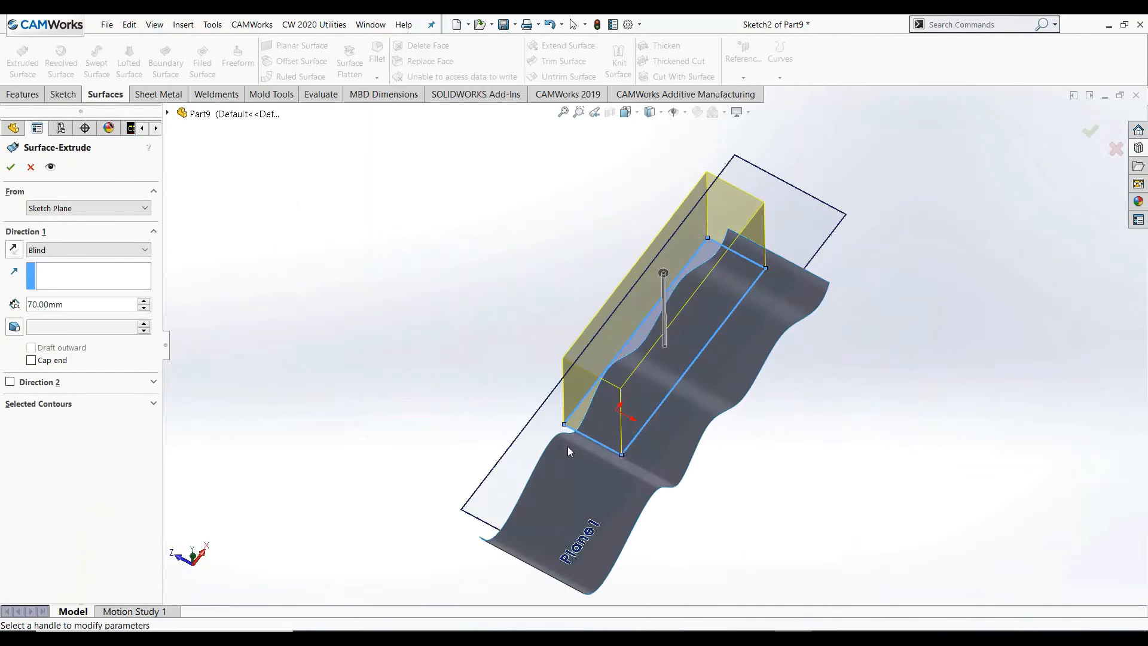
pyautogui.click(11, 168)
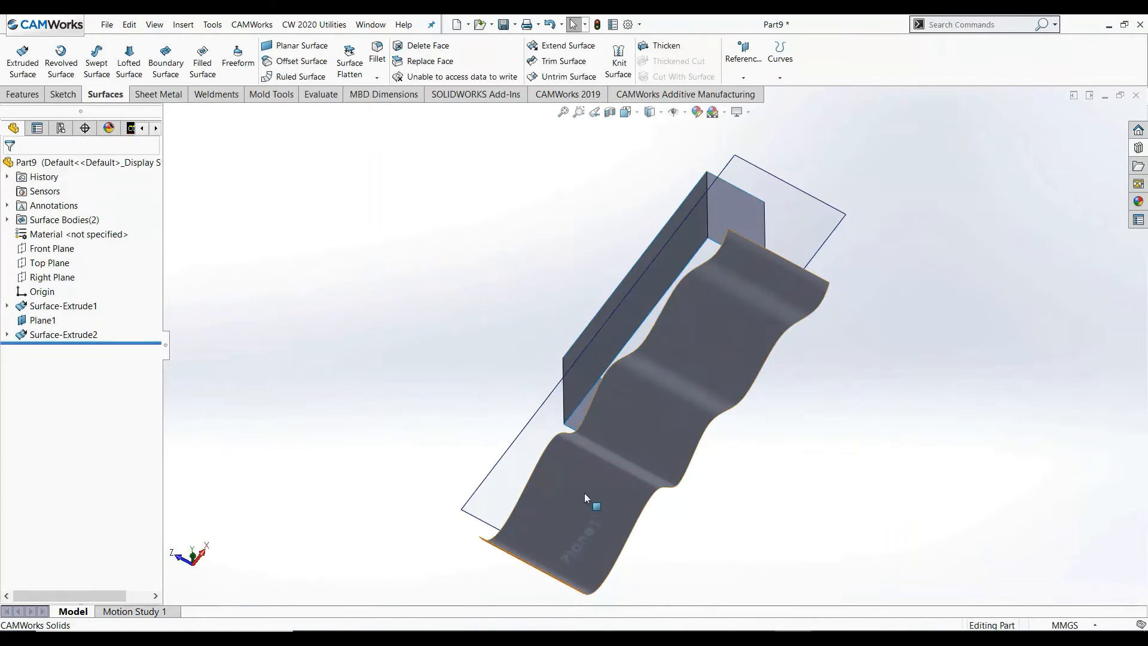
# Hide the offset reference plane between the wavy surface and the rectangular surface.
pyautogui.moveTo(584, 494)
pyautogui.mouseDown(button='middle')
pyautogui.moveTo(579, 241)
pyautogui.moveTo(520, 156)
pyautogui.moveTo(551, 242)
pyautogui.moveTo(512, 174)
pyautogui.moveTo(590, 443)
pyautogui.mouseUp(button='middle')
pyautogui.click(494, 357)
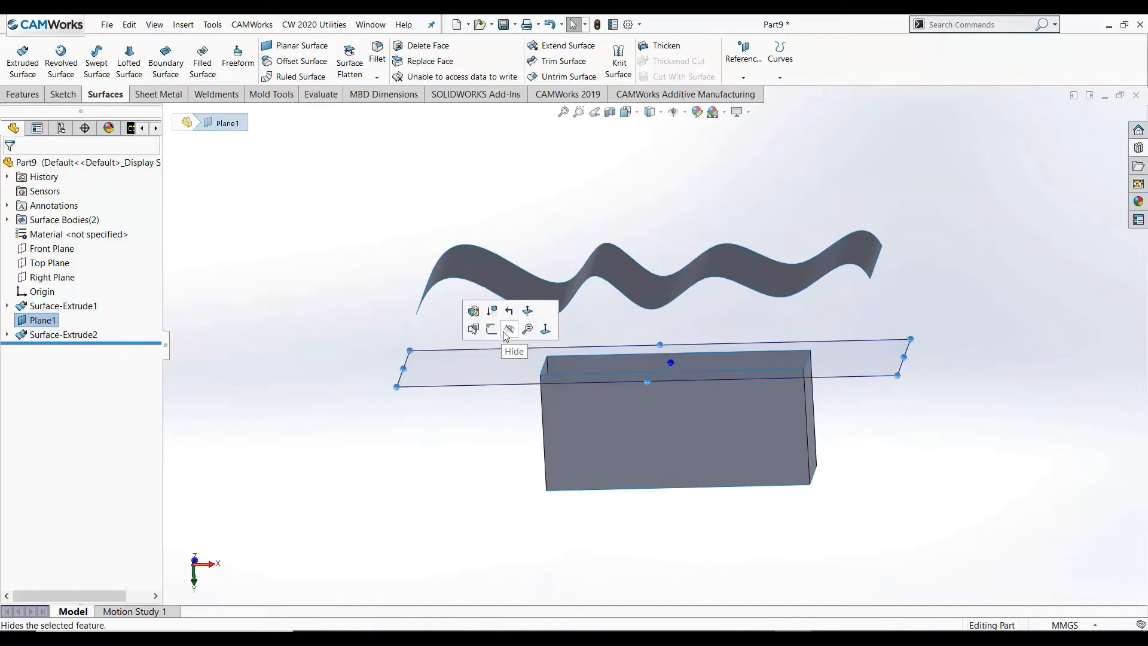
pyautogui.click(510, 328)
# Close the open end of the rectangular surface facing the wavy surface with a lofted surface between its two short edges.
pyautogui.scroll(-3, 665, 374)
pyautogui.moveTo(666, 379); pyautogui.dragTo(438, 435, button='middle')
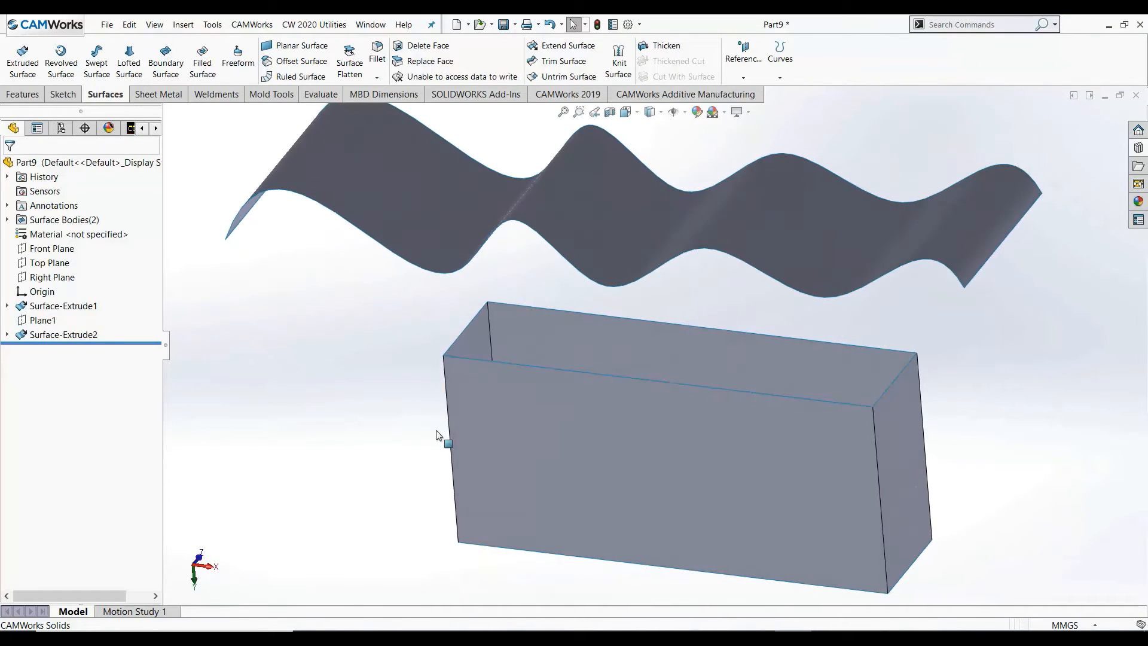
pyautogui.click(129, 61)
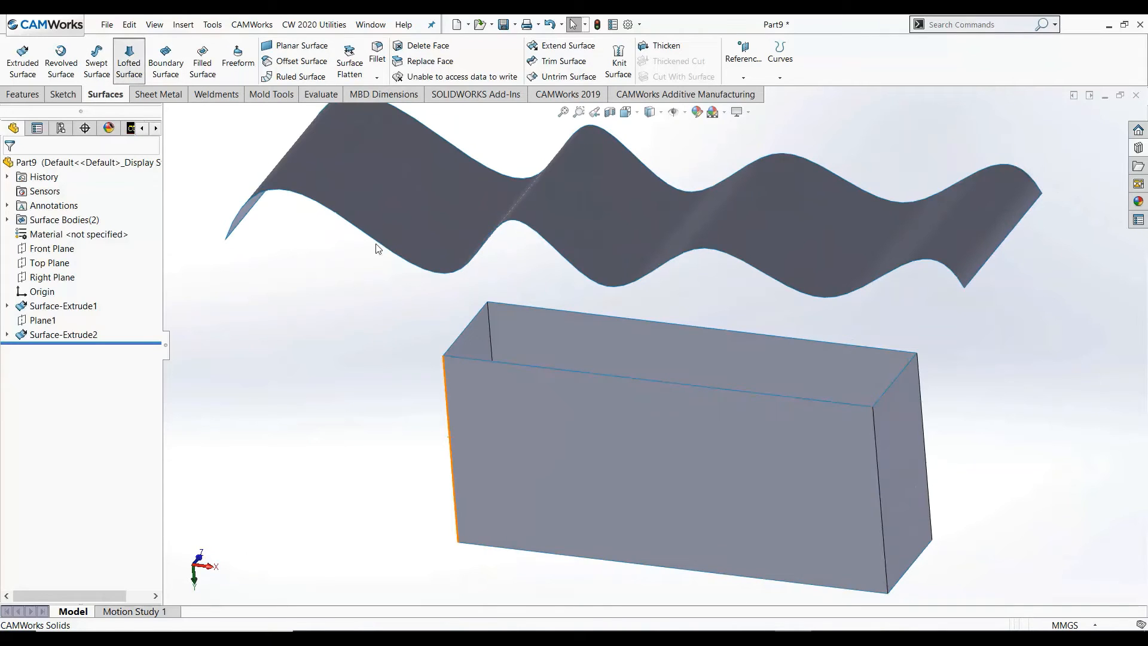
pyautogui.click(457, 342)
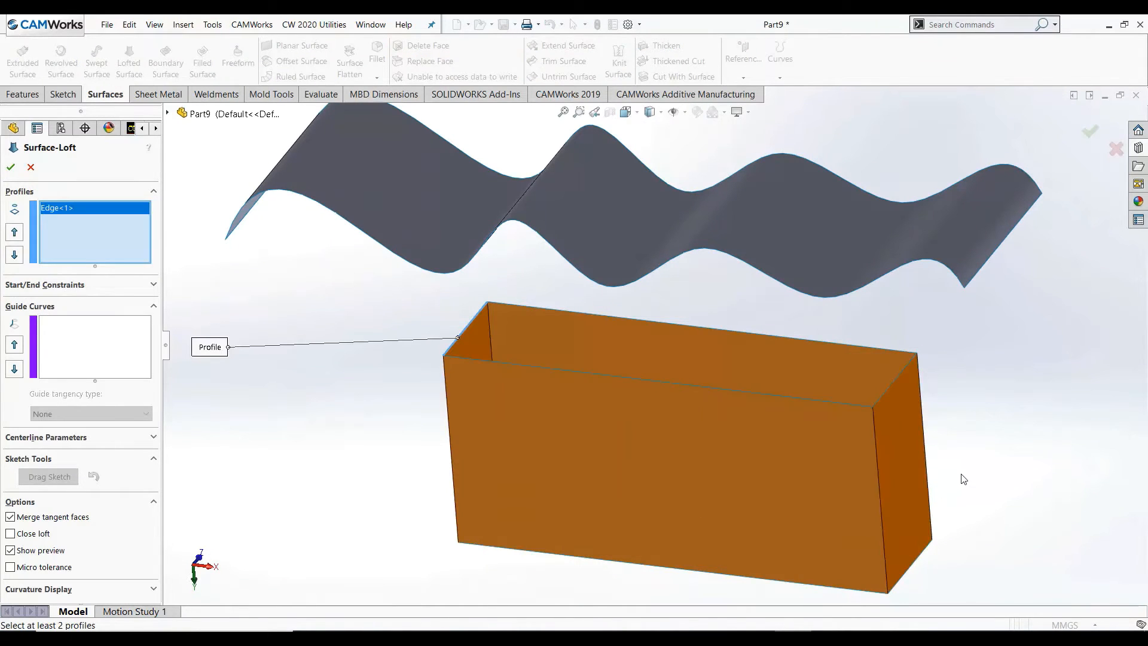
pyautogui.click(884, 396)
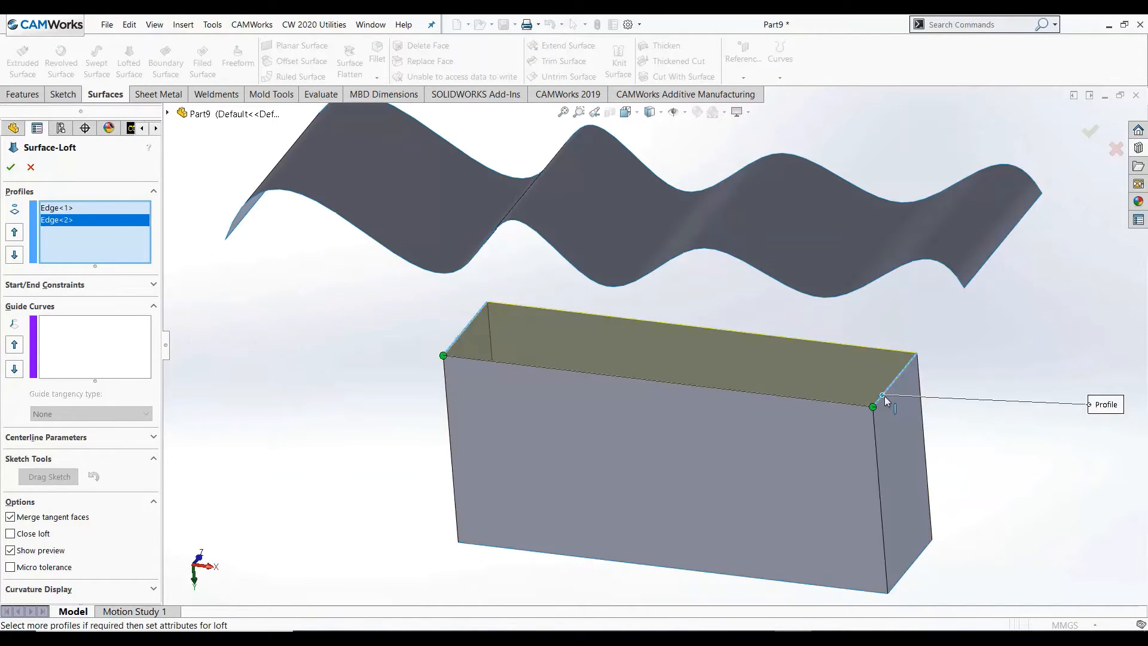
pyautogui.press('Return')
pyautogui.click(297, 404)
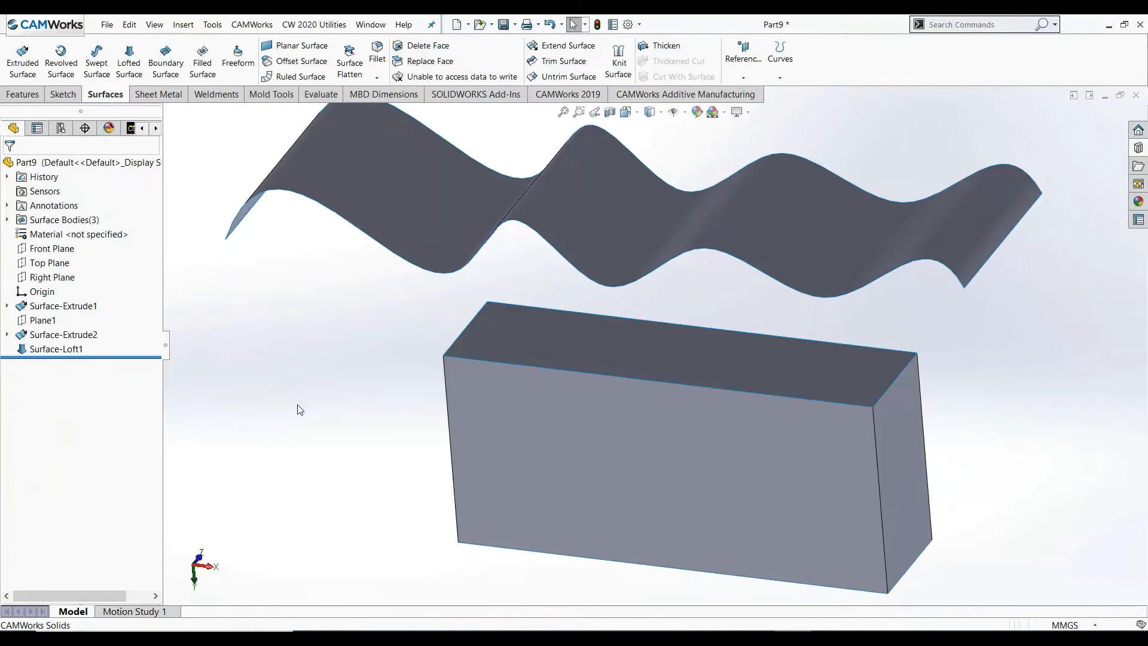
# Examine the lofted cap, the wavy surface and the box's side faces from several angles.
pyautogui.scroll(1, 742, 427)
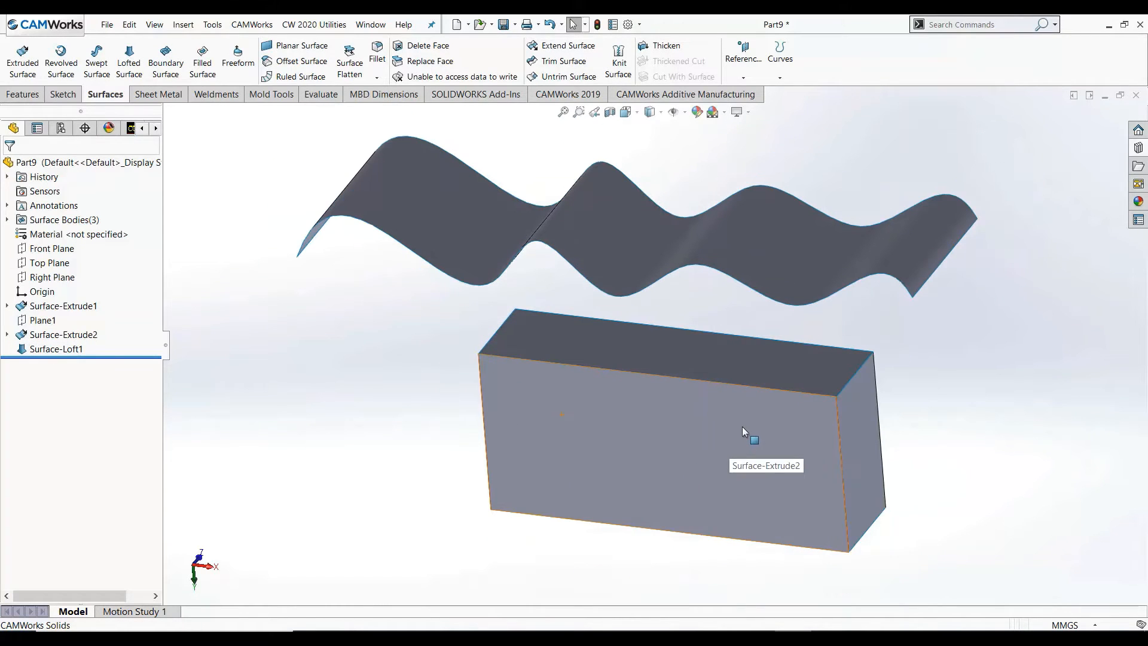
pyautogui.click(725, 357)
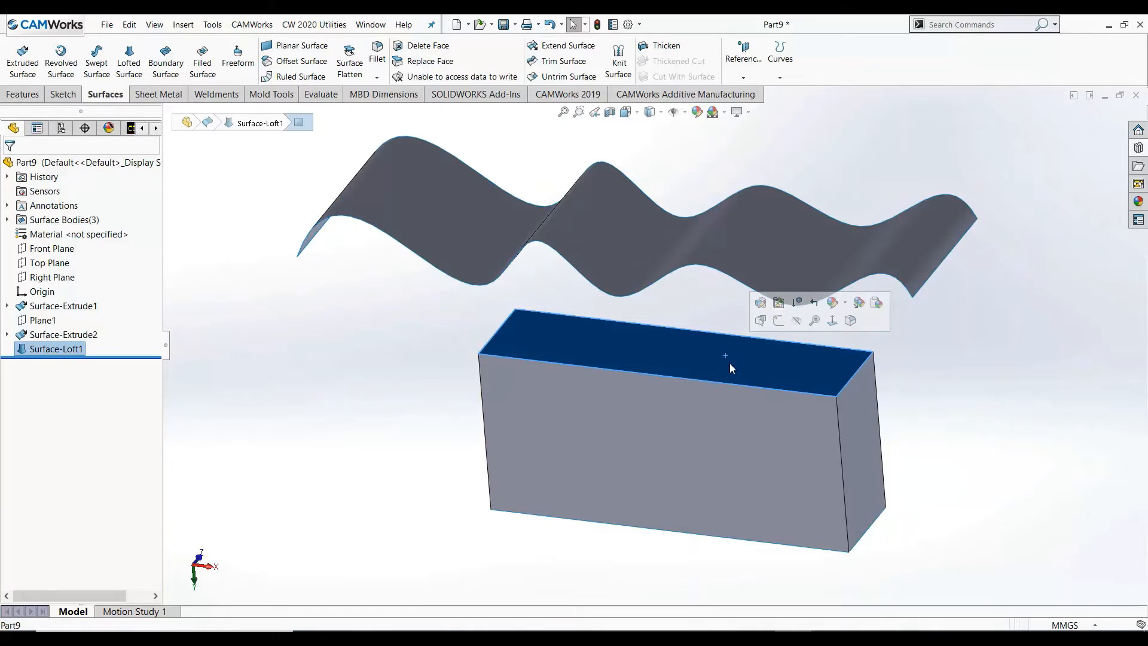
pyautogui.click(406, 397)
pyautogui.moveTo(407, 397); pyautogui.dragTo(540, 291, button='middle')
pyautogui.click(534, 245)
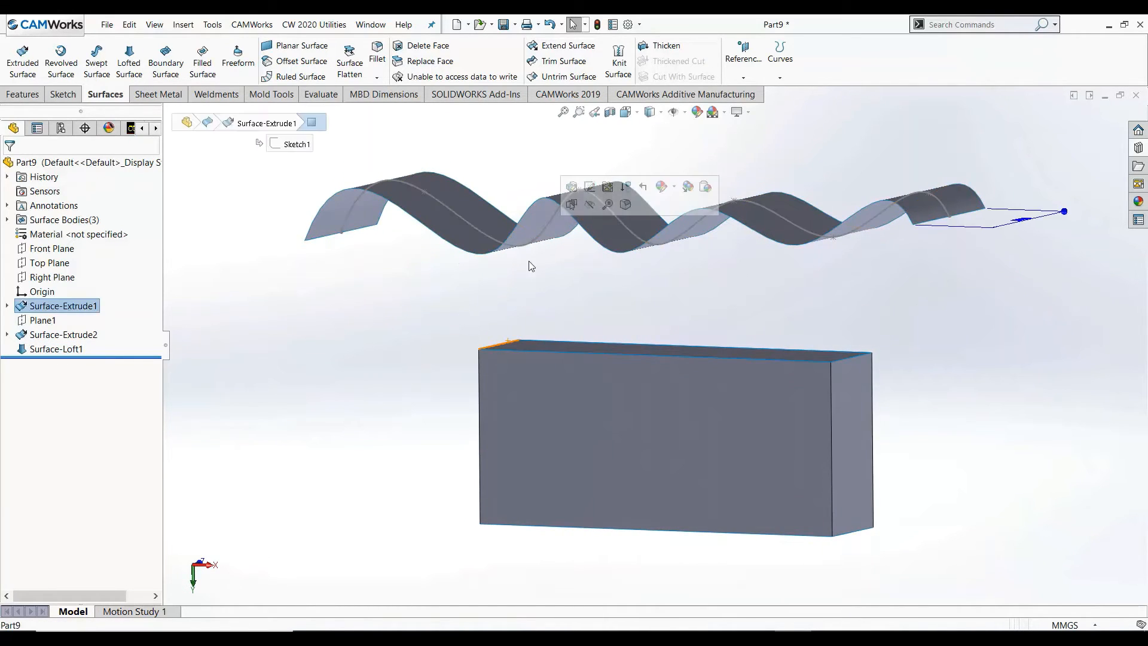
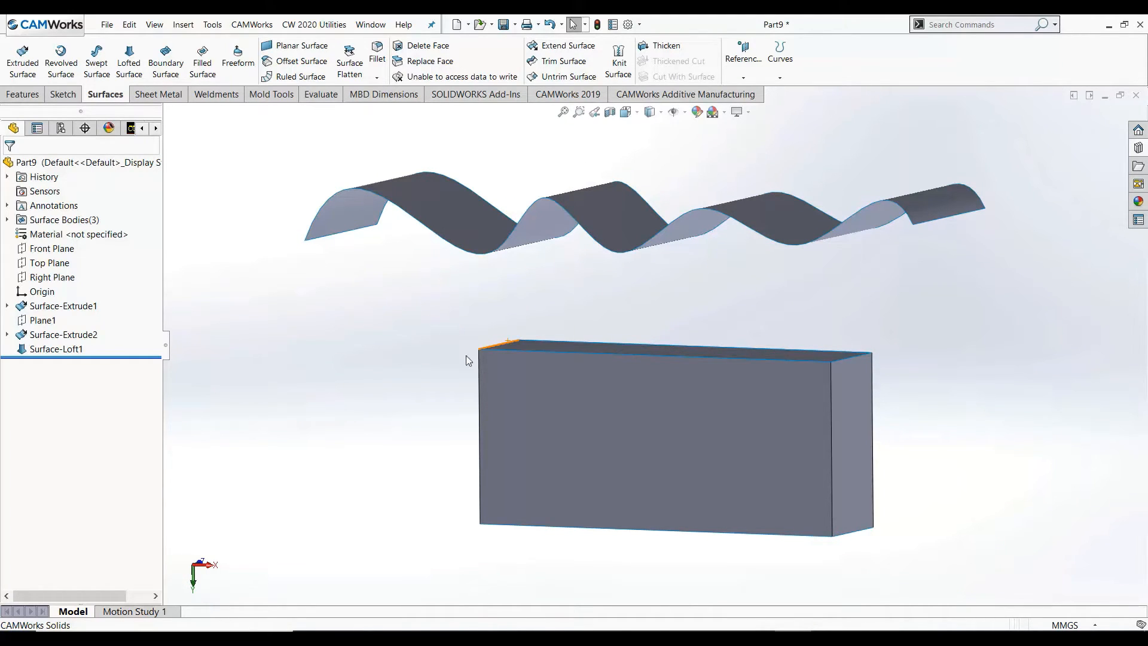
pyautogui.click(671, 479)
pyautogui.moveTo(478, 435); pyautogui.dragTo(461, 430, button='middle')
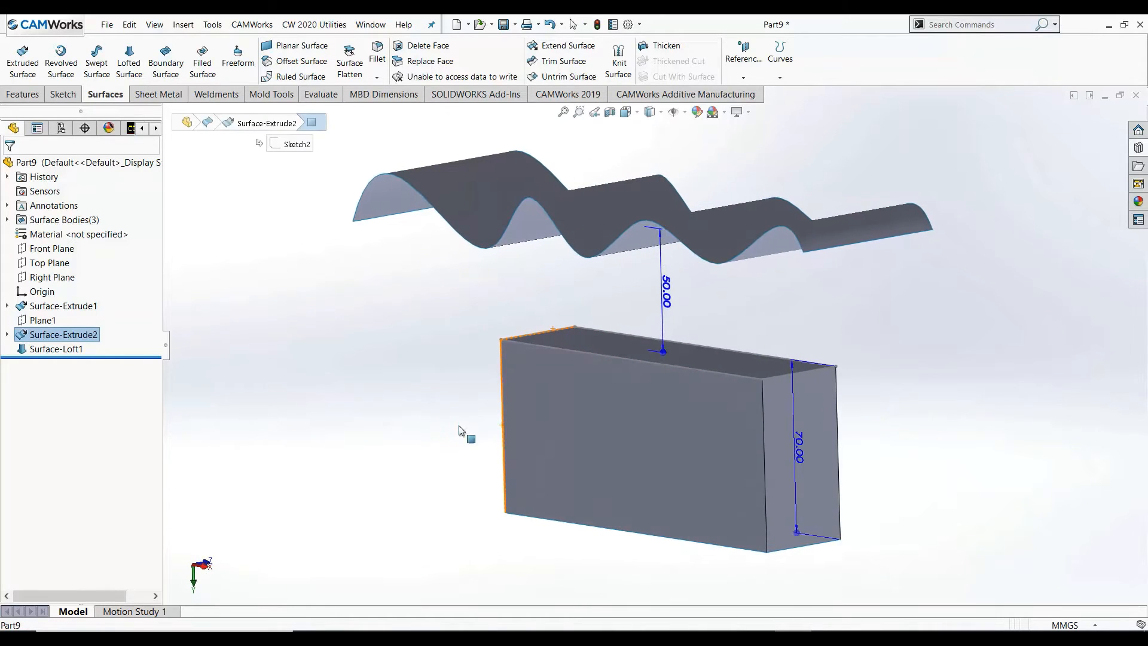
pyautogui.click(370, 356)
pyautogui.moveTo(382, 356); pyautogui.dragTo(290, 360, button='middle')
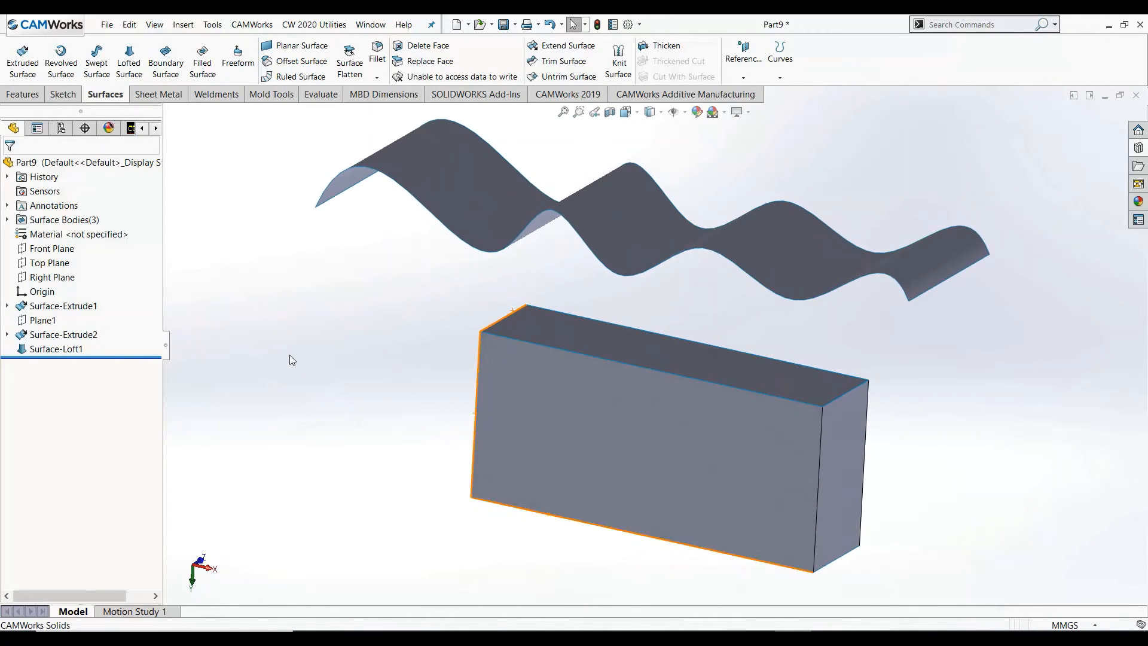
# Replace the lofted cap face with the wavy extruded surface using Replace Face.
pyautogui.click(421, 62)
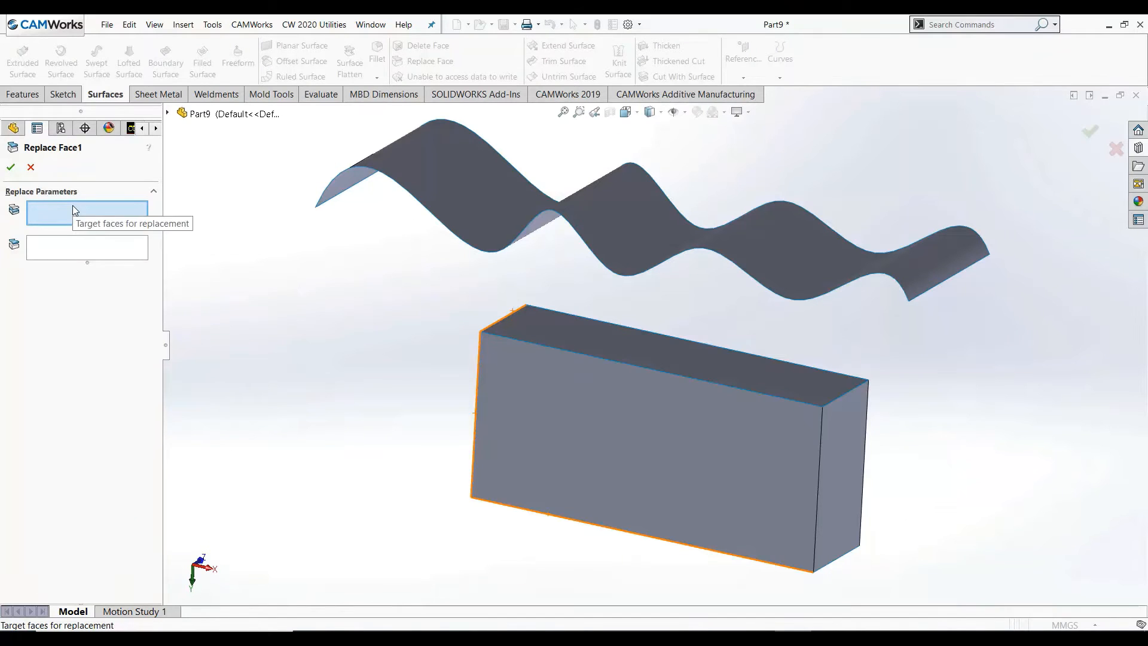
pyautogui.scroll(-5, 565, 359)
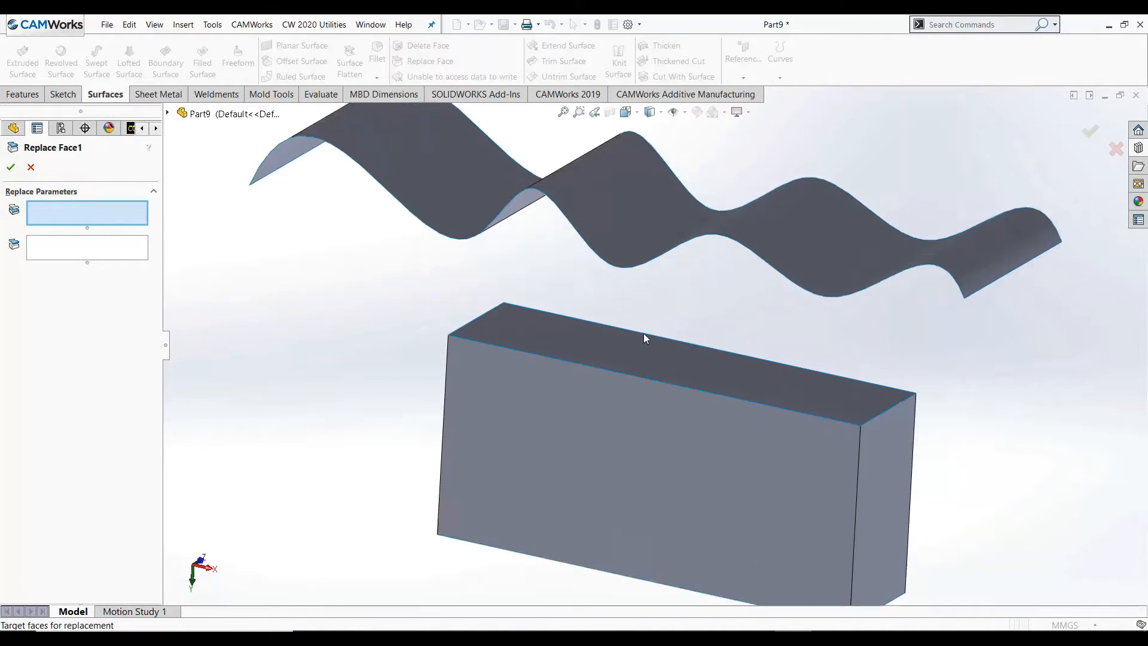
pyautogui.click(558, 360)
pyautogui.scroll(5, 558, 360)
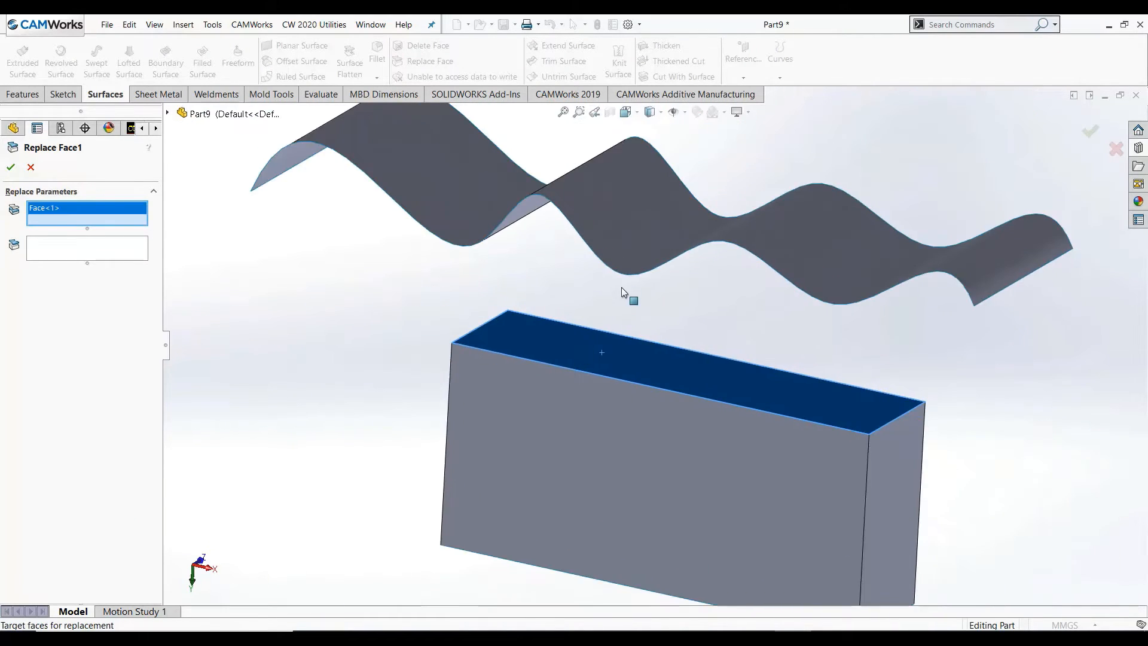
pyautogui.click(620, 242)
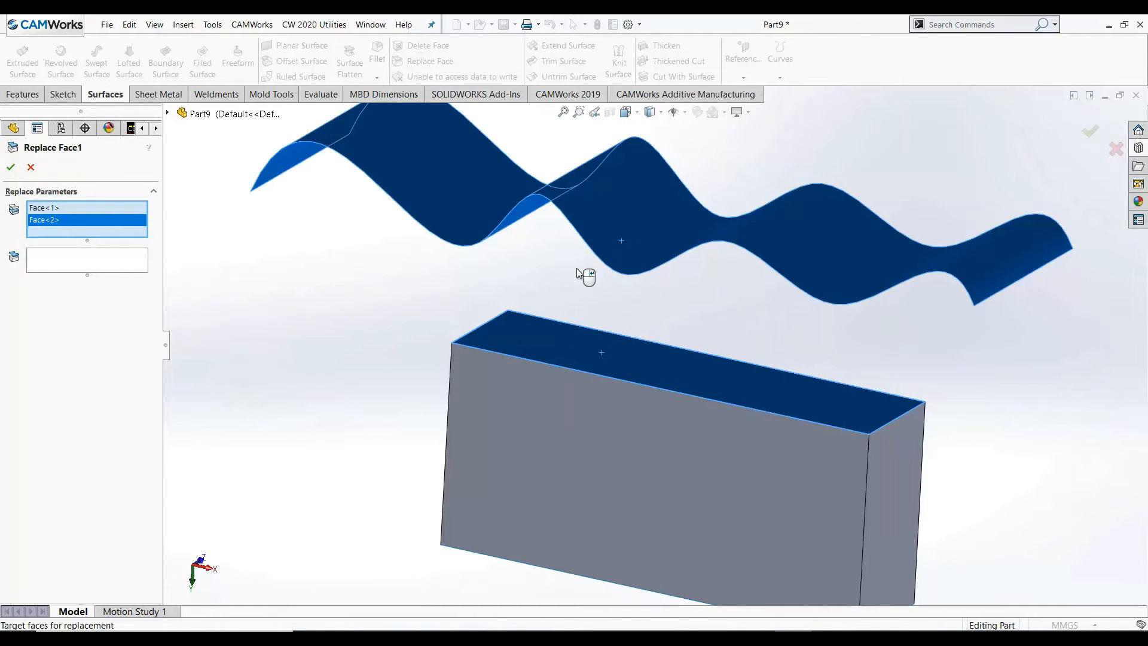
pyautogui.rightClick(33, 221)
pyautogui.click(64, 244)
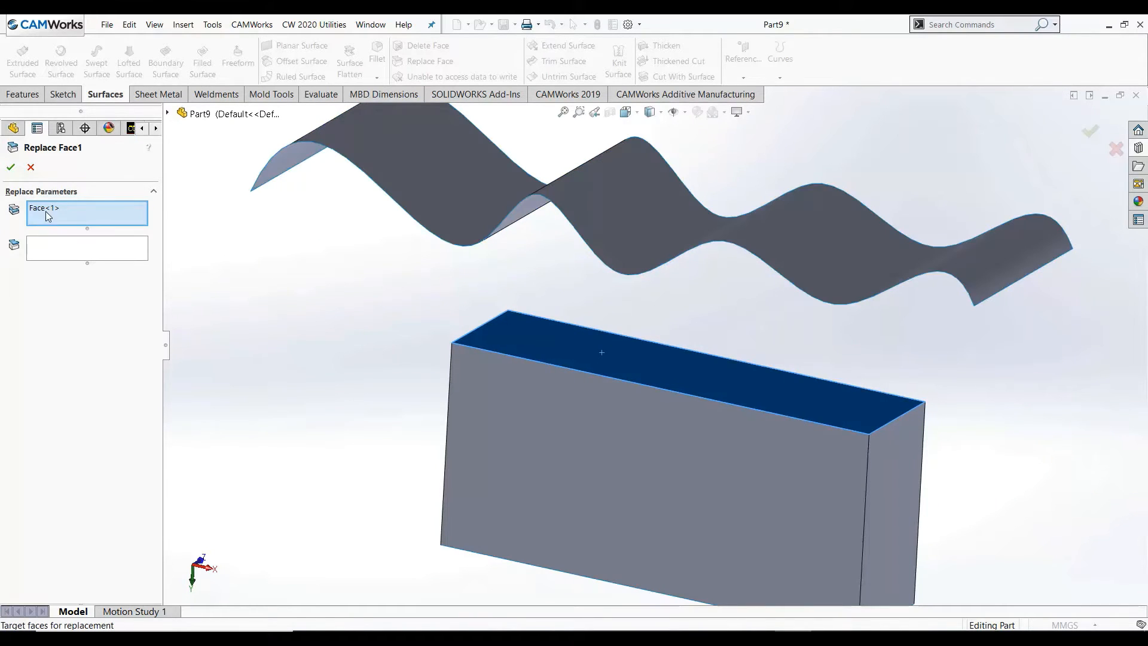
pyautogui.click(61, 257)
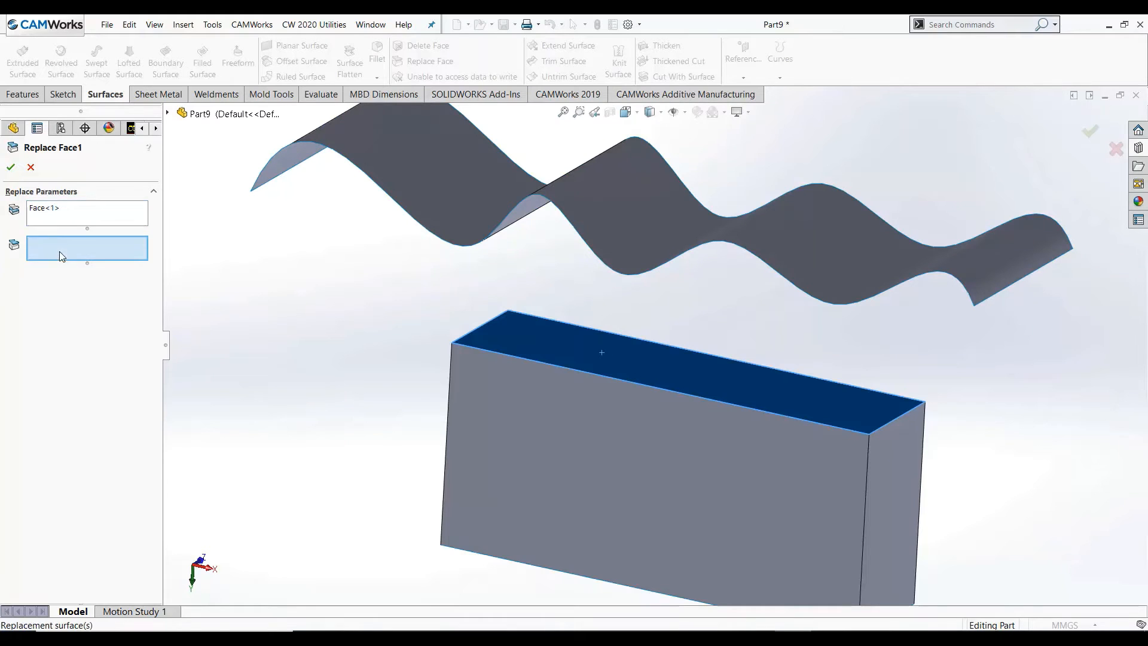
pyautogui.click(434, 203)
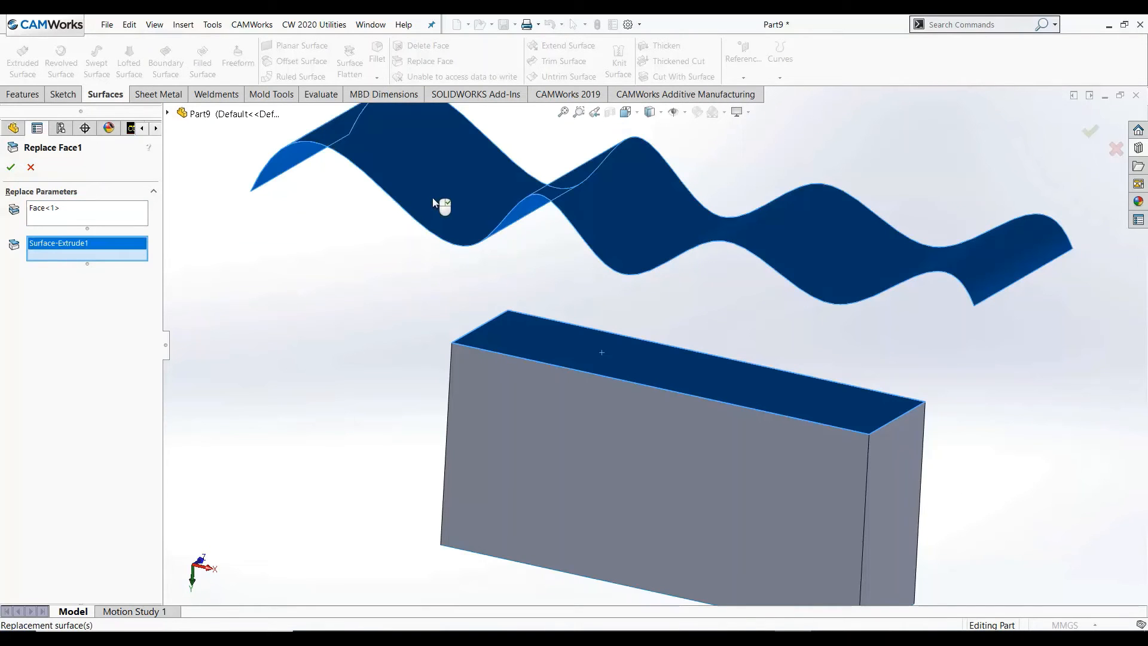
pyautogui.click(10, 168)
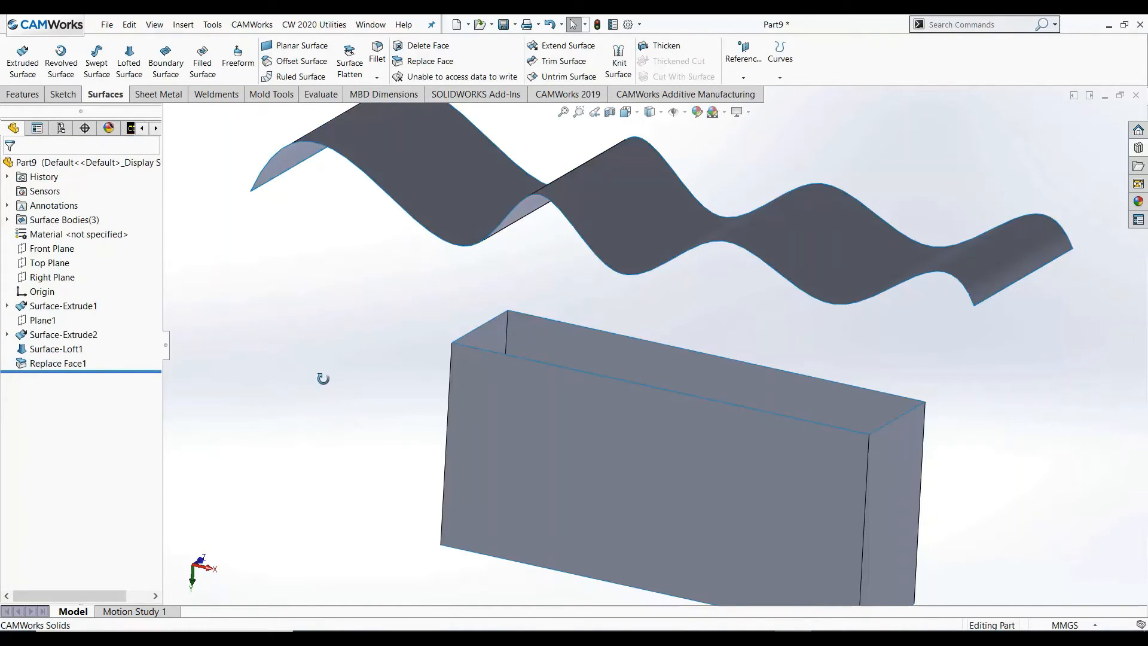
# Select the Replace Face1 feature.
pyautogui.moveTo(321, 377)
pyautogui.mouseDown(button='middle')
pyautogui.moveTo(397, 415)
pyautogui.moveTo(295, 397)
pyautogui.moveTo(265, 438)
pyautogui.moveTo(313, 418)
pyautogui.moveTo(333, 292)
pyautogui.moveTo(339, 384)
pyautogui.moveTo(313, 389)
pyautogui.mouseUp(button='middle')
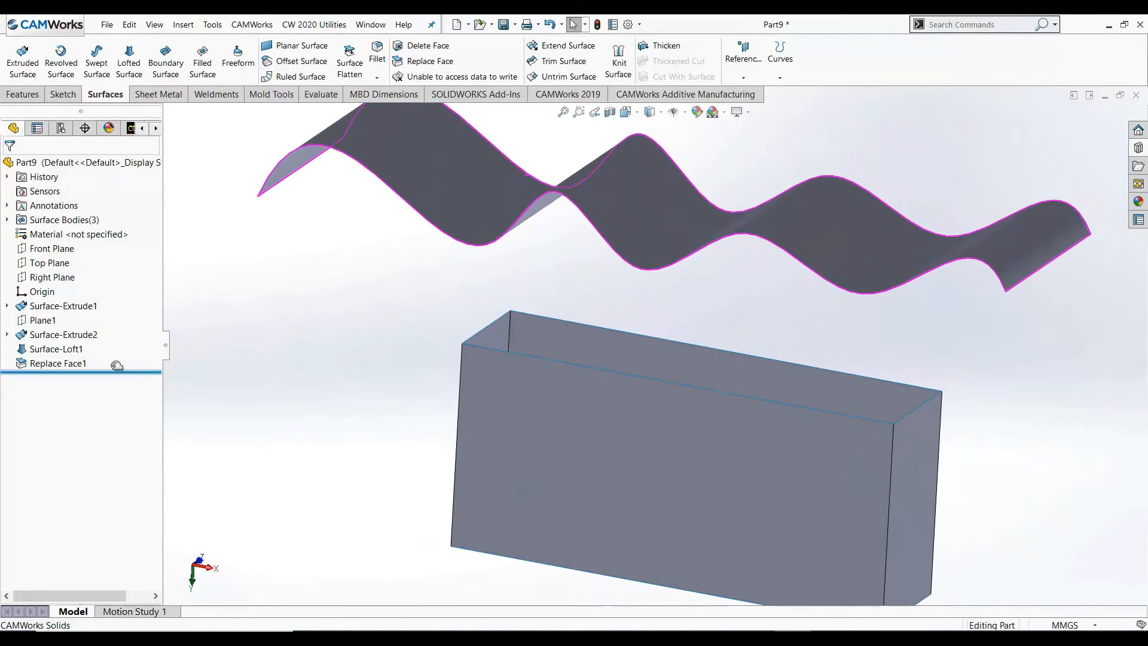
pyautogui.click(72, 363)
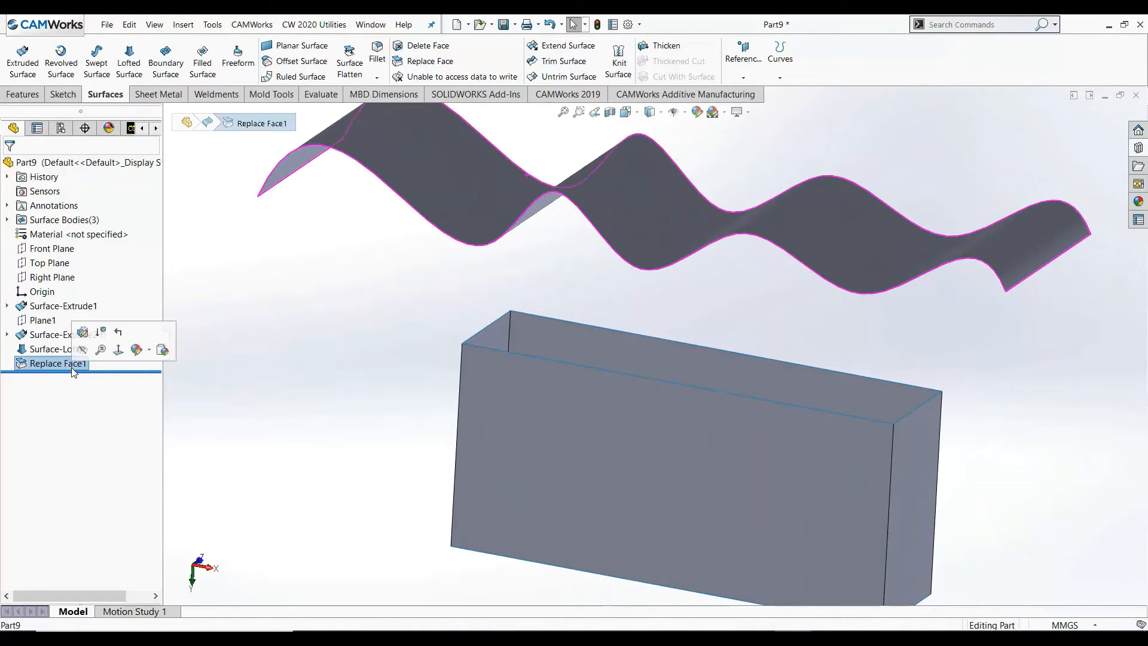
# Reverse the extrusion direction of the rectangular box surface so that it extends upward through the wavy surface.
pyautogui.click(268, 335)
pyautogui.click(66, 335)
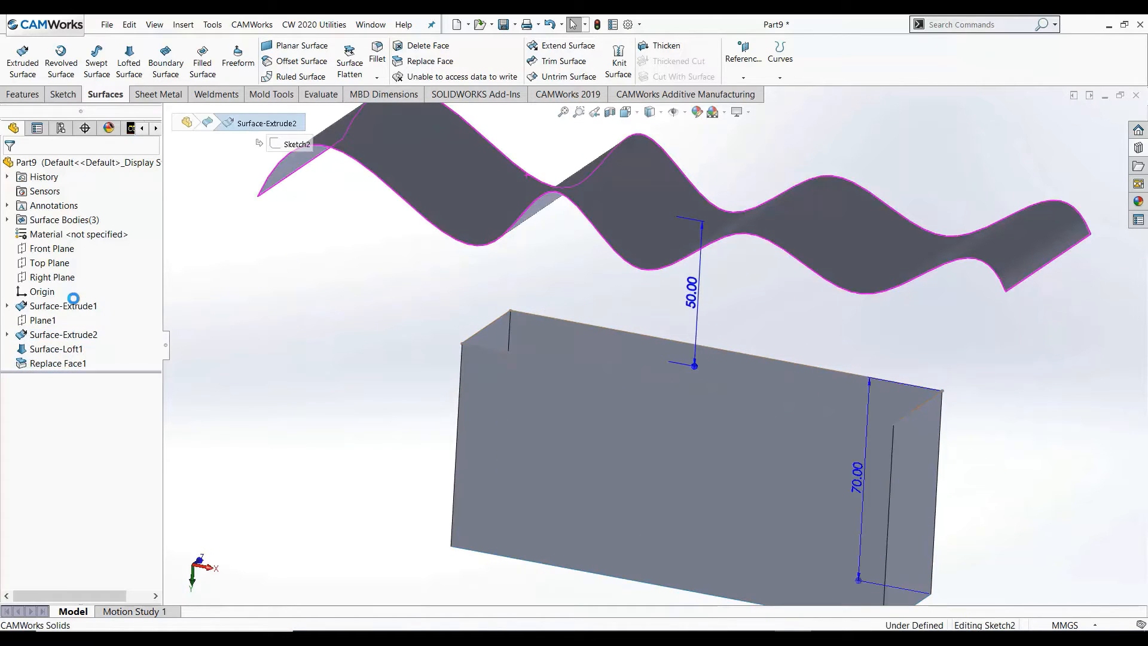
pyautogui.click(75, 297)
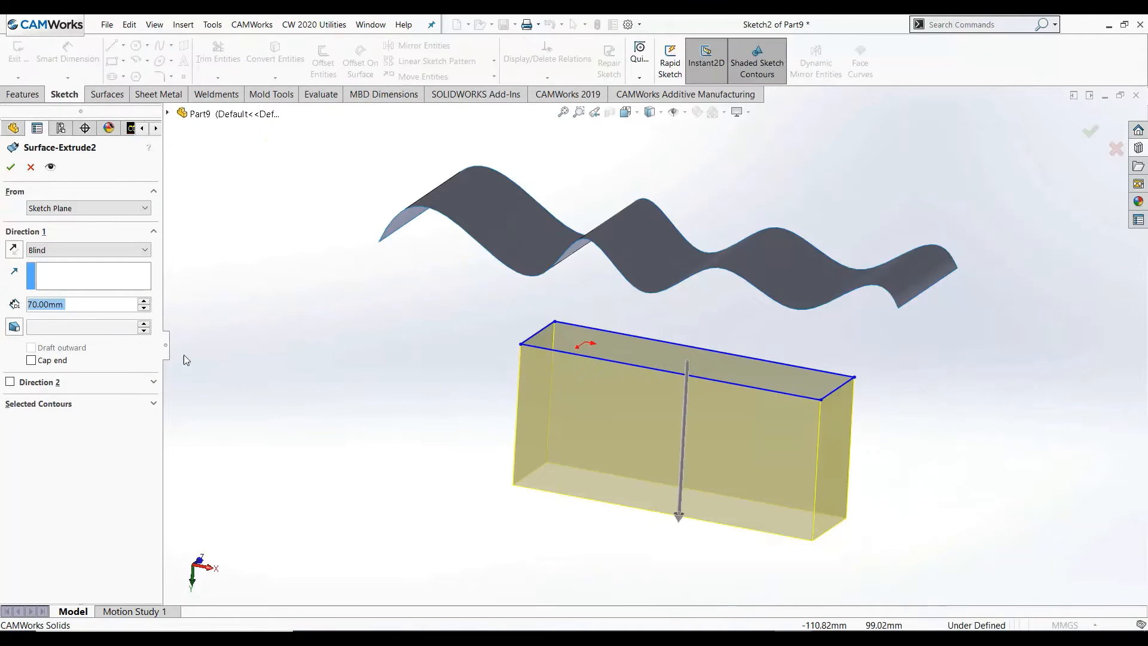
pyautogui.click(12, 250)
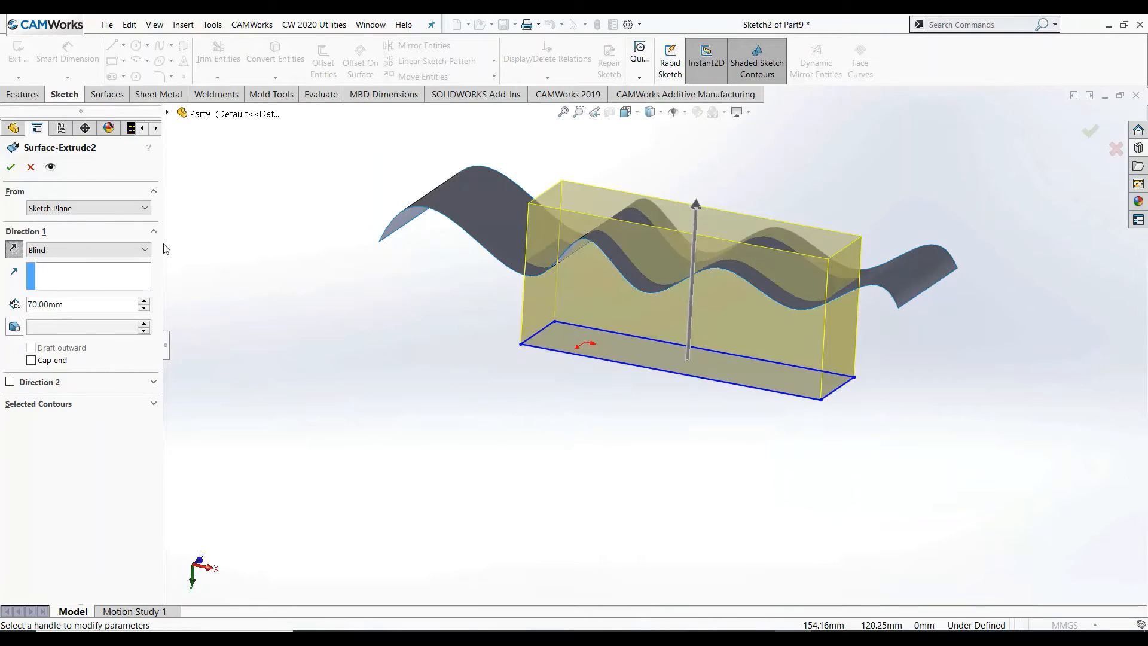
pyautogui.click(10, 167)
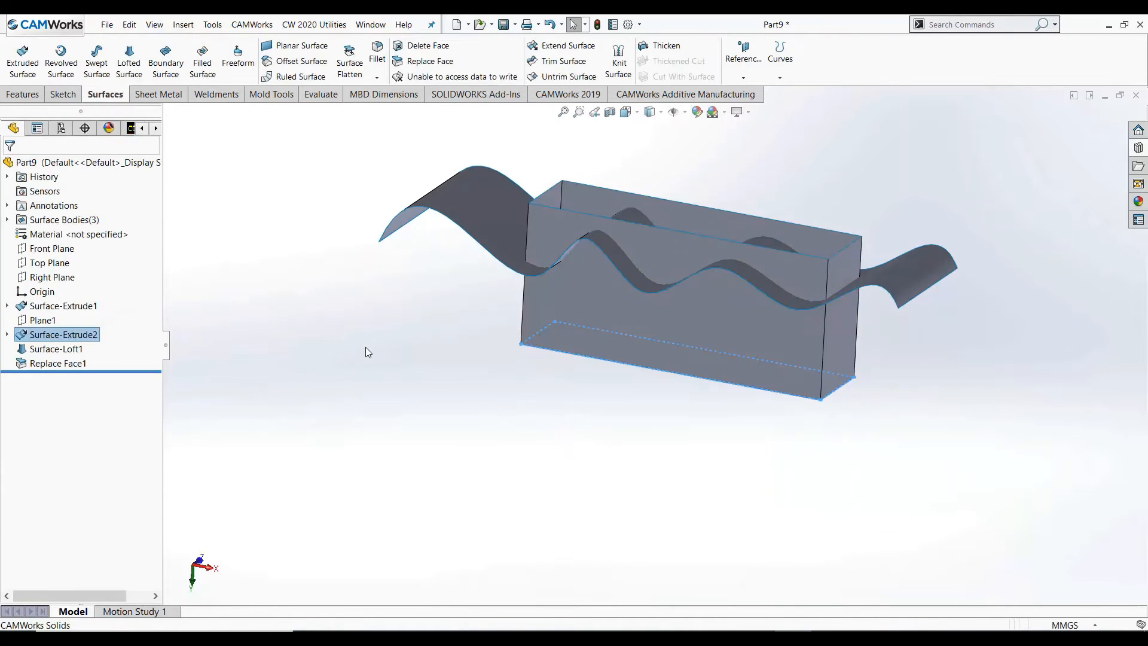
# Redefine the lofted surface by clearing its profiles and using the two short upper edges of the box instead.
pyautogui.moveTo(393, 283)
pyautogui.mouseDown(button='middle')
pyautogui.moveTo(384, 375)
pyautogui.moveTo(383, 303)
pyautogui.mouseUp(button='middle')
pyautogui.scroll(-2, 498, 256)
pyautogui.click(76, 353)
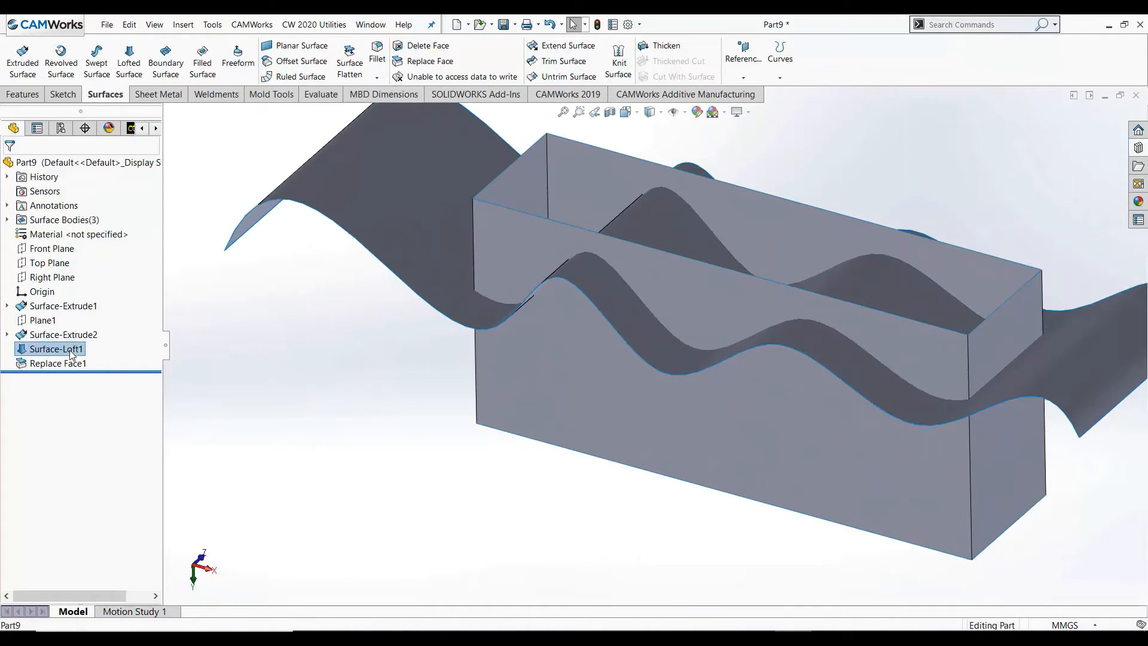
pyautogui.click(82, 321)
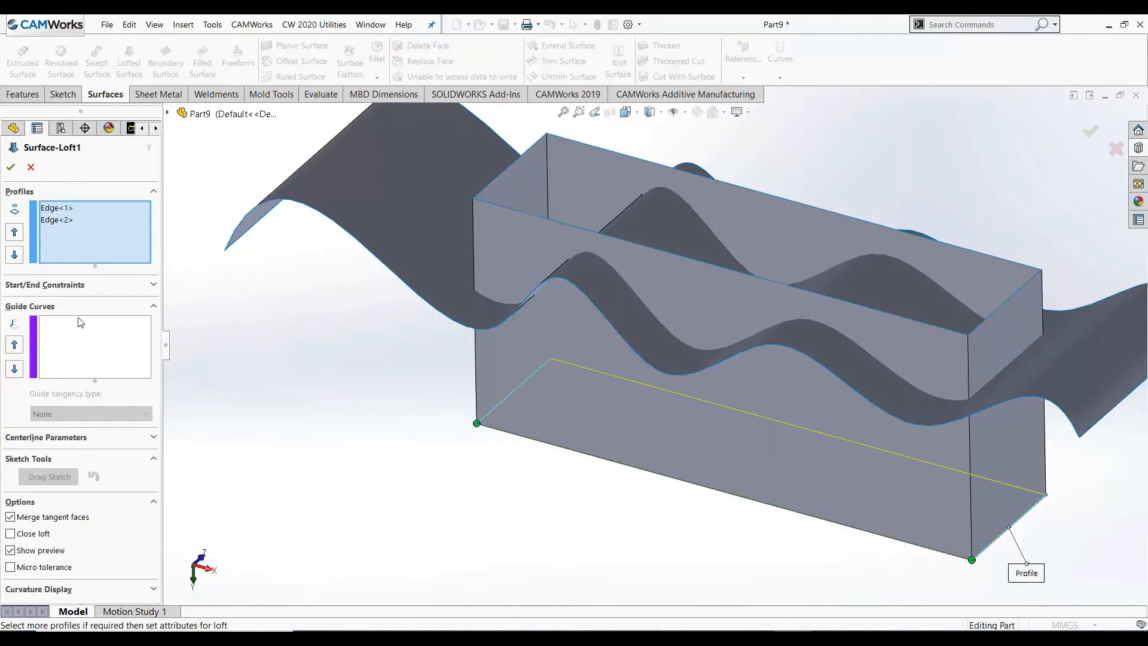
pyautogui.rightClick(75, 236)
pyautogui.click(93, 245)
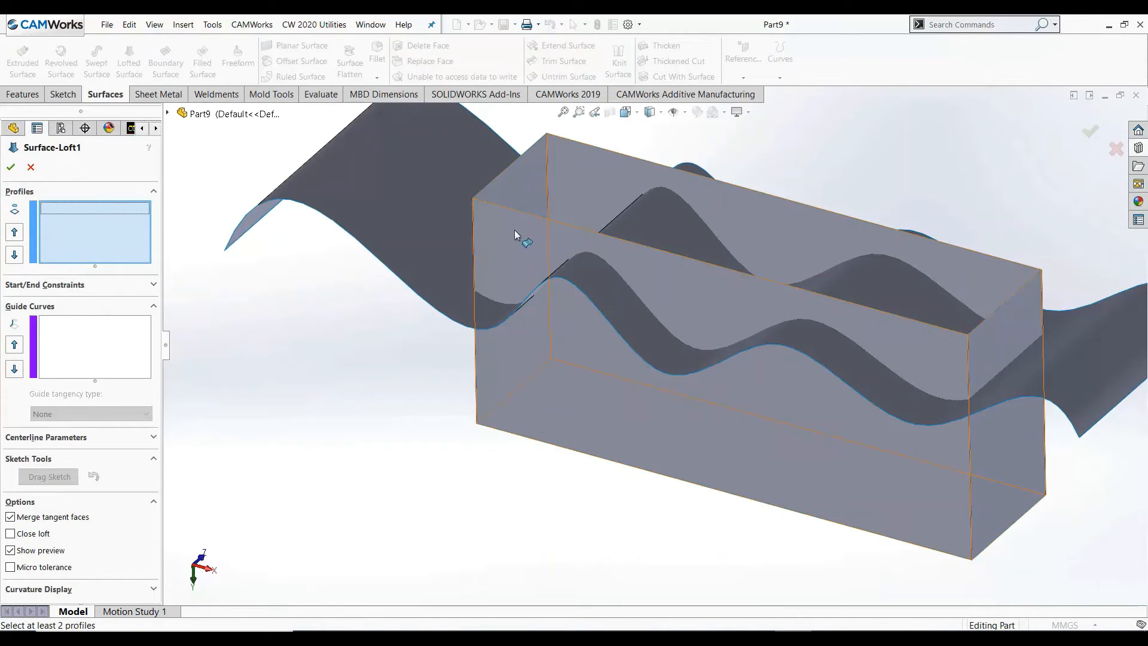
pyautogui.click(489, 184)
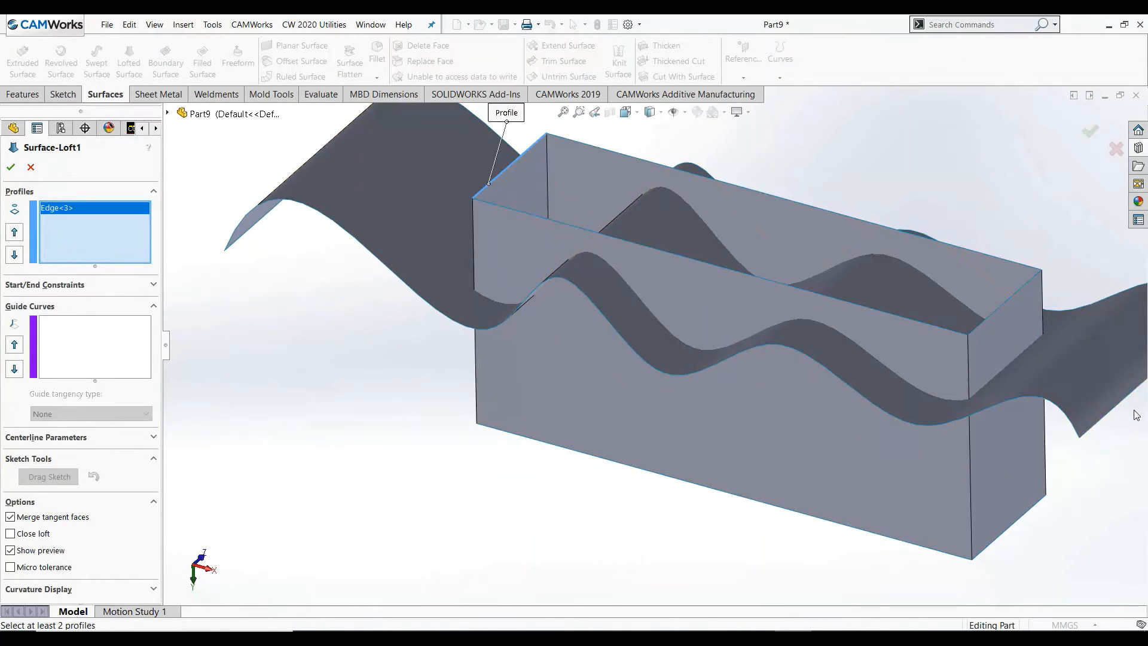
pyautogui.click(978, 325)
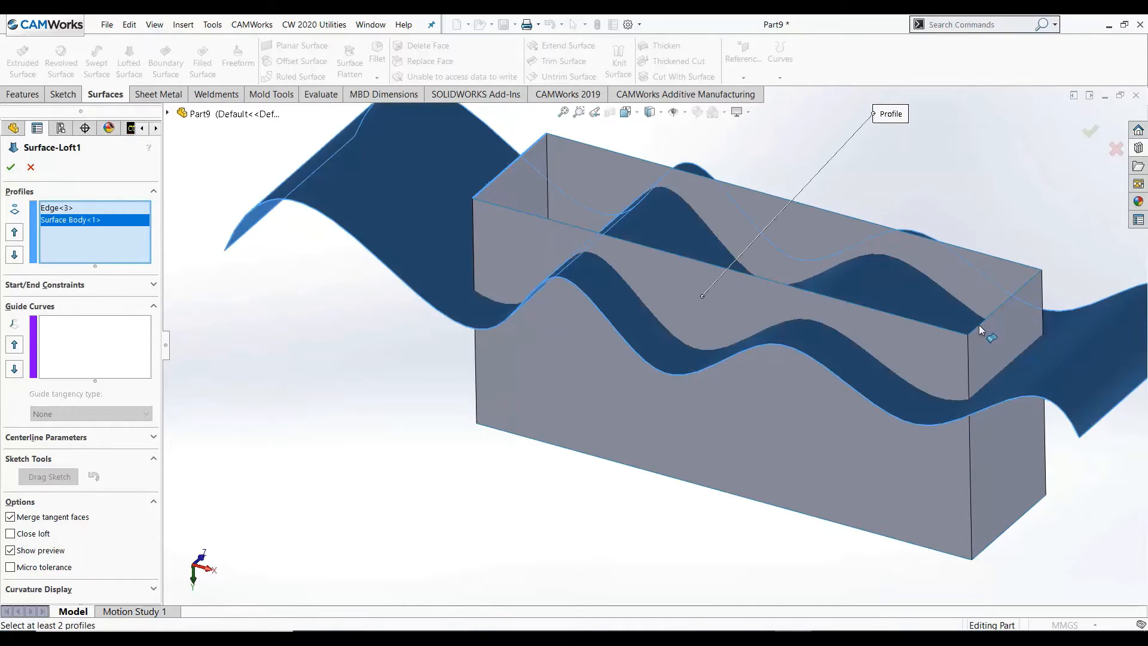
pyautogui.click(870, 303)
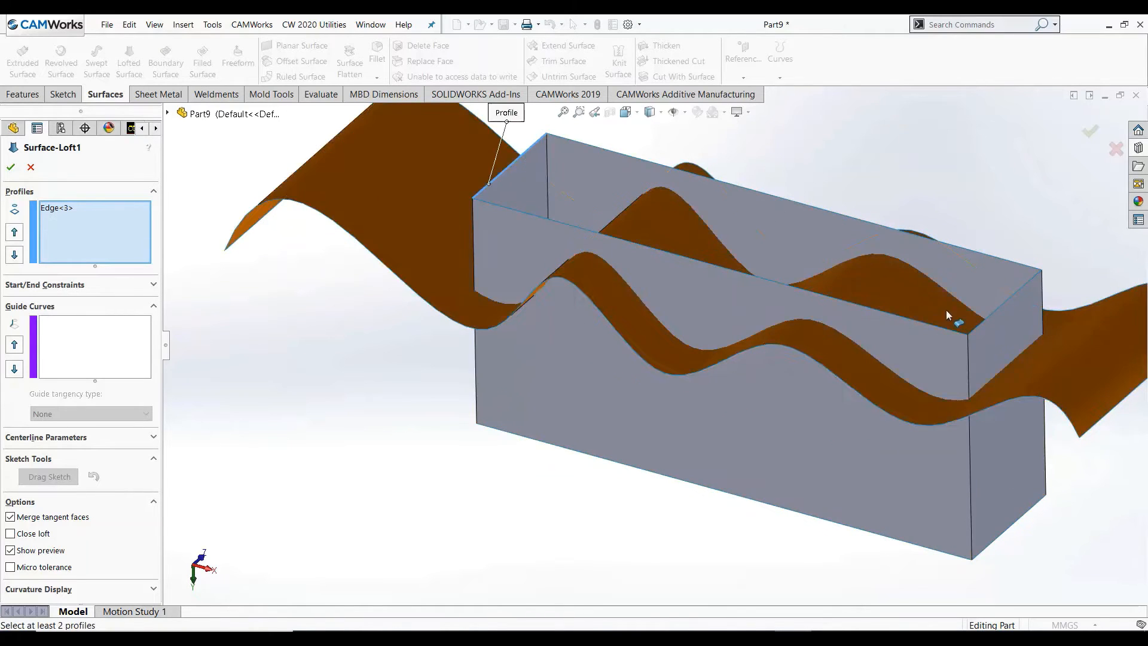
pyautogui.click(978, 331)
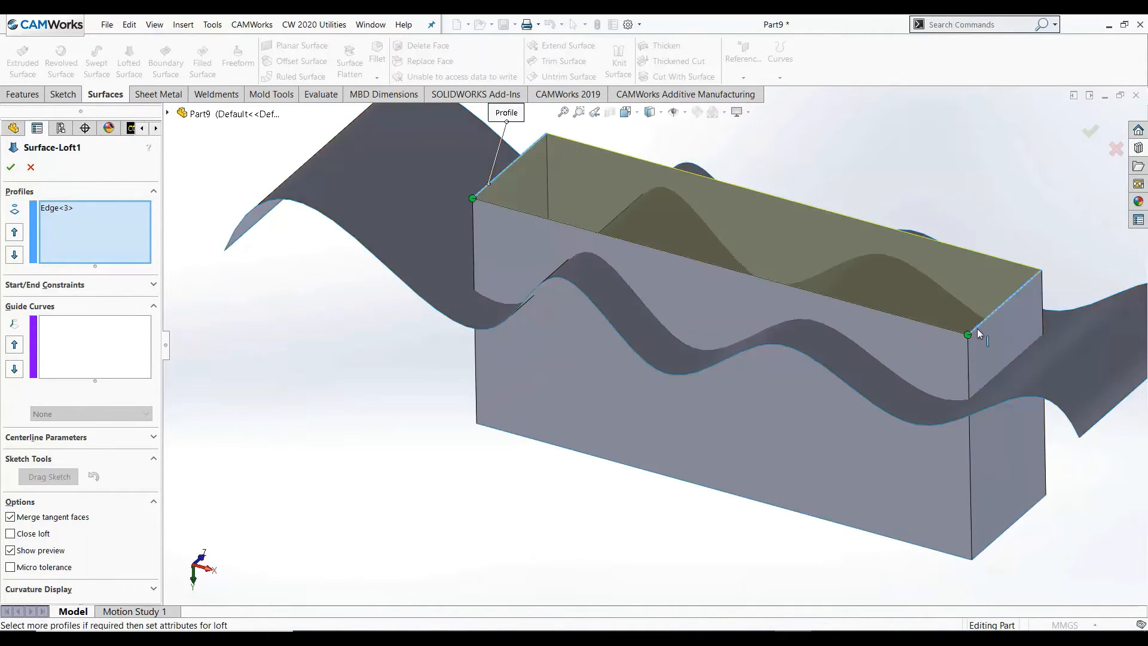
pyautogui.click(17, 170)
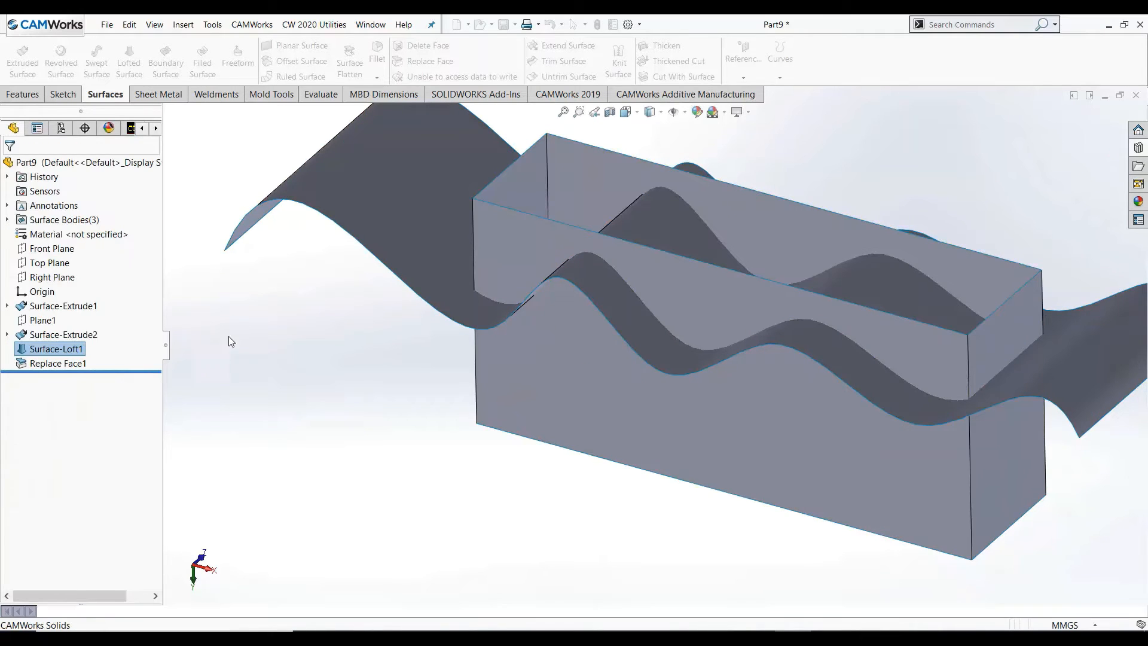
# Edit the existing Replace Face feature, clearing its replacement surface and reselecting the wavy extruded surface.
pyautogui.click(71, 363)
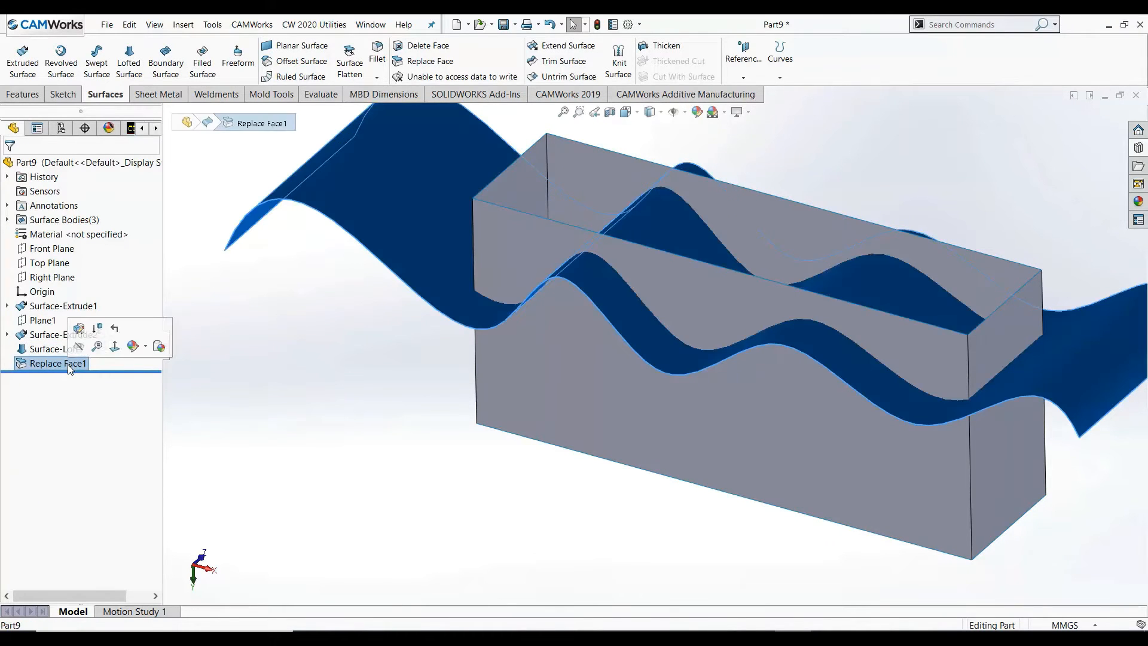
pyautogui.click(78, 332)
pyautogui.scroll(4, 546, 382)
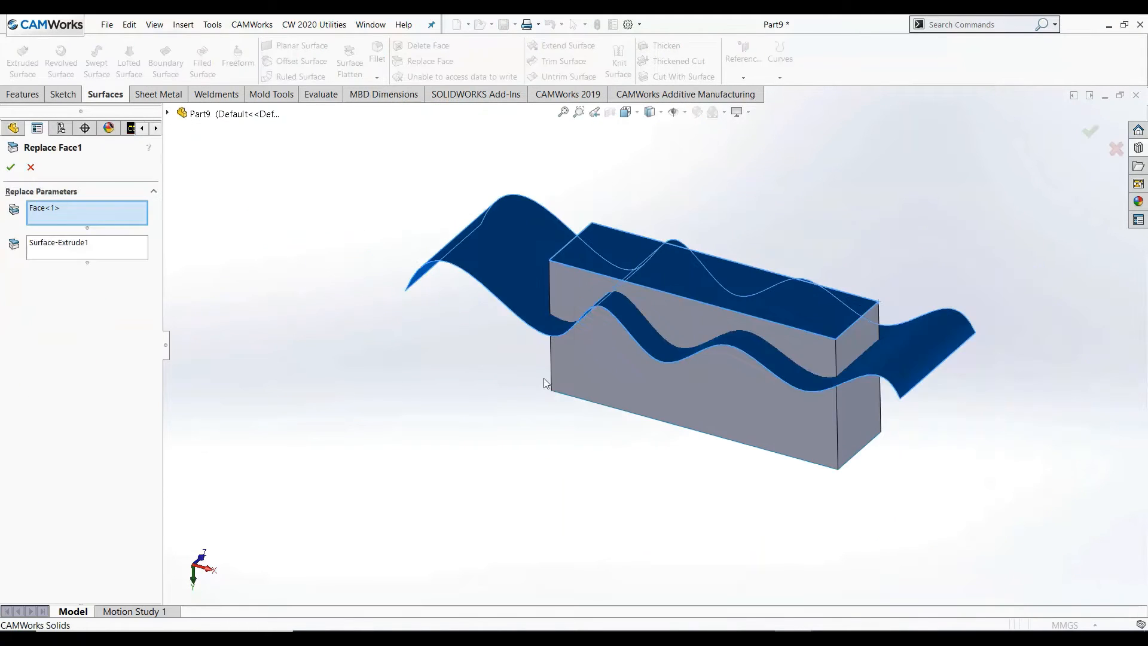
pyautogui.moveTo(561, 348); pyautogui.dragTo(575, 330, button='middle')
pyautogui.scroll(-2, 673, 313)
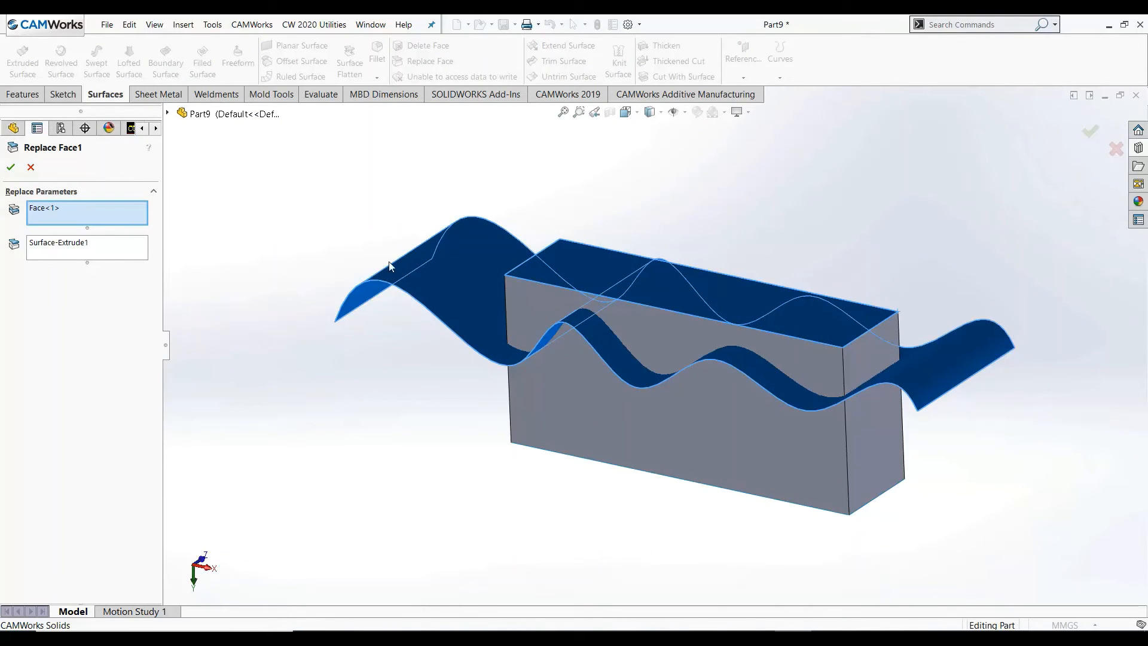
pyautogui.click(65, 246)
pyautogui.rightClick(64, 244)
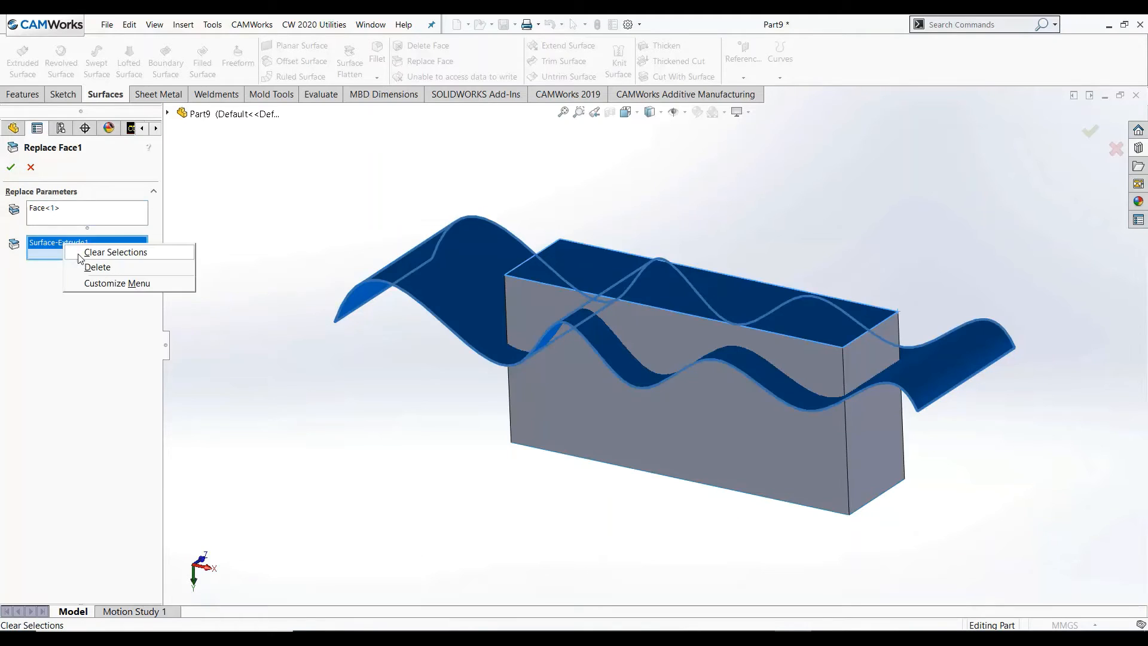
pyautogui.click(99, 252)
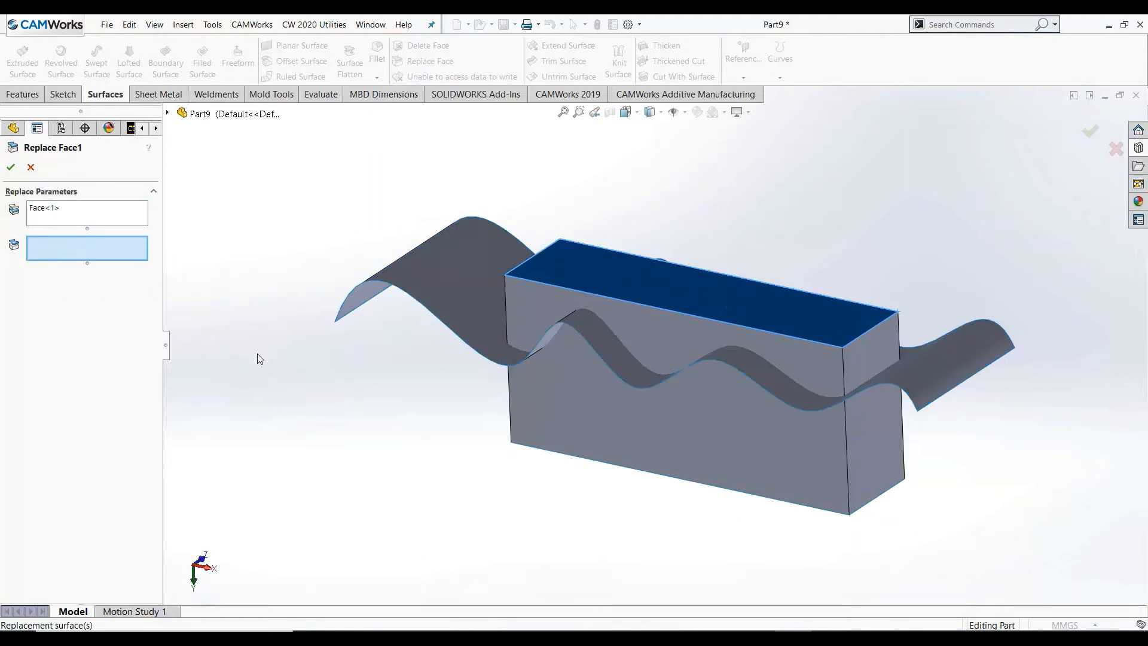
pyautogui.click(603, 273)
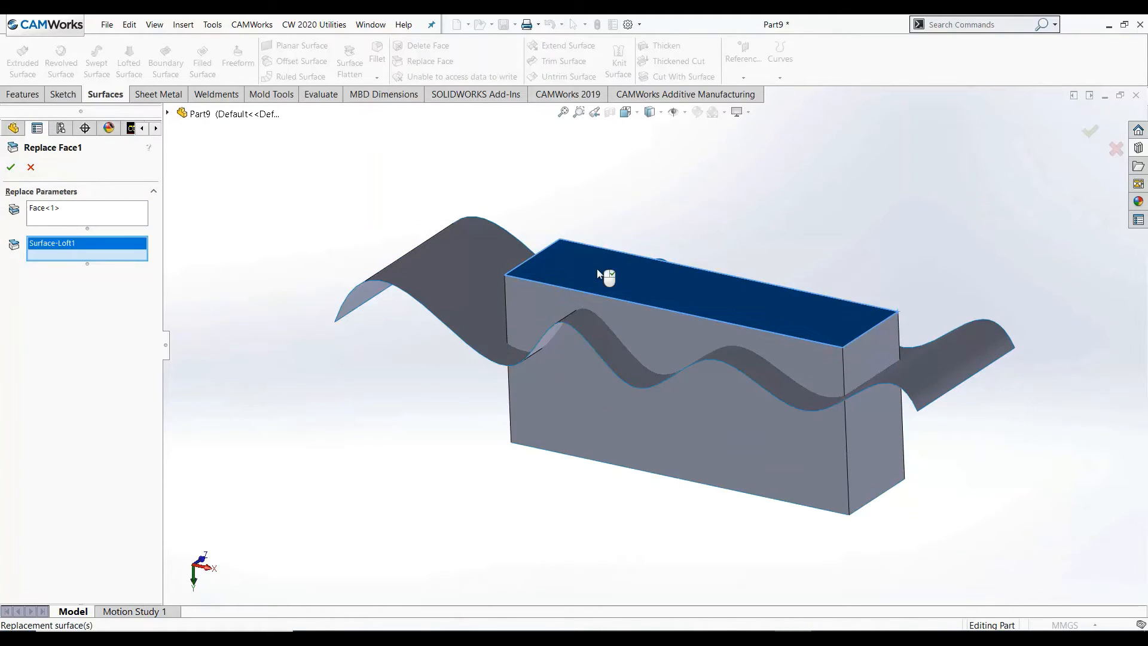
pyautogui.rightClick(65, 254)
pyautogui.click(101, 256)
pyautogui.click(395, 266)
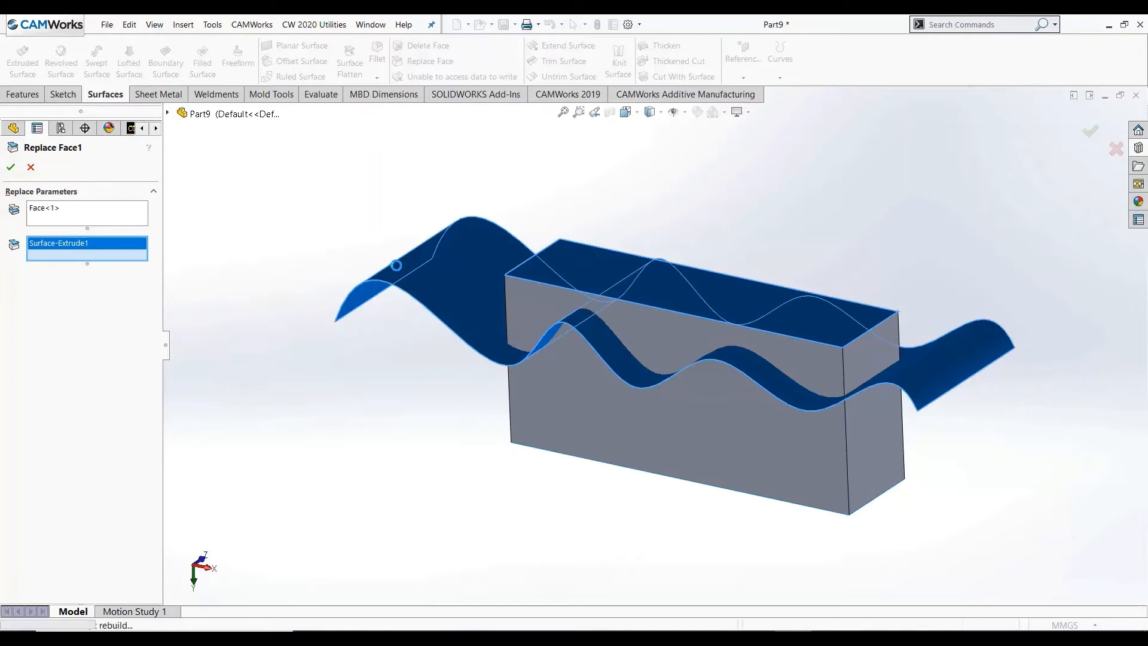
pyautogui.press('Return')
pyautogui.click(540, 293)
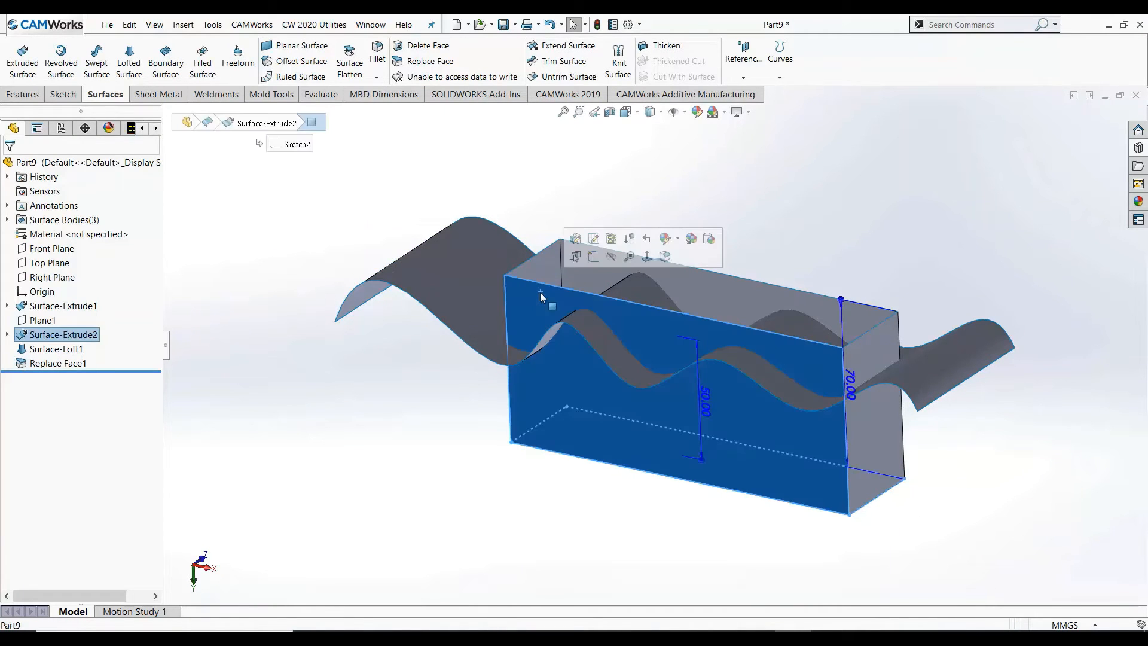
pyautogui.moveTo(526, 388)
pyautogui.mouseDown(button='middle')
pyautogui.moveTo(553, 458)
pyautogui.moveTo(526, 335)
pyautogui.moveTo(460, 383)
pyautogui.mouseUp(button='middle')
pyautogui.click(299, 425)
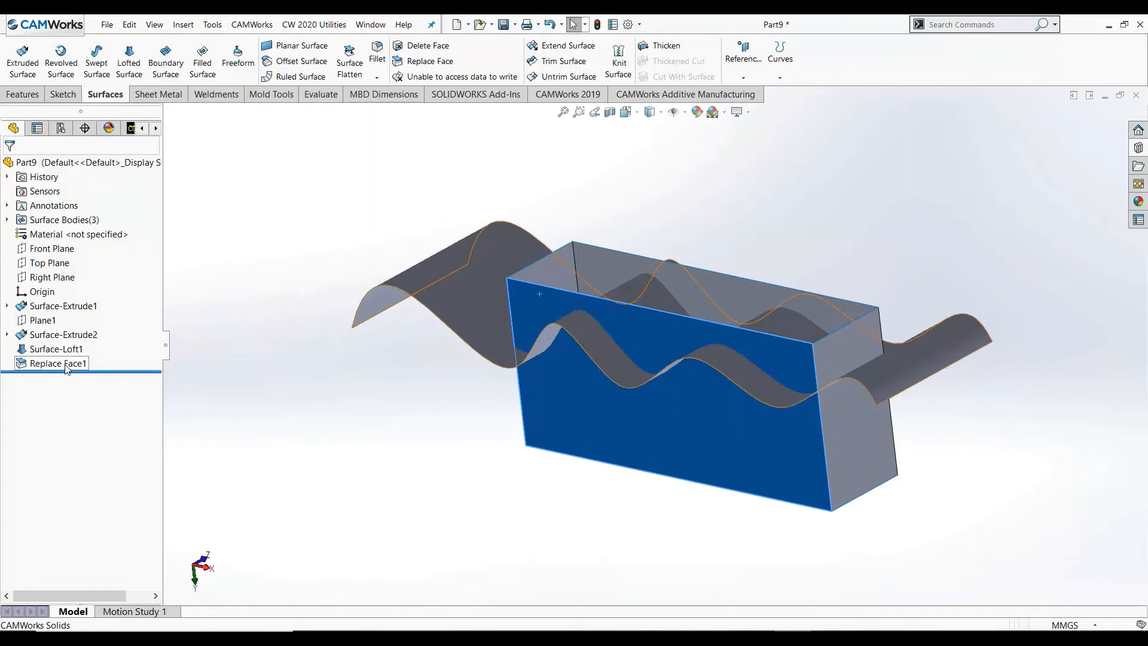
pyautogui.click(69, 351)
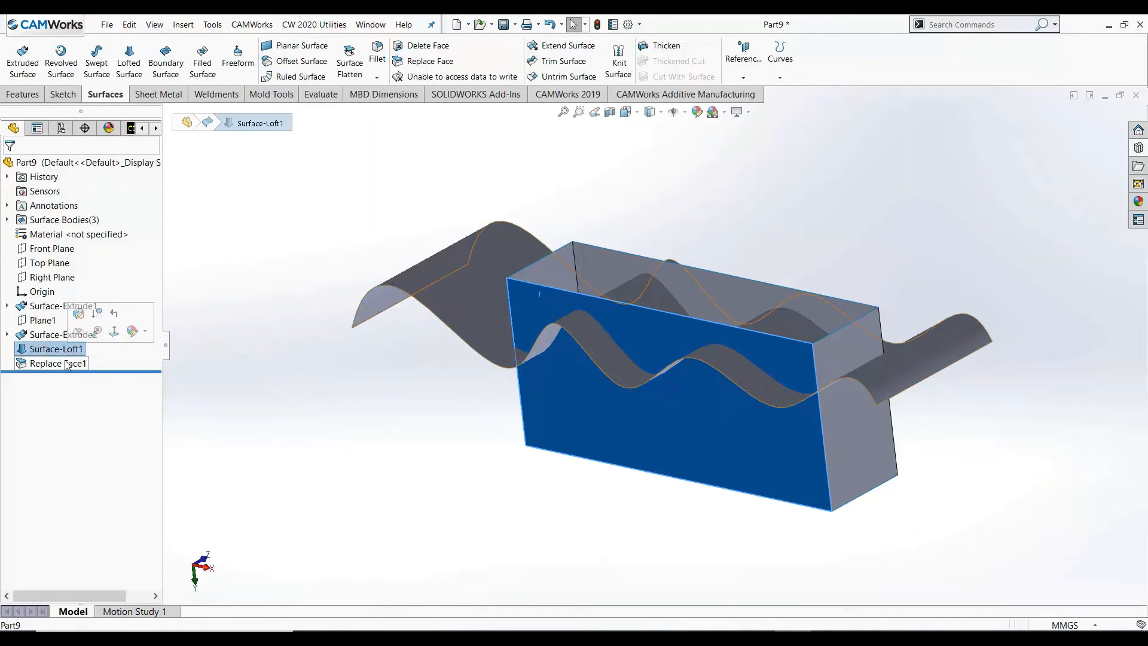
pyautogui.click(67, 365)
# Reverse the extrusion direction of the rectangular box surface so that it extends downward, away from the wavy surface.
pyautogui.click(63, 334)
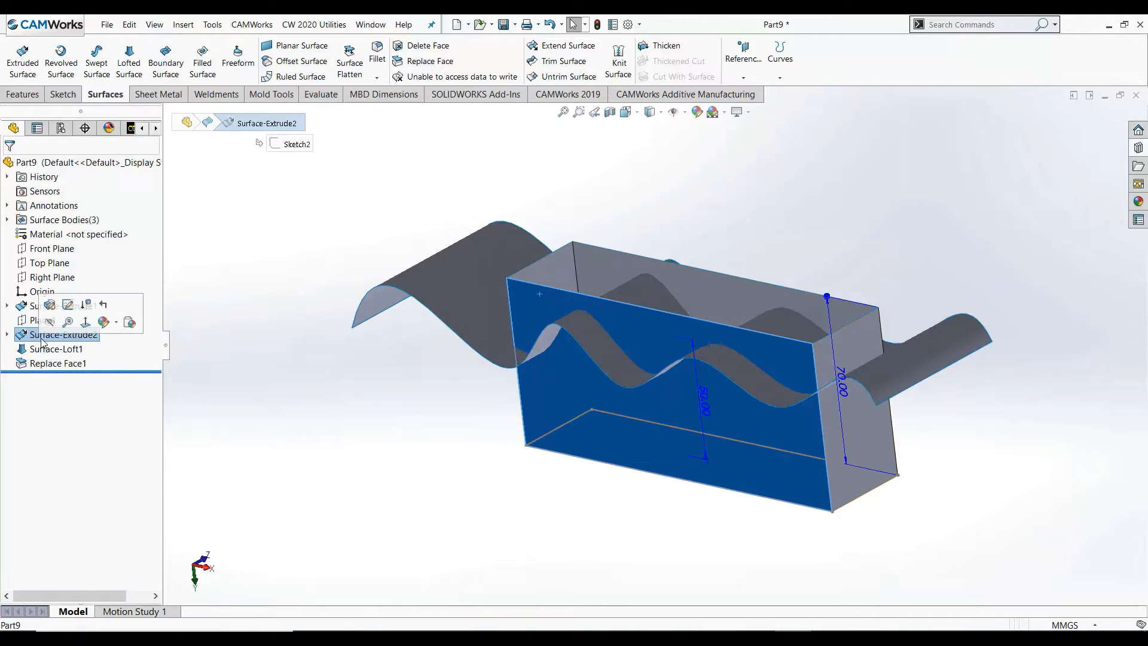
pyautogui.click(63, 308)
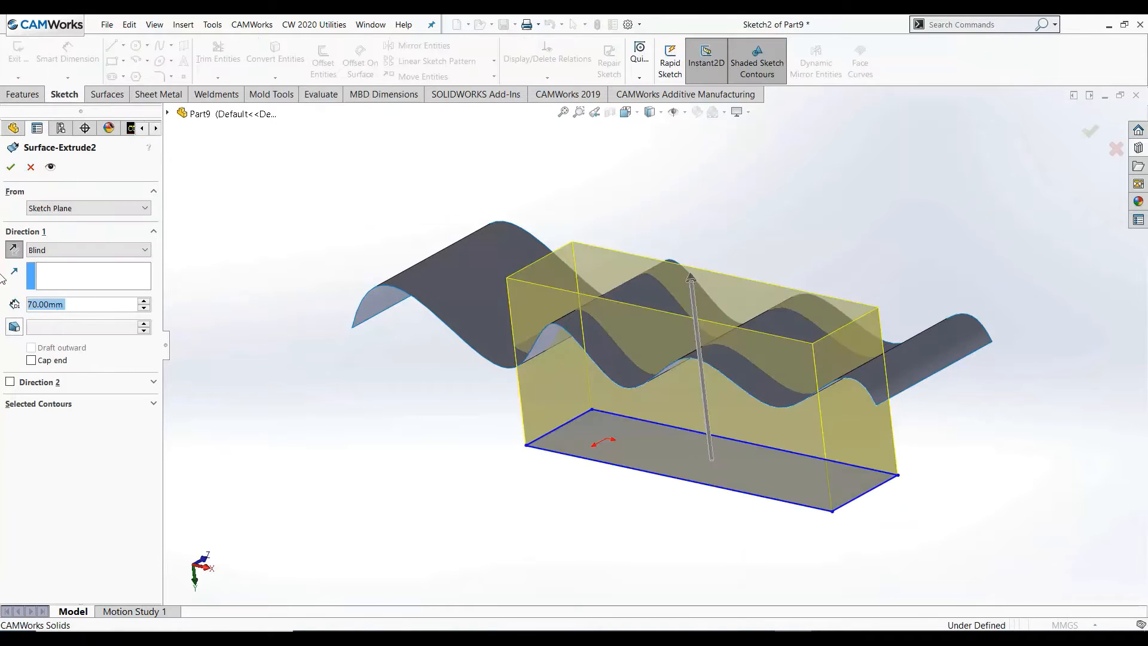
pyautogui.click(12, 250)
pyautogui.moveTo(333, 415)
pyautogui.mouseDown(button='middle')
pyautogui.moveTo(358, 354)
pyautogui.moveTo(328, 320)
pyautogui.moveTo(371, 395)
pyautogui.moveTo(345, 399)
pyautogui.mouseUp(button='middle')
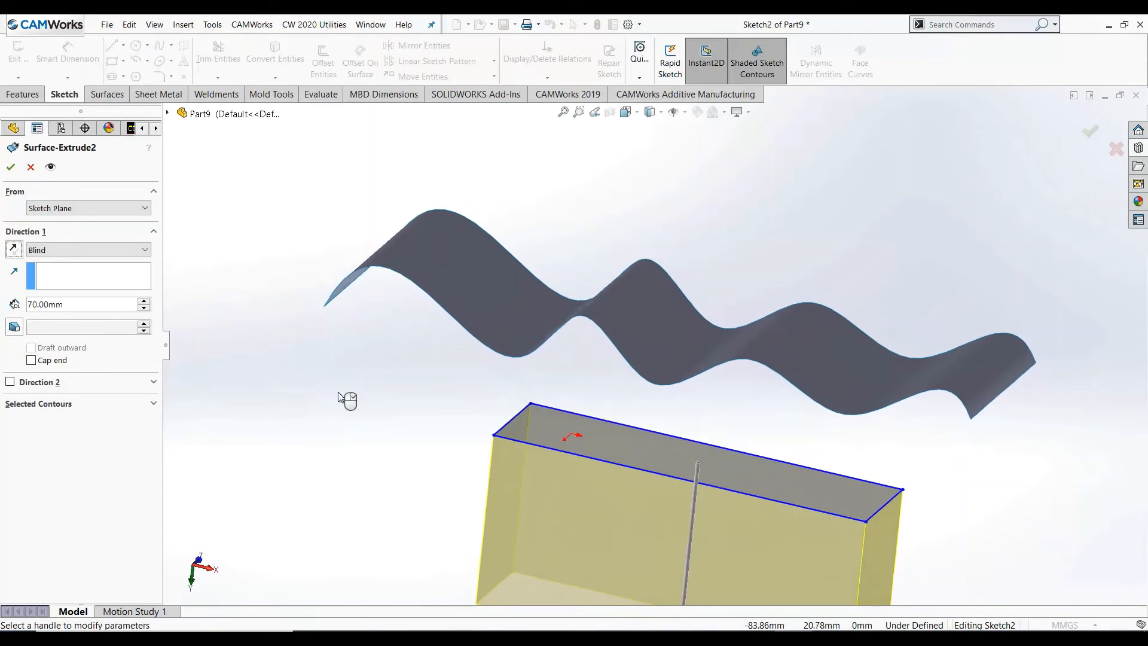
pyautogui.click(10, 168)
# Delete the Replace Face1 feature.
pyautogui.press('z')
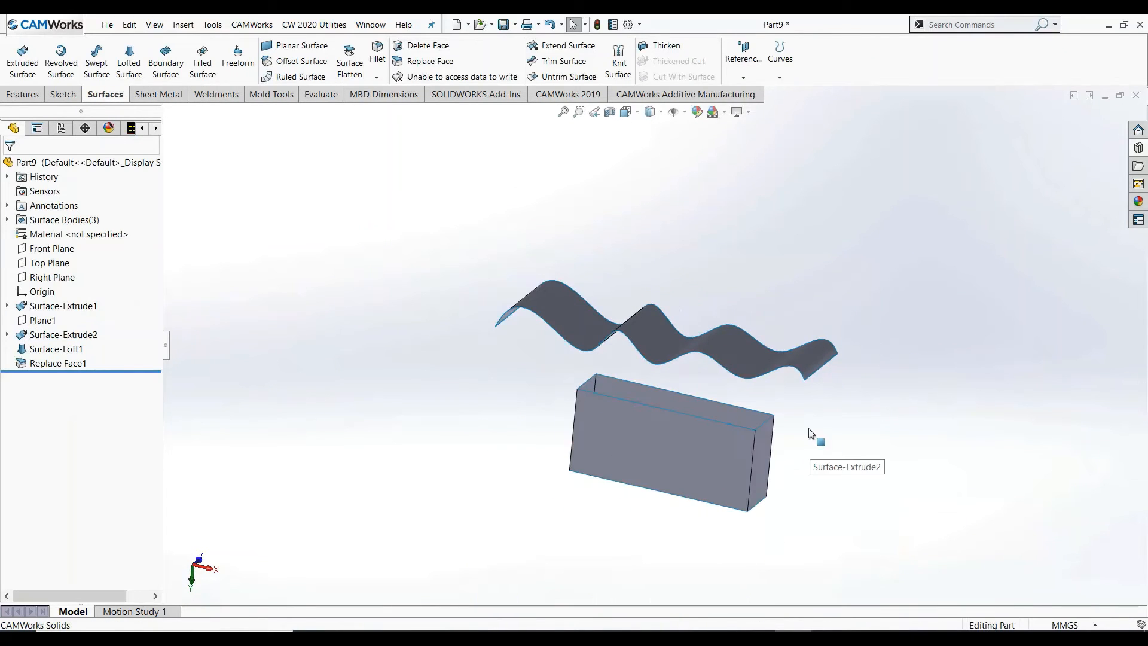
pyautogui.scroll(-3, 811, 434)
pyautogui.click(55, 363)
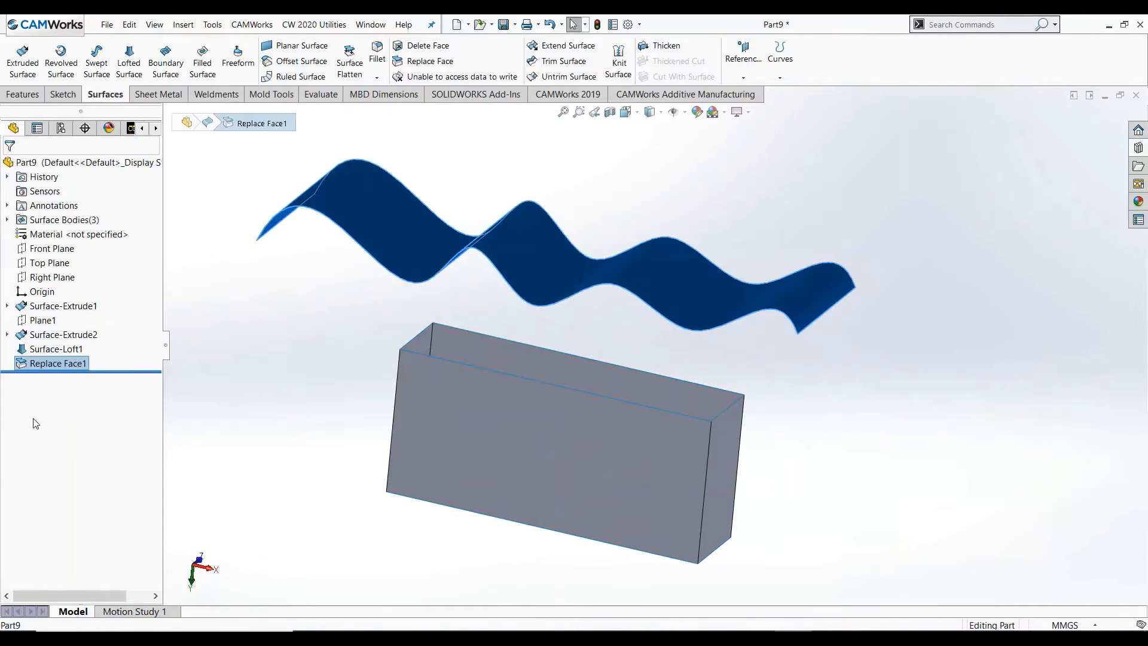
pyautogui.press('Delete')
pyautogui.press('Return')
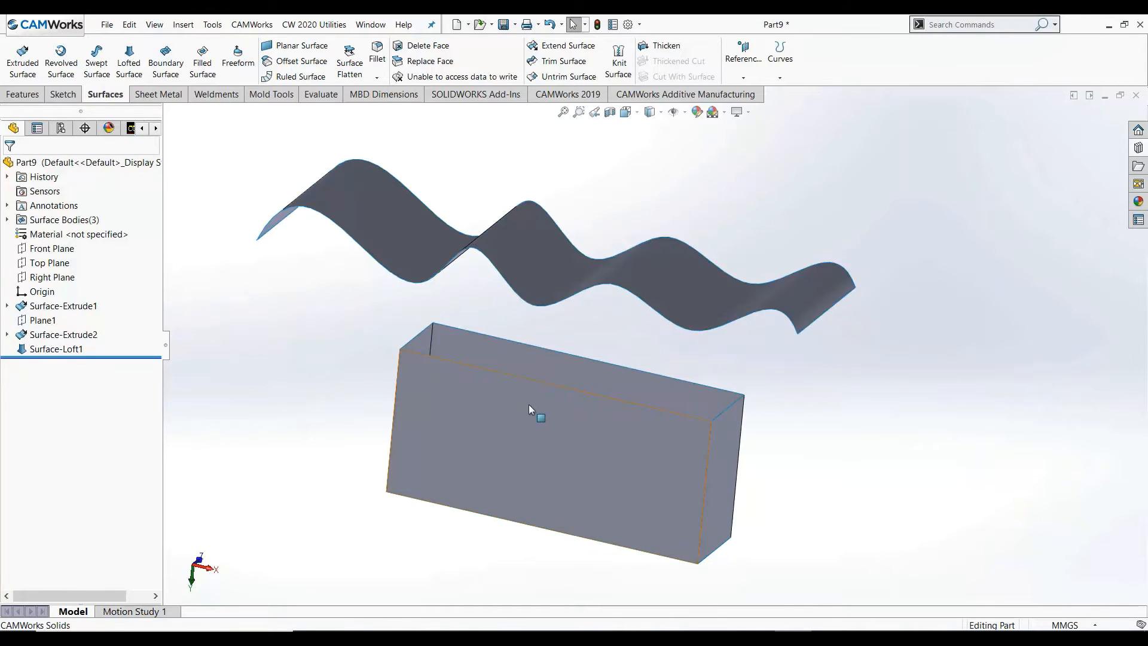
# Create a lofted surface between the two short upper edges of the box to close its open top.
pyautogui.scroll(2, 529, 409)
pyautogui.click(521, 388)
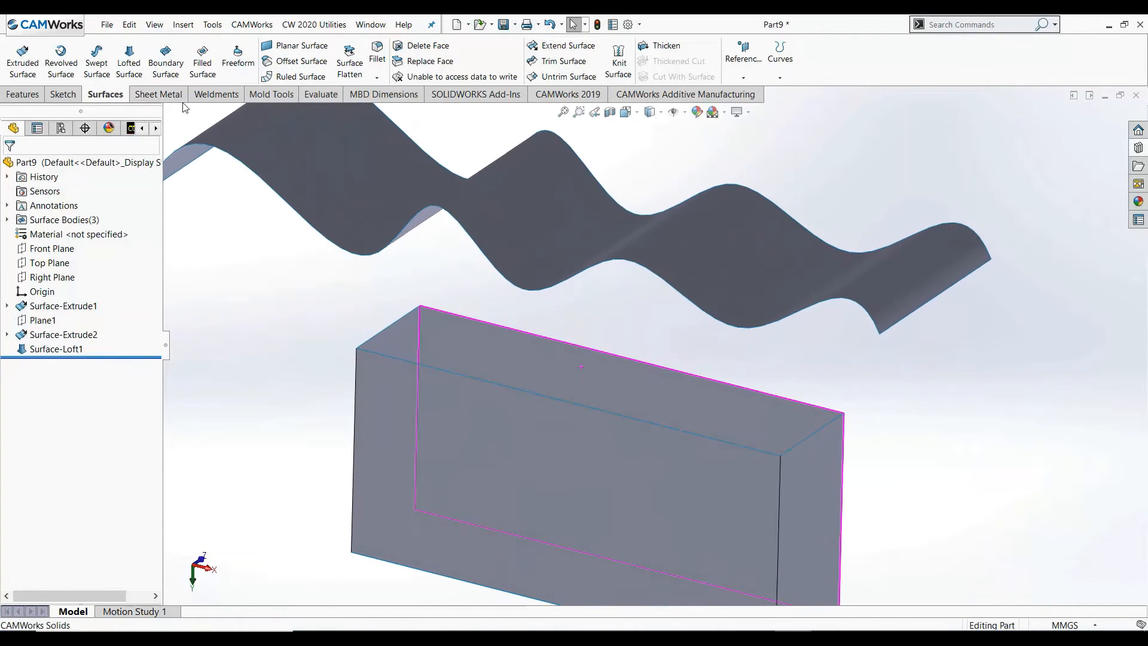
pyautogui.click(128, 59)
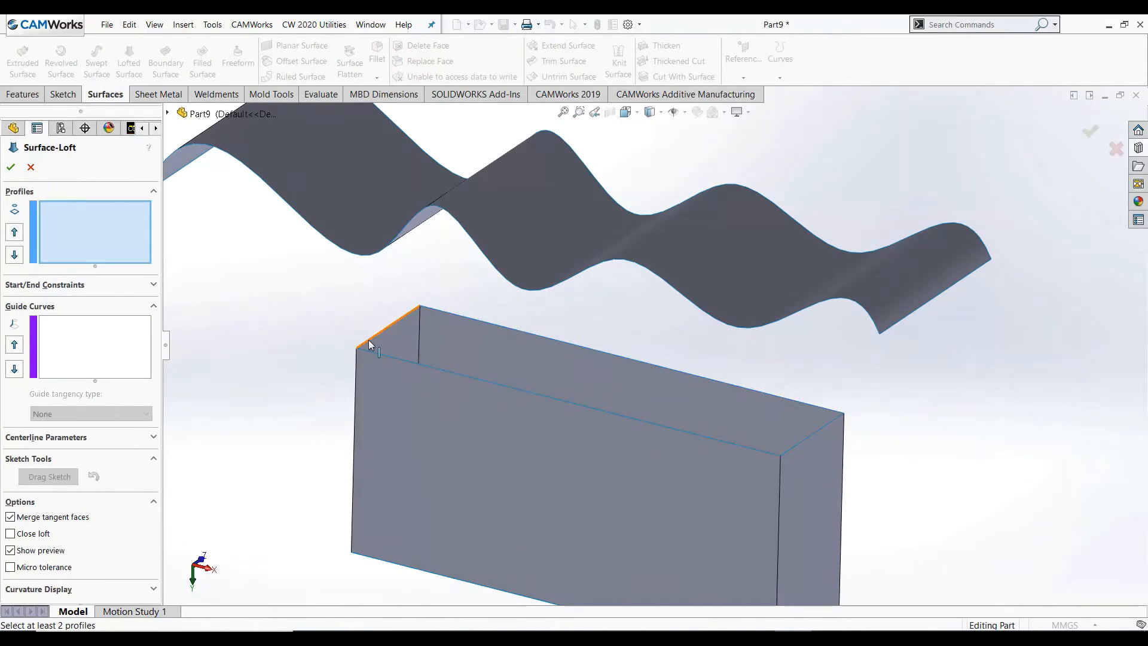
pyautogui.click(369, 340)
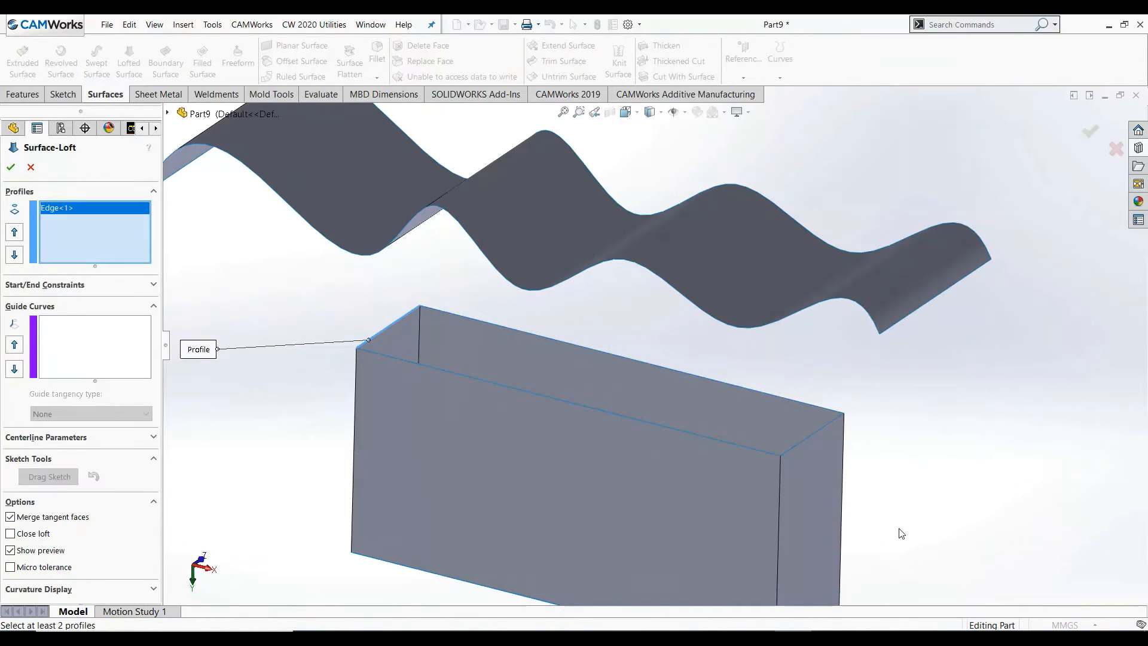
pyautogui.click(793, 450)
pyautogui.rightClick(902, 480)
pyautogui.click(903, 480)
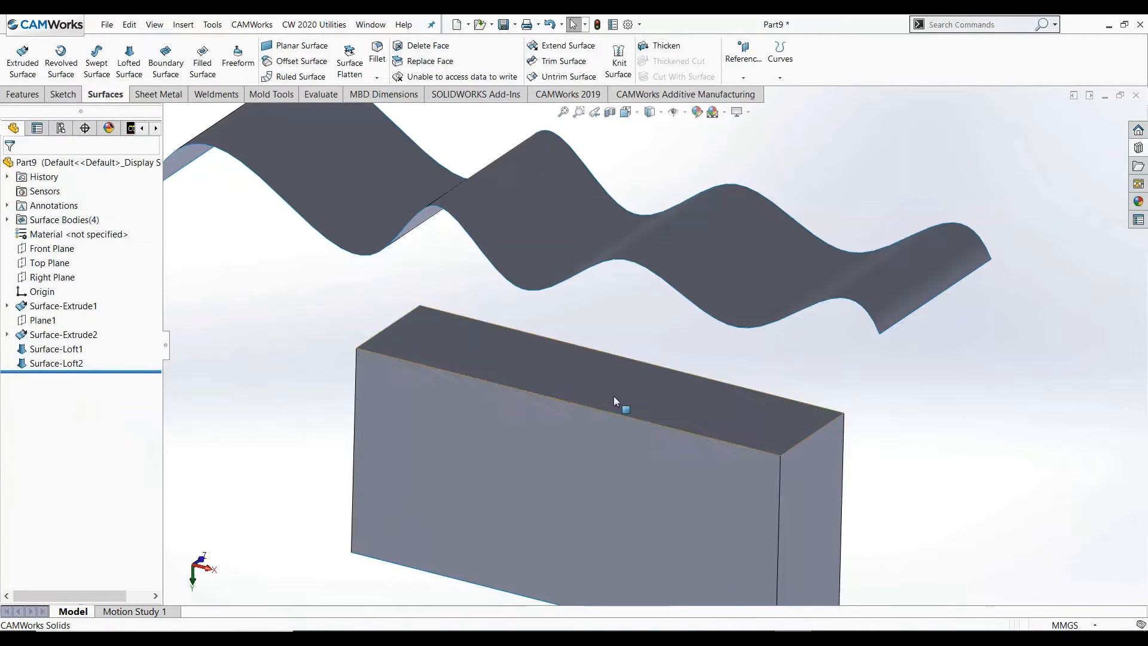
# Replace the lofted top face of the box with the wavy extruded surface using Replace Face.
pyautogui.moveTo(614, 395)
pyautogui.mouseDown(button='middle')
pyautogui.moveTo(586, 419)
pyautogui.moveTo(625, 397)
pyautogui.mouseUp(button='middle')
pyautogui.click(598, 388)
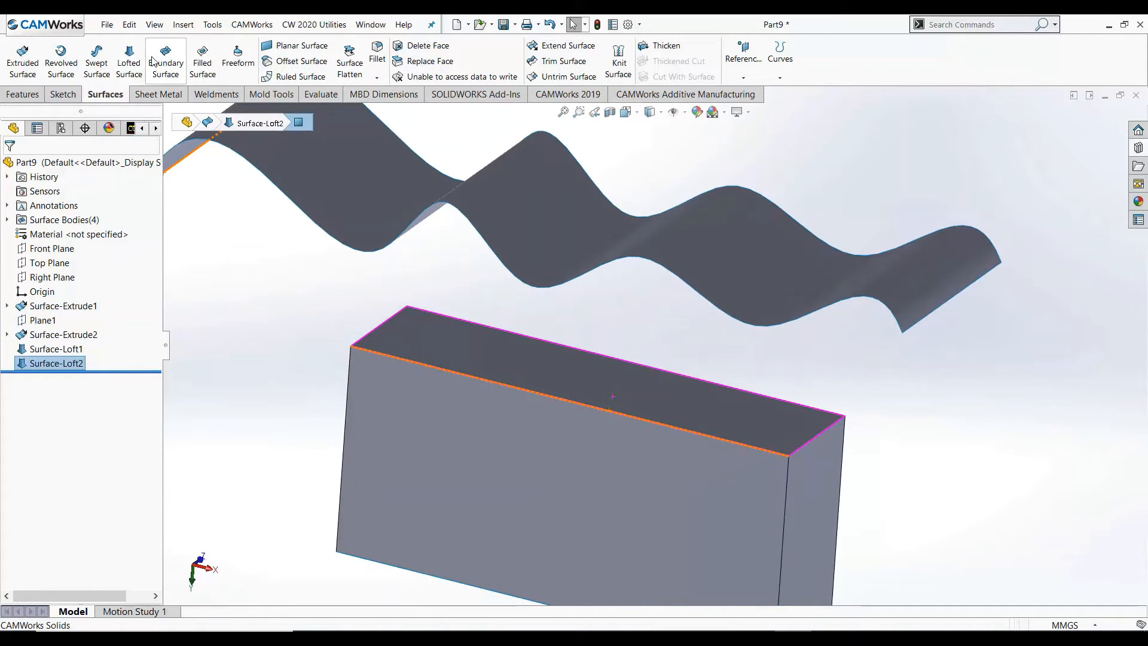
pyautogui.click(435, 62)
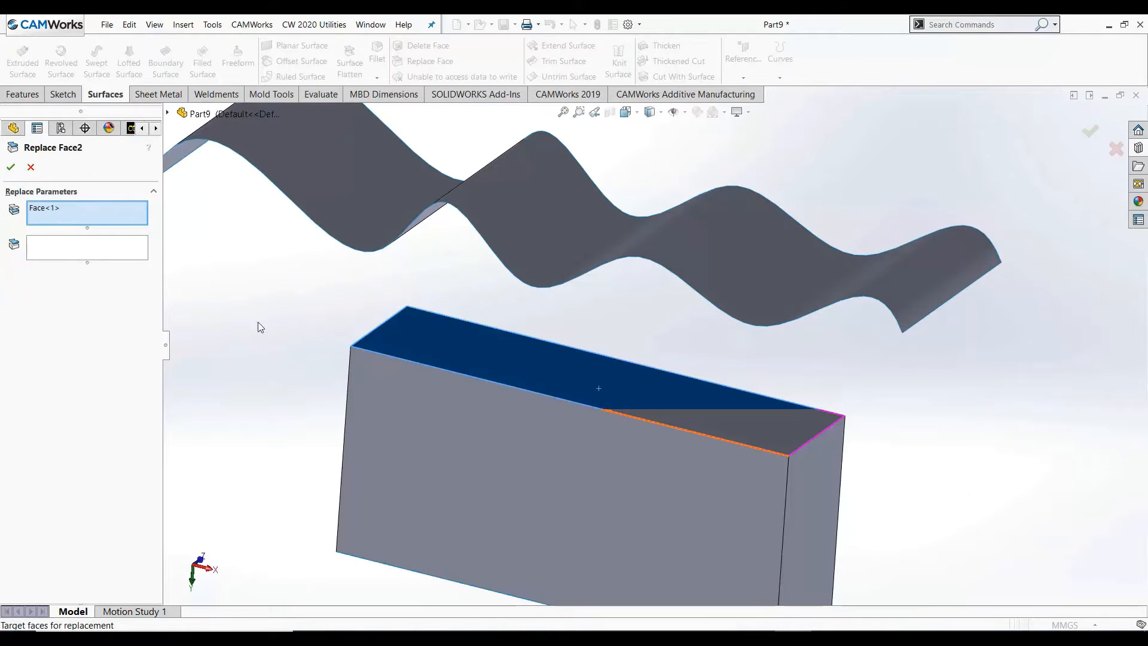
pyautogui.press('f')
pyautogui.scroll(-5, 661, 375)
pyautogui.click(80, 242)
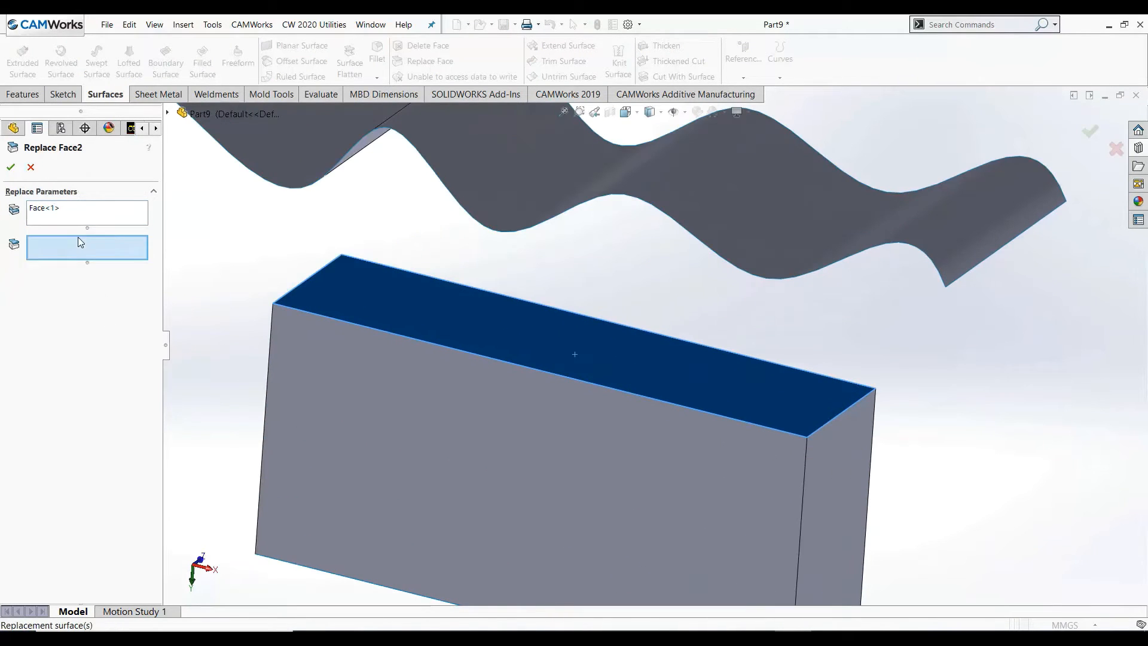
pyautogui.moveTo(664, 343); pyautogui.dragTo(652, 232, button='middle')
pyautogui.click(607, 178)
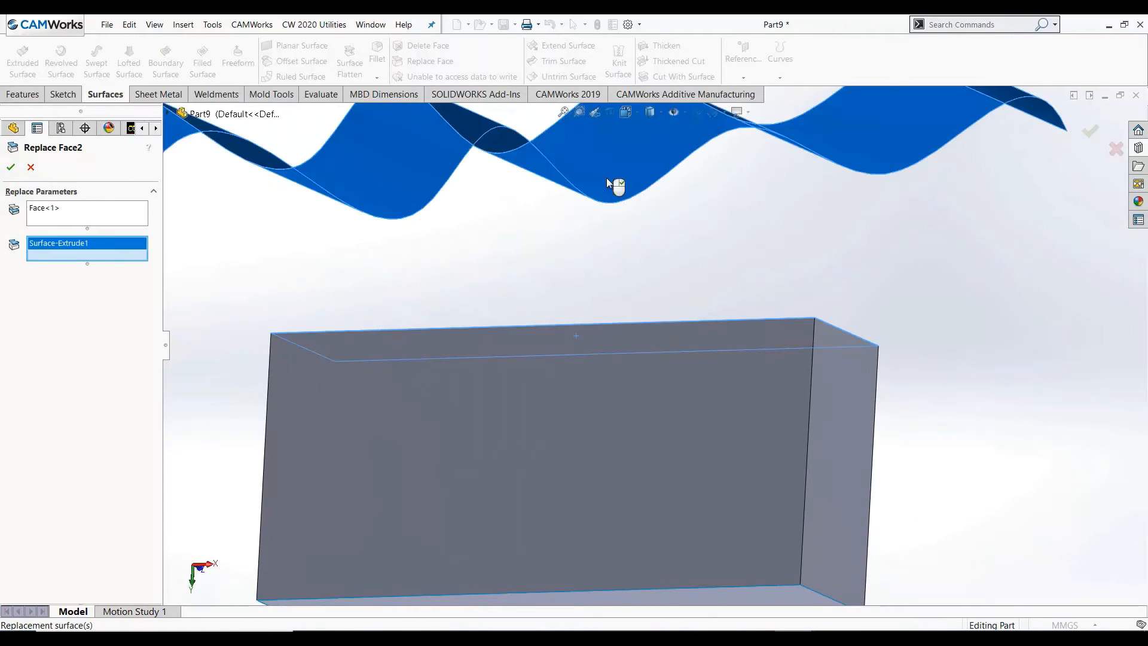
pyautogui.rightClick(607, 178)
pyautogui.scroll(3, 711, 309)
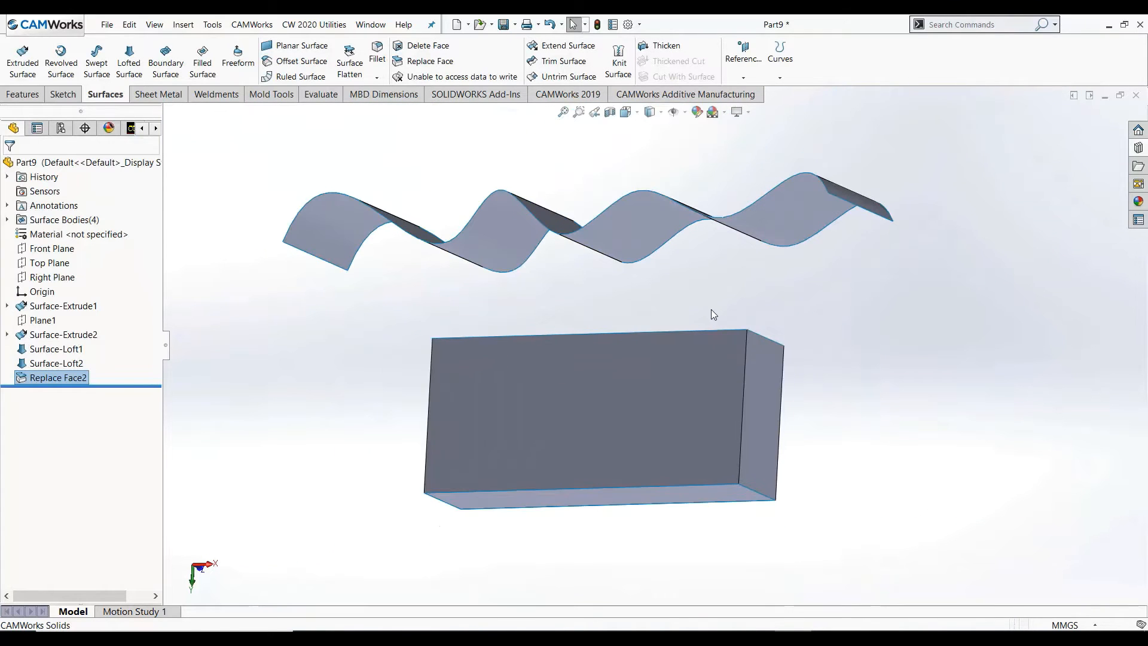
pyautogui.moveTo(711, 309)
pyautogui.mouseDown(button='middle')
pyautogui.moveTo(748, 390)
pyautogui.moveTo(785, 407)
pyautogui.moveTo(710, 438)
pyautogui.moveTo(737, 522)
pyautogui.moveTo(732, 549)
pyautogui.moveTo(697, 300)
pyautogui.moveTo(711, 330)
pyautogui.mouseUp(button='middle')
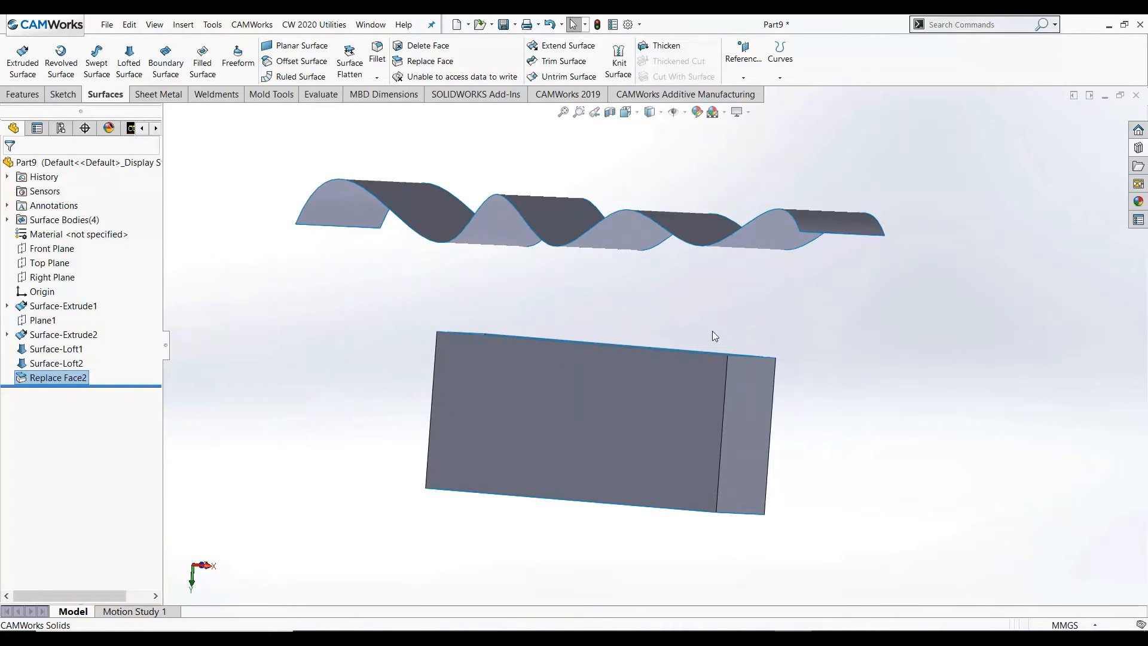
# Delete the Replace Face2 feature.
pyautogui.click(72, 383)
pyautogui.press('Delete')
pyautogui.press('Return')
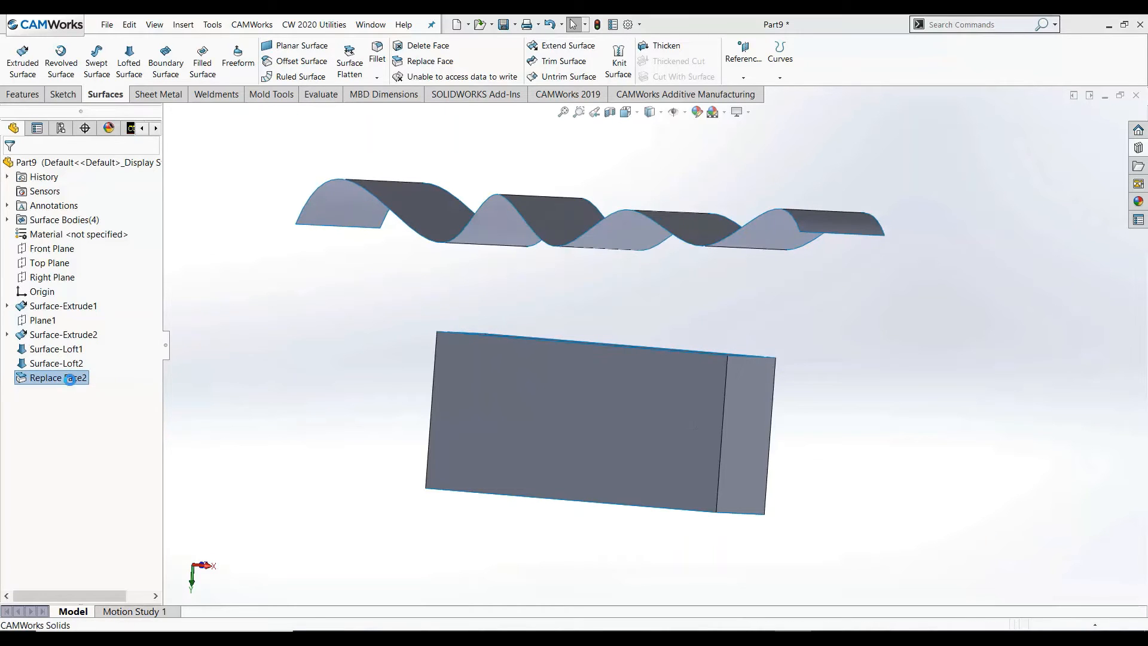
# Reduce Plane1's offset distance from the Top Plane so that the box moves up against the wavy surface.
pyautogui.moveTo(329, 366)
pyautogui.mouseDown(button='middle')
pyautogui.moveTo(338, 513)
pyautogui.moveTo(343, 490)
pyautogui.moveTo(336, 558)
pyautogui.moveTo(338, 399)
pyautogui.moveTo(264, 364)
pyautogui.moveTo(385, 387)
pyautogui.moveTo(397, 400)
pyautogui.moveTo(300, 320)
pyautogui.moveTo(320, 392)
pyautogui.moveTo(319, 447)
pyautogui.moveTo(569, 329)
pyautogui.moveTo(576, 251)
pyautogui.moveTo(441, 503)
pyautogui.moveTo(323, 505)
pyautogui.moveTo(331, 446)
pyautogui.moveTo(353, 424)
pyautogui.mouseUp(button='middle')
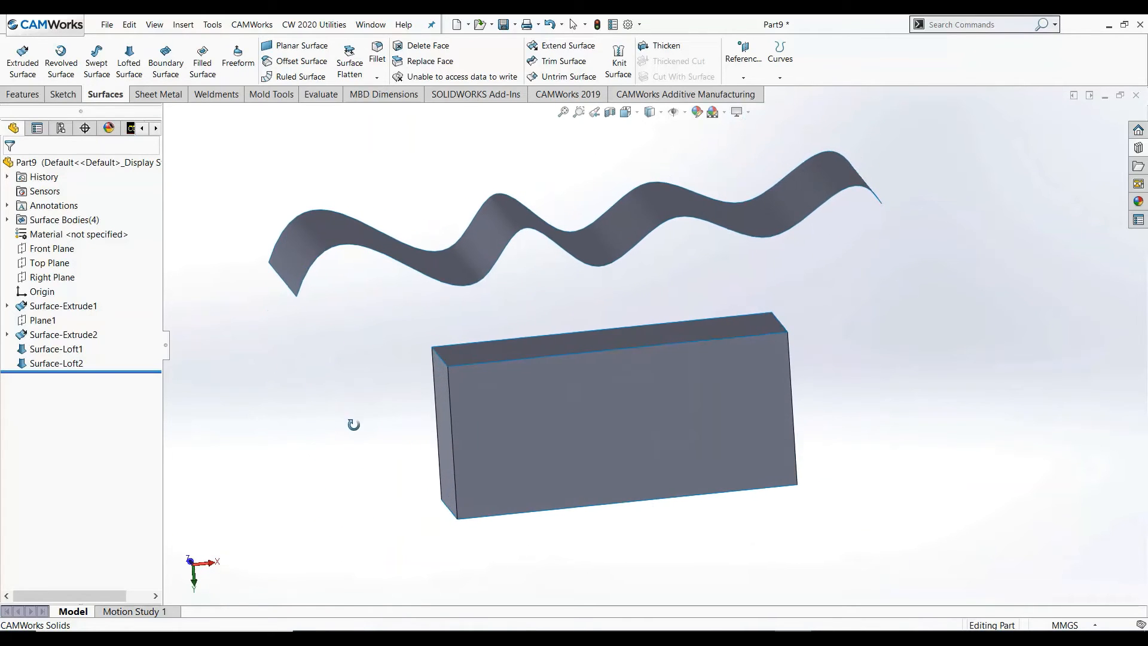
pyautogui.click(48, 322)
pyautogui.click(55, 282)
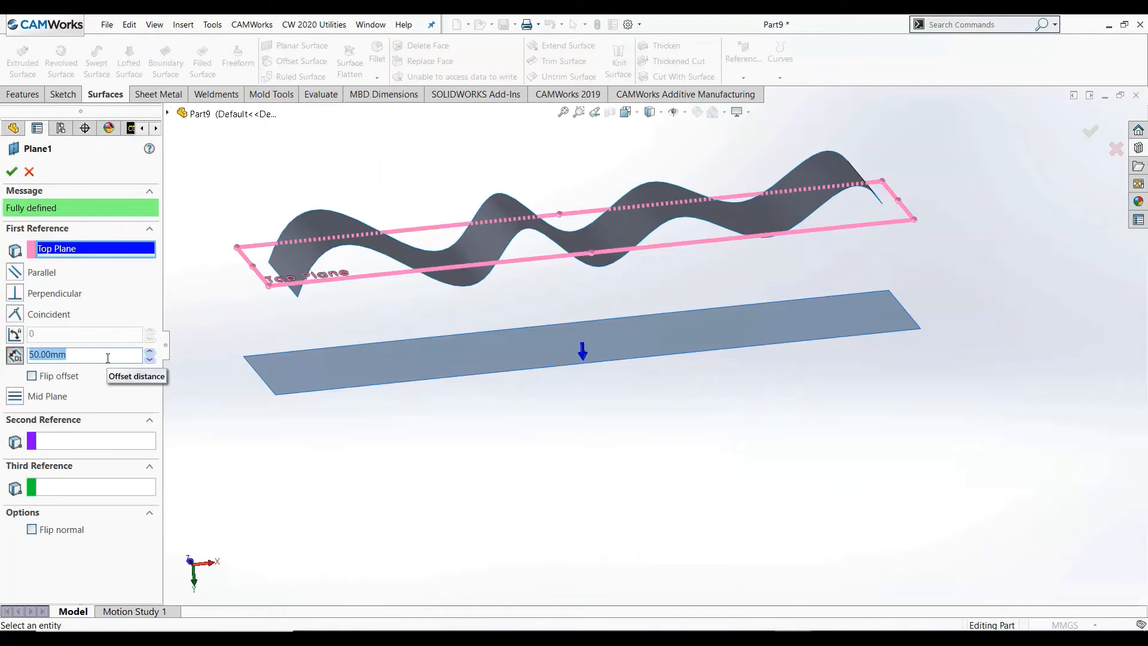
pyautogui.press('Return')
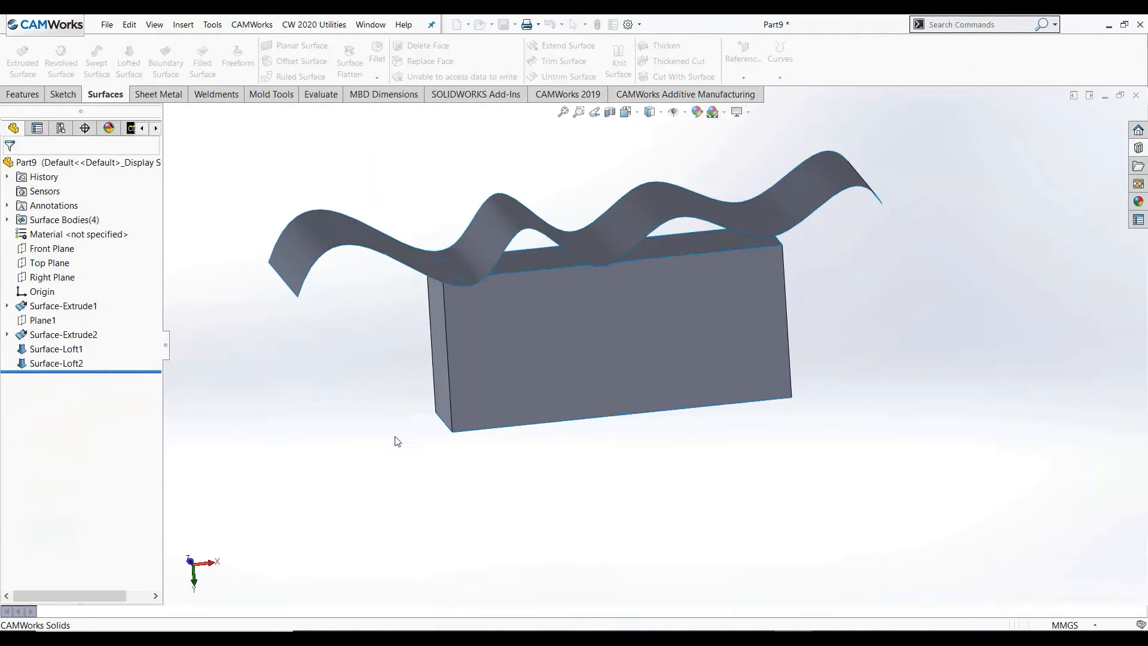
pyautogui.moveTo(315, 446)
pyautogui.mouseDown(button='middle')
pyautogui.moveTo(341, 403)
pyautogui.moveTo(307, 387)
pyautogui.moveTo(285, 402)
pyautogui.moveTo(293, 412)
pyautogui.mouseUp(button='middle')
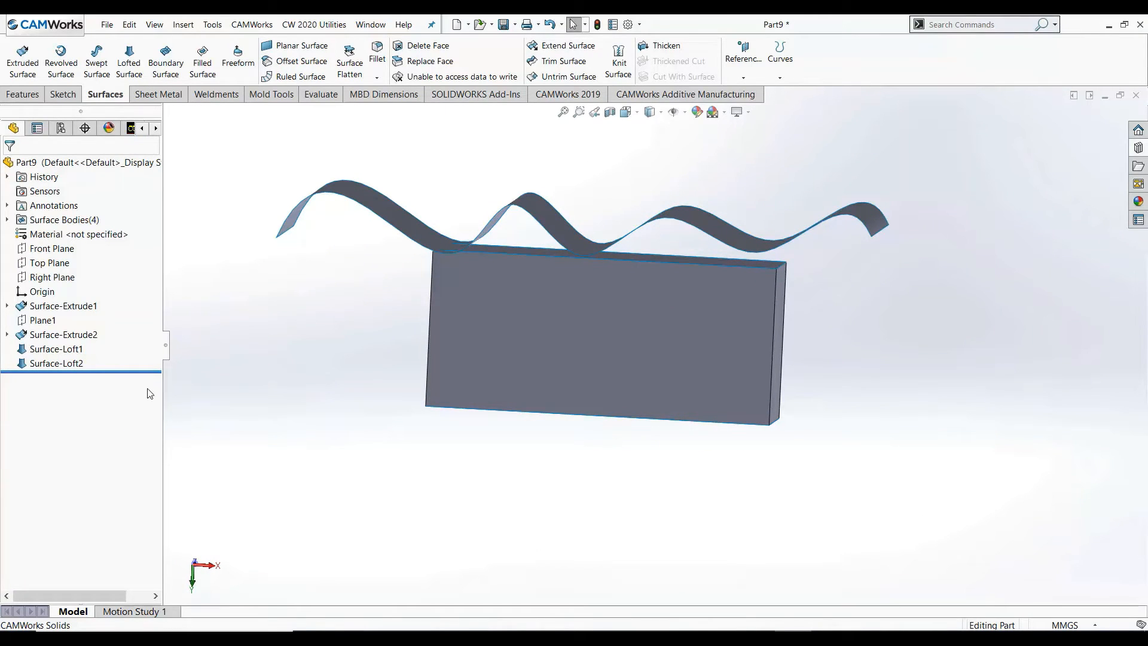
# Replace the raised box's lofted top face with the wavy extruded surface, keeping only the loft face as the target.
pyautogui.click(77, 350)
pyautogui.moveTo(377, 353); pyautogui.dragTo(449, 502, button='middle')
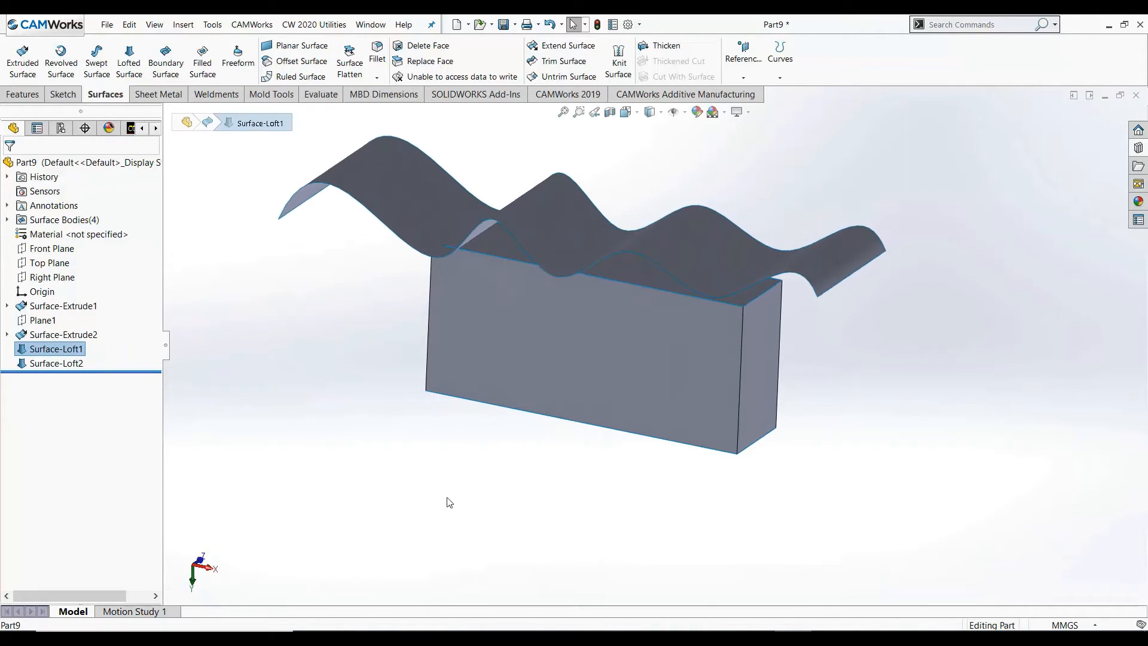
pyautogui.click(503, 247)
pyautogui.scroll(-3, 504, 251)
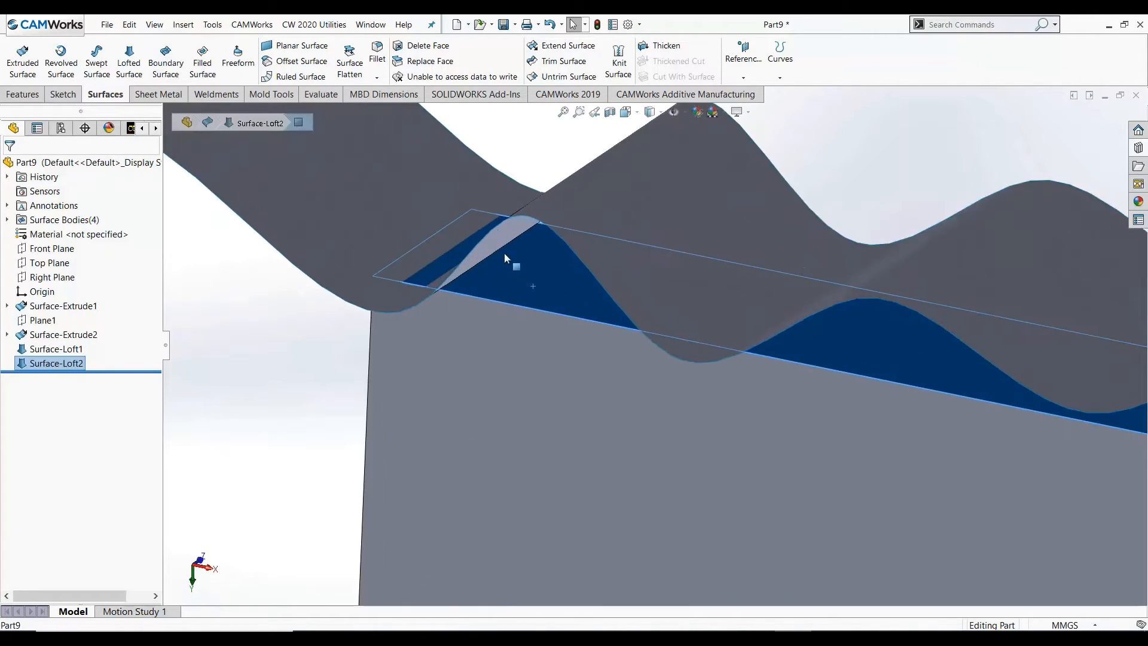
pyautogui.click(430, 61)
pyautogui.click(567, 208)
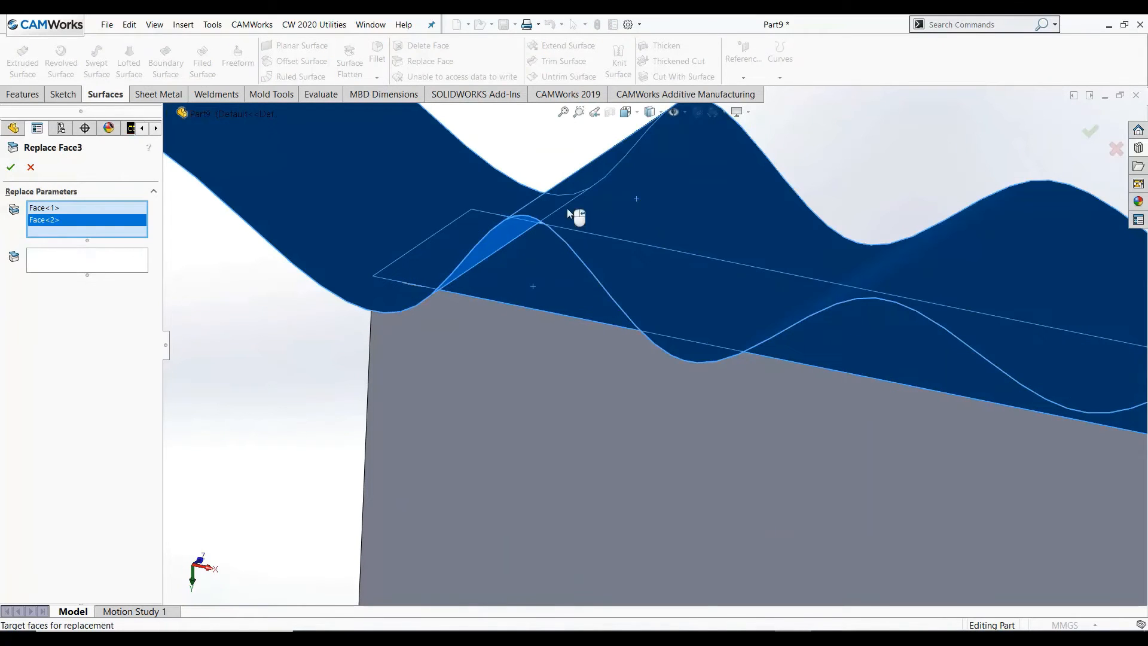
pyautogui.rightClick(88, 232)
pyautogui.click(114, 245)
pyautogui.click(117, 247)
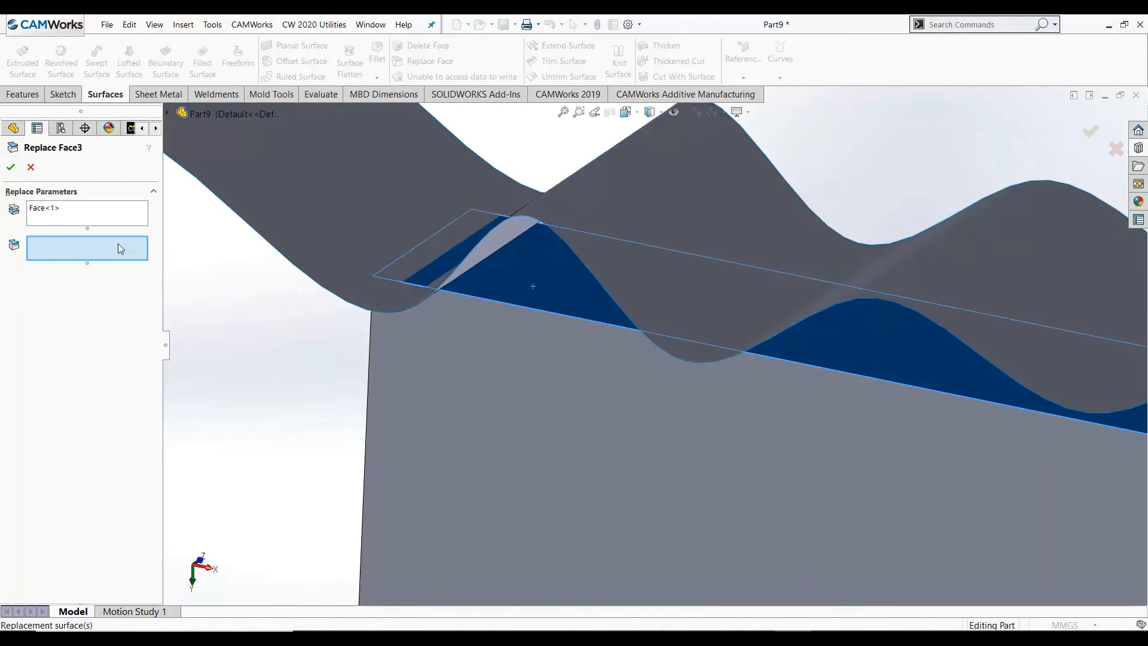
pyautogui.click(276, 215)
pyautogui.press('Return')
pyautogui.moveTo(280, 348)
pyautogui.mouseDown(button='middle')
pyautogui.moveTo(685, 400)
pyautogui.moveTo(691, 366)
pyautogui.moveTo(674, 325)
pyautogui.moveTo(671, 405)
pyautogui.moveTo(476, 400)
pyautogui.mouseUp(button='middle')
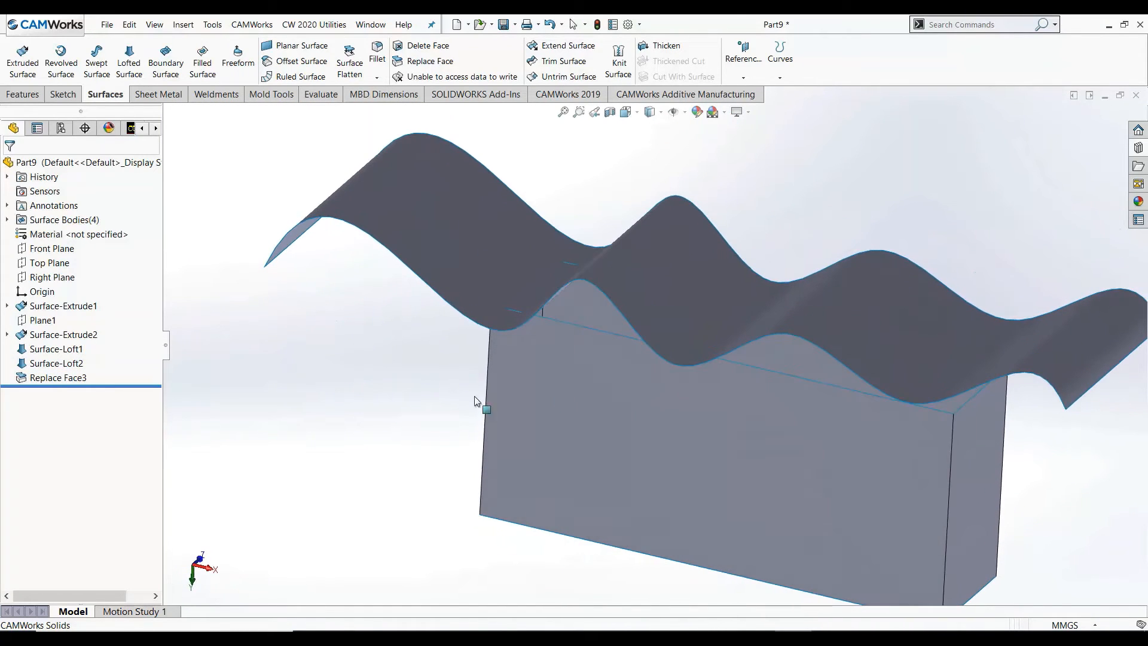
pyautogui.scroll(5, 643, 361)
pyautogui.scroll(-5, 797, 349)
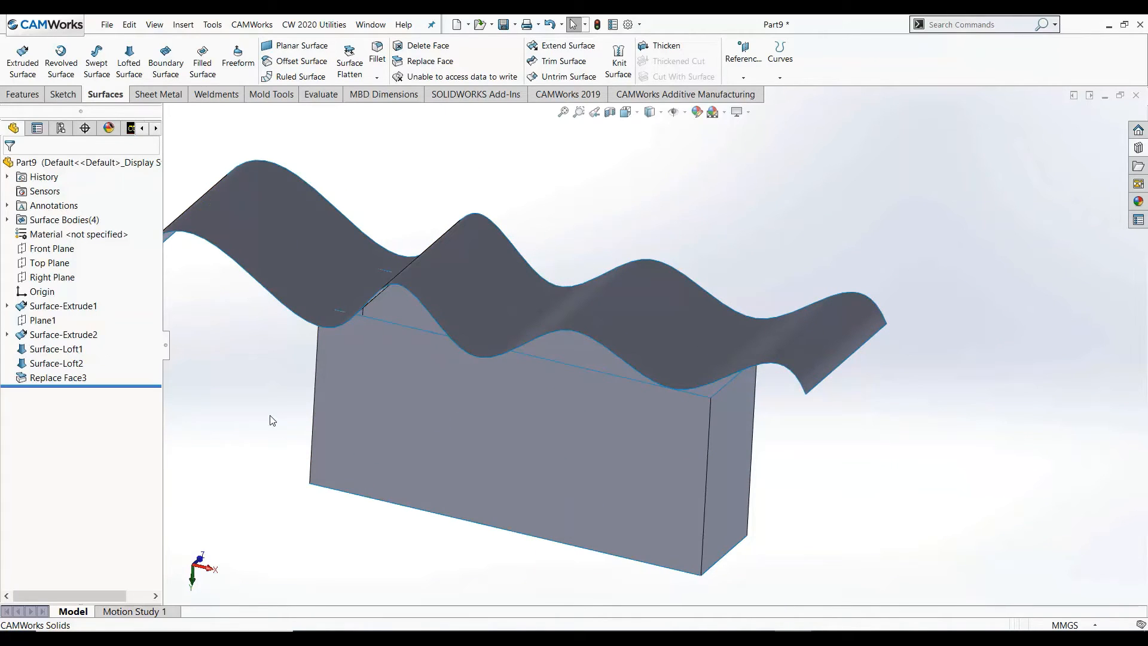
# Close the part without saving its changes and create a new part.
pyautogui.click(1136, 95)
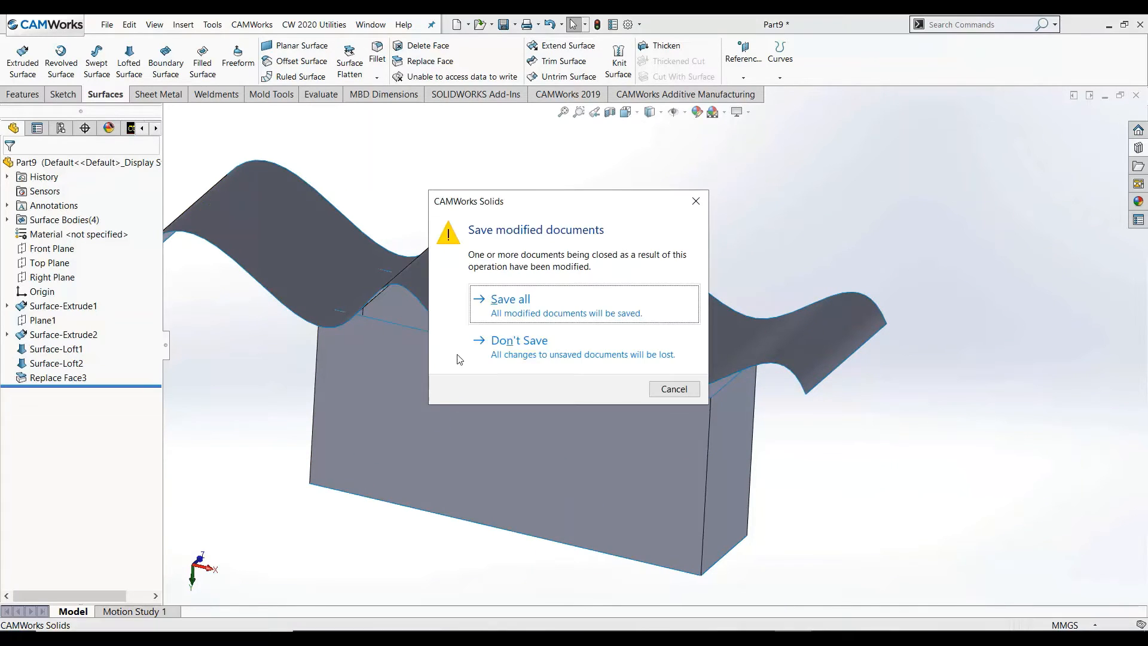
pyautogui.click(547, 349)
pyautogui.hotkey('ctrl', 'n')
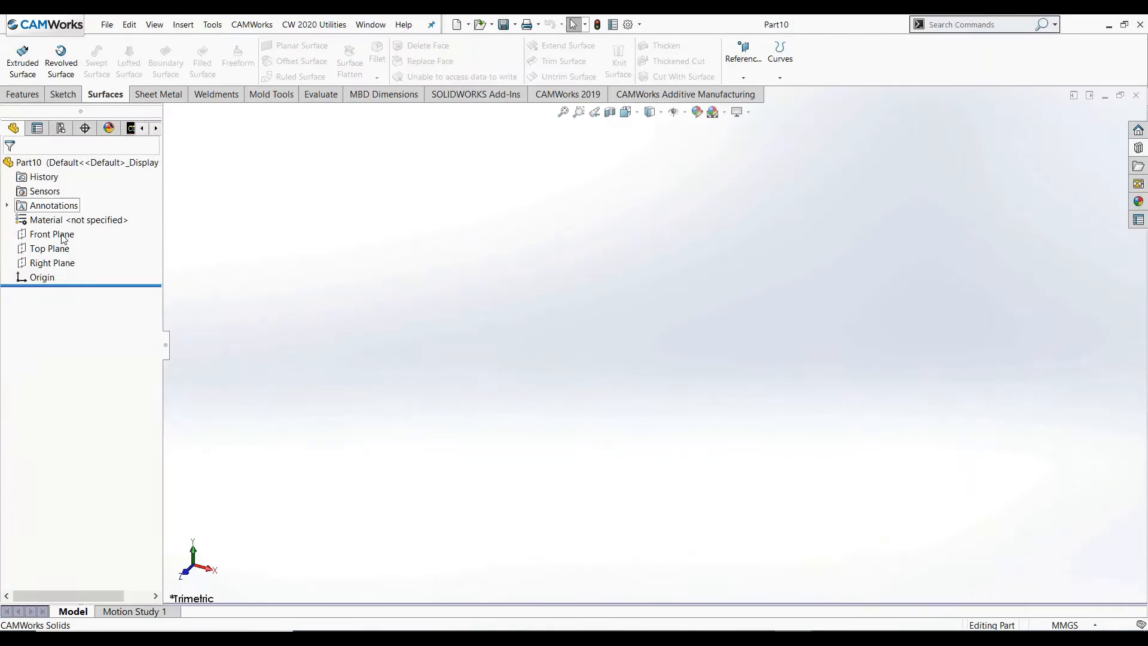
# Sketch a center rectangle of about 121 by 77 mm on the Front Plane, centered on the origin.
pyautogui.click(64, 235)
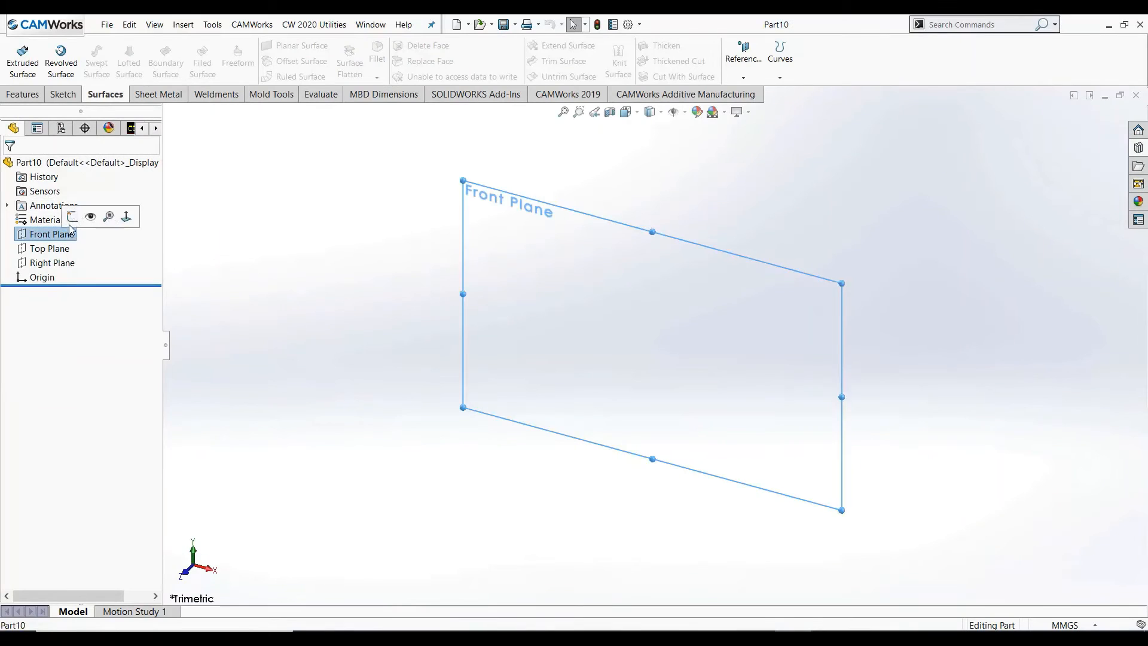
pyautogui.click(90, 216)
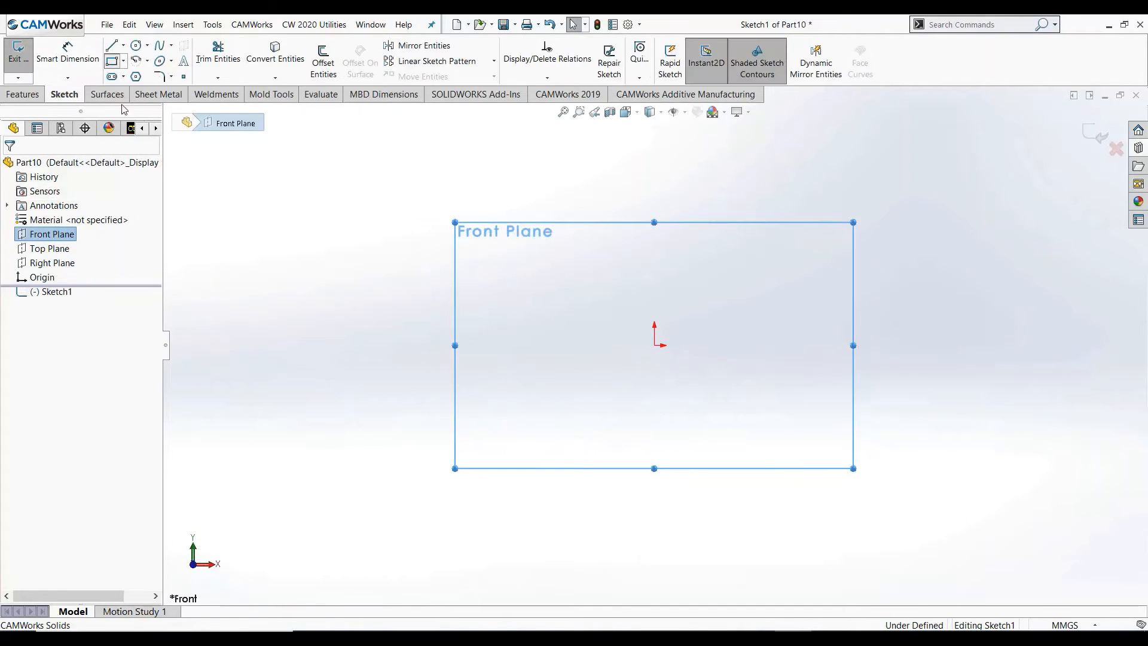
pyautogui.click(111, 60)
pyautogui.click(59, 213)
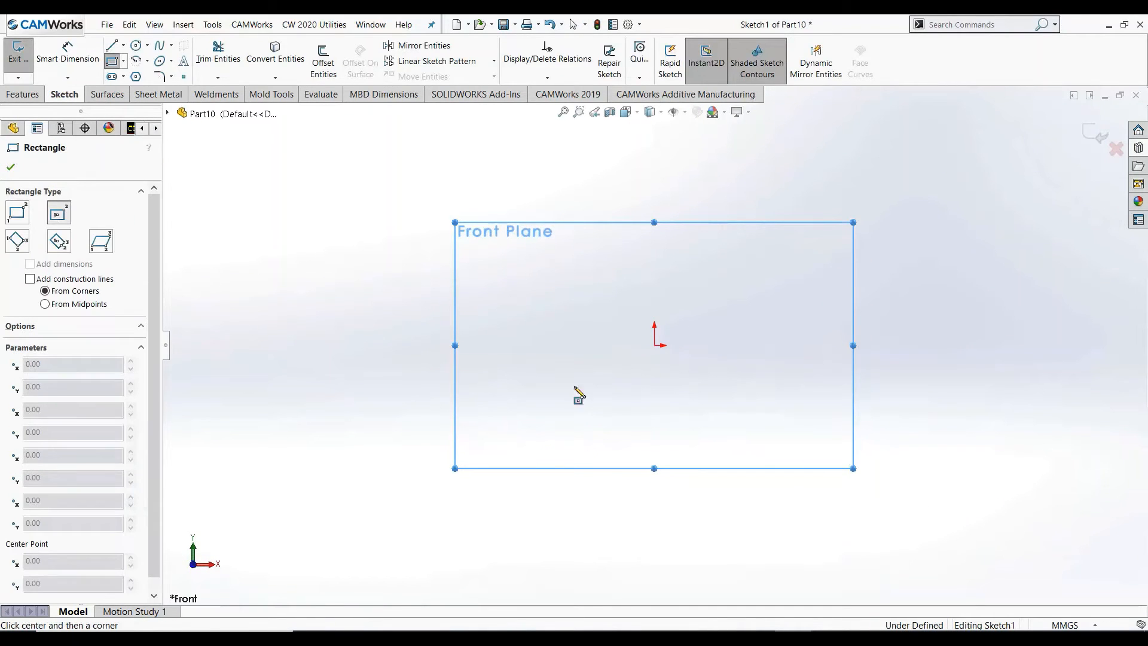
pyautogui.click(655, 346)
pyautogui.click(789, 430)
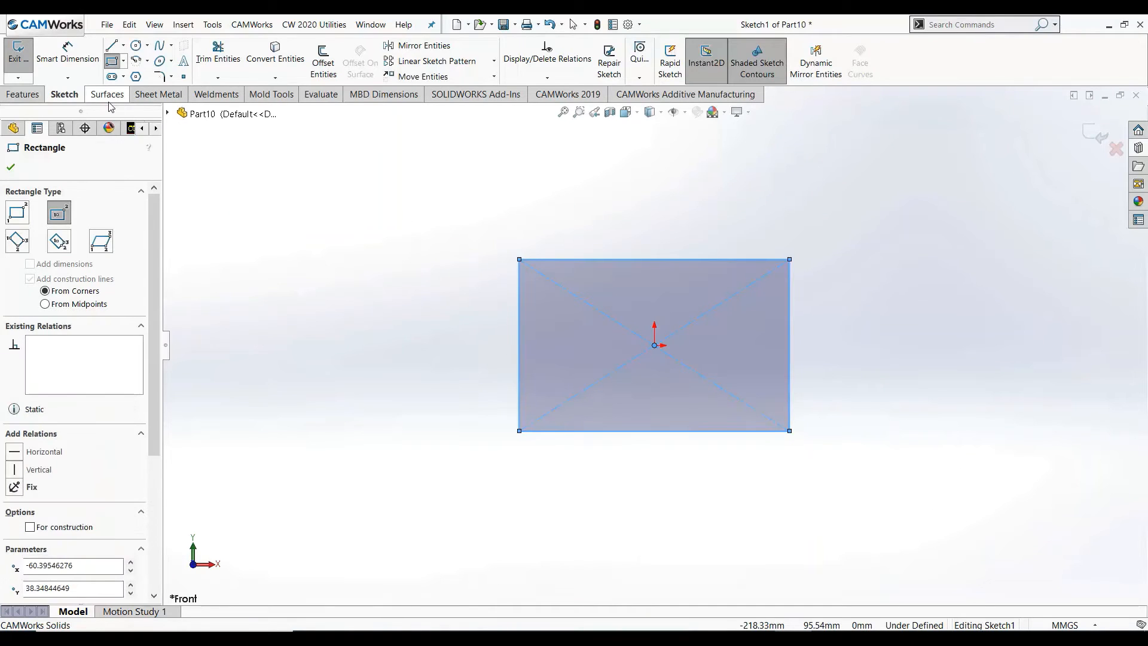
# Extrude the rectangle as a blind surface 30 mm deep, leaving its ends open.
pyautogui.click(108, 95)
pyautogui.click(12, 66)
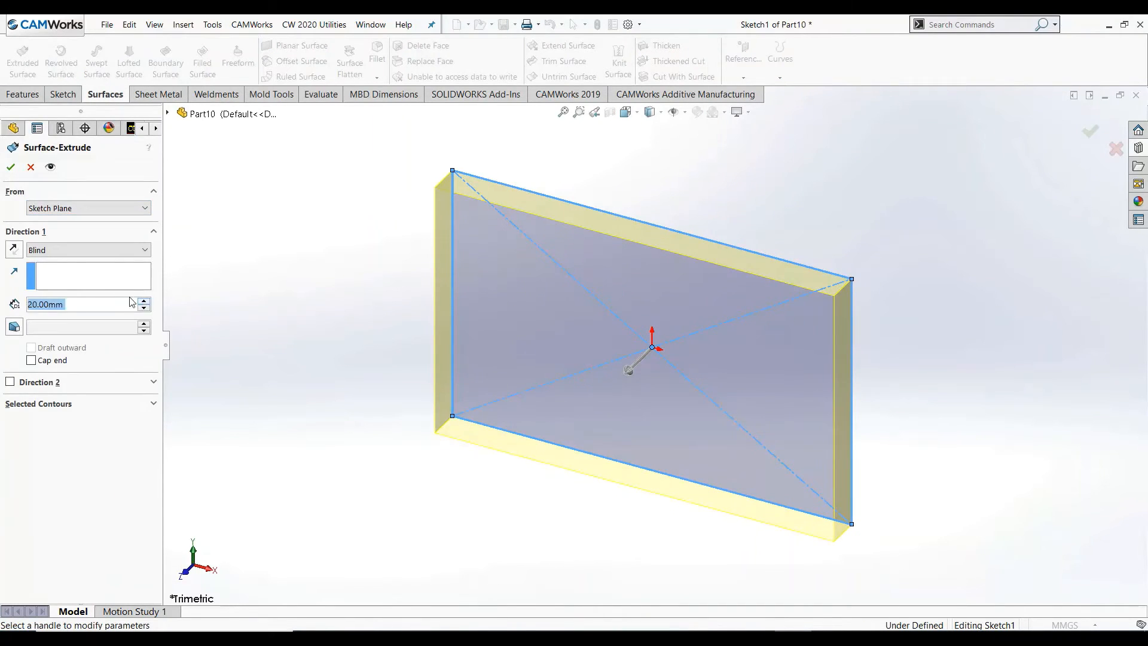
pyautogui.click(11, 168)
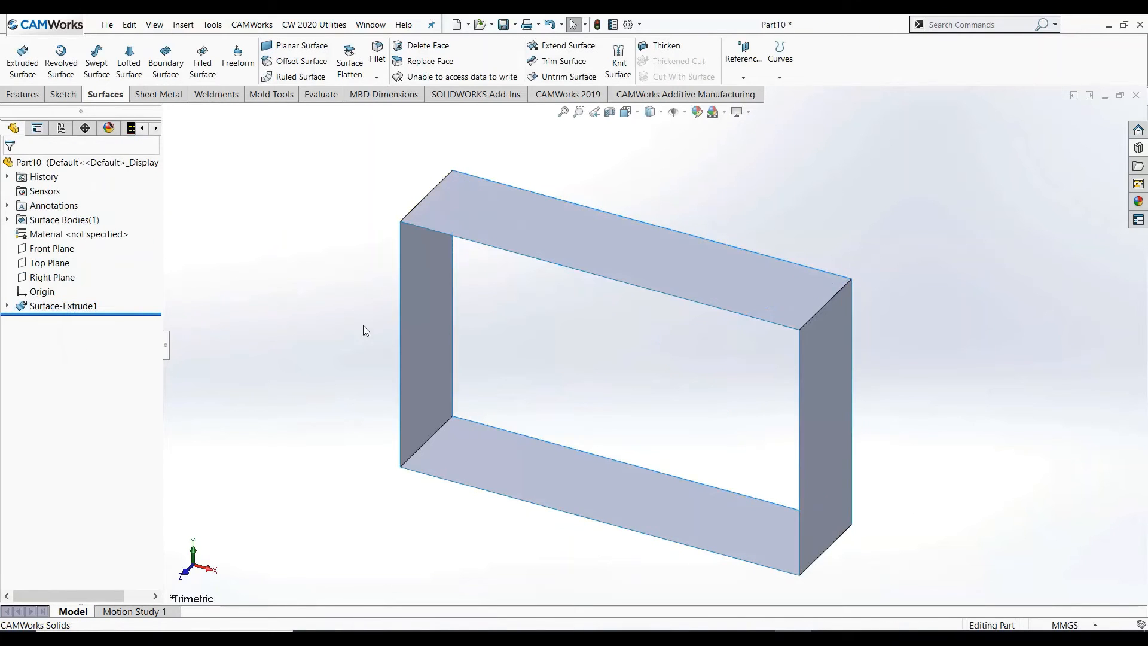
# Sketch a wavy eight-point spline on the Top Plane, just outside the box's Front Plane edge and extending past both of its sides.
pyautogui.moveTo(331, 217); pyautogui.dragTo(371, 427, button='middle')
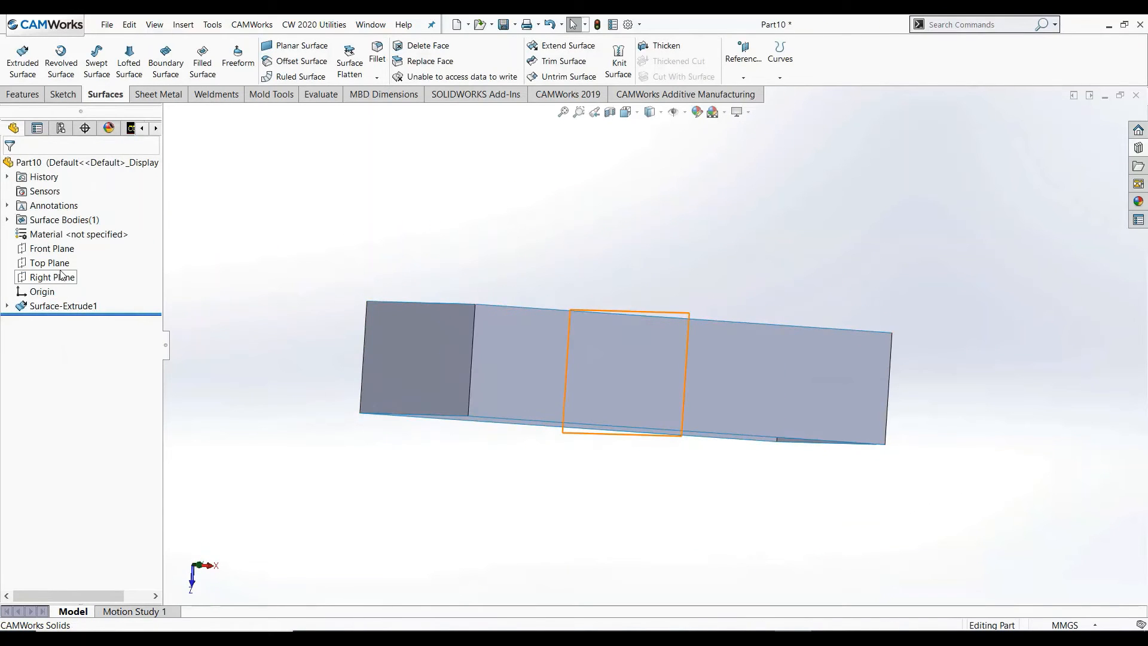
pyautogui.click(60, 271)
pyautogui.click(70, 250)
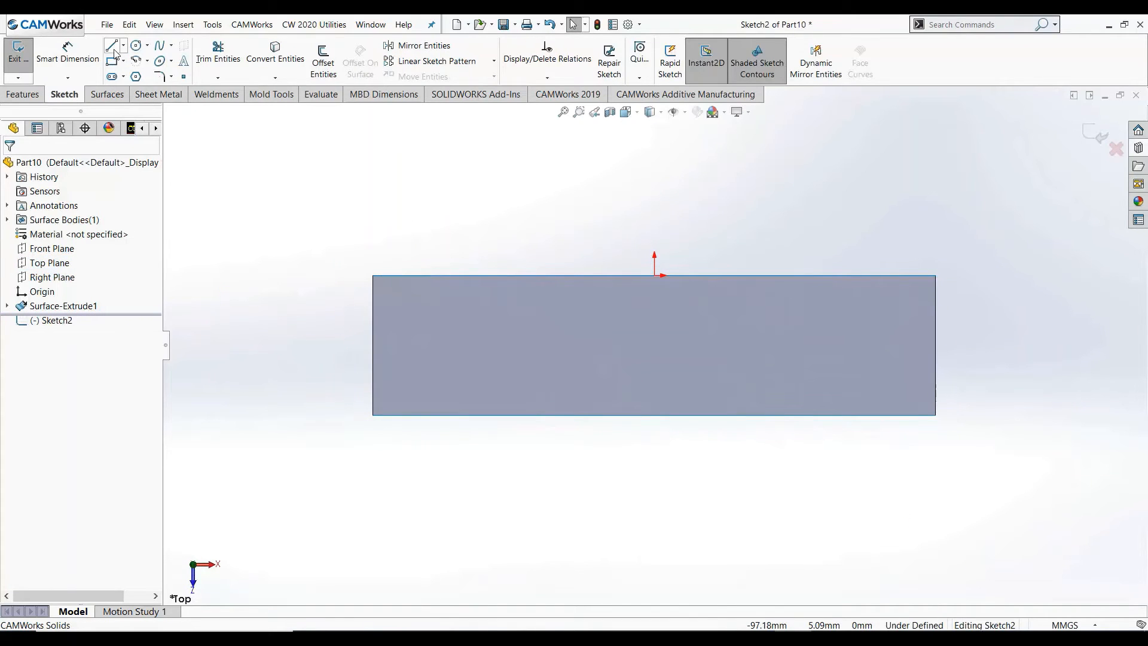
pyautogui.click(114, 49)
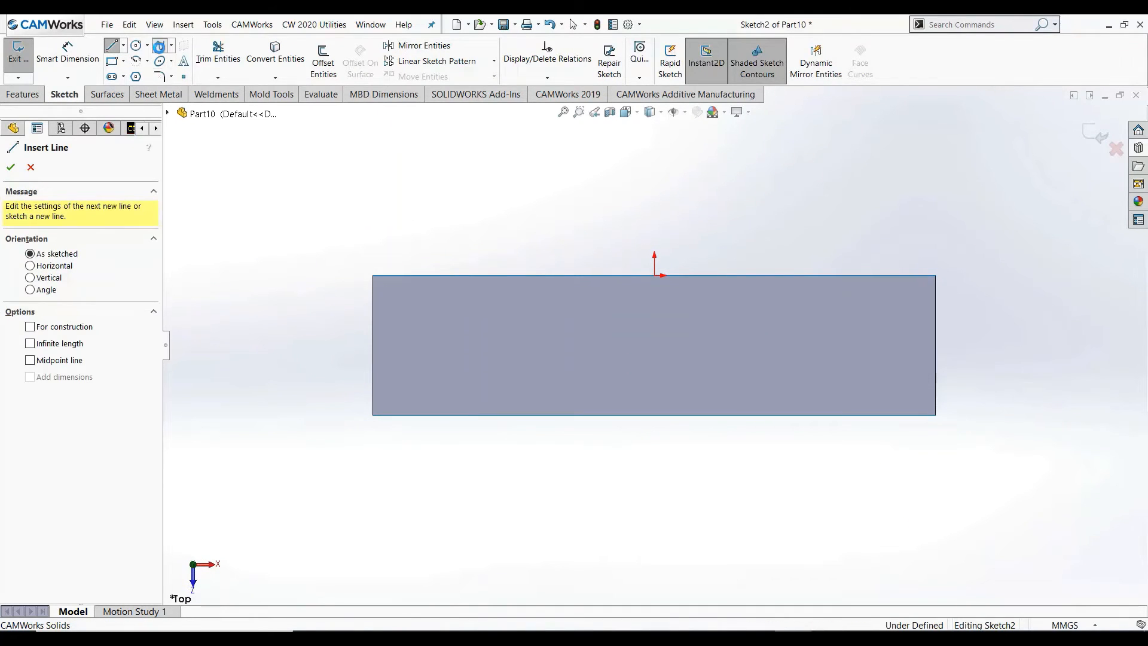
pyautogui.click(159, 45)
pyautogui.click(285, 275)
pyautogui.click(389, 228)
pyautogui.click(512, 251)
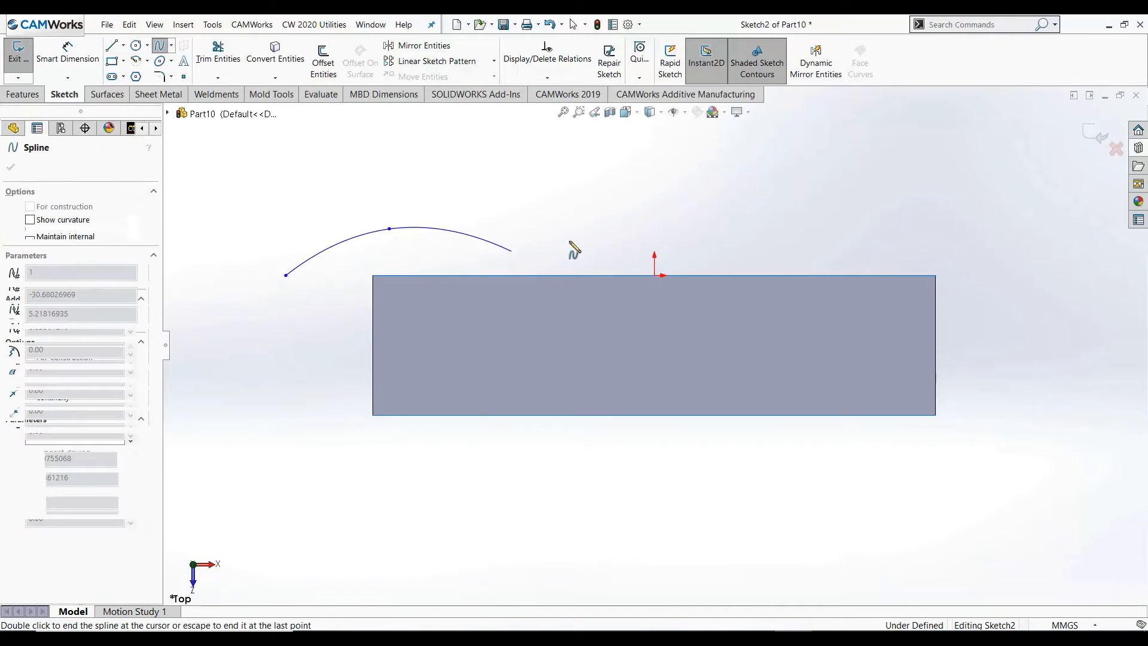
pyautogui.click(621, 228)
pyautogui.click(754, 244)
pyautogui.click(873, 219)
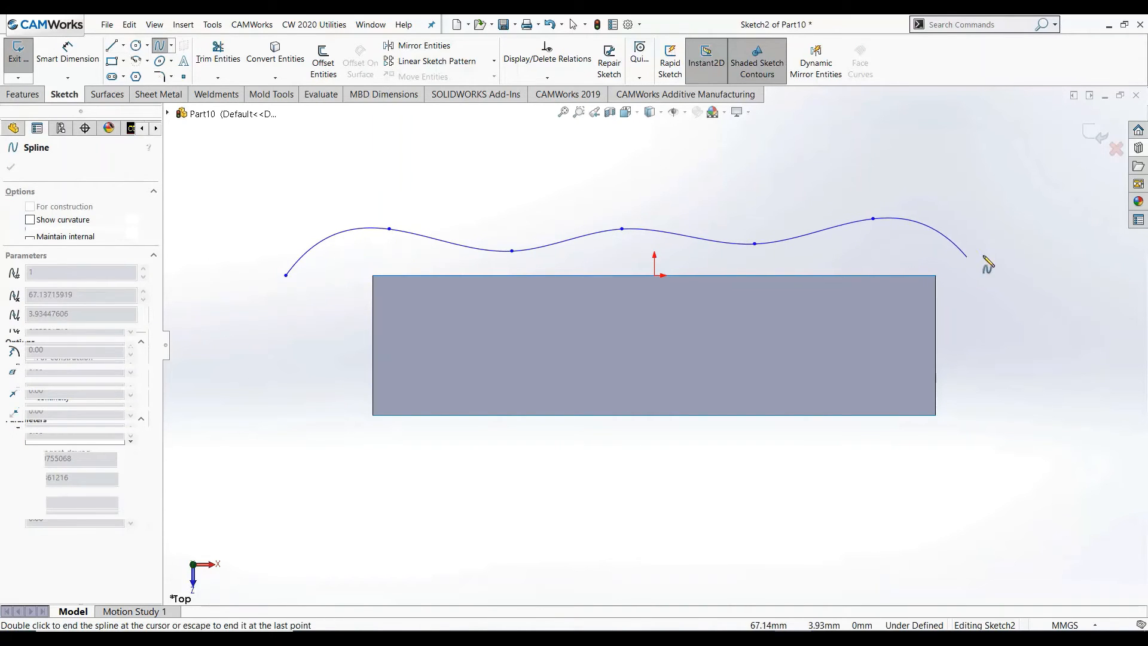
pyautogui.click(967, 257)
pyautogui.click(1040, 238)
pyautogui.rightClick(1051, 236)
pyautogui.click(1080, 250)
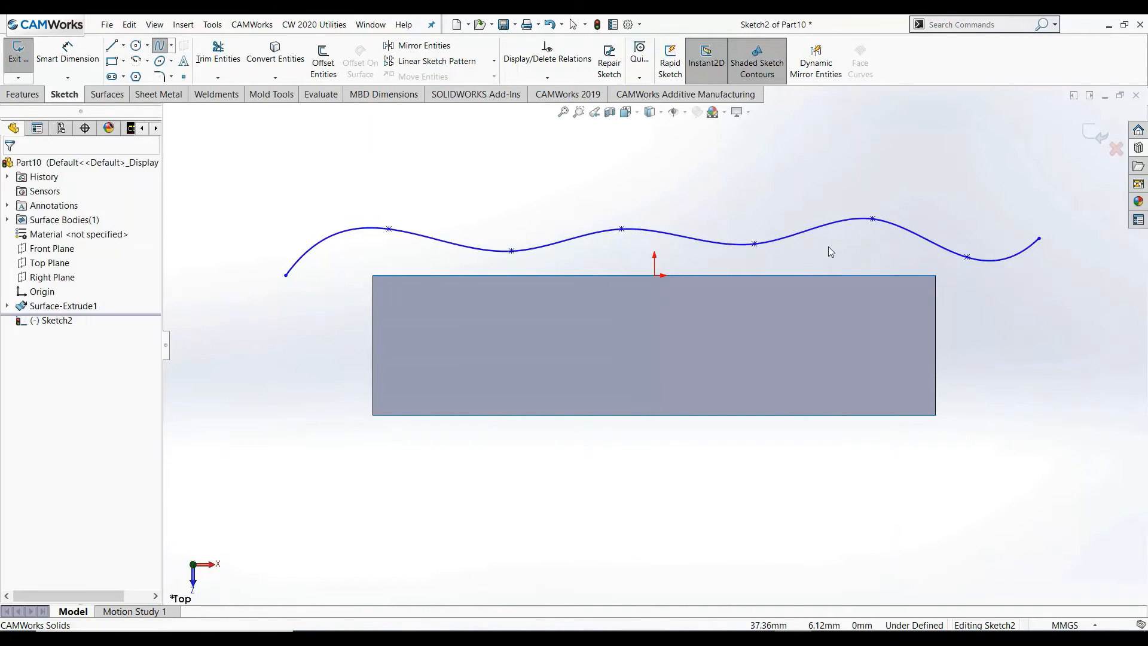
# Extrude the wavy spline as a Mid Plane surface deep enough to overhang the box on both sides.
pyautogui.moveTo(829, 251); pyautogui.dragTo(751, 290, button='middle')
pyautogui.scroll(3, 751, 289)
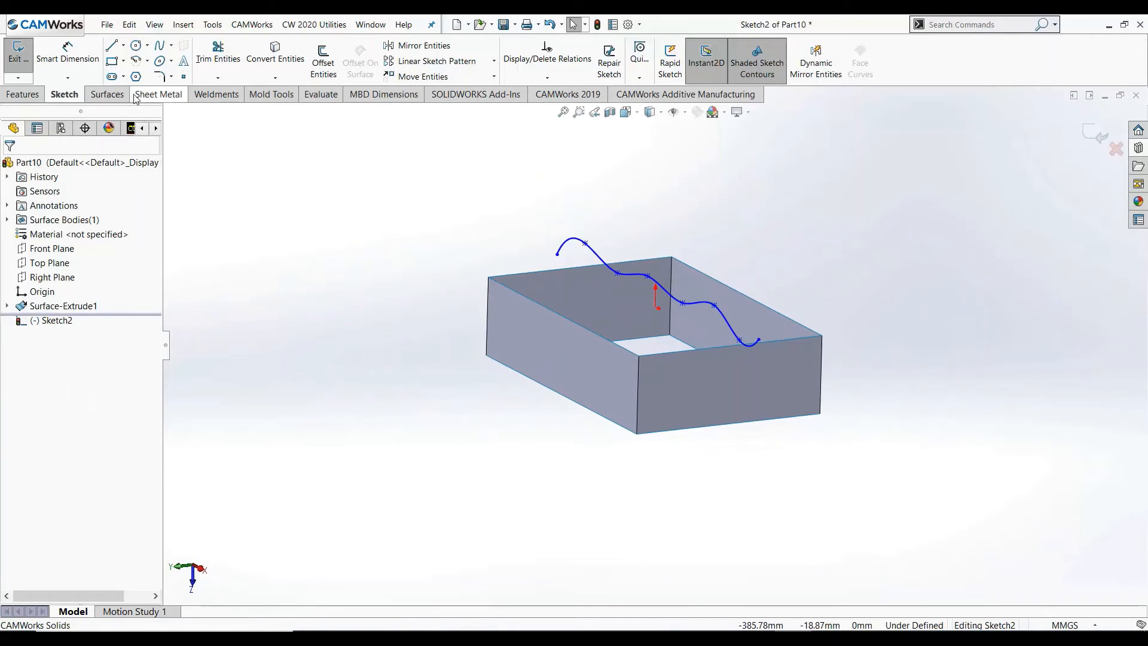
pyautogui.click(106, 95)
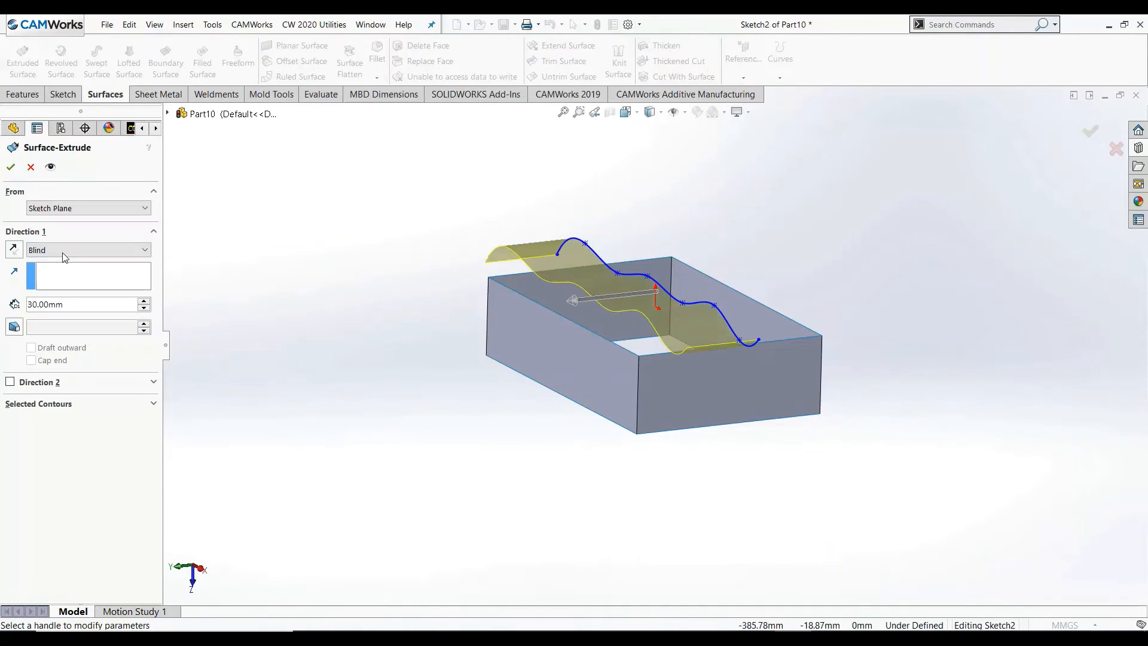
pyautogui.click(59, 251)
pyautogui.click(53, 309)
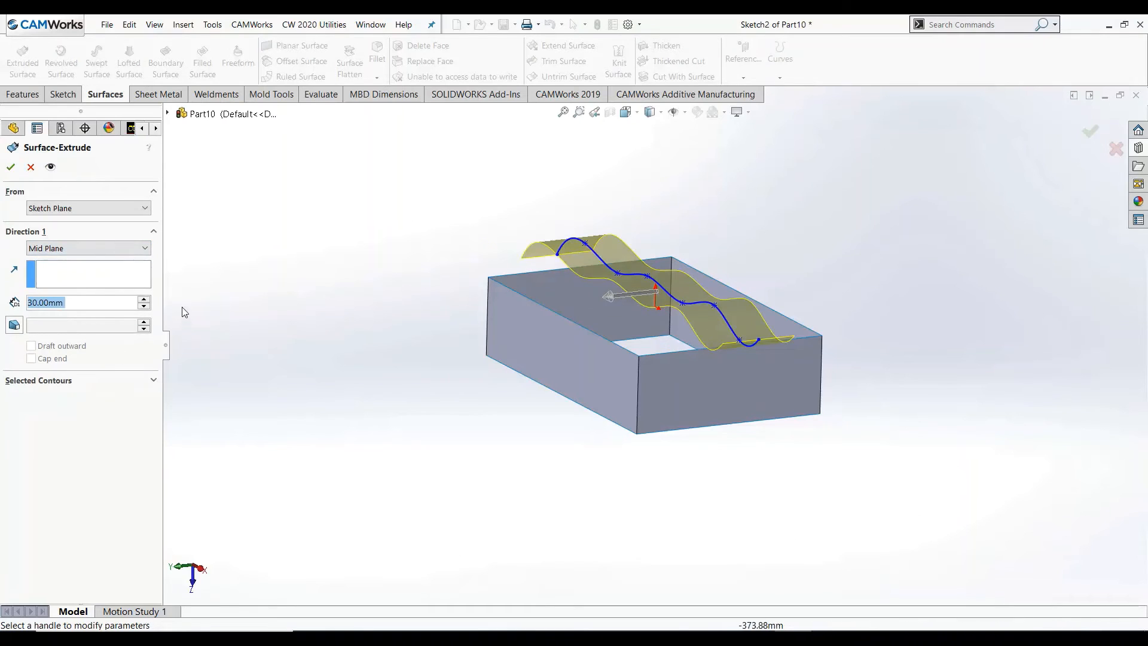
pyautogui.click(144, 300)
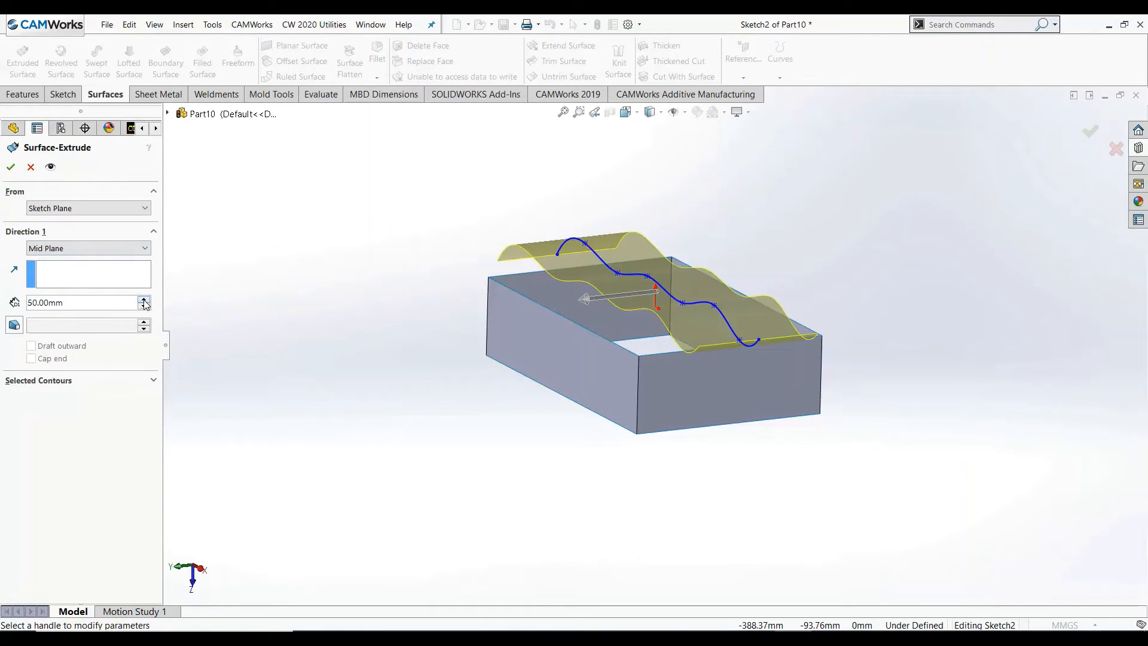
pyautogui.click(10, 168)
# Hide the wavy extruded surface body to expose the box's open side.
pyautogui.moveTo(508, 376)
pyautogui.mouseDown(button='middle')
pyautogui.moveTo(557, 324)
pyautogui.moveTo(548, 250)
pyautogui.mouseUp(button='middle')
pyautogui.click(547, 250)
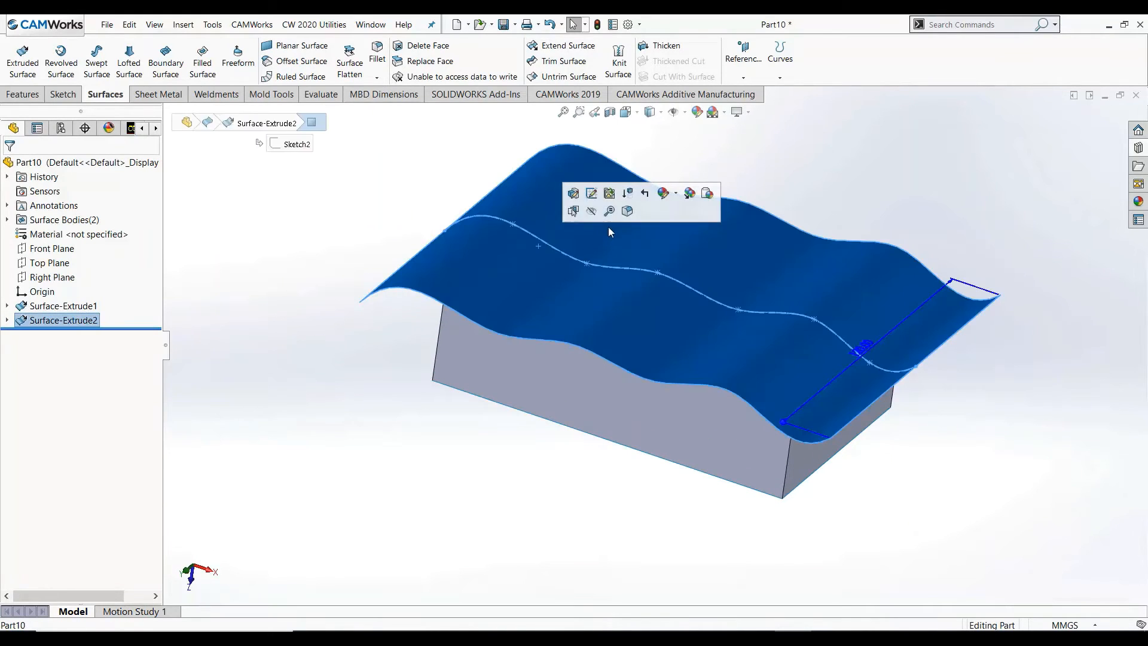
pyautogui.click(591, 210)
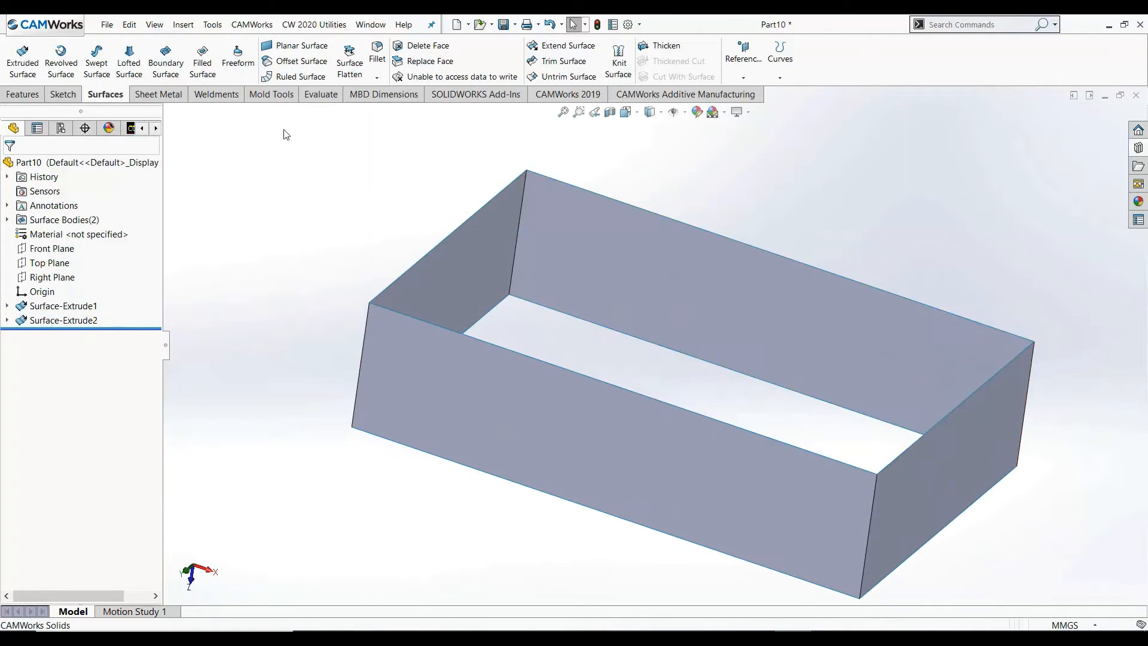
# Close the box's open side with a lofted surface between its two opposite short edges.
pyautogui.click(400, 277)
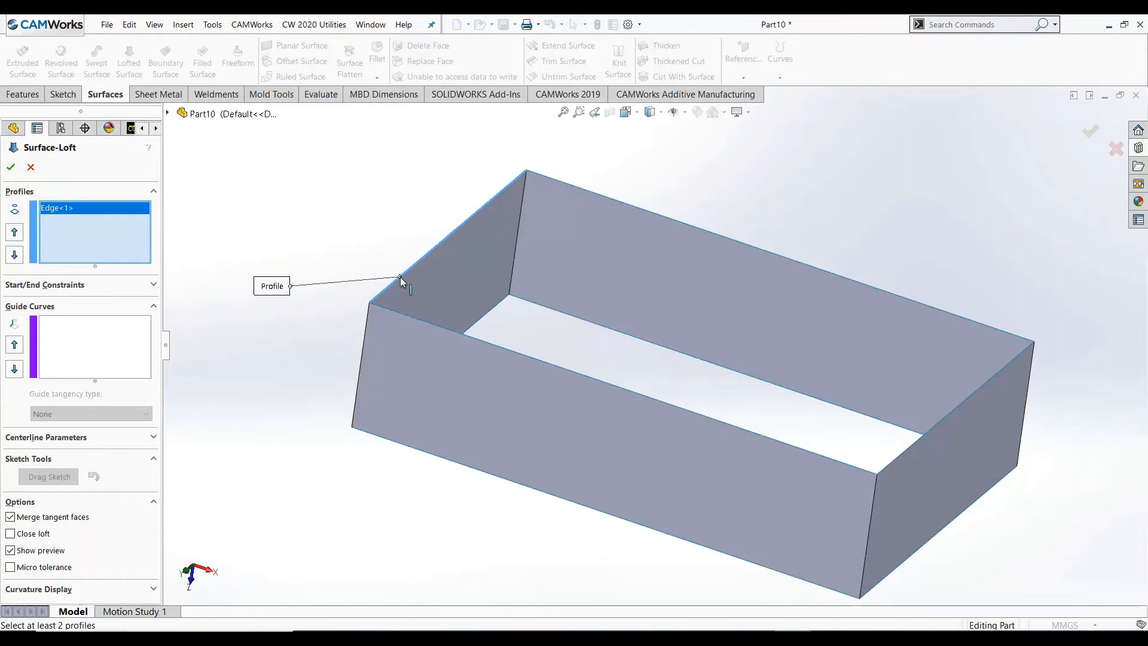
pyautogui.click(892, 465)
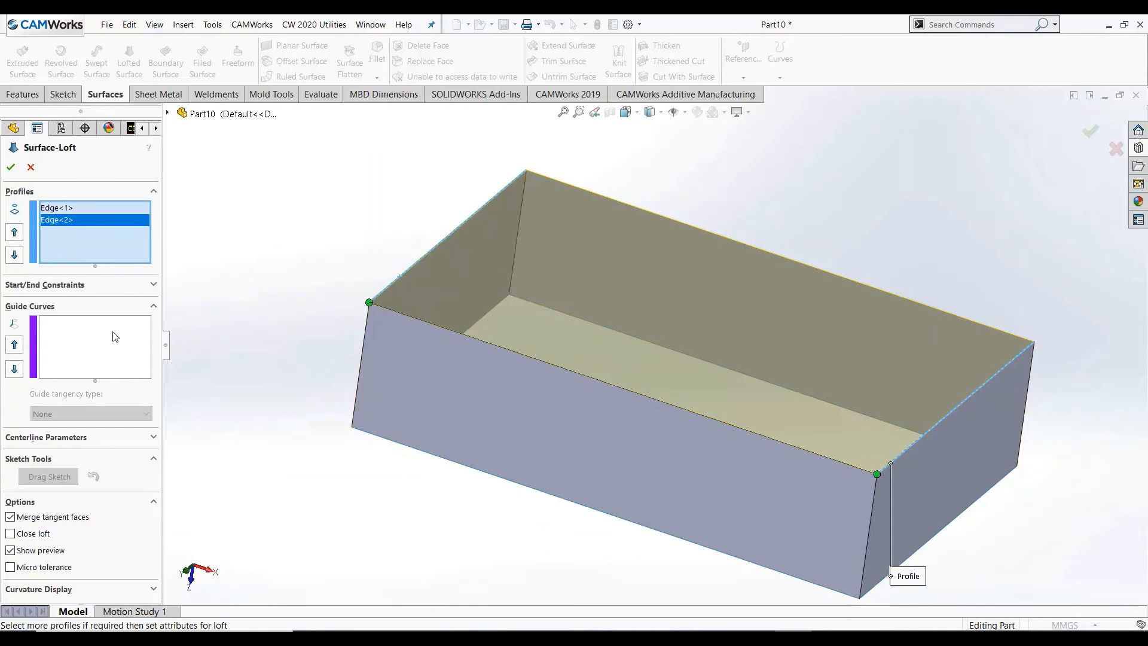
pyautogui.press('Return')
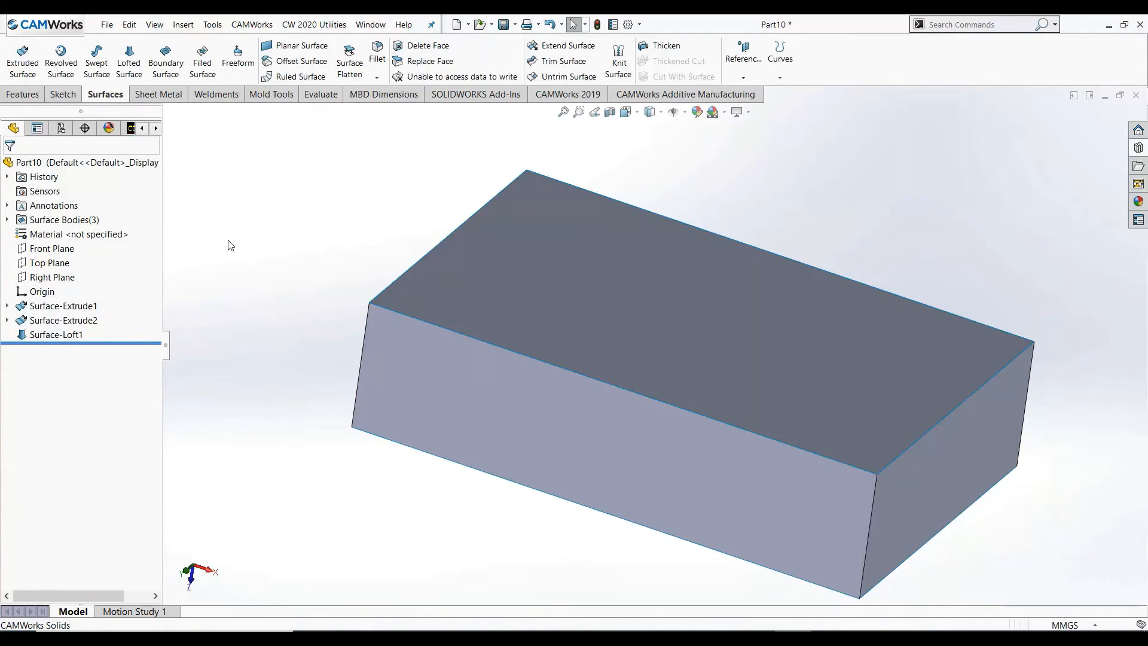
# Knit the lofted surface and the extruded box surface together, leaving Merge entities off.
pyautogui.click(618, 60)
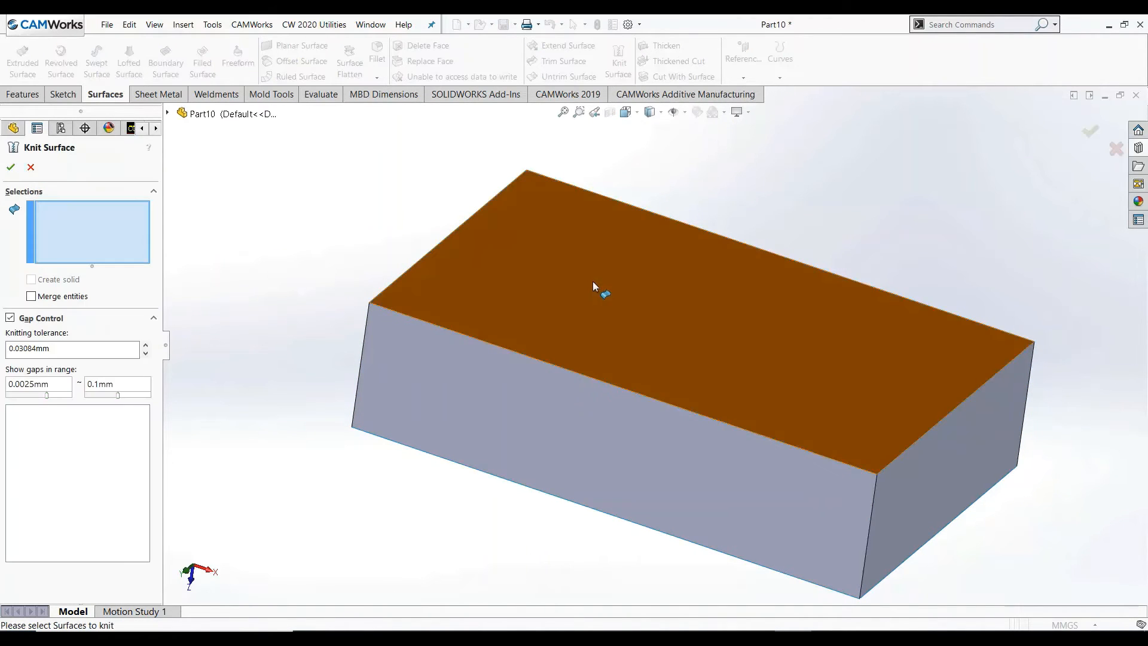
pyautogui.click(593, 281)
pyautogui.click(463, 380)
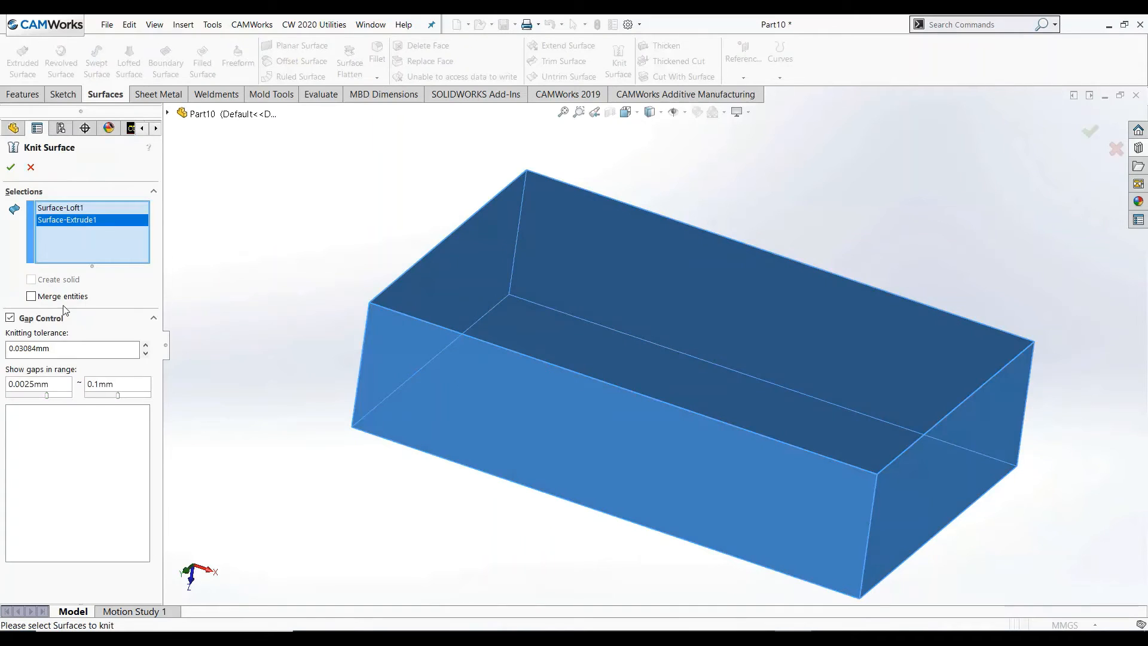
pyautogui.click(11, 167)
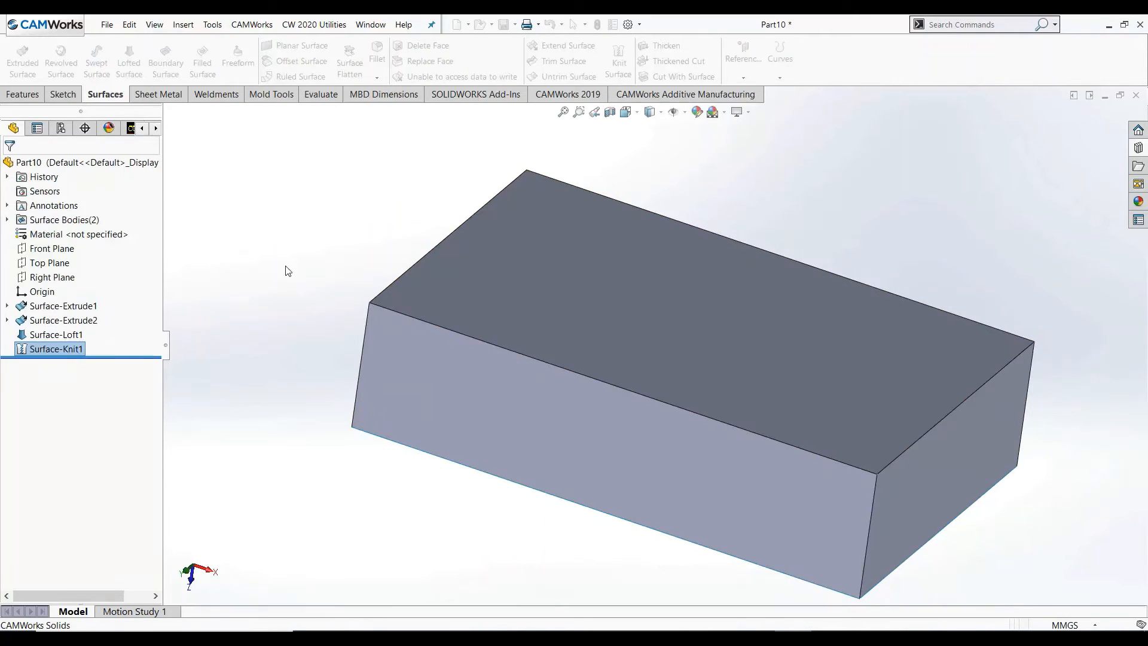
# Show the hidden wavy surface body, Surface-Extrude2, again above the knitted box.
pyautogui.click(7, 205)
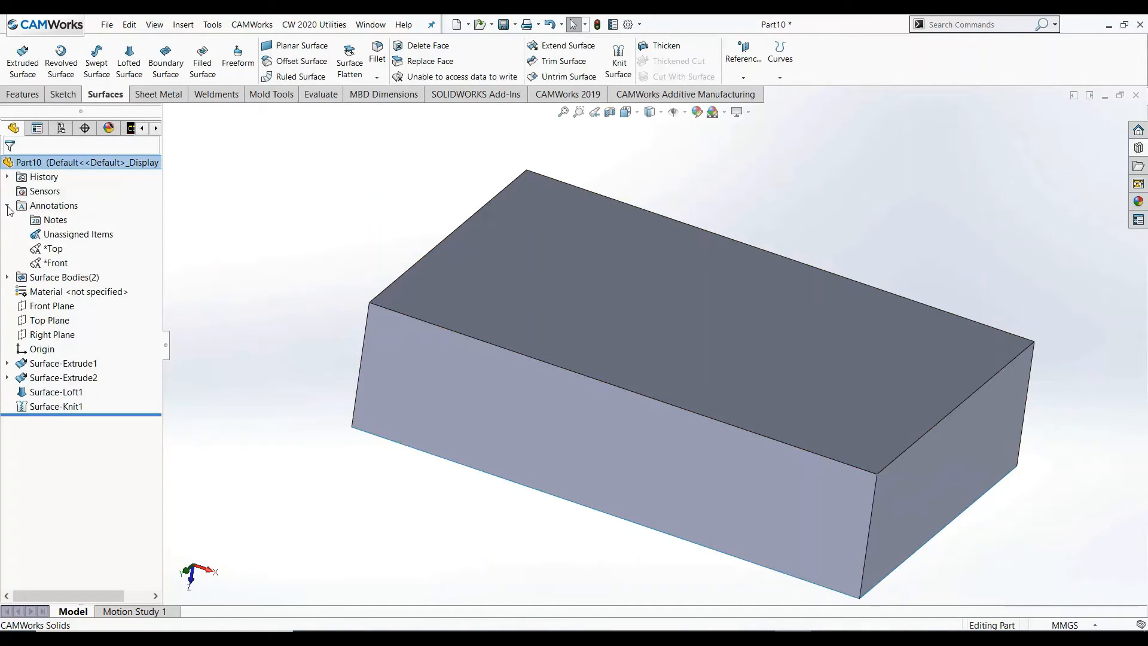
pyautogui.click(7, 207)
pyautogui.click(7, 220)
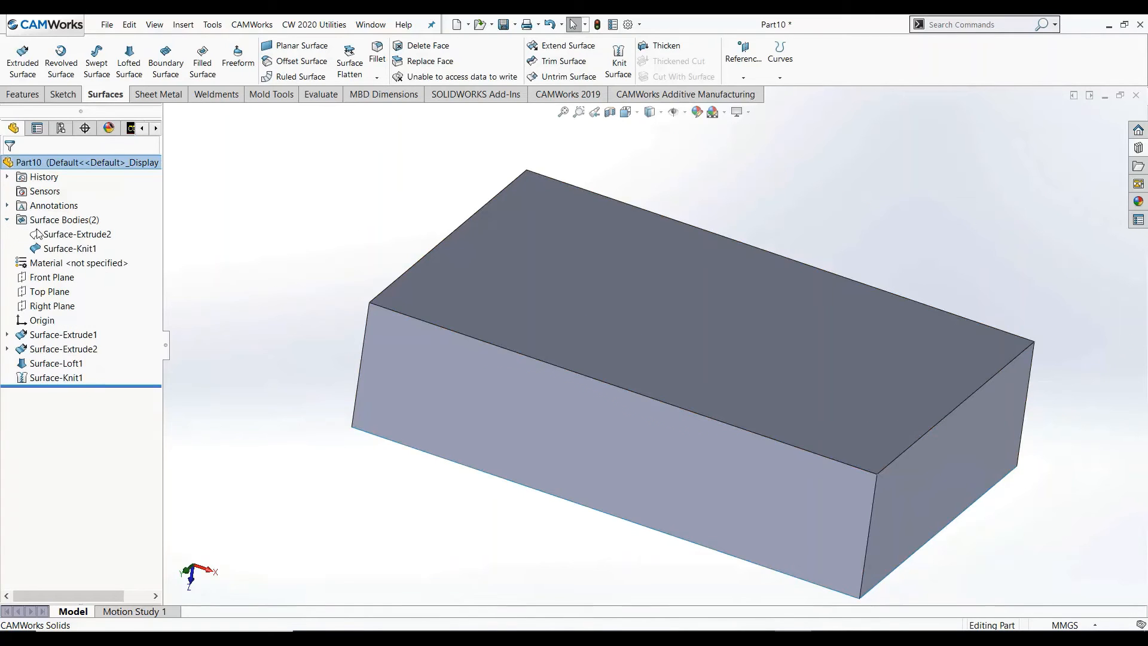
pyautogui.click(71, 233)
pyautogui.click(257, 370)
pyautogui.moveTo(258, 369); pyautogui.dragTo(440, 327, button='middle')
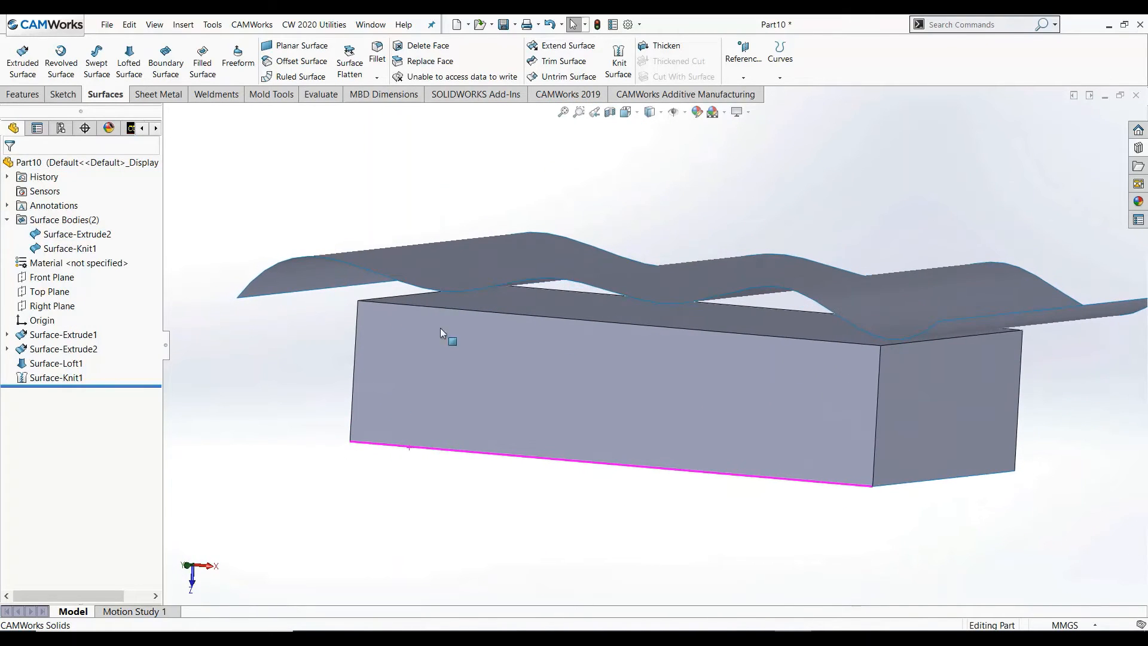
# Replace the box's lofted face with the wavy surface using Replace Face.
pyautogui.click(432, 60)
pyautogui.click(552, 307)
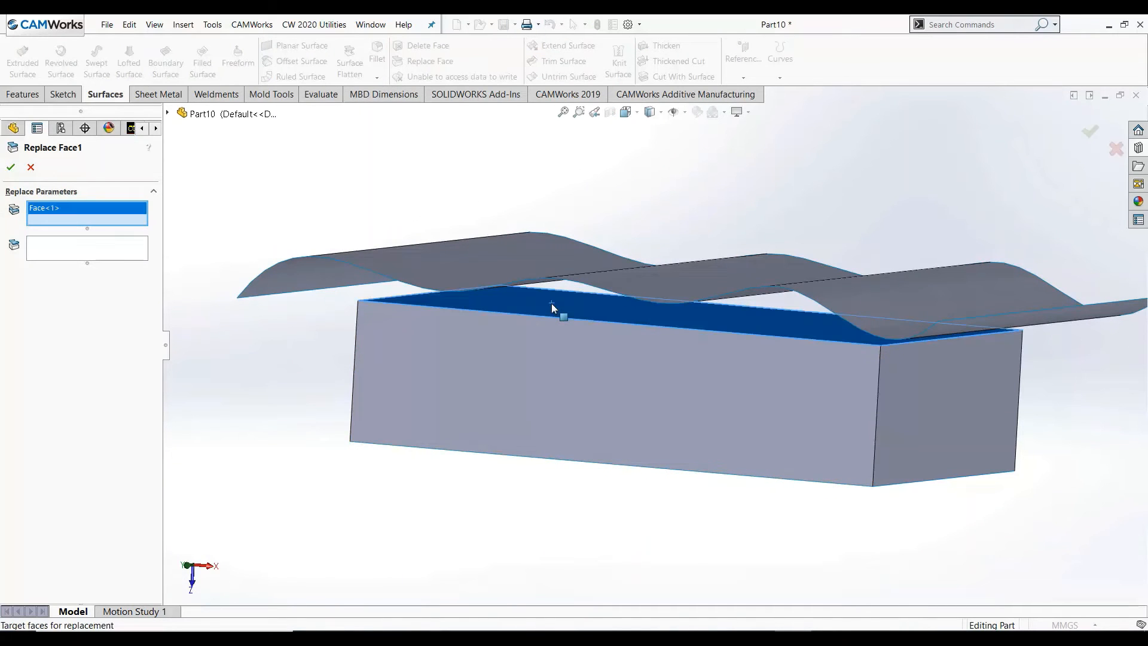
pyautogui.click(73, 243)
pyautogui.click(466, 276)
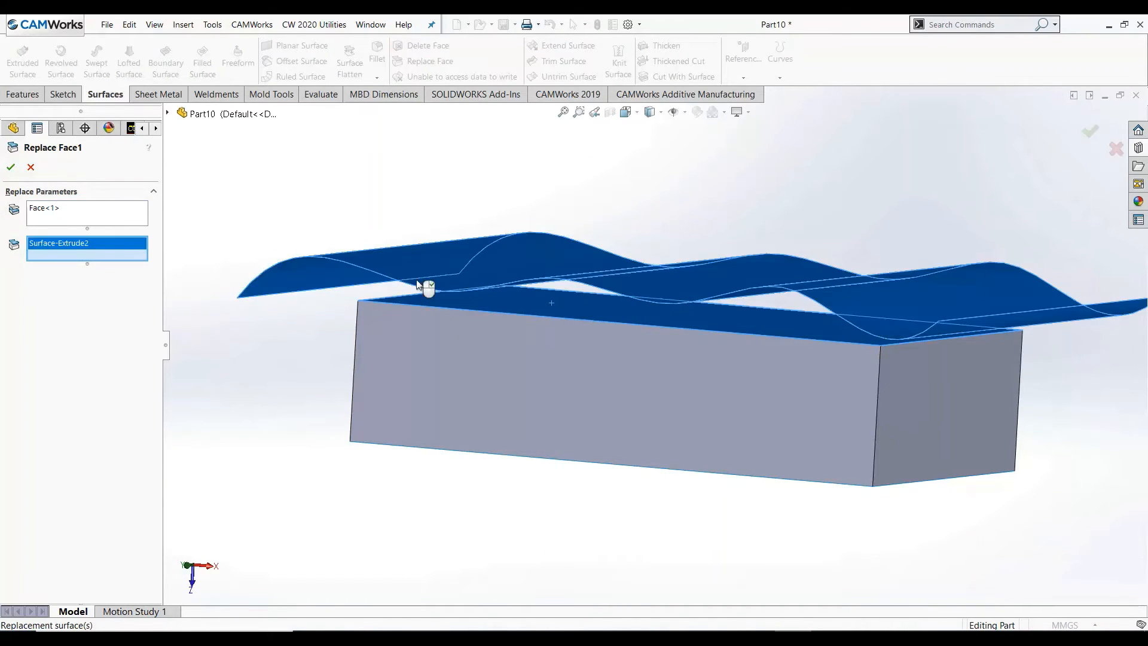
pyautogui.press('Return')
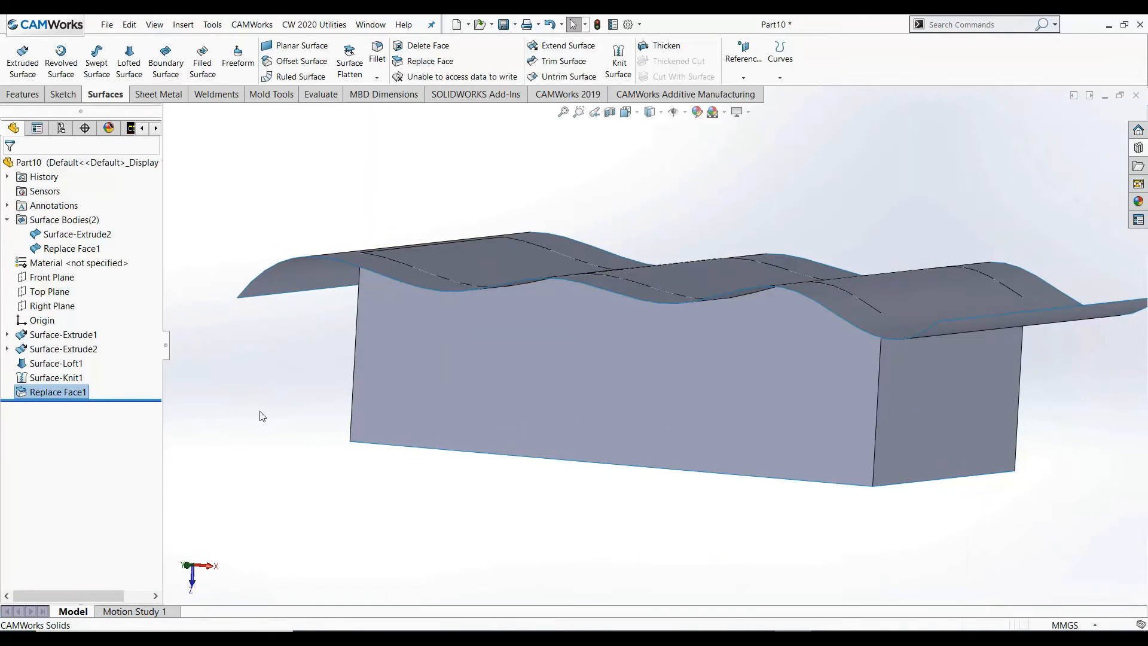
pyautogui.moveTo(284, 424)
pyautogui.mouseDown(button='middle')
pyautogui.moveTo(323, 415)
pyautogui.moveTo(295, 404)
pyautogui.moveTo(289, 371)
pyautogui.moveTo(305, 298)
pyautogui.moveTo(275, 438)
pyautogui.moveTo(269, 430)
pyautogui.mouseUp(button='middle')
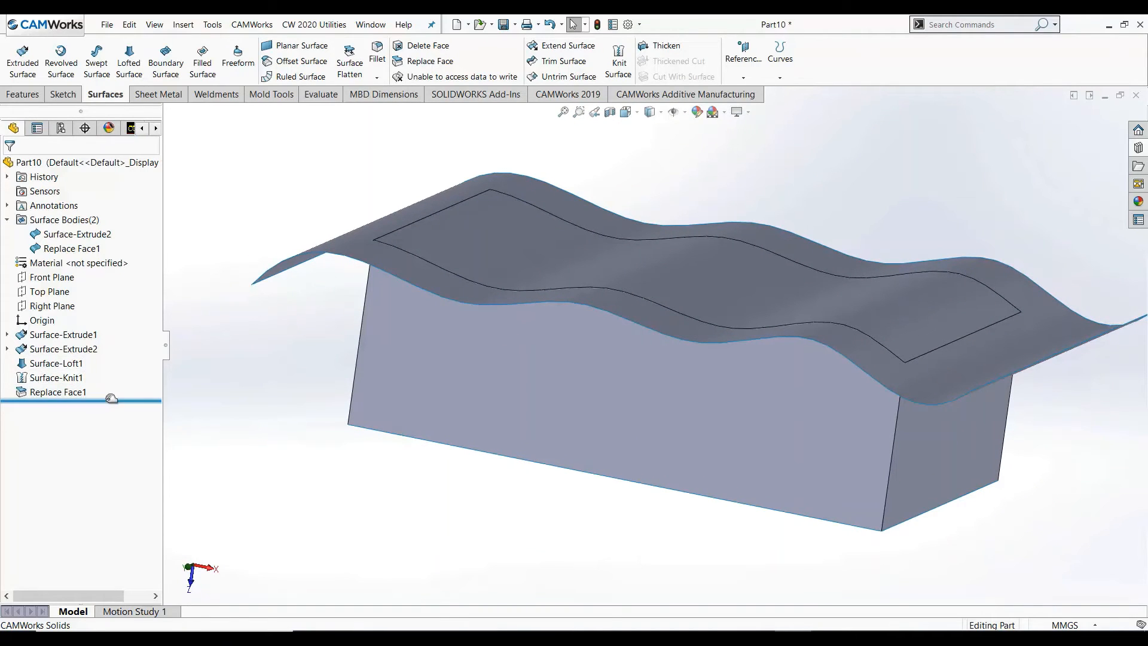
# Roll the model back to before the knit and highlight the separate box, wavy and loft surface bodies.
pyautogui.moveTo(111, 398); pyautogui.dragTo(100, 383)
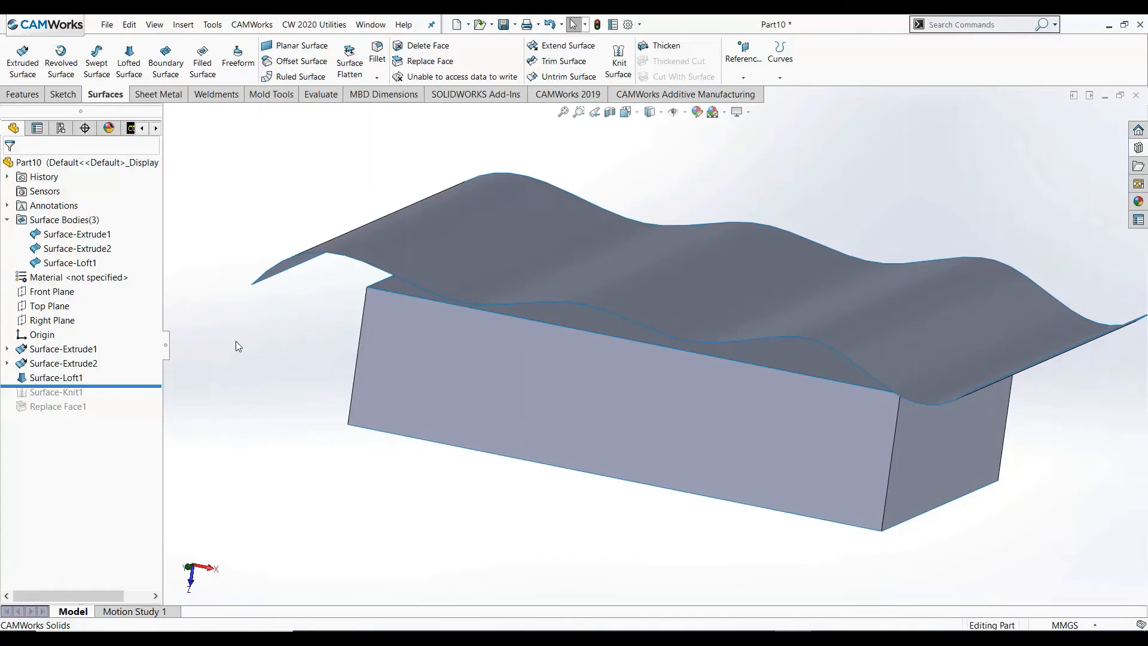
pyautogui.scroll(-2, 382, 316)
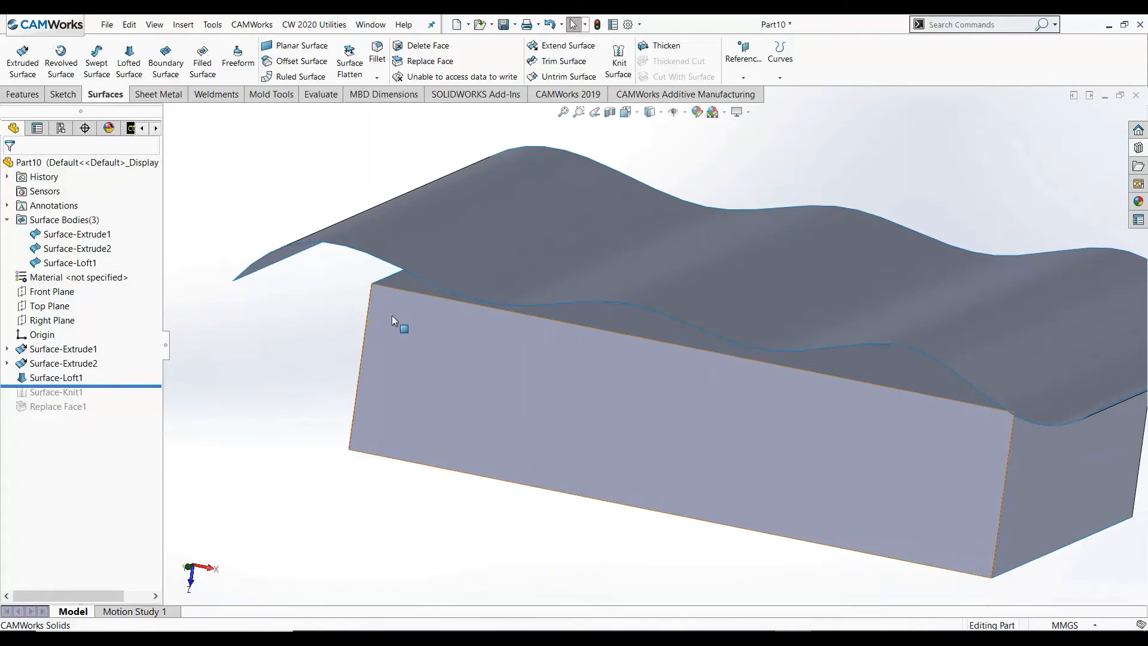
pyautogui.click(83, 264)
pyautogui.click(53, 249)
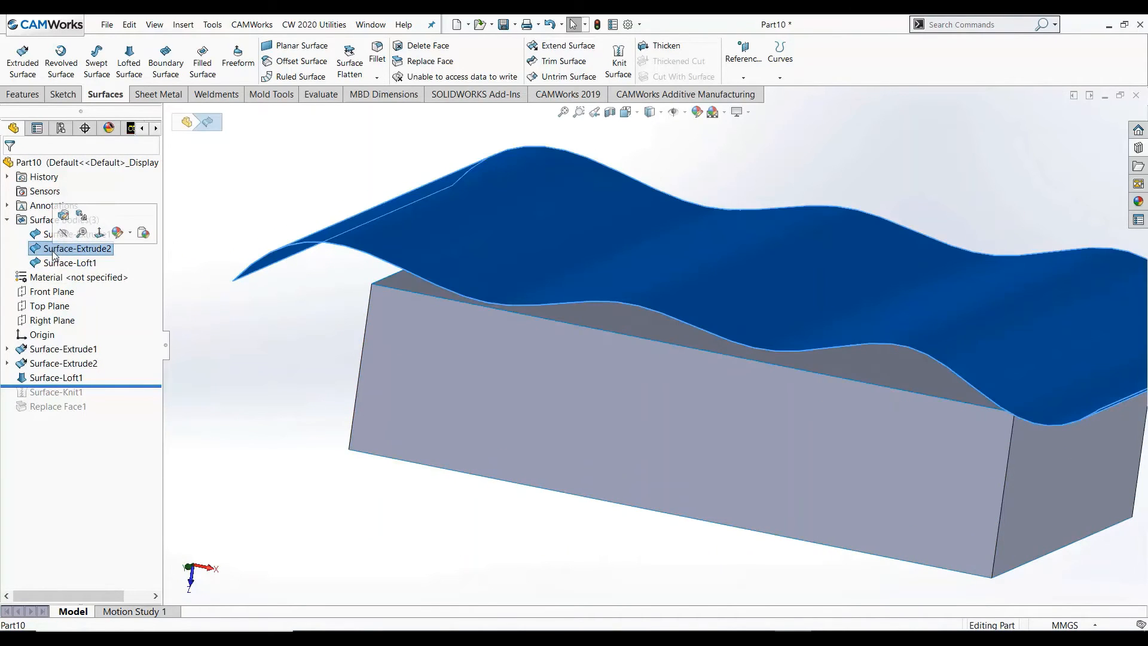
pyautogui.click(48, 234)
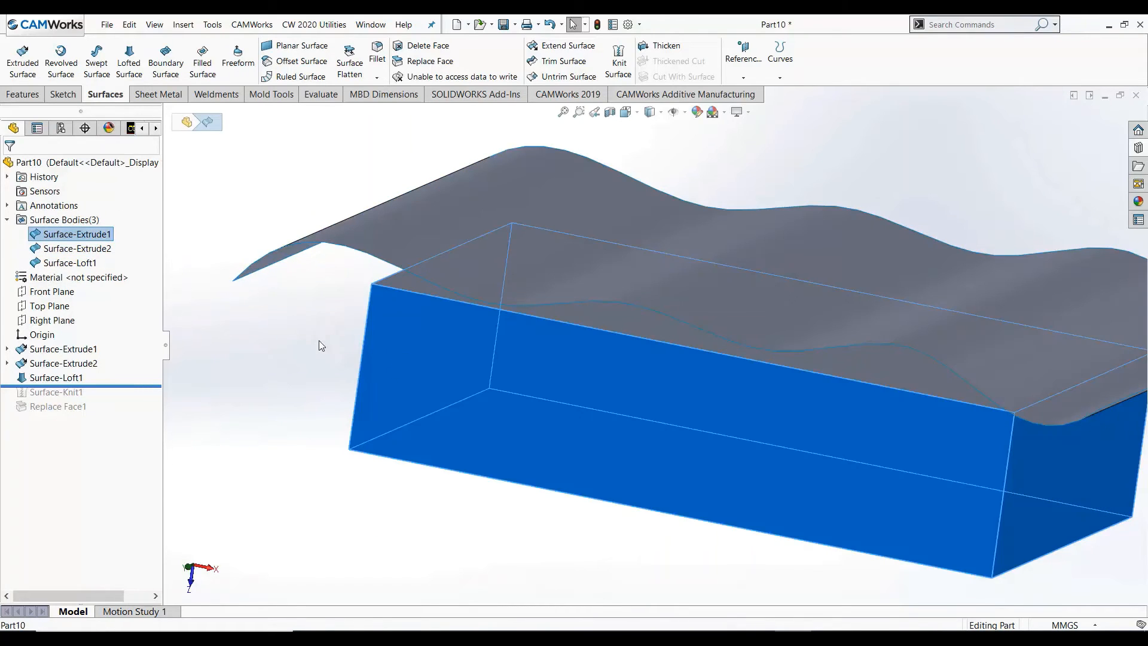
pyautogui.keyDown('ctrl'); pyautogui.click(93, 264); pyautogui.keyUp('ctrl')
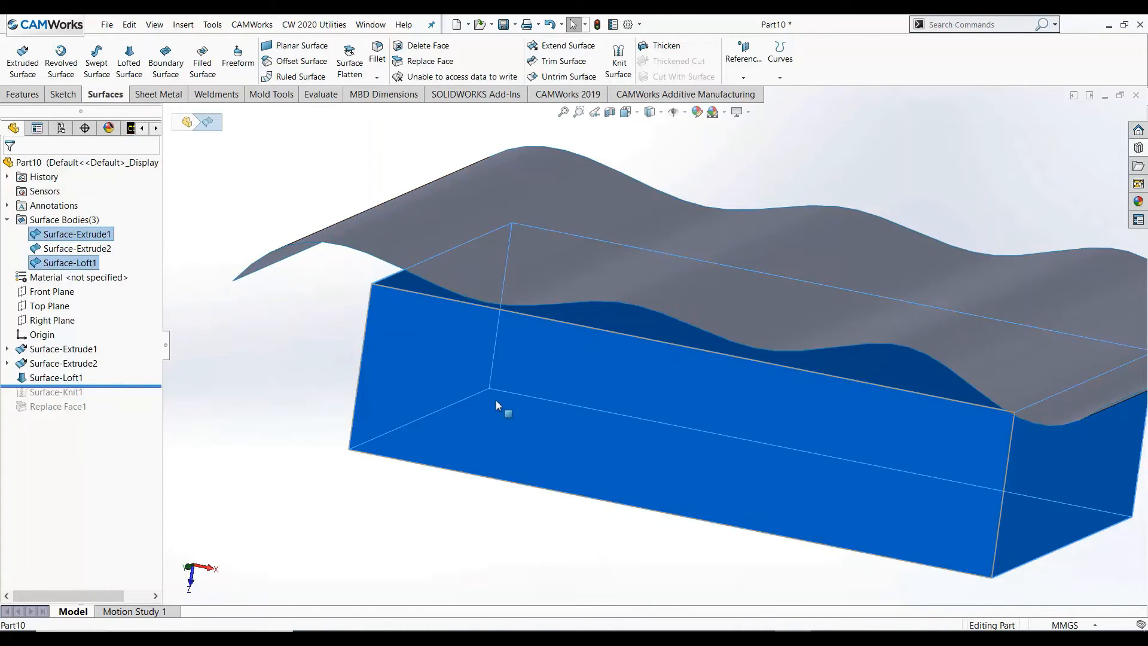
pyautogui.moveTo(496, 397); pyautogui.dragTo(523, 379, button='middle')
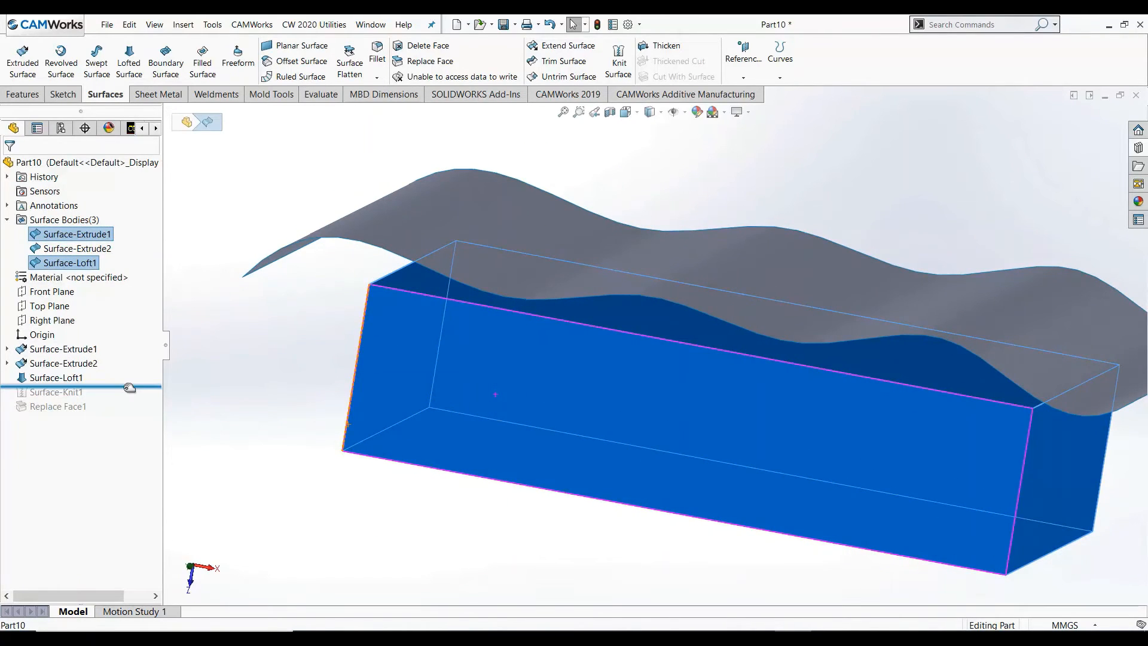
# Roll forward to just after the knit and examine the lofted and side faces of the knitted body.
pyautogui.moveTo(129, 388); pyautogui.dragTo(129, 401)
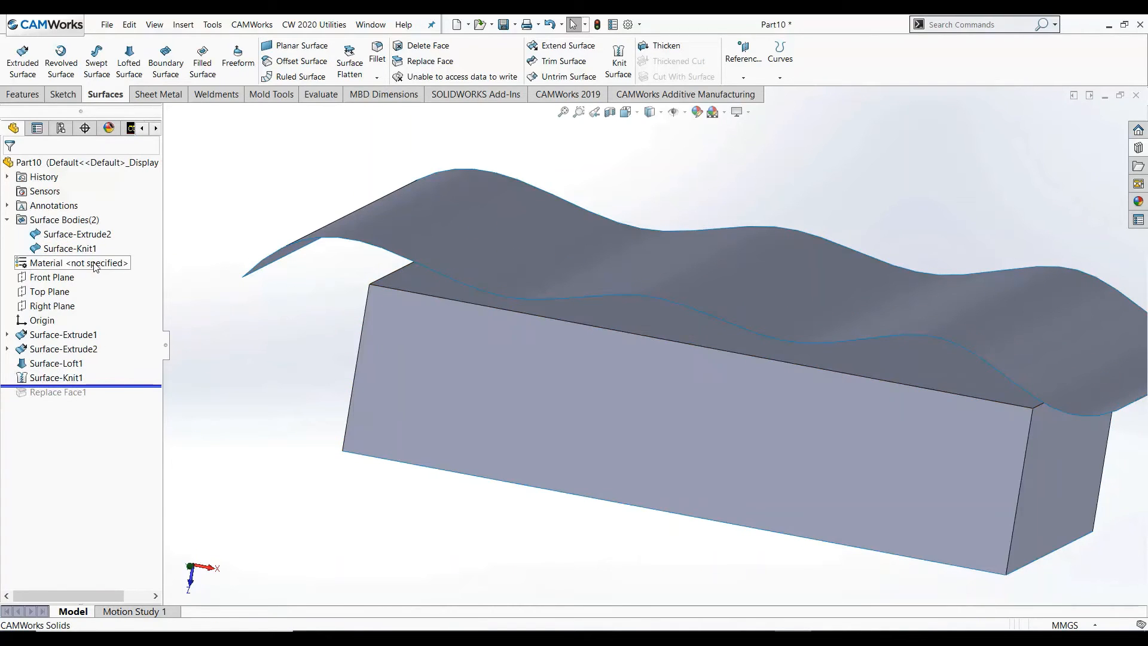
pyautogui.click(407, 281)
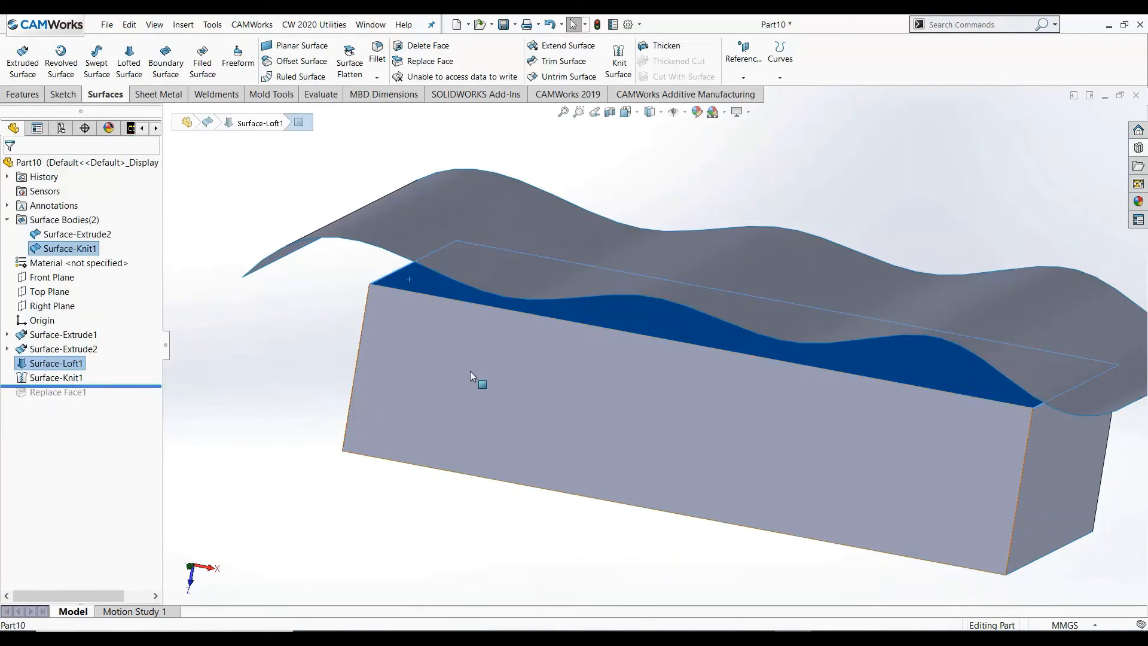
pyautogui.click(413, 368)
pyautogui.click(271, 346)
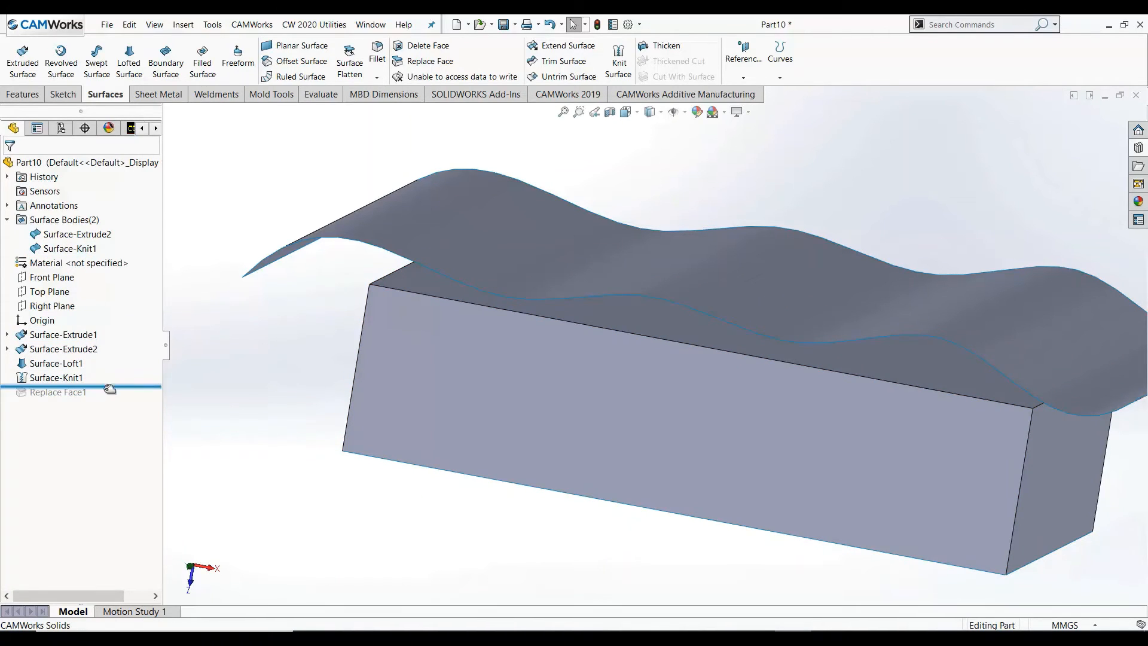
# Roll forward past the Replace Face feature and hide the wavy surface body to inspect the box's replaced face.
pyautogui.moveTo(109, 389); pyautogui.dragTo(108, 402)
pyautogui.moveTo(606, 385)
pyautogui.mouseDown(button='middle')
pyautogui.moveTo(591, 334)
pyautogui.moveTo(454, 366)
pyautogui.mouseUp(button='middle')
pyautogui.click(343, 259)
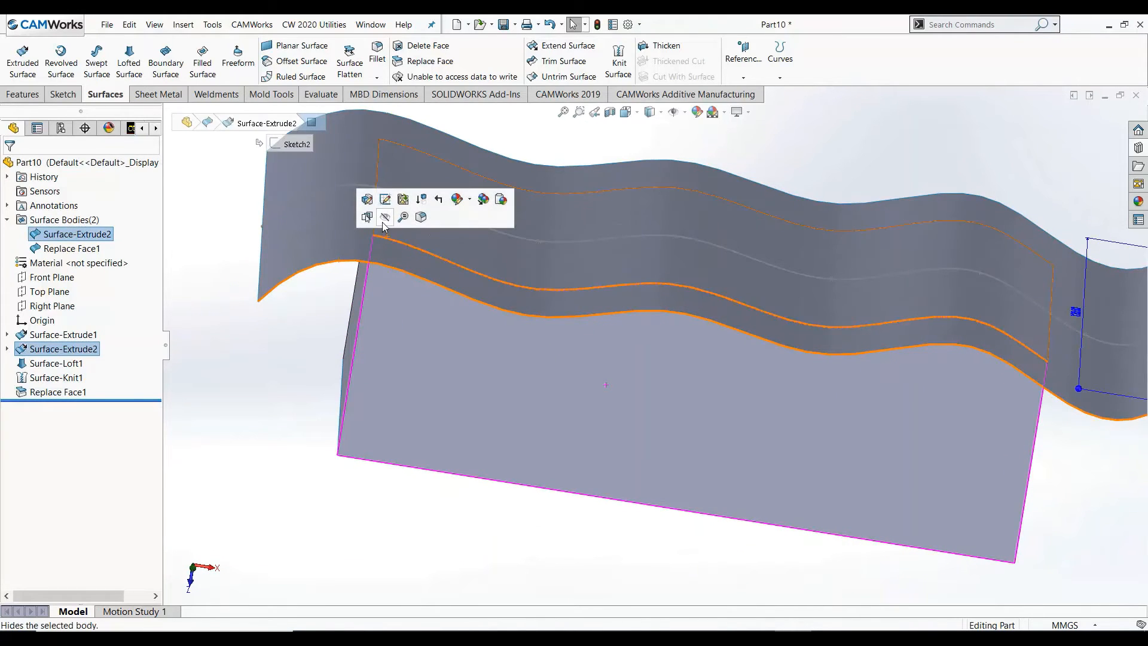
pyautogui.click(385, 217)
pyautogui.moveTo(794, 346)
pyautogui.mouseDown(button='middle')
pyautogui.moveTo(751, 335)
pyautogui.moveTo(617, 434)
pyautogui.mouseUp(button='middle')
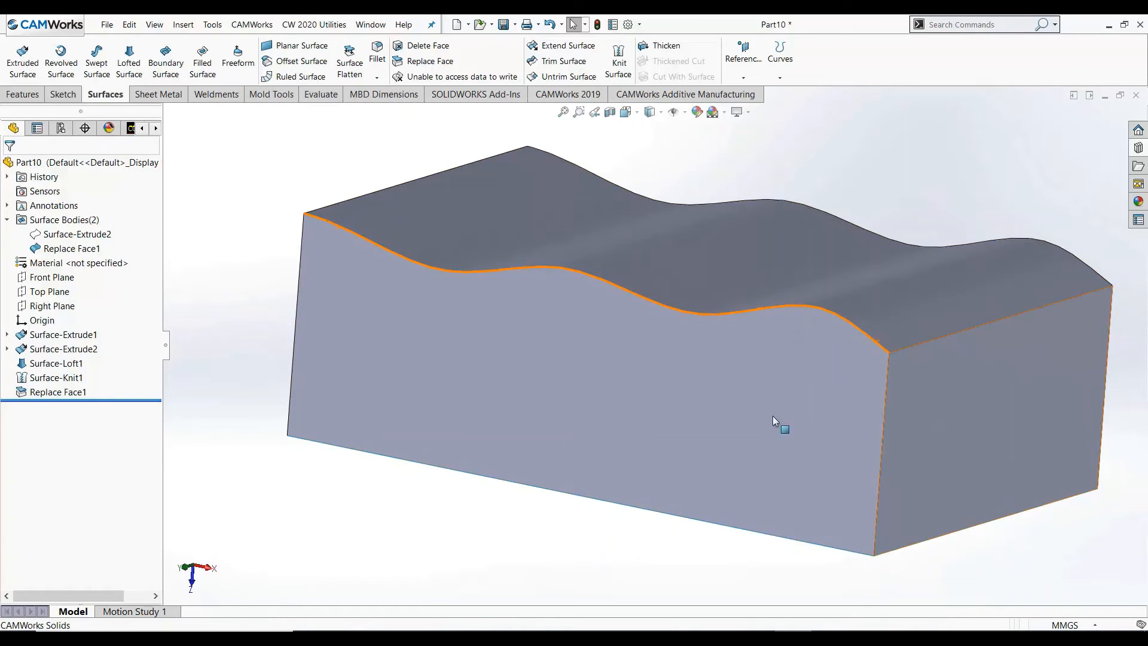
pyautogui.moveTo(607, 368)
pyautogui.mouseDown(button='middle')
pyautogui.moveTo(694, 288)
pyautogui.moveTo(713, 326)
pyautogui.moveTo(697, 341)
pyautogui.moveTo(649, 331)
pyautogui.moveTo(643, 354)
pyautogui.mouseUp(button='middle')
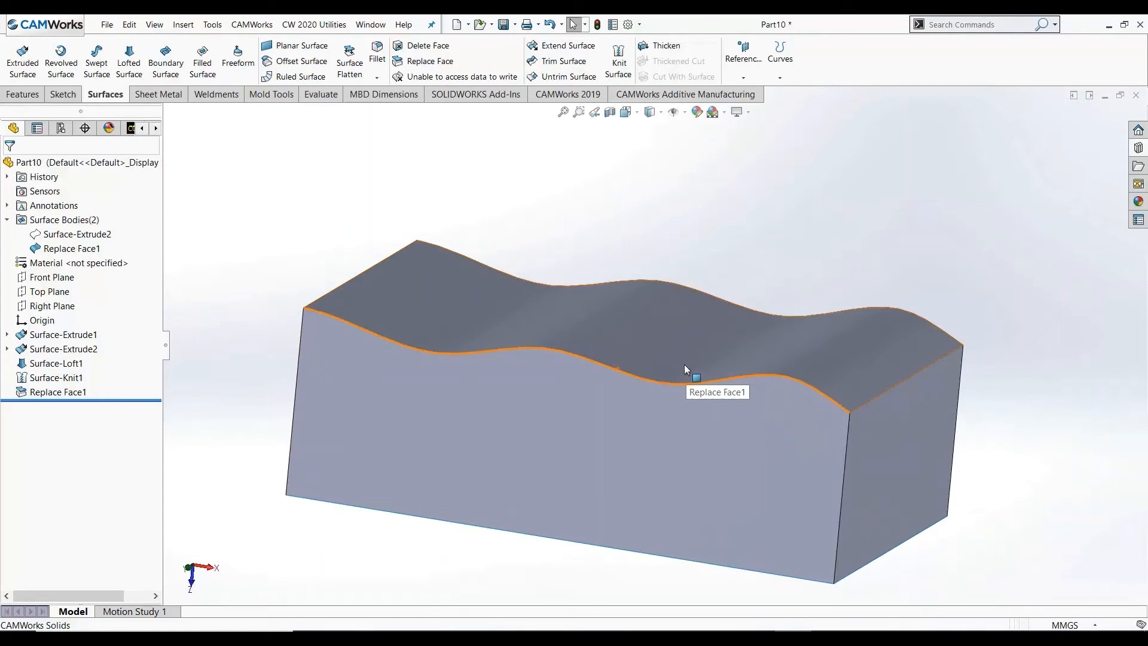
pyautogui.scroll(3, 670, 417)
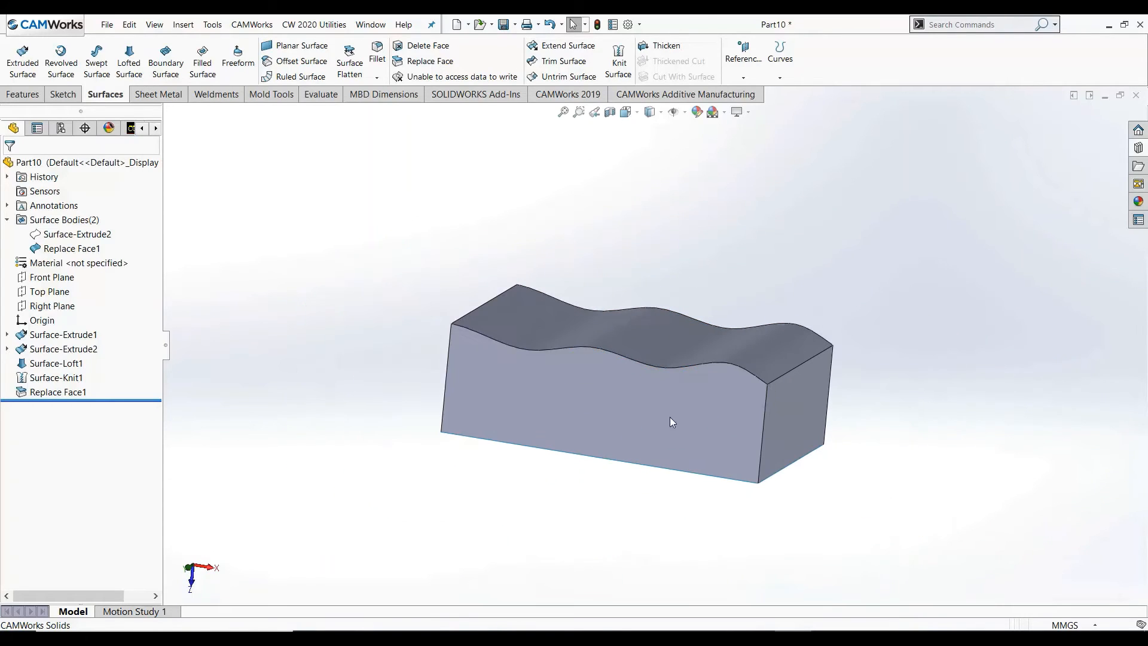
# Sketch a wavy six-point spline across the box's long side face, extending past both ends, and finish the sketch.
pyautogui.click(628, 404)
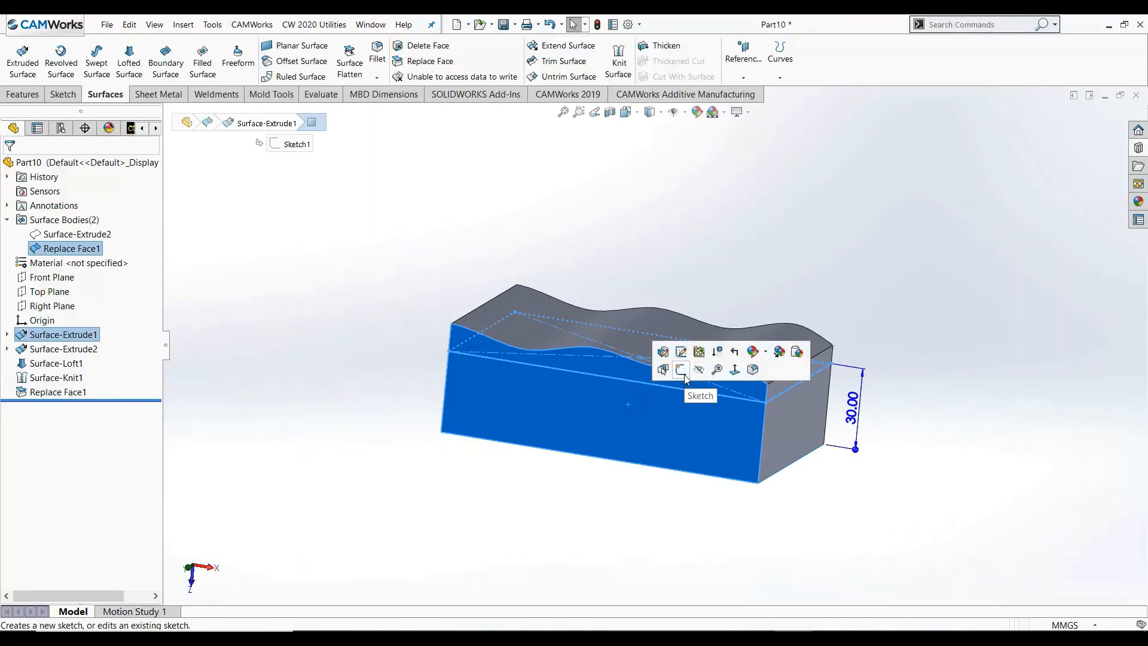
pyautogui.click(685, 375)
pyautogui.click(391, 331)
pyautogui.scroll(-1, 688, 341)
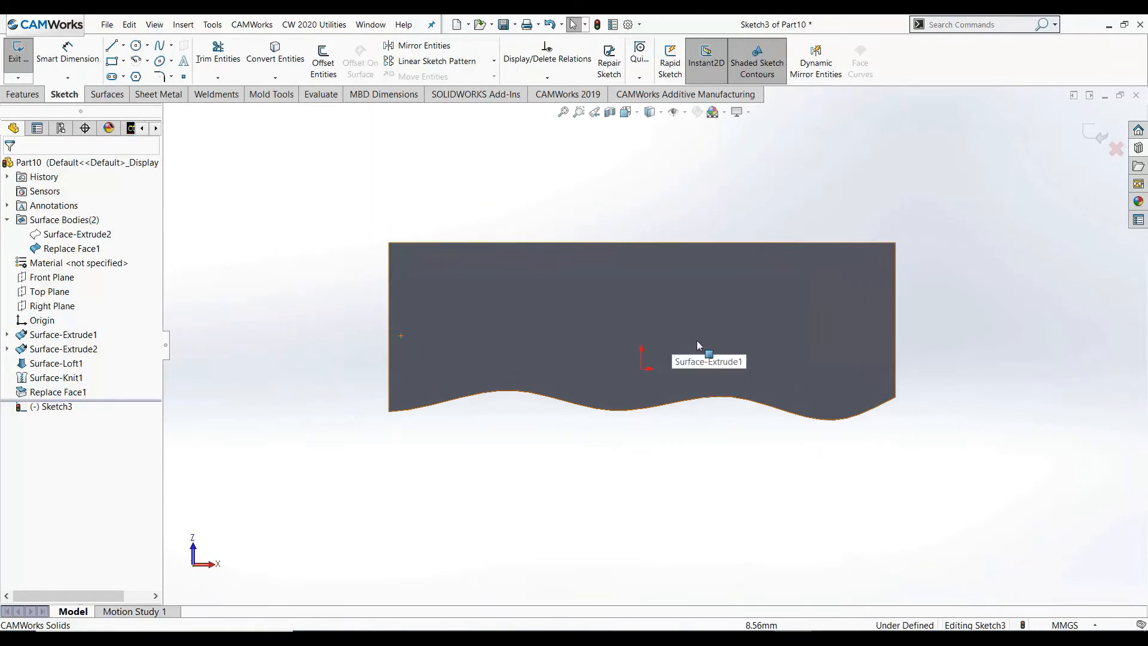
pyautogui.click(159, 45)
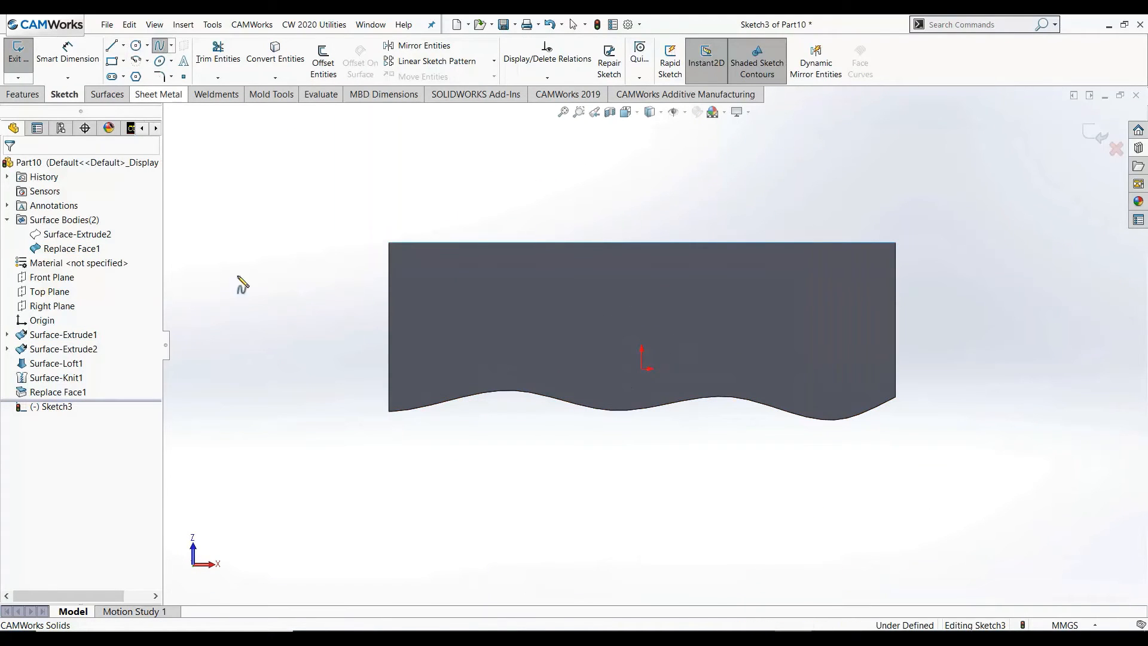
pyautogui.click(308, 331)
pyautogui.click(435, 293)
pyautogui.click(546, 322)
pyautogui.click(684, 307)
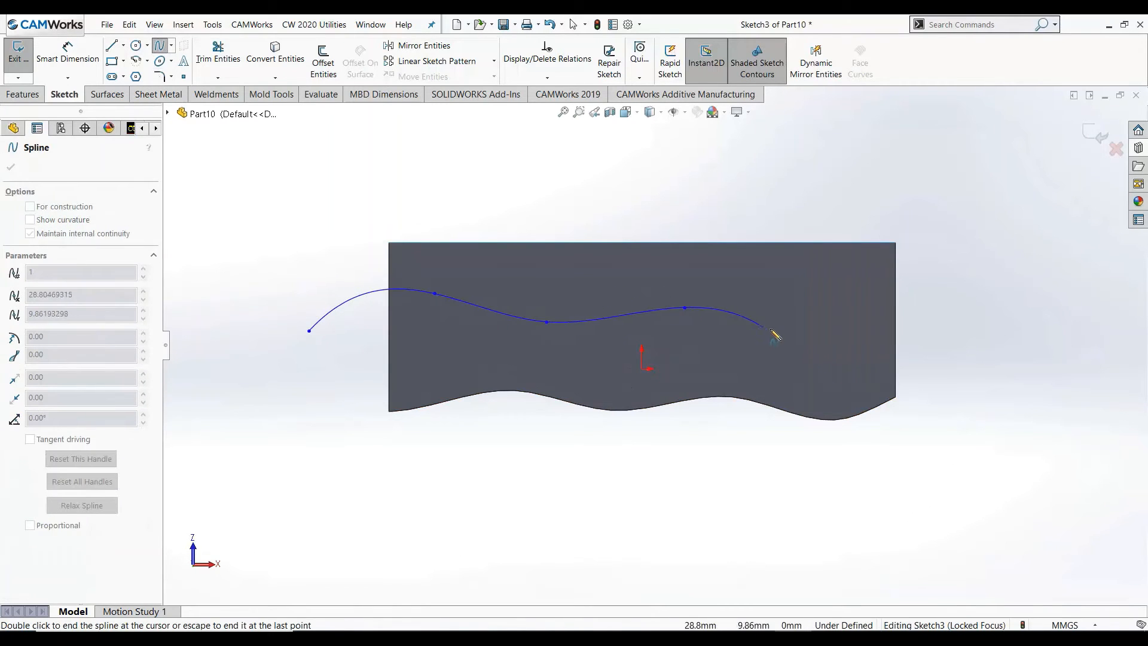
pyautogui.click(774, 330)
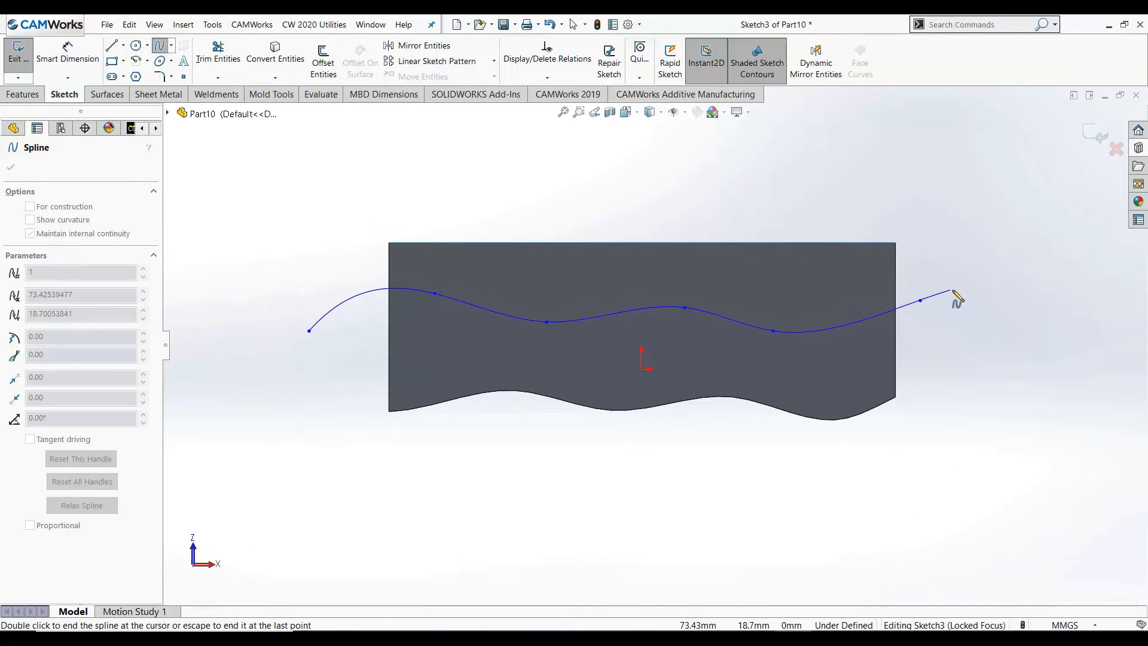
pyautogui.rightClick(956, 296)
pyautogui.click(983, 300)
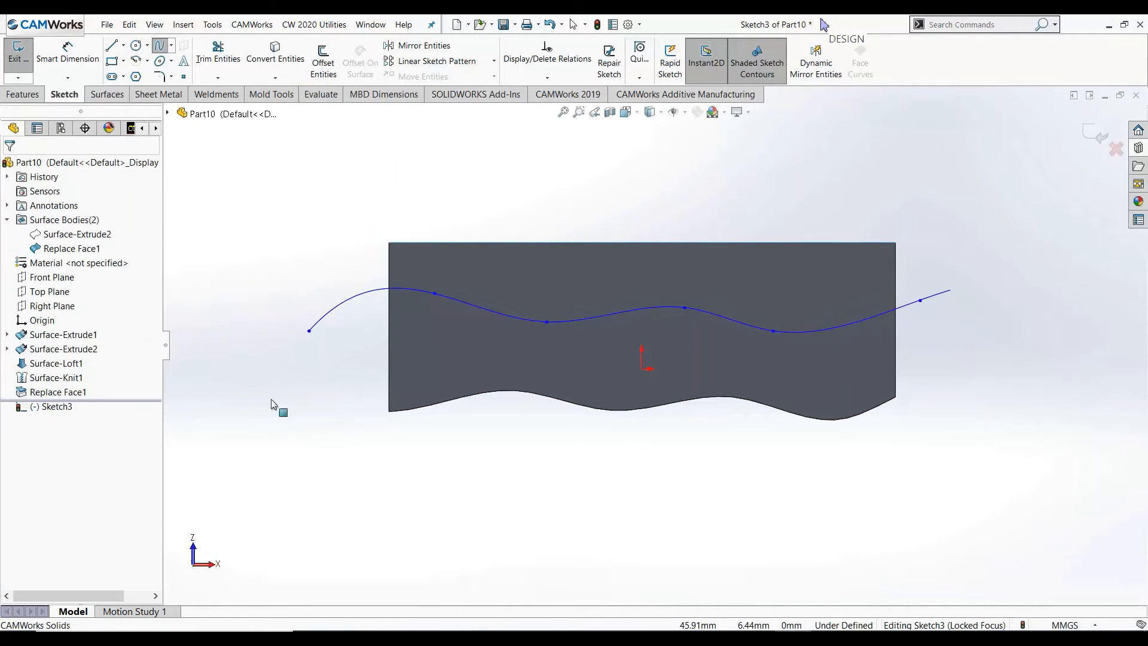
pyautogui.click(1100, 135)
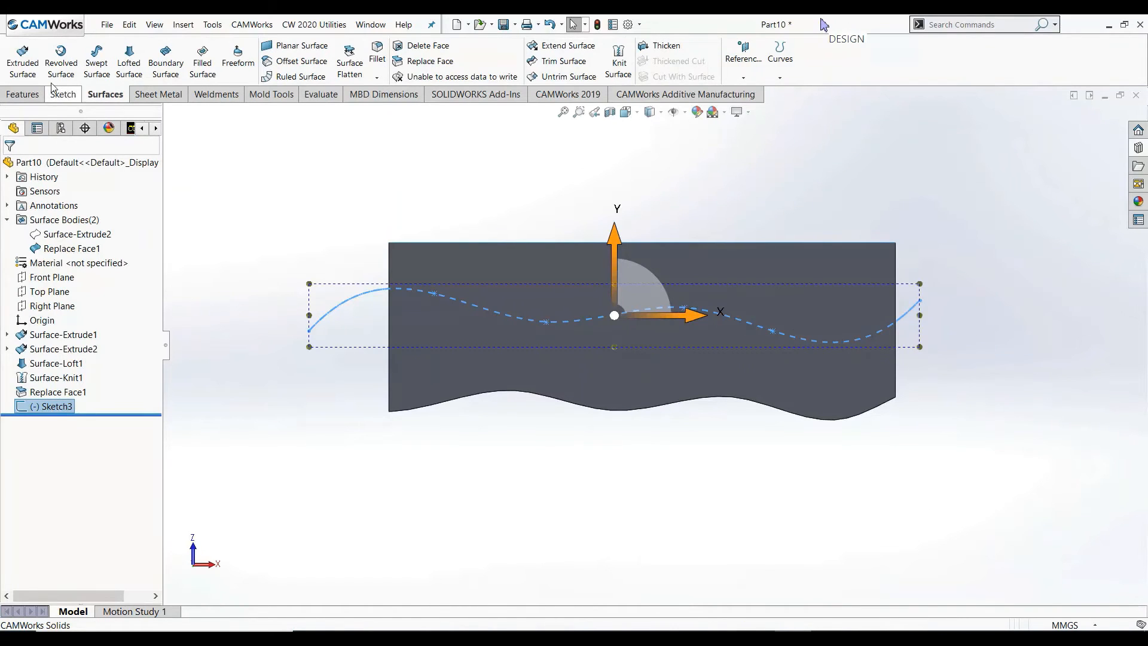
# Extrude the spline as a surface with blind depths of 120 mm in Direction 1 and 10 mm in Direction 2.
pyautogui.click(23, 58)
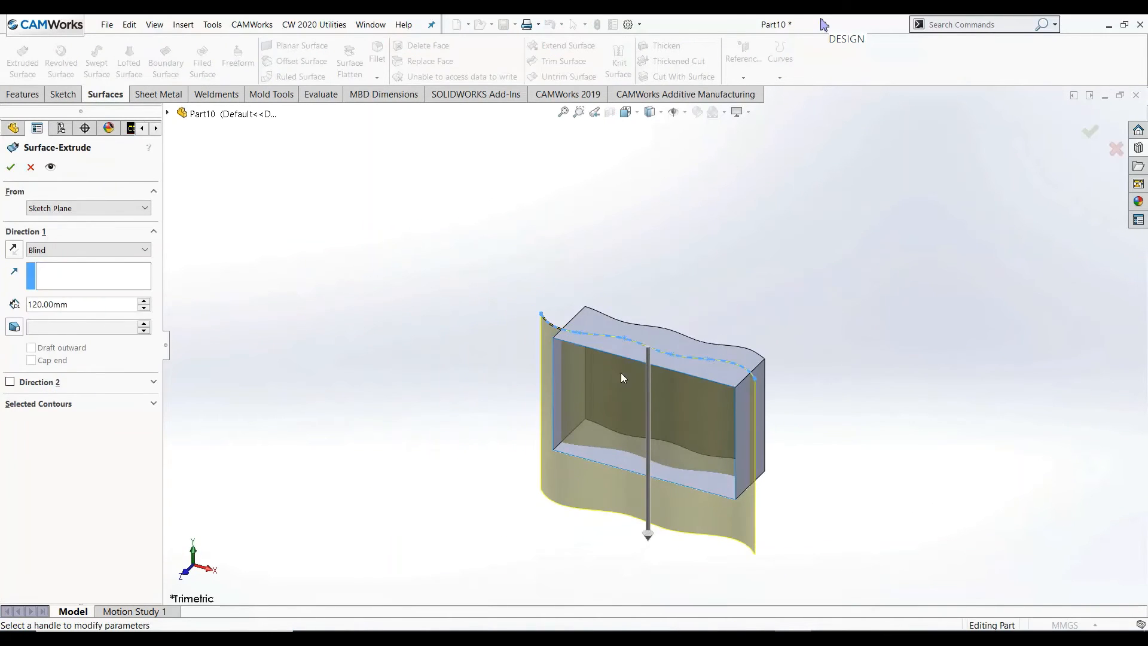
pyautogui.moveTo(635, 341); pyautogui.dragTo(469, 469, button='middle')
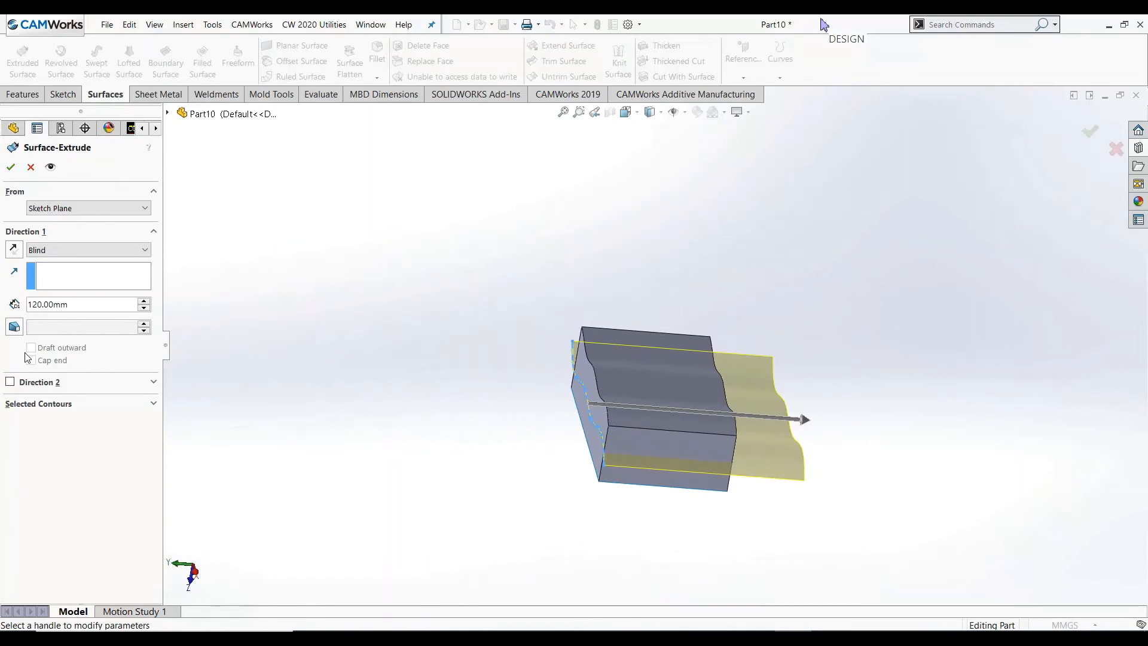
pyautogui.click(11, 382)
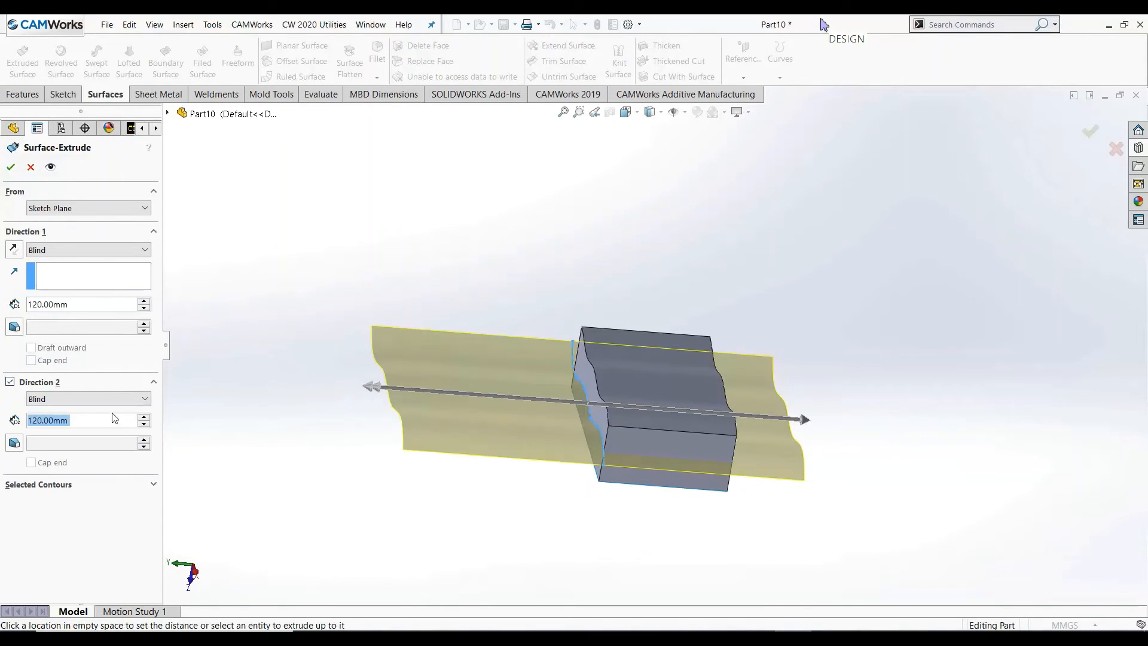
pyautogui.write('10')
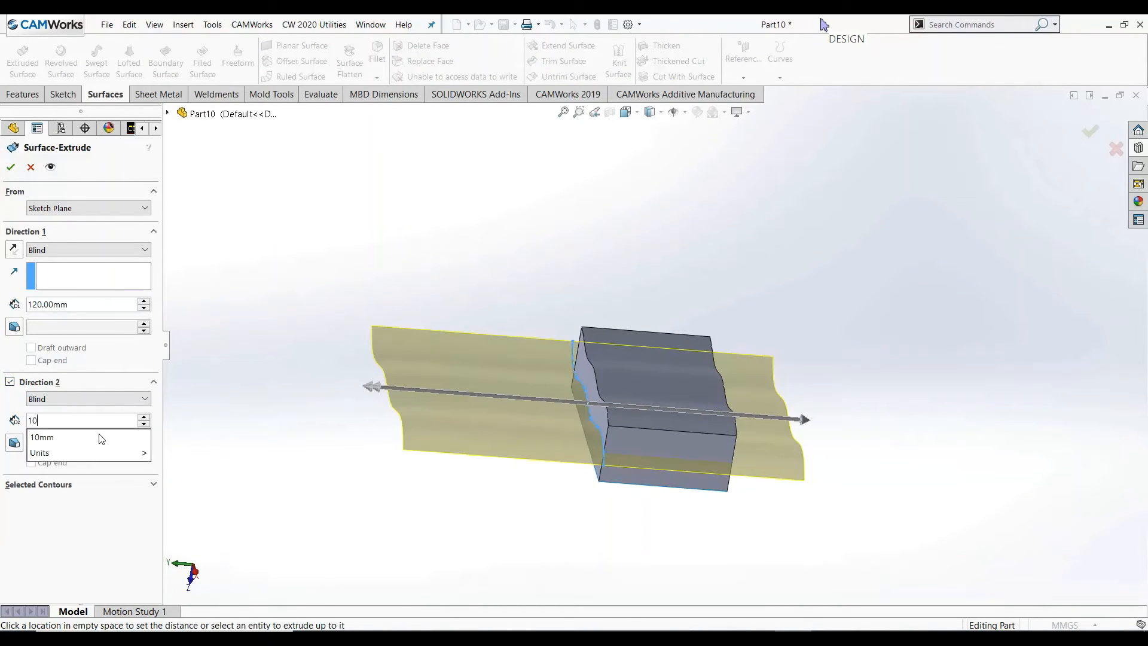
pyautogui.press('Return')
pyautogui.press('Return')
pyautogui.click(330, 281)
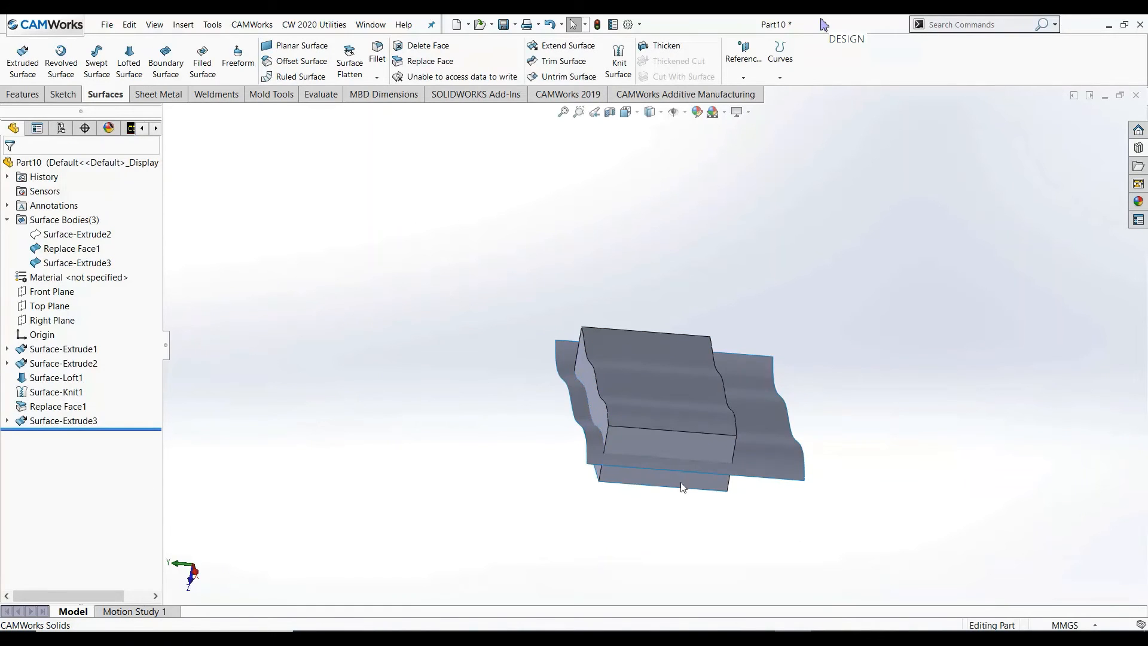
# Trim the box with the newly extruded wavy surface as a standard trim tool, removing the portion with the replaced wavy face.
pyautogui.scroll(-2, 681, 473)
pyautogui.moveTo(680, 453); pyautogui.dragTo(632, 427, button='middle')
pyautogui.moveTo(633, 376); pyautogui.dragTo(636, 409, button='middle')
pyautogui.scroll(-1, 635, 411)
pyautogui.click(556, 66)
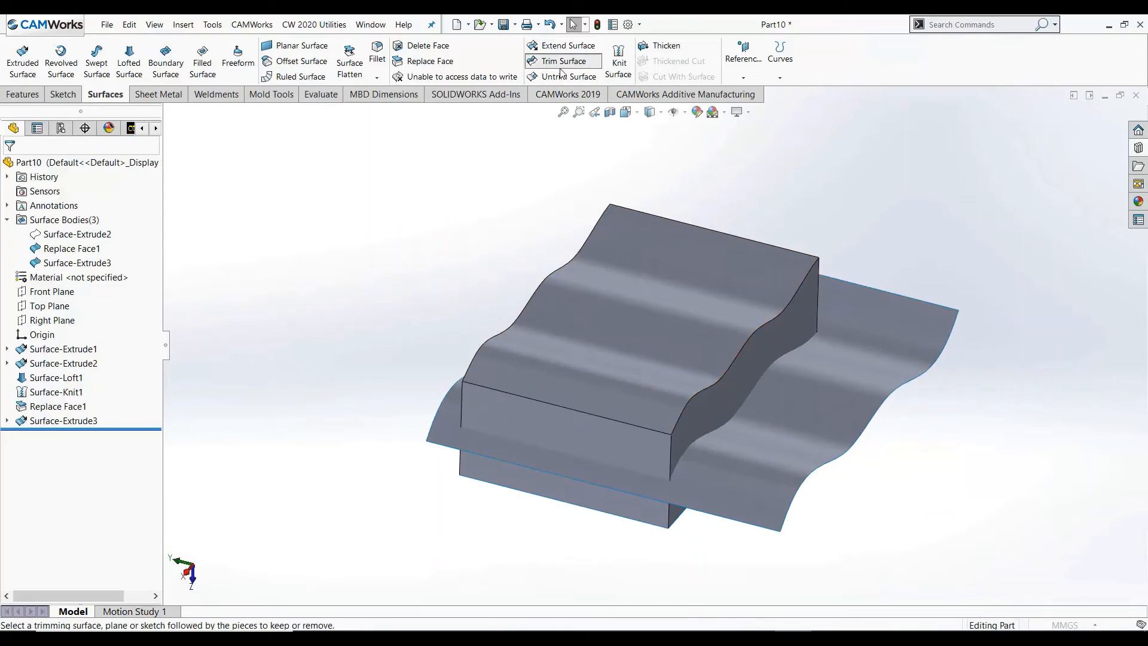
pyautogui.scroll(-2, 669, 409)
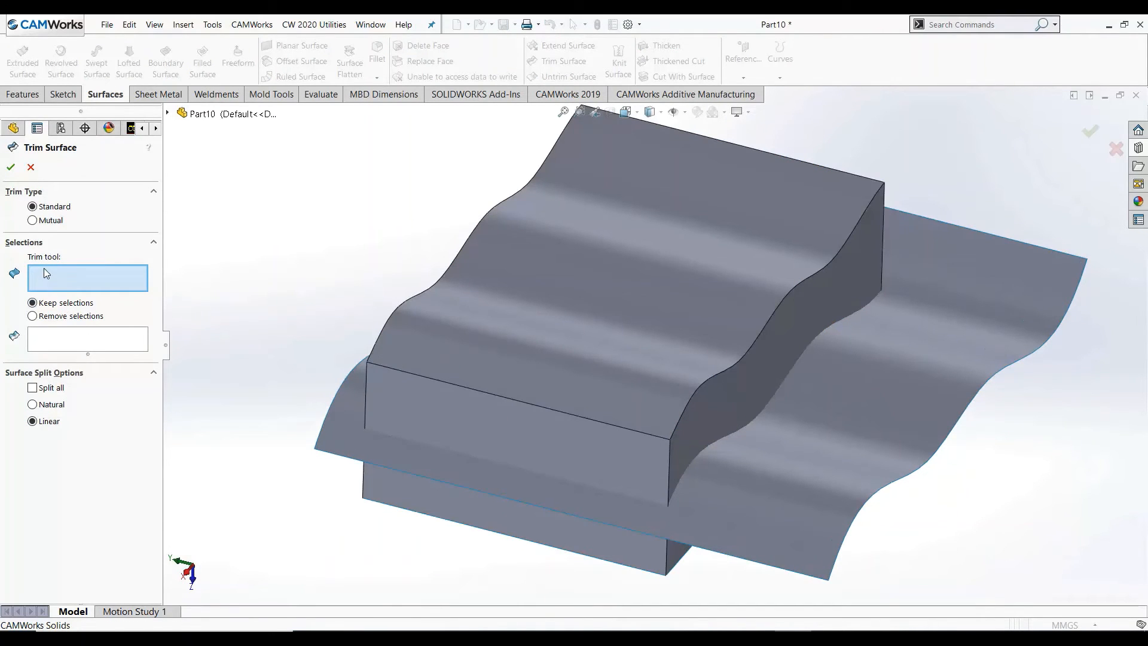
pyautogui.click(824, 477)
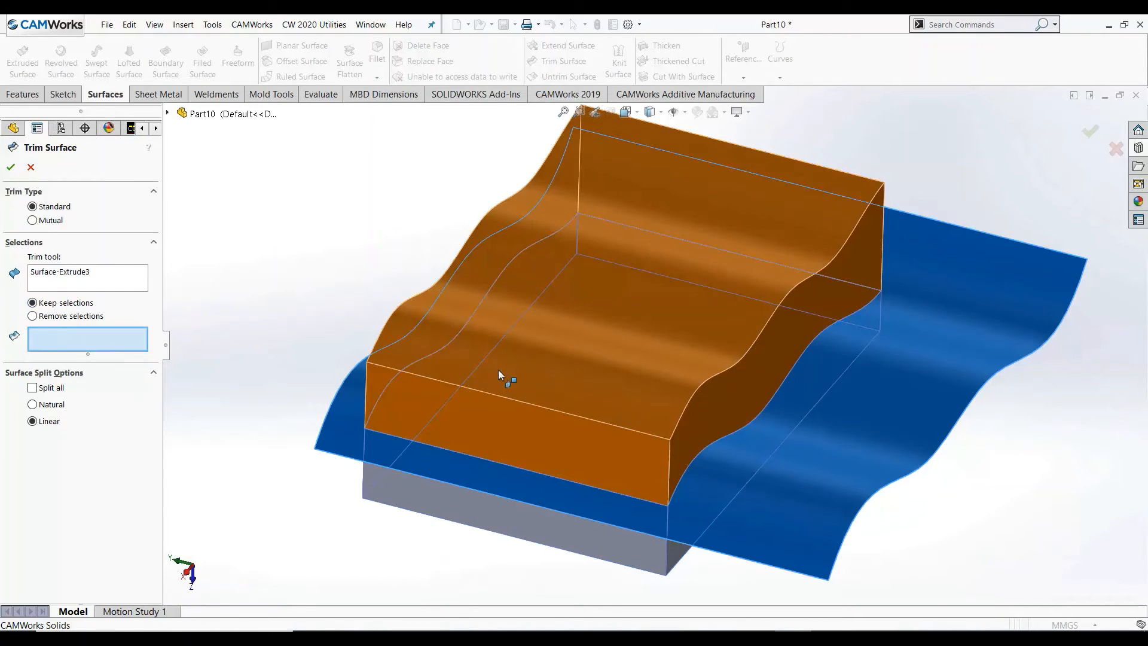
pyautogui.click(499, 374)
pyautogui.moveTo(499, 374); pyautogui.dragTo(491, 514, button='middle')
pyautogui.click(60, 318)
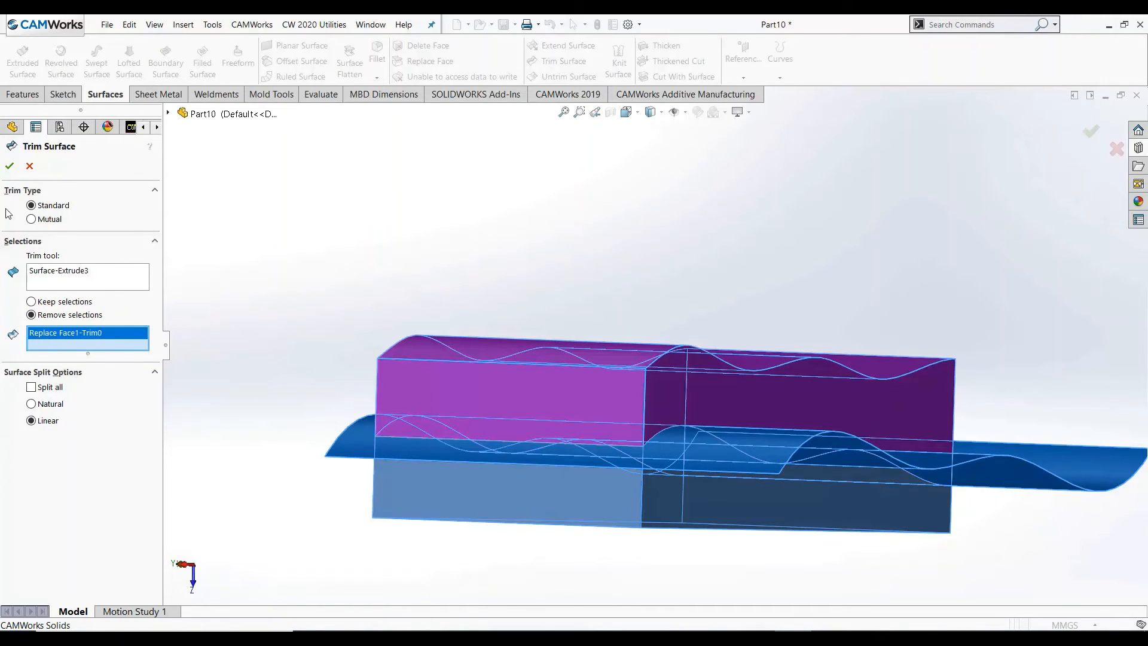
pyautogui.click(468, 329)
pyautogui.moveTo(468, 329); pyautogui.dragTo(456, 376, button='middle')
pyautogui.click(369, 469)
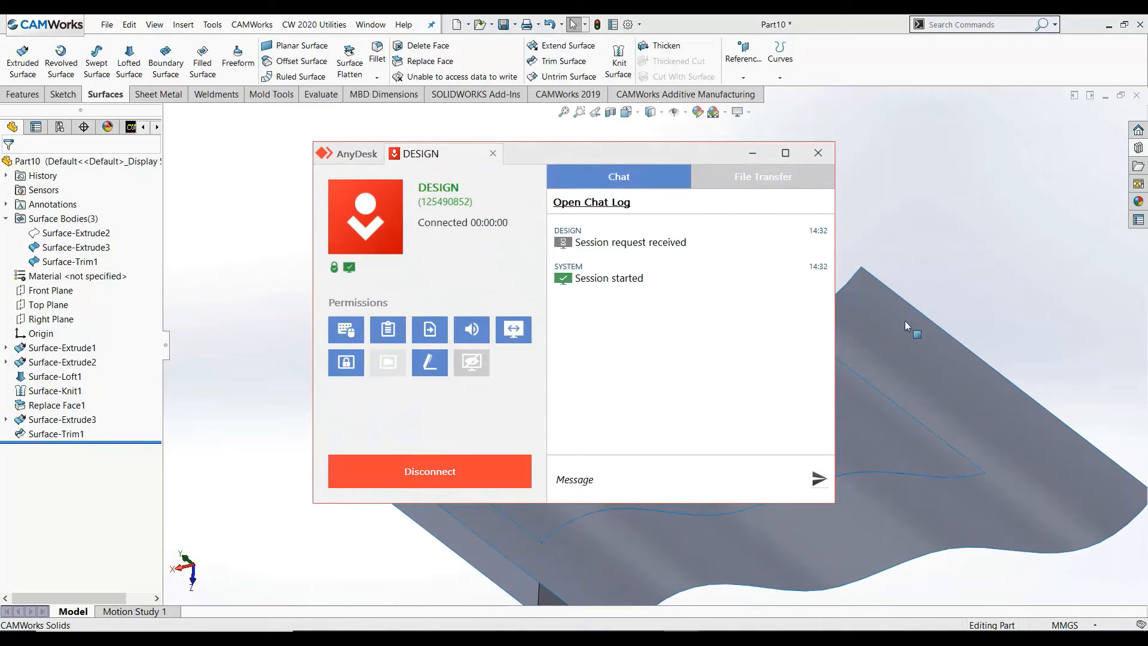
# Dismiss the remote-session window and delete the surface trim feature from the model.
pyautogui.click(744, 154)
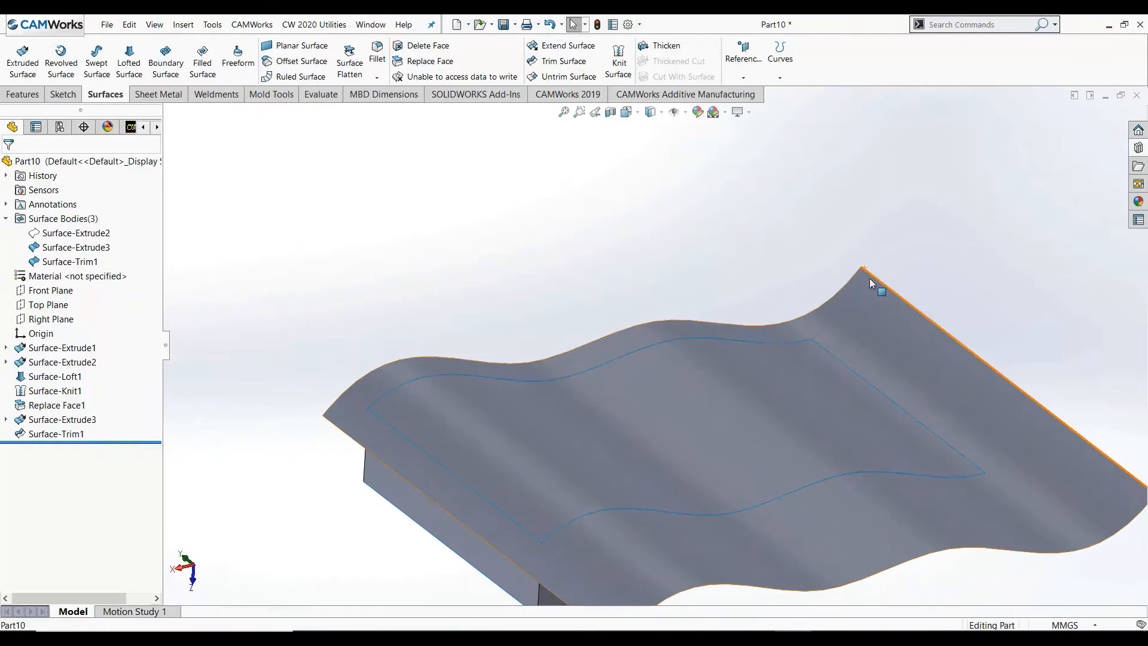
pyautogui.click(865, 269)
pyautogui.click(927, 249)
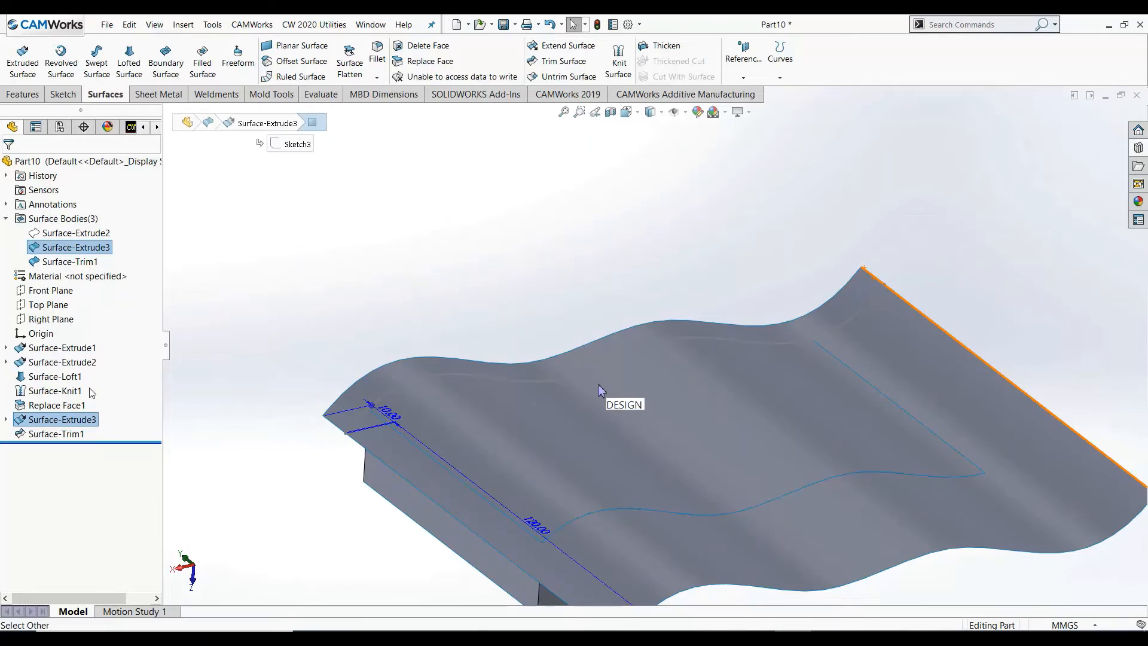
pyautogui.click(71, 436)
pyautogui.press('Delete')
pyautogui.press('Return')
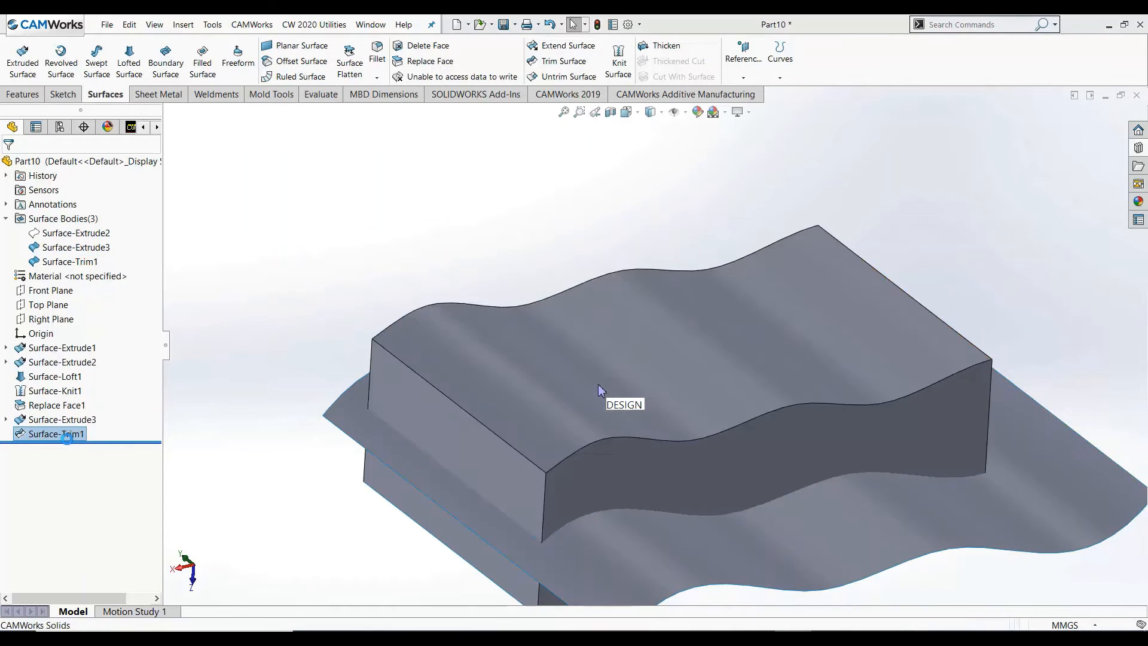
# Trim the box with the newly extruded wavy surface, keeping the portion with the replaced wavy face.
pyautogui.click(563, 61)
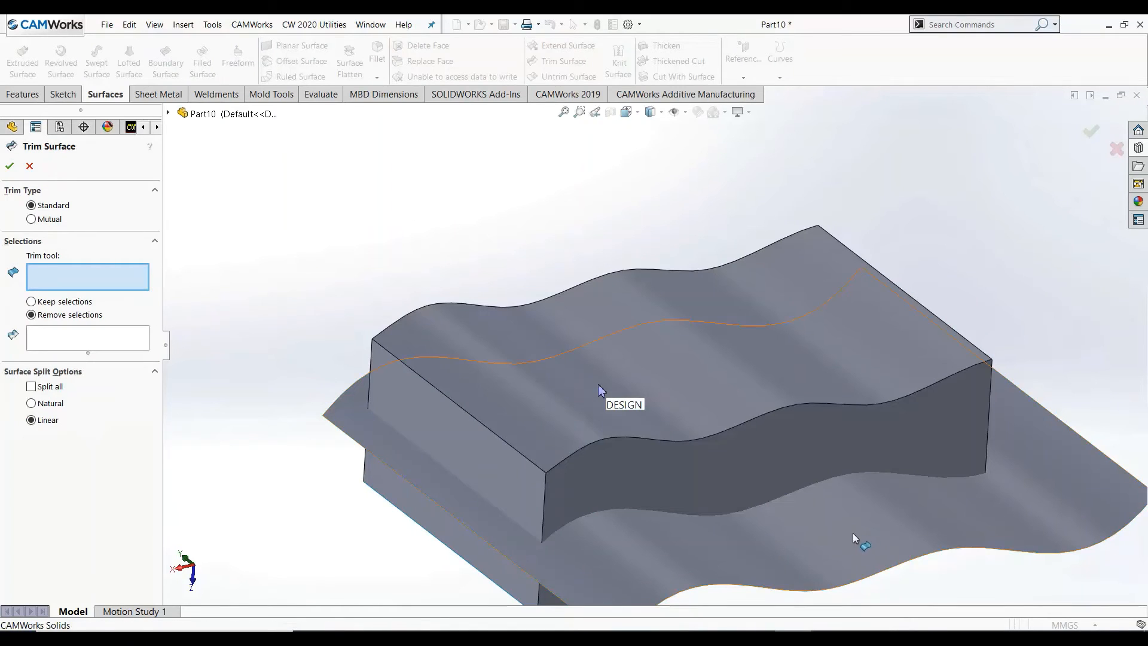
pyautogui.click(853, 532)
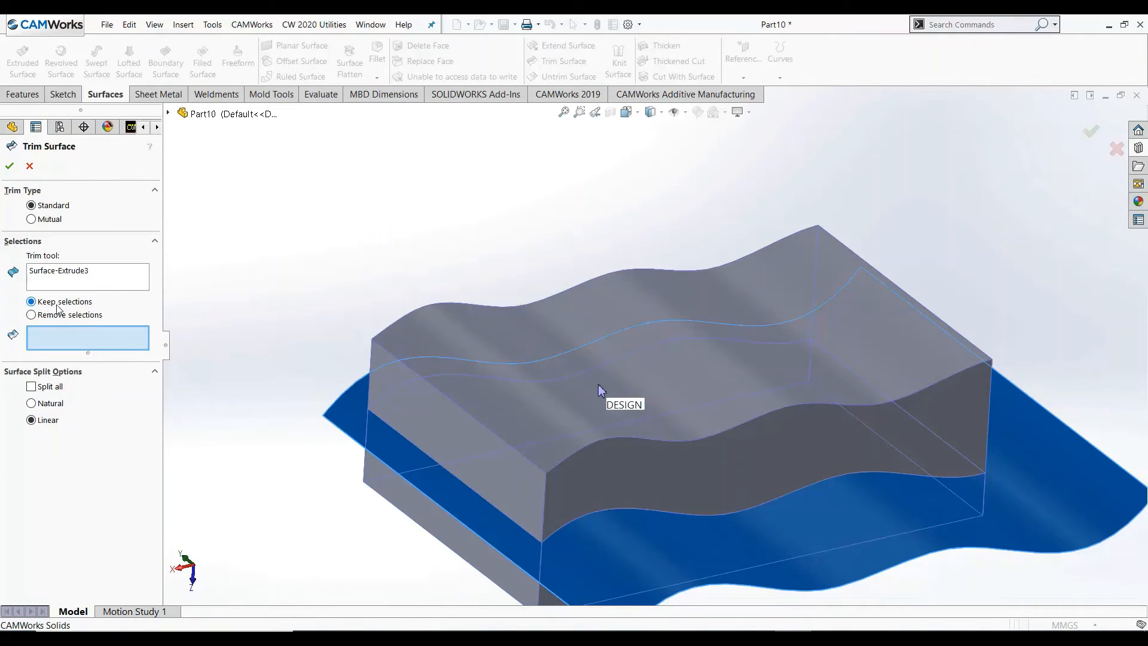
pyautogui.click(481, 394)
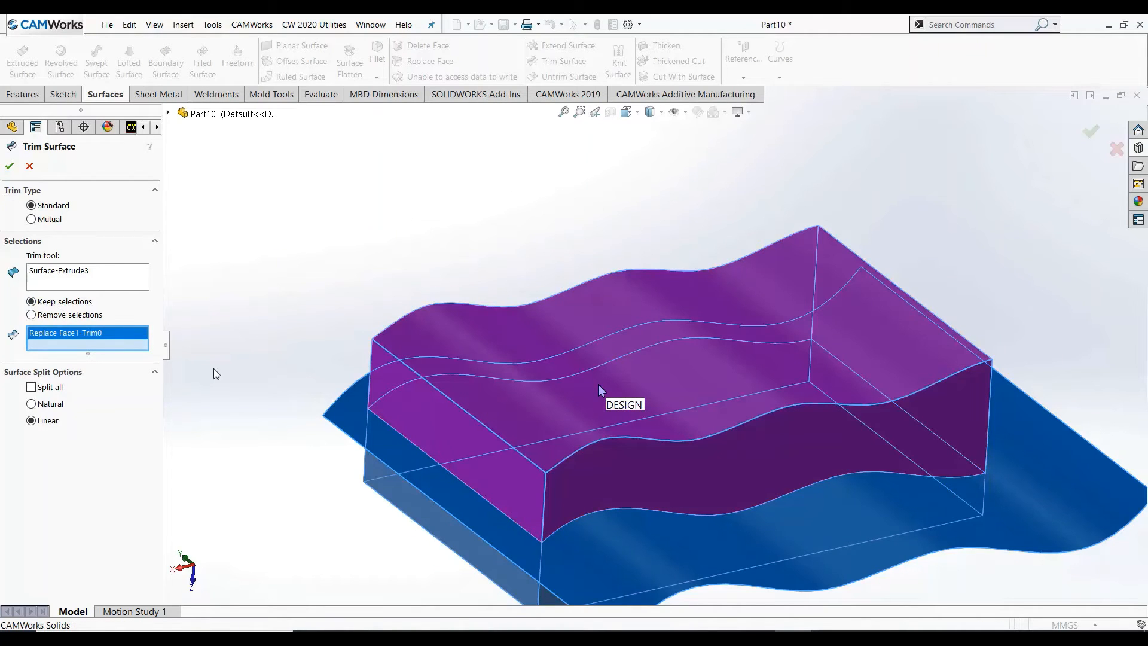
pyautogui.click(7, 168)
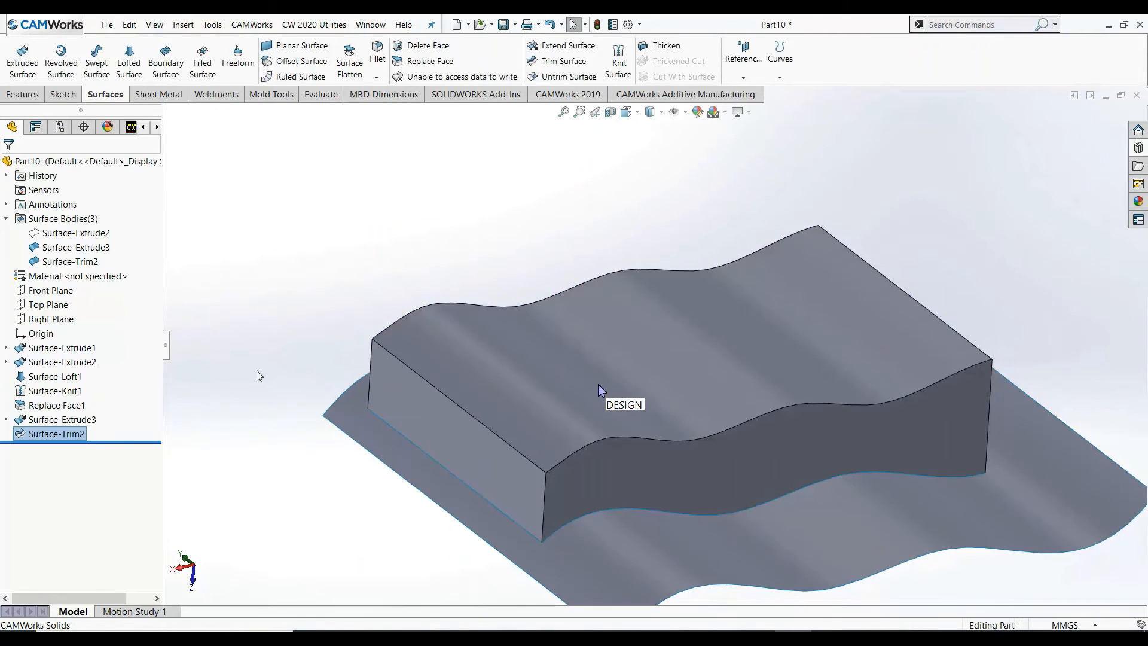
pyautogui.moveTo(474, 462)
pyautogui.mouseDown(button='middle')
pyautogui.moveTo(448, 413)
pyautogui.moveTo(492, 284)
pyautogui.mouseUp(button='middle')
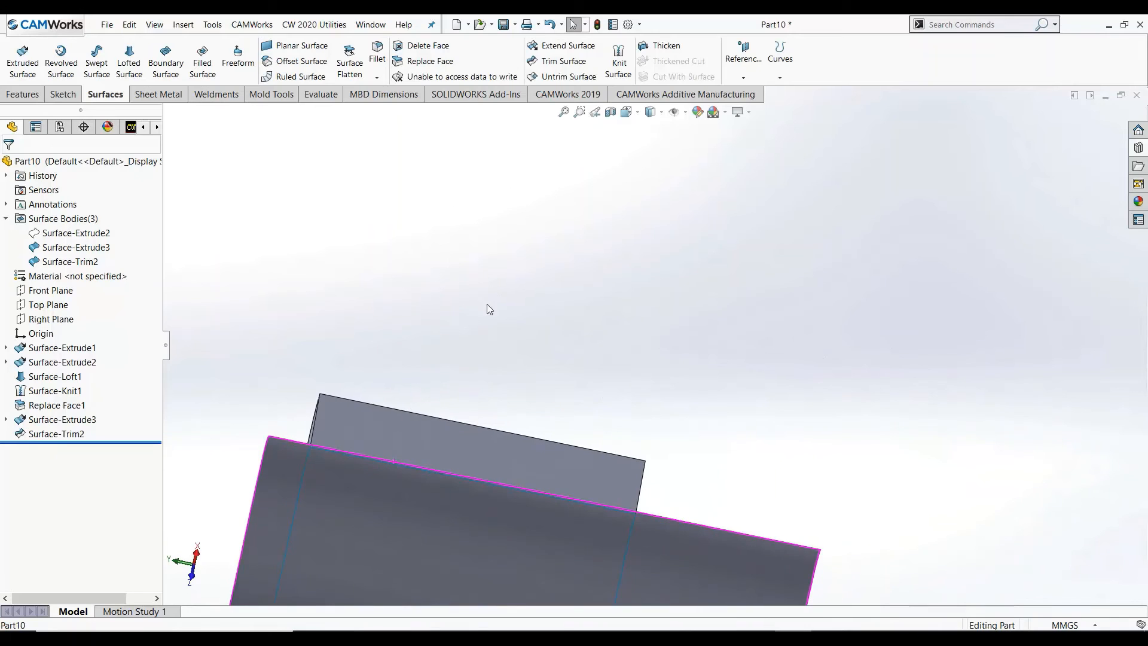
pyautogui.scroll(5, 486, 311)
pyautogui.moveTo(646, 340)
pyautogui.mouseDown(button='middle')
pyautogui.moveTo(583, 508)
pyautogui.moveTo(559, 507)
pyautogui.mouseUp(button='middle')
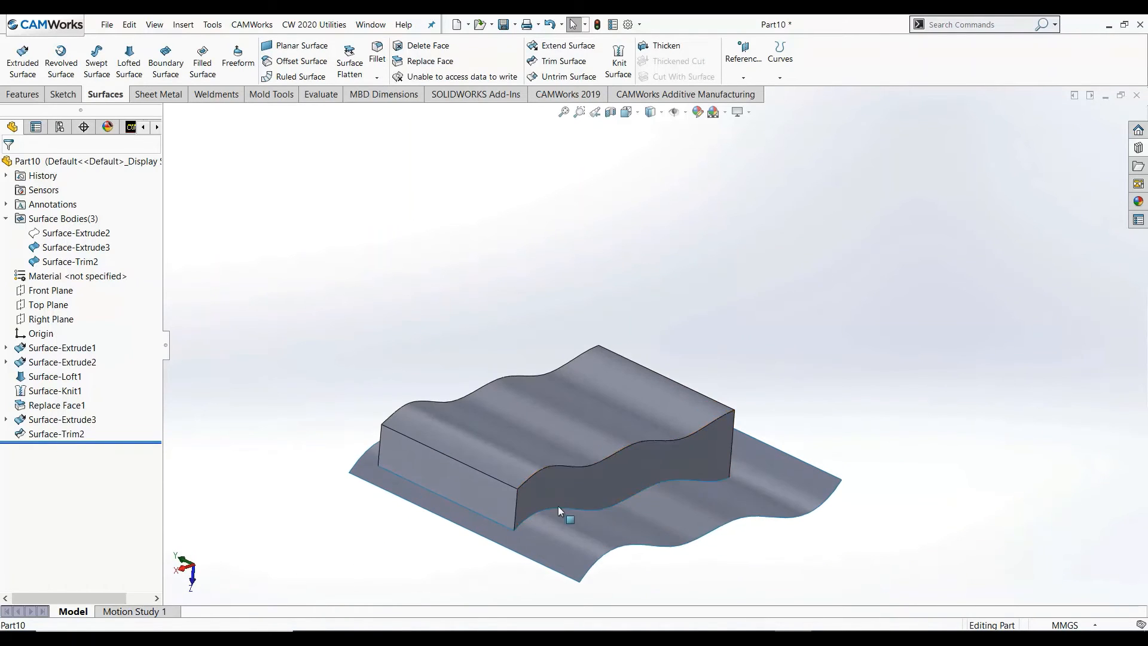
# Edit the surface trim to remove the selected portion of the box instead of keeping it.
pyautogui.click(57, 434)
pyautogui.click(78, 397)
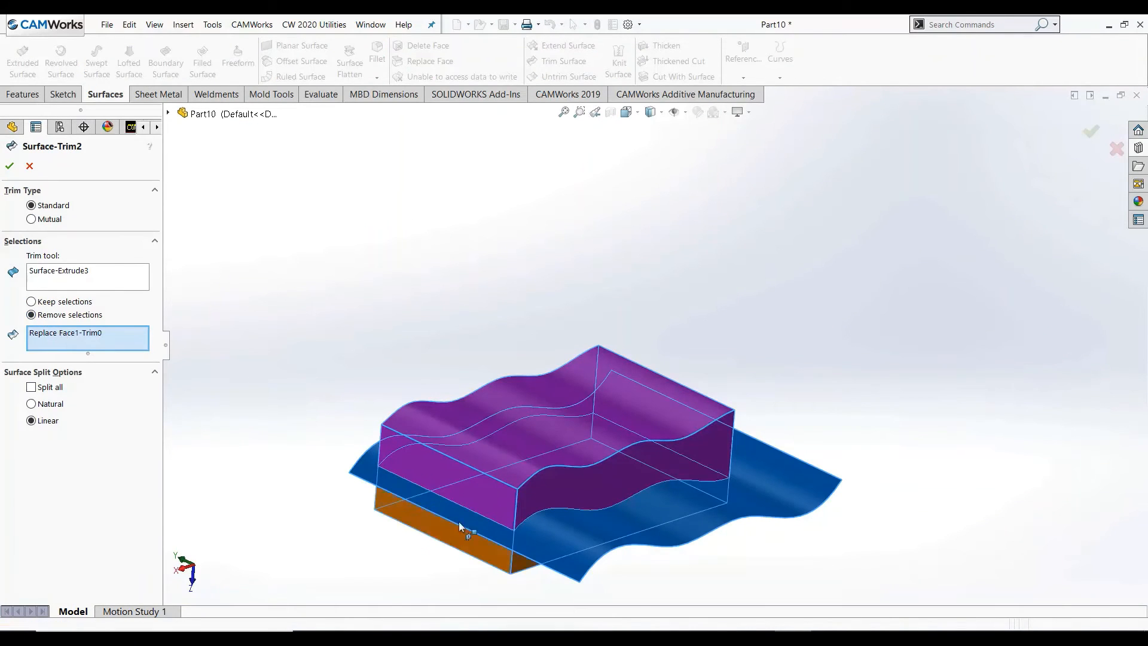
pyautogui.scroll(-3, 458, 522)
pyautogui.click(9, 167)
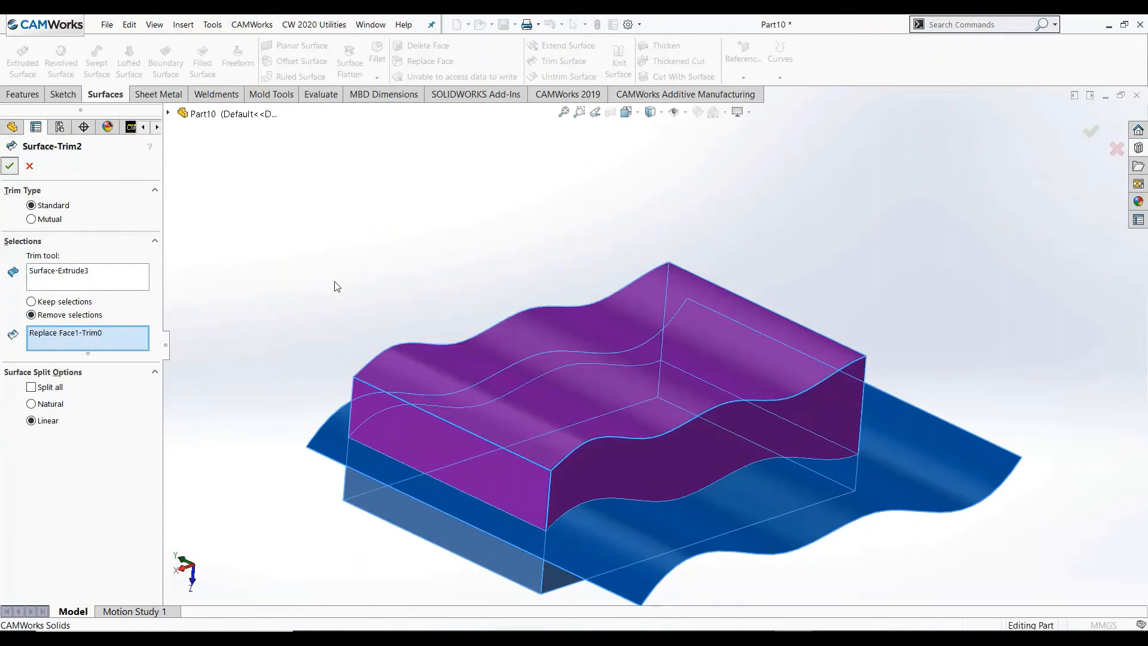
pyautogui.moveTo(641, 434)
pyautogui.mouseDown(button='middle')
pyautogui.moveTo(584, 251)
pyautogui.moveTo(605, 377)
pyautogui.moveTo(635, 420)
pyautogui.mouseUp(button='middle')
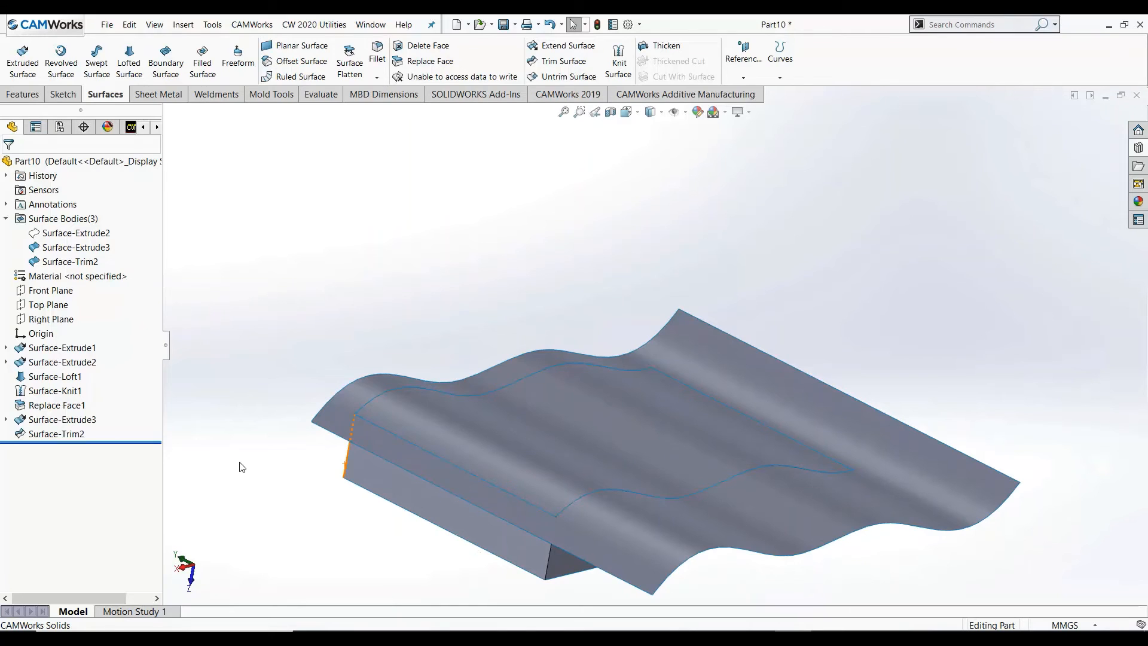
# Edit the surface trim again and set it back to Keep selections.
pyautogui.click(71, 434)
pyautogui.click(79, 409)
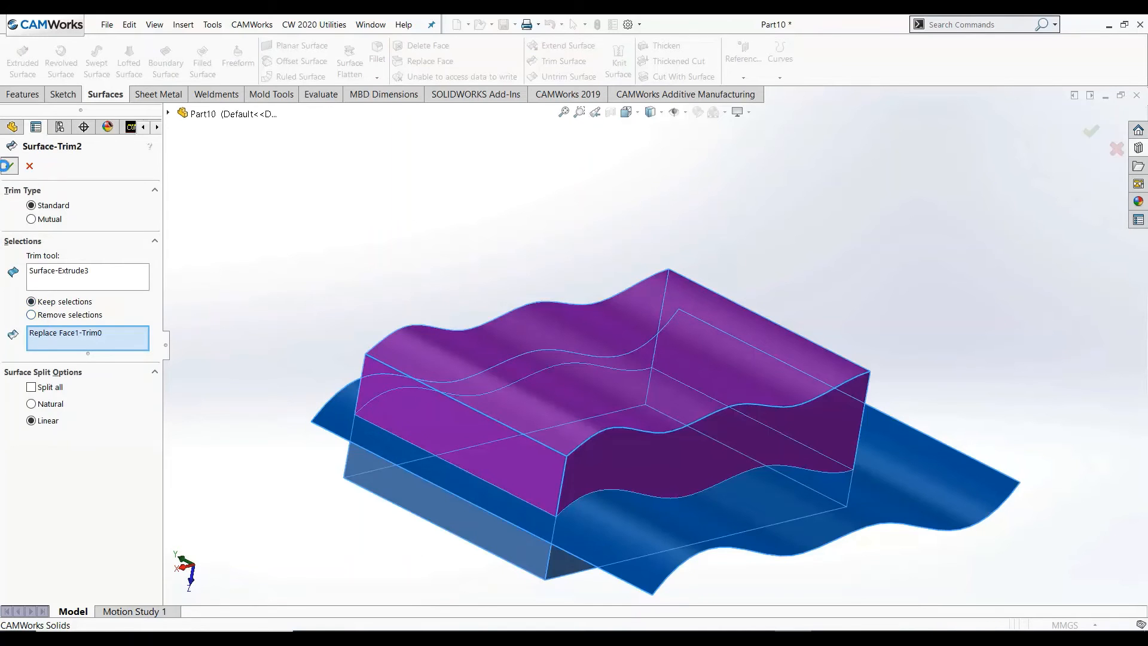
pyautogui.moveTo(437, 324)
pyautogui.mouseDown(button='middle')
pyautogui.moveTo(568, 385)
pyautogui.moveTo(642, 161)
pyautogui.moveTo(478, 419)
pyautogui.mouseUp(button='middle')
# Temporarily hide the trimming wavy surface body to inspect the trimmed box's open side, and show the surface again.
pyautogui.click(453, 476)
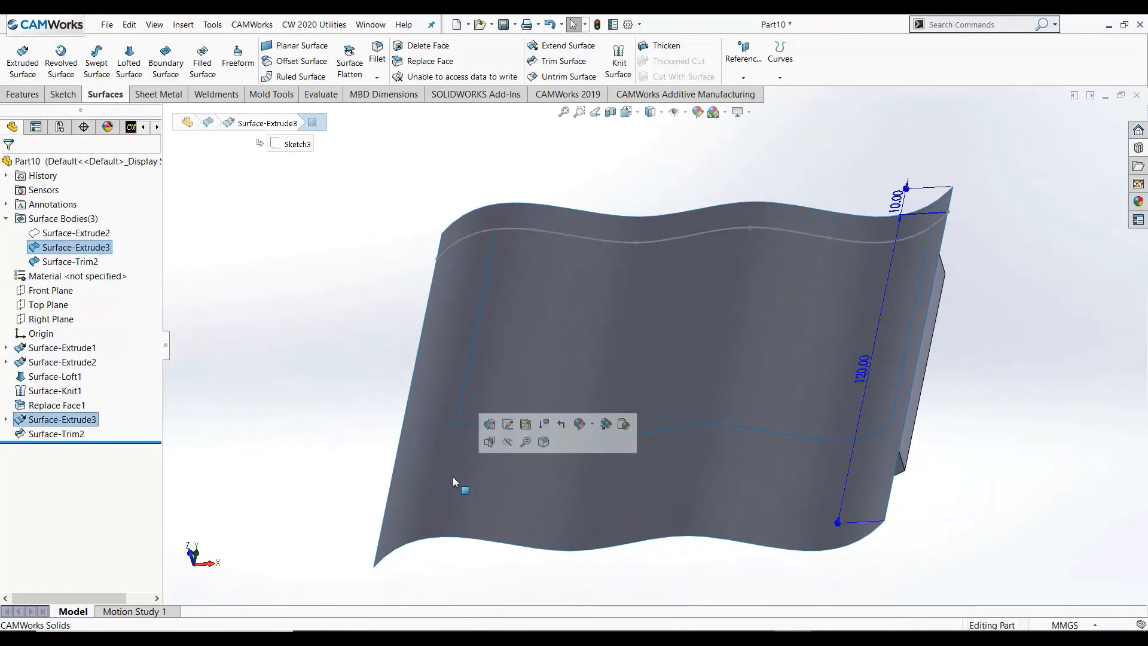
pyautogui.click(508, 442)
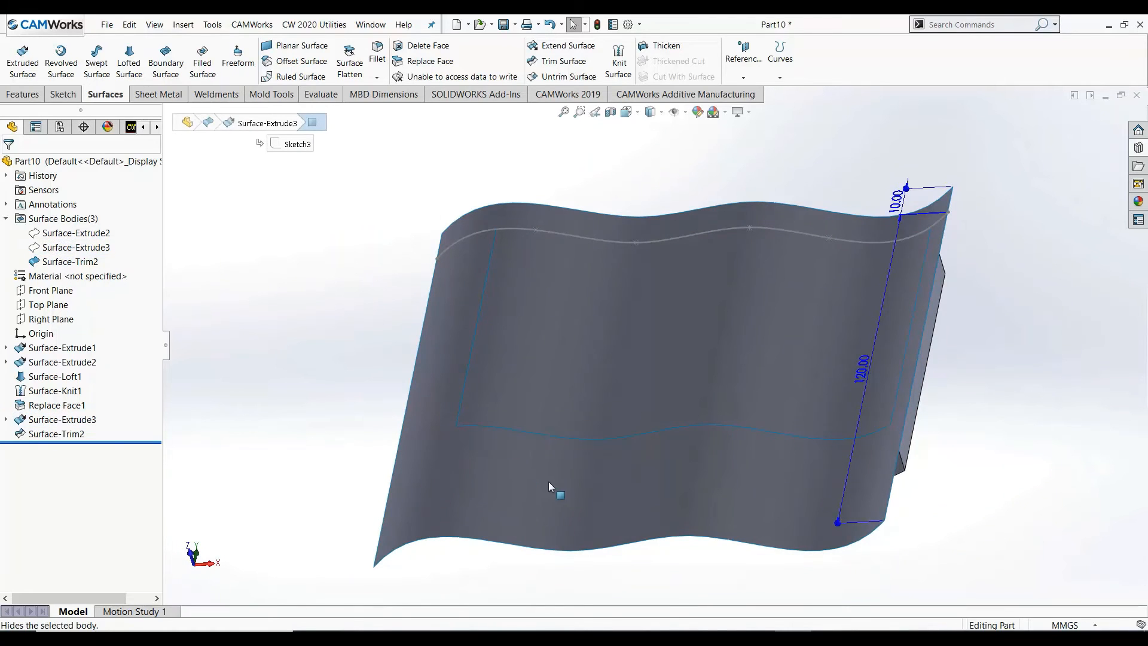
pyautogui.moveTo(568, 519); pyautogui.dragTo(734, 376, button='middle')
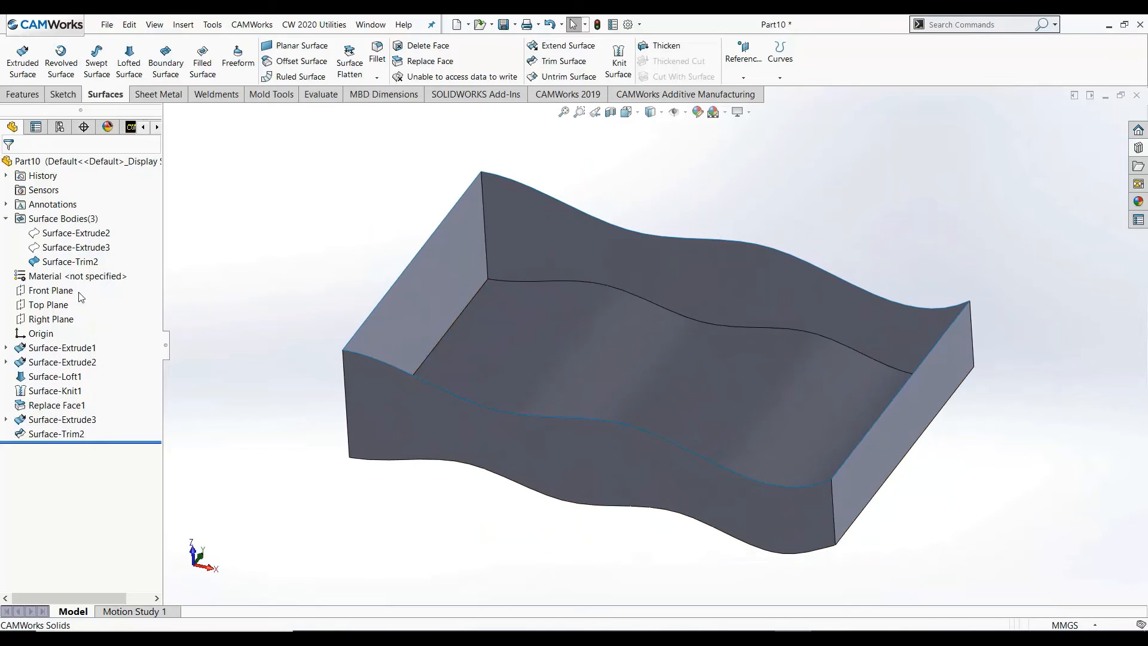
pyautogui.click(94, 250)
pyautogui.click(115, 219)
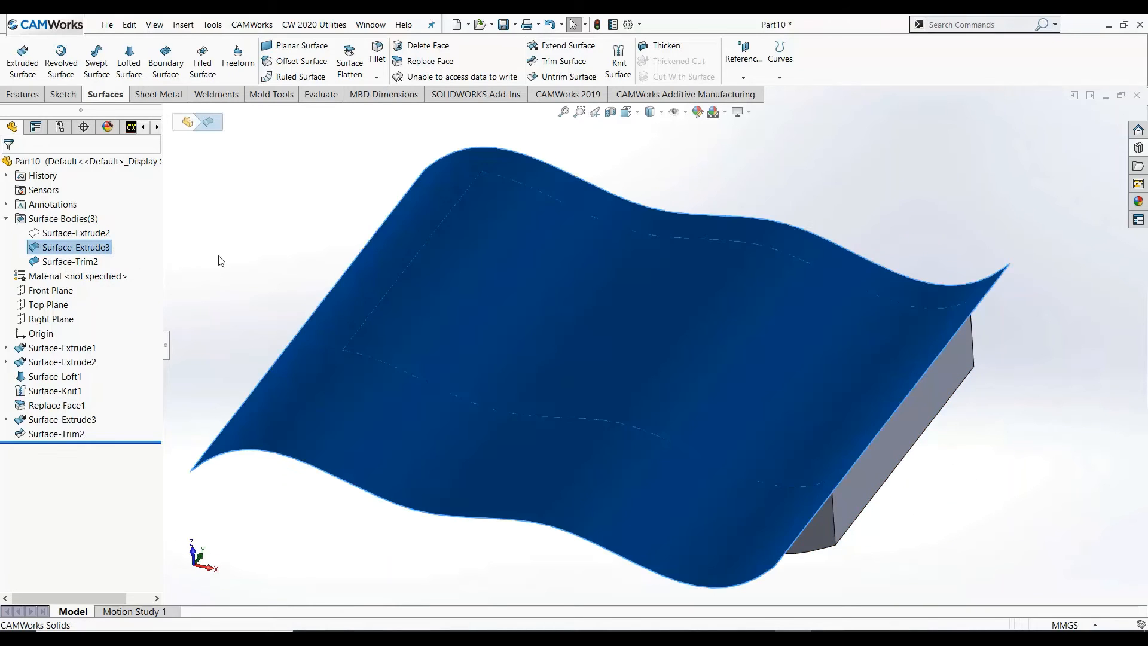
pyautogui.click(251, 241)
pyautogui.moveTo(513, 459)
pyautogui.mouseDown(button='middle')
pyautogui.moveTo(513, 403)
pyautogui.moveTo(538, 415)
pyautogui.mouseUp(button='middle')
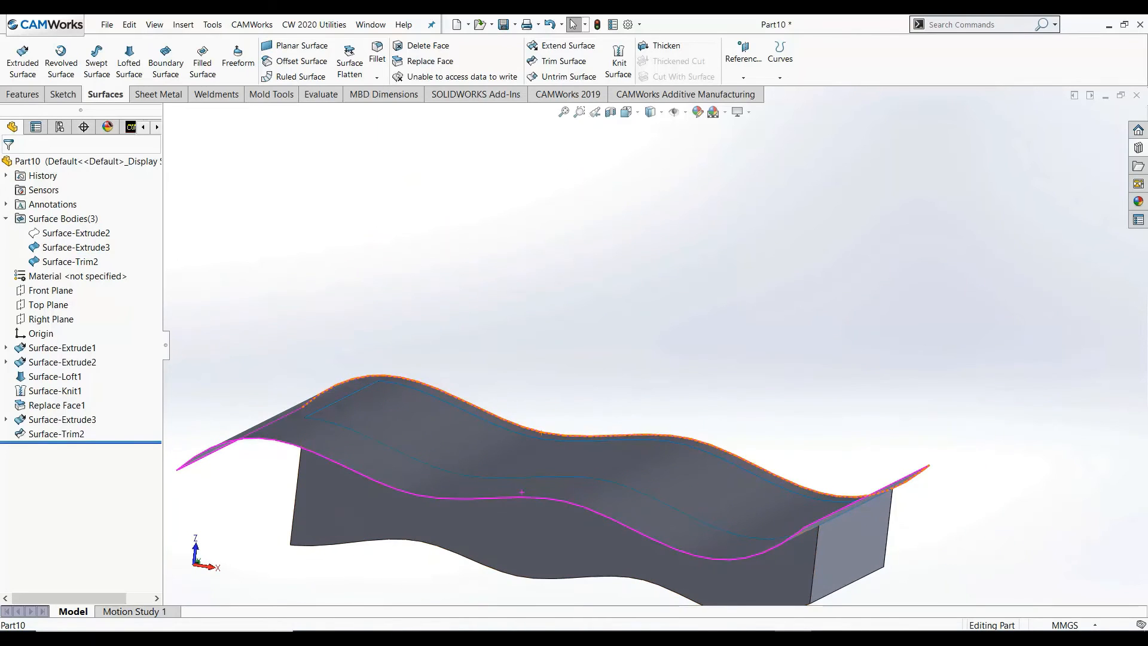
# Trim the extruded wavy surface using the trimmed box as the trim tool, keeping only the portion inside the box outline.
pyautogui.click(561, 61)
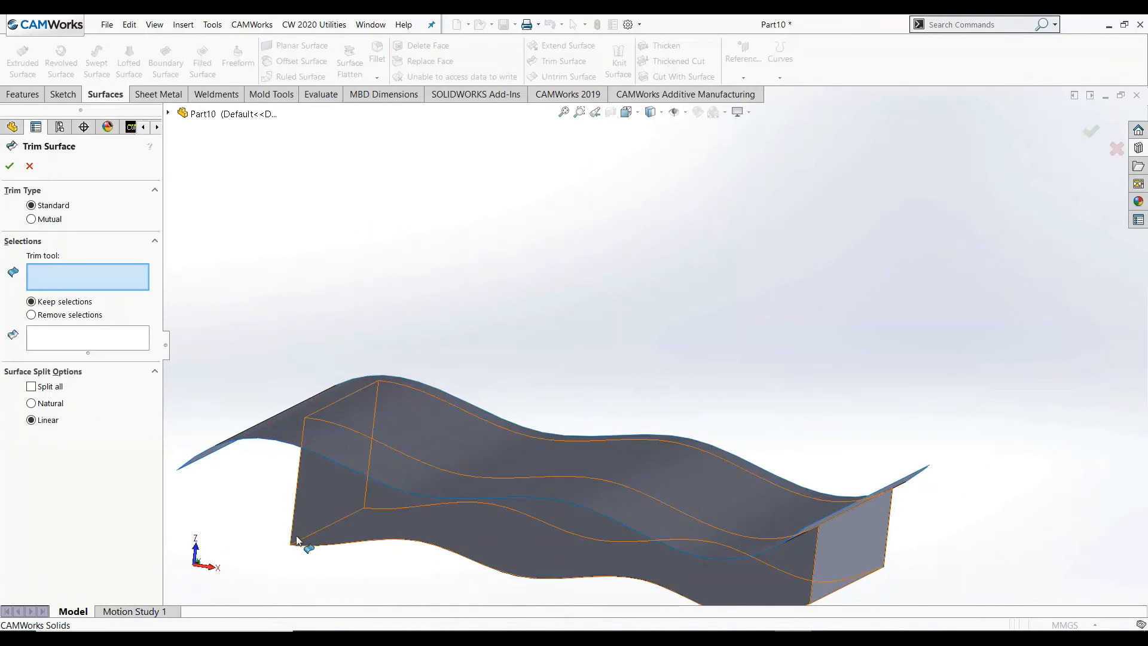
pyautogui.click(331, 504)
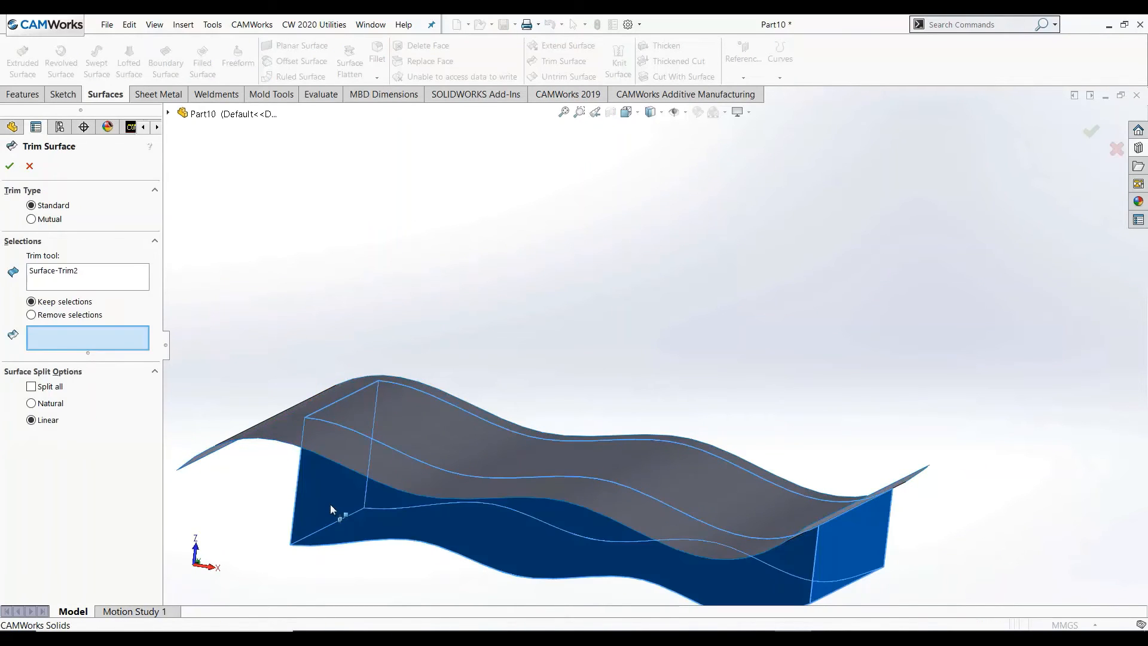
pyautogui.moveTo(242, 537); pyautogui.dragTo(232, 562, button='middle')
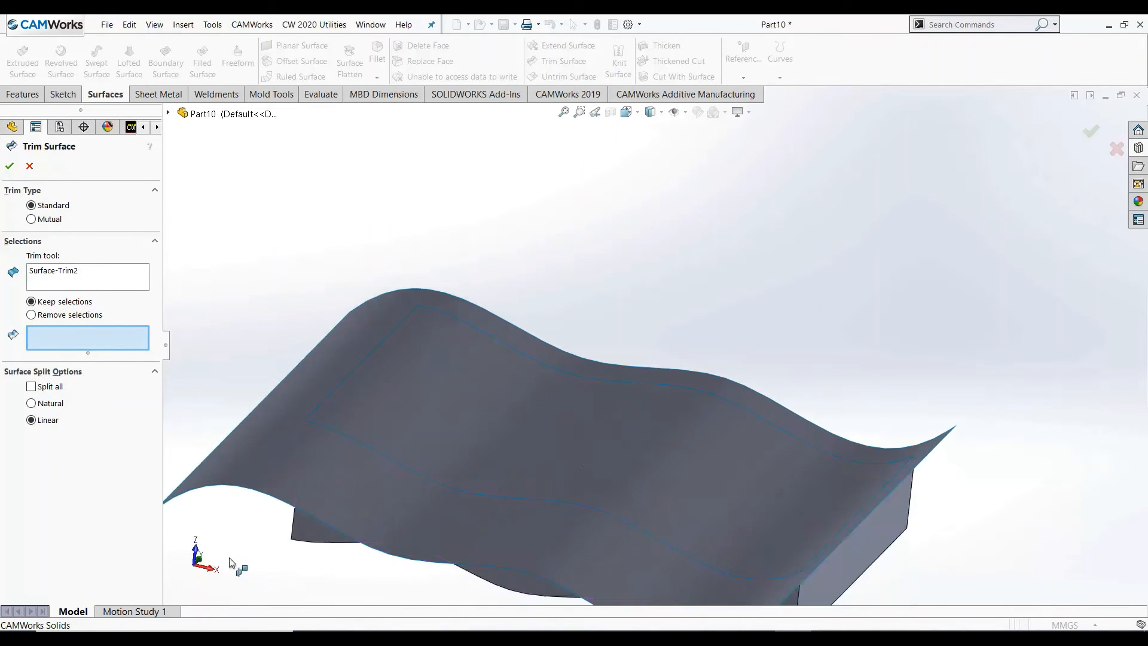
pyautogui.click(417, 399)
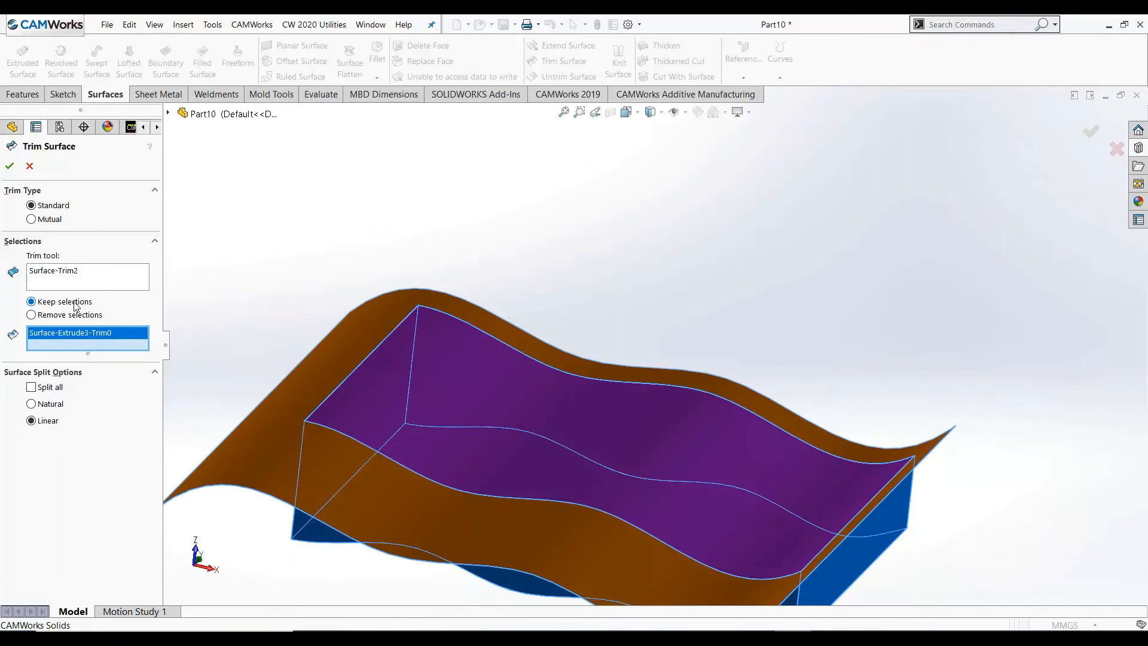
pyautogui.click(10, 173)
pyautogui.scroll(4, 282, 309)
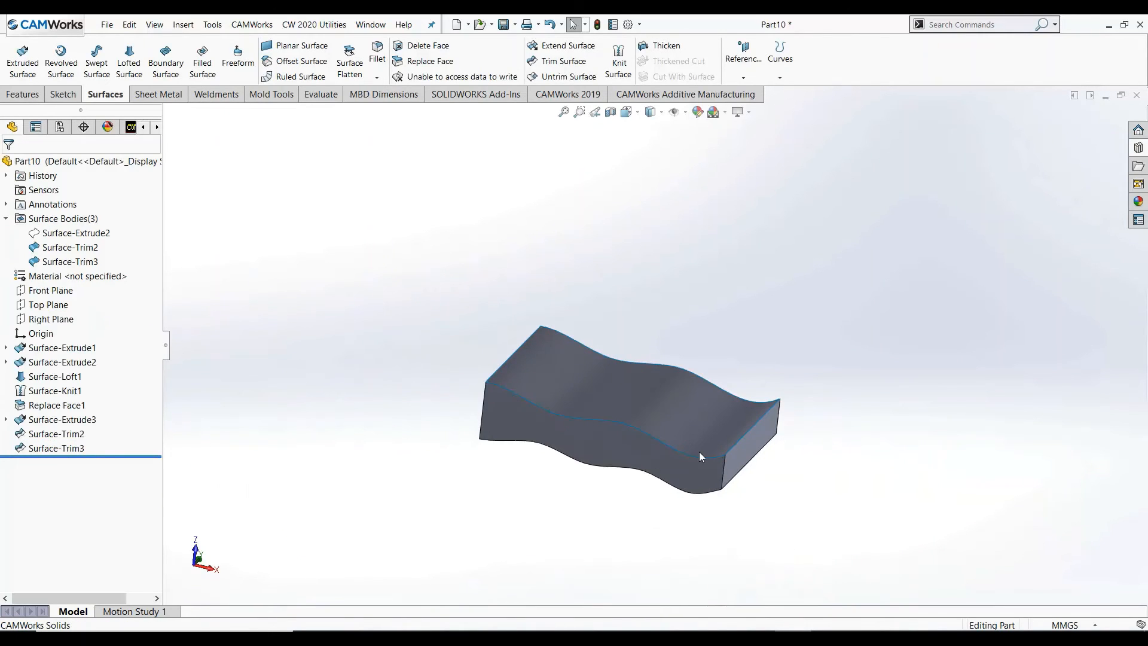
pyautogui.scroll(-2, 702, 452)
pyautogui.click(537, 346)
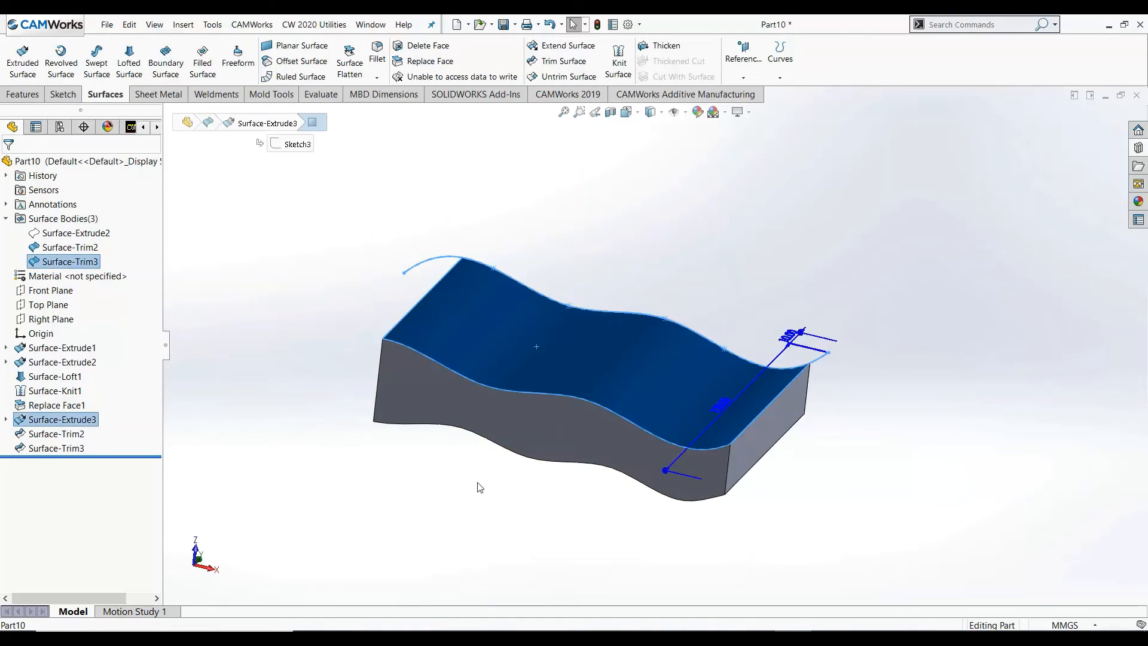
pyautogui.click(477, 482)
# Knit the trimmed box and the trimmed wavy surface together with Create solid and Merge entities enabled.
pyautogui.moveTo(629, 308)
pyautogui.mouseDown(button='middle')
pyautogui.moveTo(404, 446)
pyautogui.moveTo(297, 335)
pyautogui.moveTo(347, 337)
pyautogui.moveTo(436, 375)
pyautogui.moveTo(376, 356)
pyautogui.moveTo(386, 361)
pyautogui.mouseUp(button='middle')
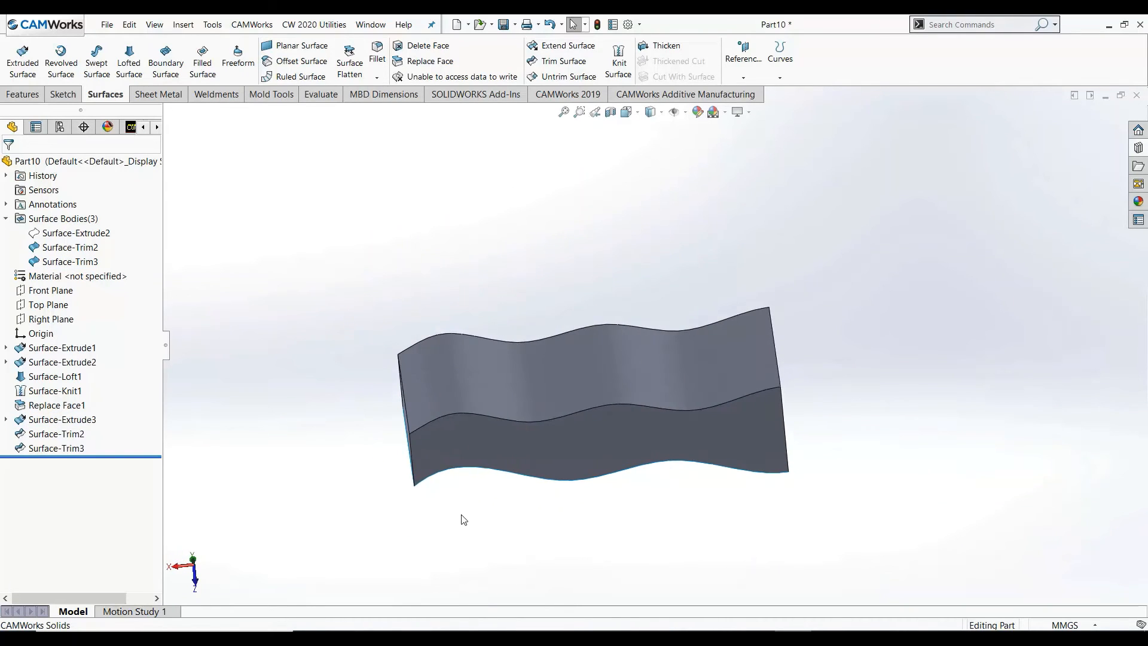
pyautogui.moveTo(865, 550); pyautogui.dragTo(225, 203)
pyautogui.moveTo(419, 266)
pyautogui.mouseDown(button='middle')
pyautogui.moveTo(513, 295)
pyautogui.moveTo(463, 287)
pyautogui.mouseUp(button='middle')
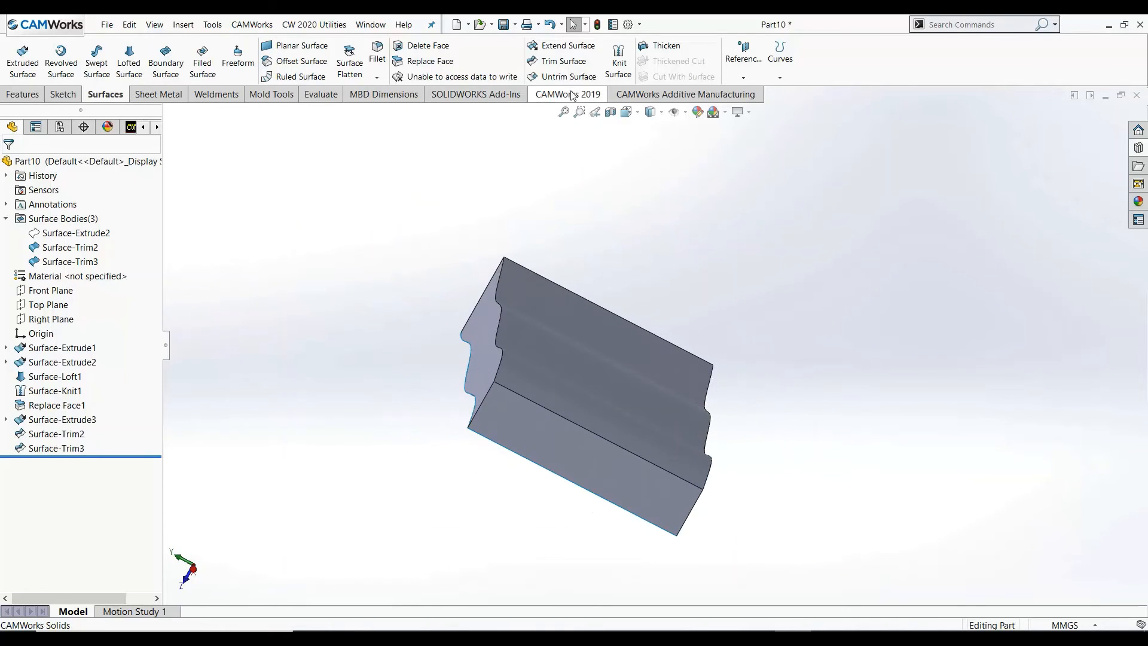
pyautogui.click(610, 66)
pyautogui.moveTo(825, 557); pyautogui.dragTo(368, 210)
pyautogui.moveTo(887, 405); pyautogui.dragTo(688, 454, button='middle')
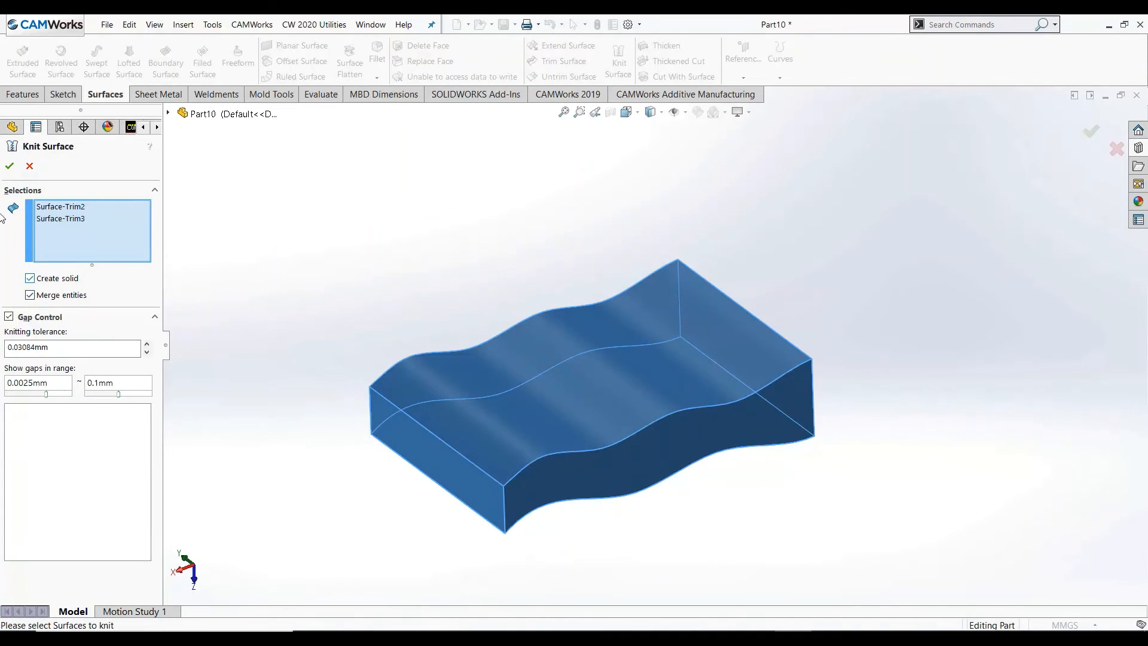
pyautogui.click(443, 294)
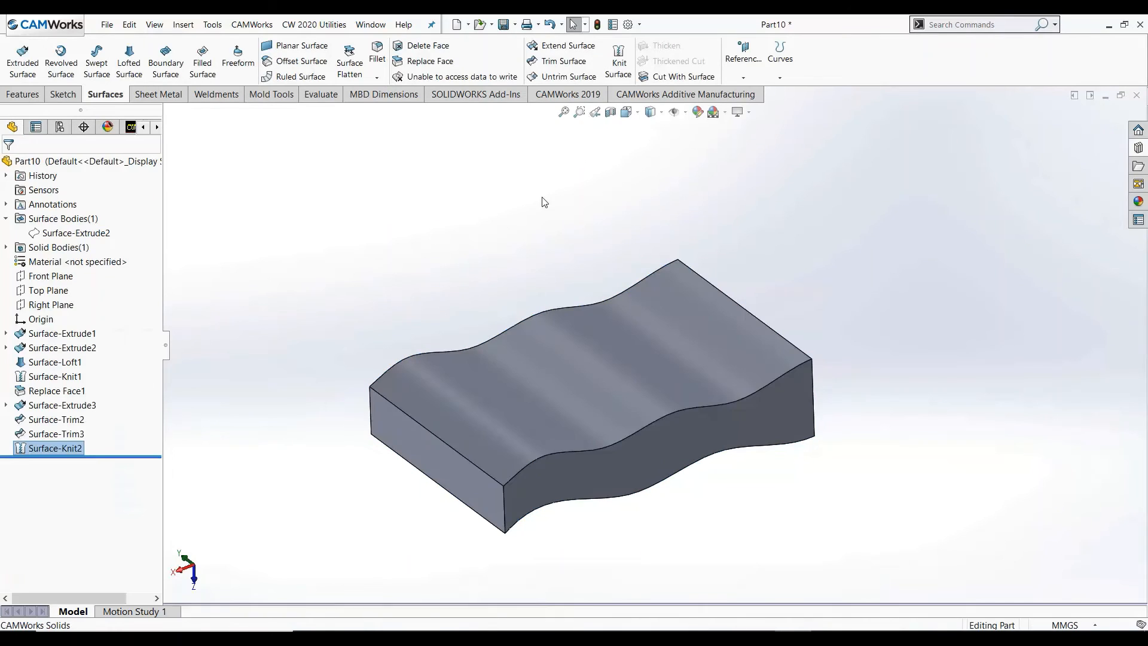
# Inspect the knitted body's interior with temporary section planes based on the Front Plane and the end face.
pyautogui.click(610, 113)
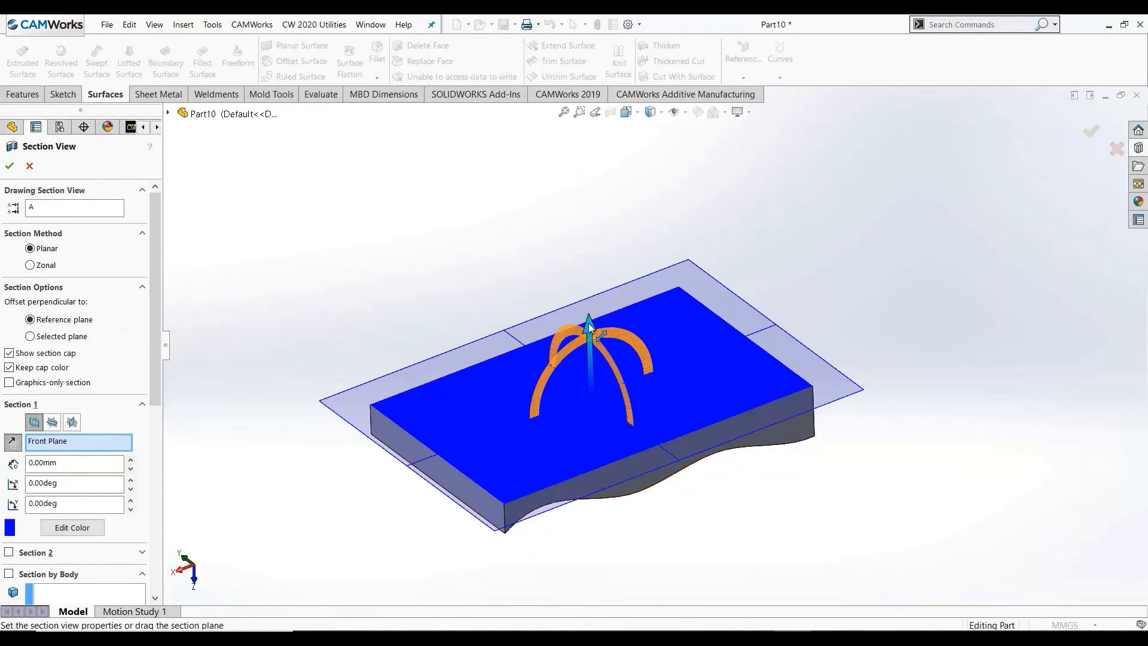
pyautogui.moveTo(589, 326); pyautogui.dragTo(612, 402)
pyautogui.click(460, 489)
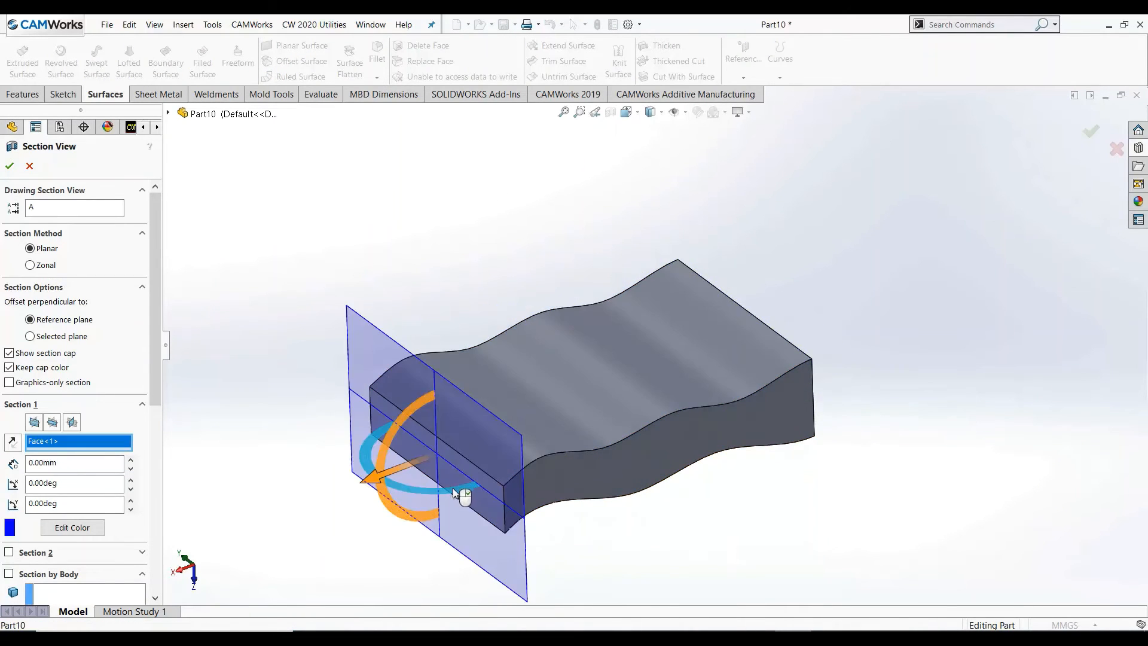
pyautogui.moveTo(380, 487); pyautogui.dragTo(215, 488)
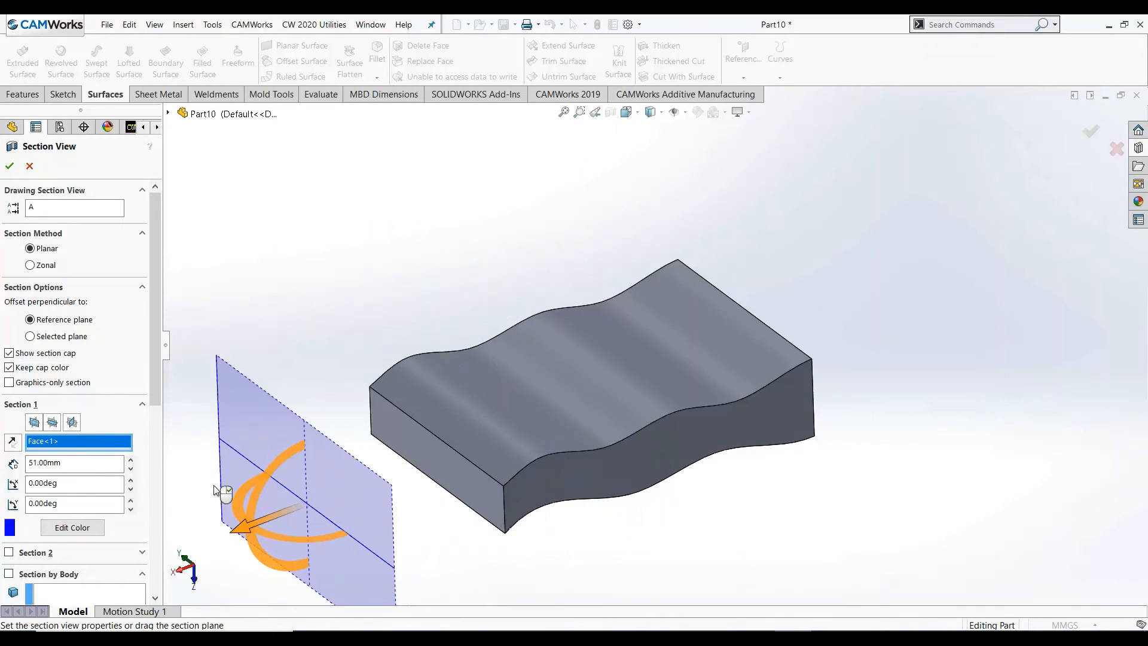
pyautogui.click(30, 165)
# Close the current part and create a new part document.
pyautogui.click(1137, 96)
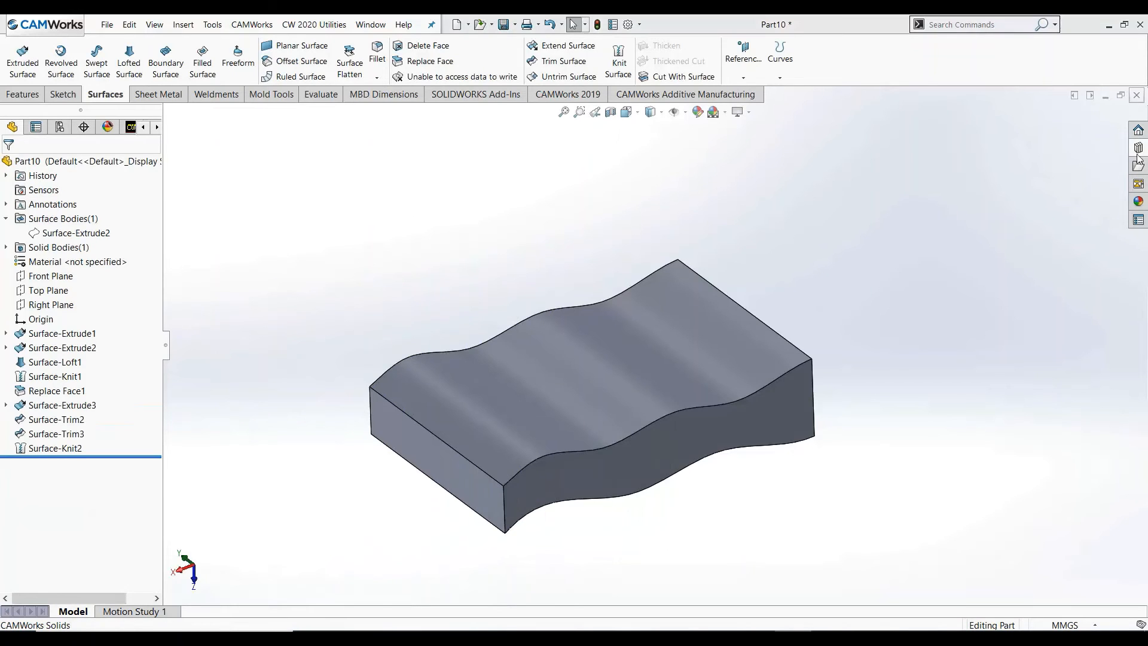
pyautogui.click(615, 347)
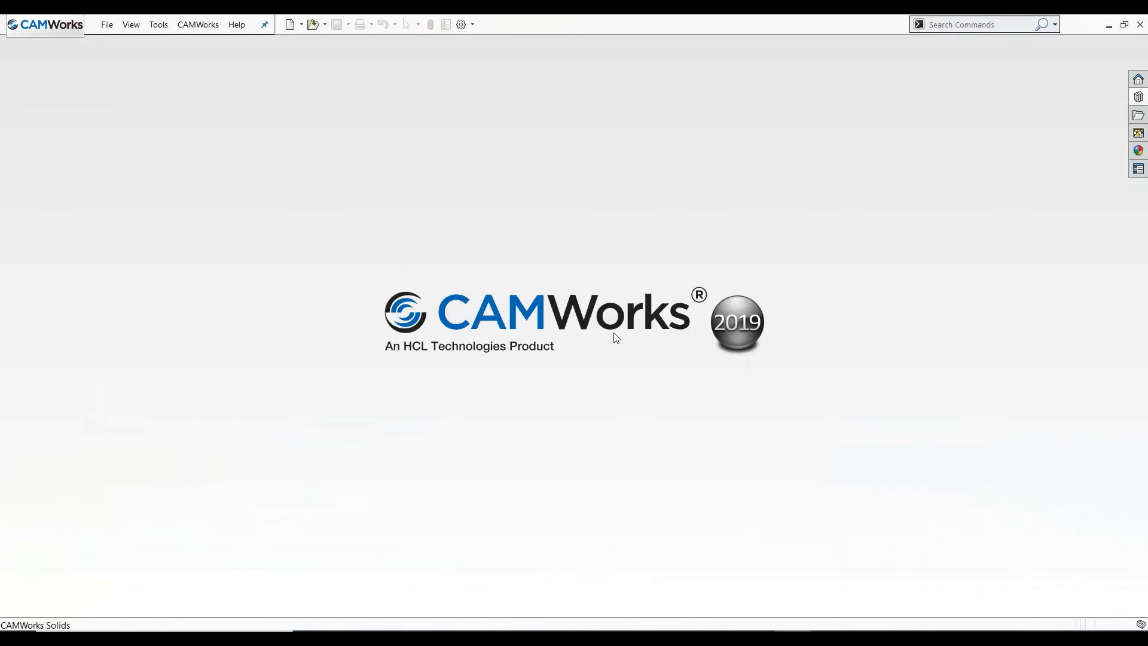
pyautogui.hotkey('ctrl', 'n')
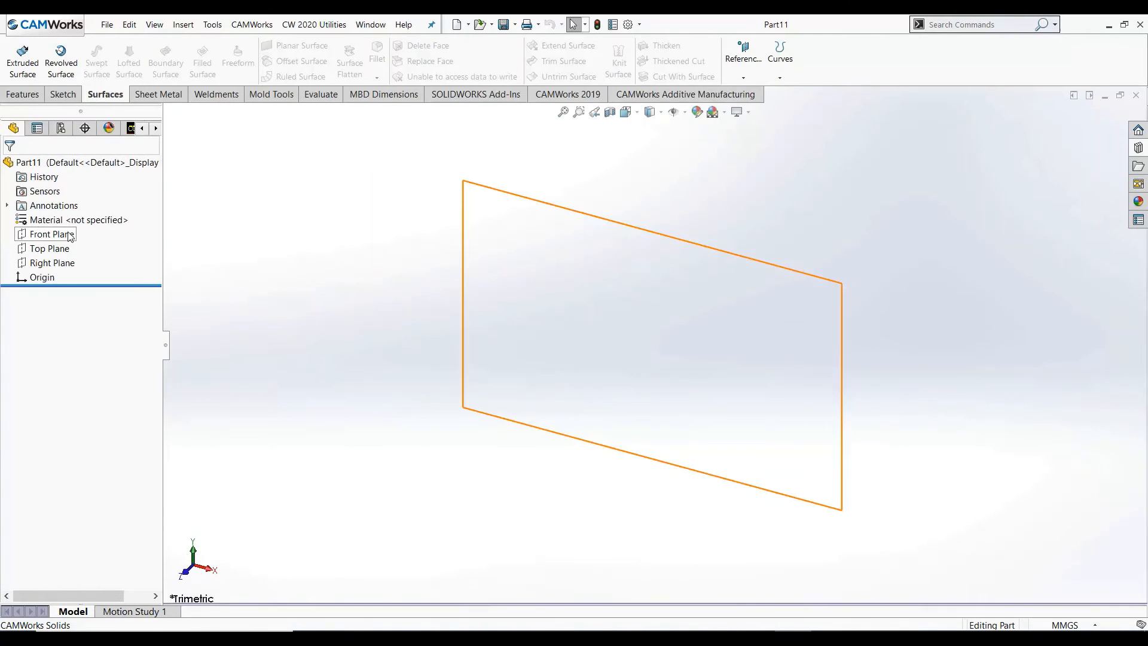
# Sketch a center rectangle about 173 by 116 mm on the Front Plane, centred on the origin.
pyautogui.click(70, 235)
pyautogui.click(78, 218)
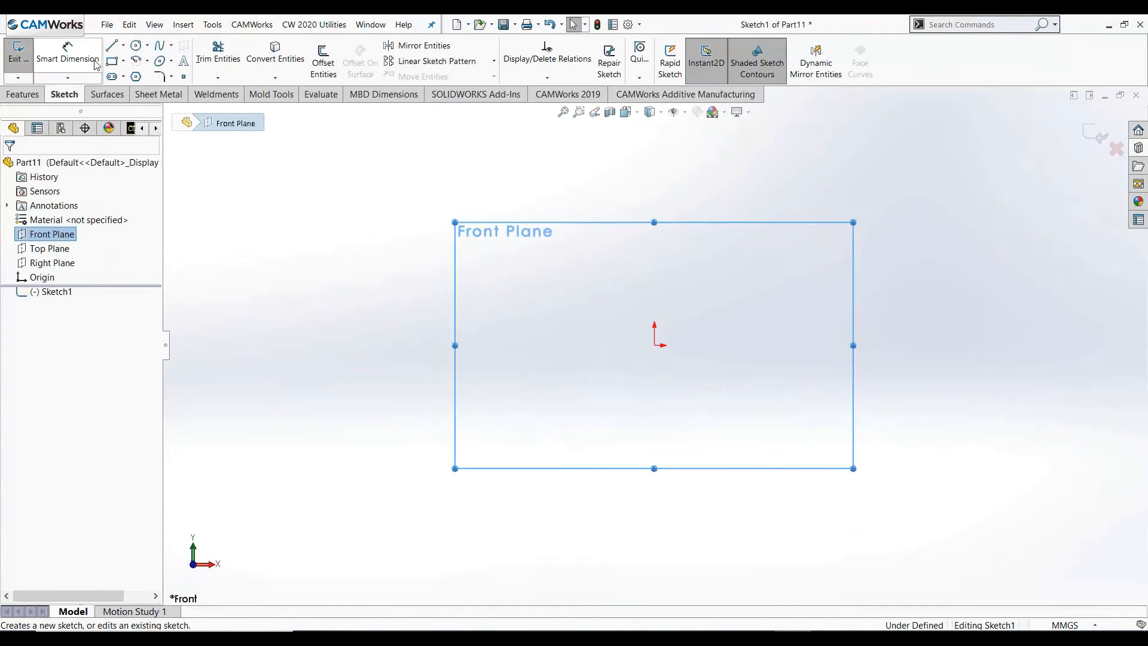
pyautogui.click(111, 60)
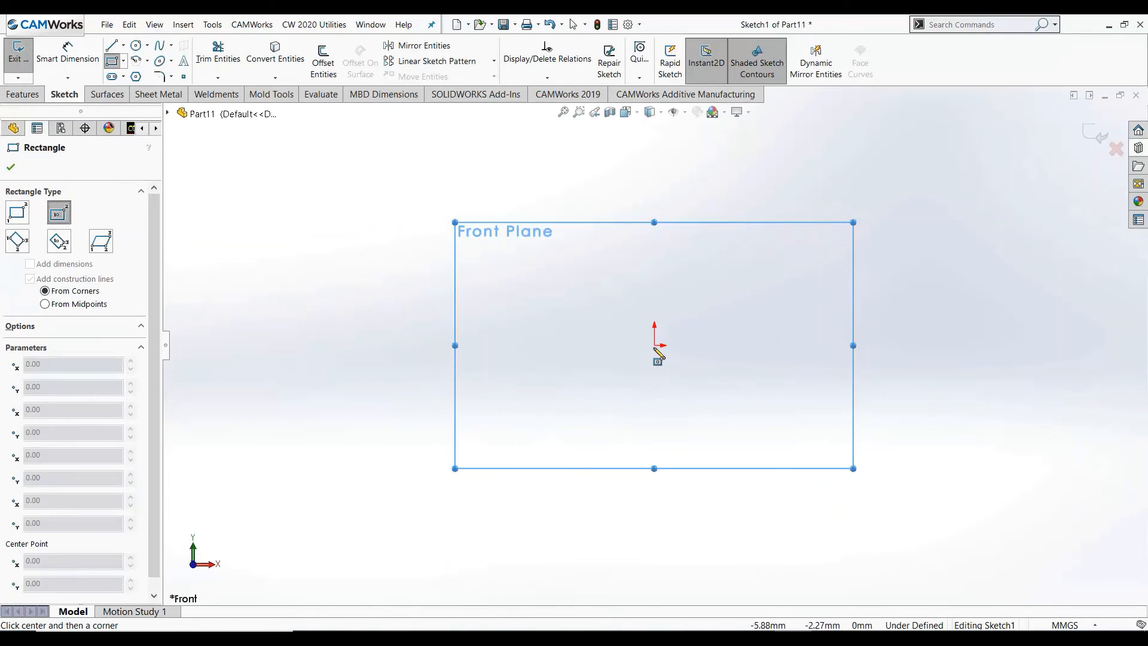
pyautogui.click(654, 345)
pyautogui.click(848, 474)
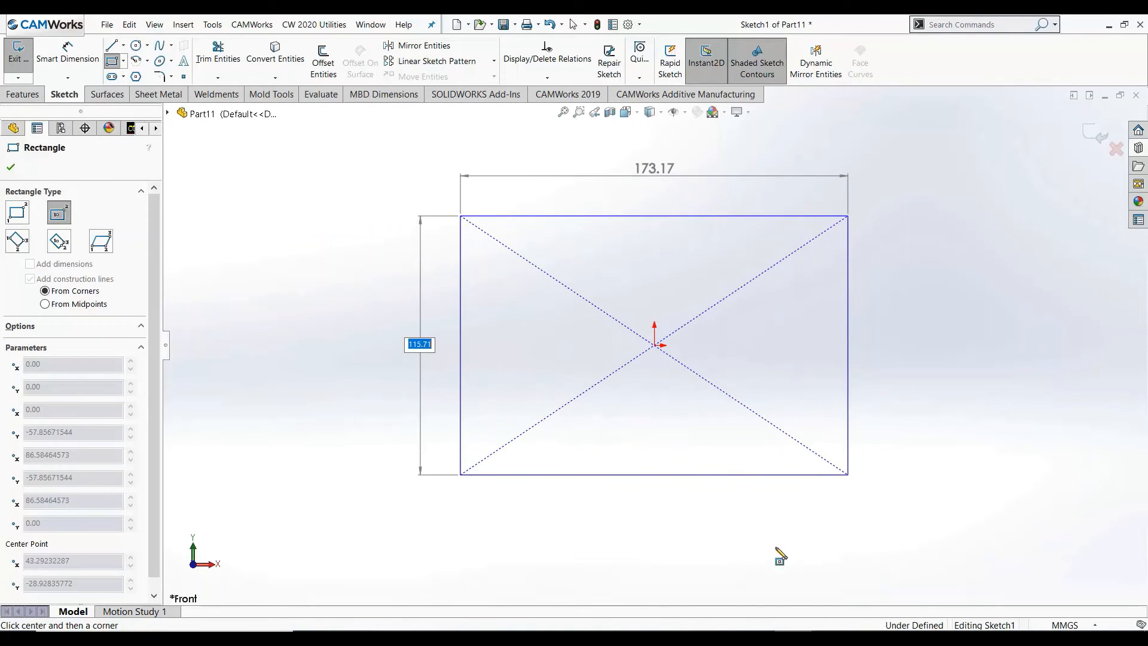
pyautogui.press('Return')
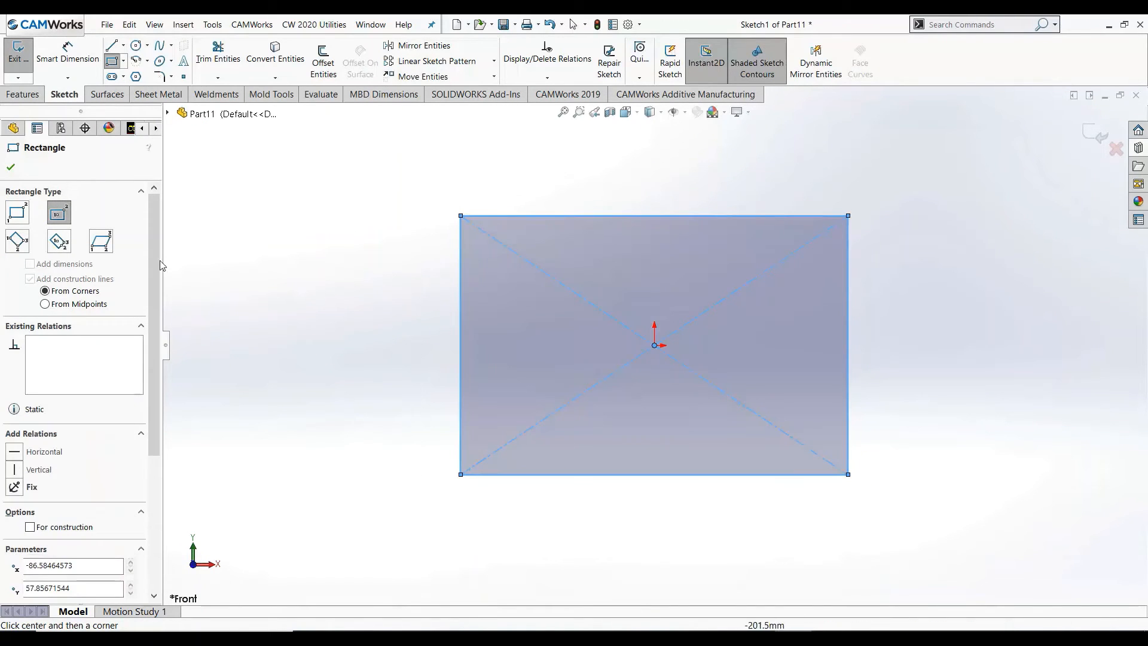
# Extrude the rectangle as a solid boss with a blind depth of 60 mm.
pyautogui.click(24, 95)
pyautogui.click(24, 60)
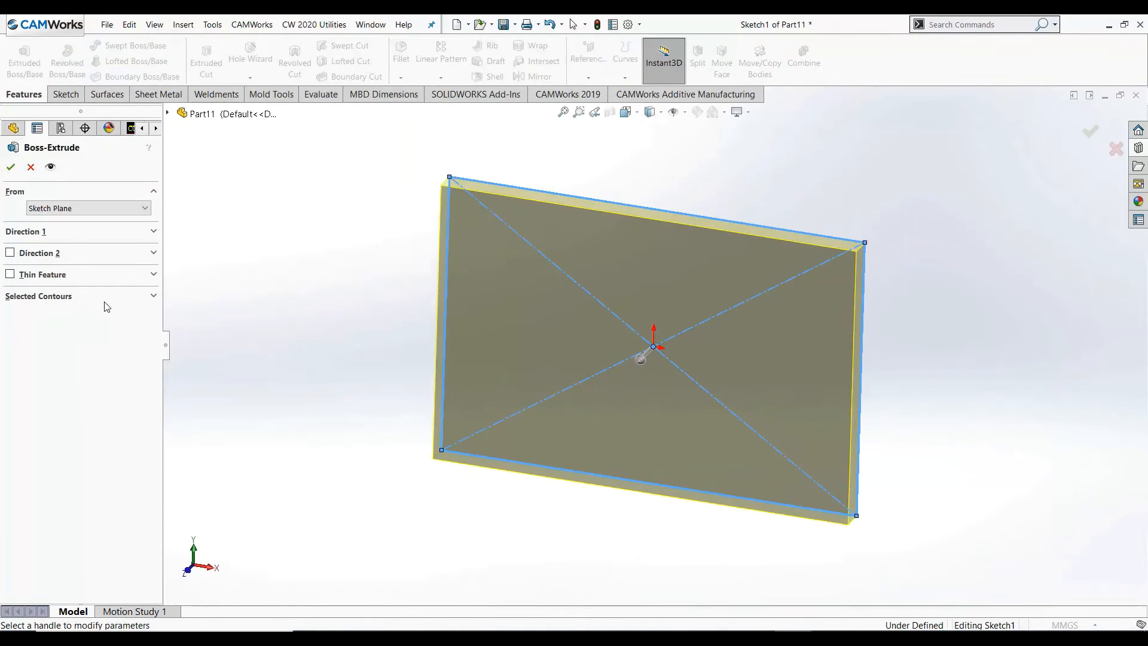
pyautogui.click(143, 233)
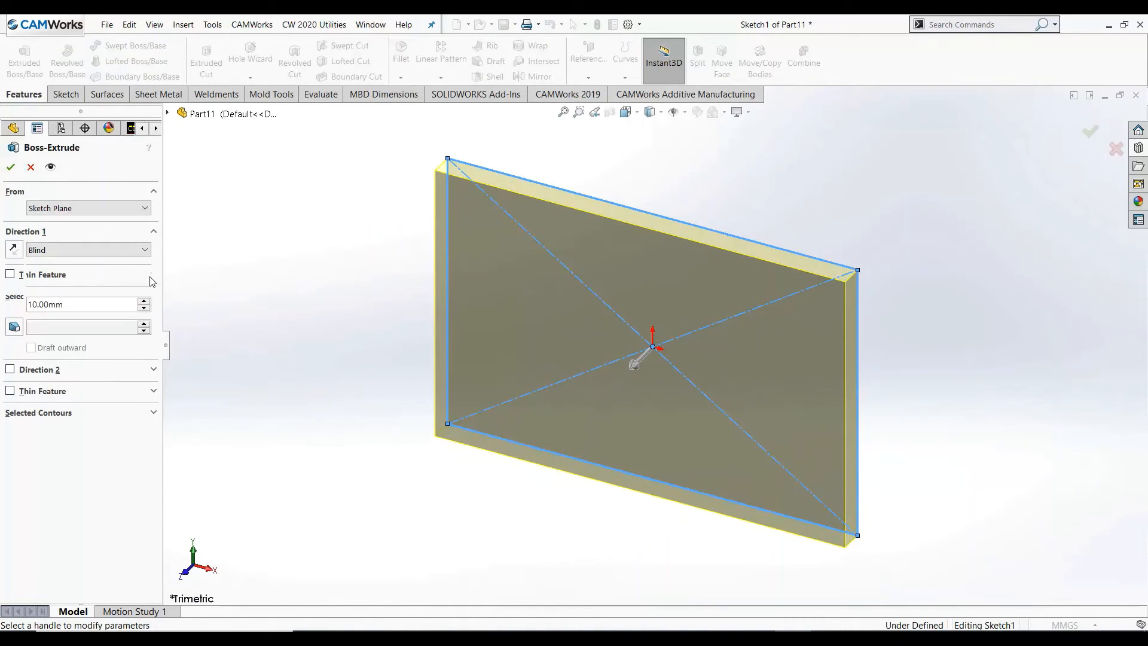
pyautogui.click(145, 301)
pyautogui.click(146, 301)
pyautogui.click(146, 300)
pyautogui.click(146, 301)
pyautogui.click(145, 301)
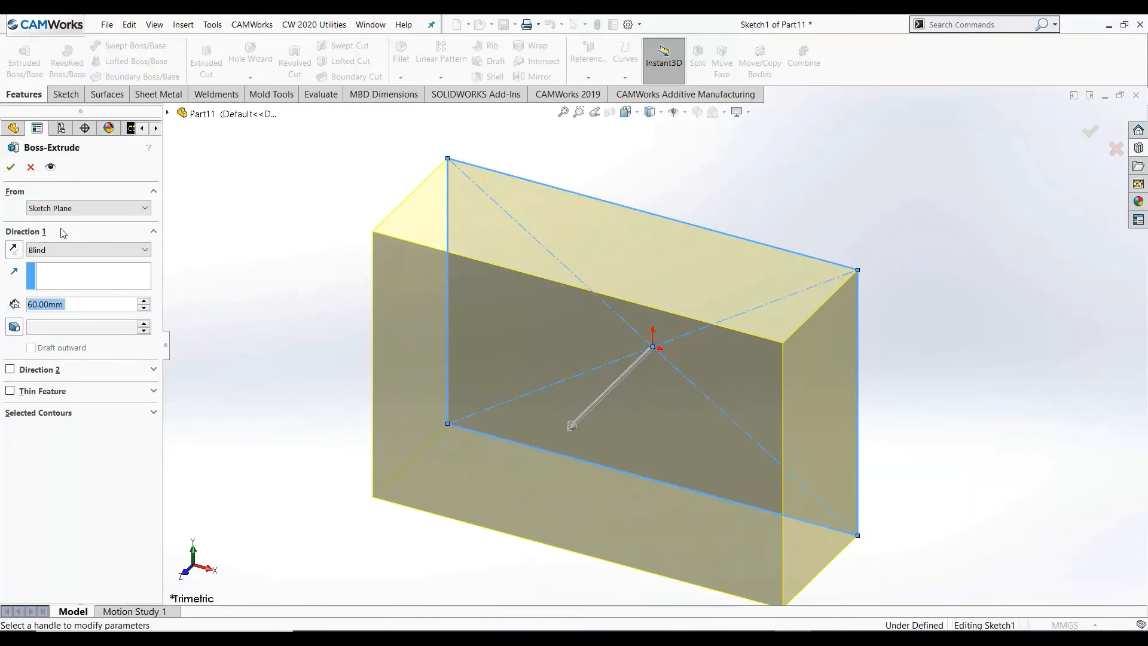
pyautogui.click(11, 167)
# Sketch a three-point arc with a radius of about 263 mm on the box's bottom face, extending past both ends.
pyautogui.moveTo(459, 318); pyautogui.dragTo(572, 418, button='middle')
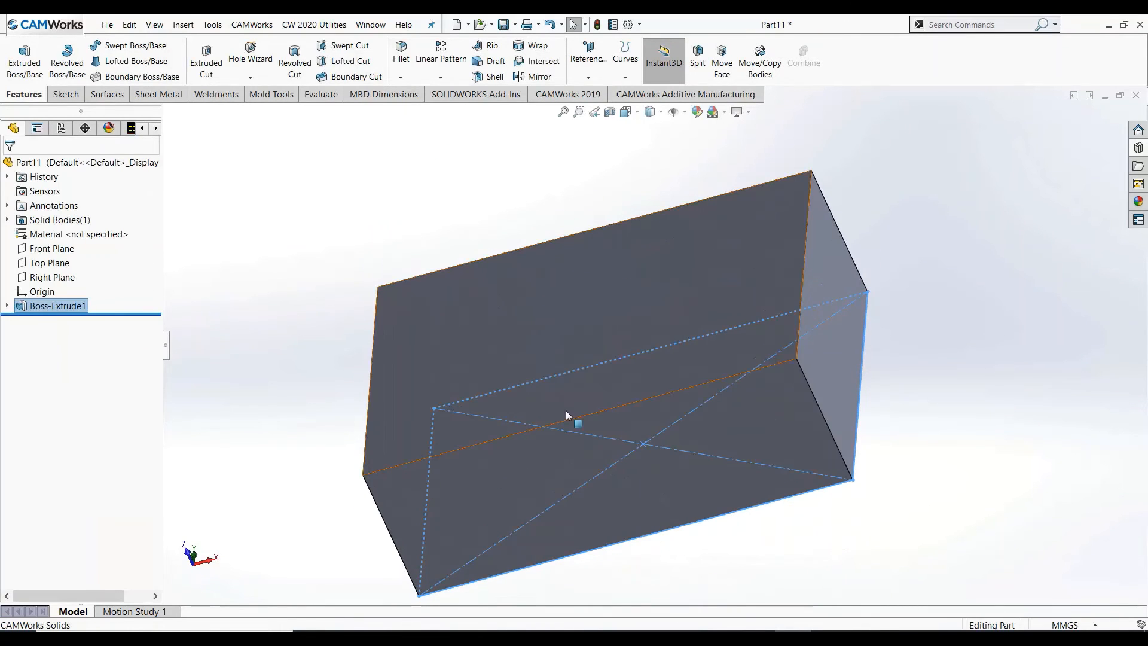
pyautogui.click(572, 441)
pyautogui.click(627, 397)
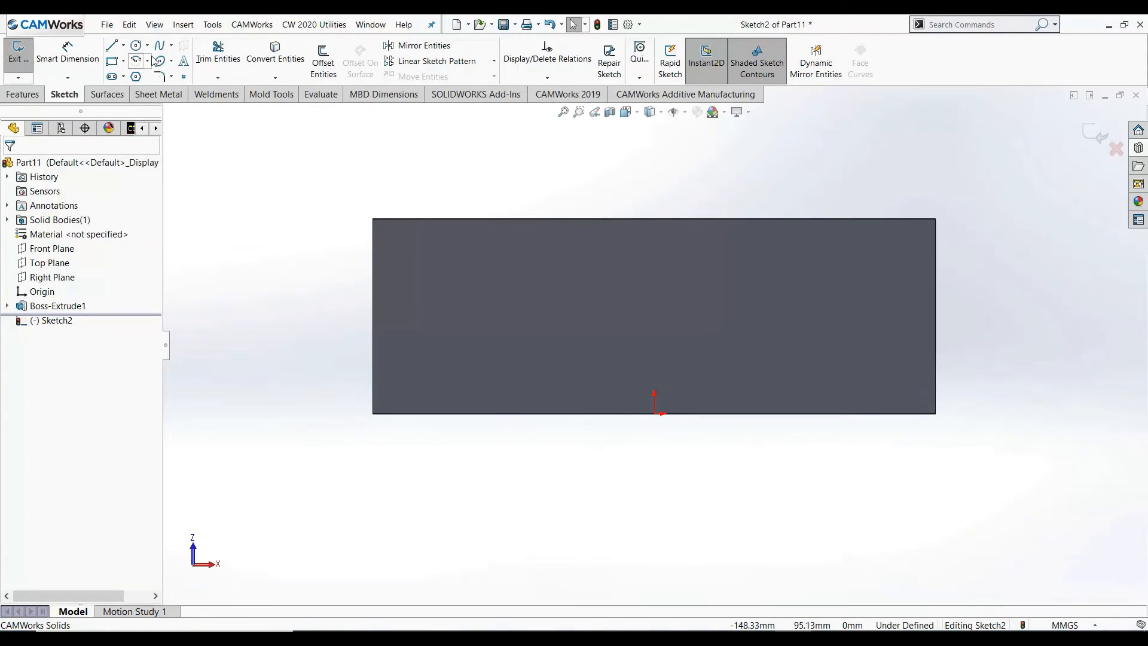
pyautogui.click(135, 61)
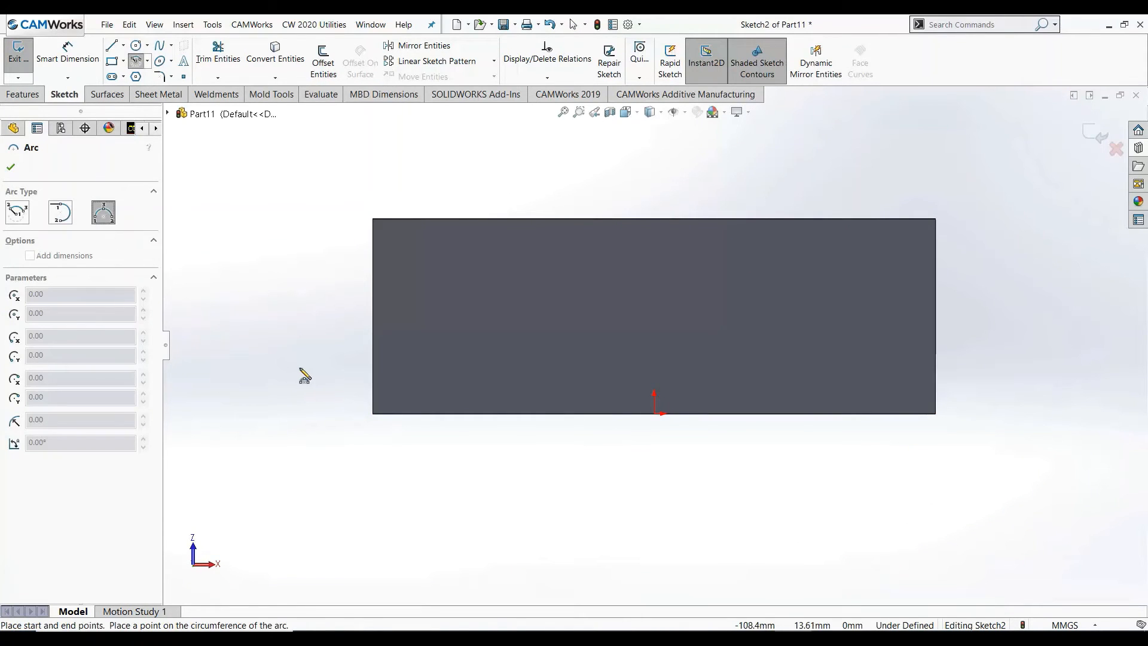
pyautogui.click(287, 350)
pyautogui.click(992, 358)
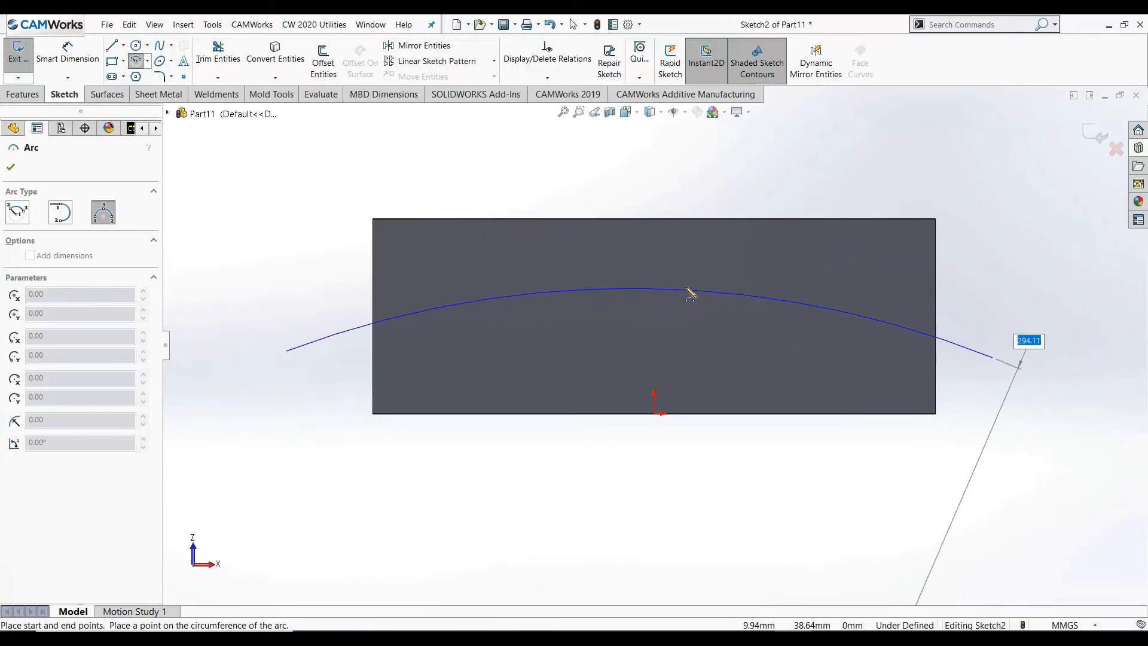
pyautogui.click(683, 288)
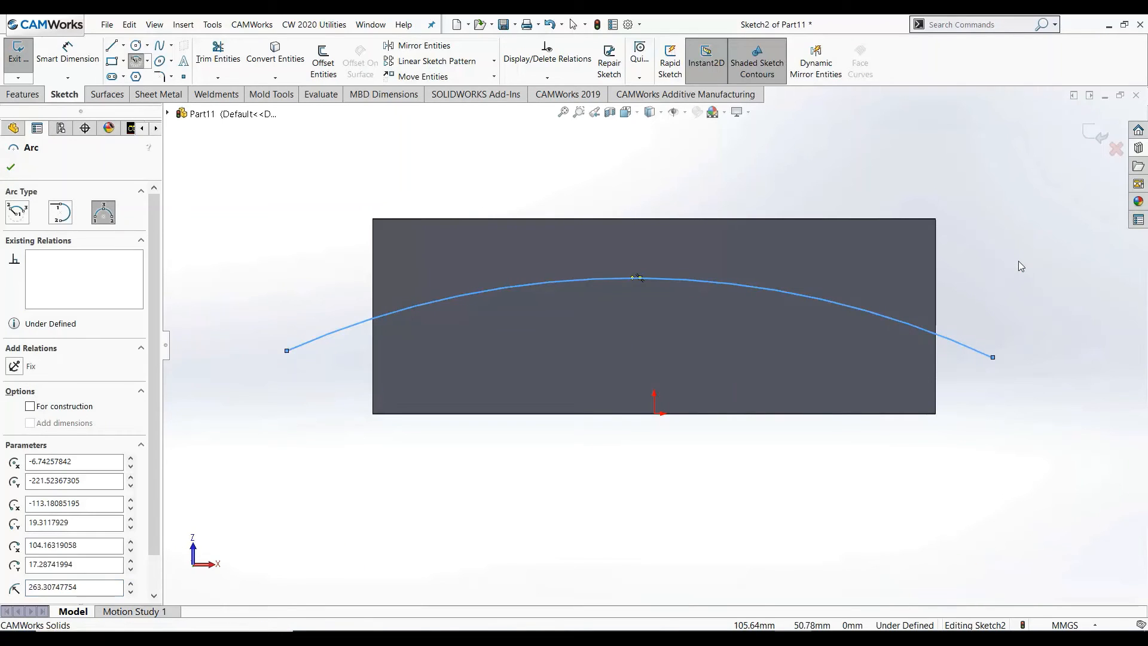
pyautogui.press('Escape')
# Start an extruded surface from the arc sketch, reversed to run through the box, with a blind depth of 130 mm.
pyautogui.click(107, 94)
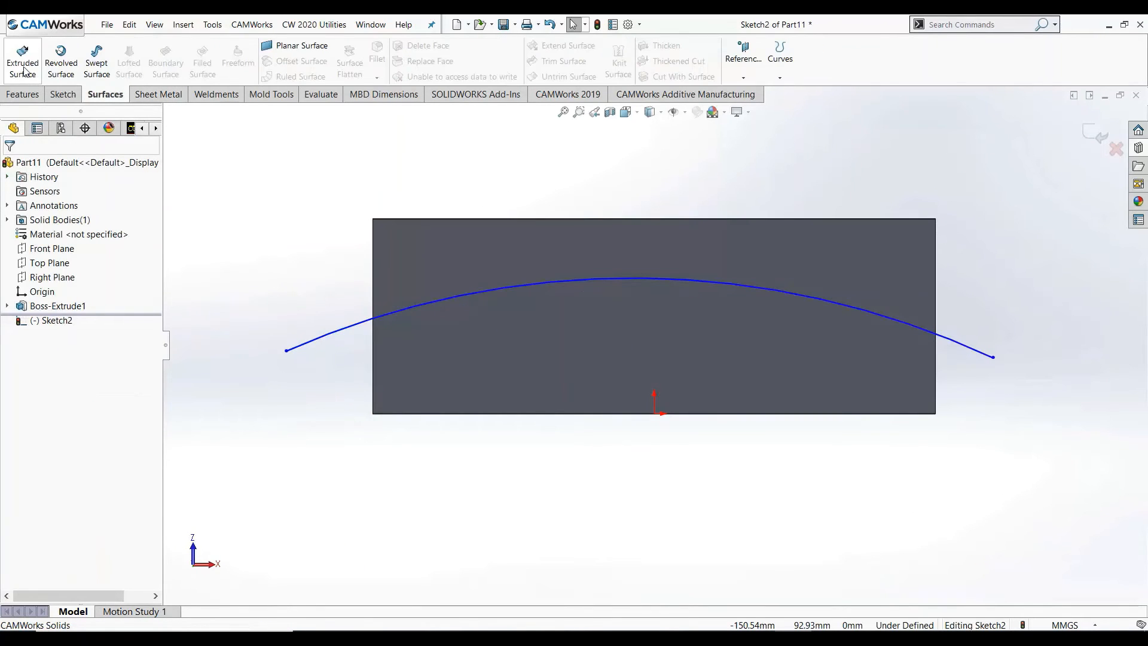
pyautogui.click(23, 61)
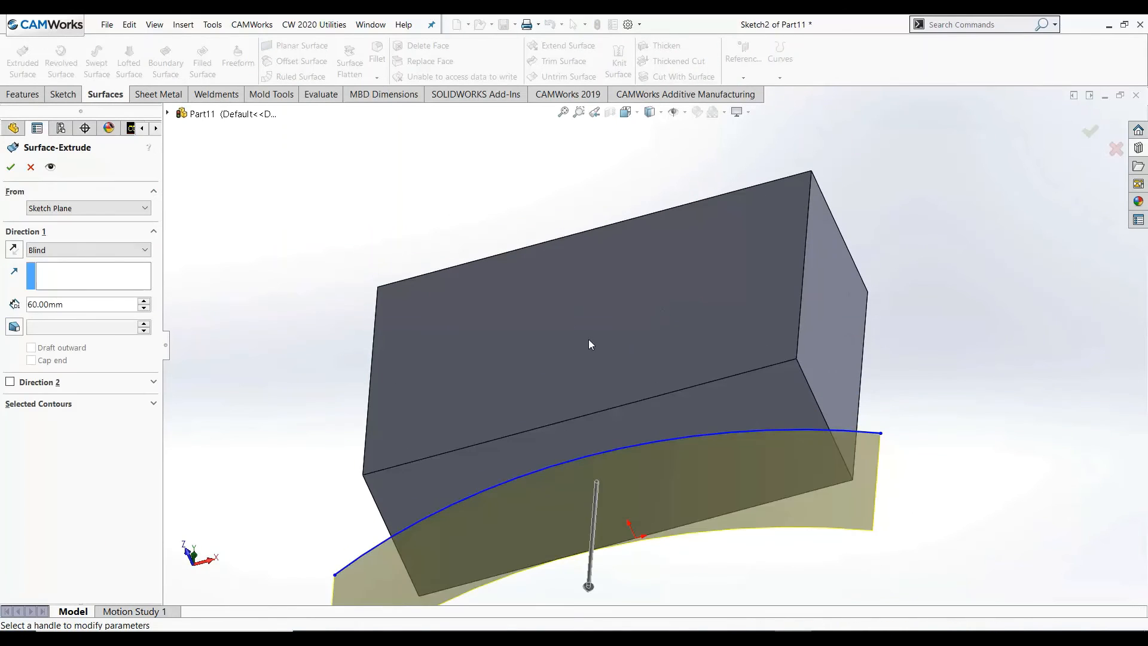
pyautogui.click(13, 249)
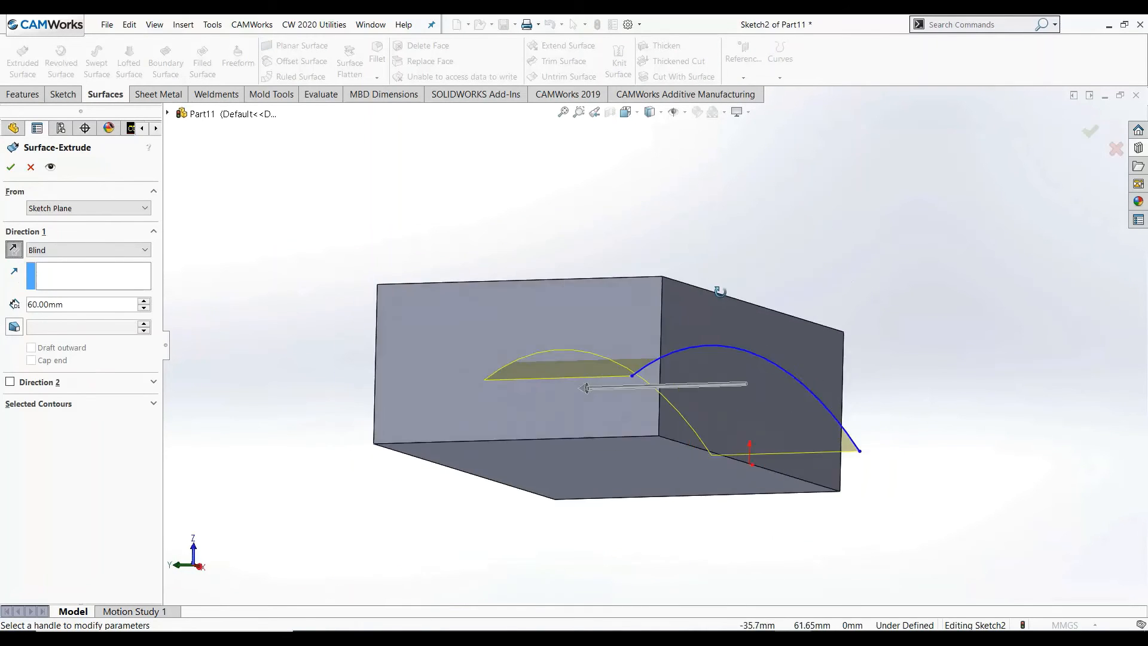
pyautogui.click(145, 300)
pyautogui.click(144, 300)
pyautogui.click(143, 300)
pyautogui.click(143, 300)
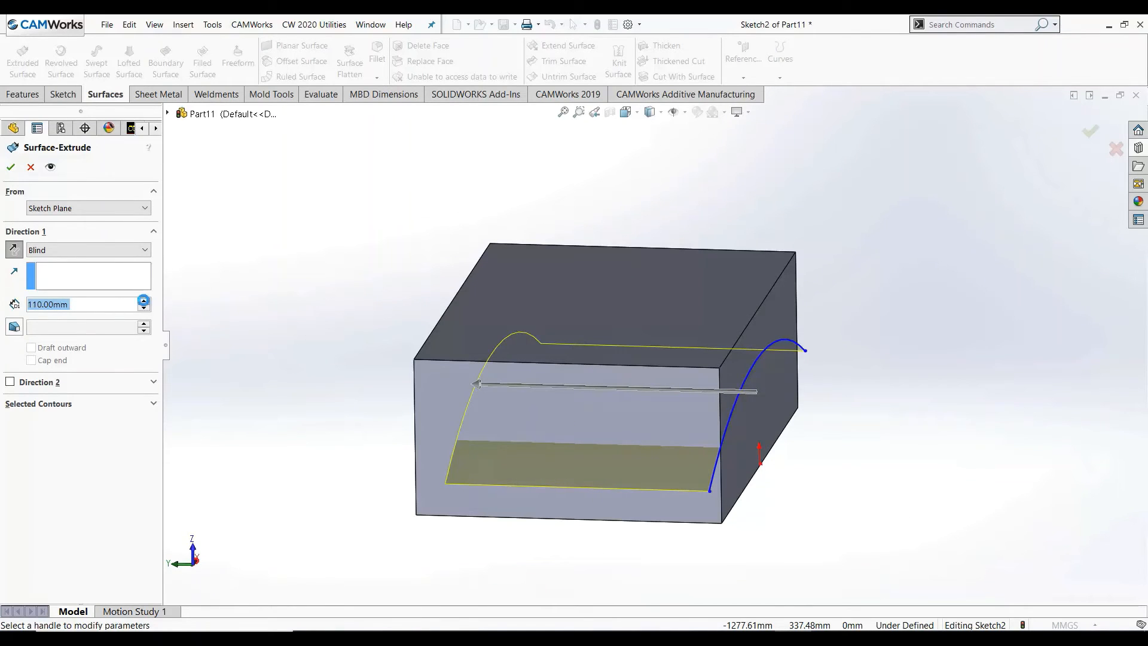
pyautogui.click(144, 300)
pyautogui.click(143, 300)
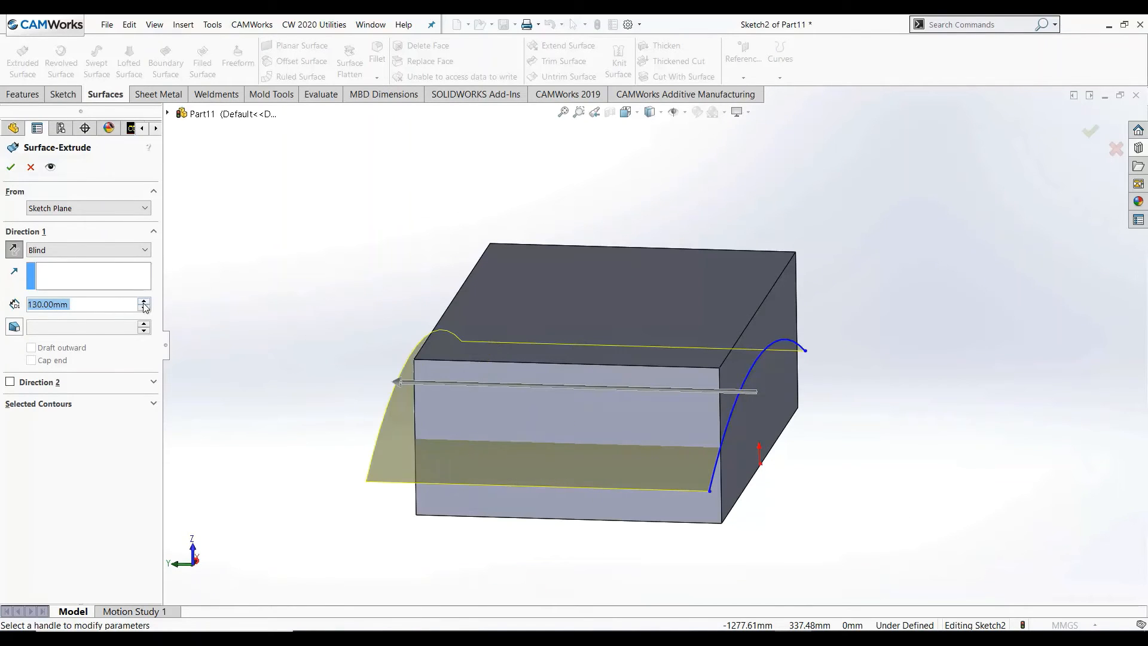
# Add a second direction with a blind depth of 10 mm to the surface extrusion and finish the feature.
pyautogui.click(11, 382)
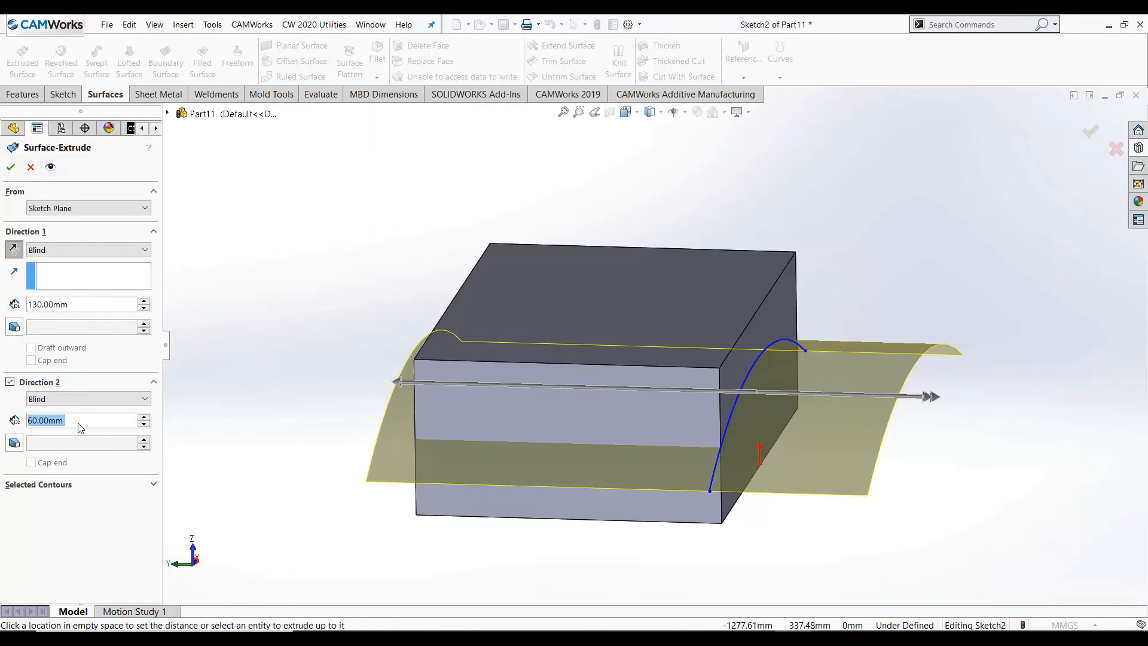
pyautogui.write('10')
pyautogui.press('Return')
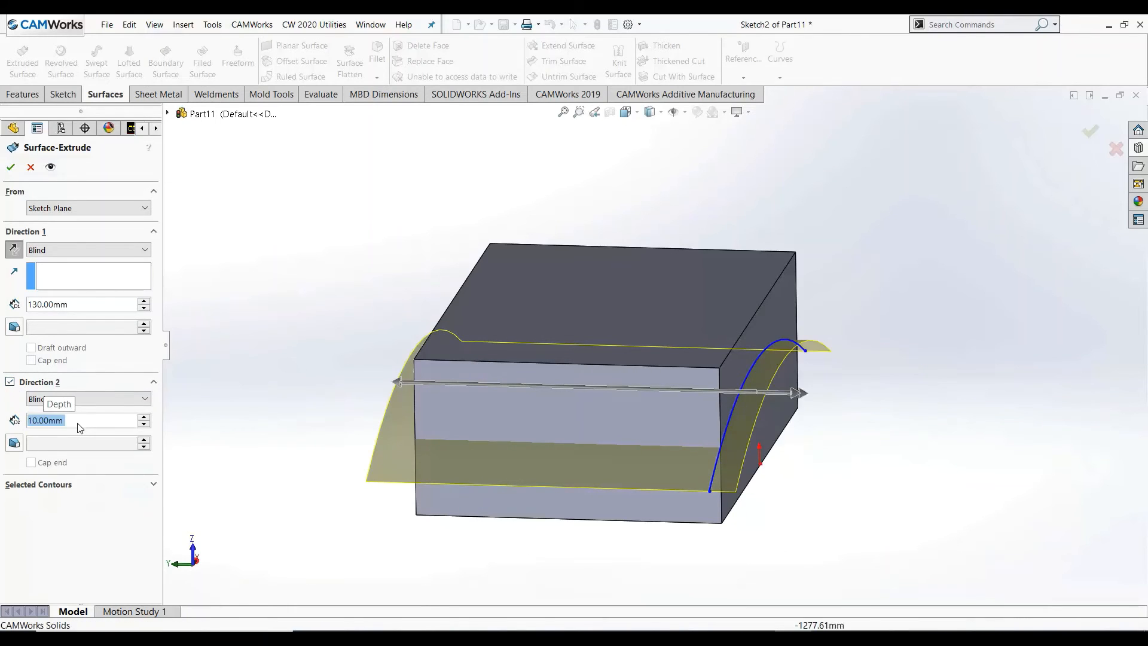
pyautogui.moveTo(597, 388); pyautogui.dragTo(454, 359, button='middle')
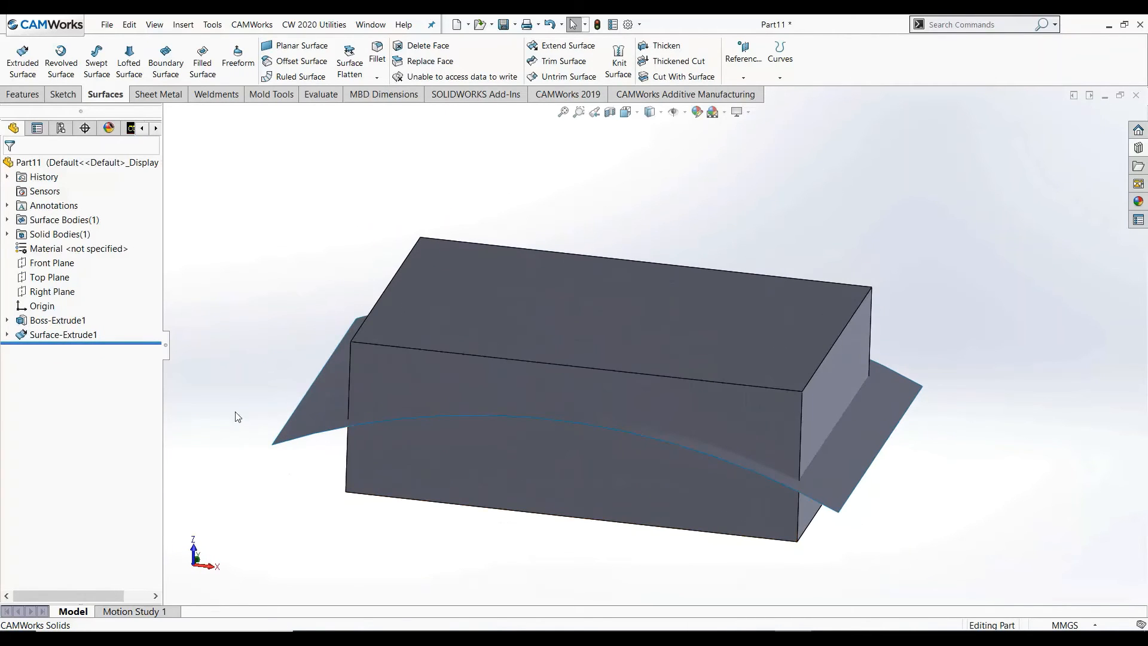
# Cut the solid box with the arched extruded surface, removing the material below the surface.
pyautogui.click(74, 237)
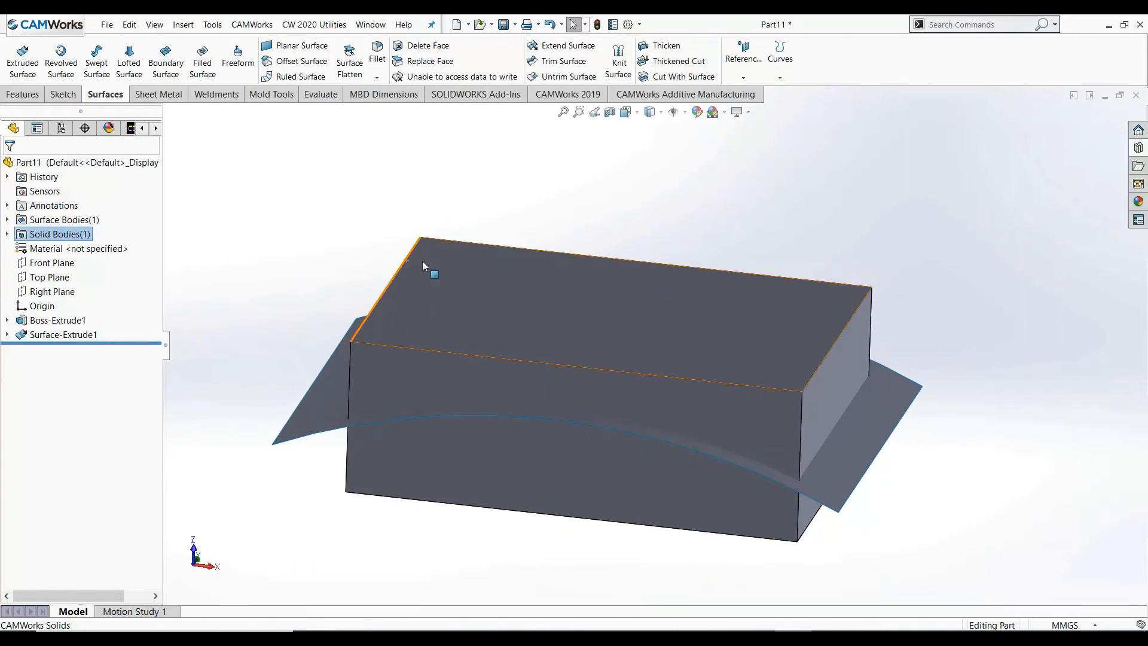
pyautogui.click(754, 215)
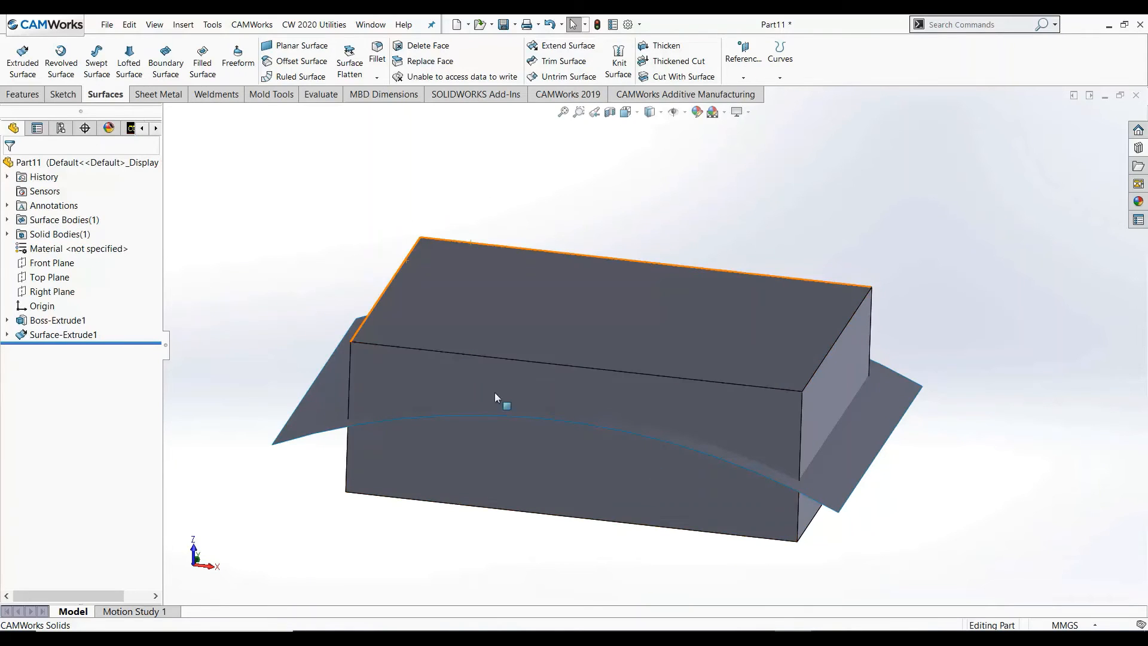
pyautogui.click(684, 79)
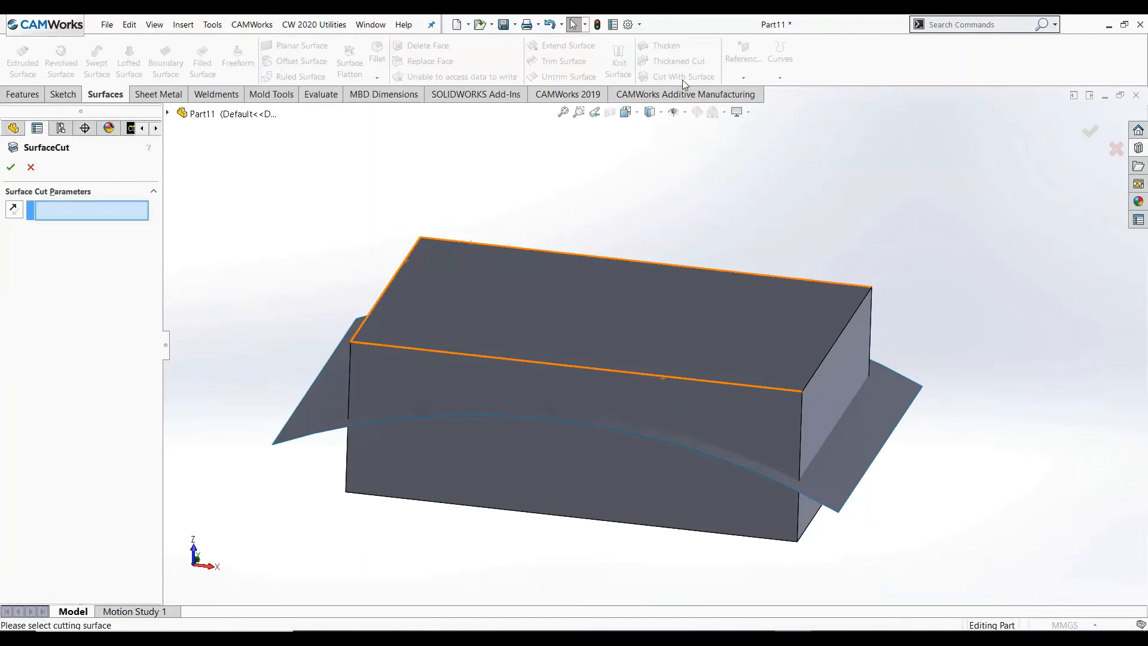
pyautogui.click(327, 408)
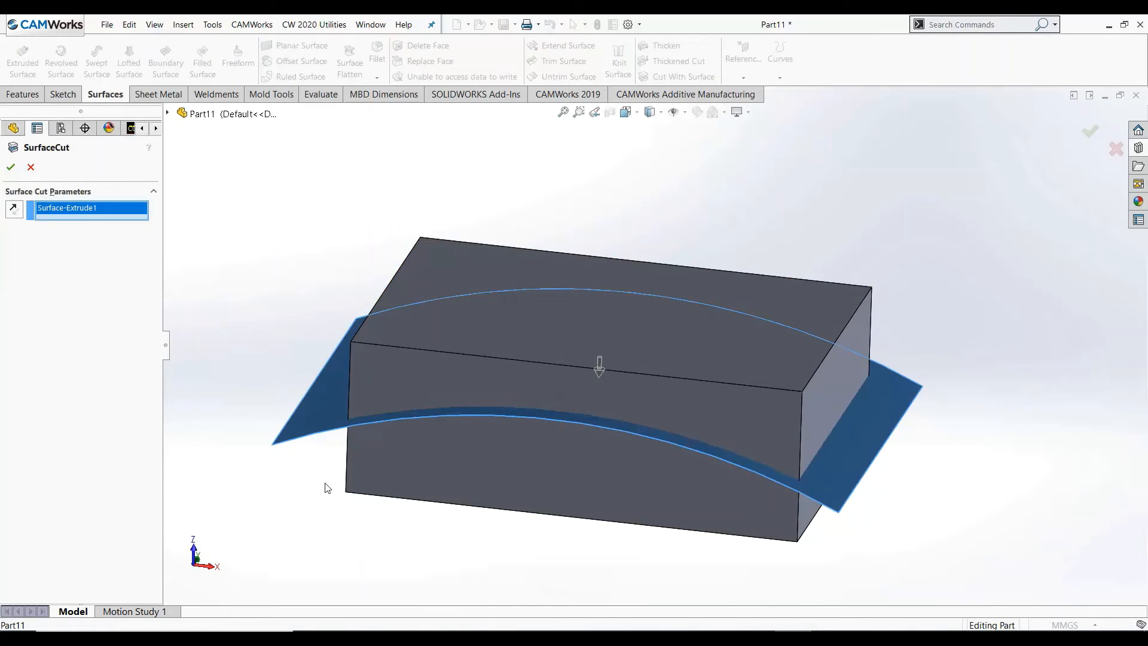
pyautogui.moveTo(325, 486); pyautogui.dragTo(309, 459, button='middle')
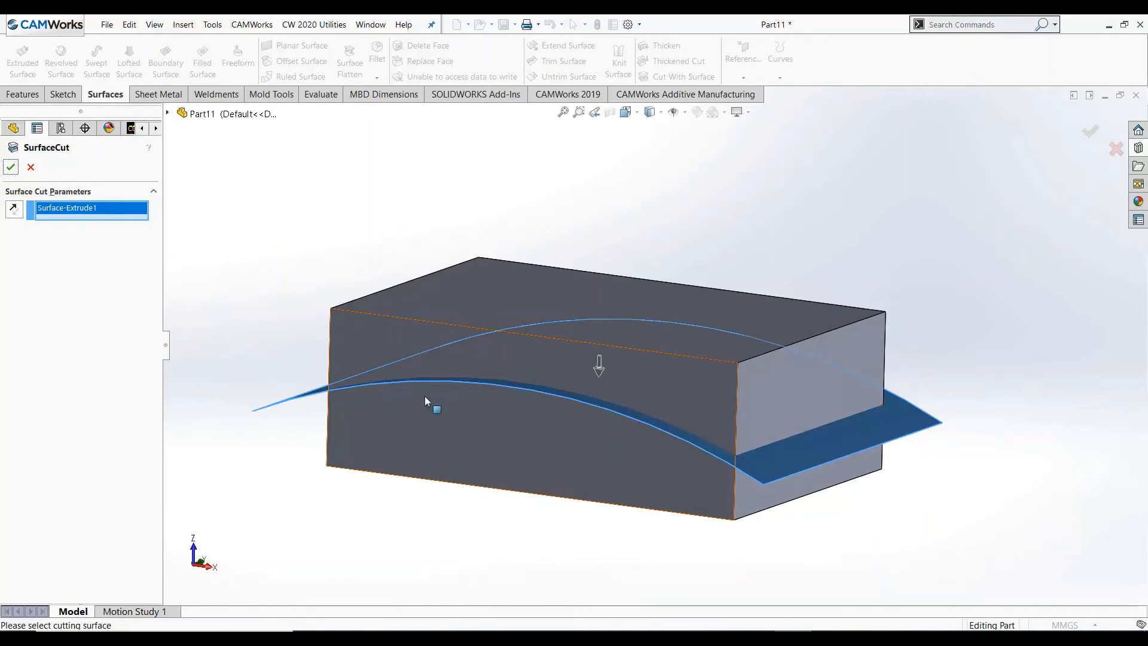
pyautogui.click(11, 167)
pyautogui.moveTo(524, 496)
pyautogui.mouseDown(button='middle')
pyautogui.moveTo(551, 379)
pyautogui.moveTo(559, 428)
pyautogui.moveTo(535, 504)
pyautogui.mouseUp(button='middle')
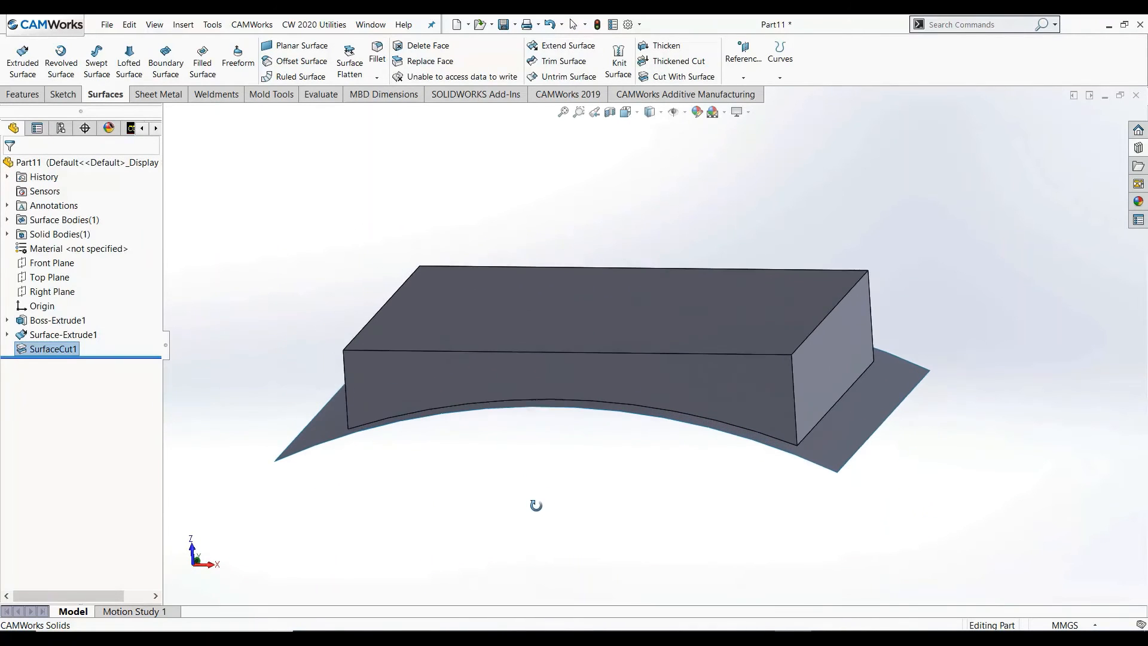
# Edit the surface cut and flip its direction to remove the material above the arched surface.
pyautogui.rightClick(67, 358)
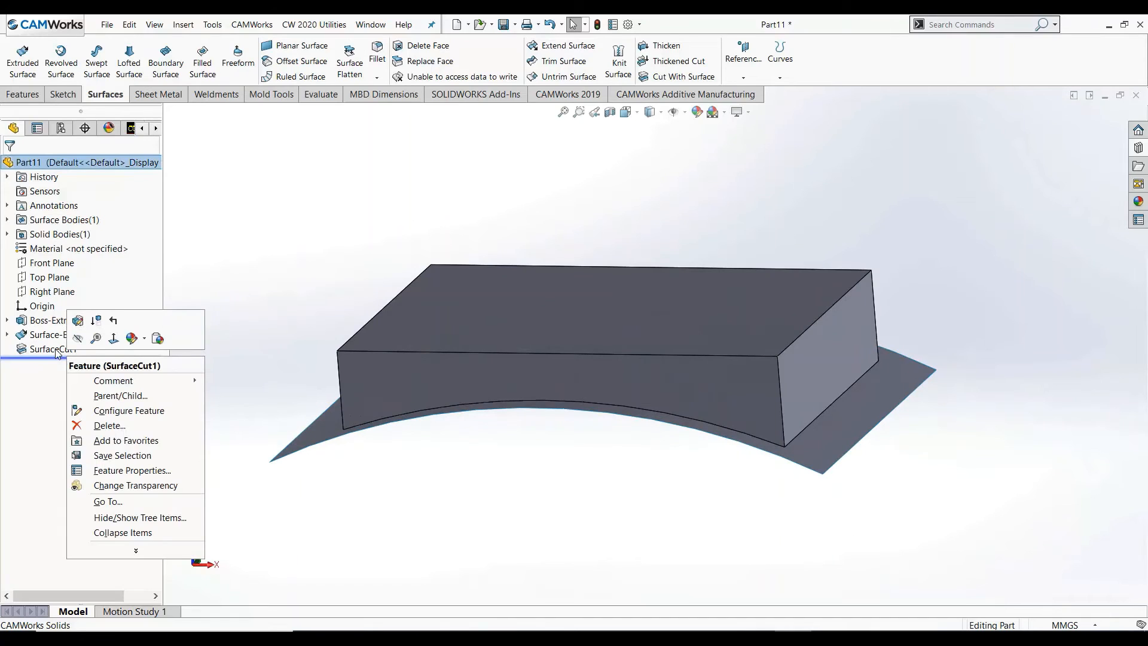
pyautogui.click(77, 320)
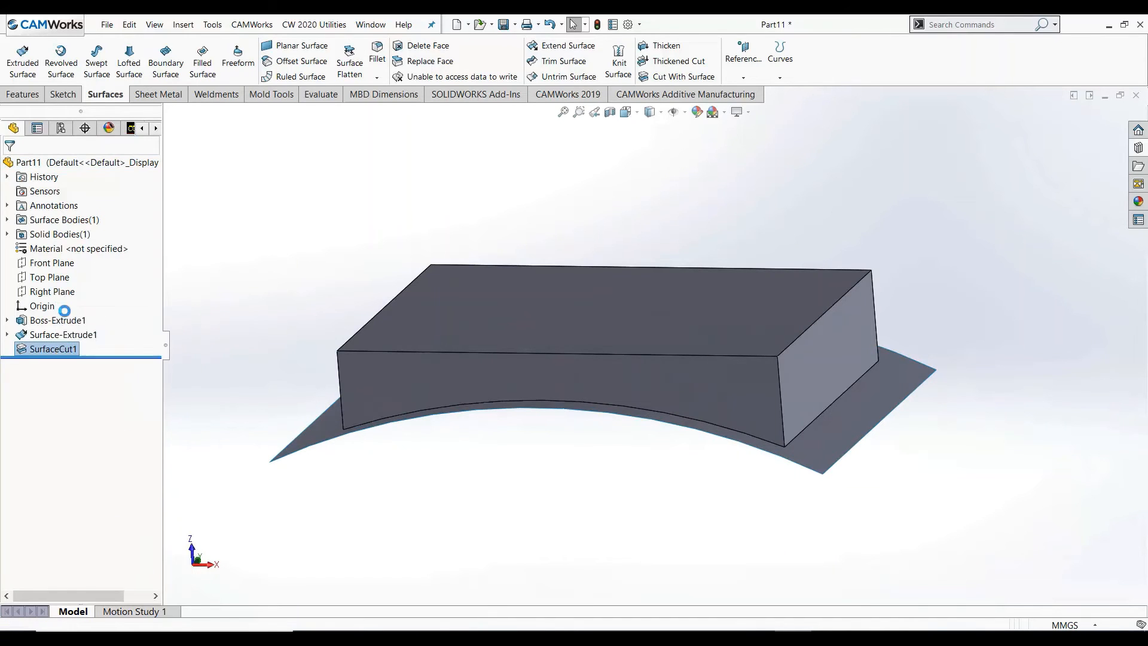
pyautogui.click(598, 376)
pyautogui.moveTo(546, 495); pyautogui.dragTo(460, 479, button='middle')
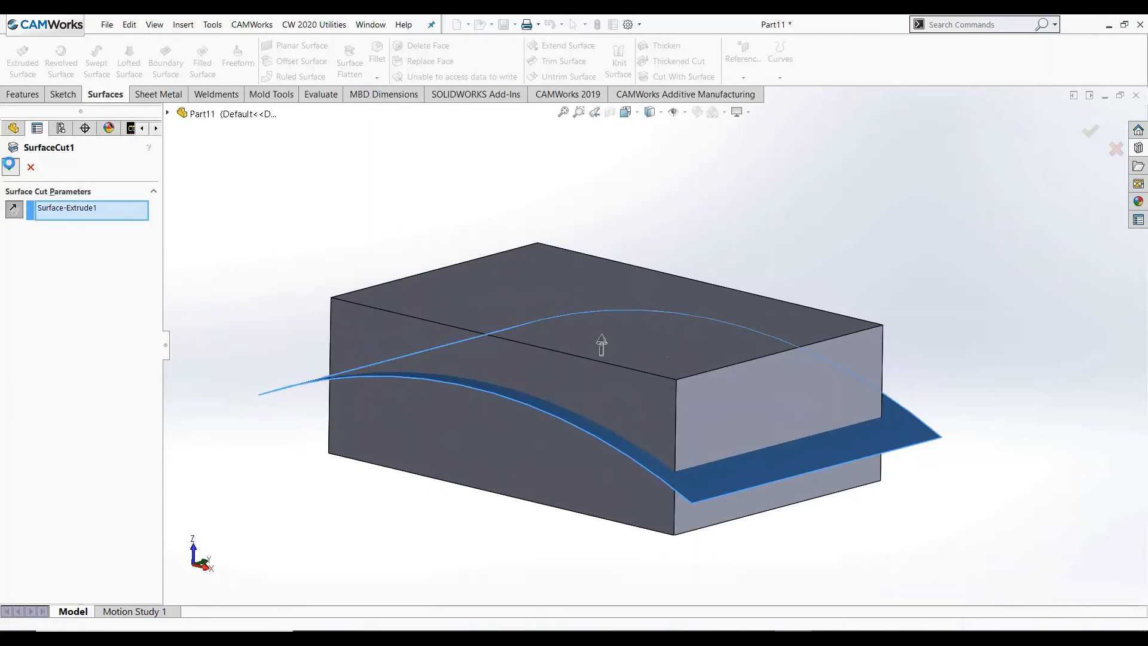
pyautogui.click(11, 167)
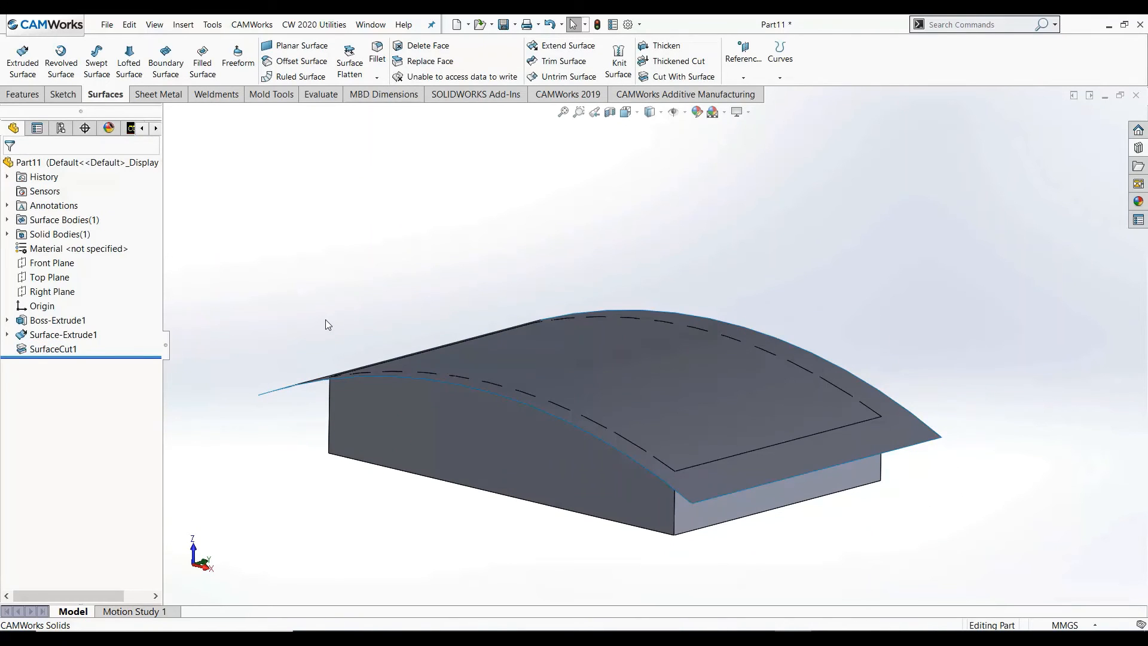
pyautogui.moveTo(354, 326); pyautogui.dragTo(386, 340, button='middle')
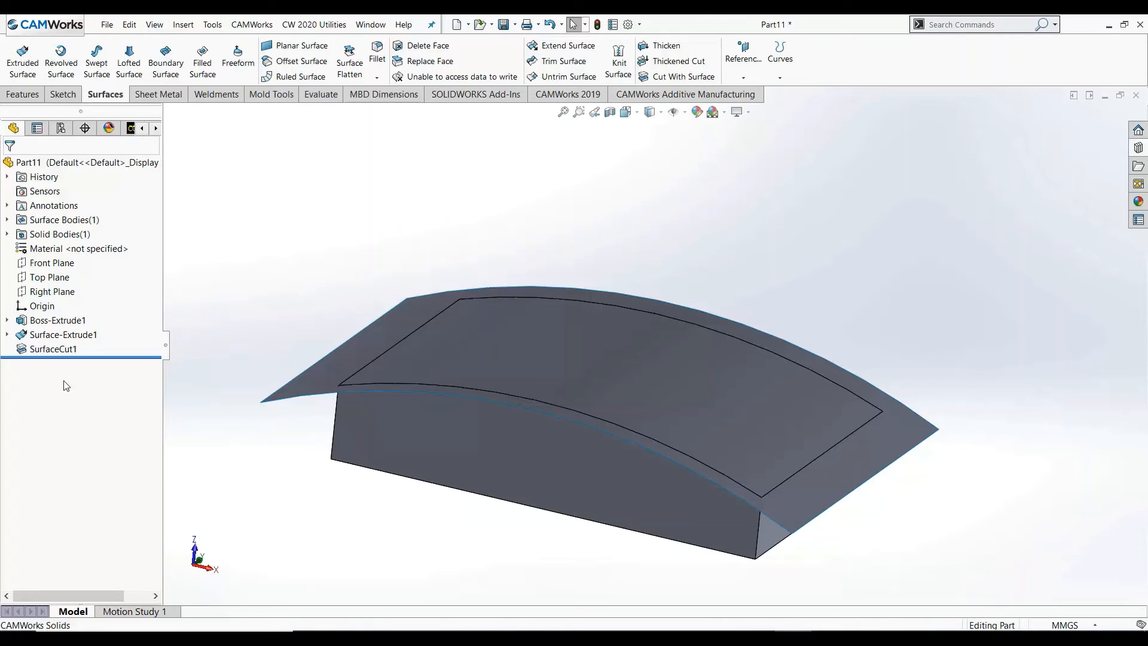
# Delete the surface cut feature from the part.
pyautogui.click(52, 349)
pyautogui.press('Delete')
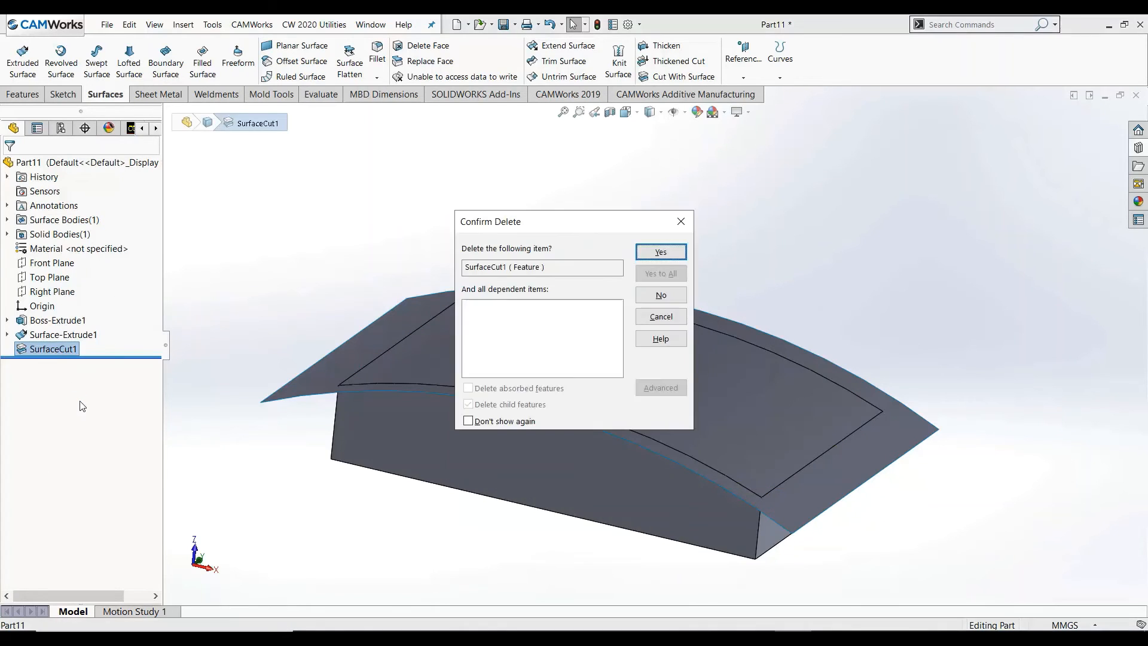
pyautogui.press('Return')
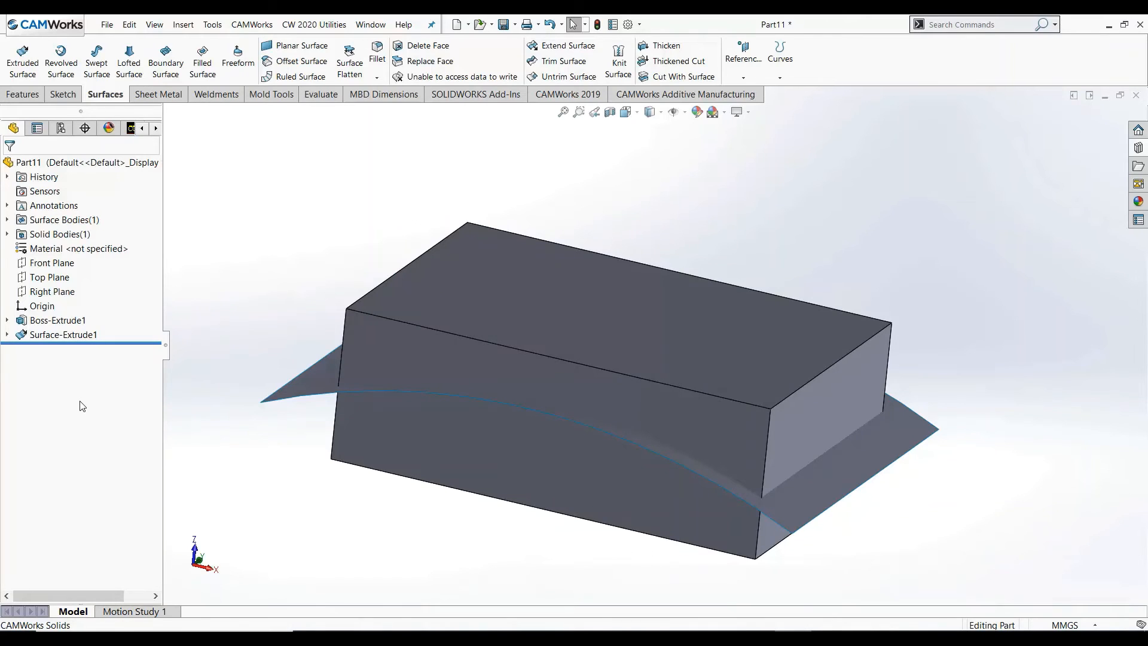
# Make a thickened cut through the box with the arched surface, 3 mm to both sides, keeping all resulting bodies.
pyautogui.click(678, 61)
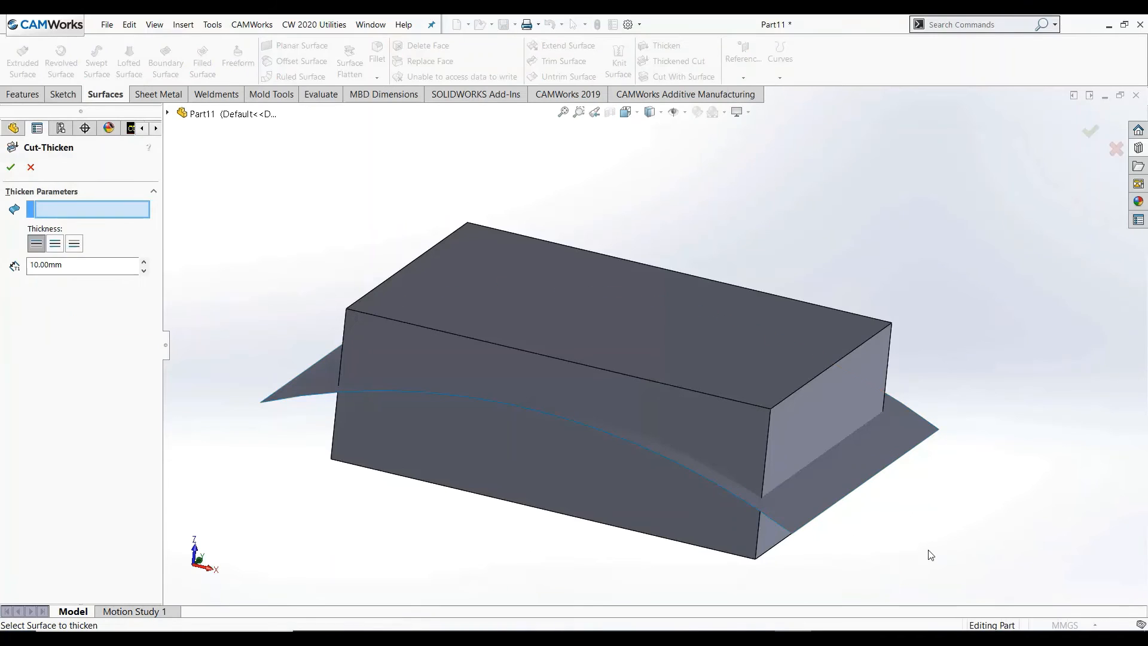
pyautogui.click(870, 485)
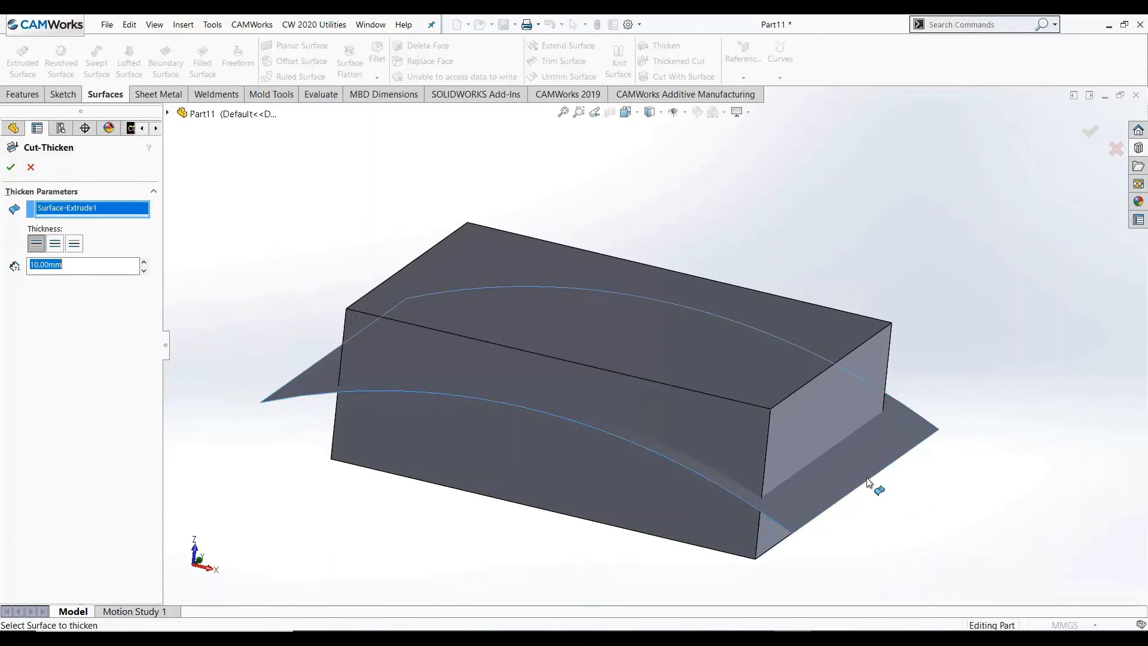
pyautogui.click(56, 245)
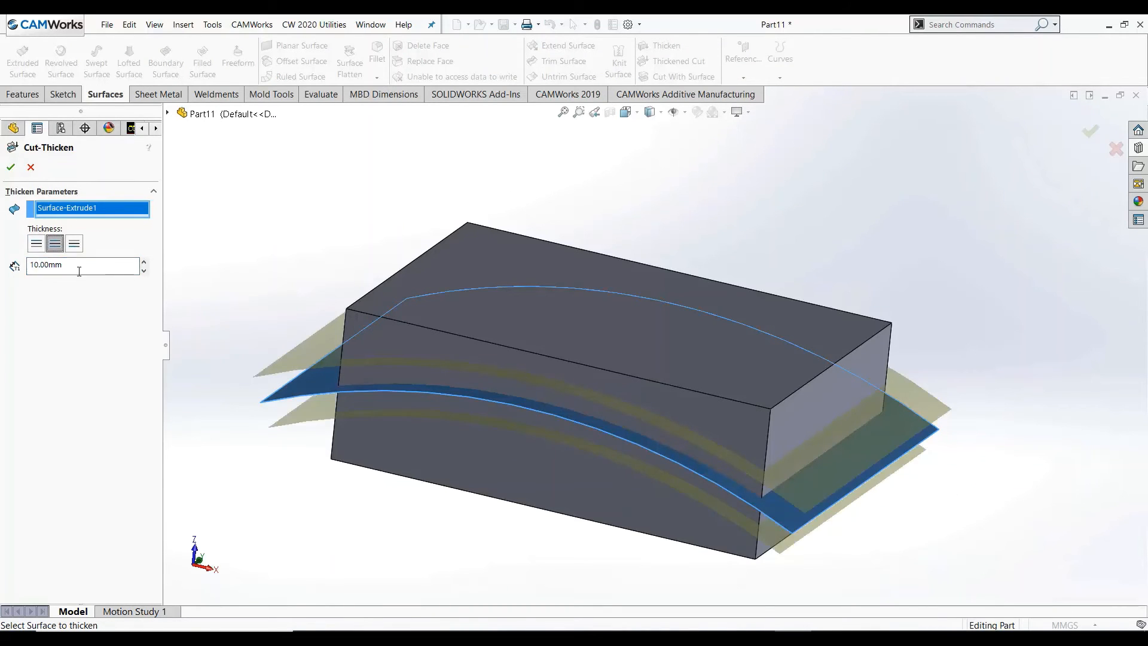
pyautogui.write('3')
pyautogui.press('Return')
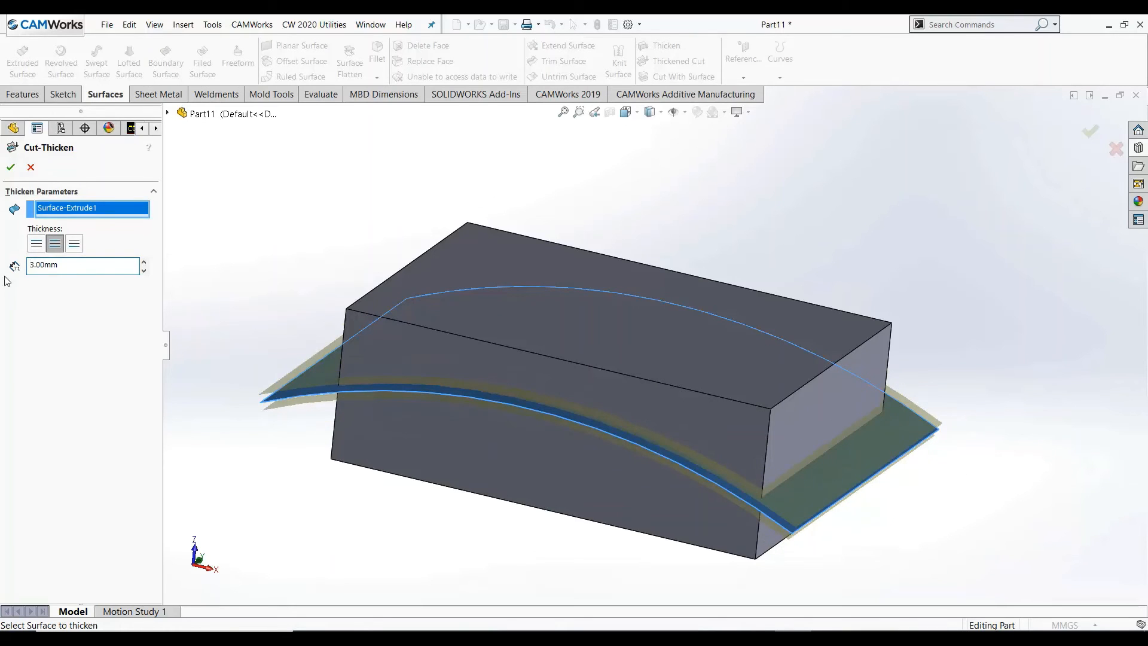
pyautogui.moveTo(508, 445); pyautogui.dragTo(518, 414, button='middle')
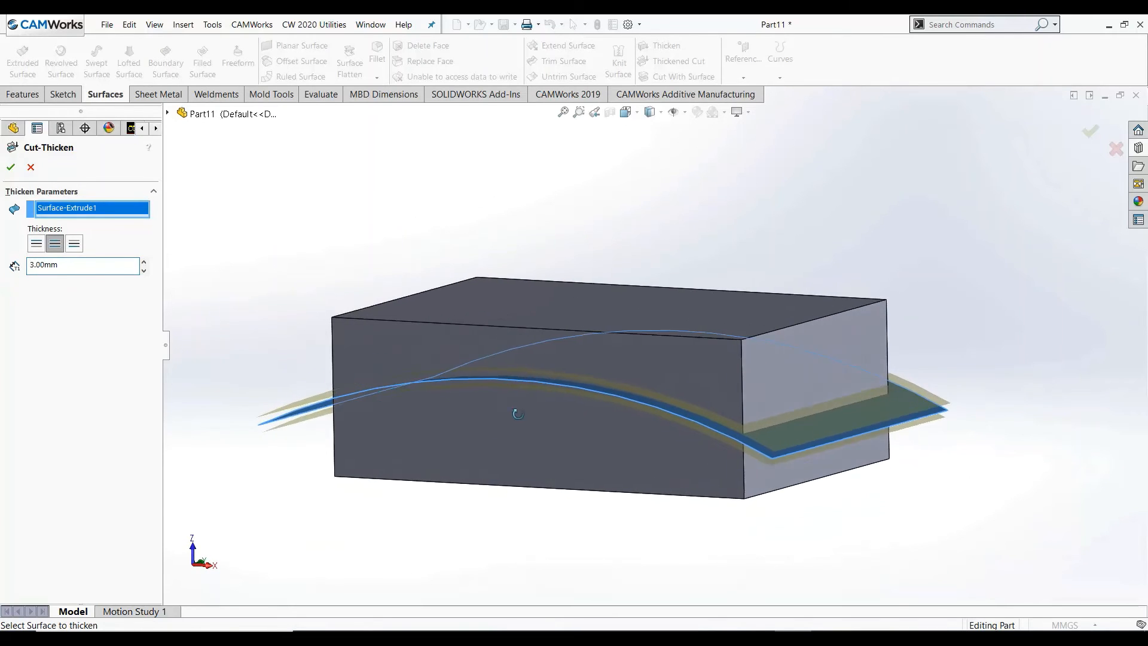
pyautogui.scroll(-3, 417, 398)
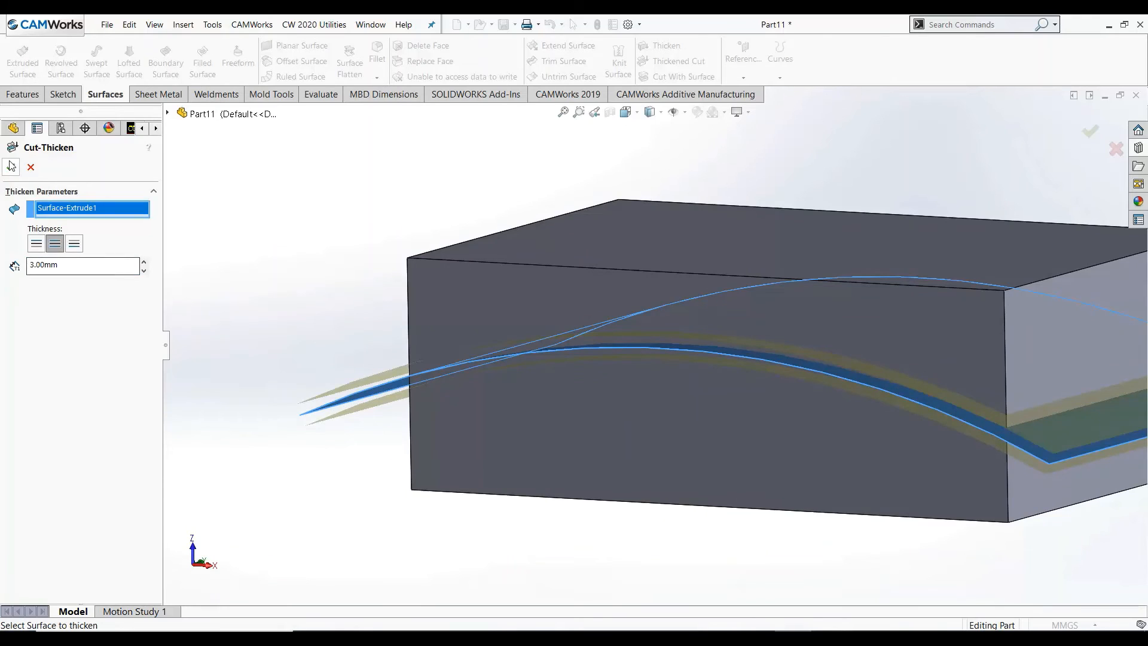
pyautogui.click(11, 166)
pyautogui.click(21, 53)
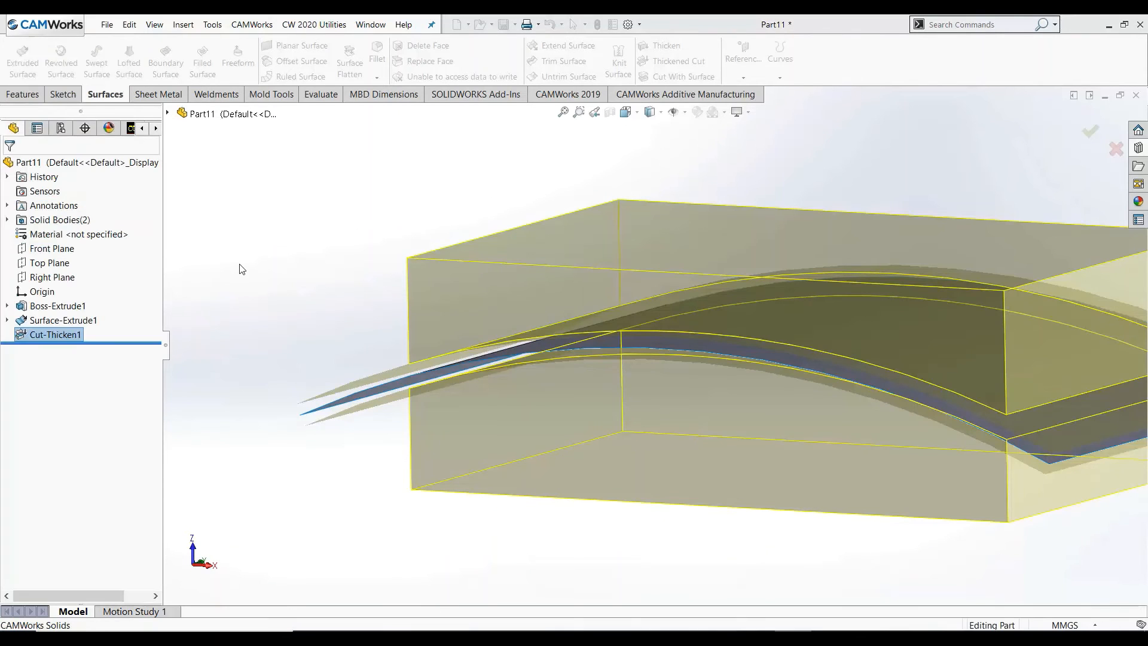
pyautogui.hotkey('ctrl', '1')
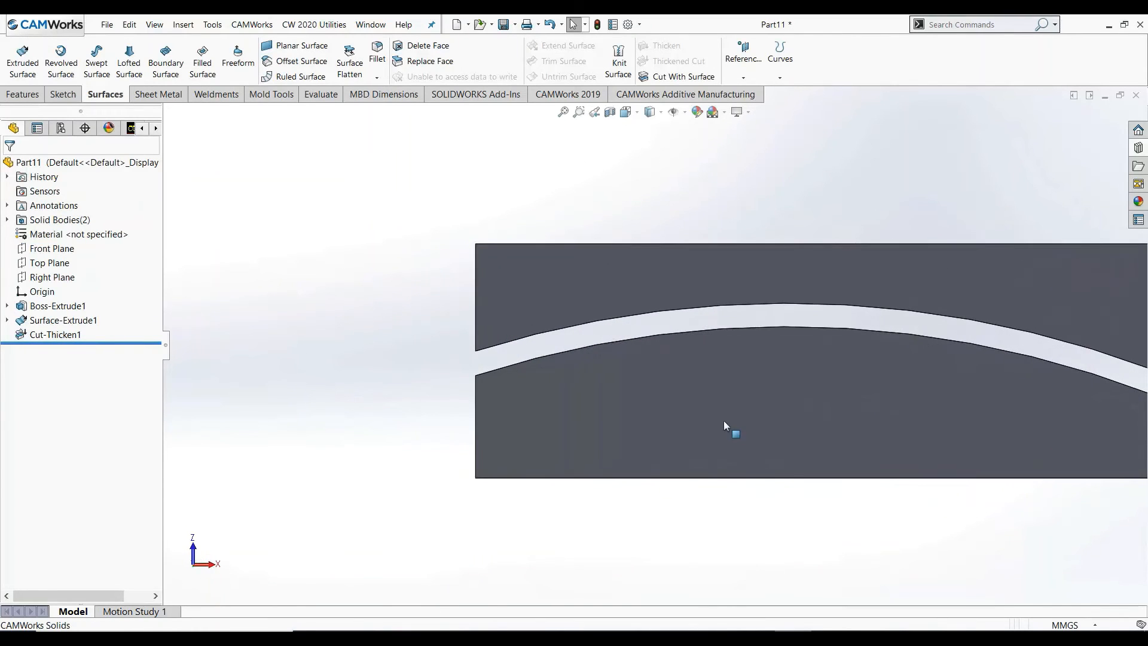
pyautogui.scroll(4, 739, 393)
pyautogui.scroll(-2, 865, 372)
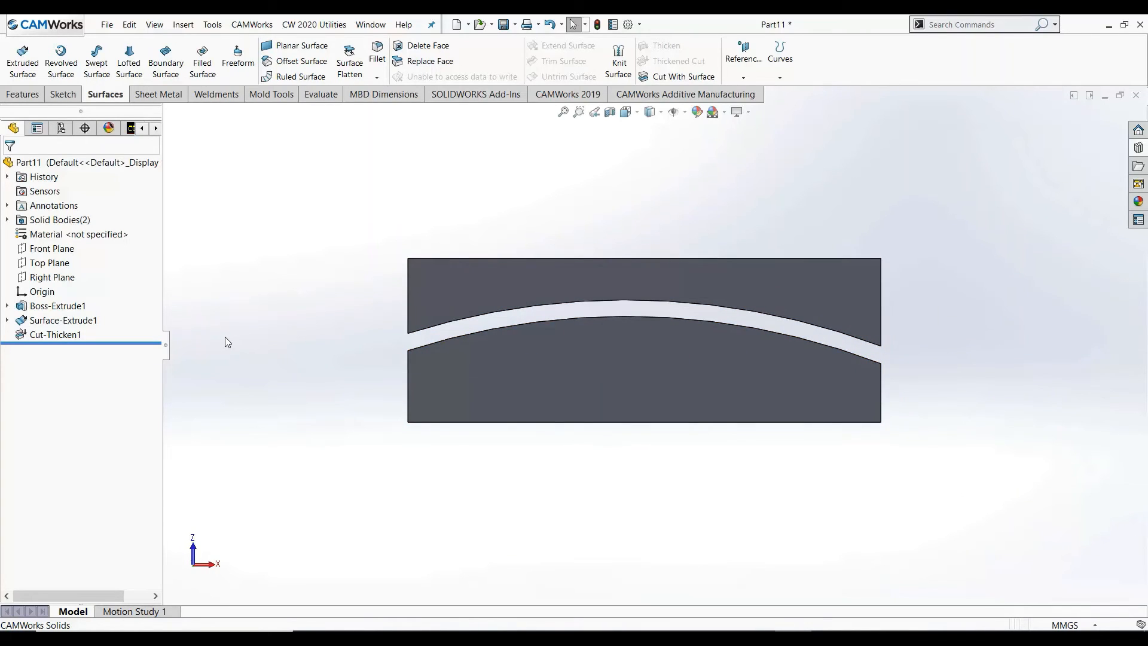
# Edit the thickened cut, try thickening to one side, restore the both-sides option and keep all resulting bodies.
pyautogui.click(75, 335)
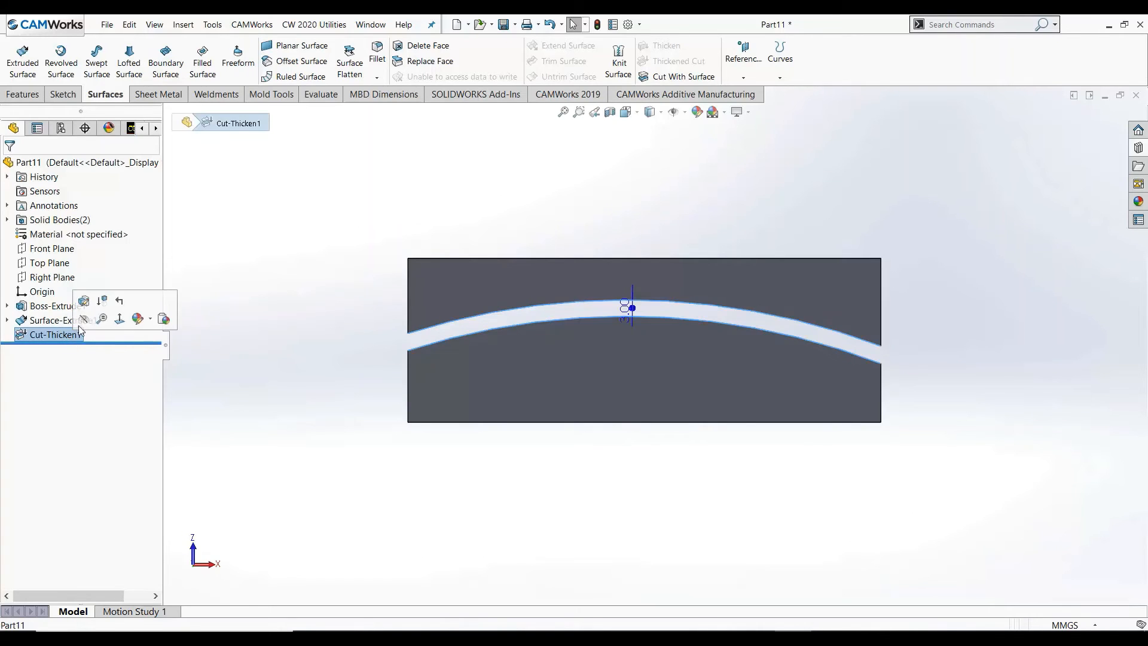
pyautogui.click(84, 301)
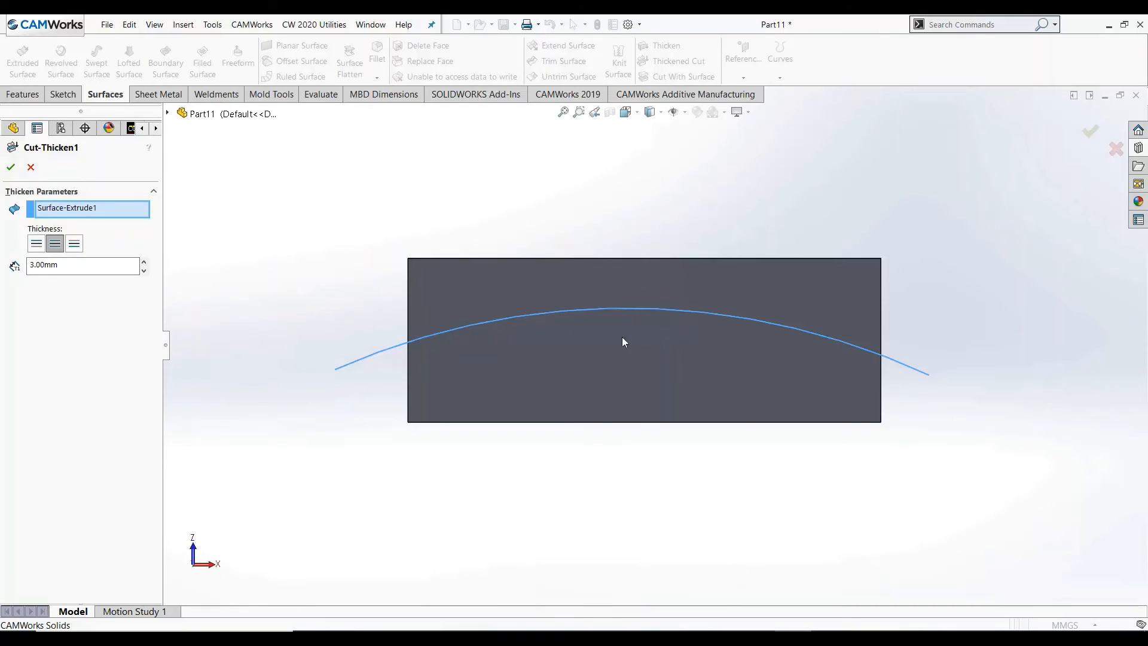
pyautogui.click(36, 244)
pyautogui.moveTo(484, 341); pyautogui.dragTo(455, 357, button='middle')
pyautogui.scroll(-1, 454, 358)
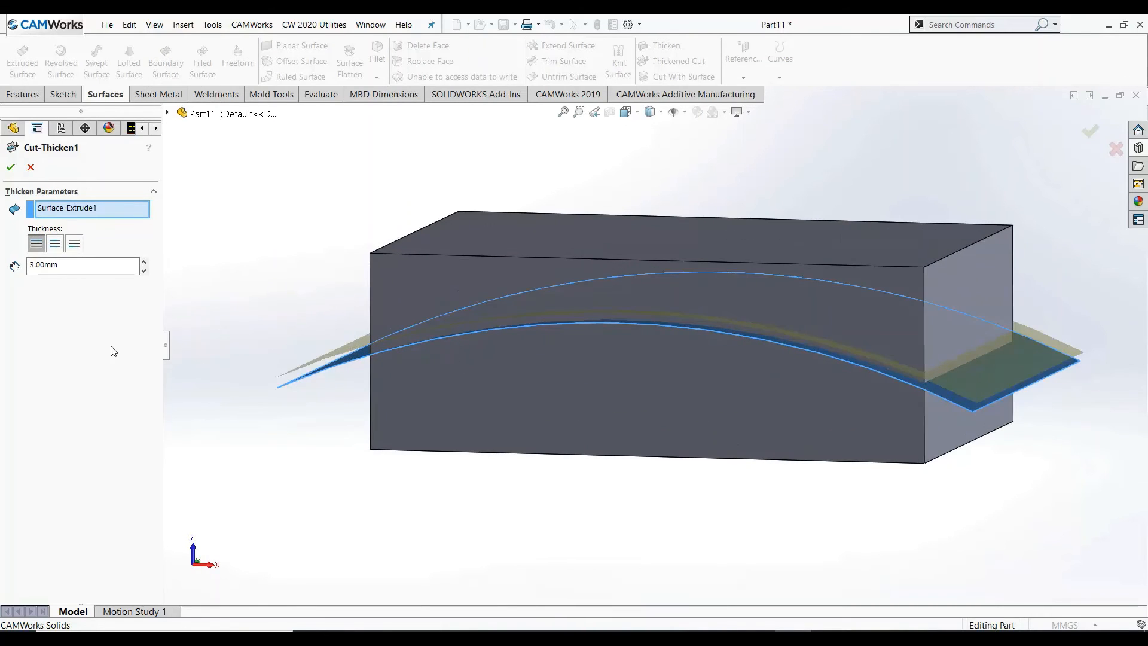
pyautogui.click(55, 245)
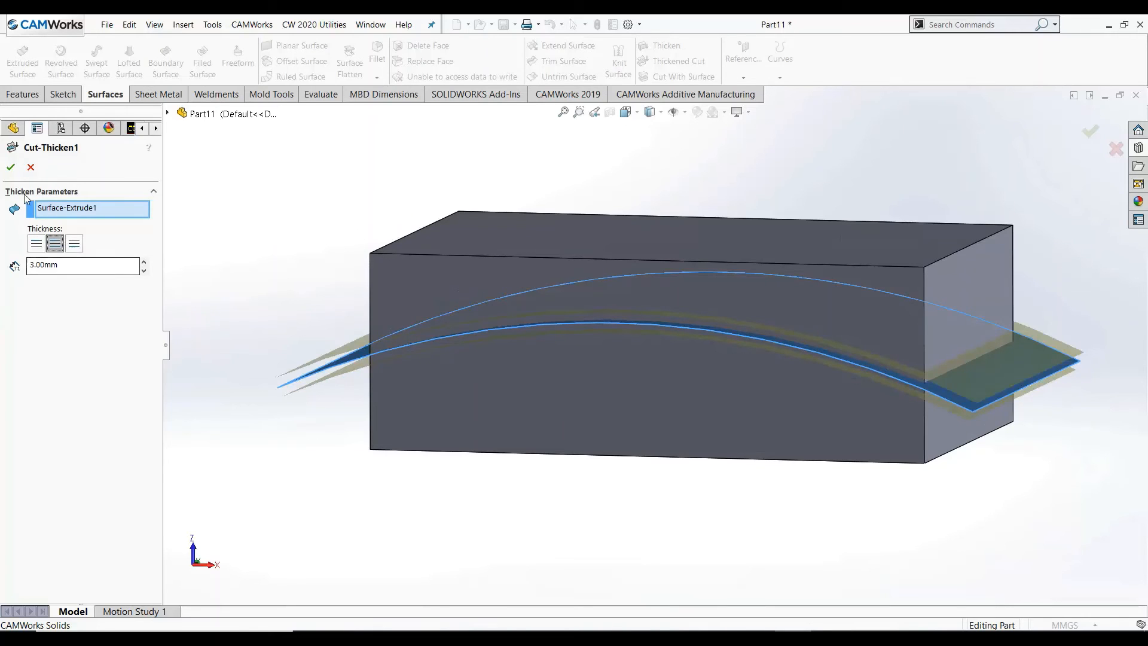
pyautogui.click(11, 168)
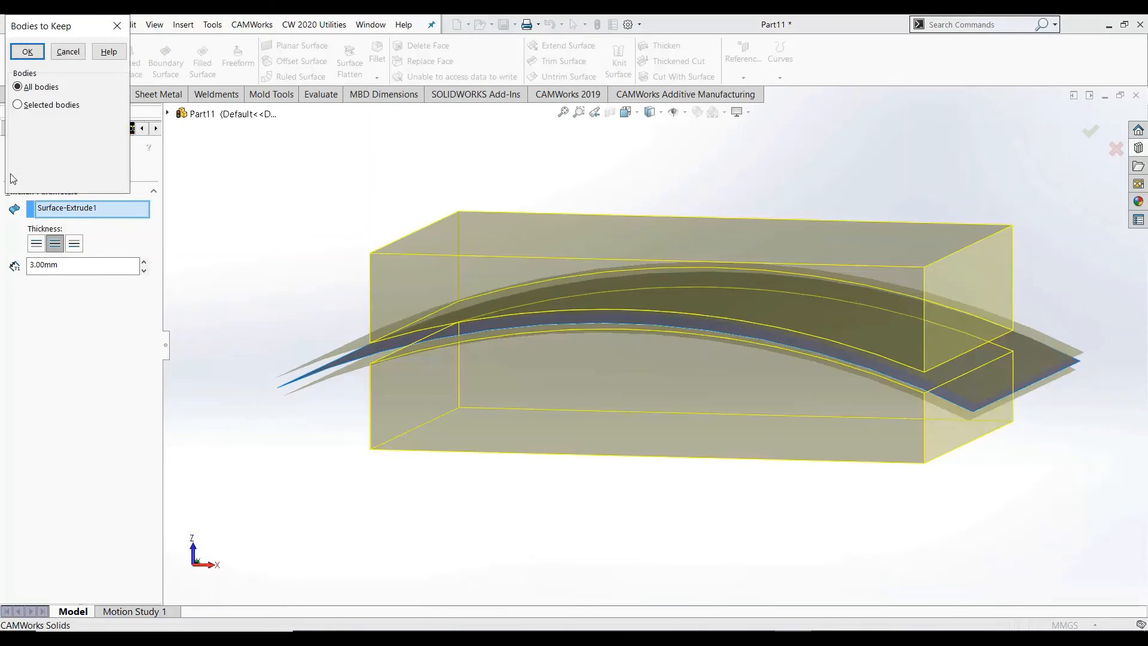
pyautogui.click(28, 52)
pyautogui.click(300, 328)
pyautogui.moveTo(769, 461); pyautogui.dragTo(819, 407, button='middle')
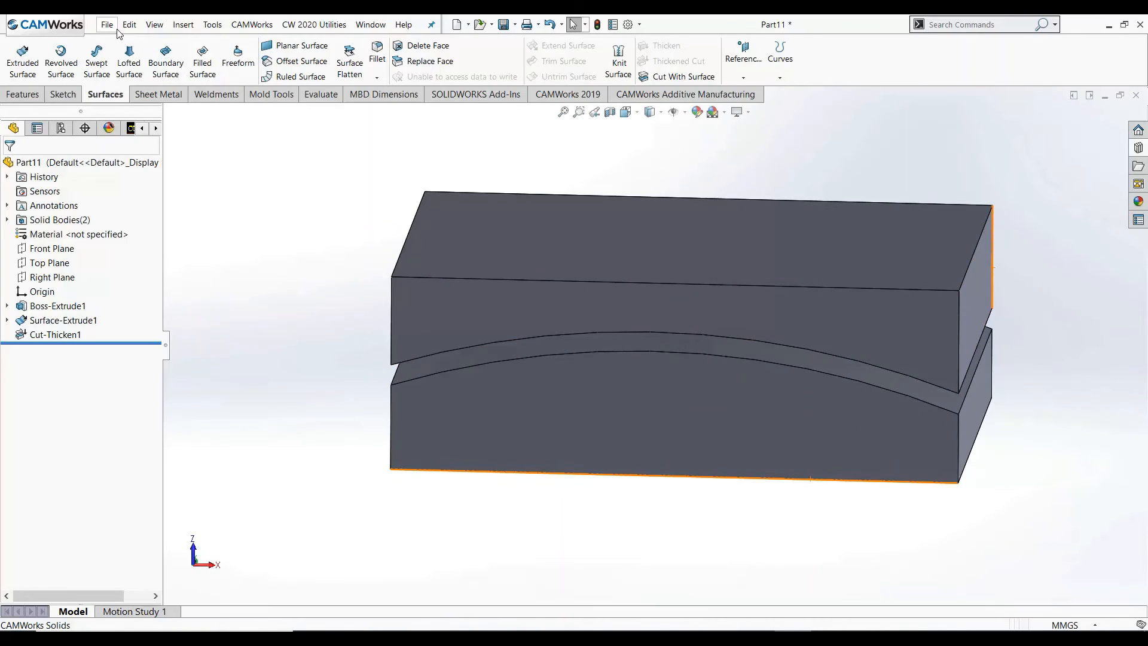
# Start a Freeform on the upper block's top face and add a series of control curves across its width.
pyautogui.click(238, 55)
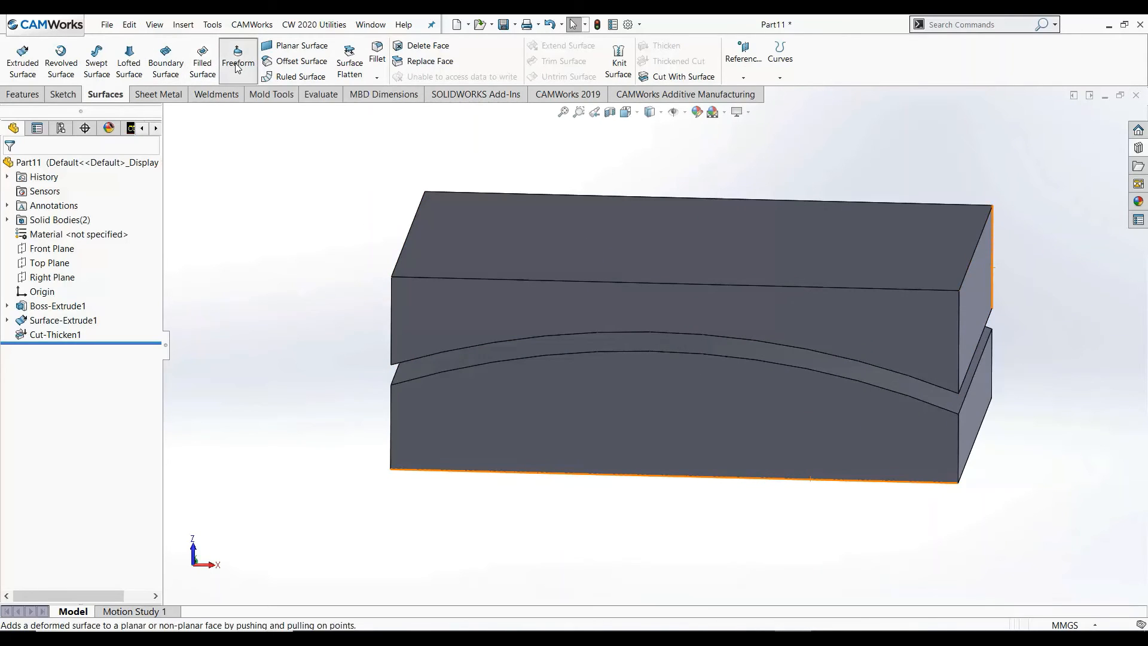
pyautogui.click(501, 238)
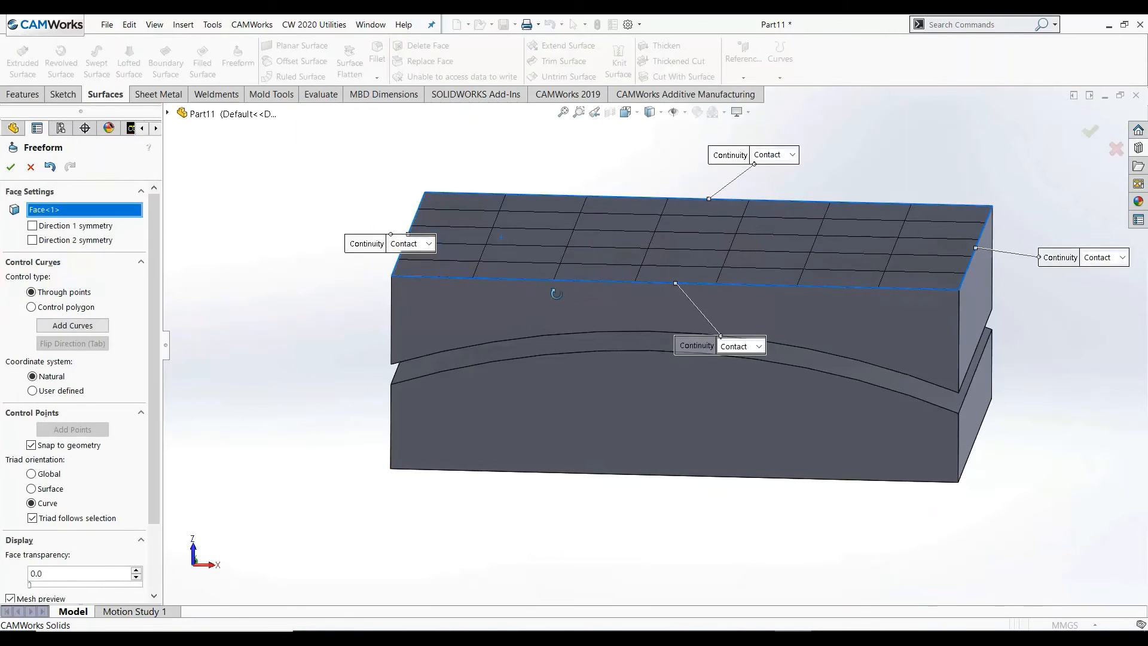
pyautogui.moveTo(525, 323); pyautogui.dragTo(562, 357, button='middle')
pyautogui.scroll(-2, 840, 178)
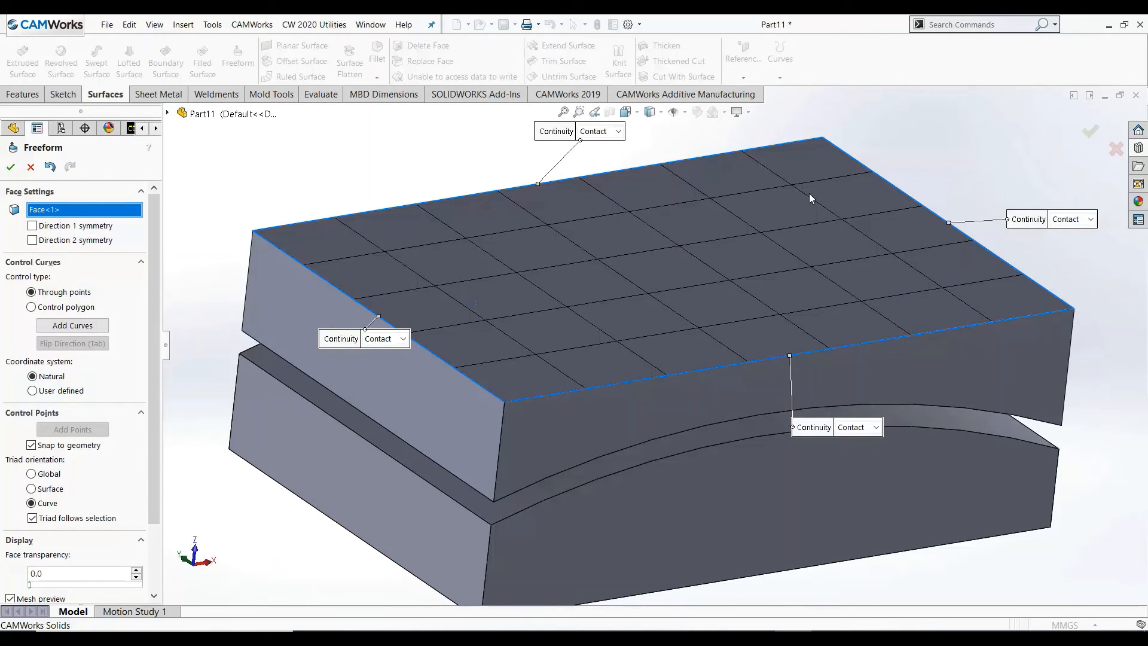
pyautogui.moveTo(547, 297); pyautogui.dragTo(457, 355, button='middle')
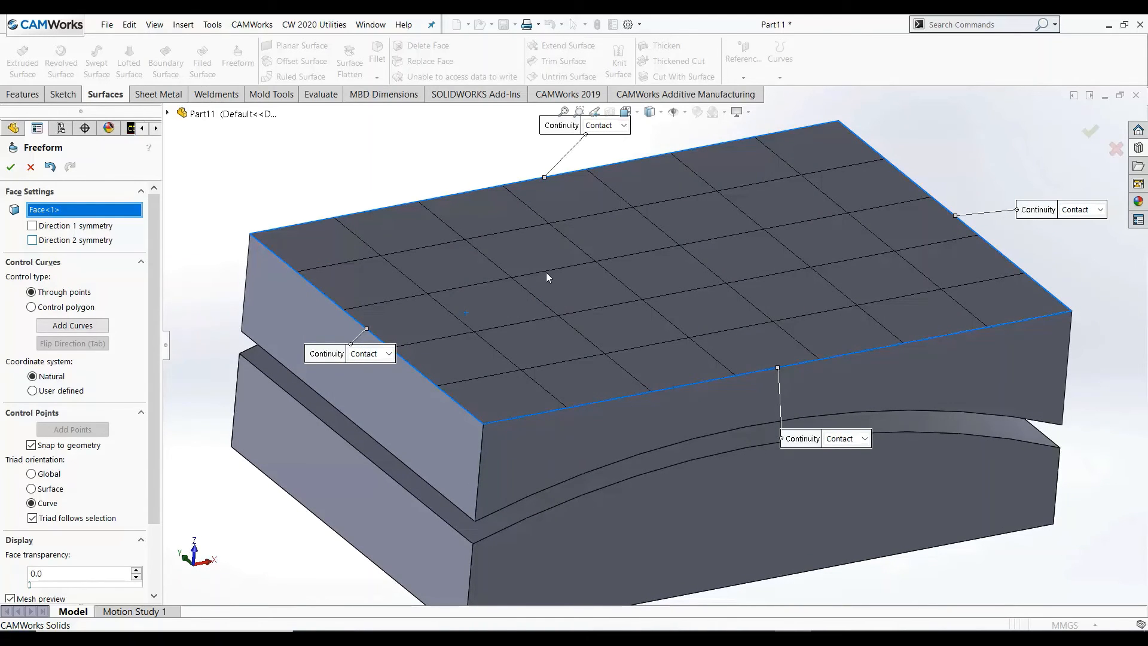
pyautogui.click(80, 328)
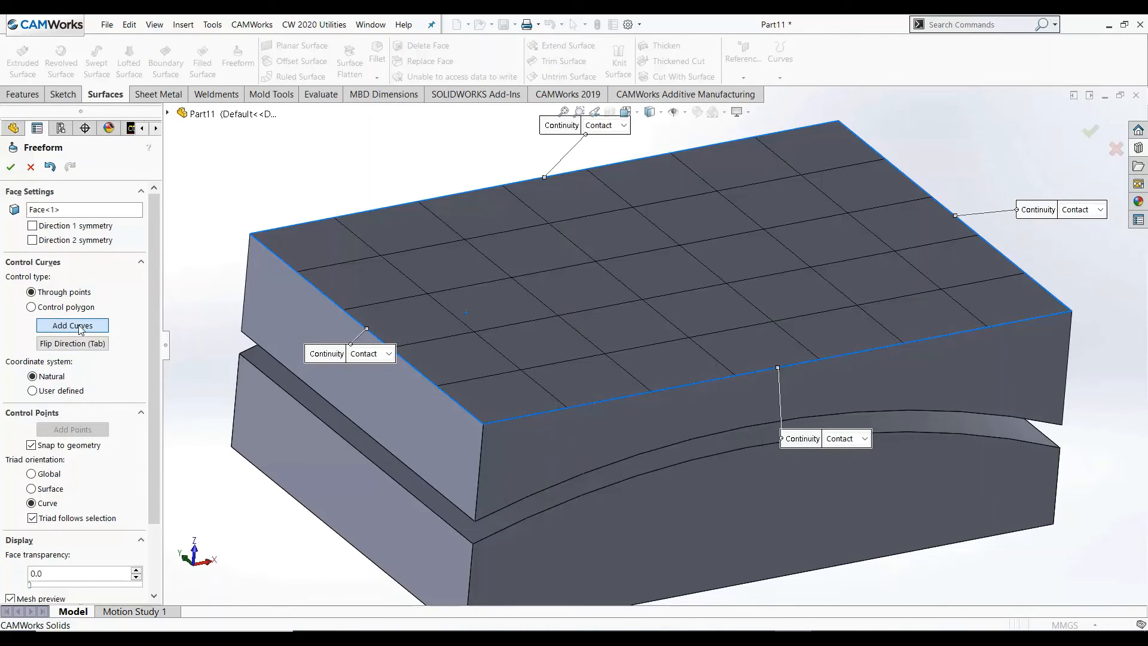
pyautogui.click(426, 289)
pyautogui.click(521, 303)
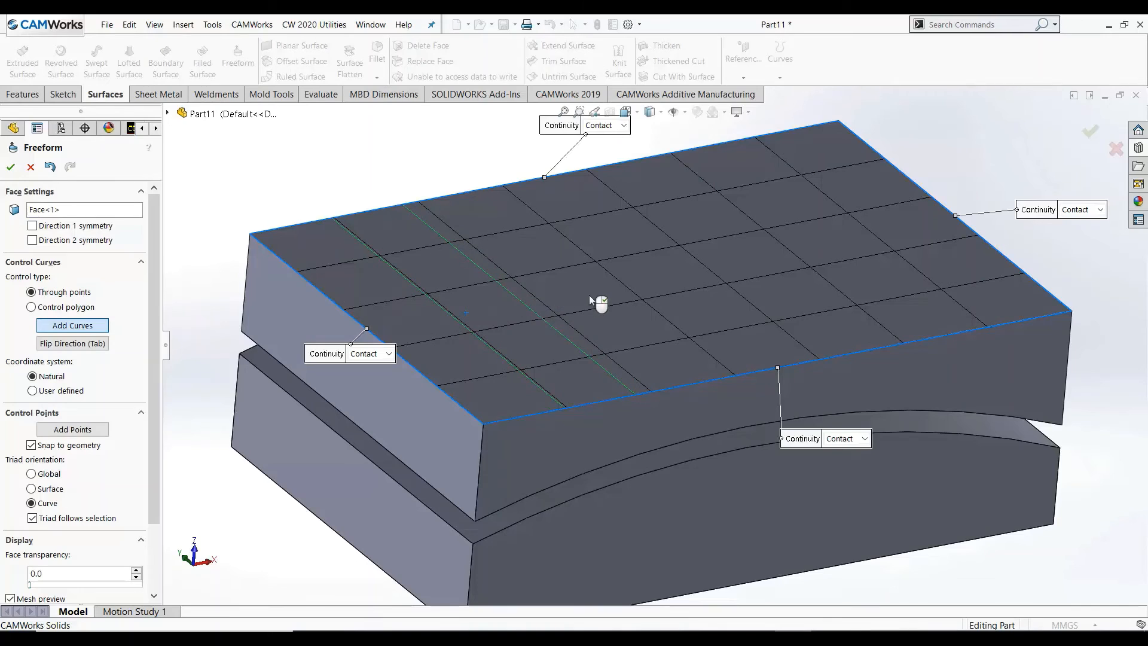
pyautogui.click(606, 292)
pyautogui.click(868, 277)
pyautogui.click(953, 264)
pyautogui.rightClick(256, 196)
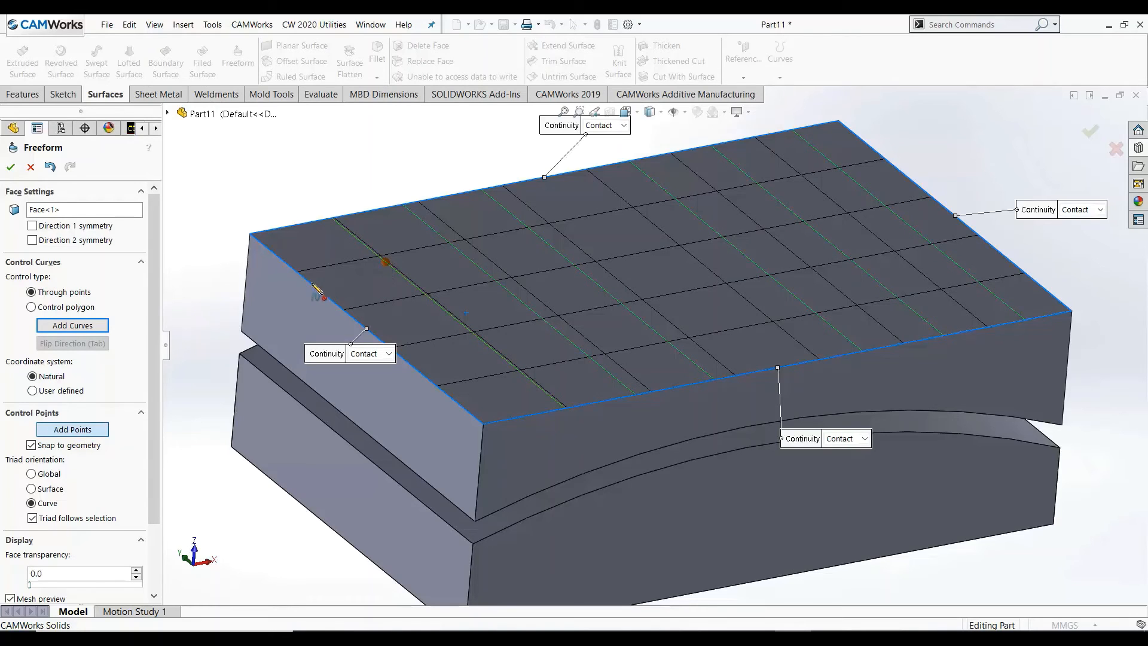
# Add control points along the first, third and fourth control curves of the Freeform face.
pyautogui.click(57, 432)
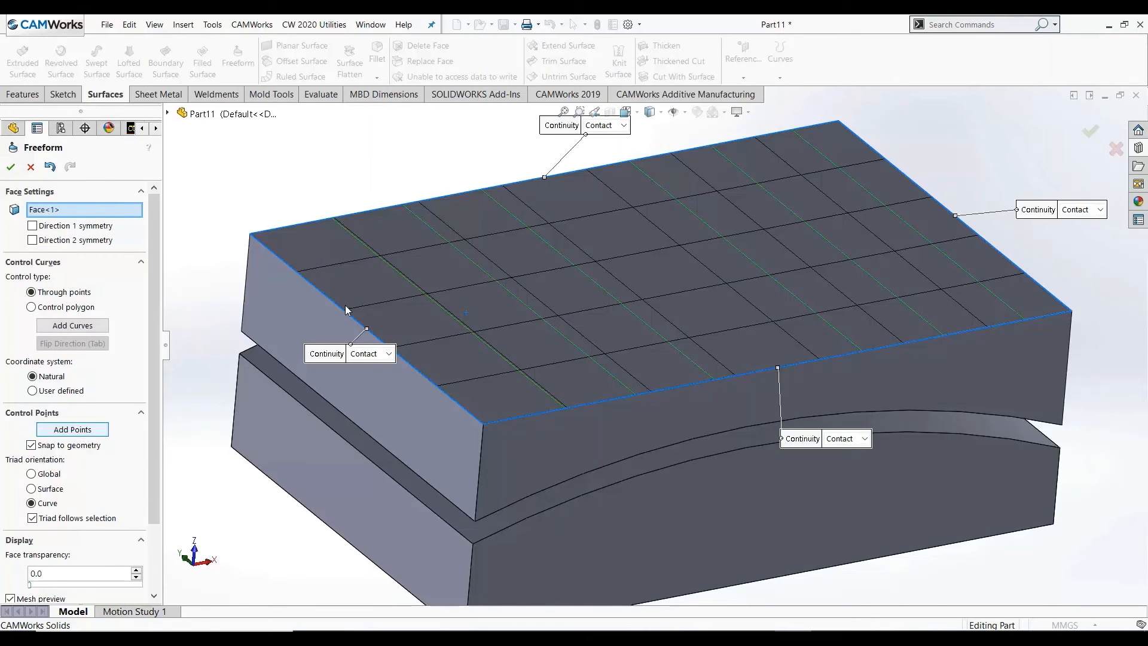
pyautogui.rightClick(296, 198)
pyautogui.click(239, 209)
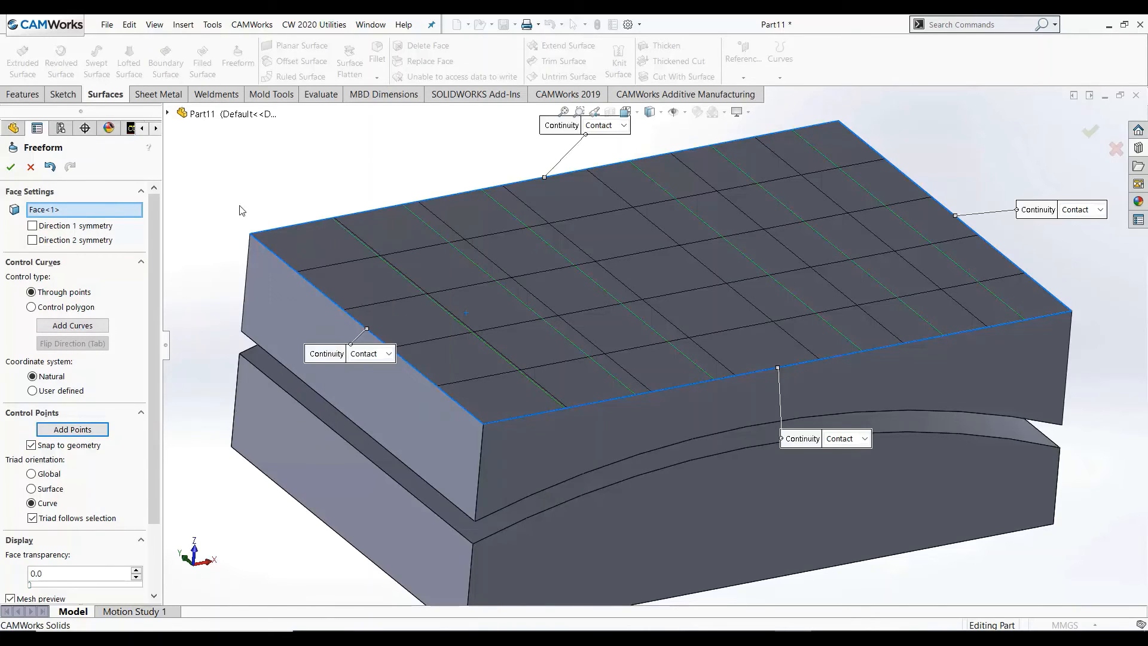
pyautogui.click(83, 430)
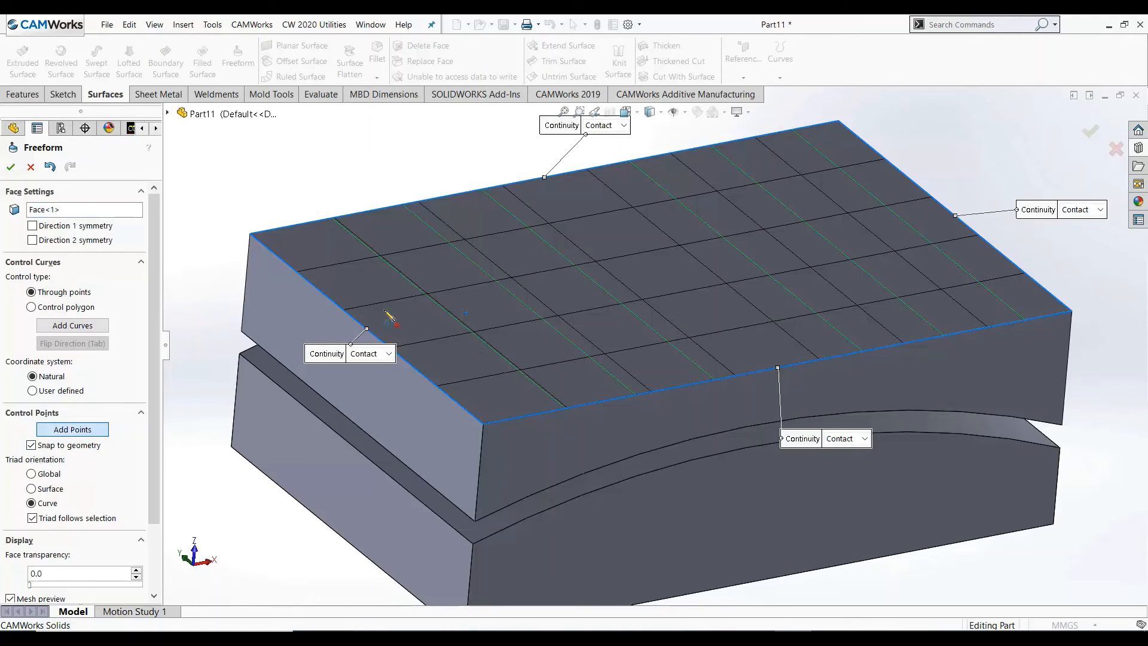
pyautogui.click(361, 242)
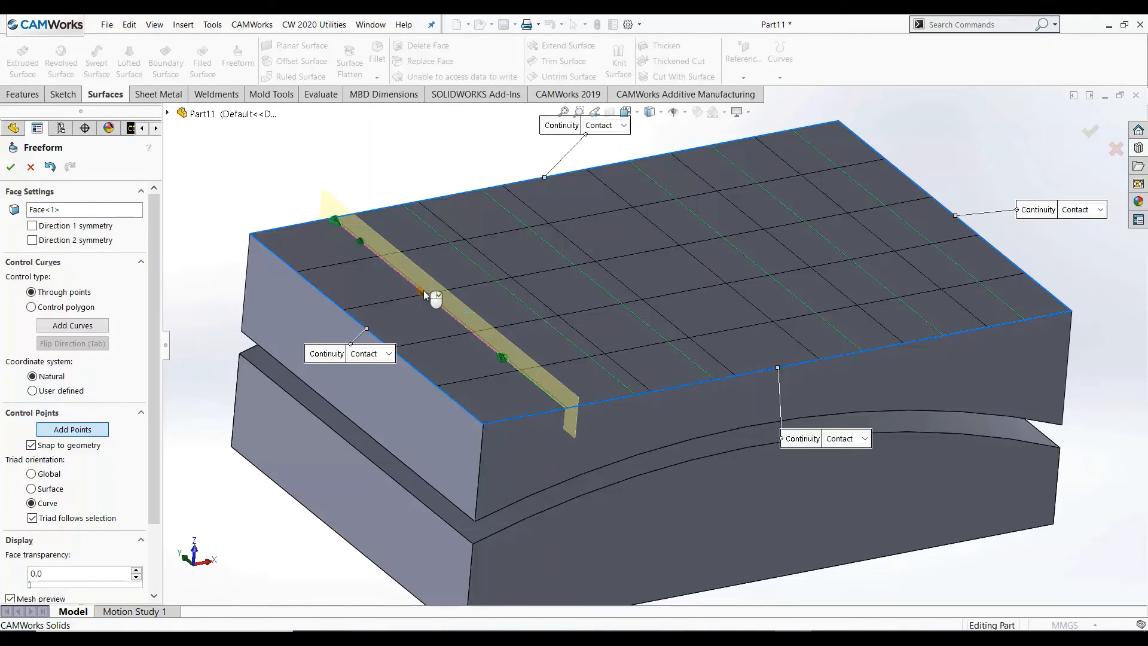
pyautogui.click(422, 292)
pyautogui.click(592, 283)
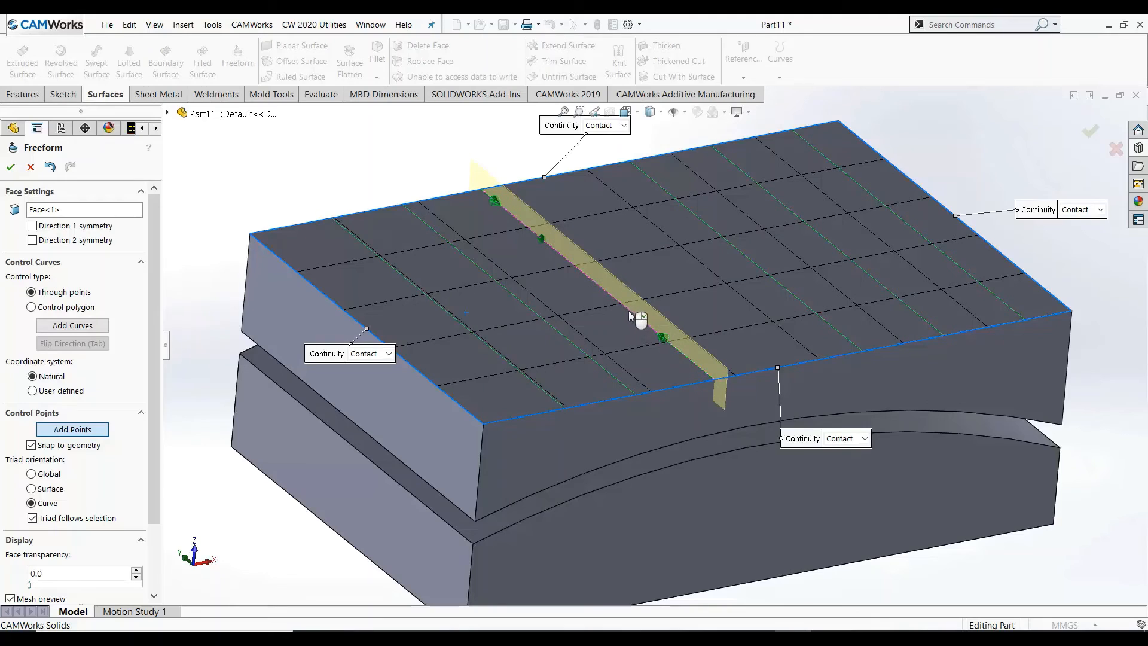
pyautogui.click(630, 312)
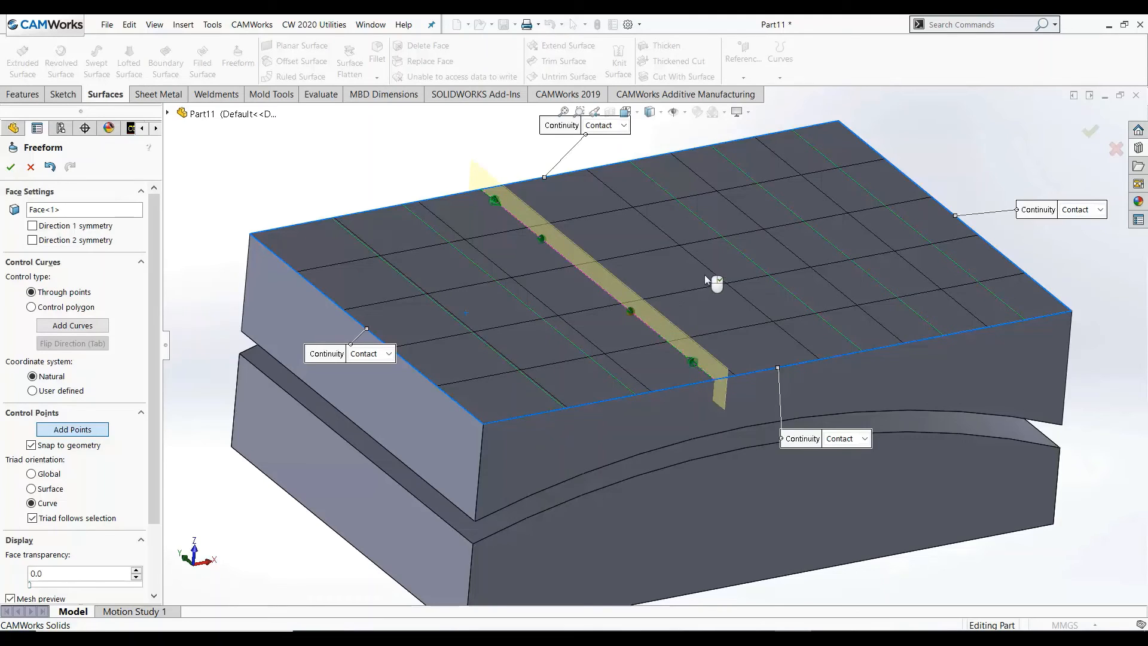
pyautogui.click(701, 222)
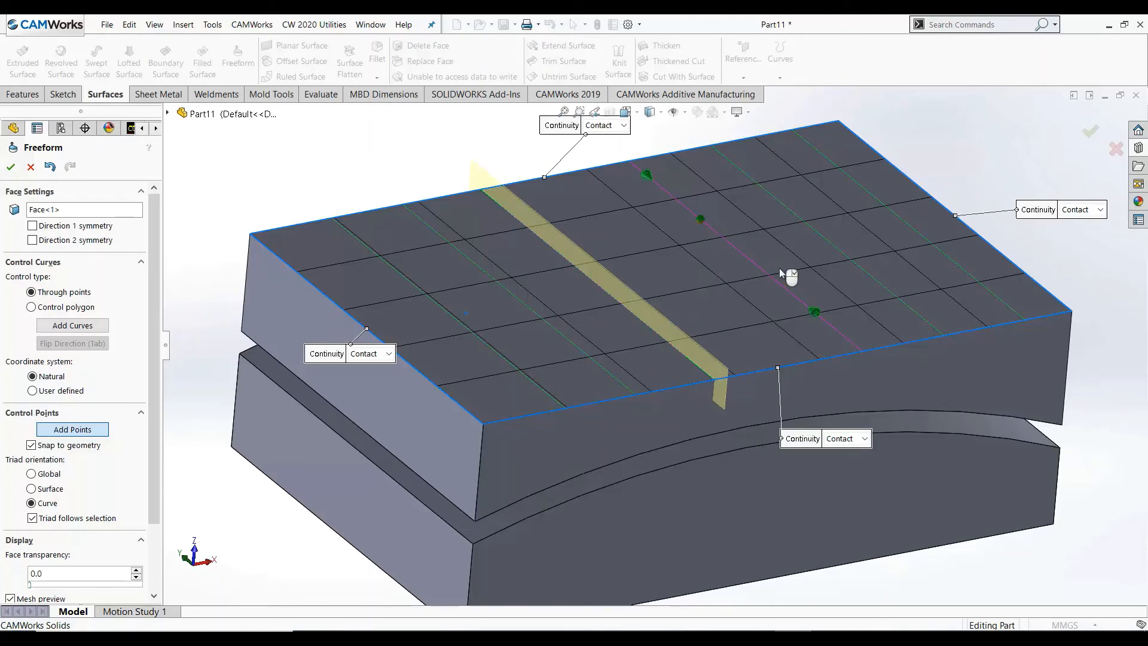
pyautogui.click(794, 299)
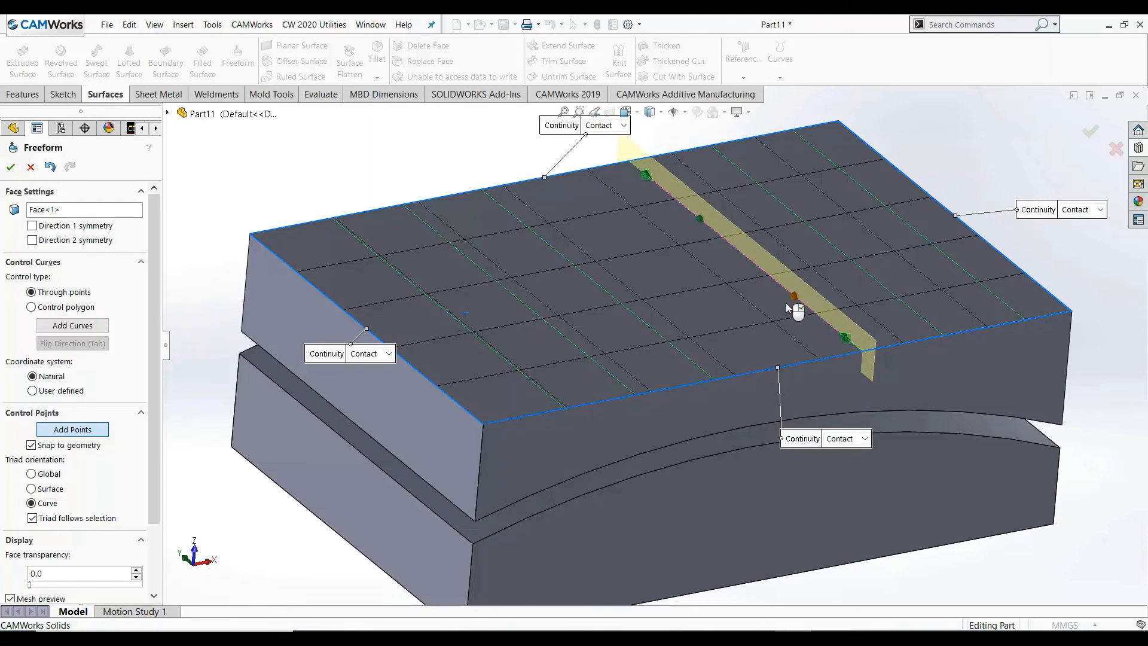
pyautogui.rightClick(363, 179)
pyautogui.click(307, 195)
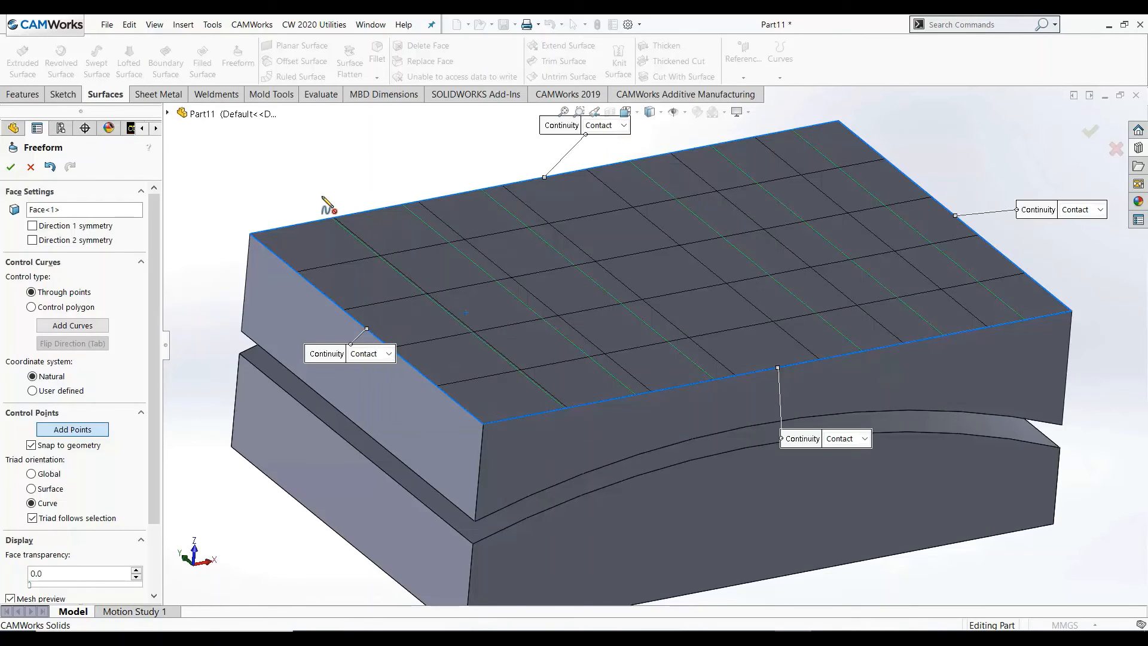
pyautogui.click(88, 431)
pyautogui.rightClick(364, 335)
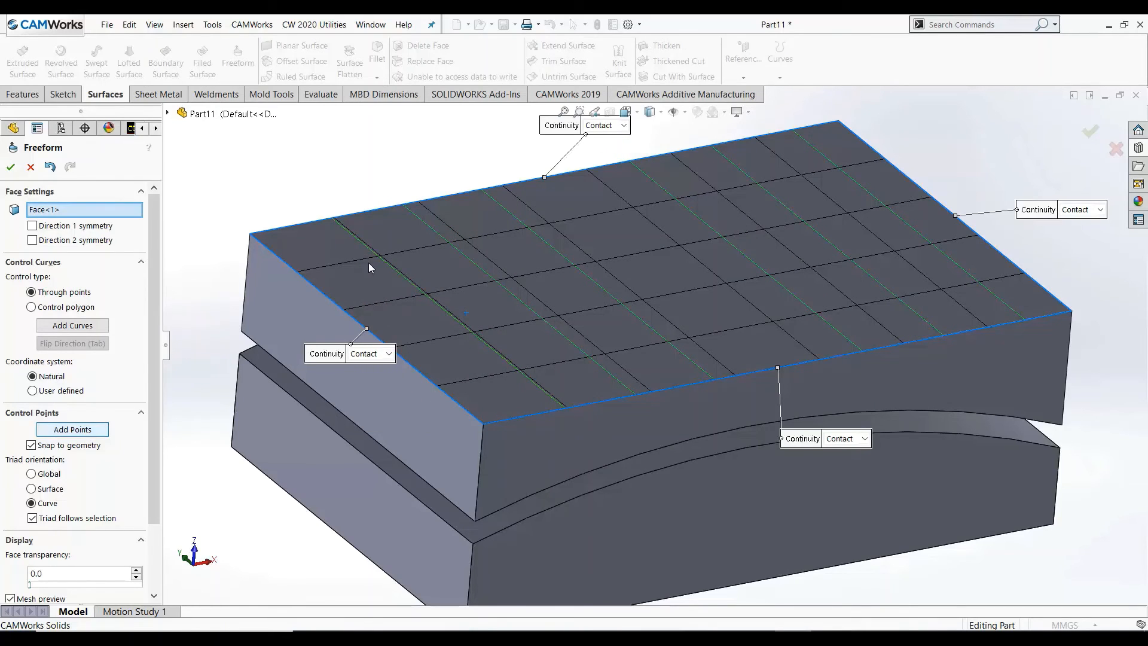
# Pull the second control point on the first control curve upward by about 1.96 mm.
pyautogui.click(376, 259)
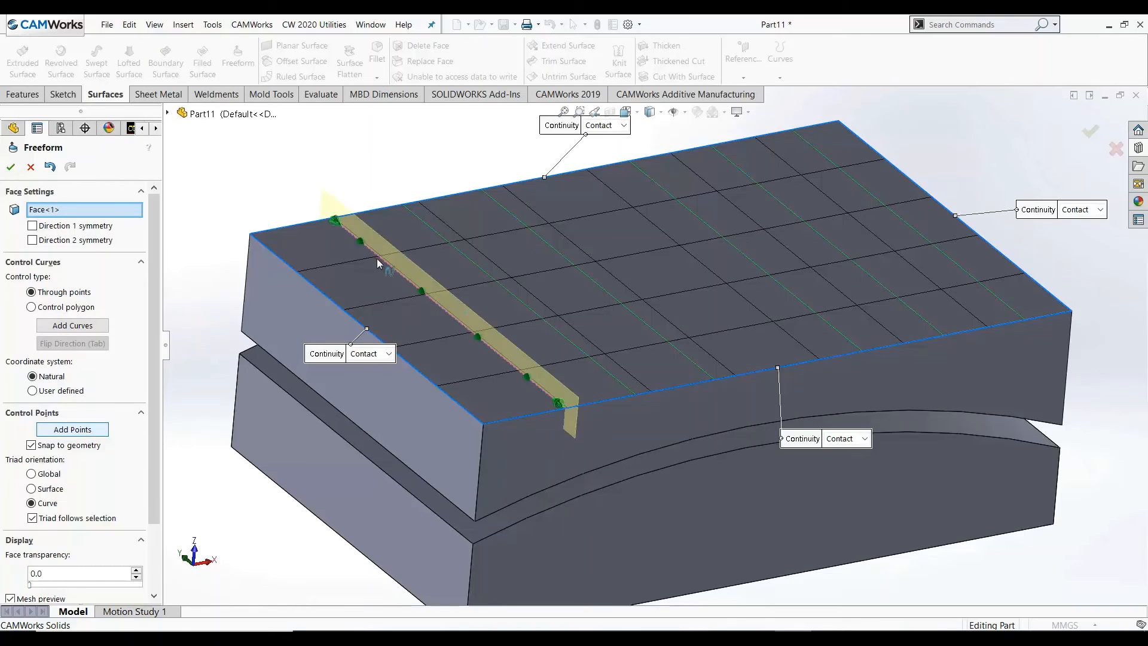
pyautogui.click(422, 292)
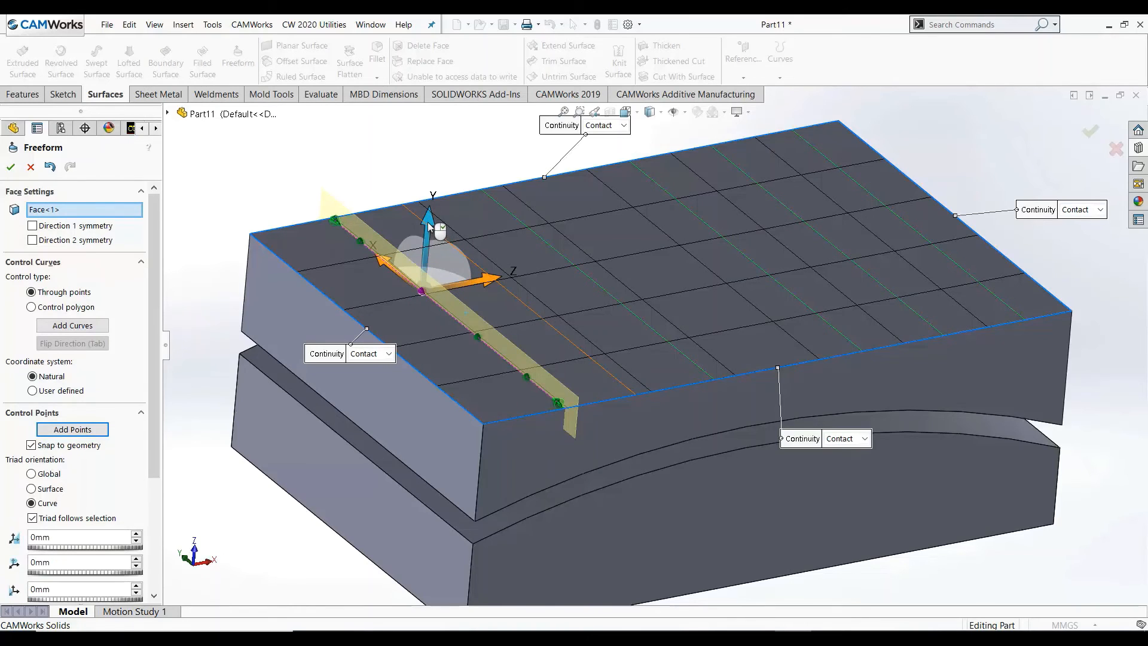
pyautogui.moveTo(428, 217); pyautogui.dragTo(431, 214)
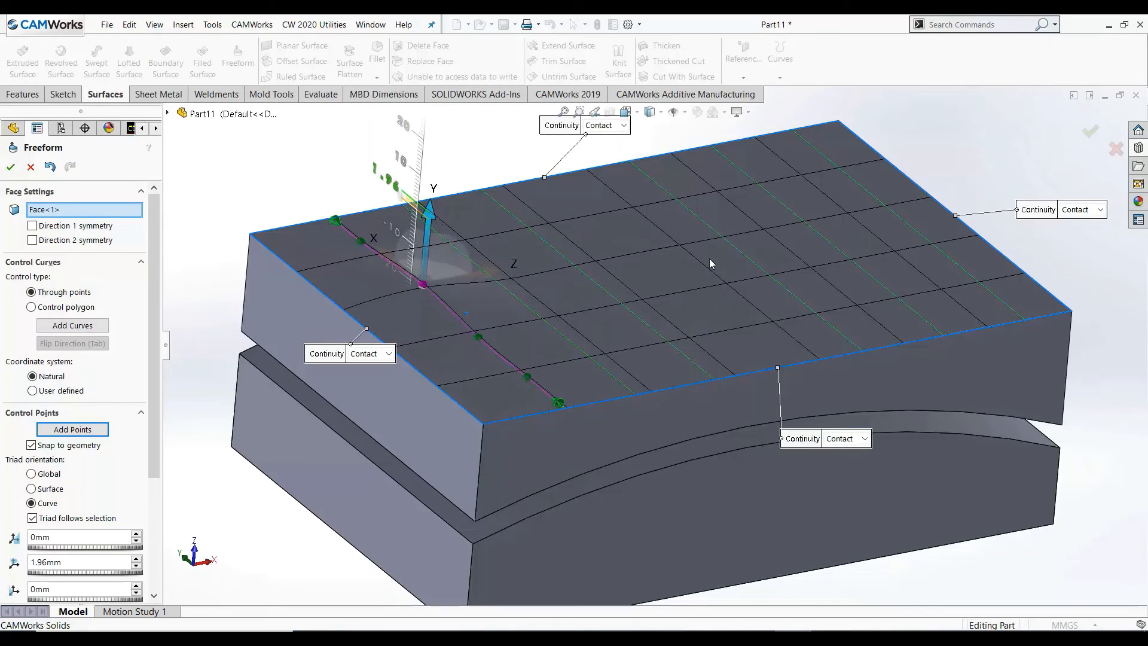
# Pull the rear control point on the fourth control curve upward by about 2.5 mm.
pyautogui.click(705, 223)
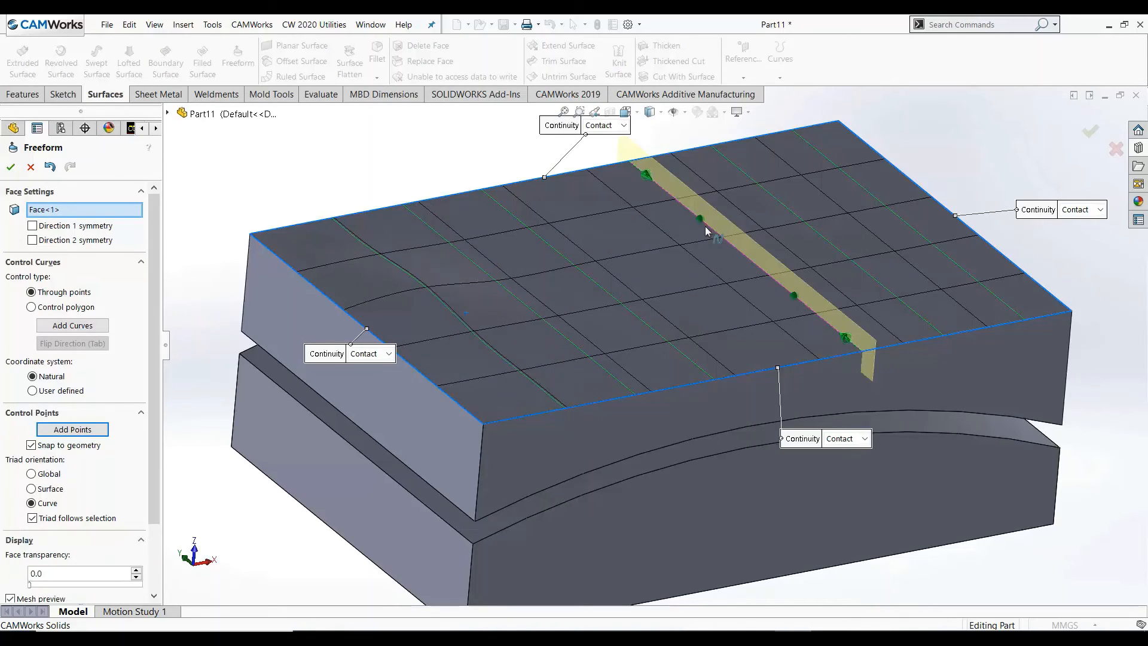
pyautogui.click(701, 221)
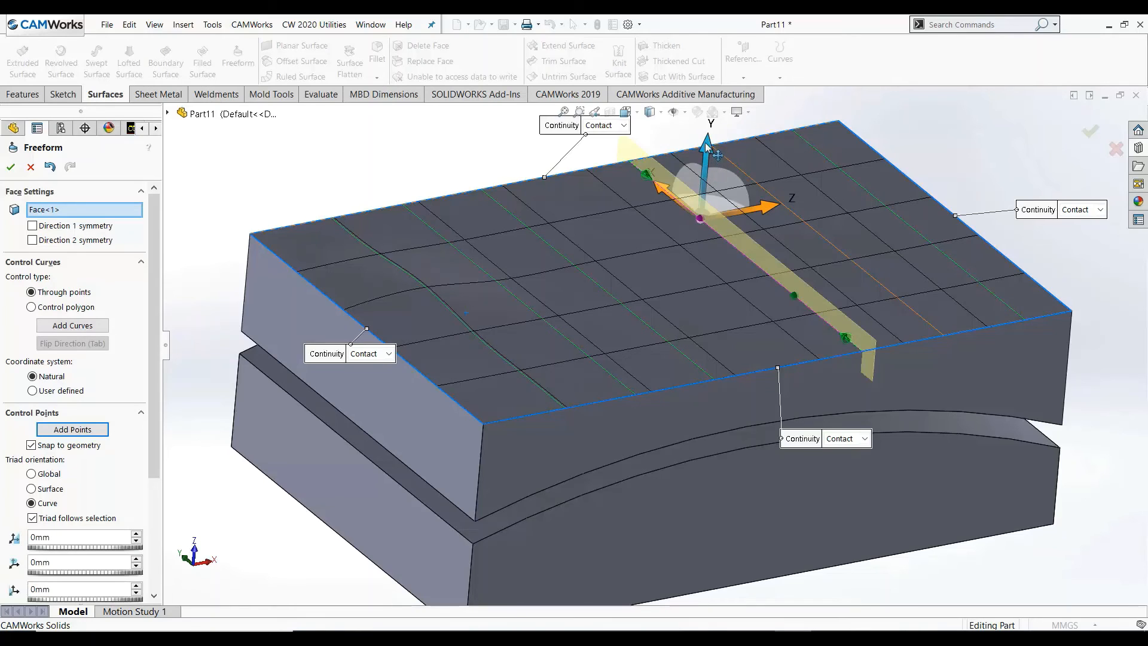
pyautogui.moveTo(707, 137); pyautogui.dragTo(709, 124)
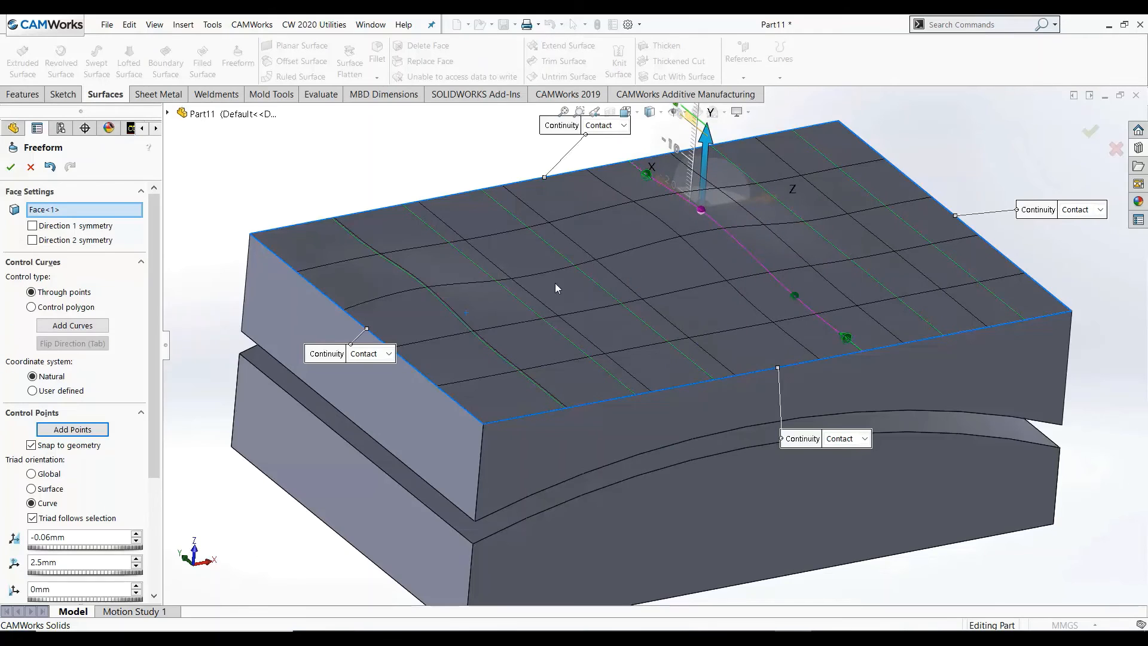
# Push the front control point on the fourth control curve down about 3.95 mm and accept the Freeform.
pyautogui.click(793, 295)
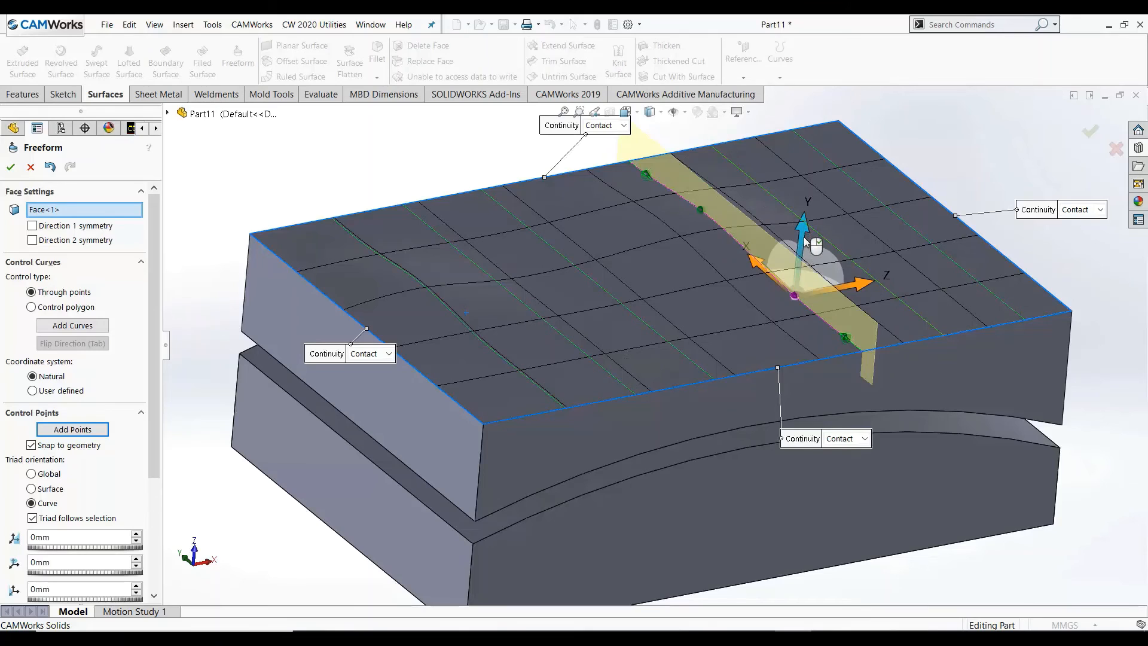
pyautogui.moveTo(804, 237); pyautogui.dragTo(809, 254)
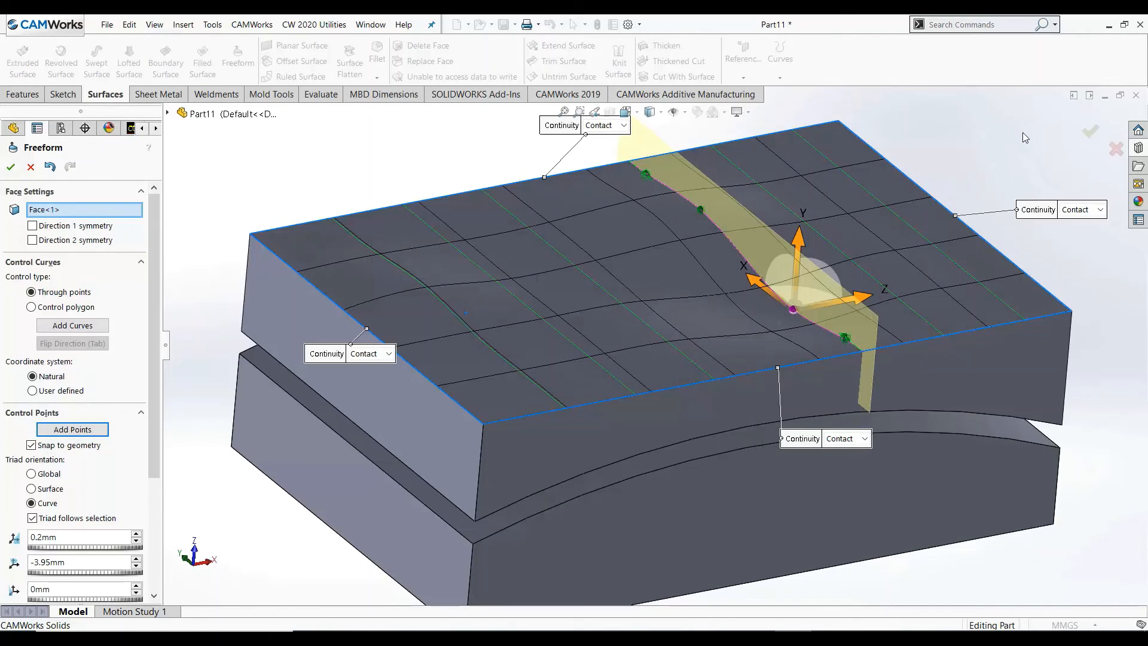
pyautogui.click(1090, 132)
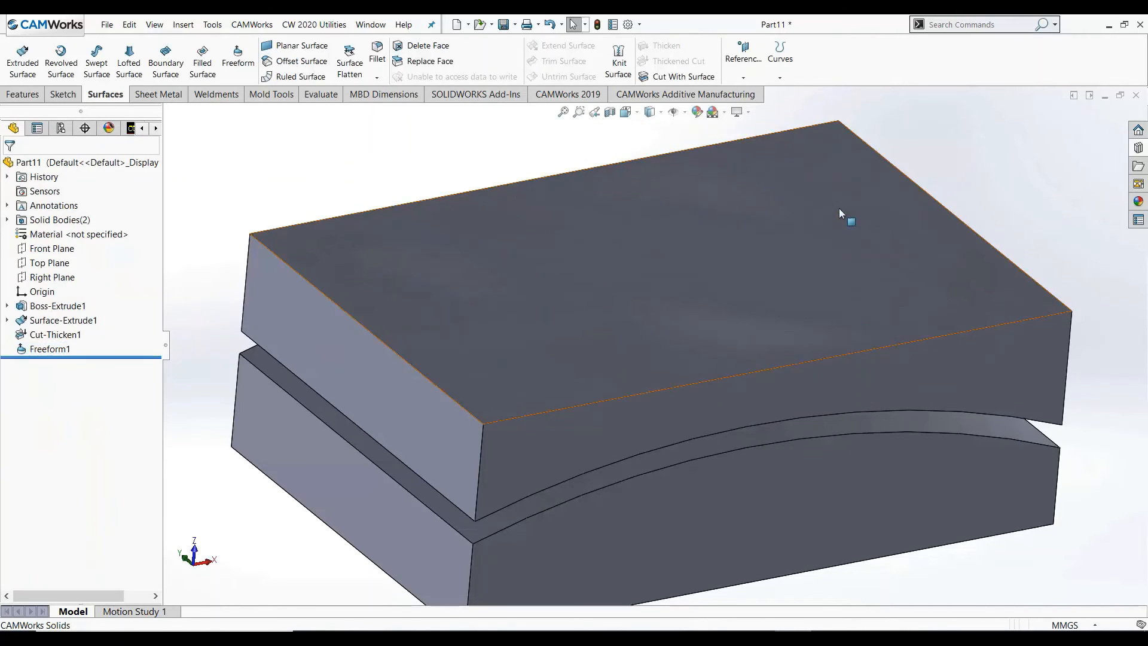
# Examine the deformed top face of the block from several angles and distances.
pyautogui.moveTo(845, 217); pyautogui.dragTo(439, 347, button='middle')
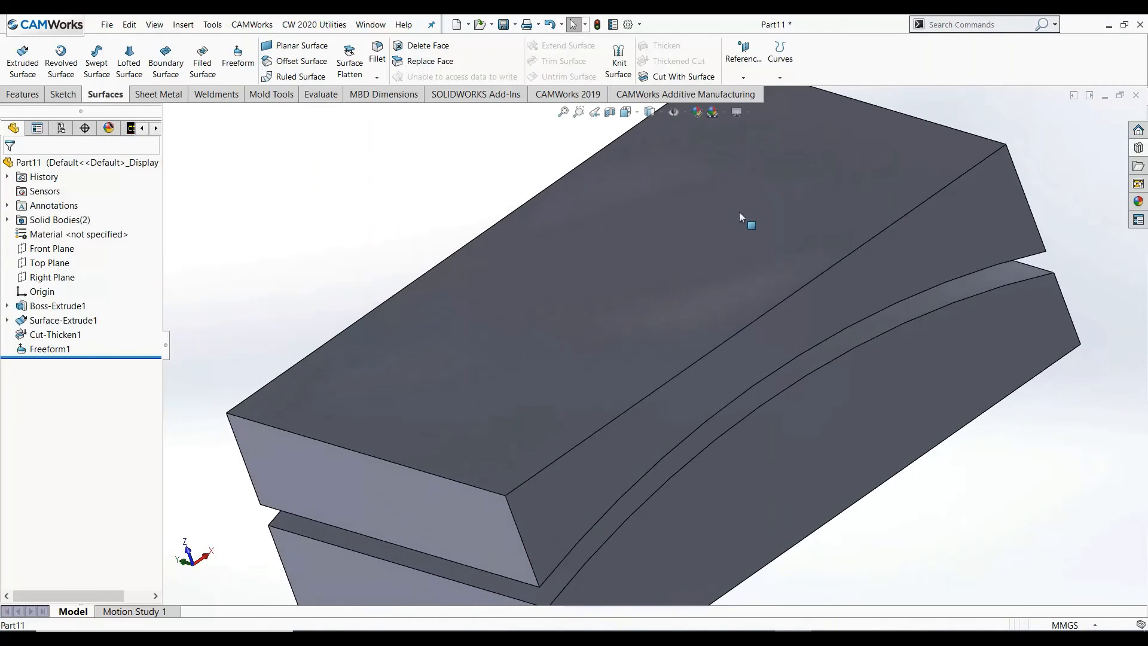
pyautogui.click(438, 347)
pyautogui.moveTo(545, 360); pyautogui.dragTo(469, 352, button='middle')
pyautogui.moveTo(502, 365); pyautogui.dragTo(600, 431, button='middle')
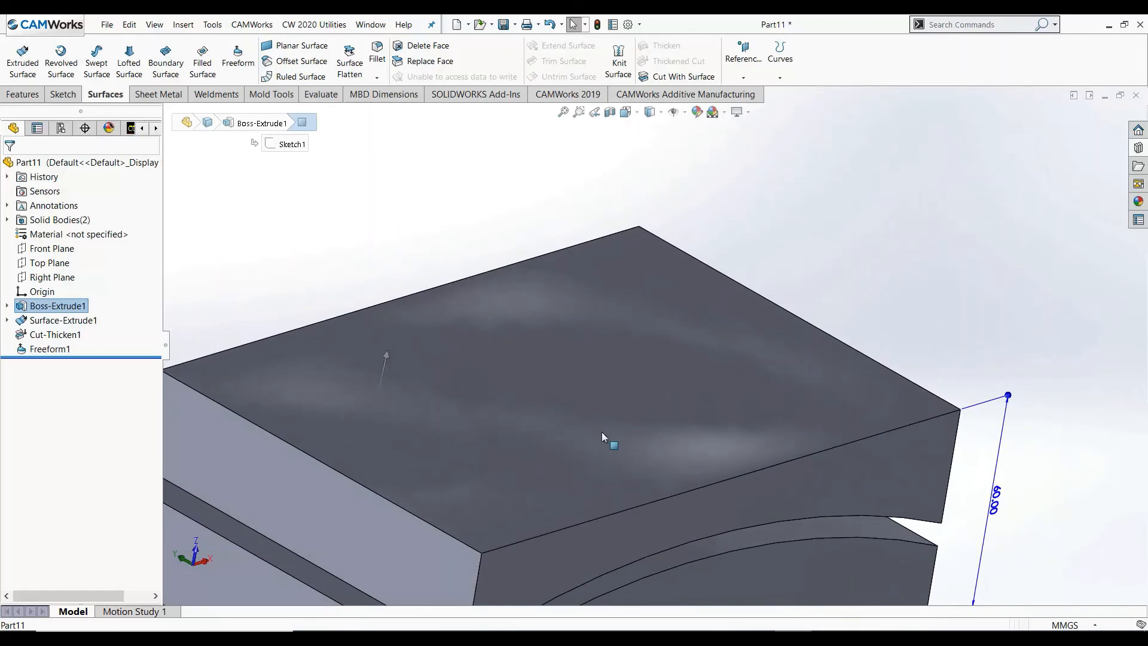
pyautogui.scroll(3, 603, 431)
pyautogui.moveTo(681, 377)
pyautogui.mouseDown(button='middle')
pyautogui.moveTo(688, 418)
pyautogui.moveTo(664, 415)
pyautogui.moveTo(649, 350)
pyautogui.mouseUp(button='middle')
pyautogui.scroll(-5, 622, 389)
pyautogui.moveTo(578, 464); pyautogui.dragTo(562, 346, button='middle')
pyautogui.scroll(3, 629, 371)
pyautogui.scroll(-2, 568, 395)
pyautogui.click(425, 251)
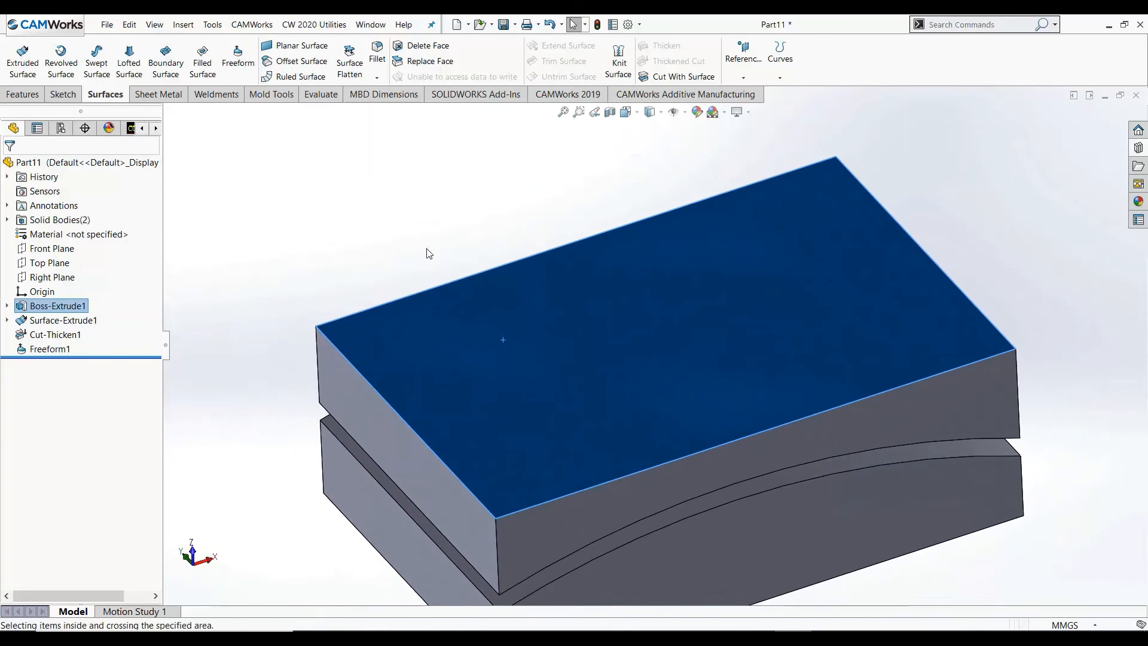
# Hide the upper freeformed body so that only the lower block with its arched top face shows.
pyautogui.click(562, 112)
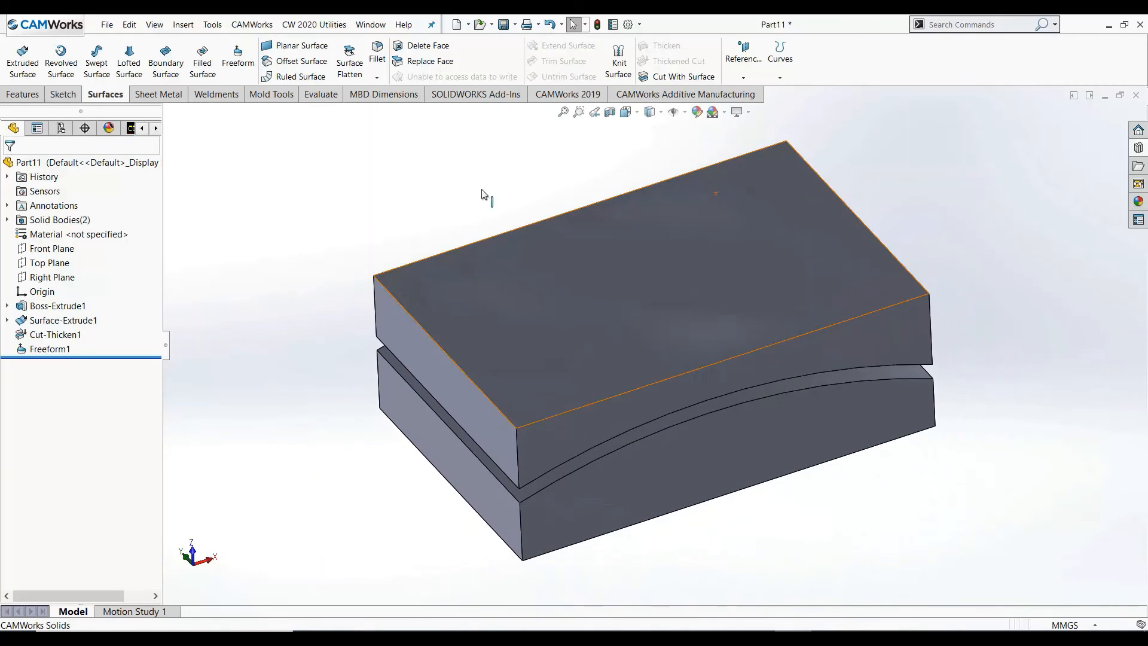
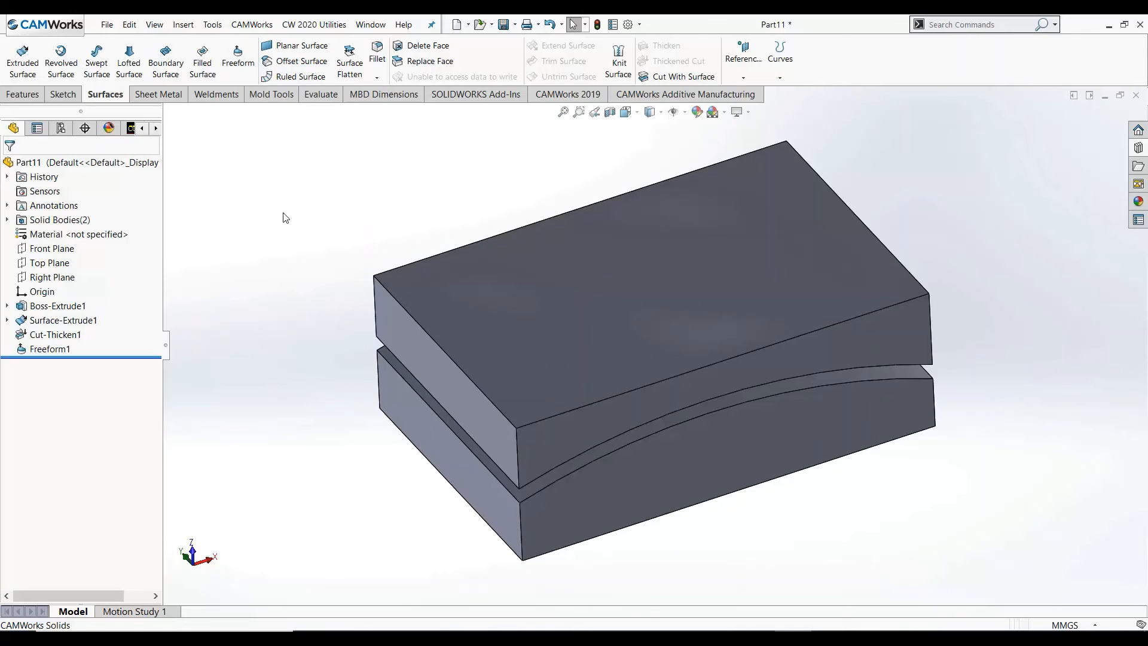
pyautogui.click(526, 329)
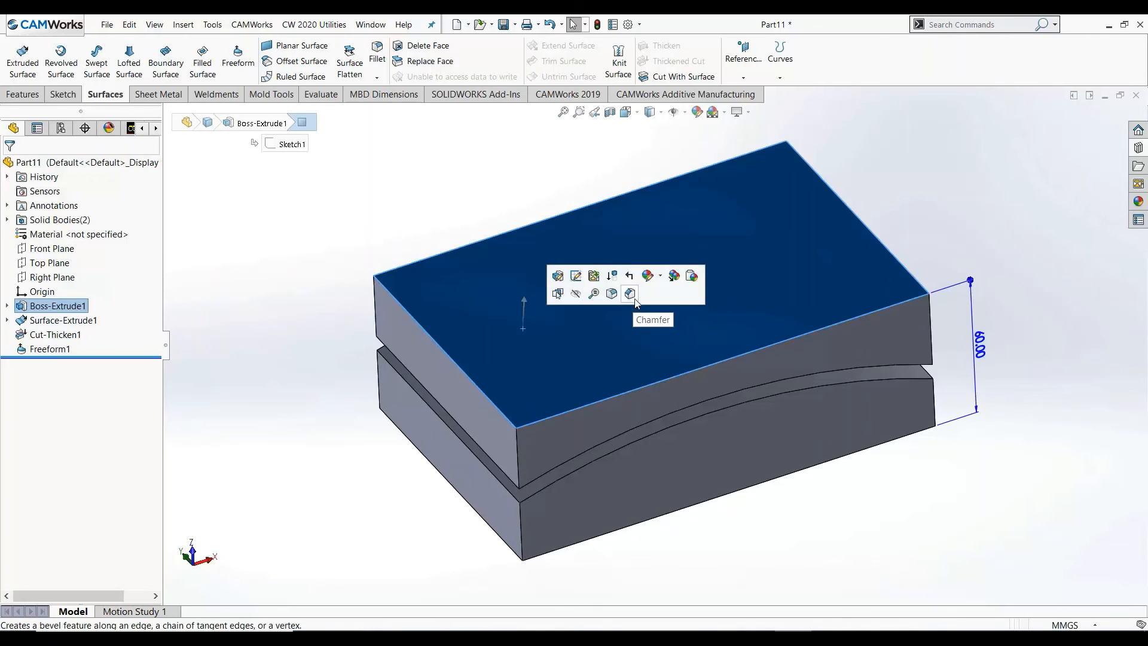
pyautogui.press('Tab')
pyautogui.moveTo(720, 410); pyautogui.dragTo(723, 374, button='middle')
pyautogui.click(872, 271)
pyautogui.scroll(-3, 727, 444)
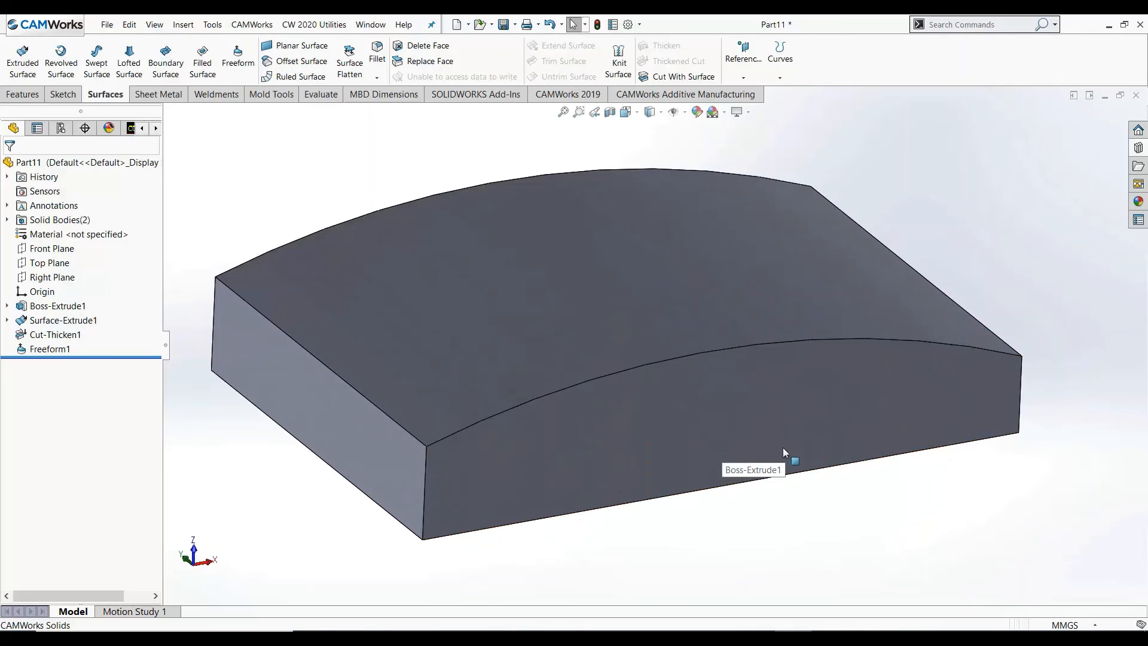
# Create an Offset Surface from the lower block's arched top face with a 0 mm offset distance.
pyautogui.click(571, 342)
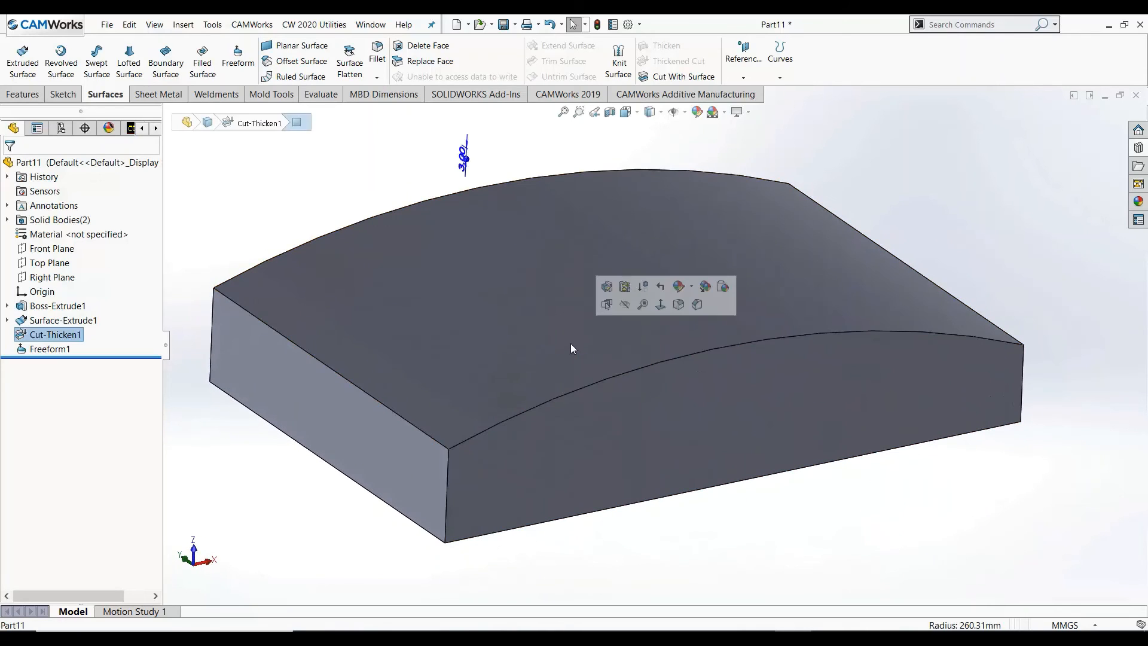
pyautogui.click(299, 61)
pyautogui.moveTo(70, 248); pyautogui.dragTo(1, 262)
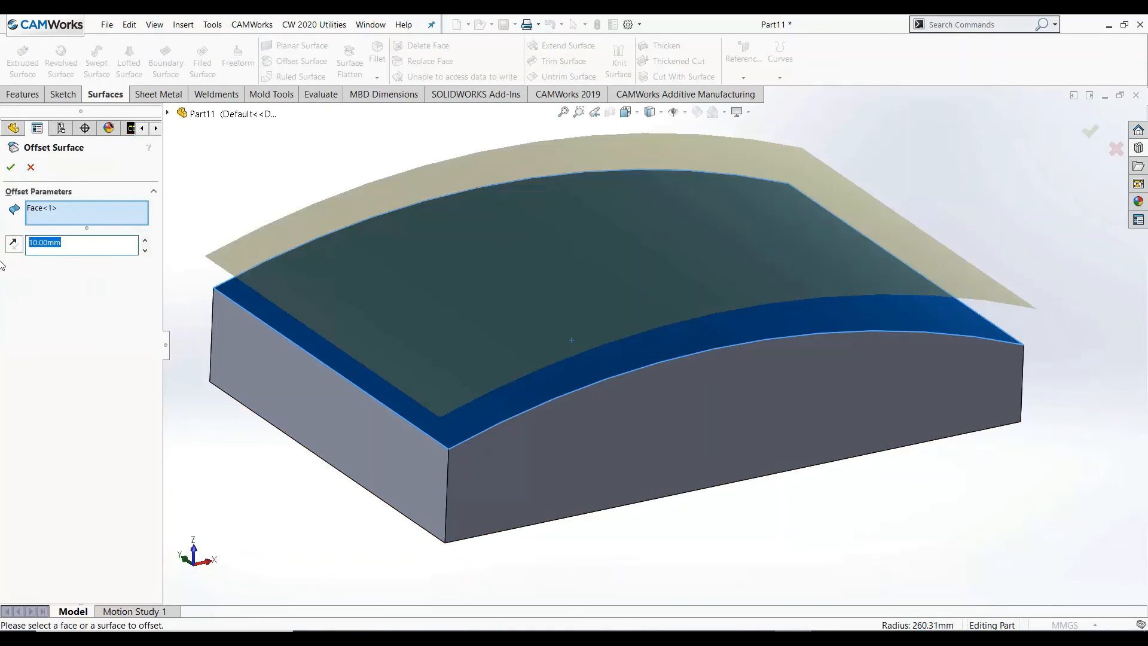
pyautogui.write('0')
pyautogui.press('Return')
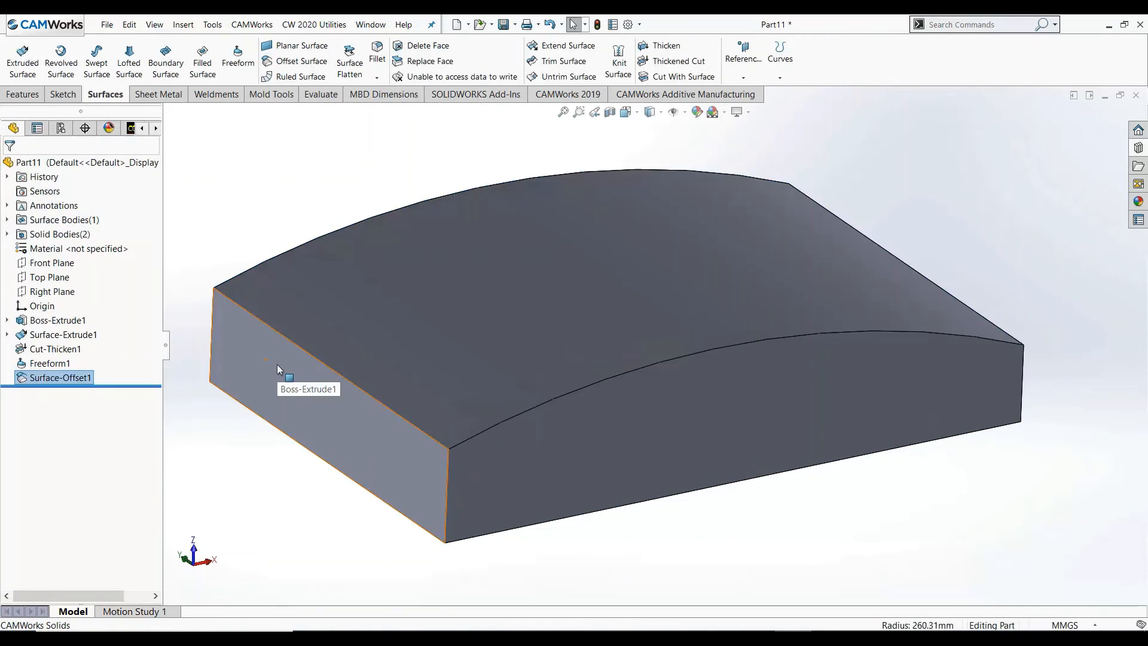
# Hide the lower block body to inspect the zero-offset surface alone, and show that body again.
pyautogui.click(277, 364)
pyautogui.click(348, 330)
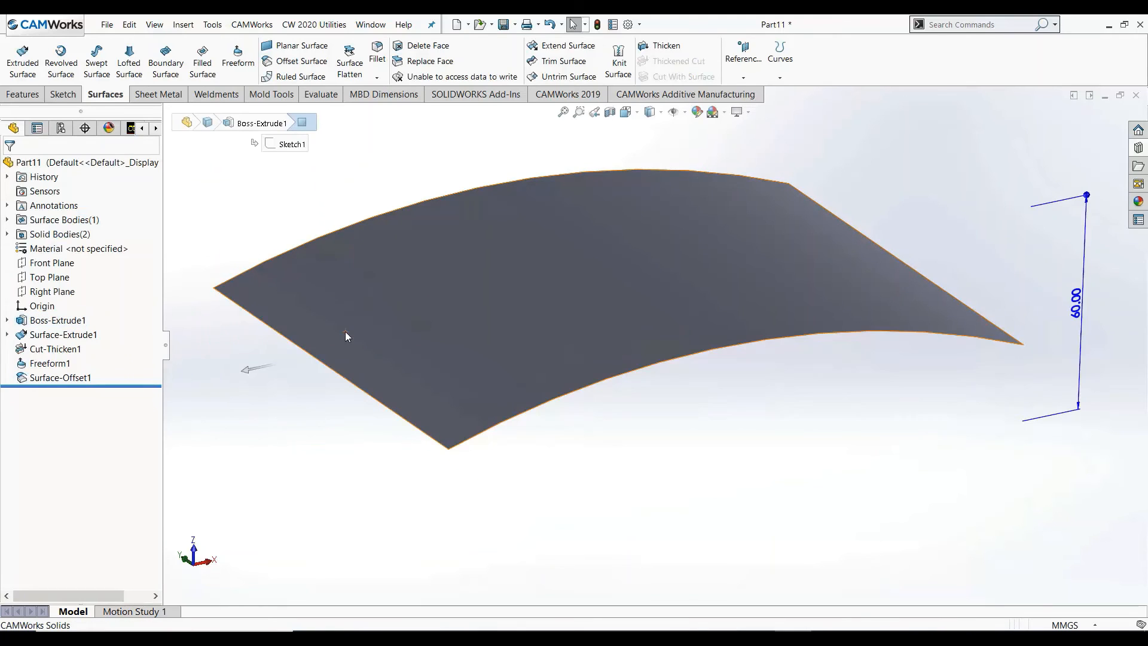
pyautogui.click(545, 375)
pyautogui.moveTo(592, 469)
pyautogui.mouseDown(button='middle')
pyautogui.moveTo(525, 436)
pyautogui.moveTo(600, 447)
pyautogui.mouseUp(button='middle')
pyautogui.click(435, 572)
pyautogui.click(8, 234)
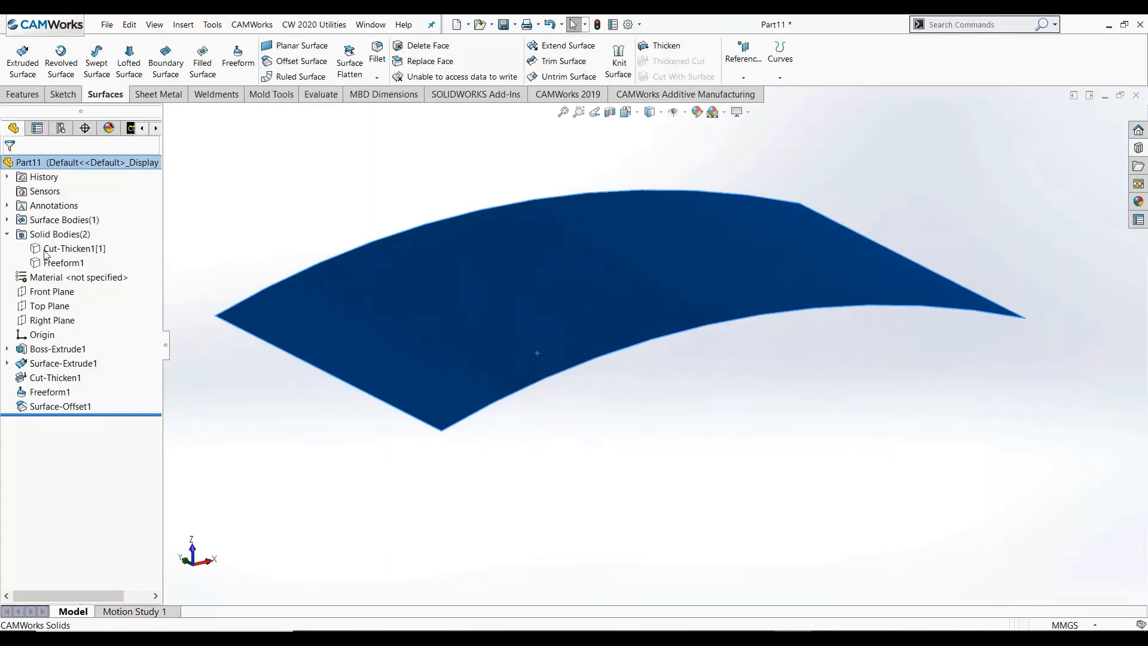
pyautogui.click(72, 248)
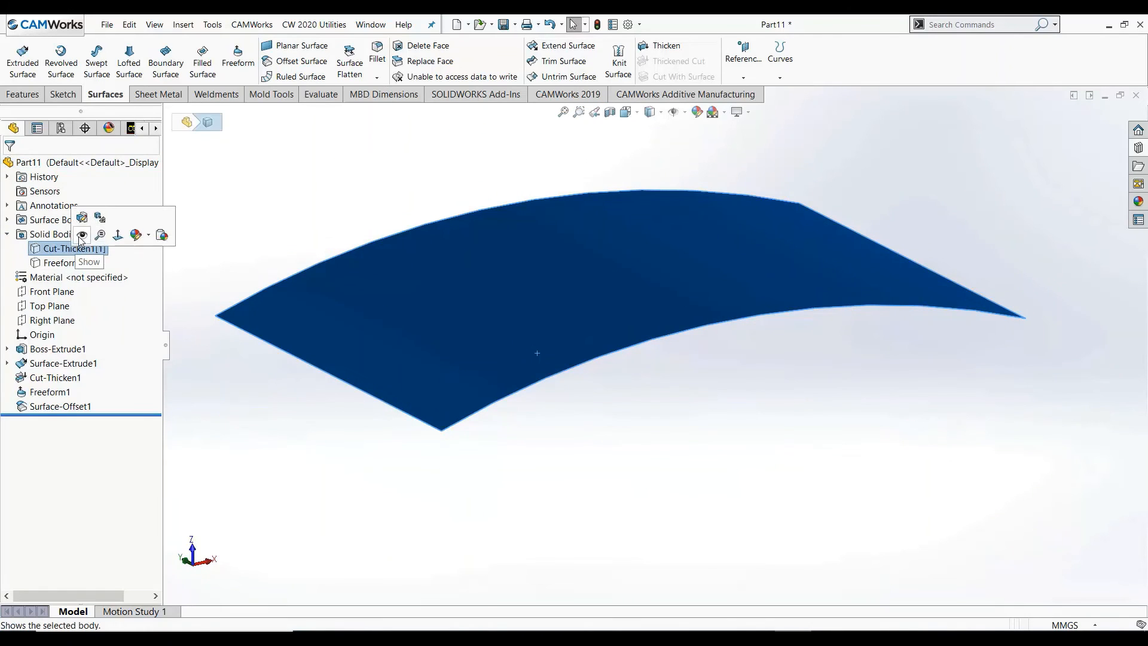
pyautogui.click(79, 230)
# Edit the offset surface and set its offset distance to 5 mm.
pyautogui.click(77, 407)
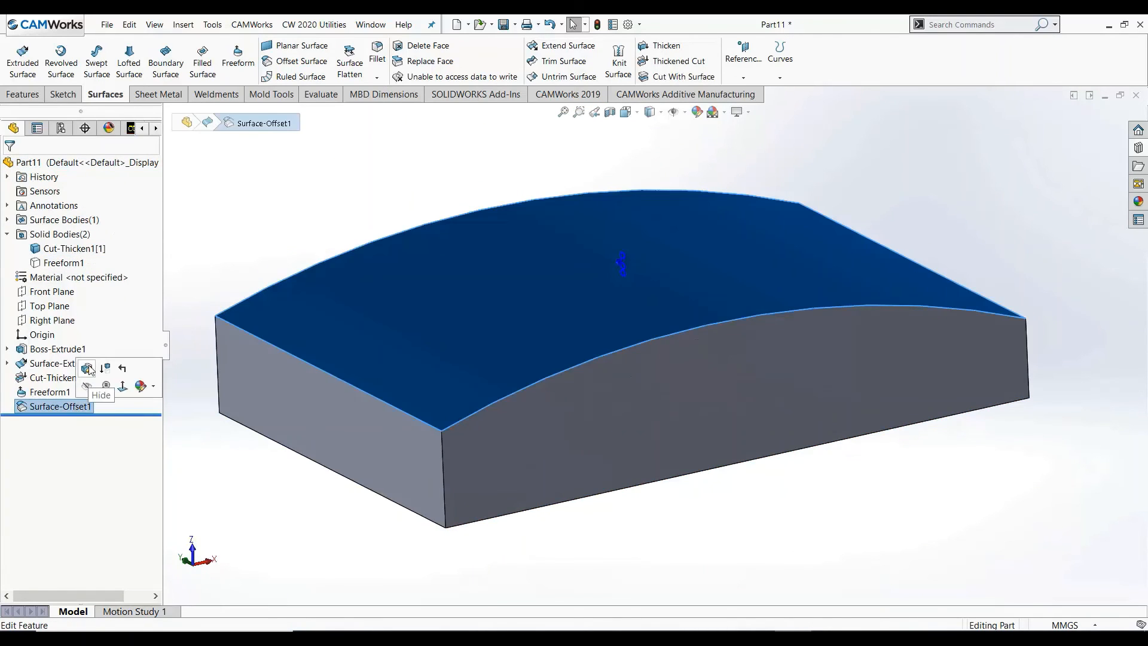
pyautogui.click(92, 373)
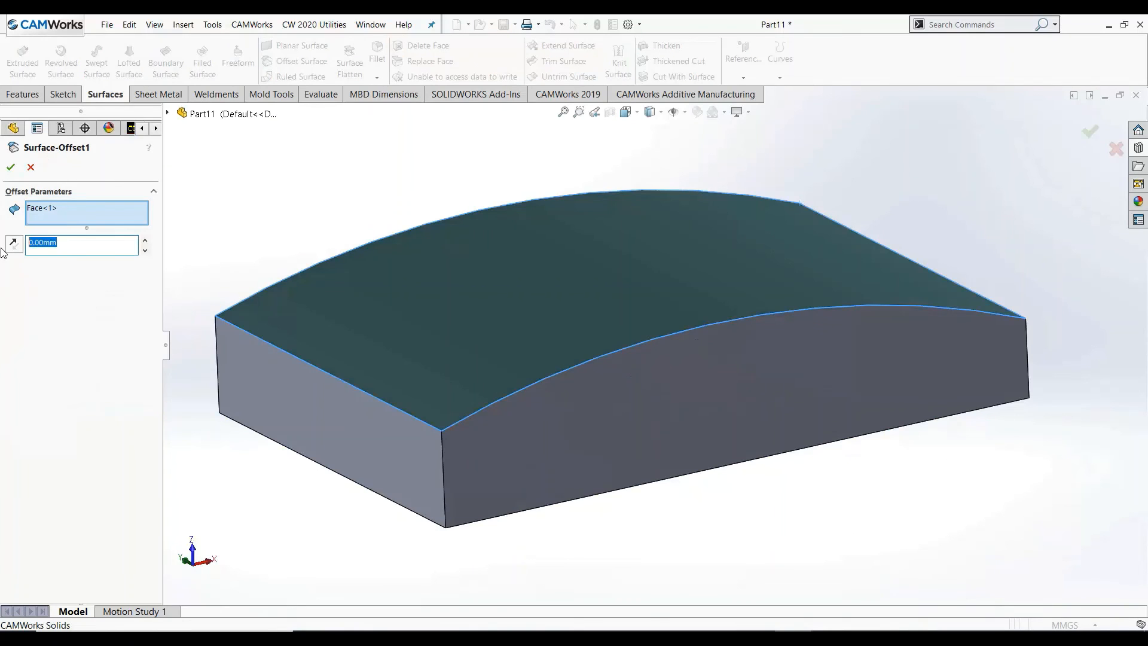
pyautogui.write('5')
pyautogui.press('Return')
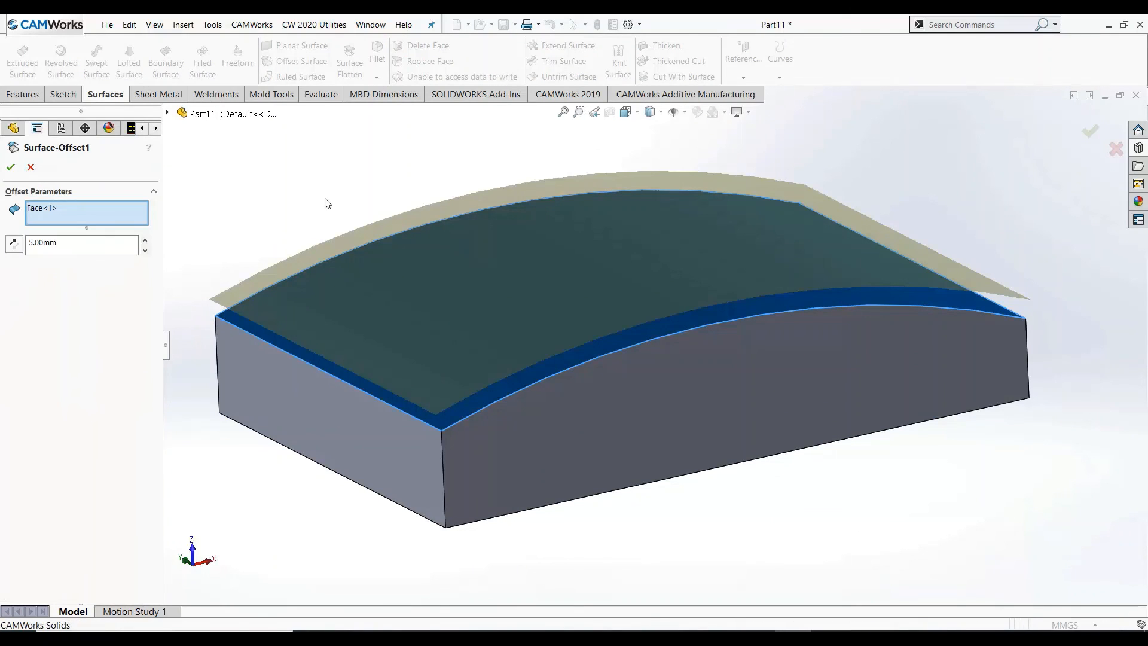
pyautogui.click(11, 167)
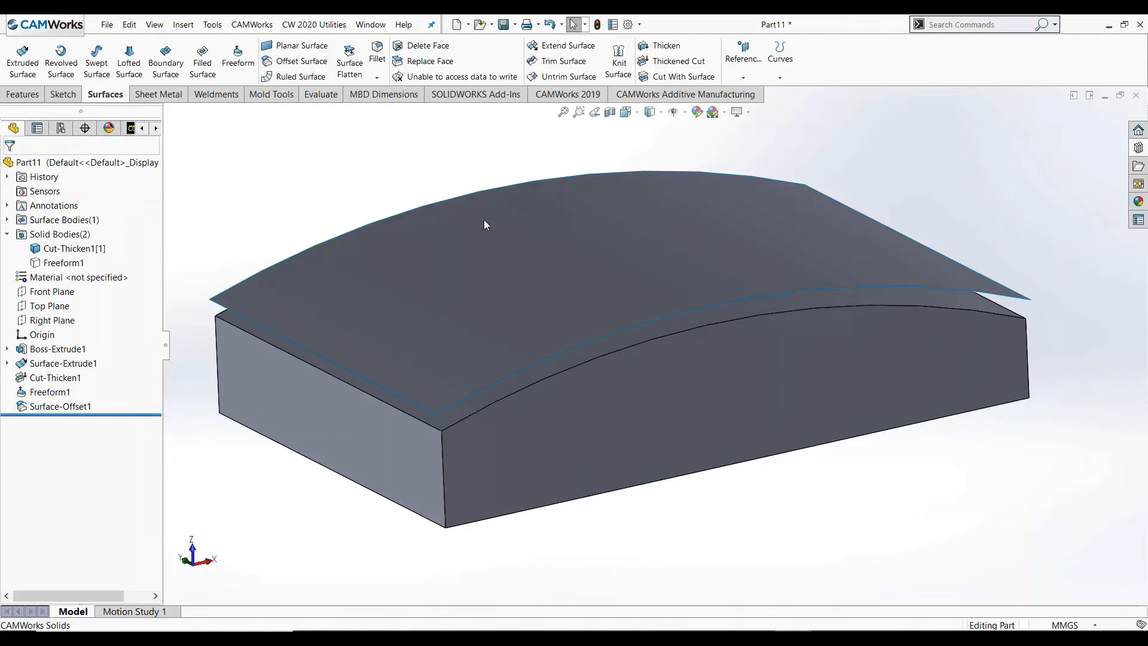
# Flatten the arched offset surface from its straight edge above the block's left end with Surface Flatten.
pyautogui.moveTo(520, 251); pyautogui.dragTo(575, 282, button='middle')
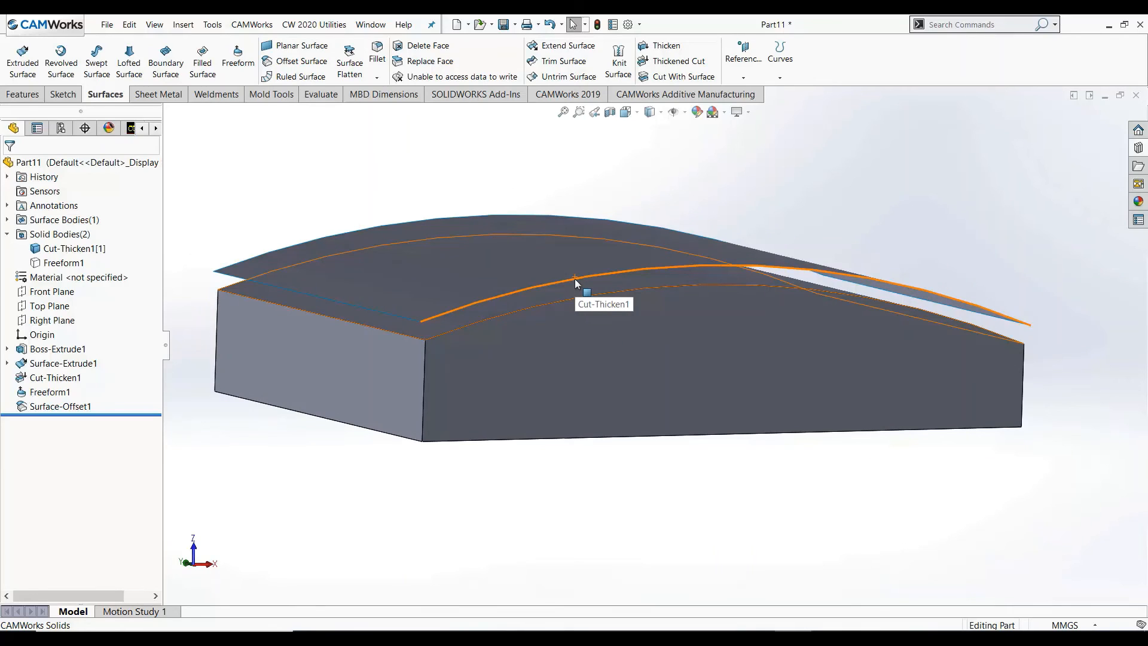
pyautogui.click(575, 278)
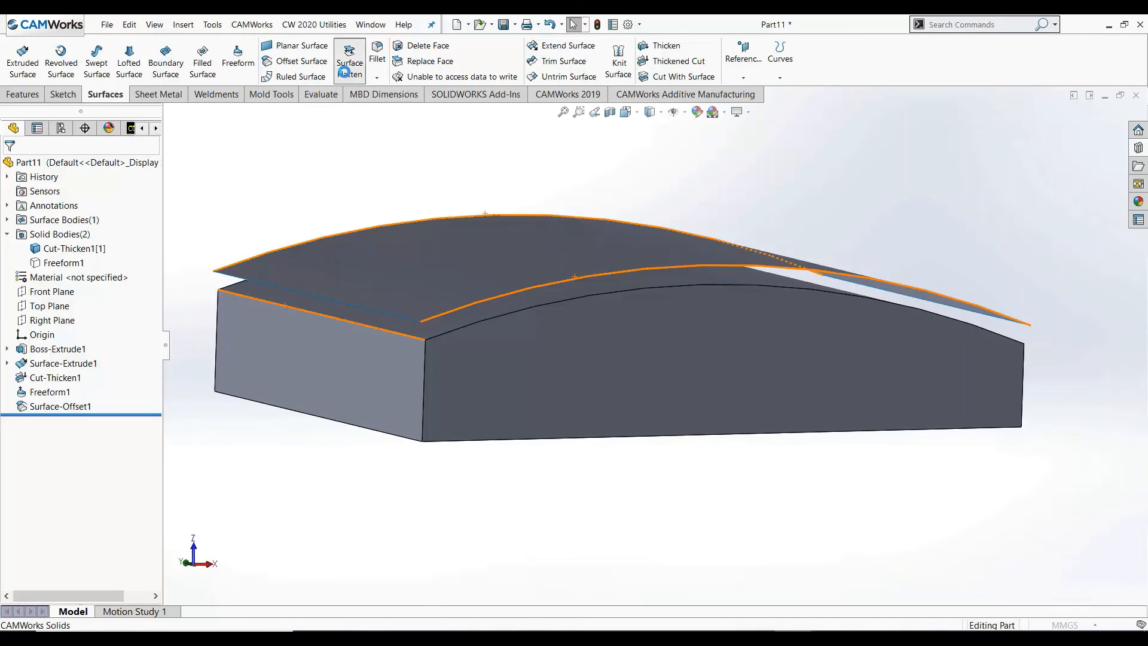
pyautogui.click(350, 63)
pyautogui.click(279, 257)
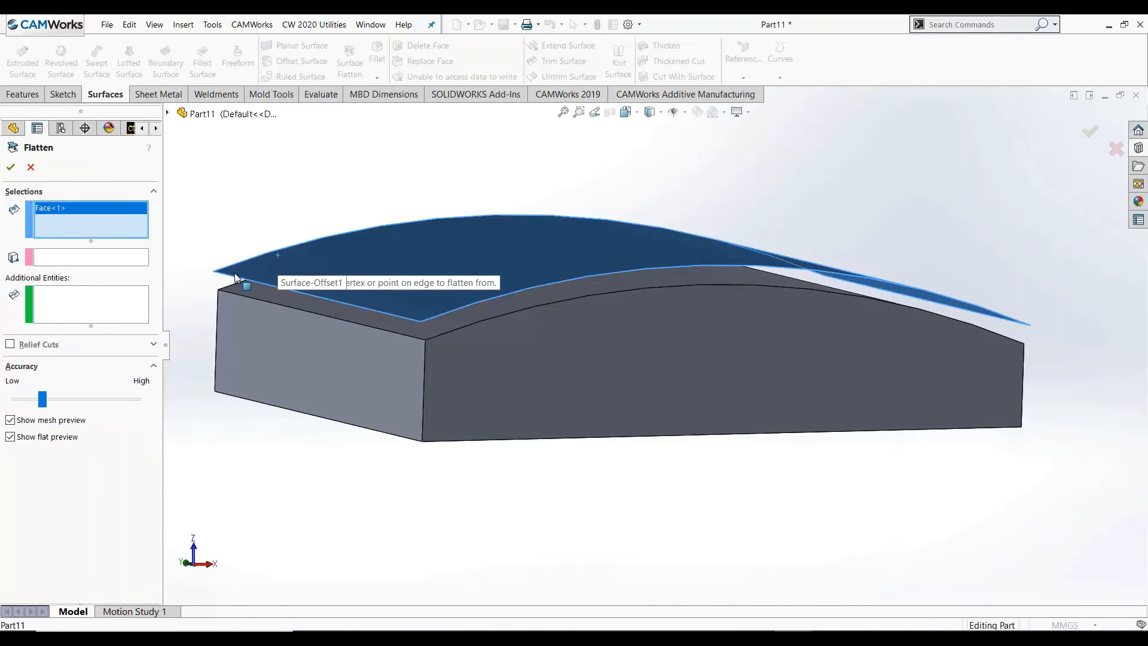
pyautogui.click(64, 258)
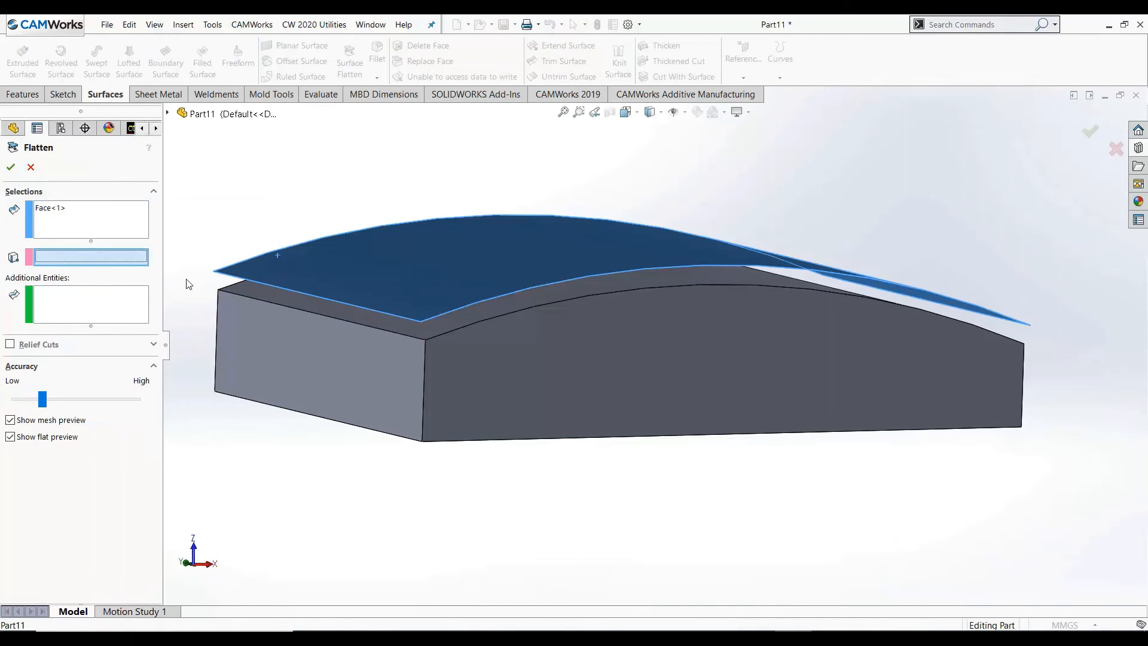
pyautogui.click(225, 274)
pyautogui.scroll(3, 691, 289)
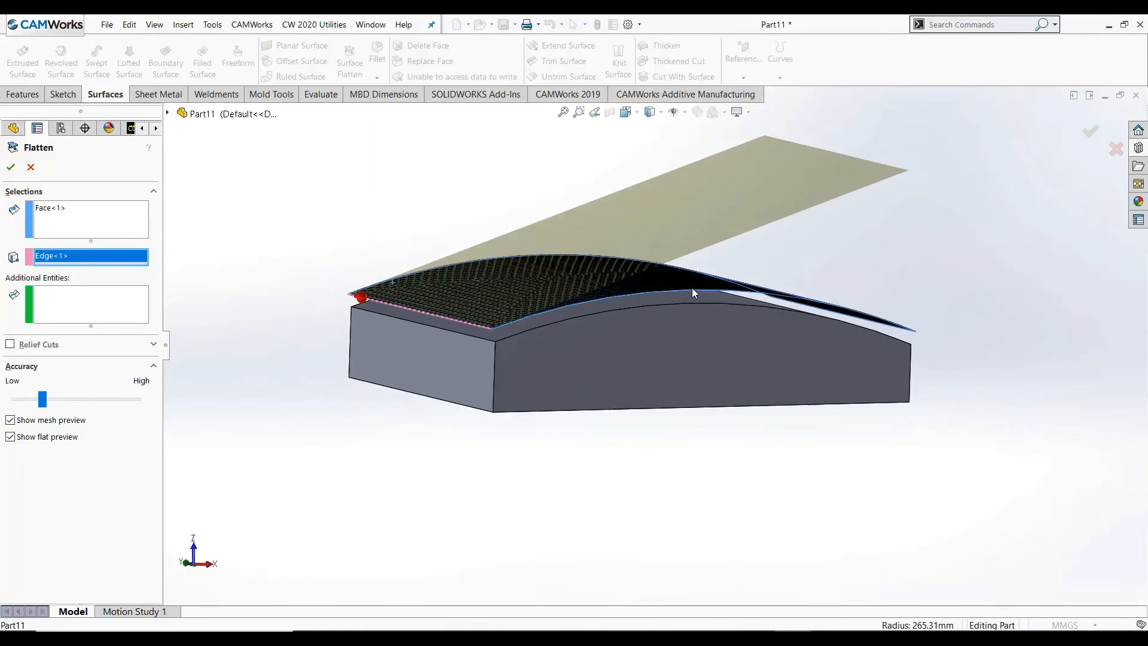
pyautogui.moveTo(691, 289); pyautogui.dragTo(805, 289, button='middle')
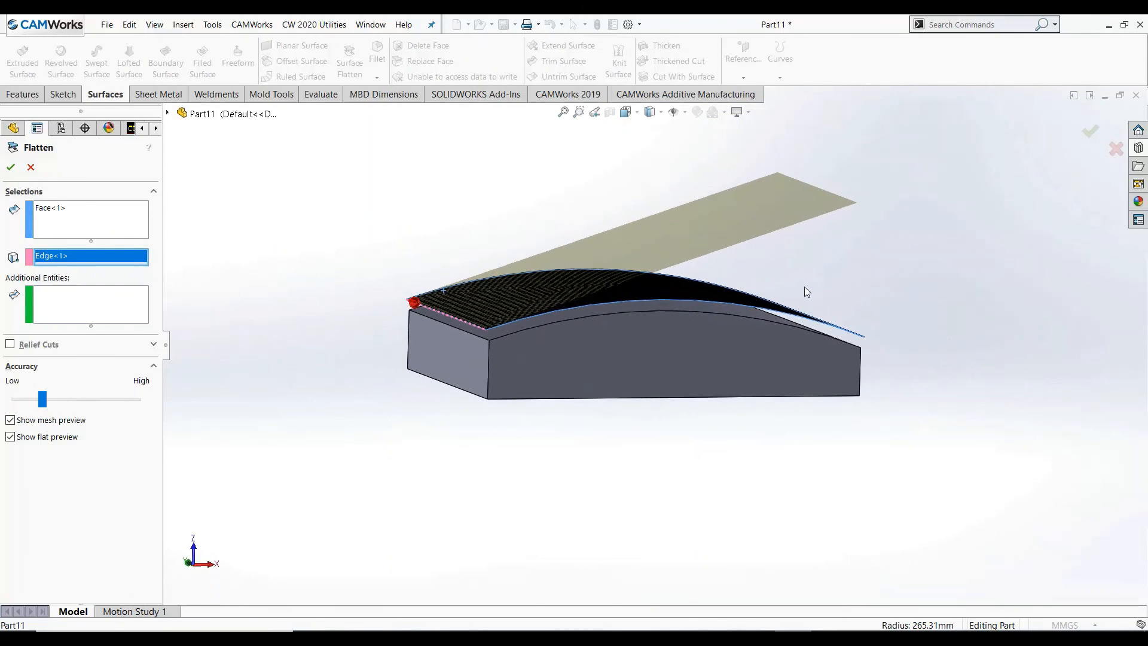
pyautogui.click(1088, 134)
pyautogui.moveTo(846, 226); pyautogui.dragTo(820, 256, button='middle')
# Delete the flattened surface above the block.
pyautogui.click(770, 217)
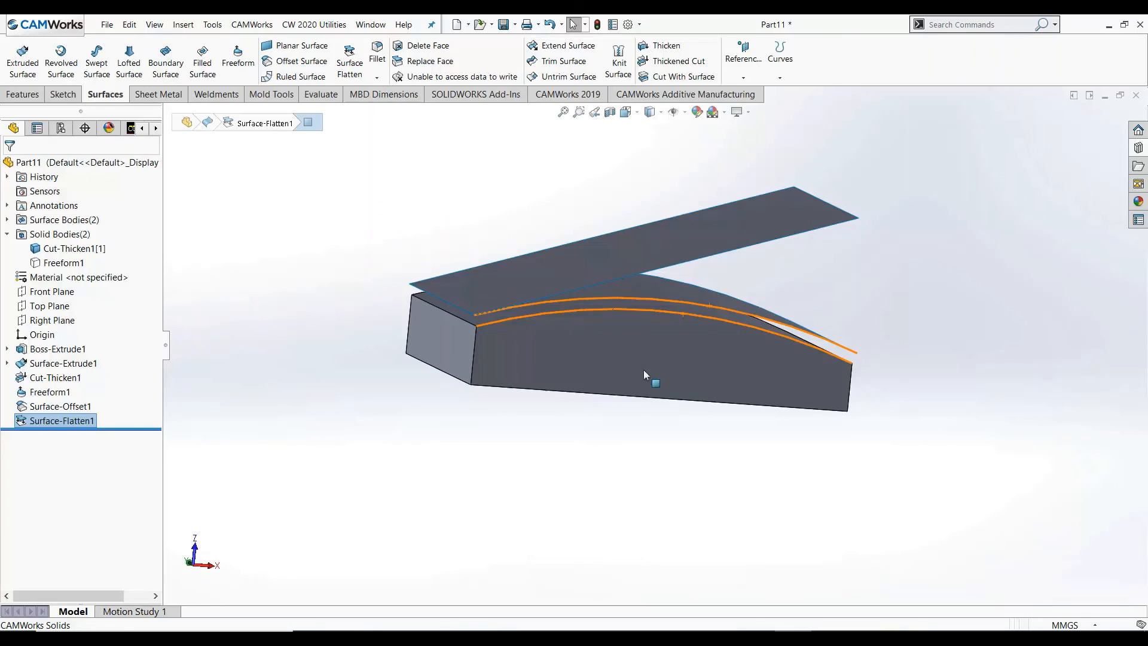
pyautogui.click(658, 241)
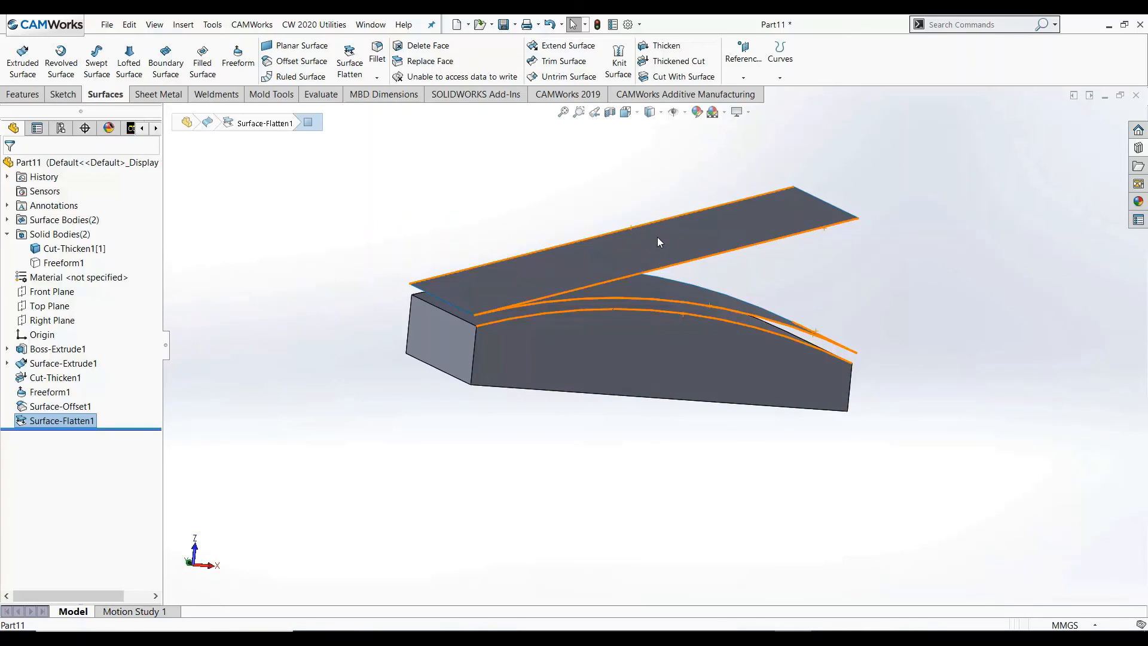
pyautogui.press('Delete')
pyautogui.click(660, 249)
# Hide the lower block body so that only the arched offset surface shows.
pyautogui.click(651, 375)
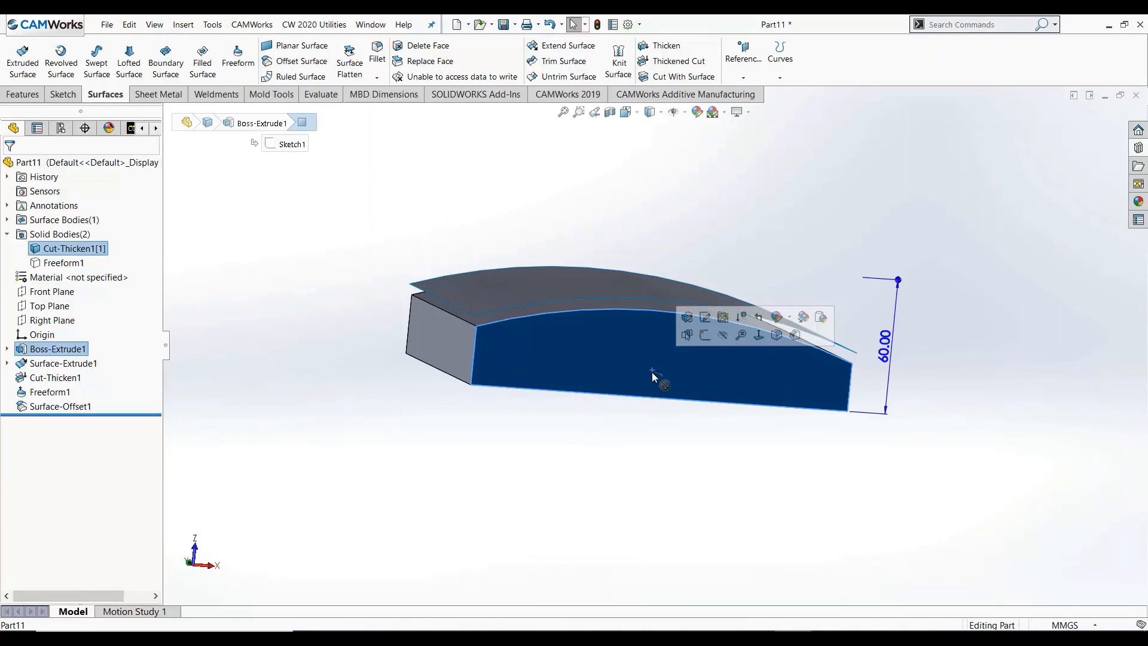
pyautogui.click(601, 451)
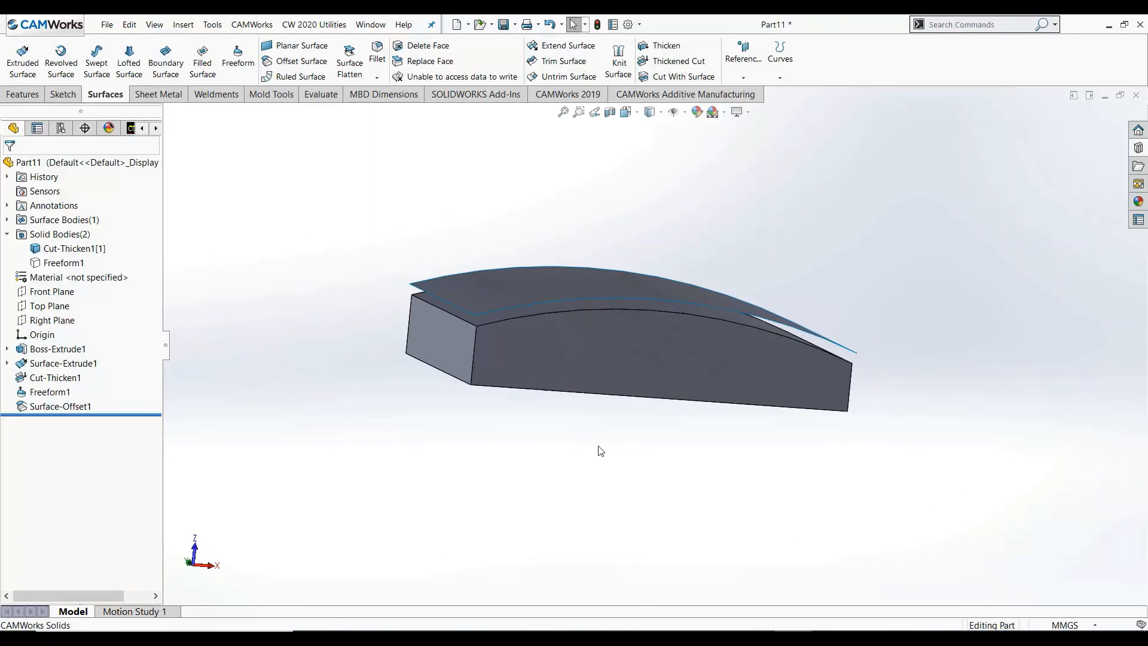
pyautogui.moveTo(600, 451)
pyautogui.mouseDown(button='middle')
pyautogui.moveTo(617, 468)
pyautogui.moveTo(599, 473)
pyautogui.mouseUp(button='middle')
pyautogui.click(612, 362)
pyautogui.click(683, 326)
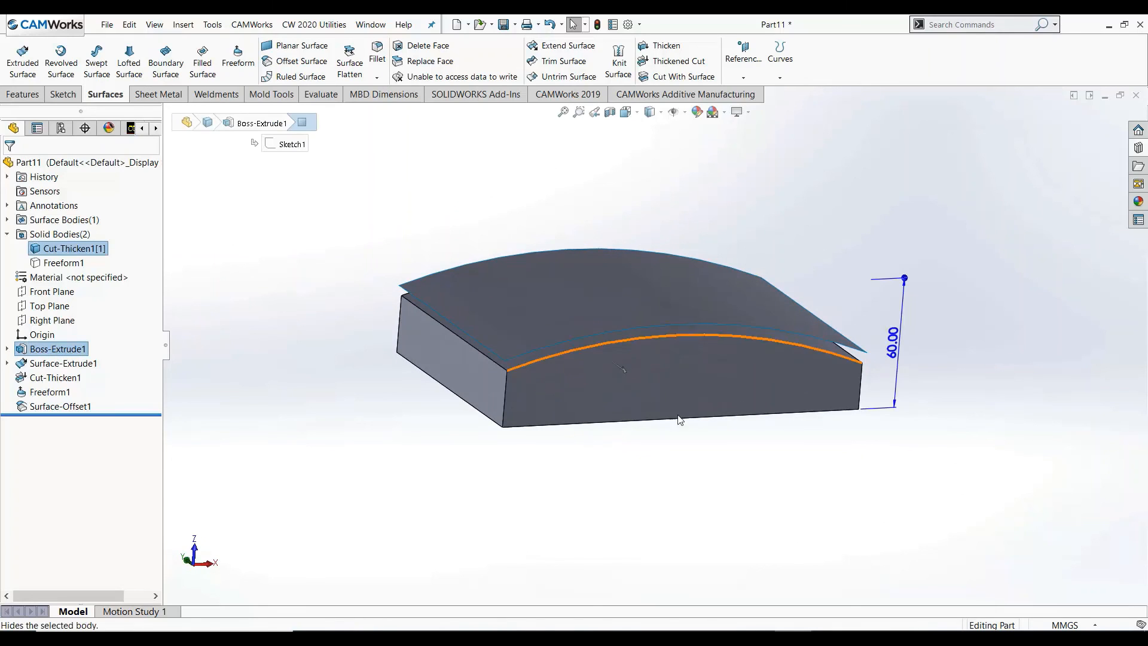
pyautogui.moveTo(742, 463); pyautogui.dragTo(727, 481, button='middle')
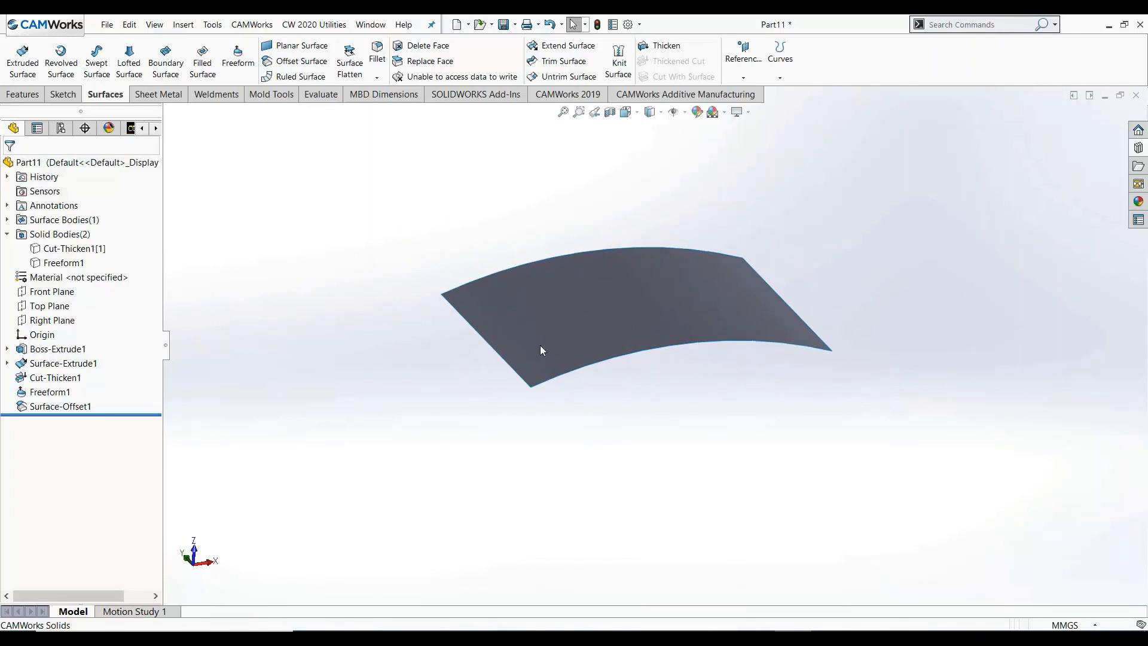
pyautogui.moveTo(701, 317); pyautogui.dragTo(491, 387, button='middle')
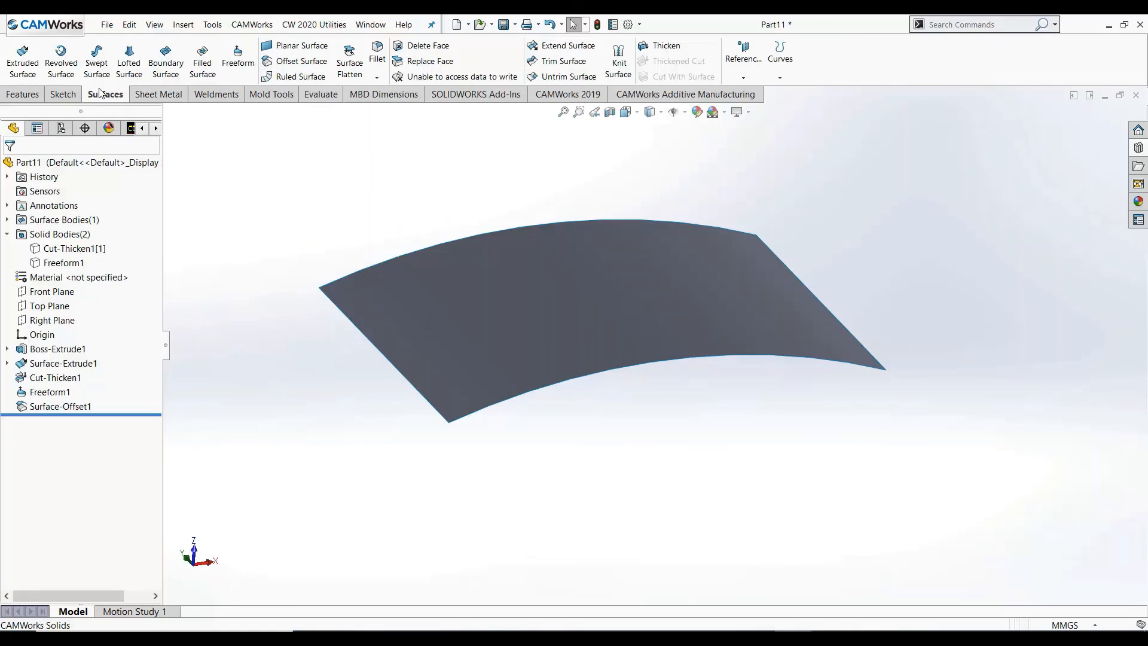
# Set up a Ruled Surface of type Normal to Surface, 10 mm long, on all four edges of the arched surface.
pyautogui.click(293, 76)
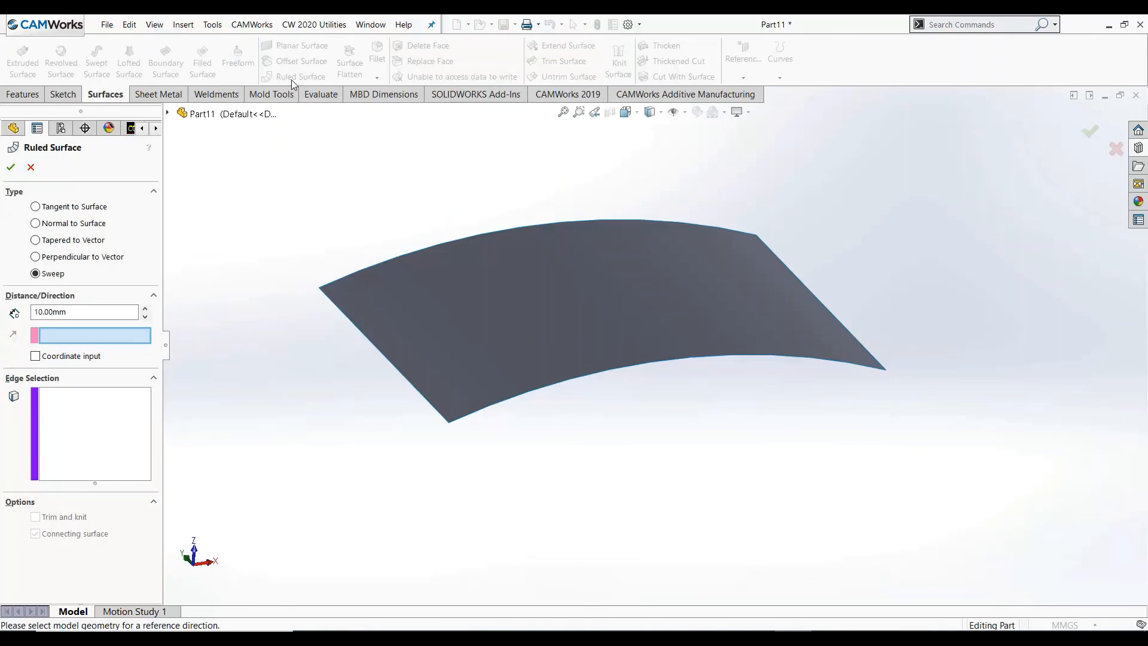
pyautogui.click(76, 209)
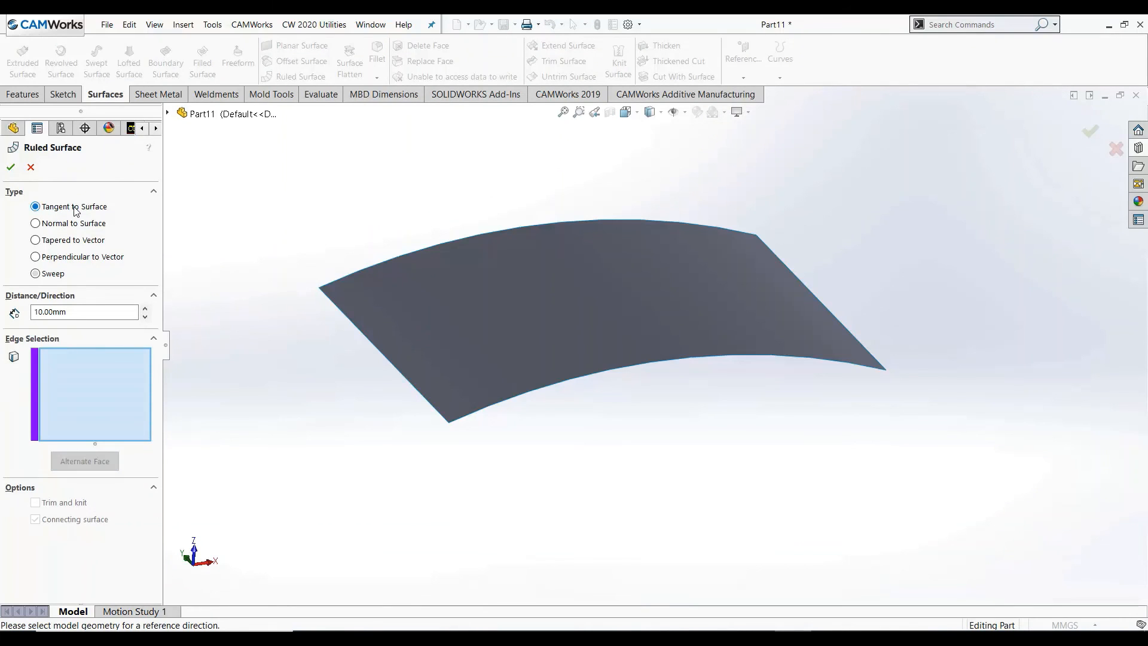
pyautogui.click(65, 225)
pyautogui.click(329, 297)
pyautogui.moveTo(361, 440); pyautogui.dragTo(388, 400, button='middle')
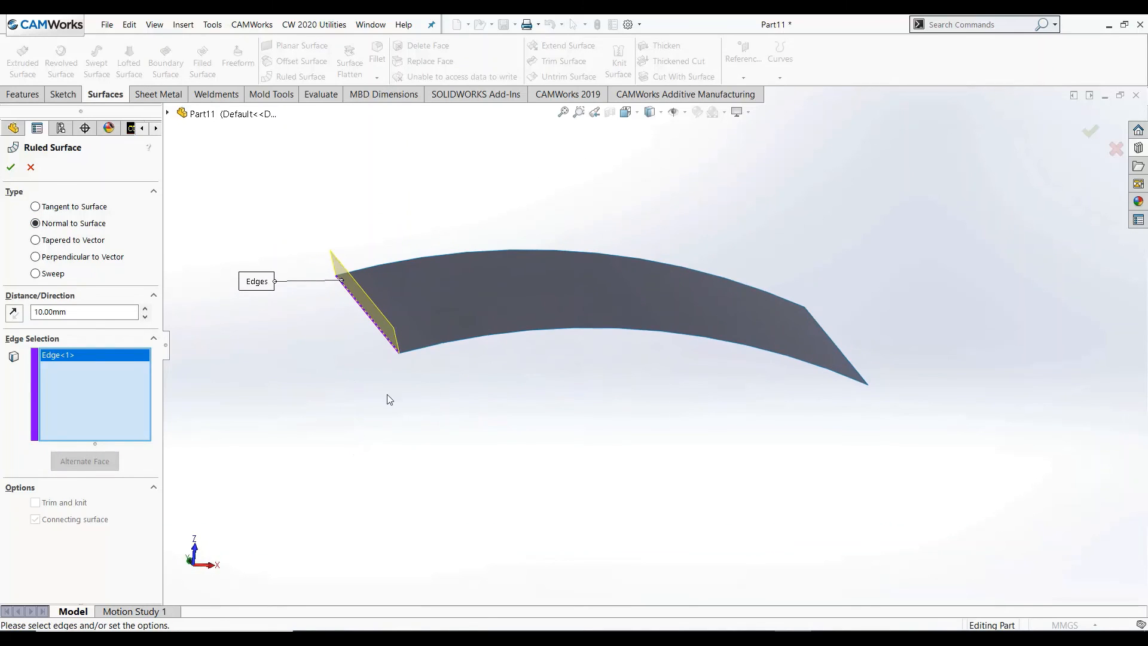
pyautogui.click(425, 349)
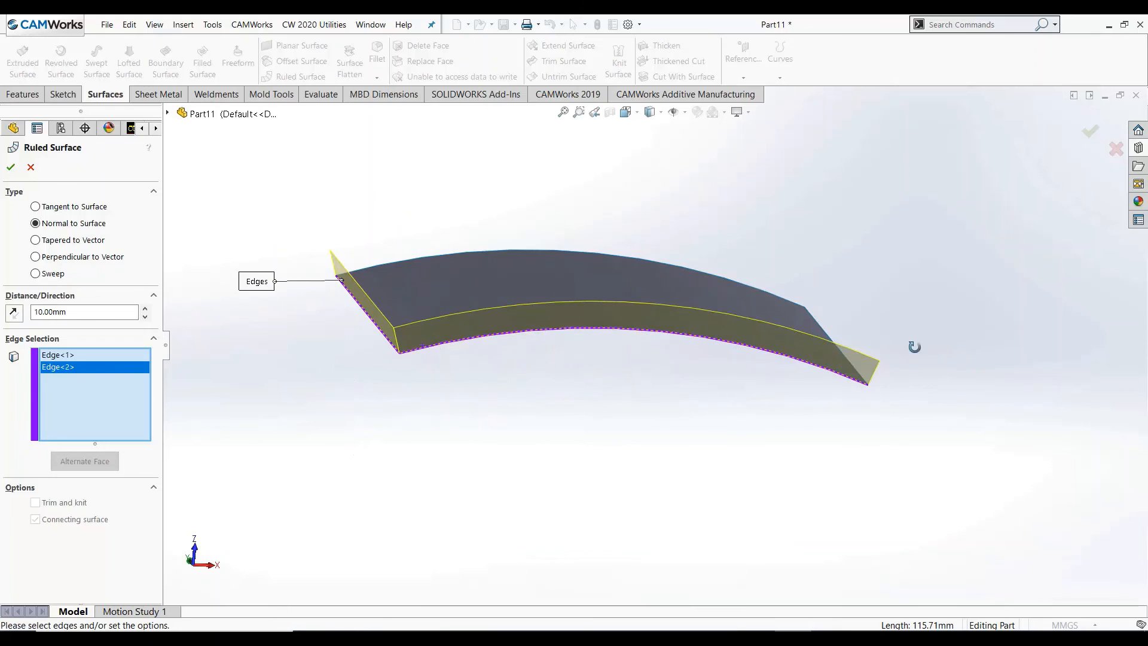
pyautogui.moveTo(915, 347); pyautogui.dragTo(820, 349, button='middle')
pyautogui.click(824, 344)
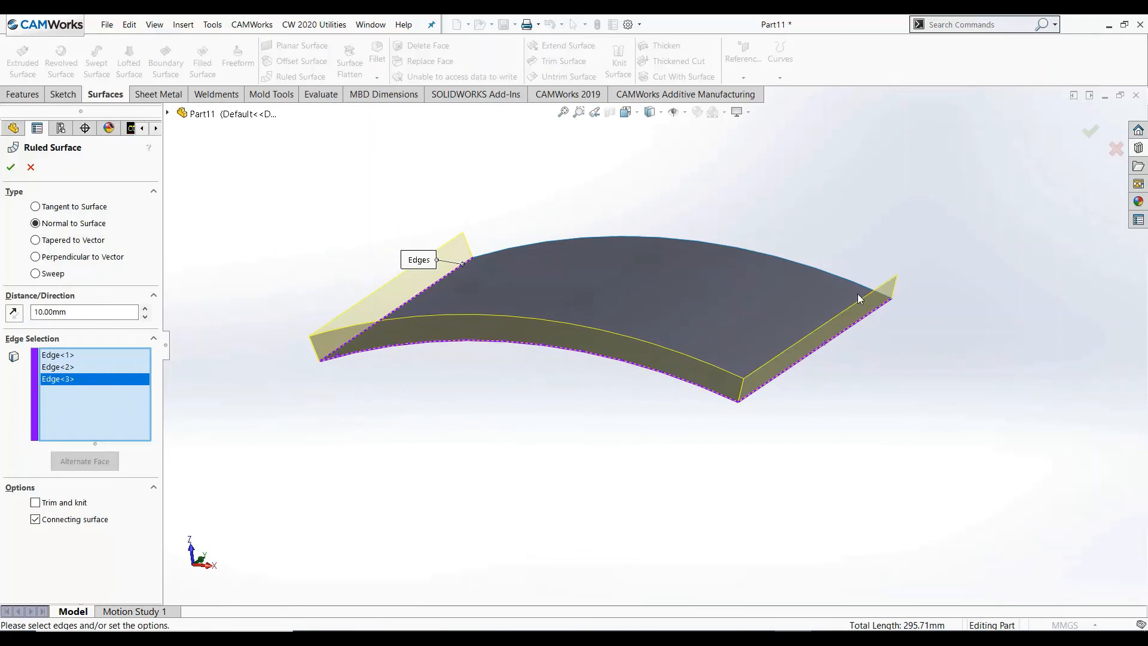
pyautogui.click(831, 275)
pyautogui.moveTo(613, 459); pyautogui.dragTo(646, 440, button='middle')
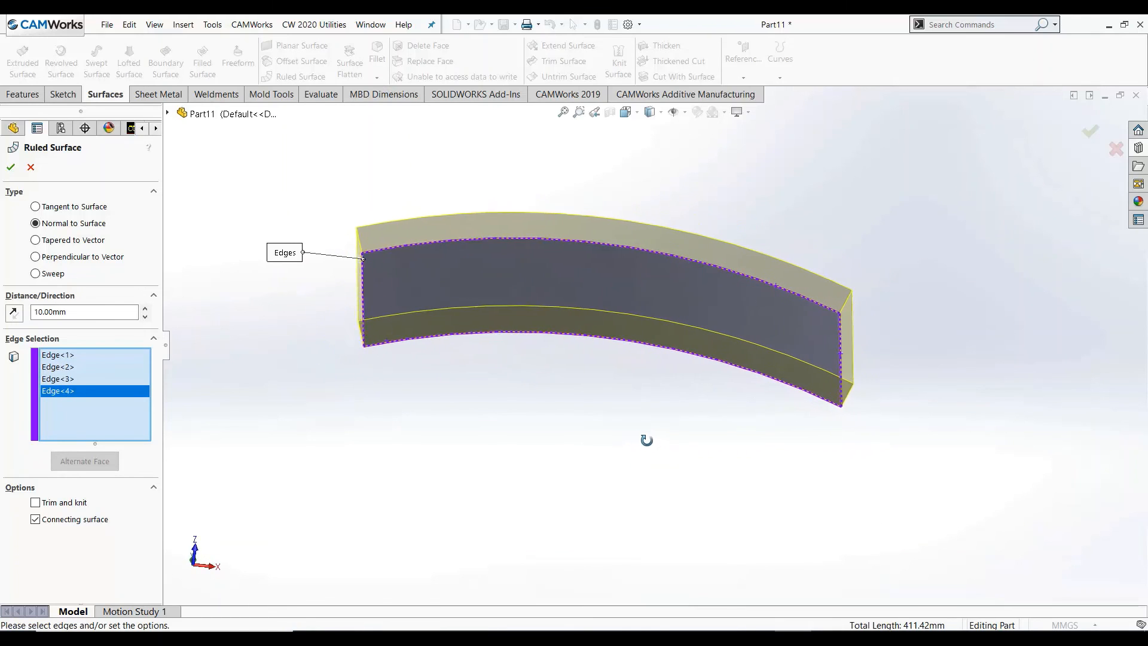
# Switch the ruled surface type to Tangent to Surface and examine the previewed corner.
pyautogui.click(65, 207)
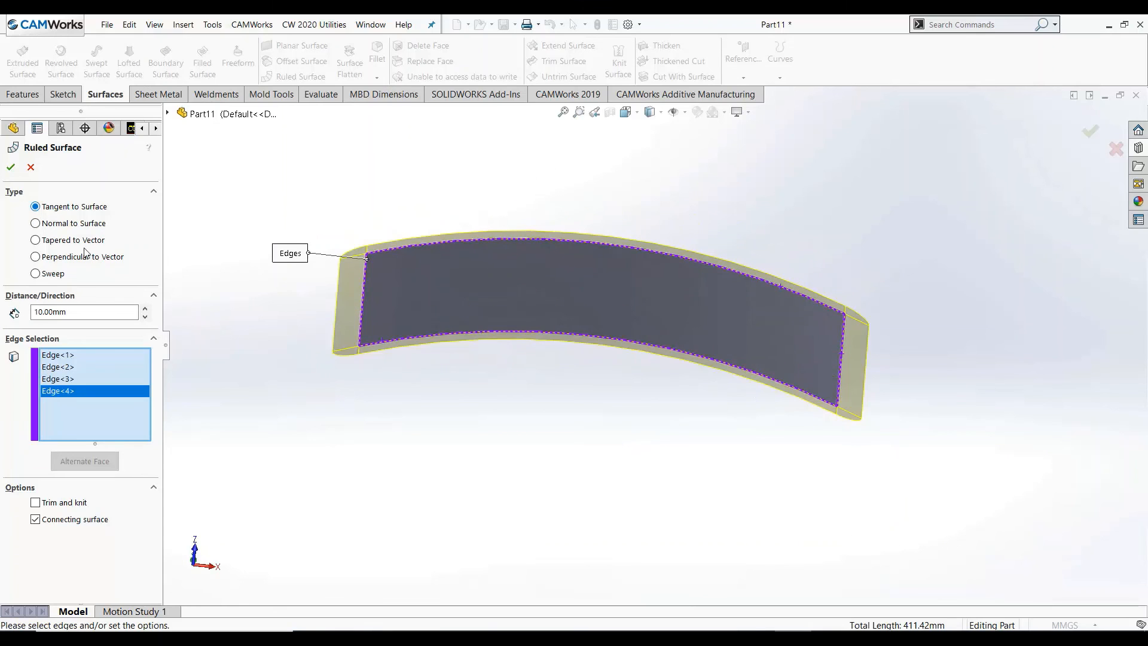
pyautogui.scroll(-4, 465, 327)
pyautogui.moveTo(385, 389); pyautogui.dragTo(371, 428, button='middle')
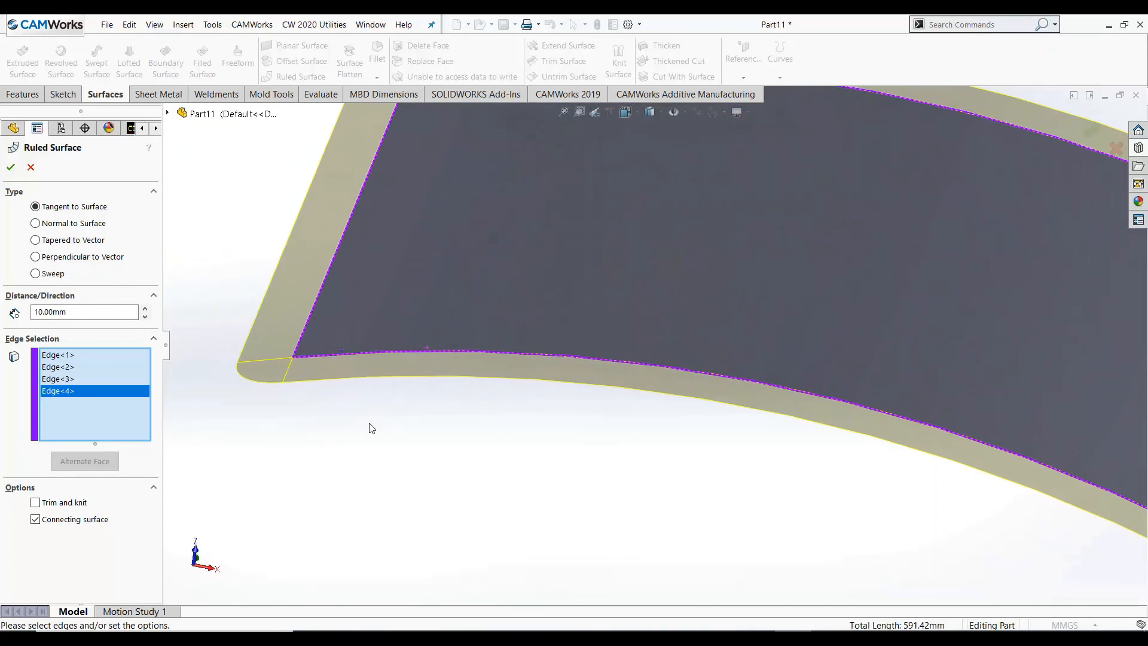
# Set the ruled surface to Normal to Surface with a 40 mm distance and create it around the arched surface.
pyautogui.click(144, 308)
pyautogui.click(144, 309)
pyautogui.click(144, 308)
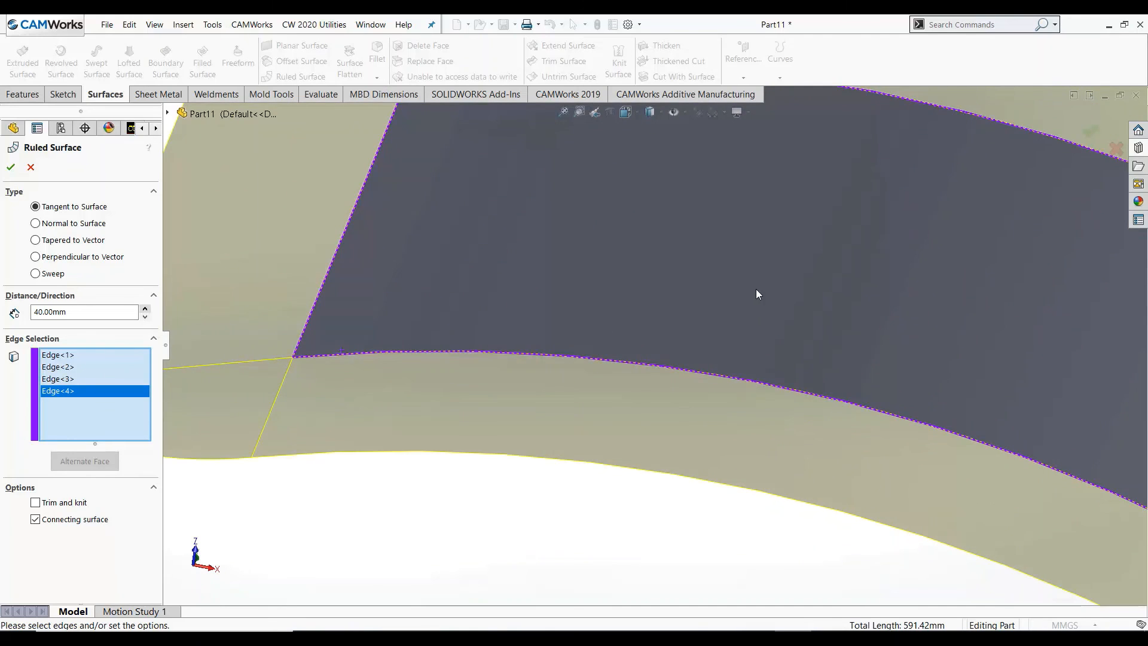
pyautogui.press('f')
pyautogui.click(69, 223)
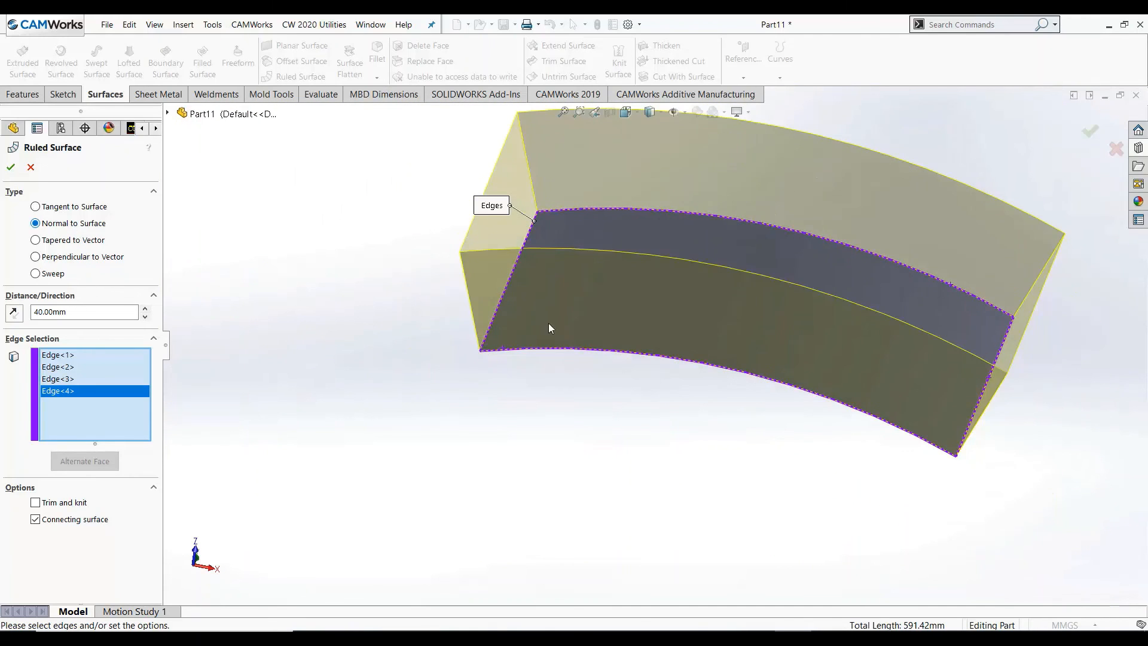
pyautogui.moveTo(546, 326); pyautogui.dragTo(833, 389, button='middle')
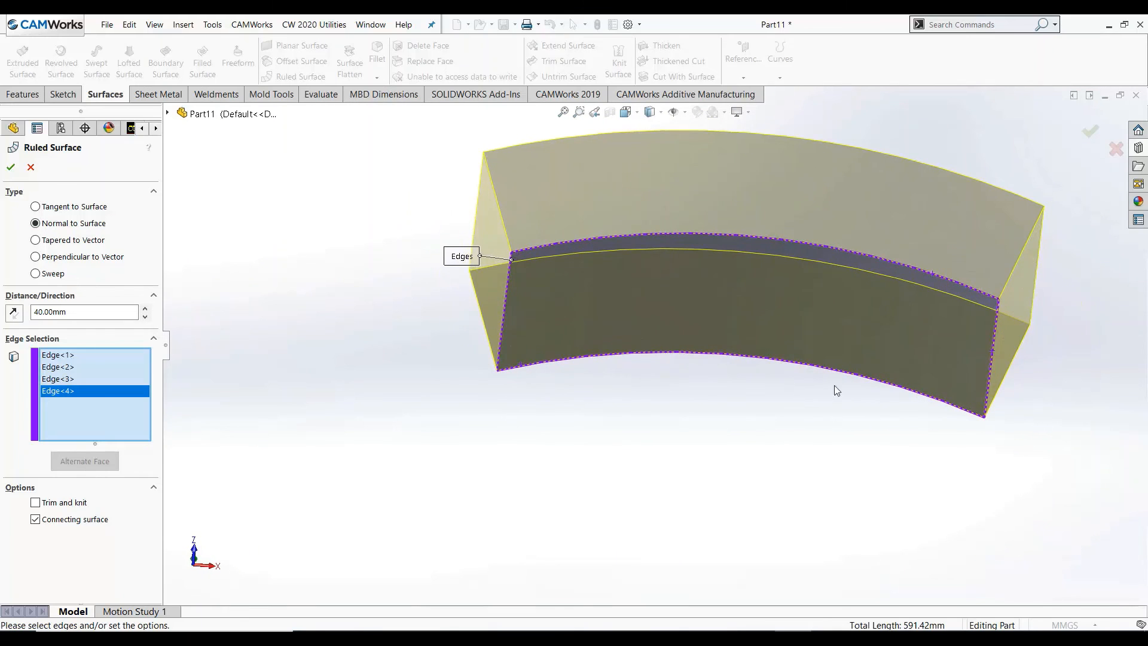
pyautogui.click(10, 166)
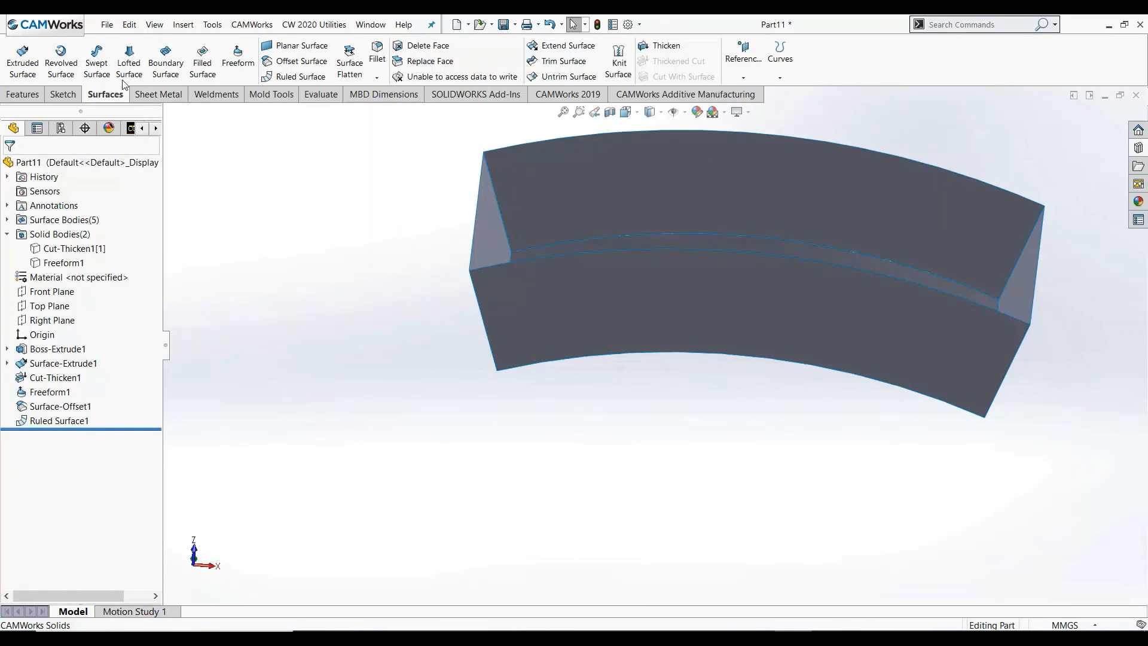
# Loft a surface between the open side's two straight end edges, using both arched edges as guide curves.
pyautogui.click(129, 62)
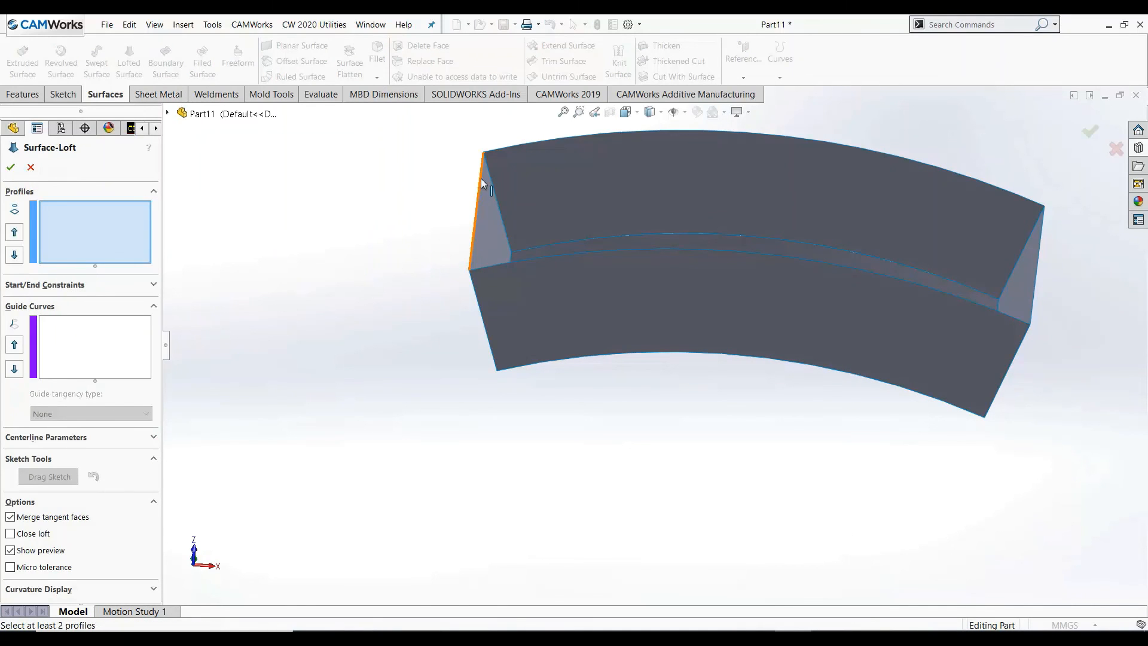
pyautogui.click(480, 177)
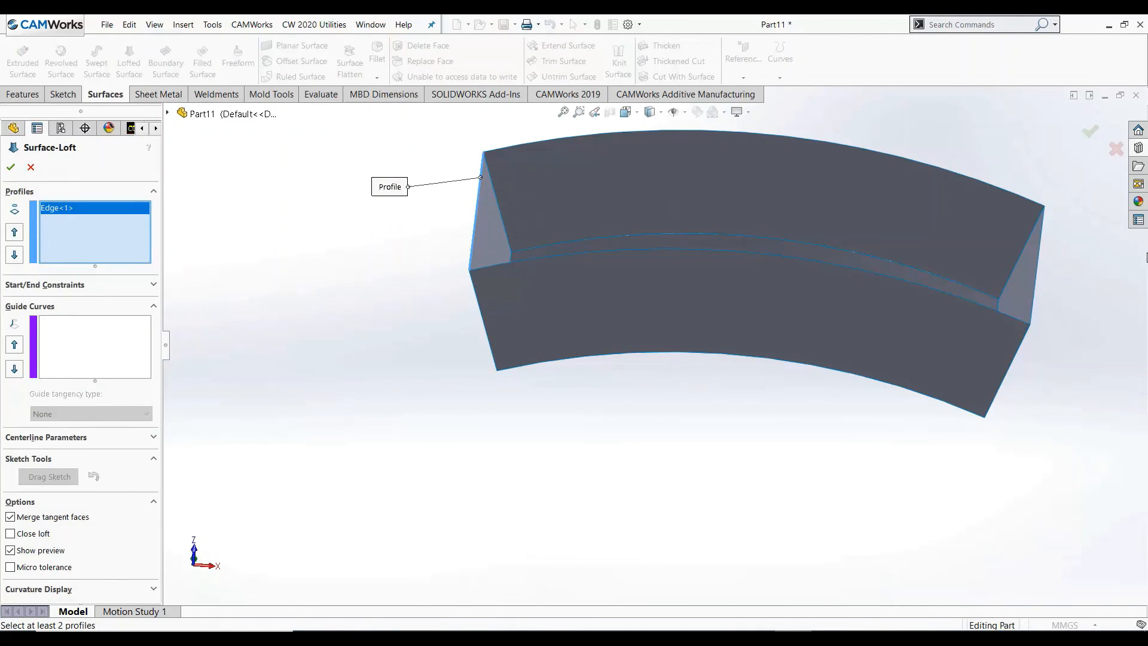
pyautogui.click(1041, 233)
pyautogui.click(66, 339)
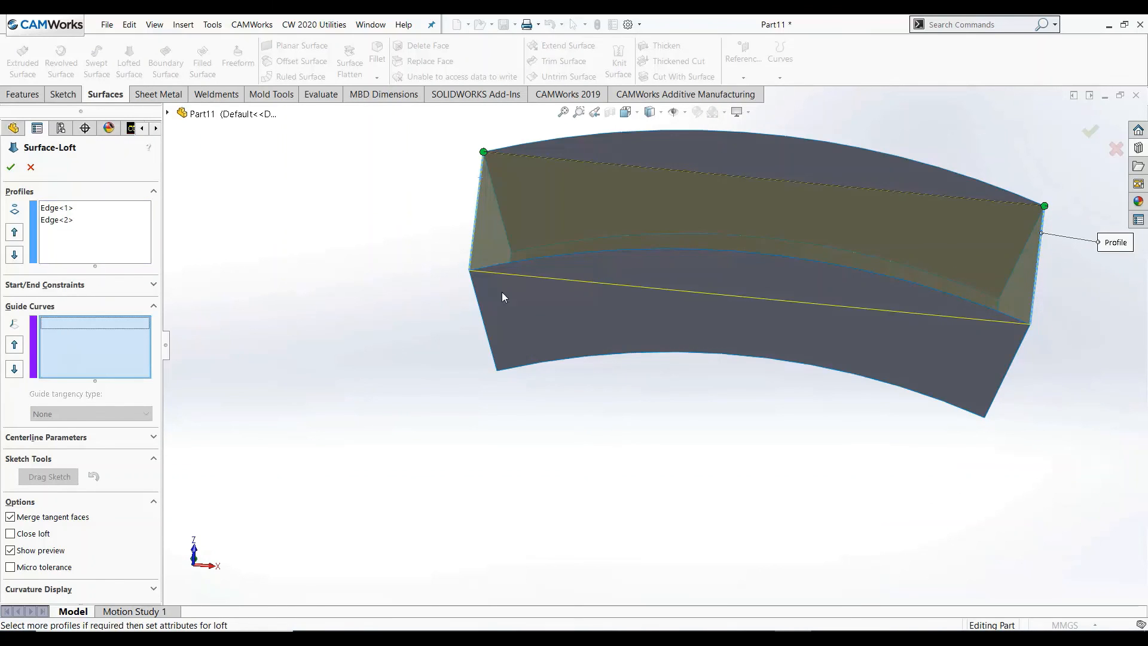
pyautogui.click(548, 259)
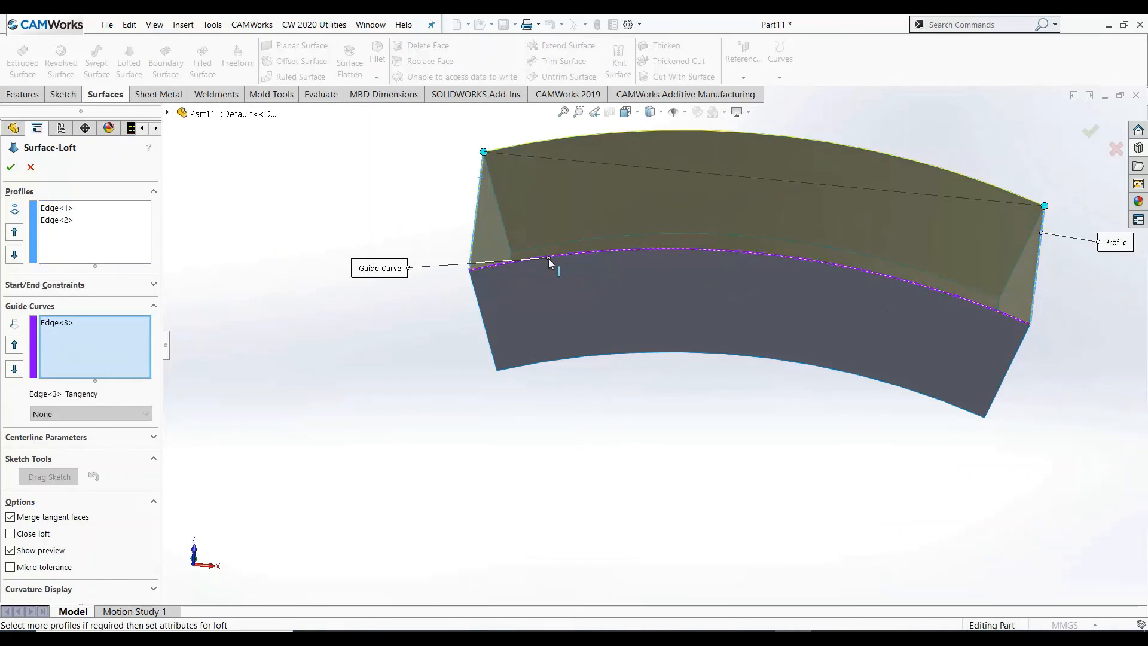
pyautogui.click(577, 137)
pyautogui.rightClick(576, 137)
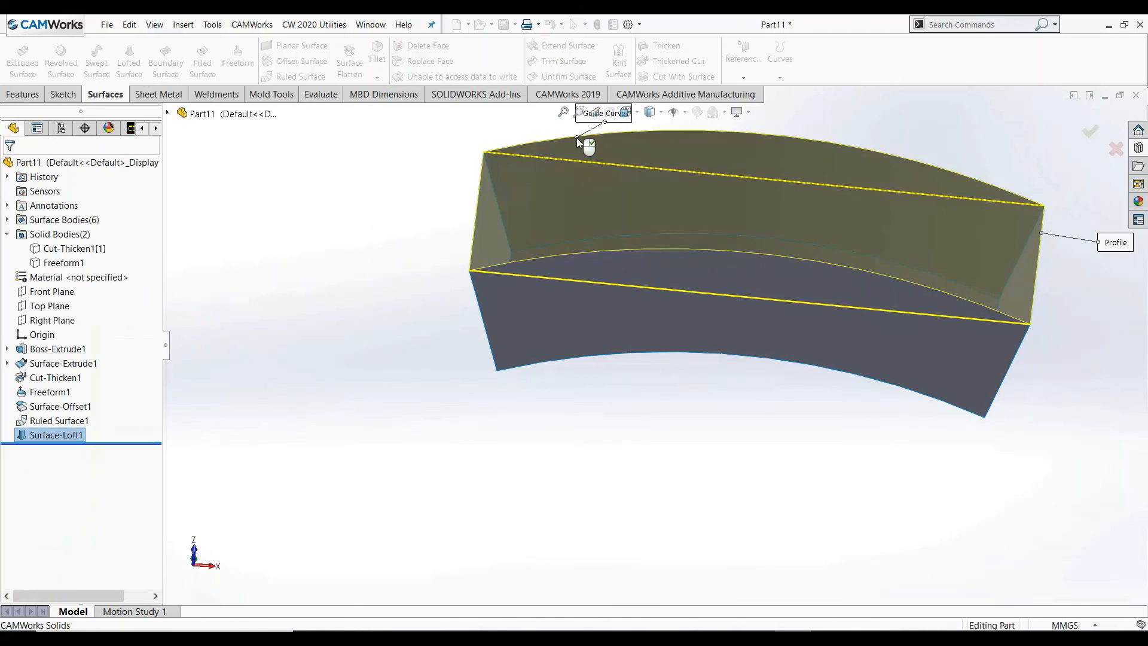
pyautogui.click(382, 240)
pyautogui.scroll(4, 841, 254)
pyautogui.scroll(-4, 841, 255)
pyautogui.moveTo(826, 336); pyautogui.dragTo(794, 301, button='middle')
pyautogui.scroll(4, 794, 301)
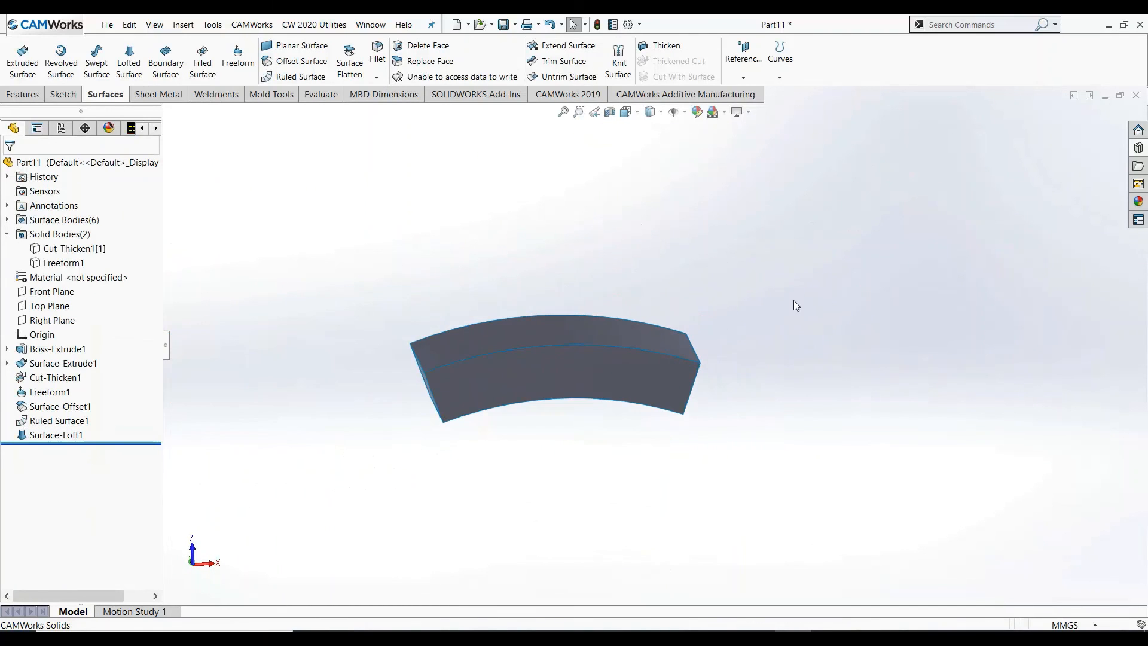
# Knit the offset, ruled and lofted surfaces together with Create solid enabled.
pyautogui.click(619, 62)
pyautogui.moveTo(758, 454); pyautogui.dragTo(353, 261)
pyautogui.click(58, 303)
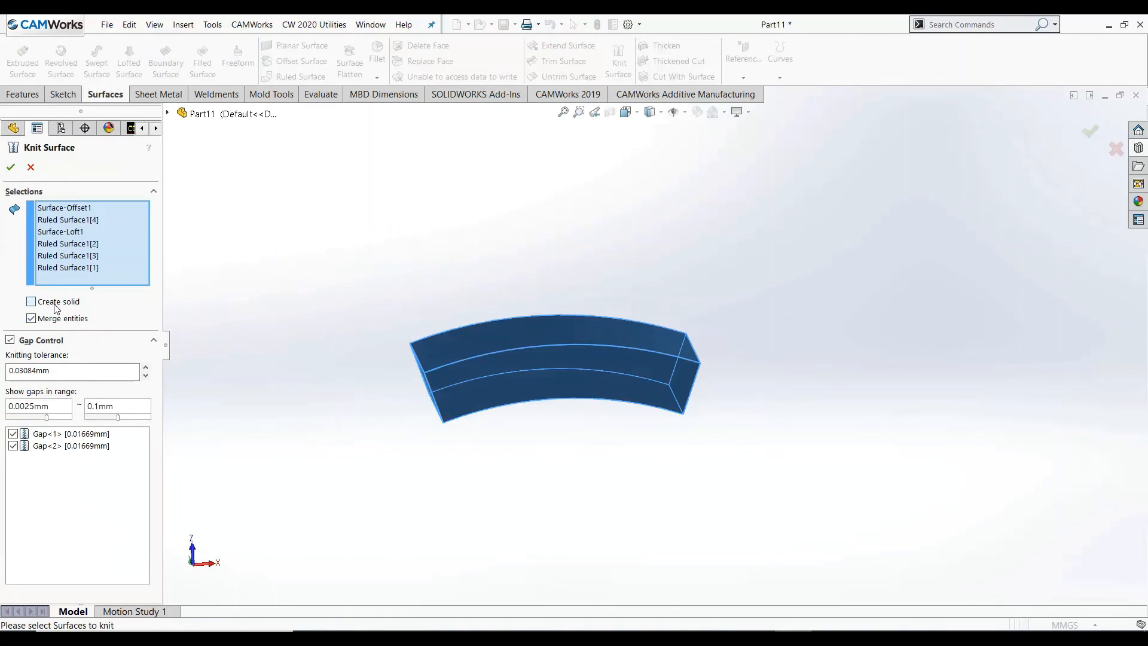
pyautogui.click(10, 168)
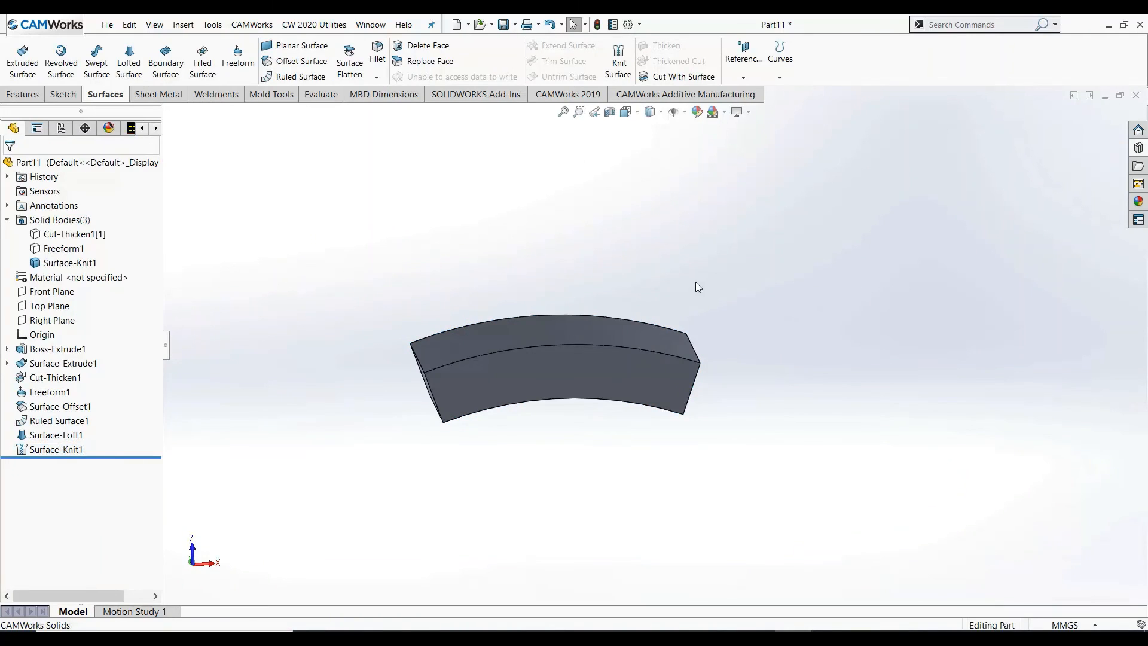
pyautogui.moveTo(695, 282); pyautogui.dragTo(714, 456, button='middle')
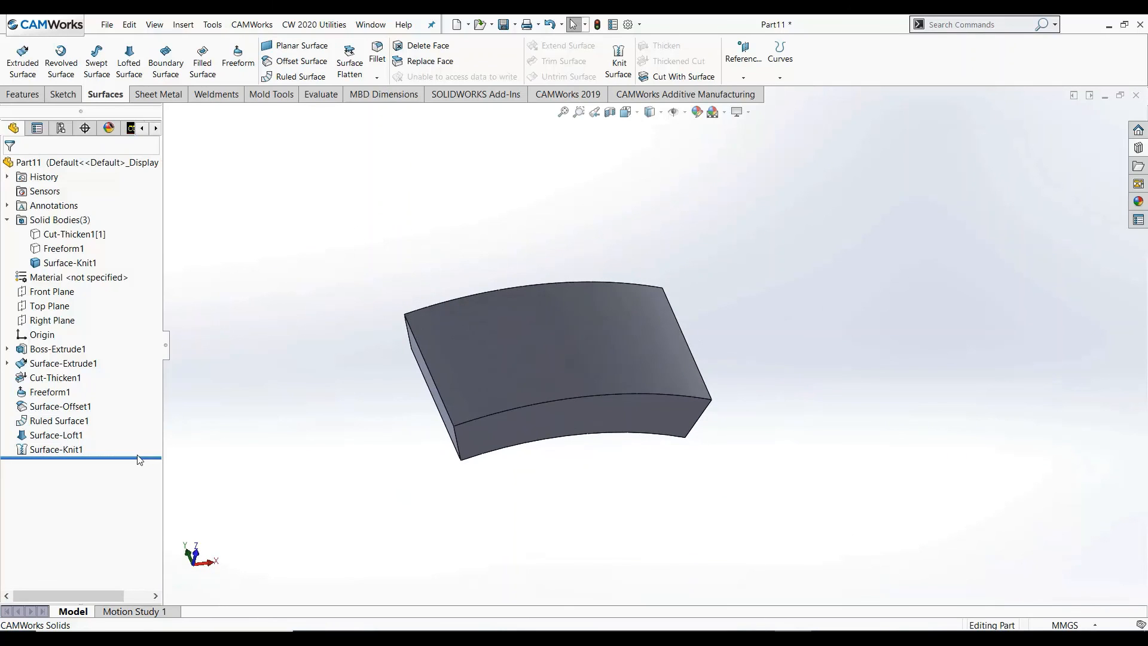
# Roll the model back before the knit and sketch a circle about 34 mm in diameter on the Front Plane, about 54 mm left of the origin.
pyautogui.moveTo(138, 459); pyautogui.dragTo(138, 443)
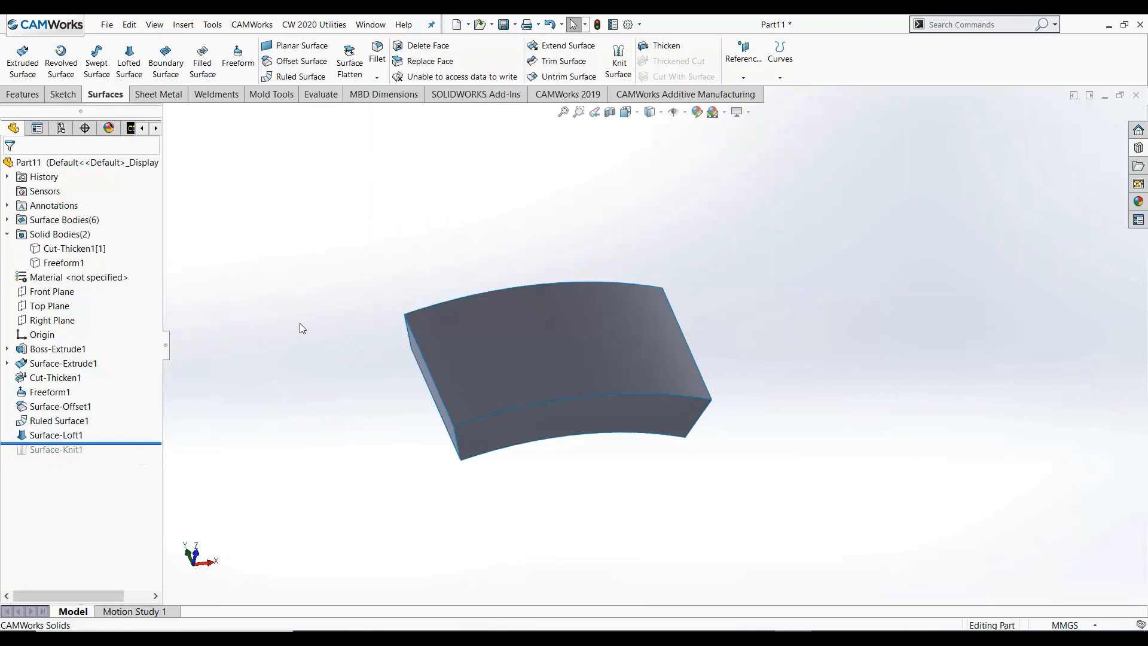
pyautogui.click(7, 234)
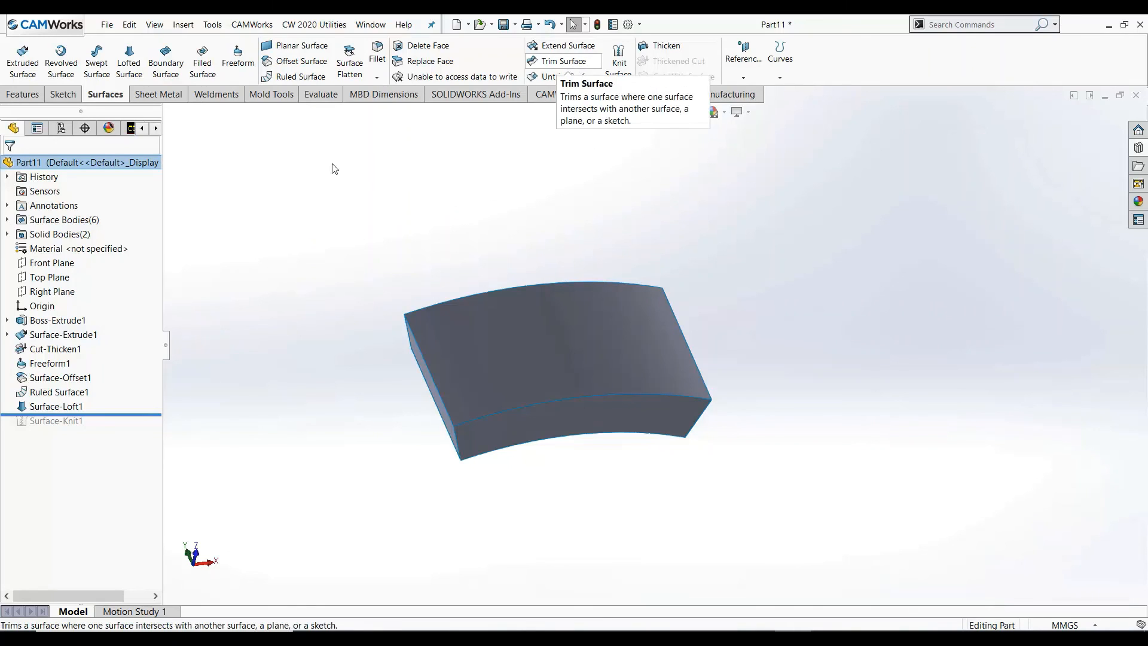
pyautogui.click(52, 263)
pyautogui.click(90, 249)
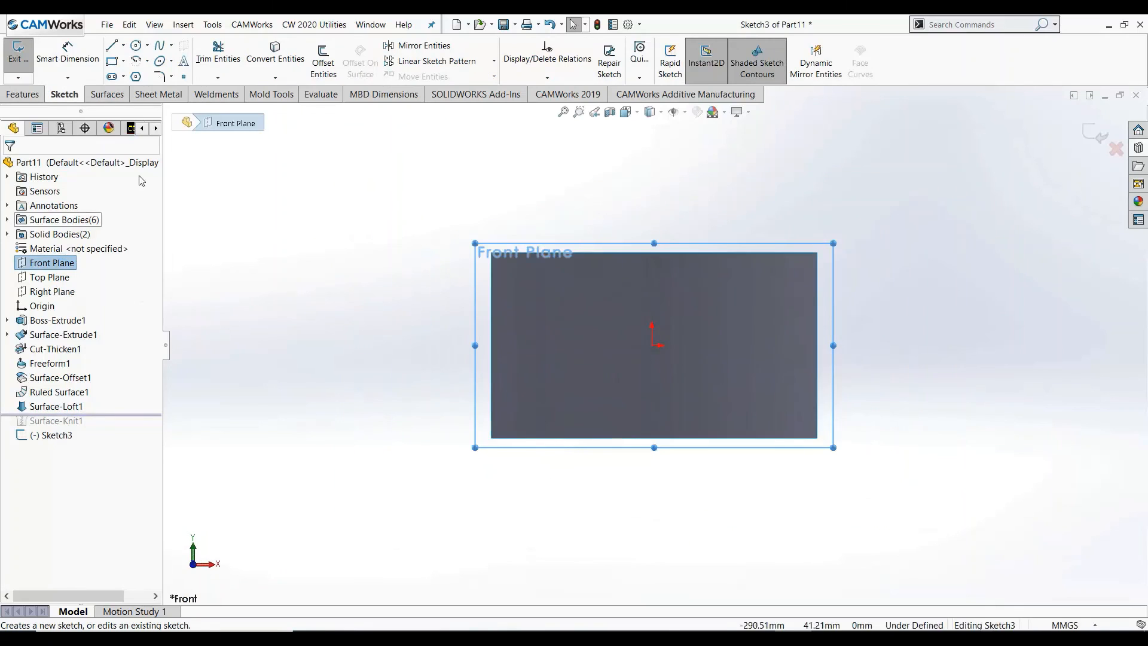
pyautogui.click(136, 46)
pyautogui.click(566, 345)
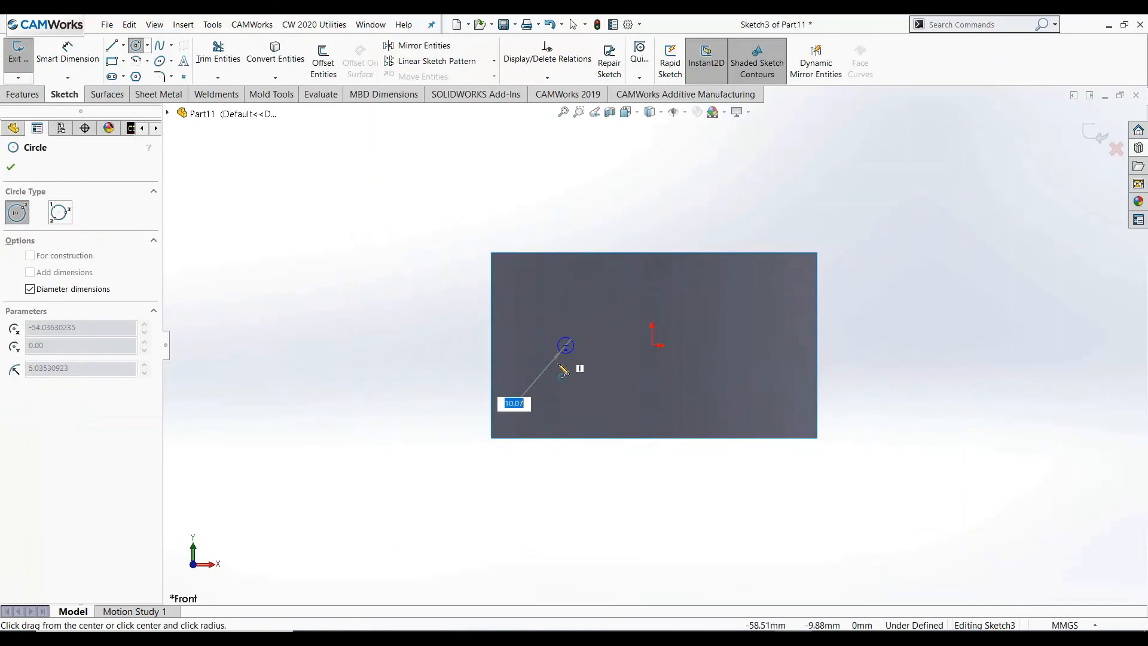
pyautogui.click(556, 371)
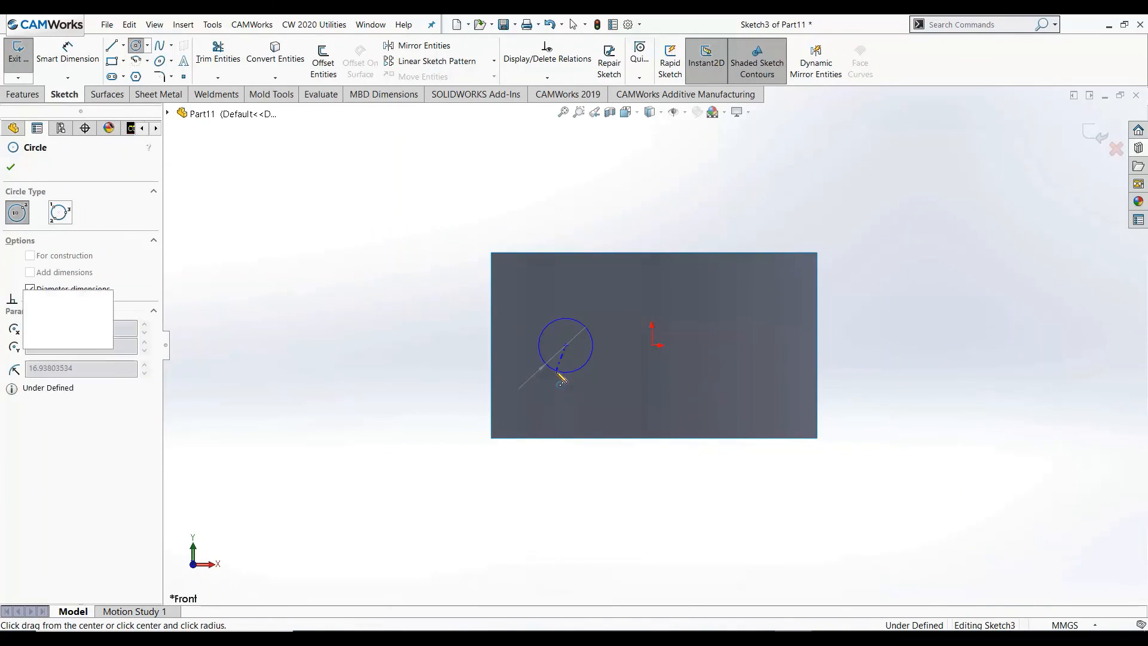
pyautogui.click(1094, 135)
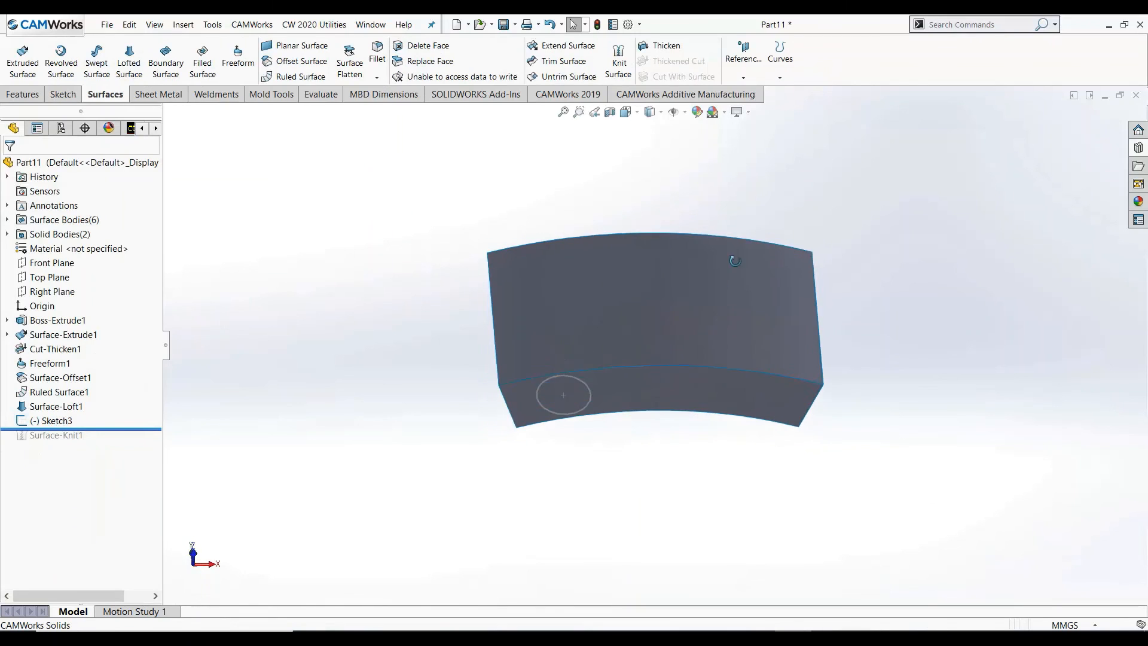
# Trim the arched offset surface with the circle sketch, keeping the area outside the circle, and inspect the hole.
pyautogui.click(564, 62)
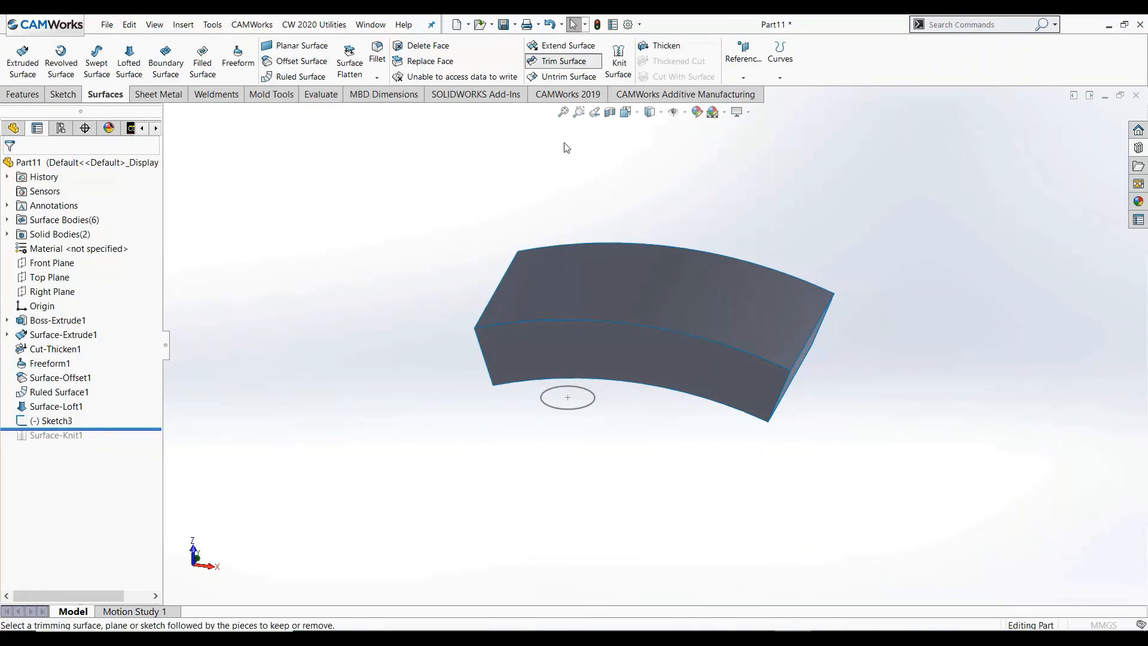
pyautogui.click(574, 410)
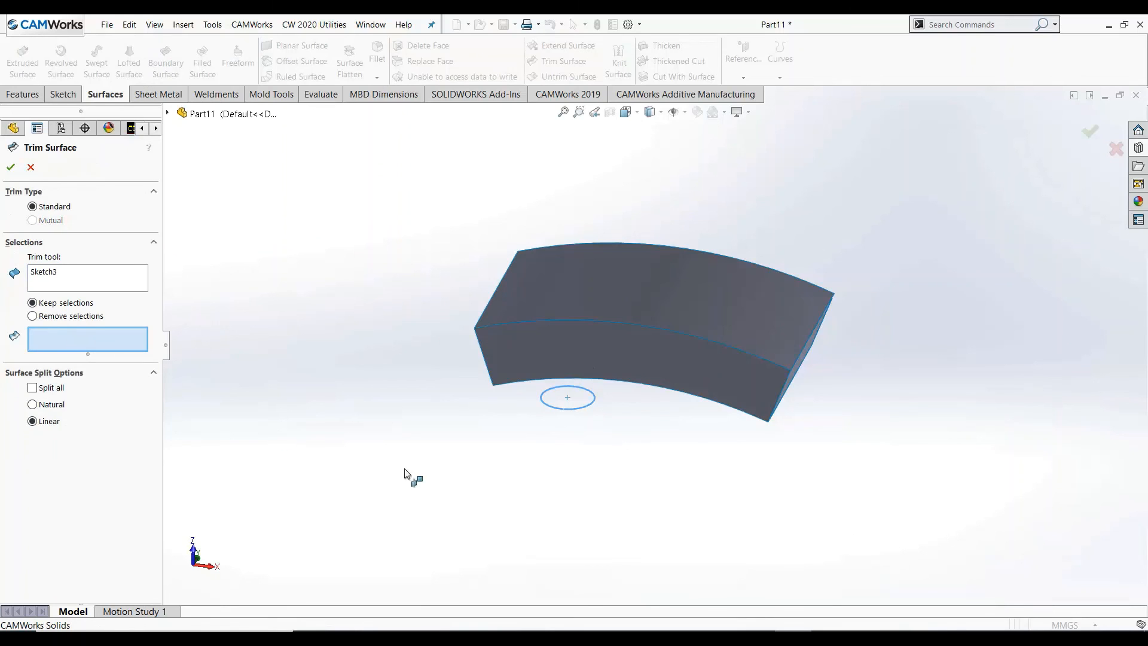
pyautogui.moveTo(585, 487); pyautogui.dragTo(592, 129, button='middle')
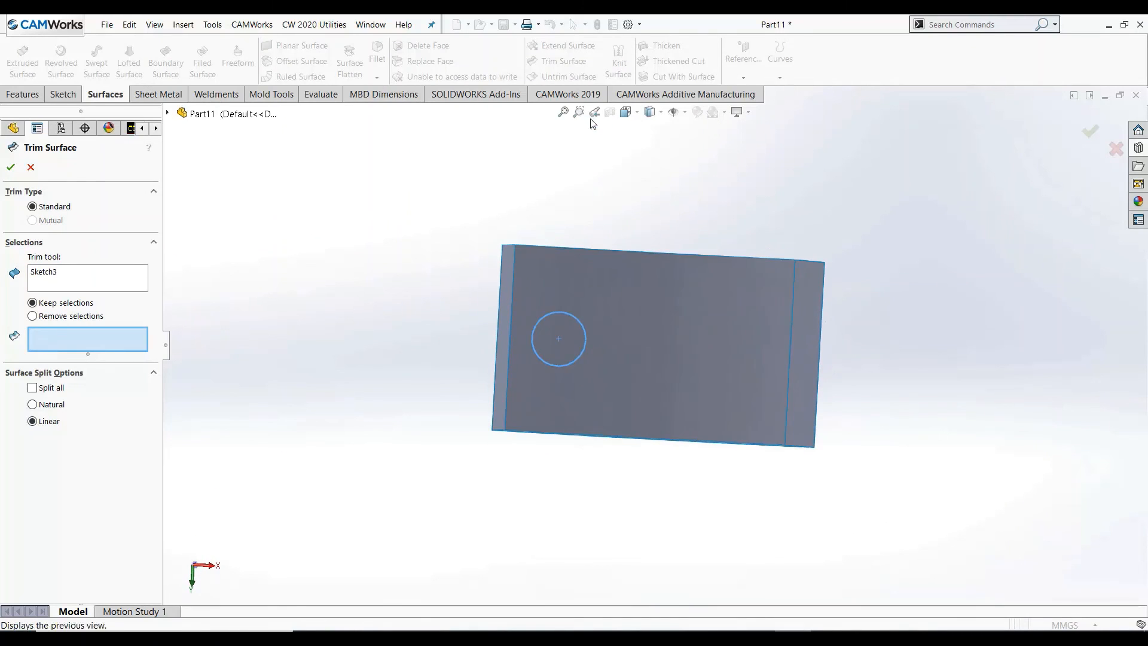
pyautogui.click(671, 370)
pyautogui.moveTo(634, 474); pyautogui.dragTo(640, 341, button='middle')
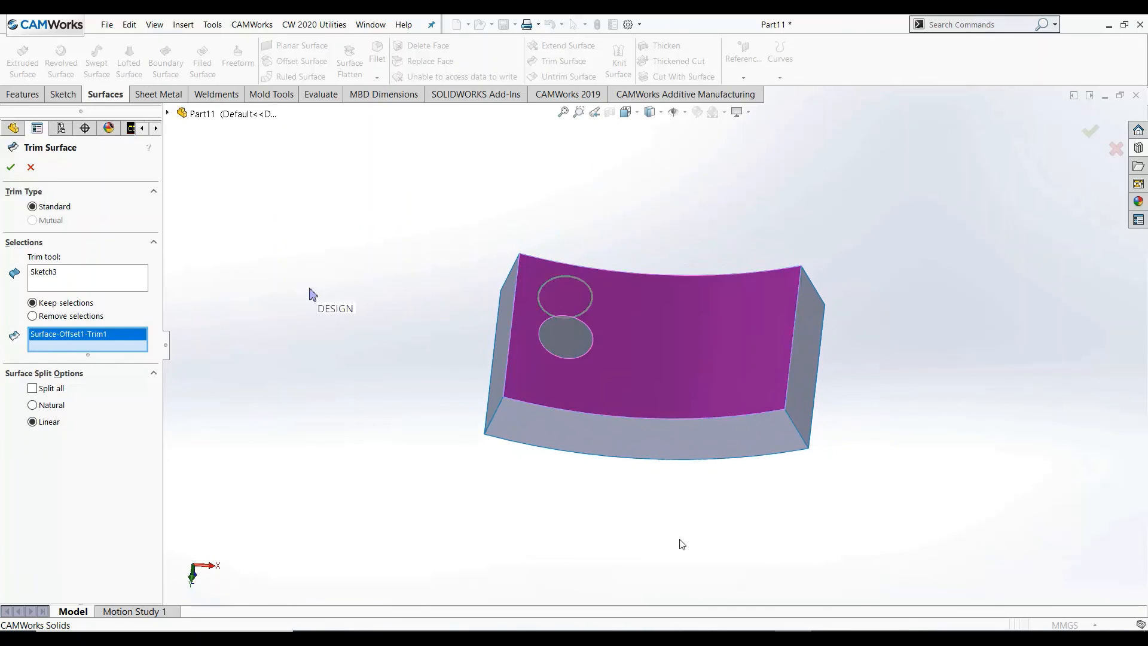
pyautogui.click(11, 168)
pyautogui.scroll(-4, 602, 341)
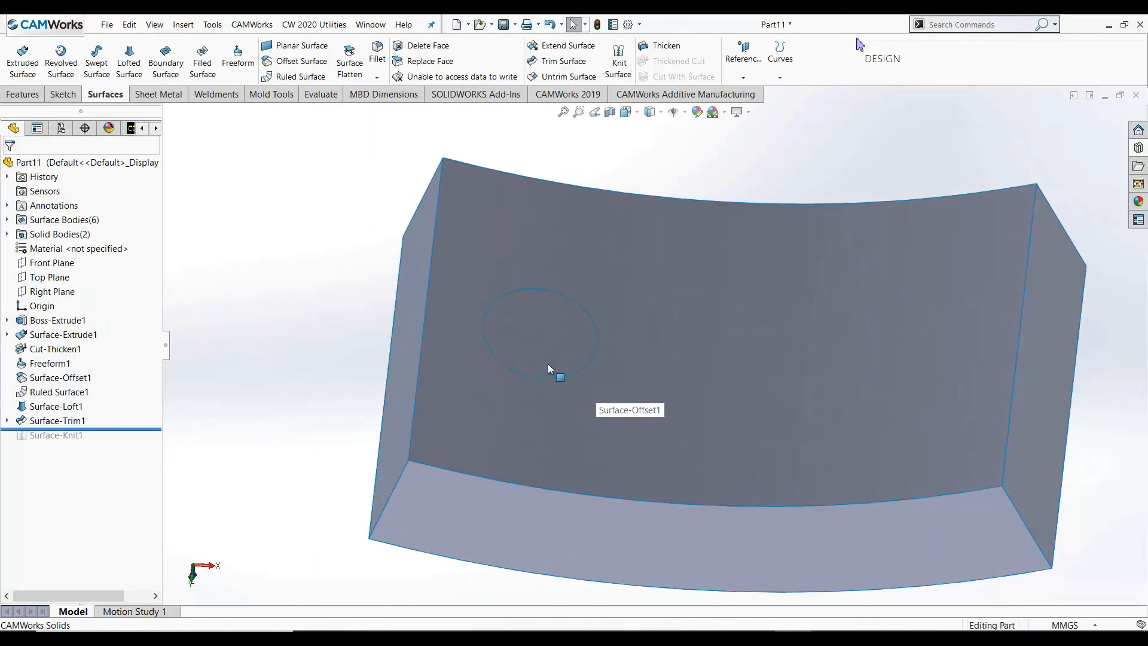
pyautogui.click(532, 344)
pyautogui.moveTo(526, 358); pyautogui.dragTo(519, 207, button='middle')
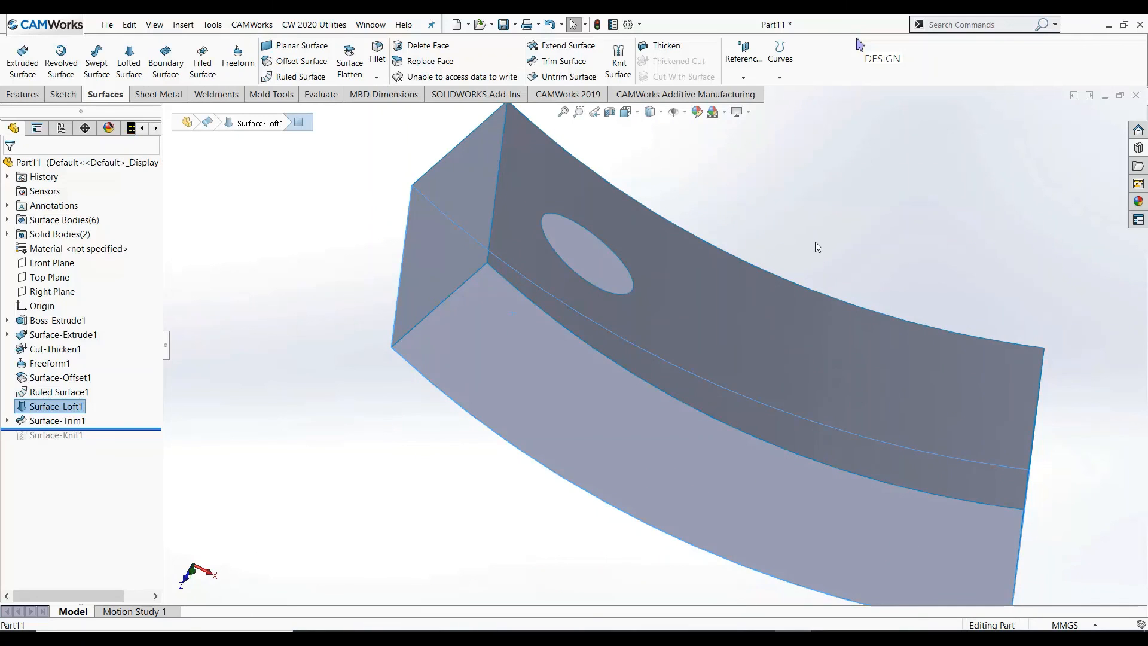
pyautogui.moveTo(817, 246); pyautogui.dragTo(704, 290, button='middle')
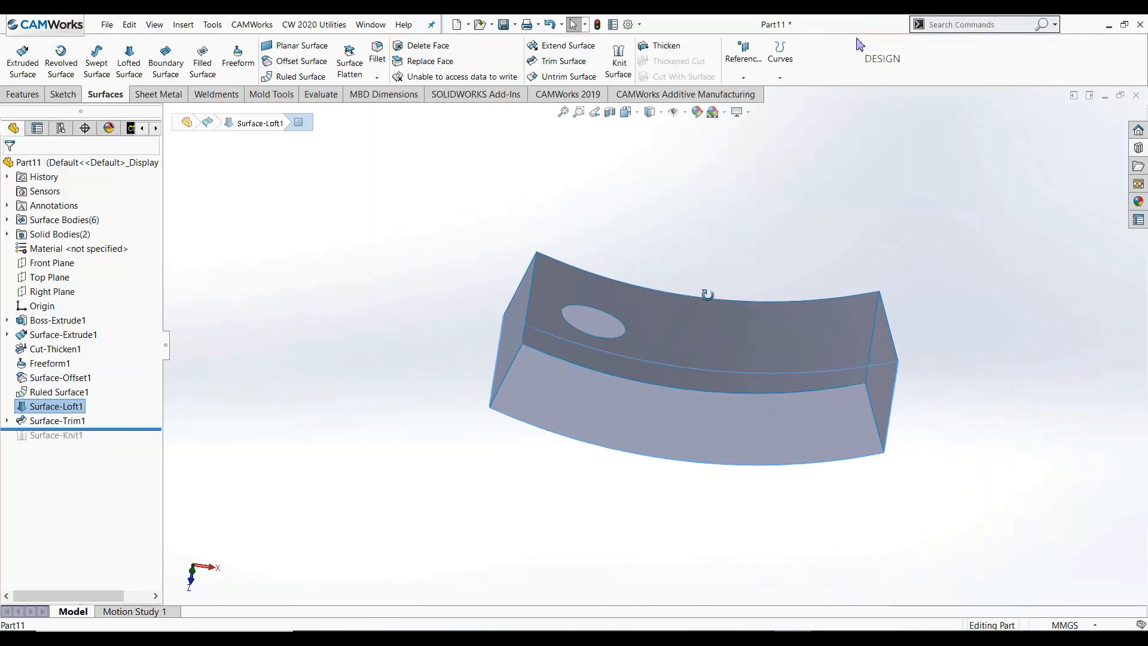
# Sketch a zigzag chain of lines on the Top Plane, running across the arched side face and past both its ends.
pyautogui.click(53, 278)
pyautogui.click(68, 260)
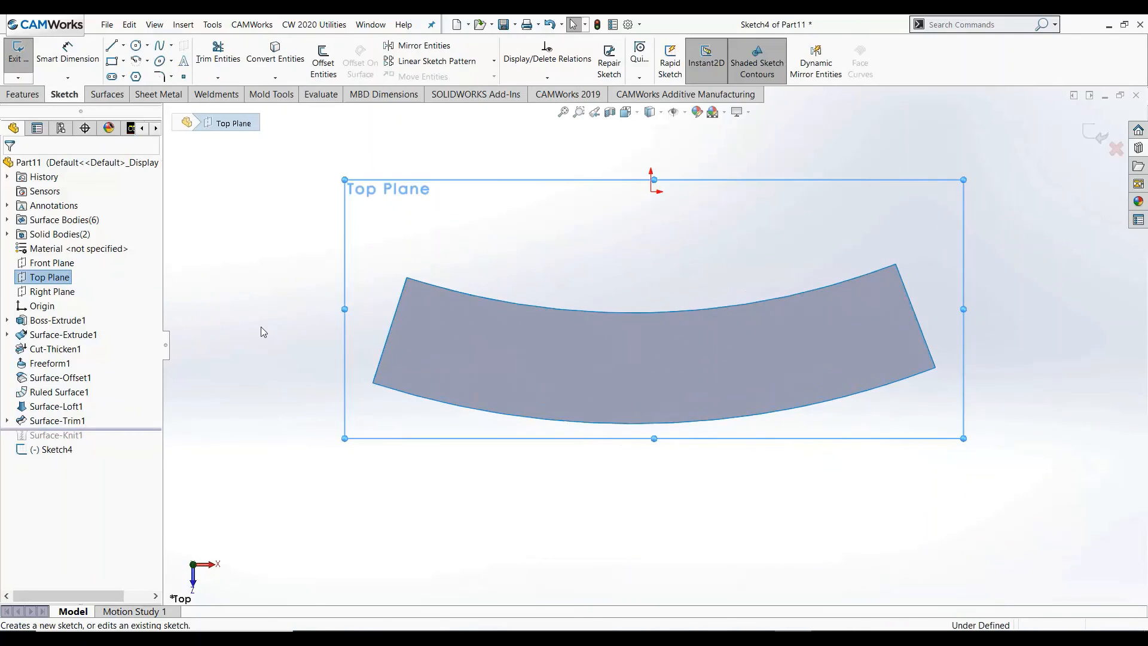
pyautogui.press('l')
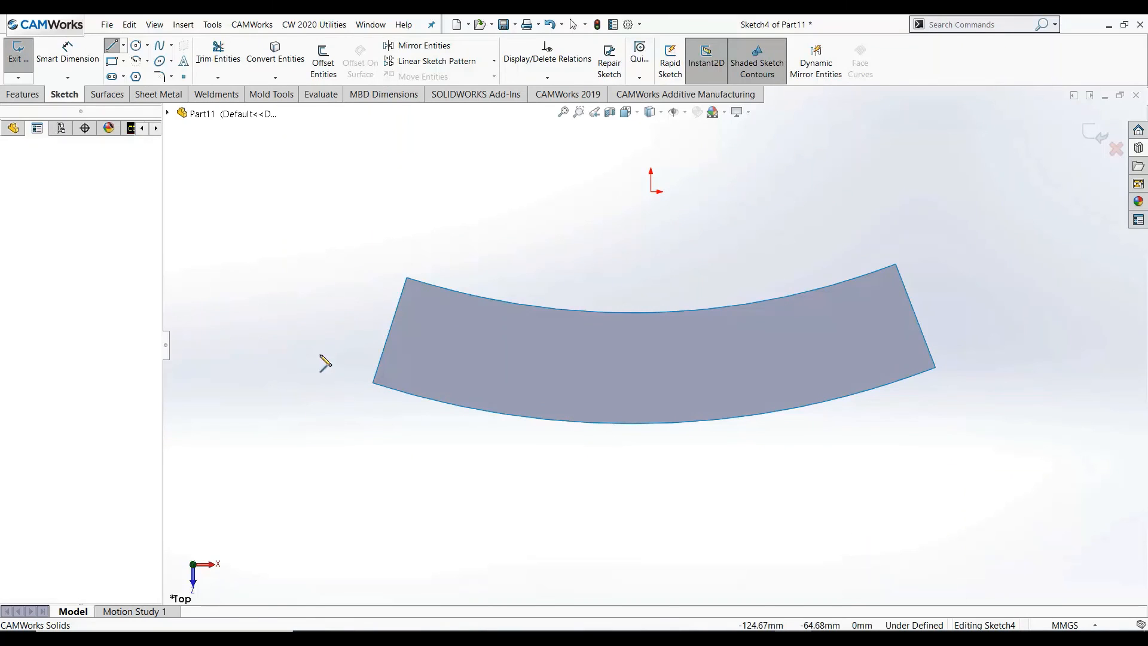
pyautogui.click(303, 372)
pyautogui.click(364, 313)
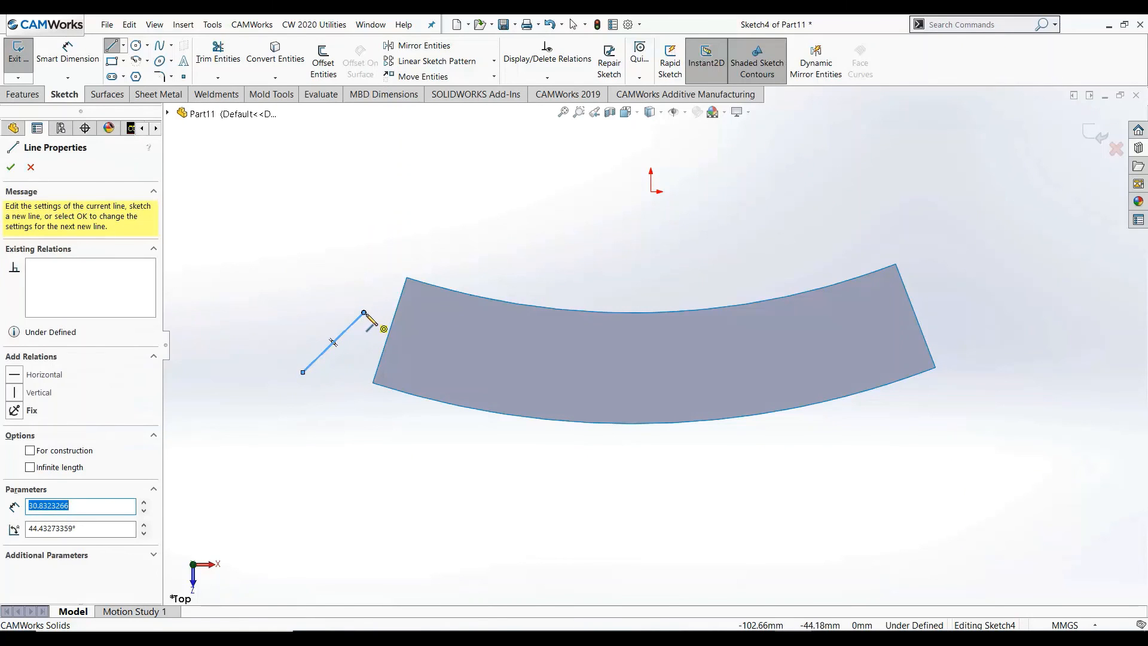
pyautogui.click(412, 361)
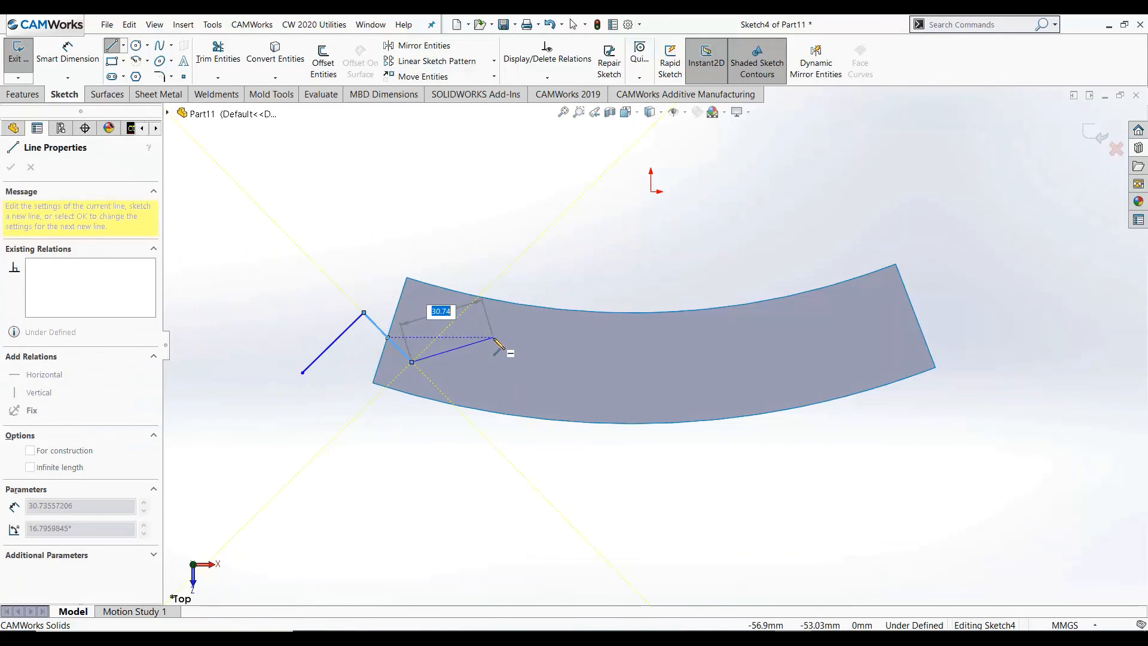
pyautogui.click(493, 337)
pyautogui.click(552, 379)
pyautogui.click(675, 349)
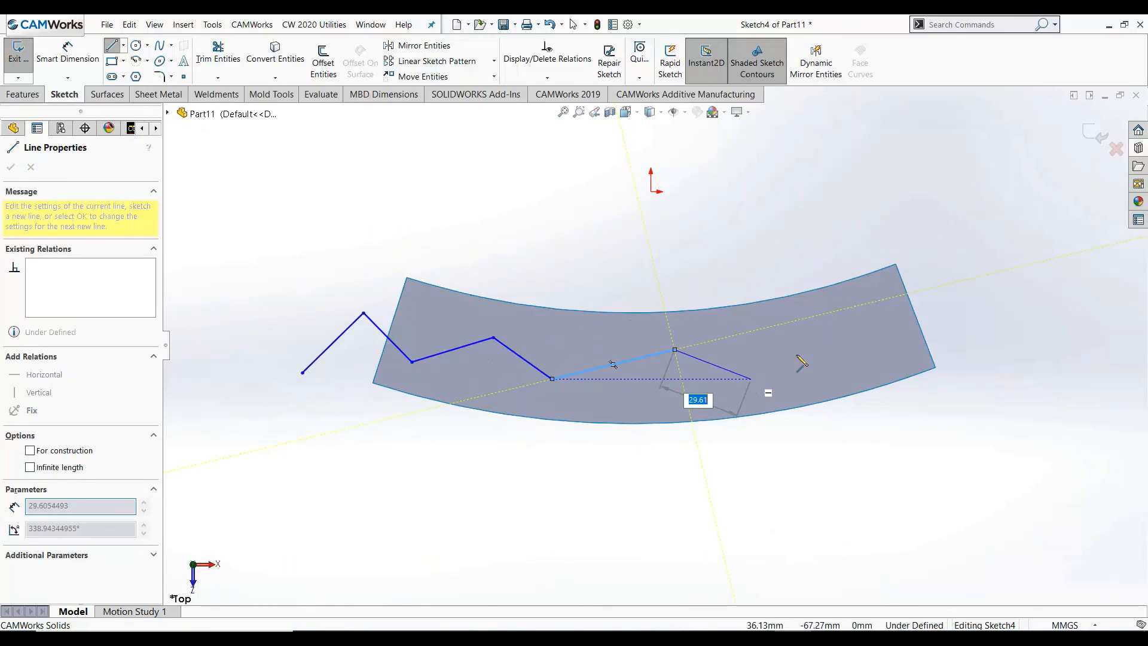
pyautogui.click(751, 378)
pyautogui.click(893, 355)
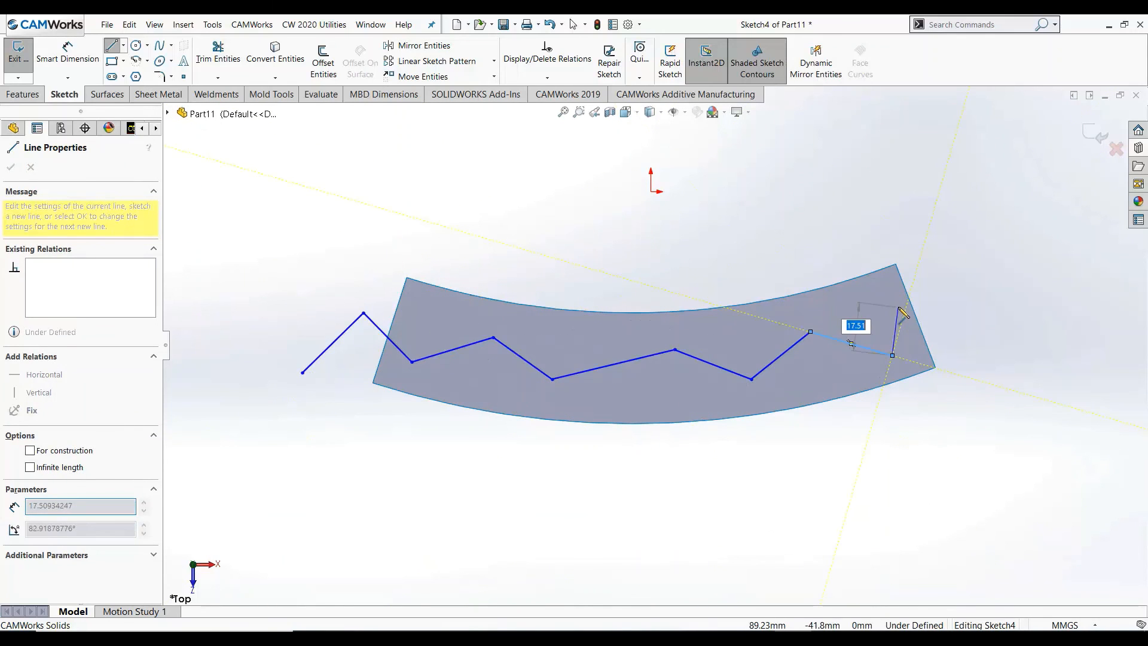
pyautogui.click(898, 306)
pyautogui.rightClick(1041, 310)
pyautogui.click(1018, 306)
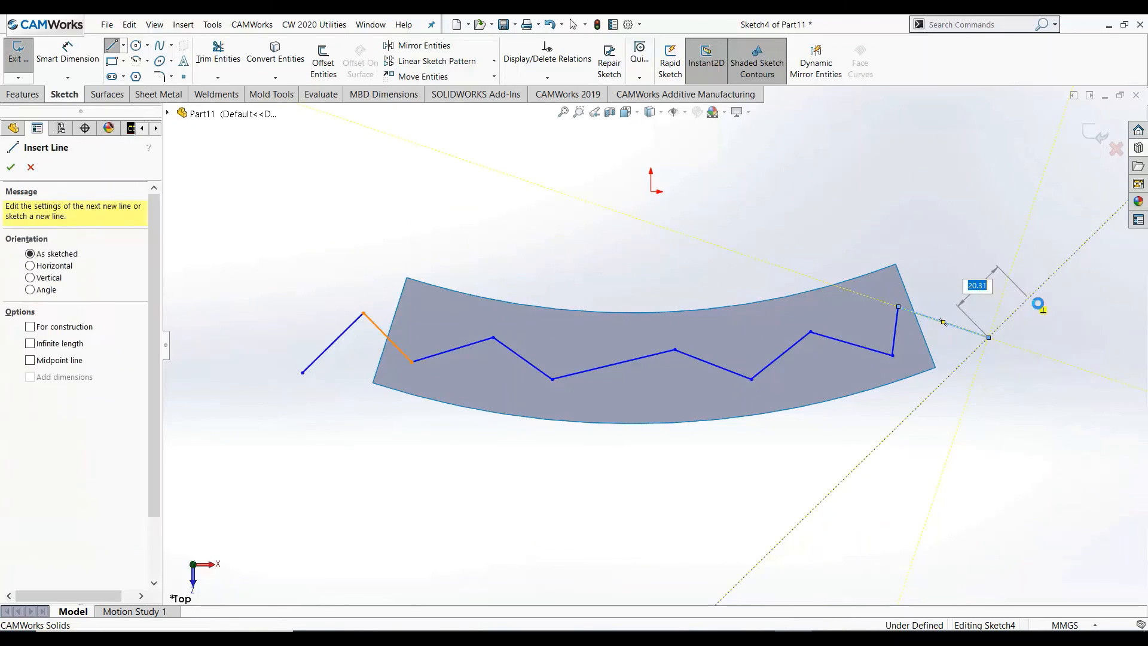
pyautogui.click(1085, 133)
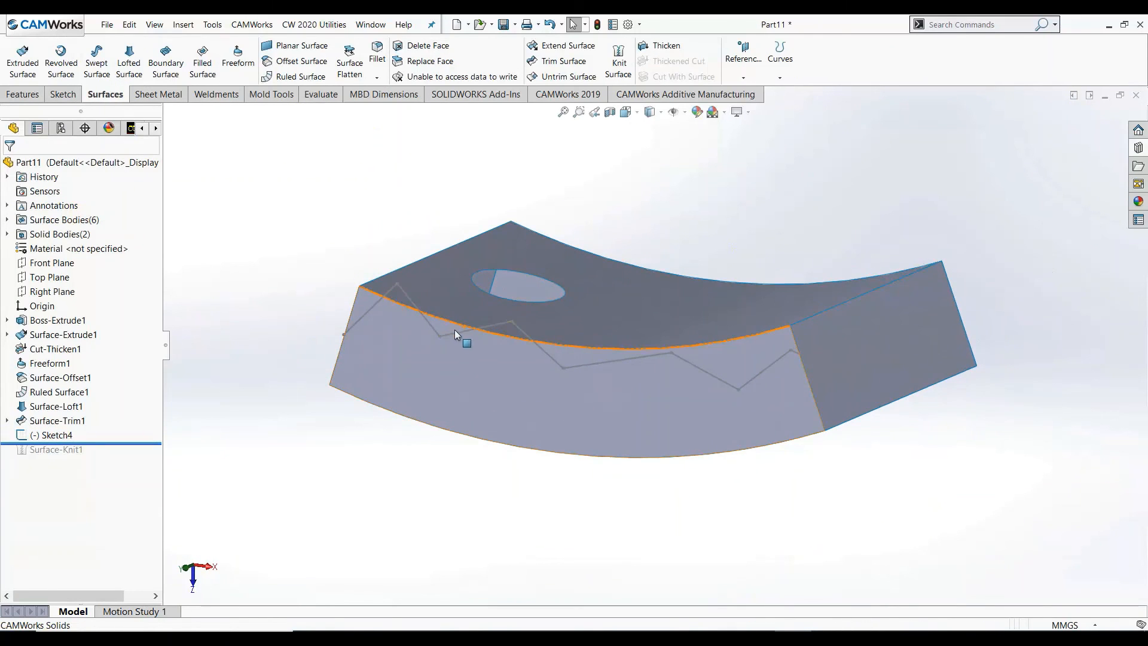
# Trim the arched side face of the ruled surface with the zigzag sketch, keeping the portion adjoining the lofted surface.
pyautogui.click(455, 333)
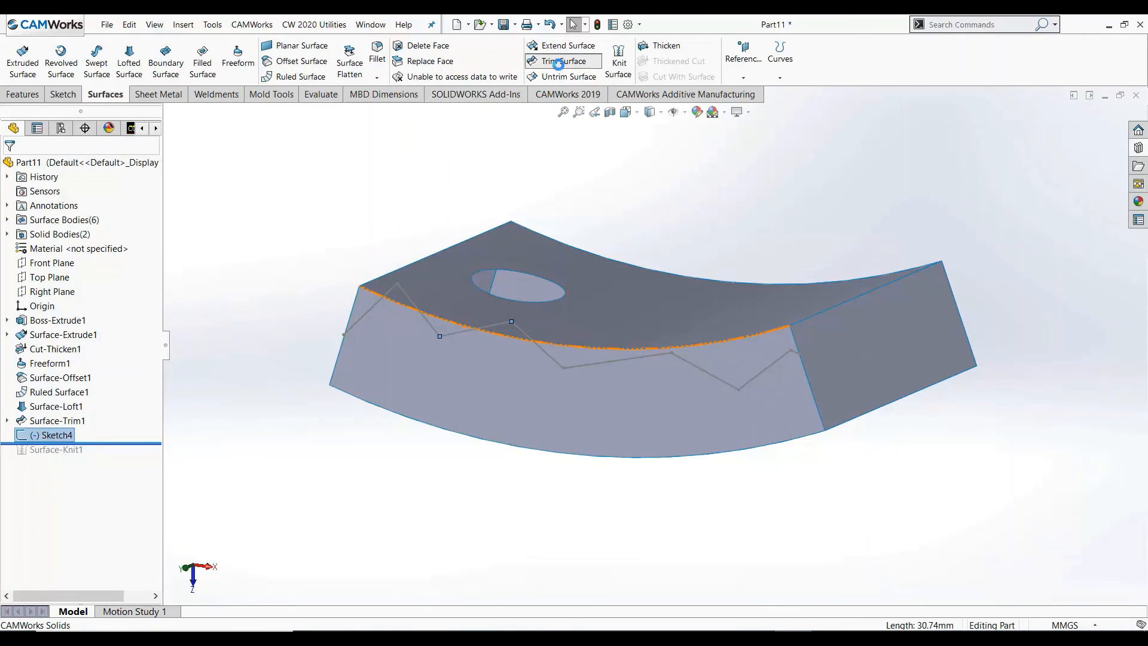
pyautogui.click(559, 61)
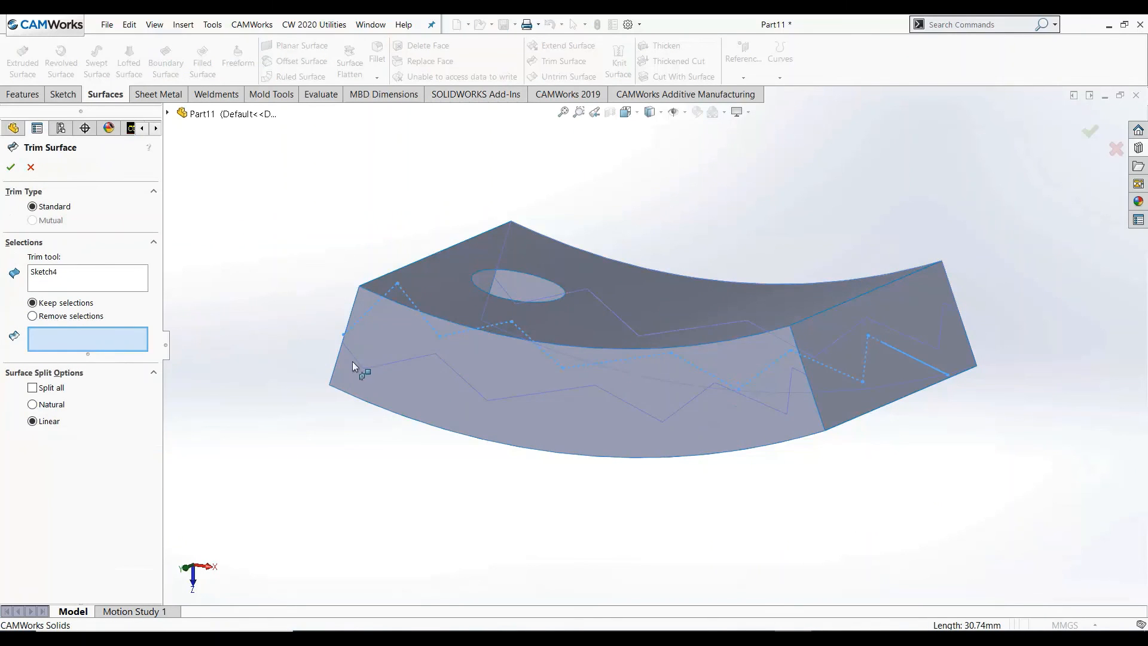
pyautogui.click(411, 387)
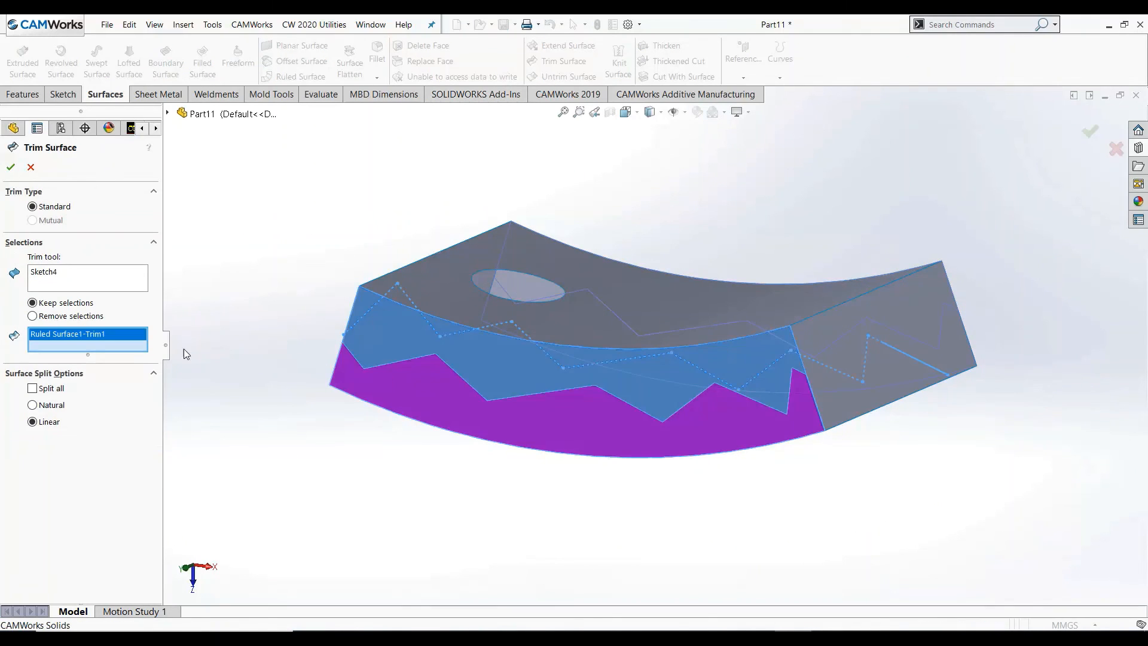
pyautogui.click(11, 168)
pyautogui.moveTo(447, 409); pyautogui.dragTo(784, 540, button='middle')
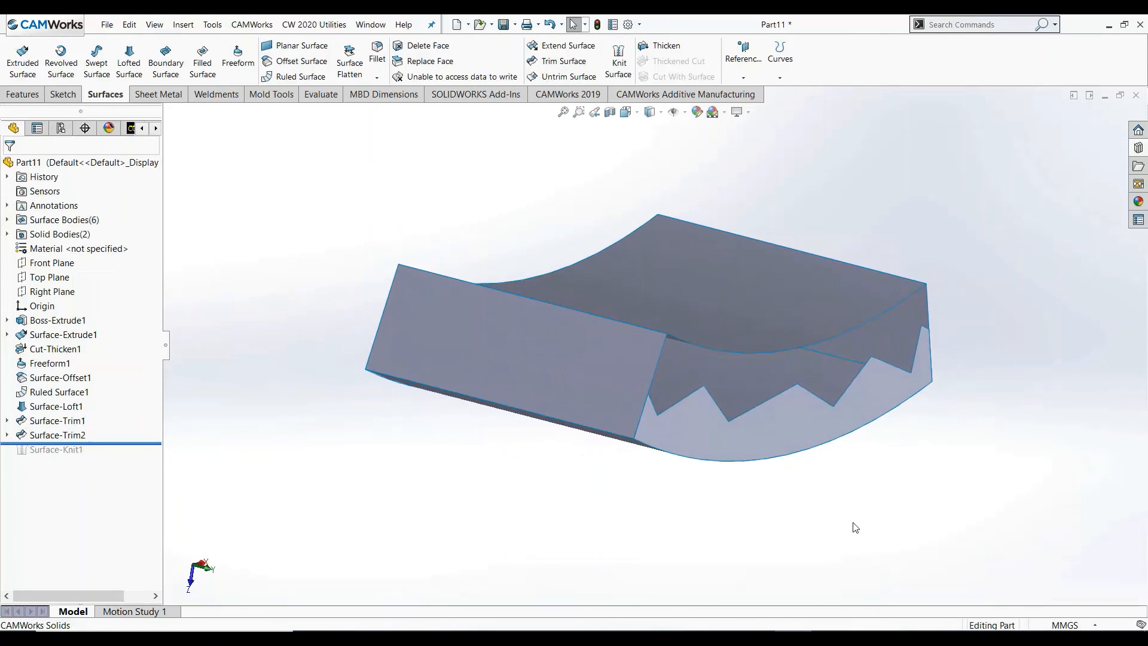
pyautogui.scroll(-4, 945, 455)
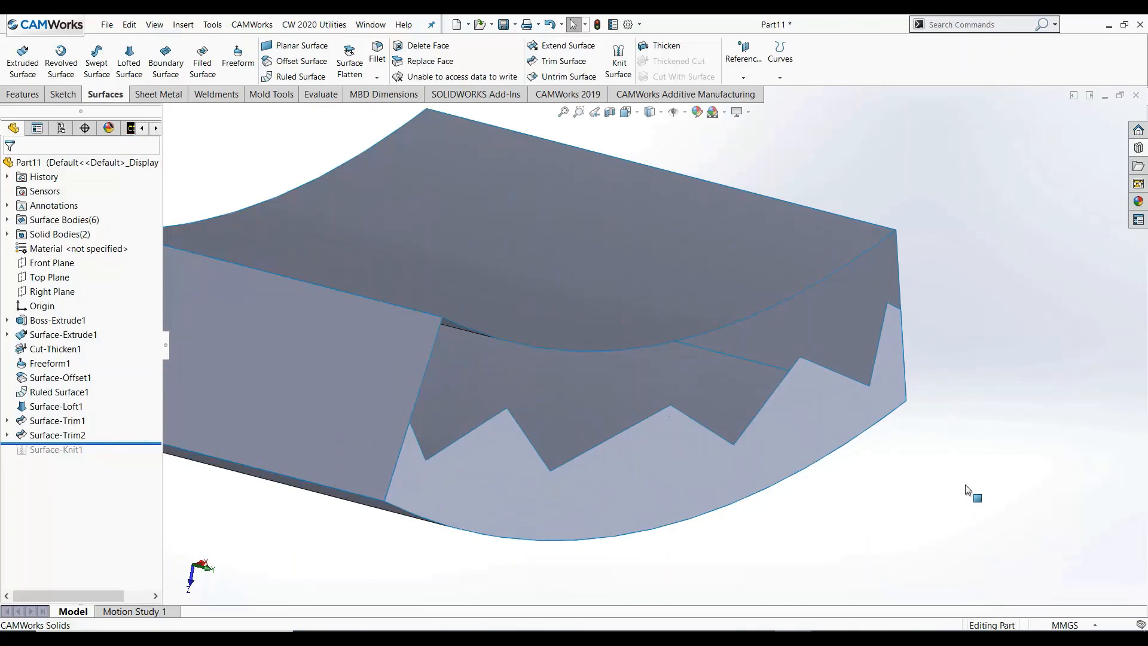